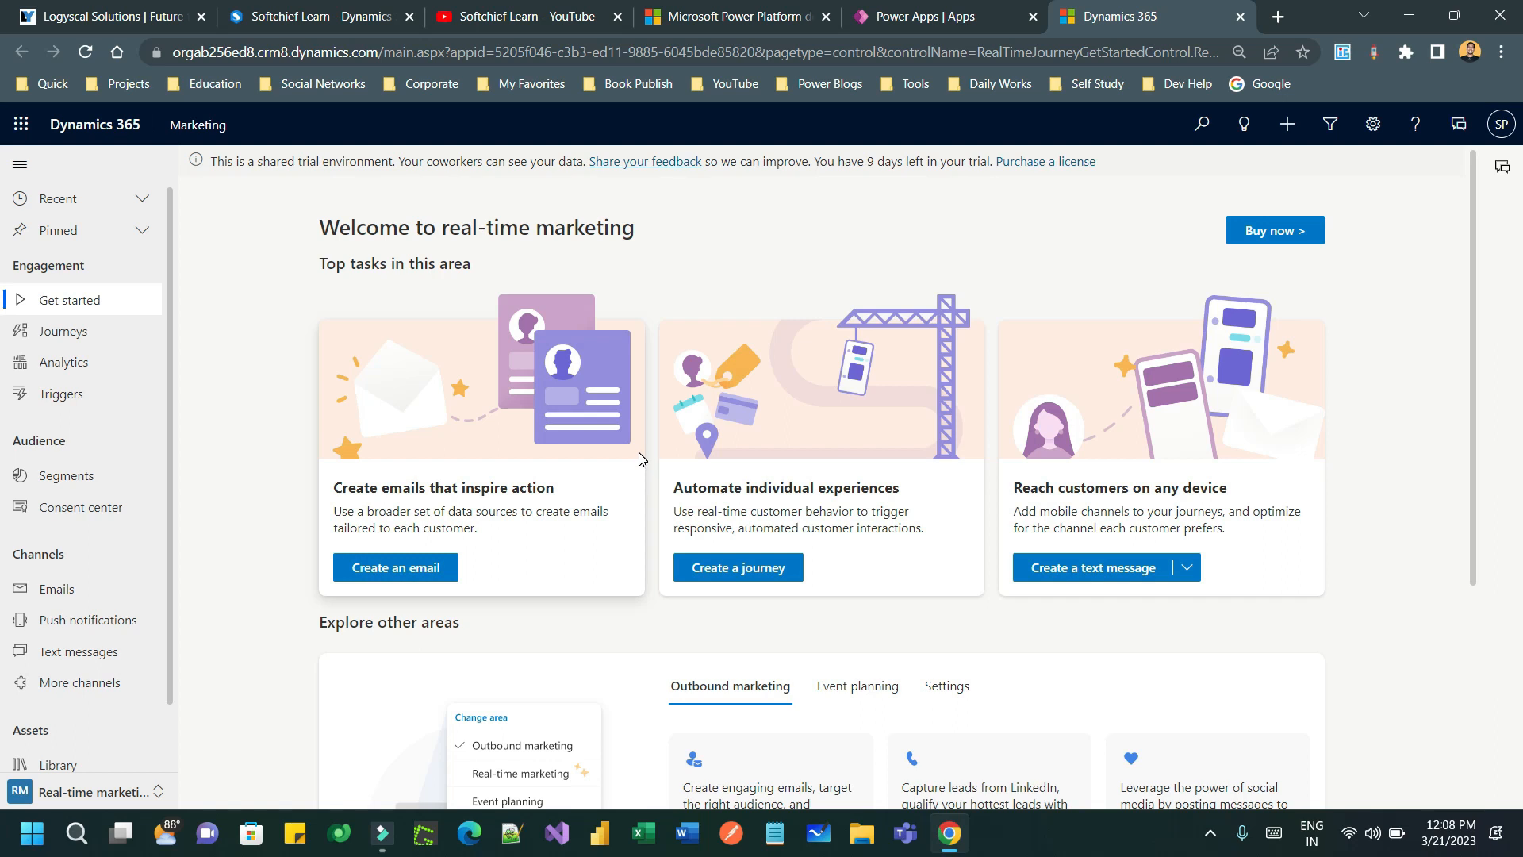
- Switch the app area from Real-time marketing to Event planning
click(244, 266)
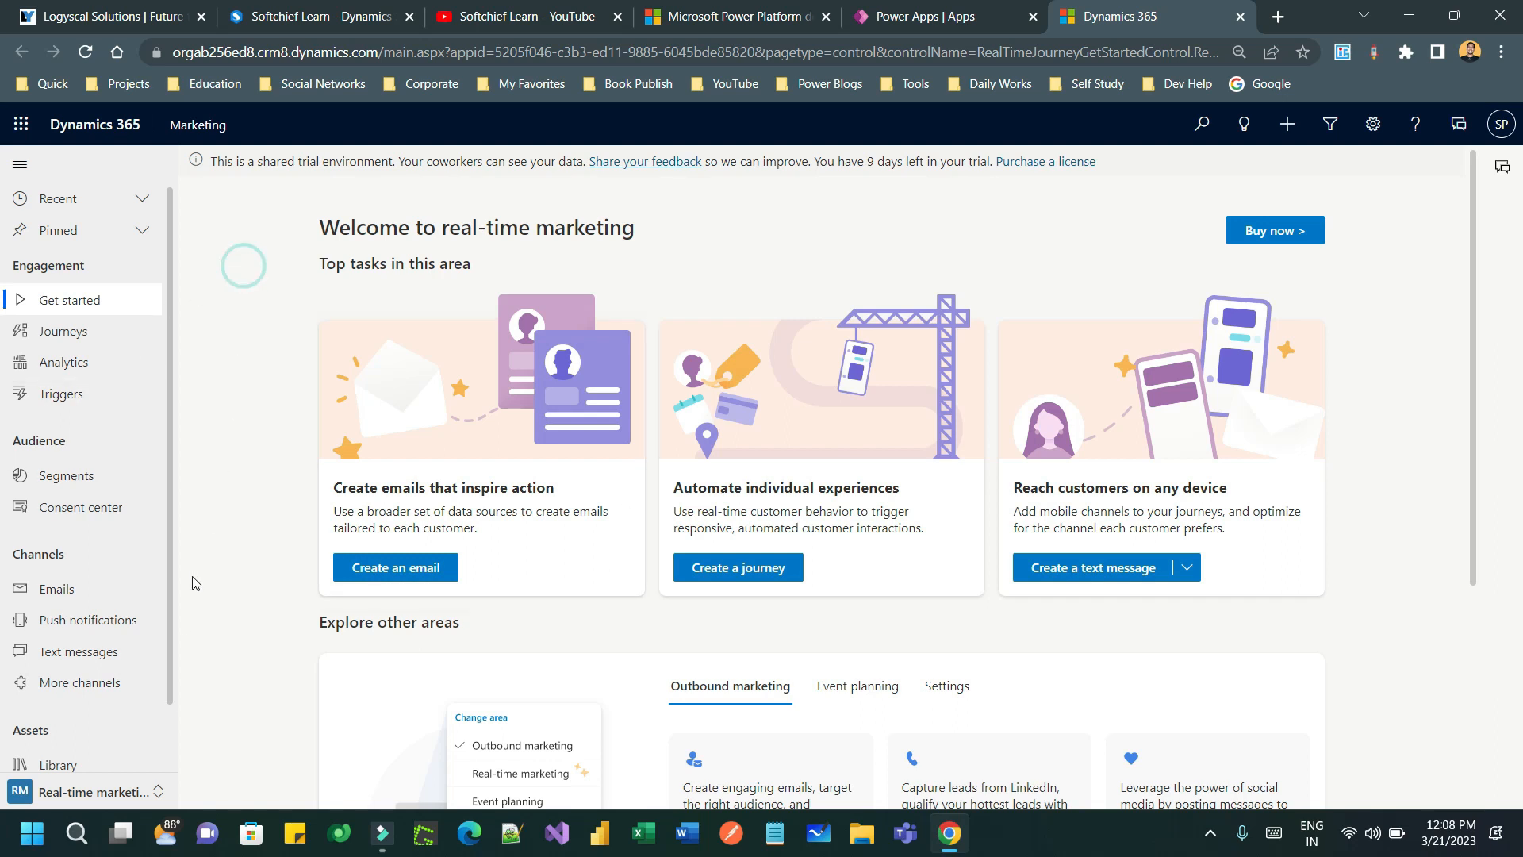
click(134, 792)
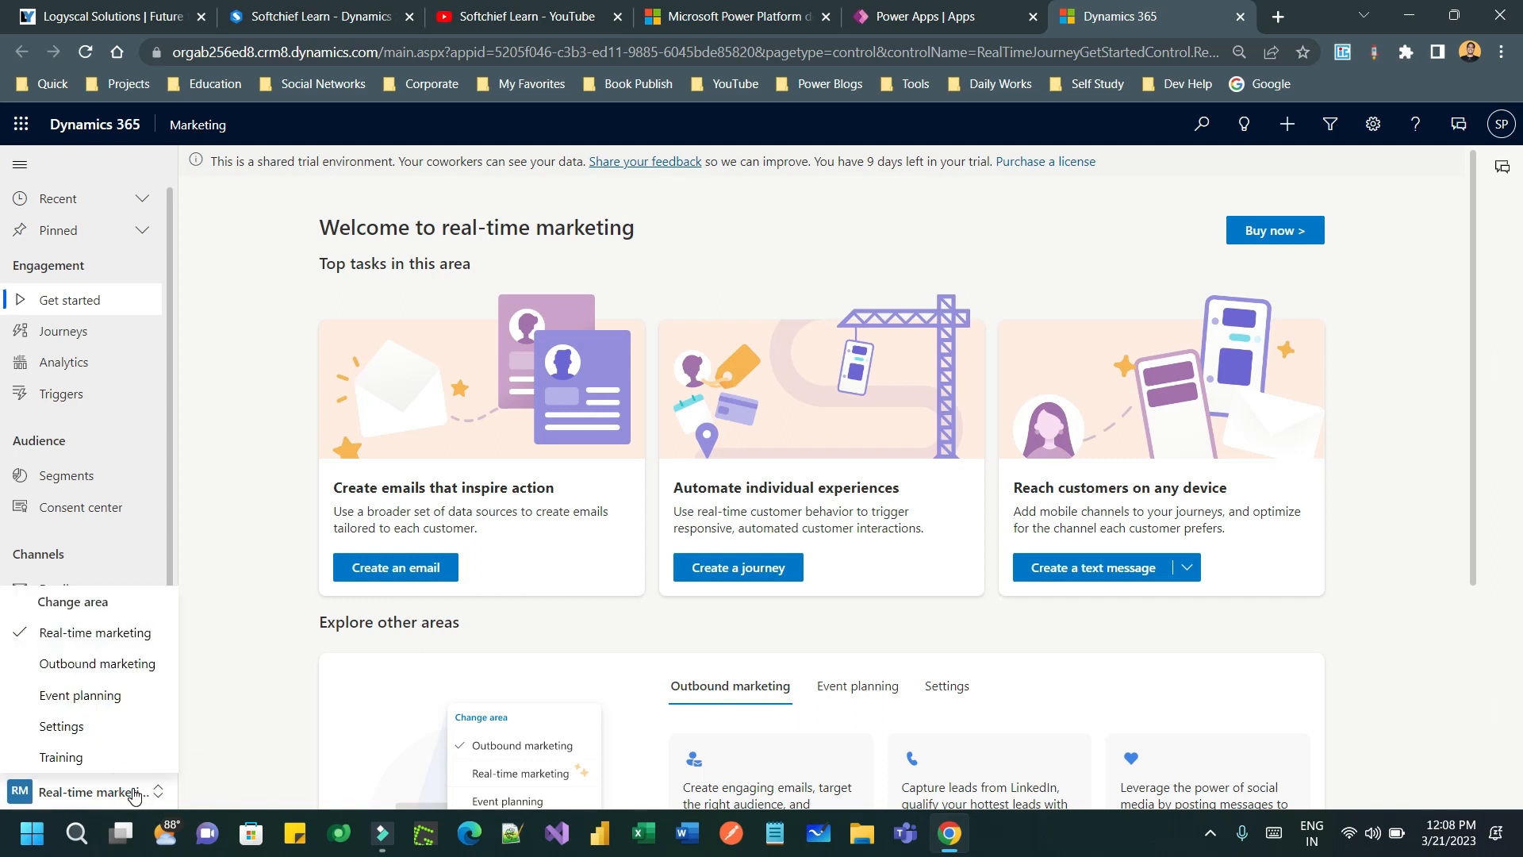
click(125, 696)
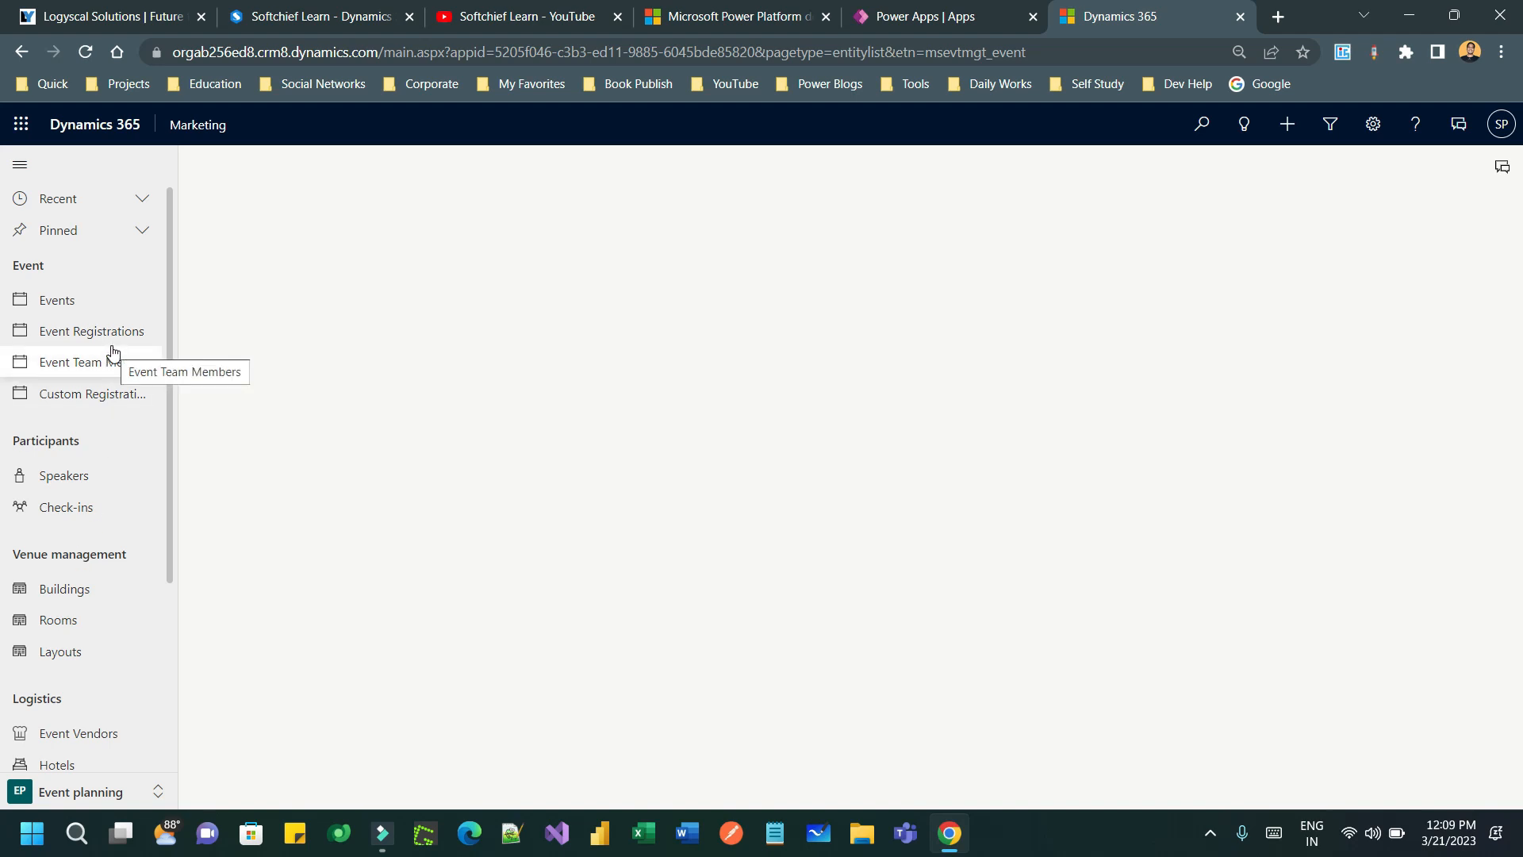
- Open the Events list and walk through the Participants, Venue management and Logistics sitemap sections
click(71, 300)
drag(21, 265, 58, 271)
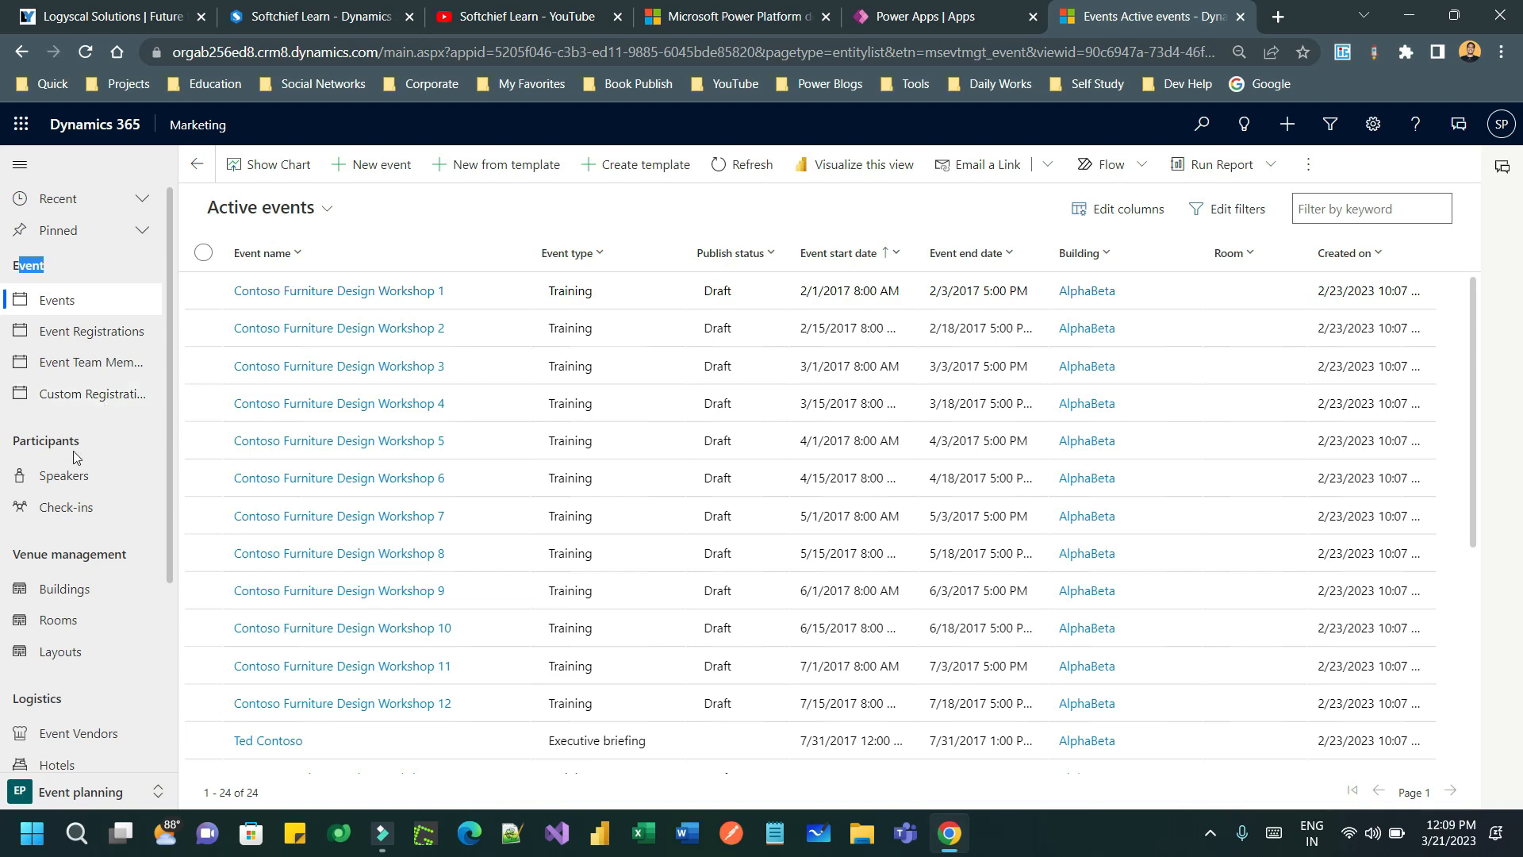
drag(26, 441, 82, 445)
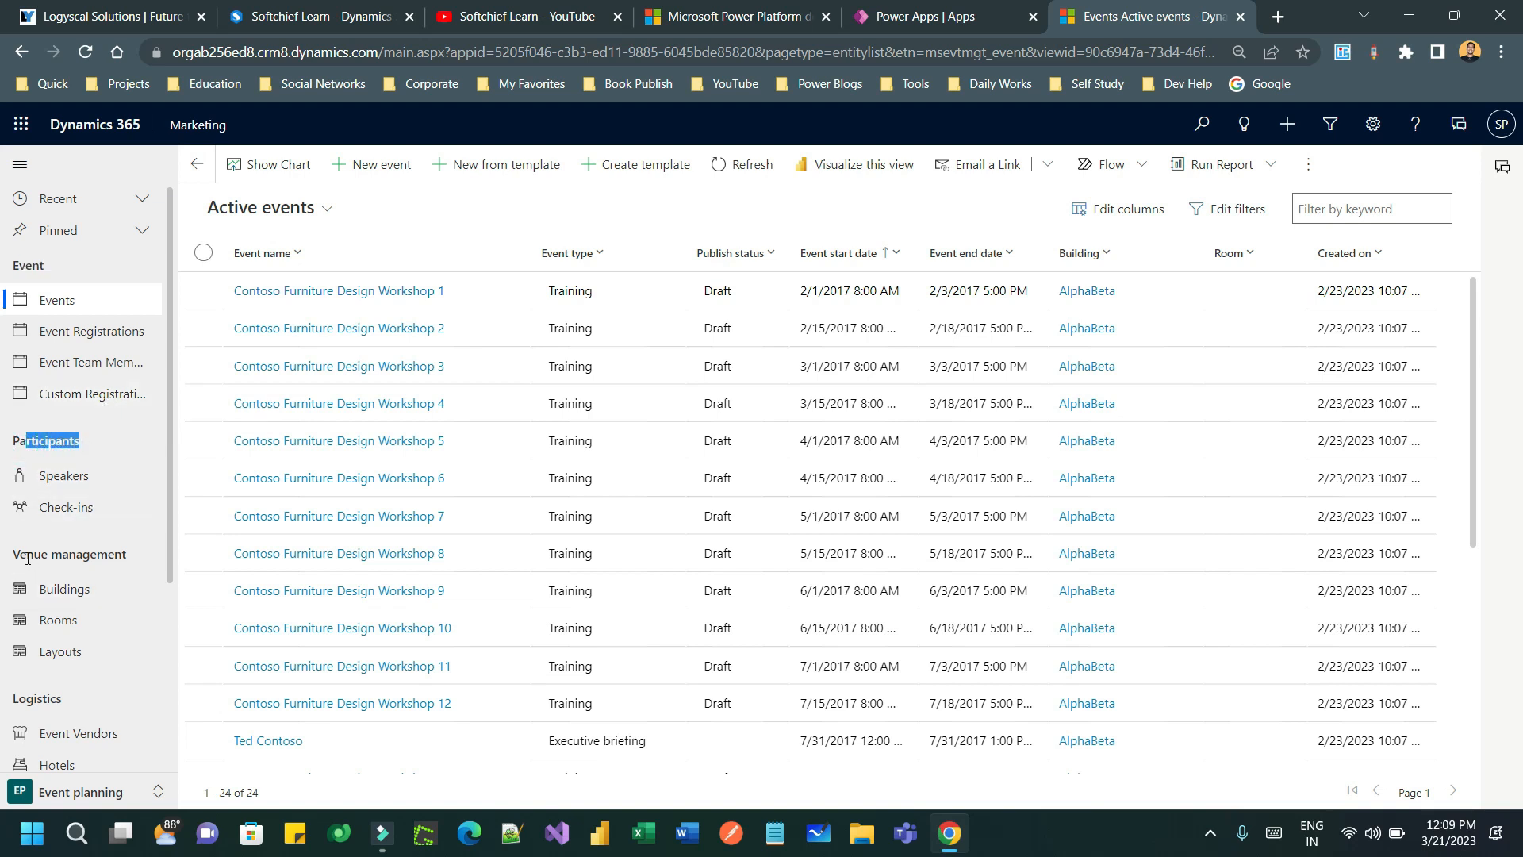
drag(27, 554, 115, 554)
scroll(132, 478, down, 1)
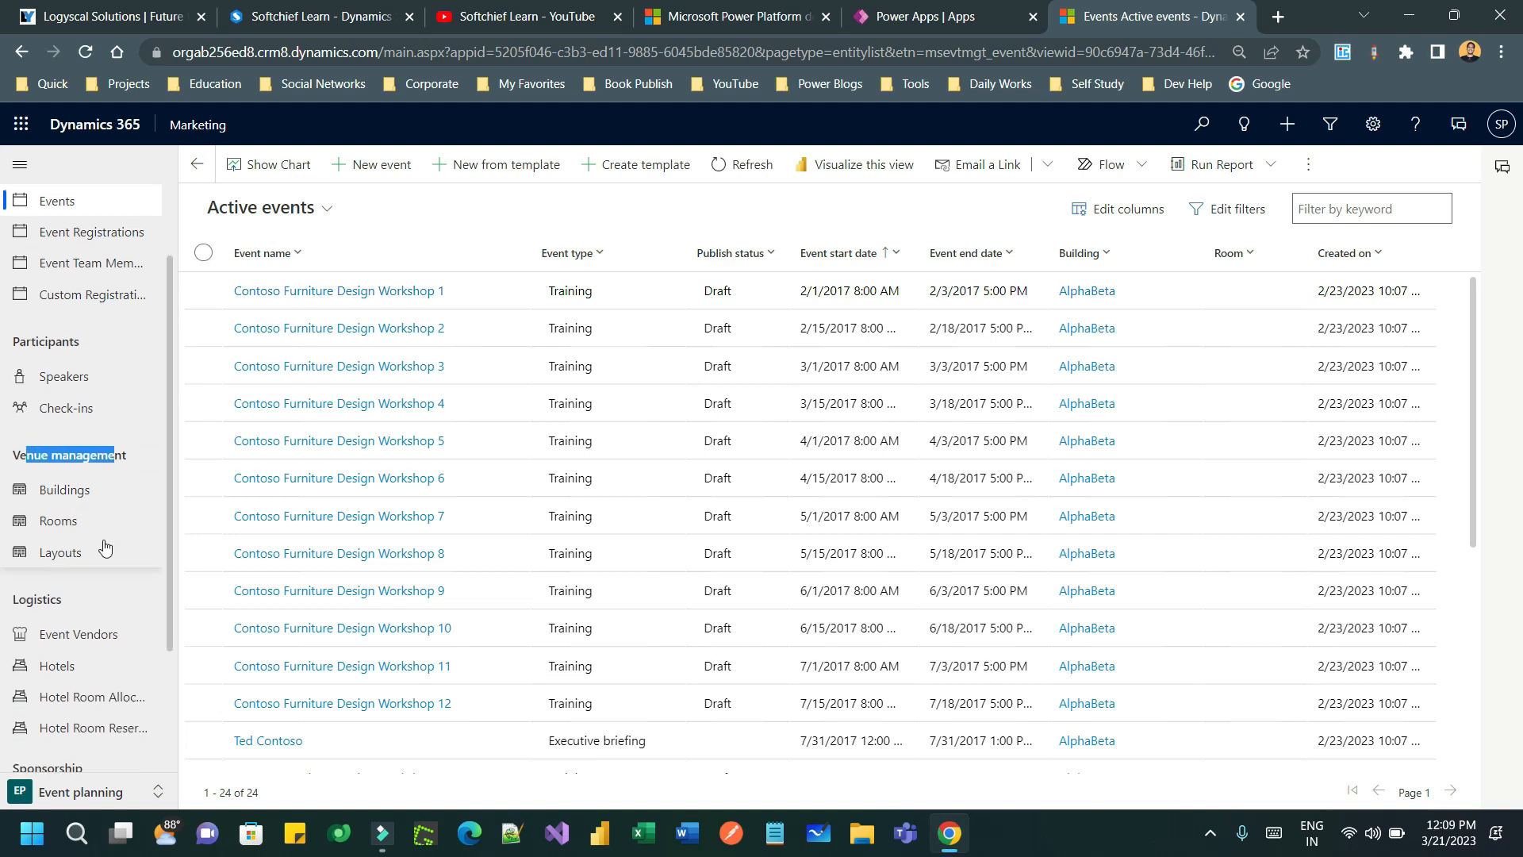
scroll(87, 561, down, 1)
scroll(87, 562, down, 1)
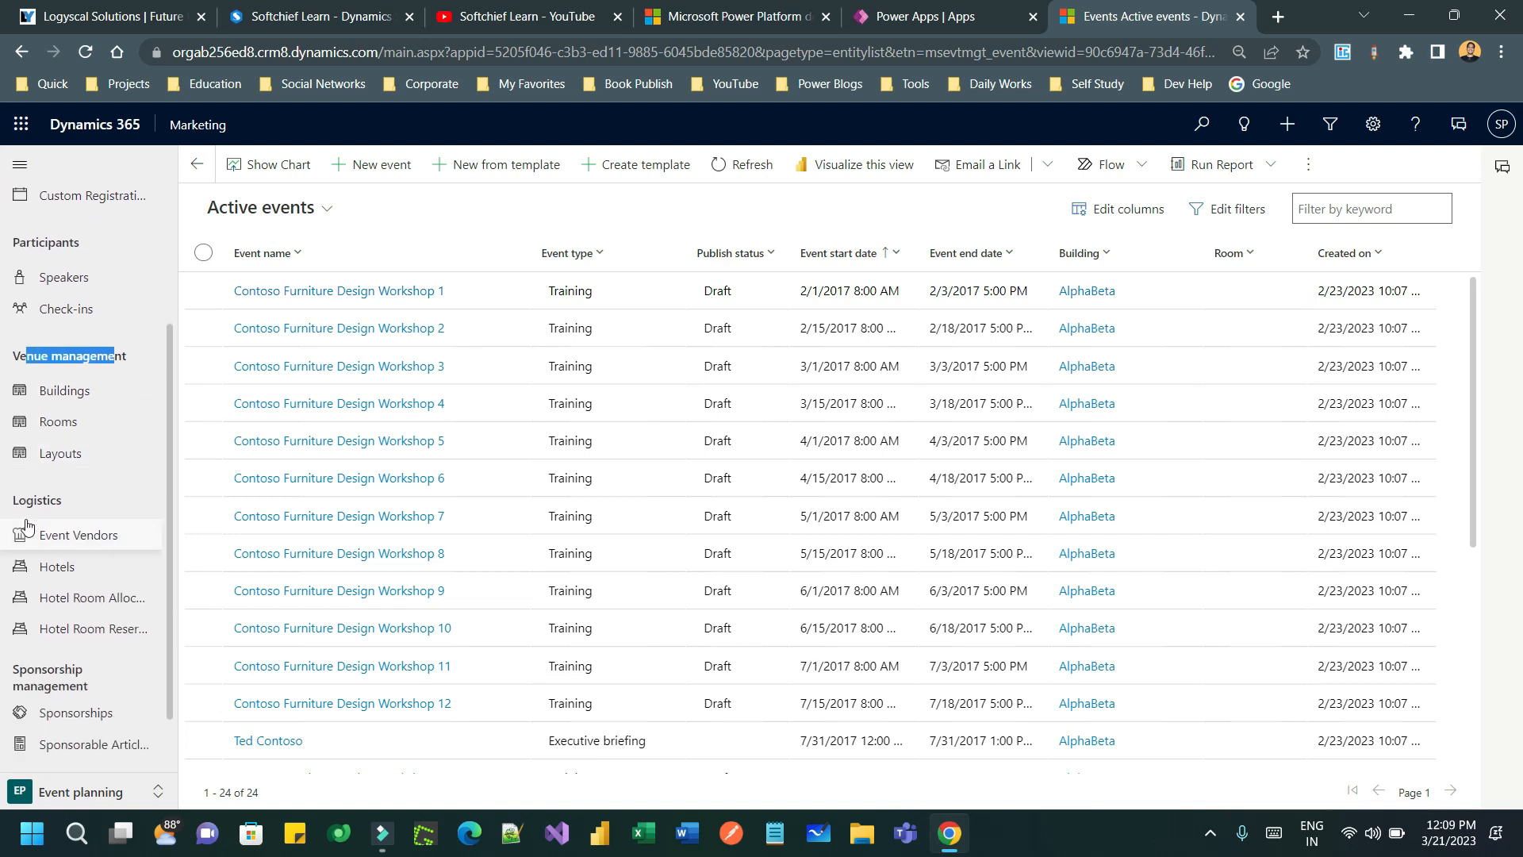
drag(19, 500, 58, 501)
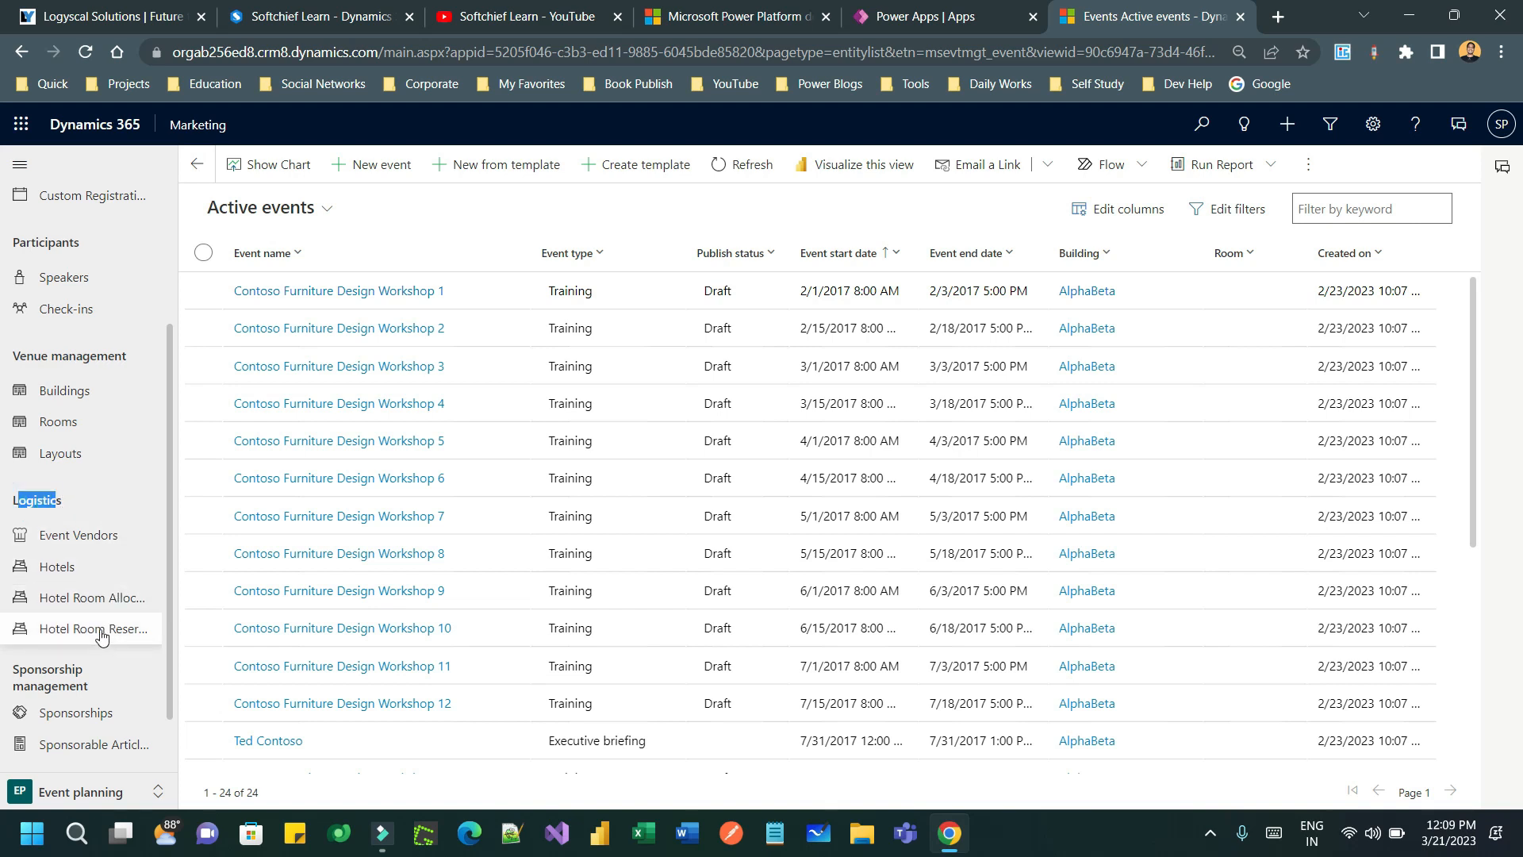
scroll(103, 622, down, 1)
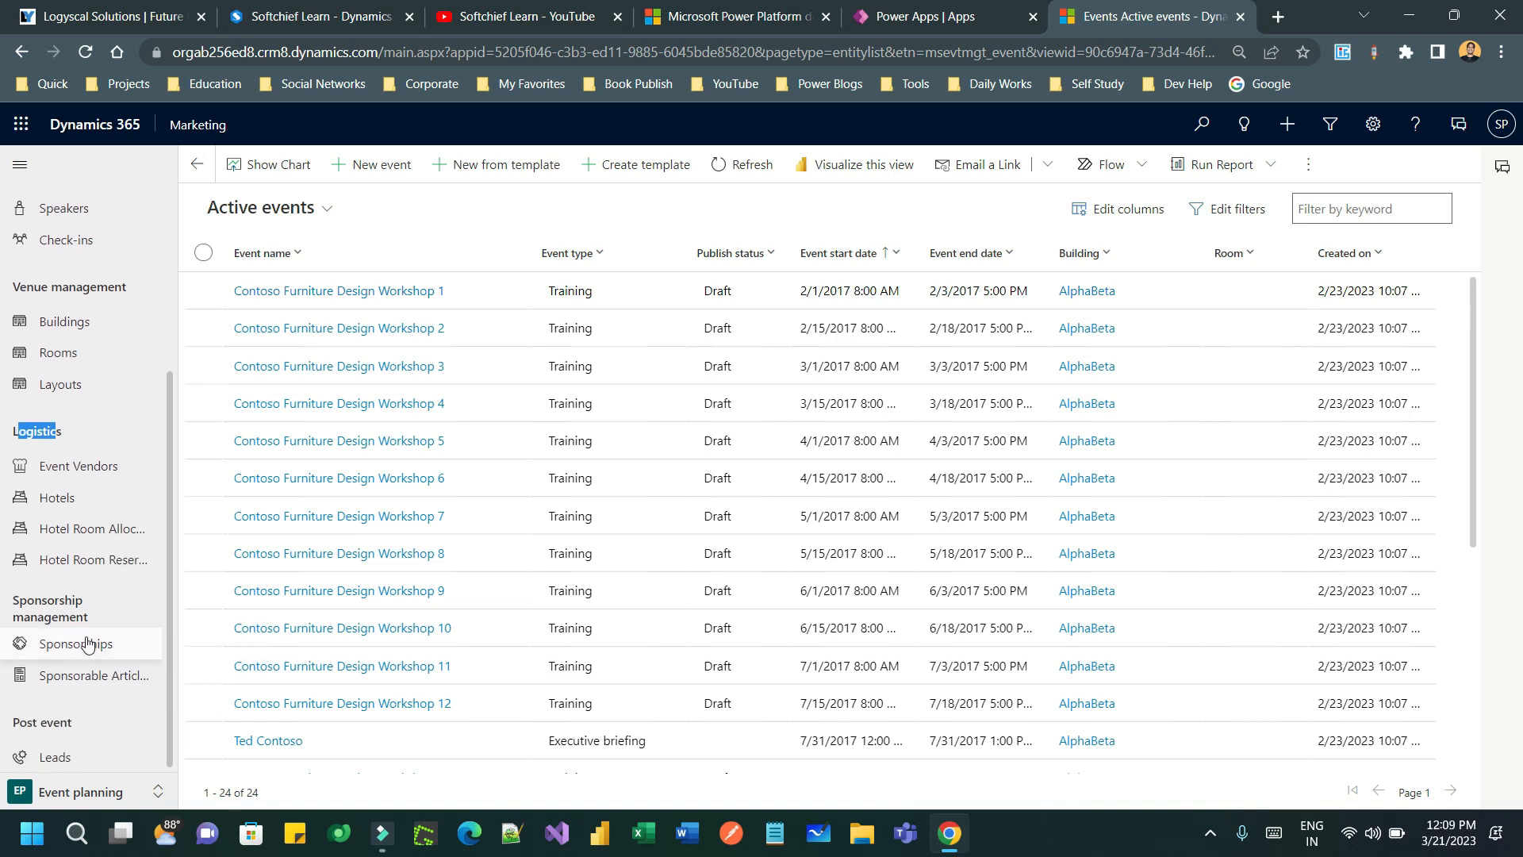
scroll(97, 587, up, 3)
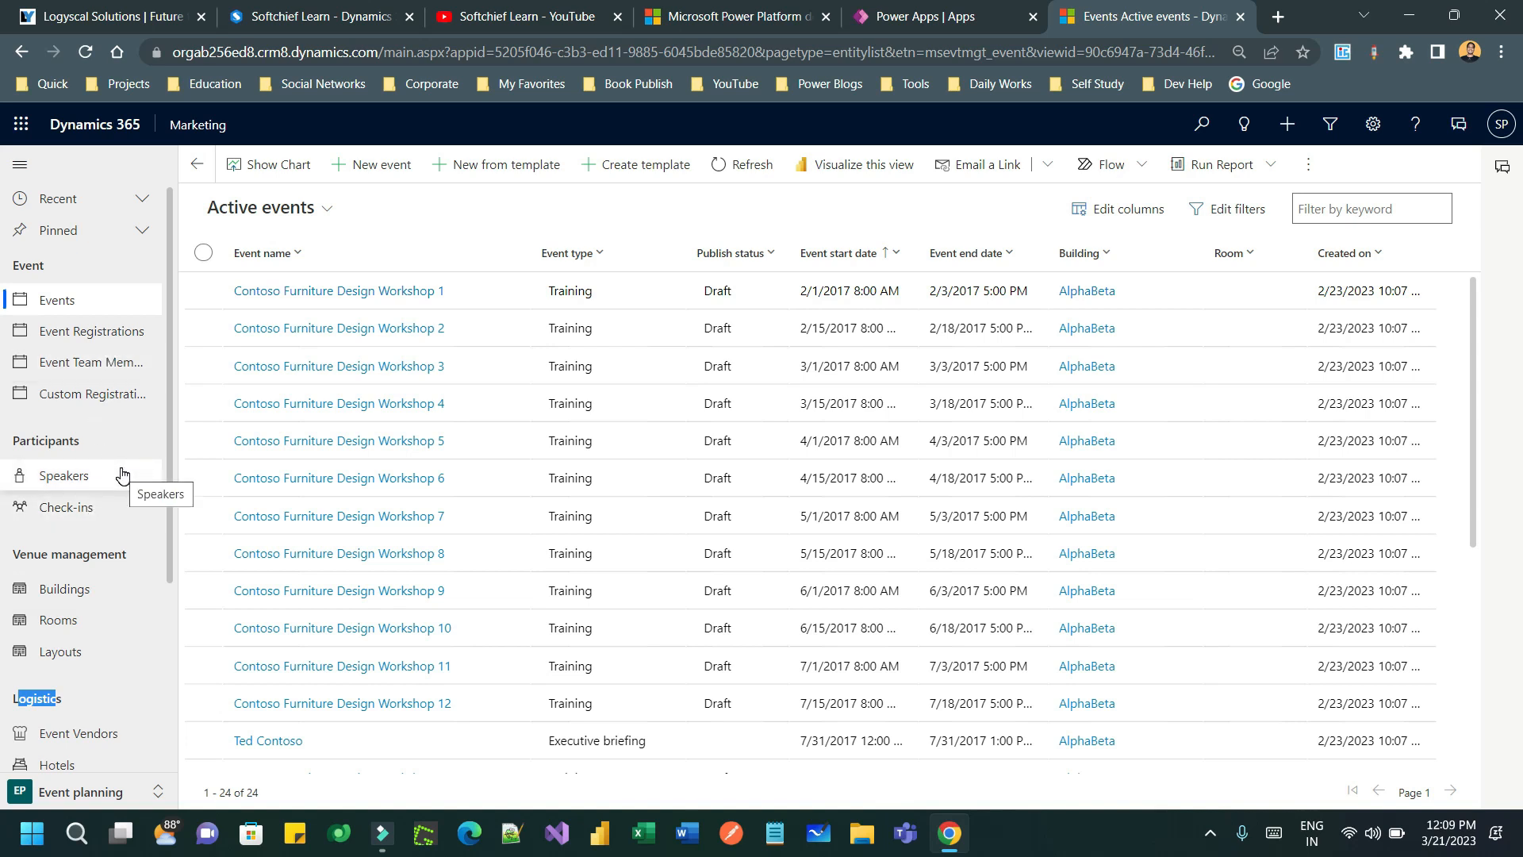
scroll(95, 474, down, 1)
drag(19, 455, 123, 456)
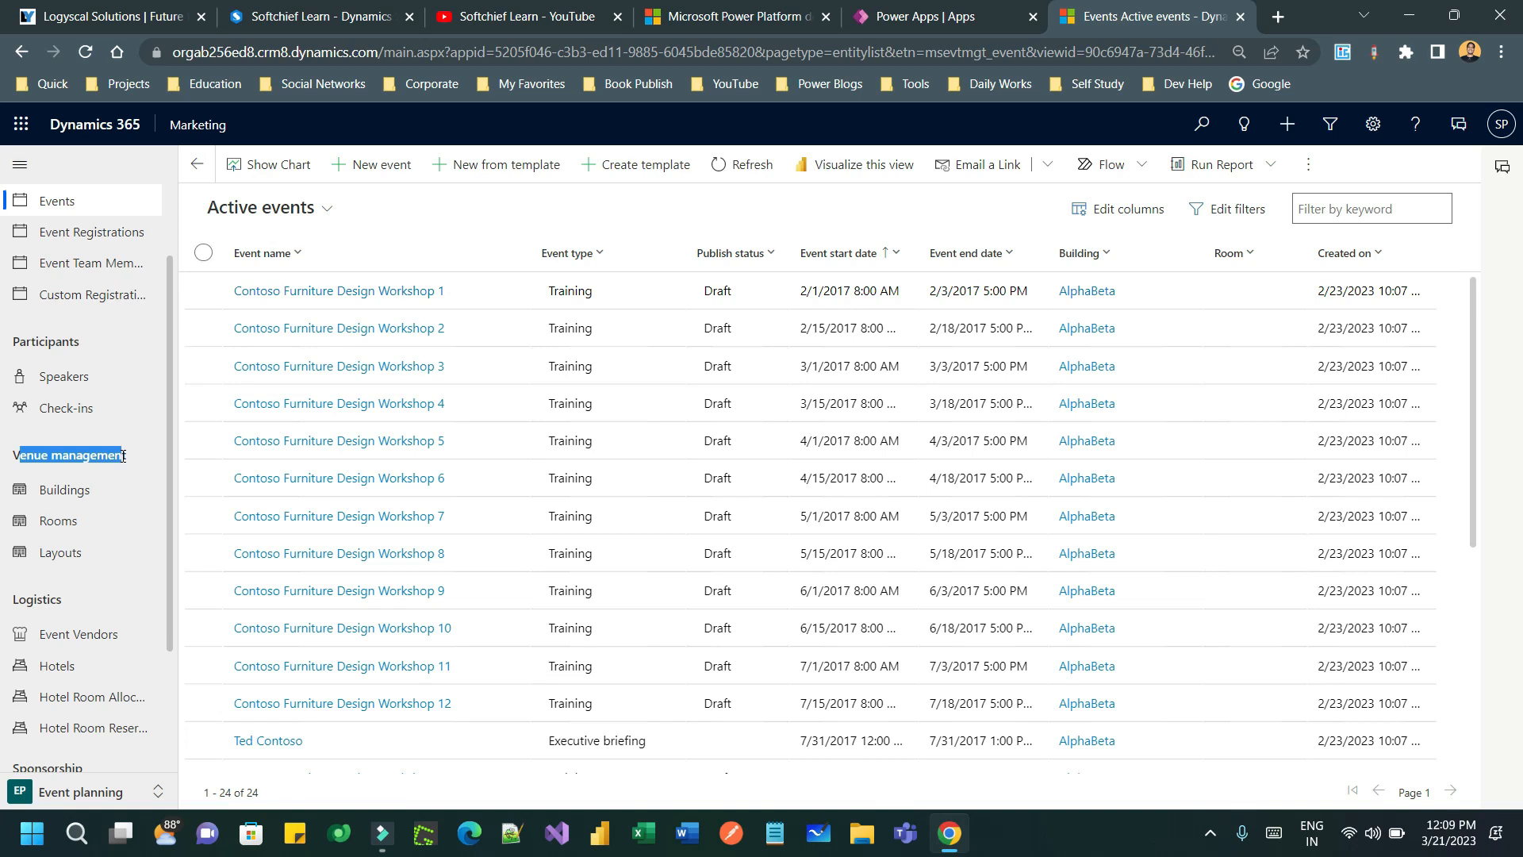
- Create a new building from the Buildings list and name it 'Magic Building', replacing 'Common Hall'
click(78, 491)
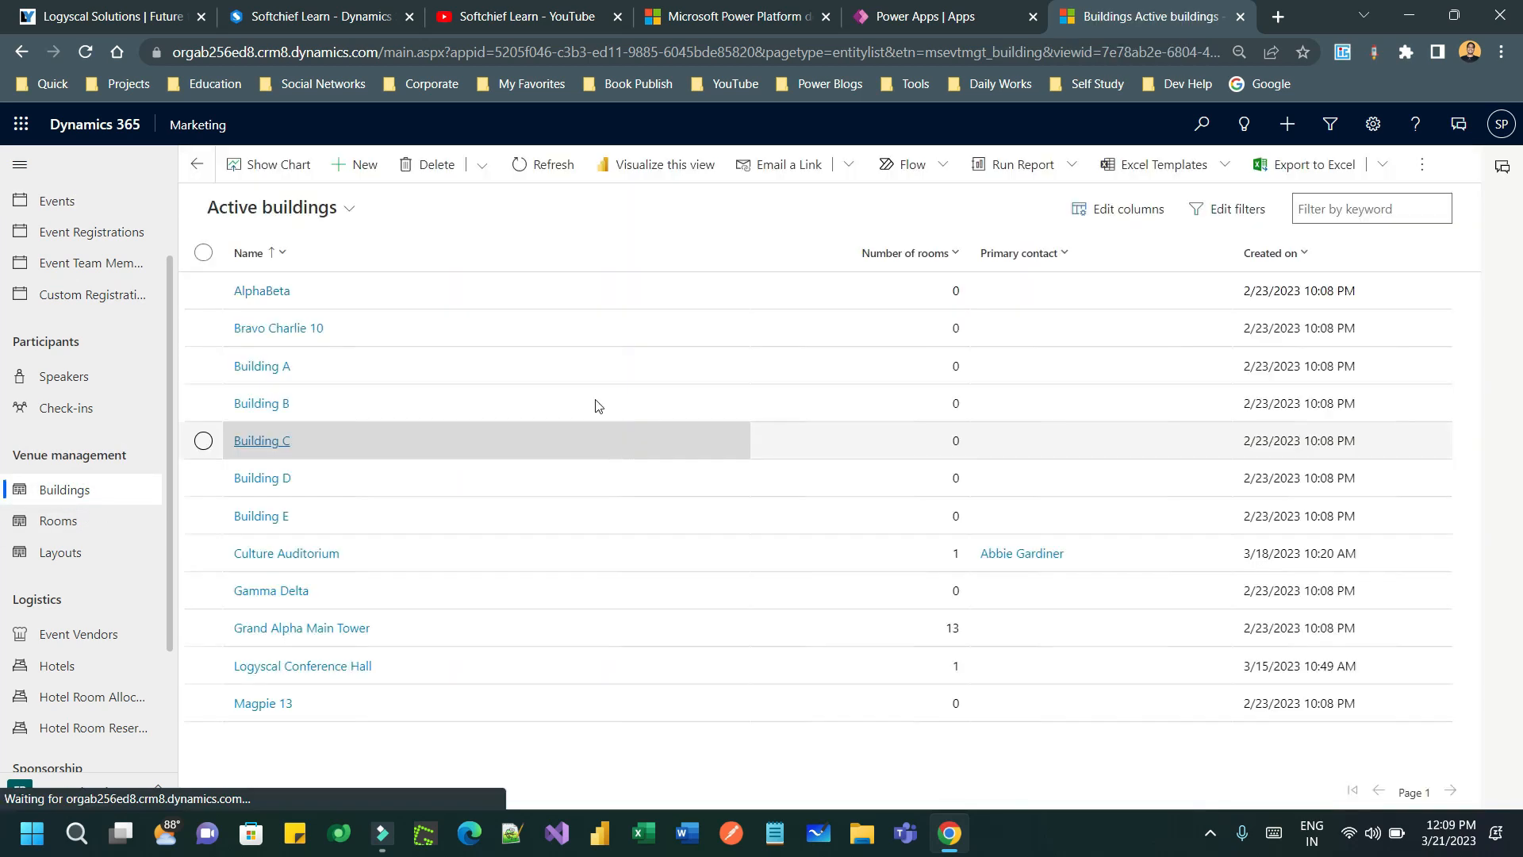
click(367, 170)
click(411, 364)
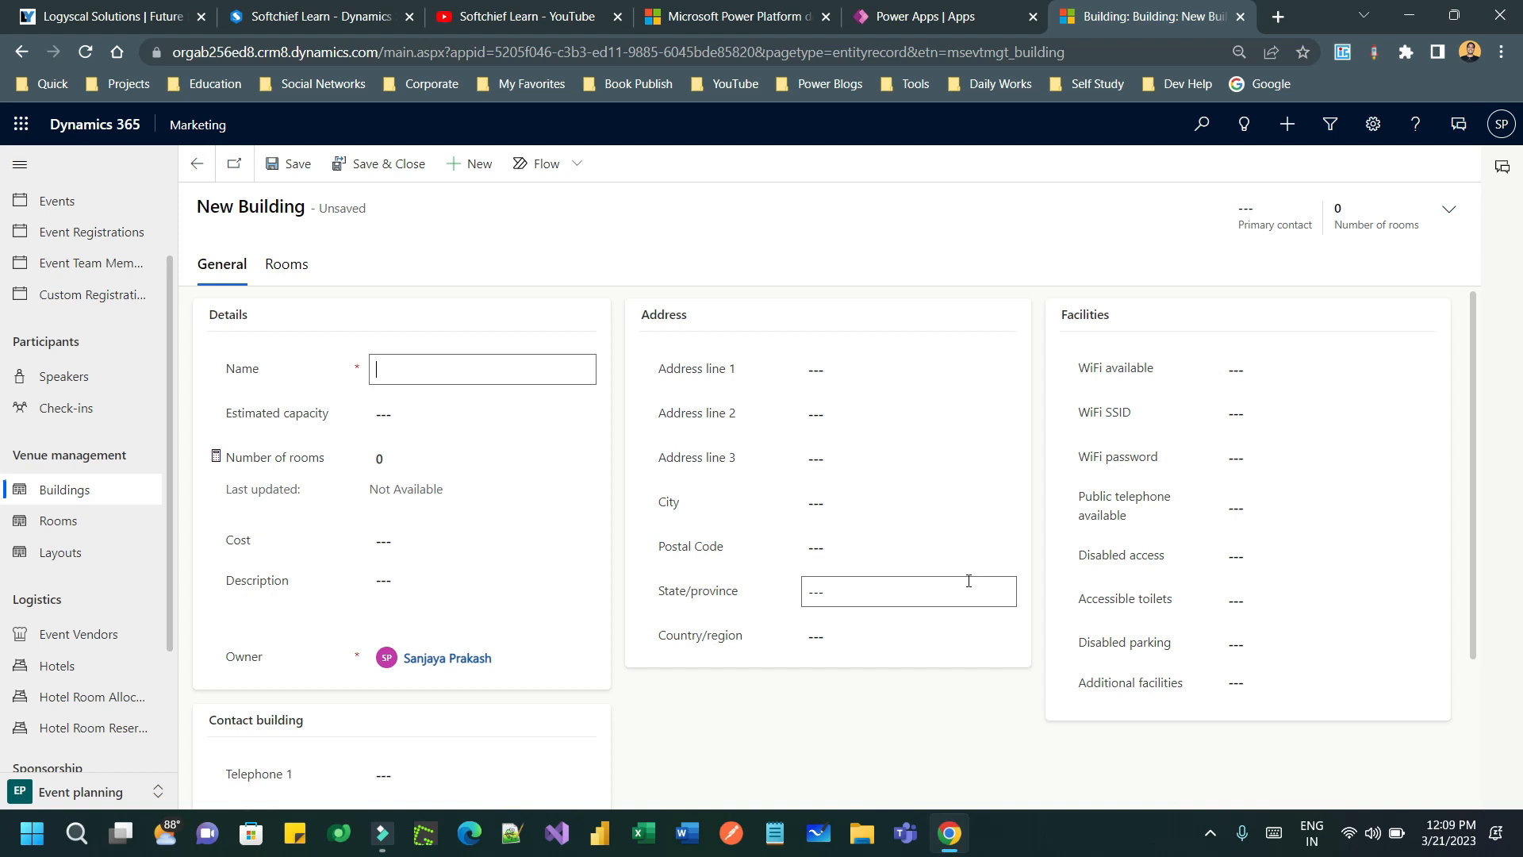
text(Clas)
key(BackSpace)
key(BackSpace)
text(M)
key(BackSpace)
text(Ma)
key(BackSpace)
key(BackSpace)
text(Common Hall)
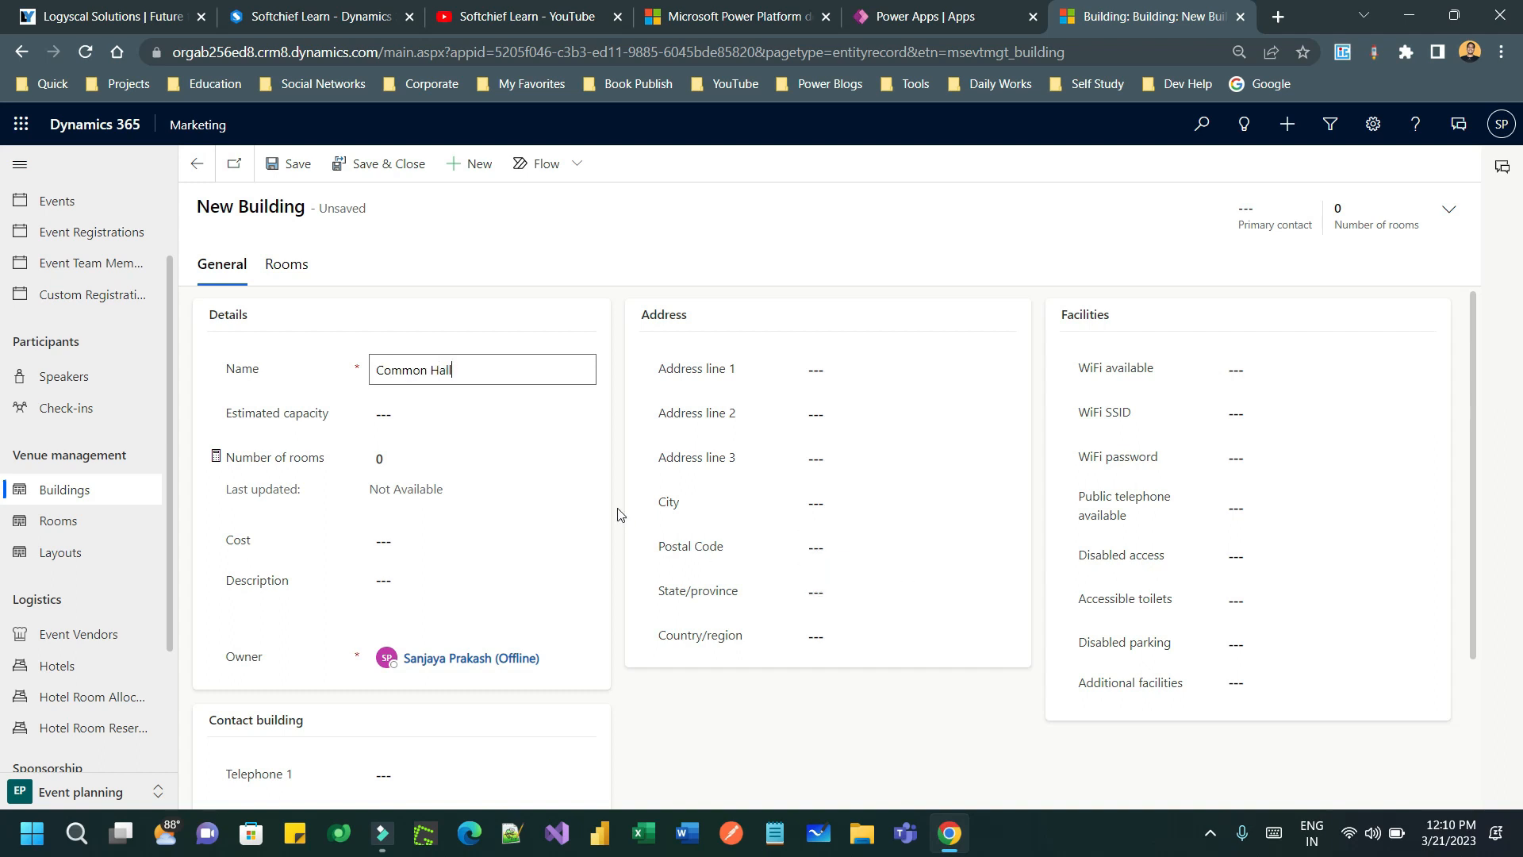
triple_click(478, 371)
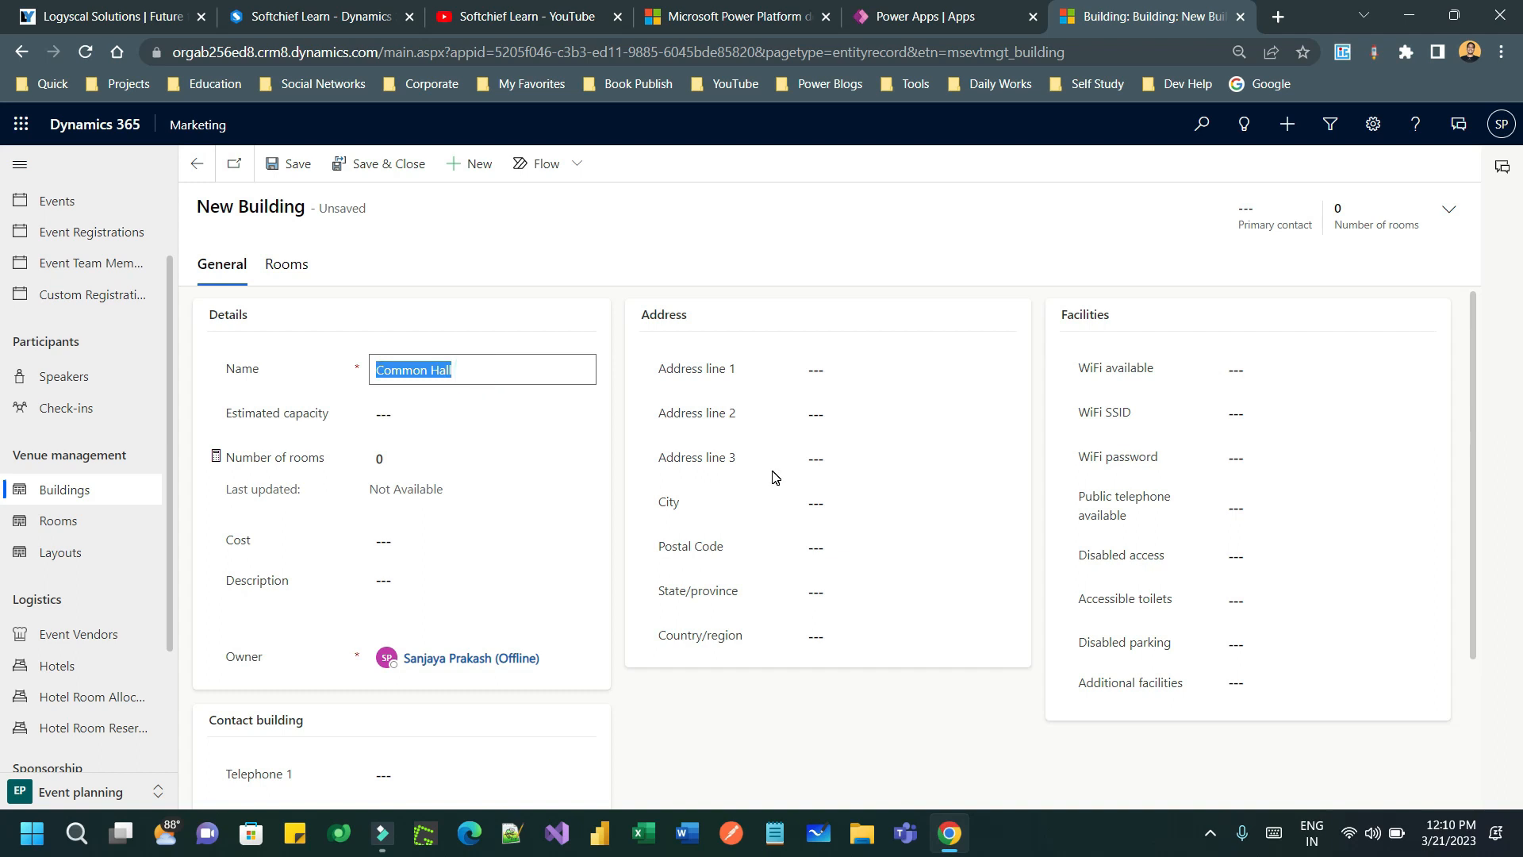
text(Magic )
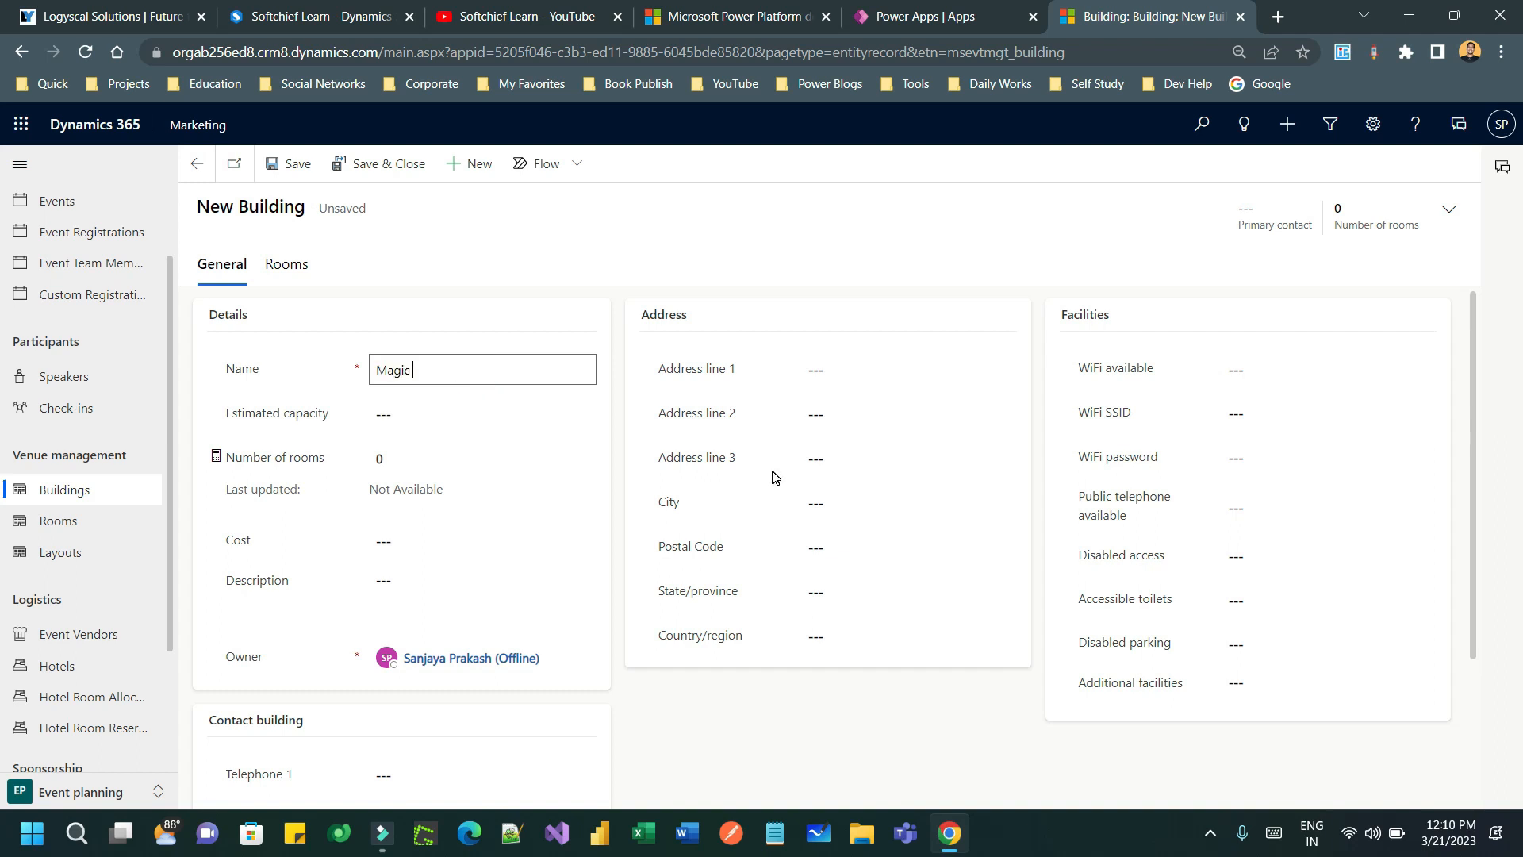
text(Building)
click(394, 403)
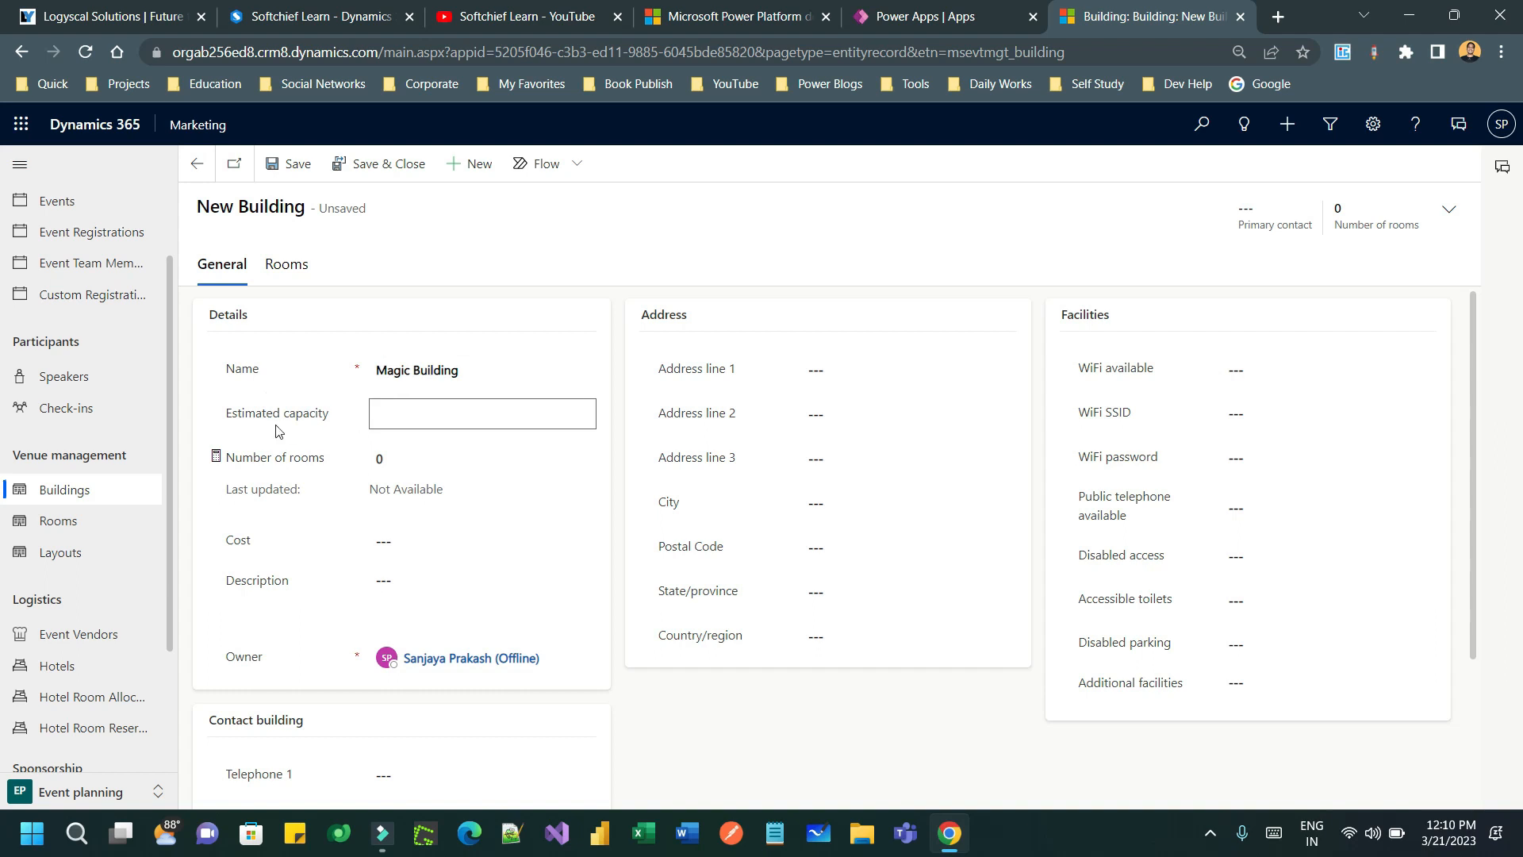
- Enter estimated capacity 500, cost 5000 and description 'For Event Setup' on the building form
click(433, 419)
text(500)
drag(242, 458, 330, 464)
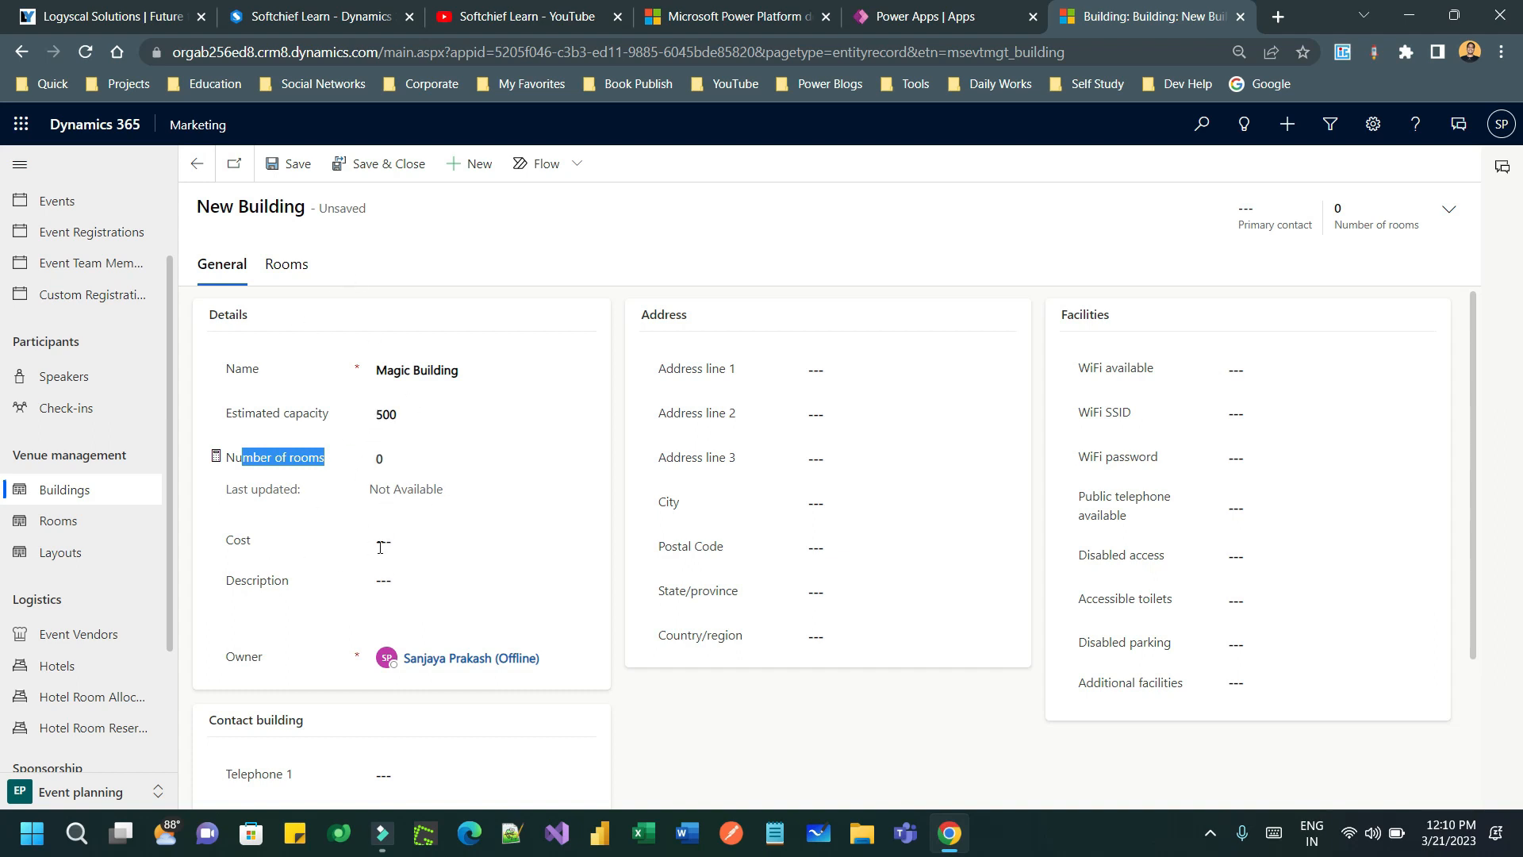
click(399, 543)
text(500)
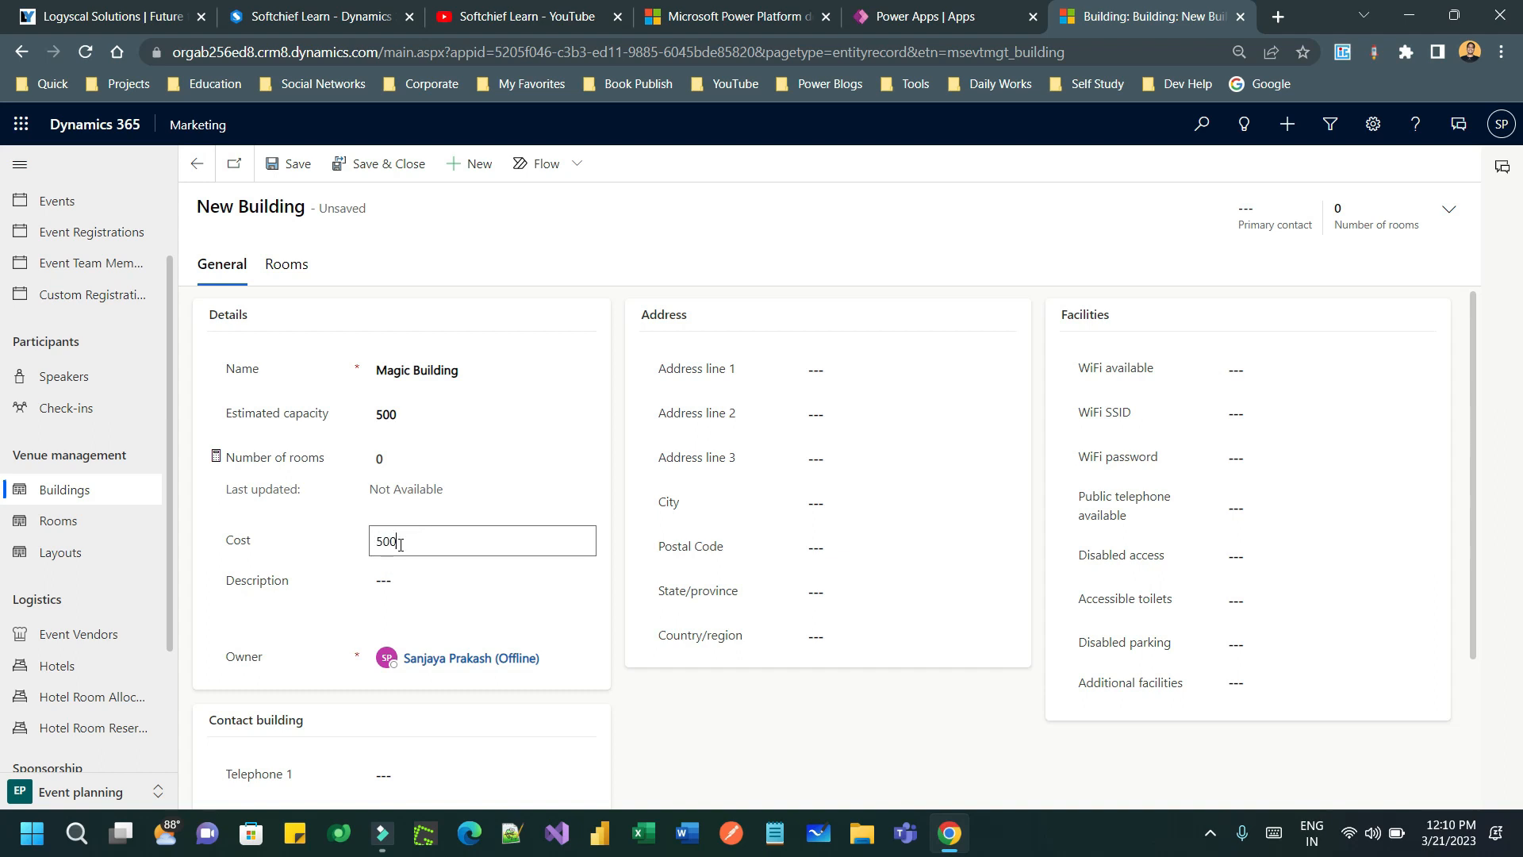
text(0)
click(270, 561)
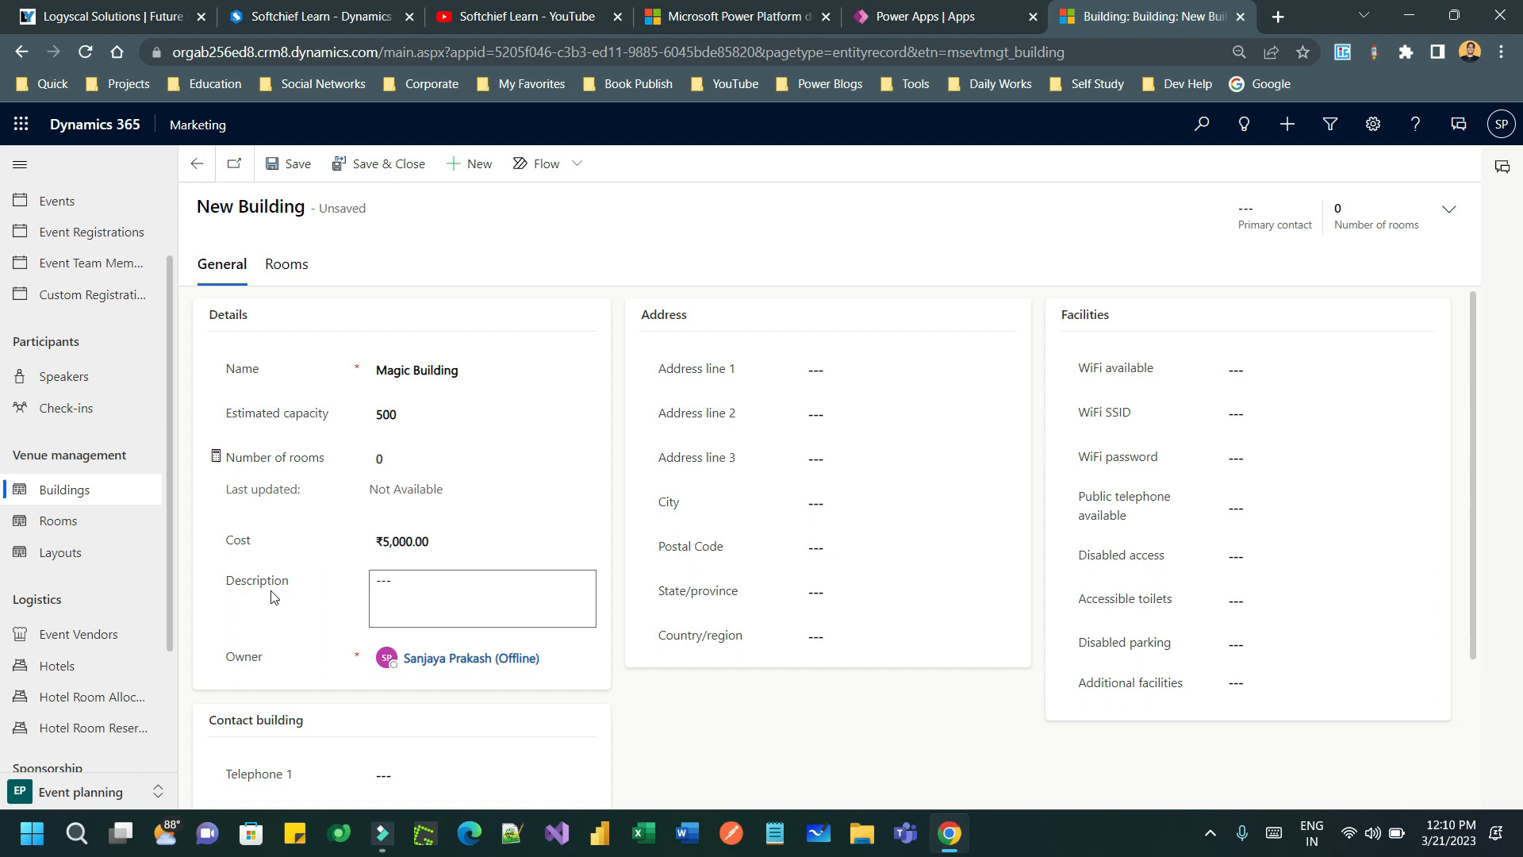
click(408, 583)
drag(477, 372, 374, 377)
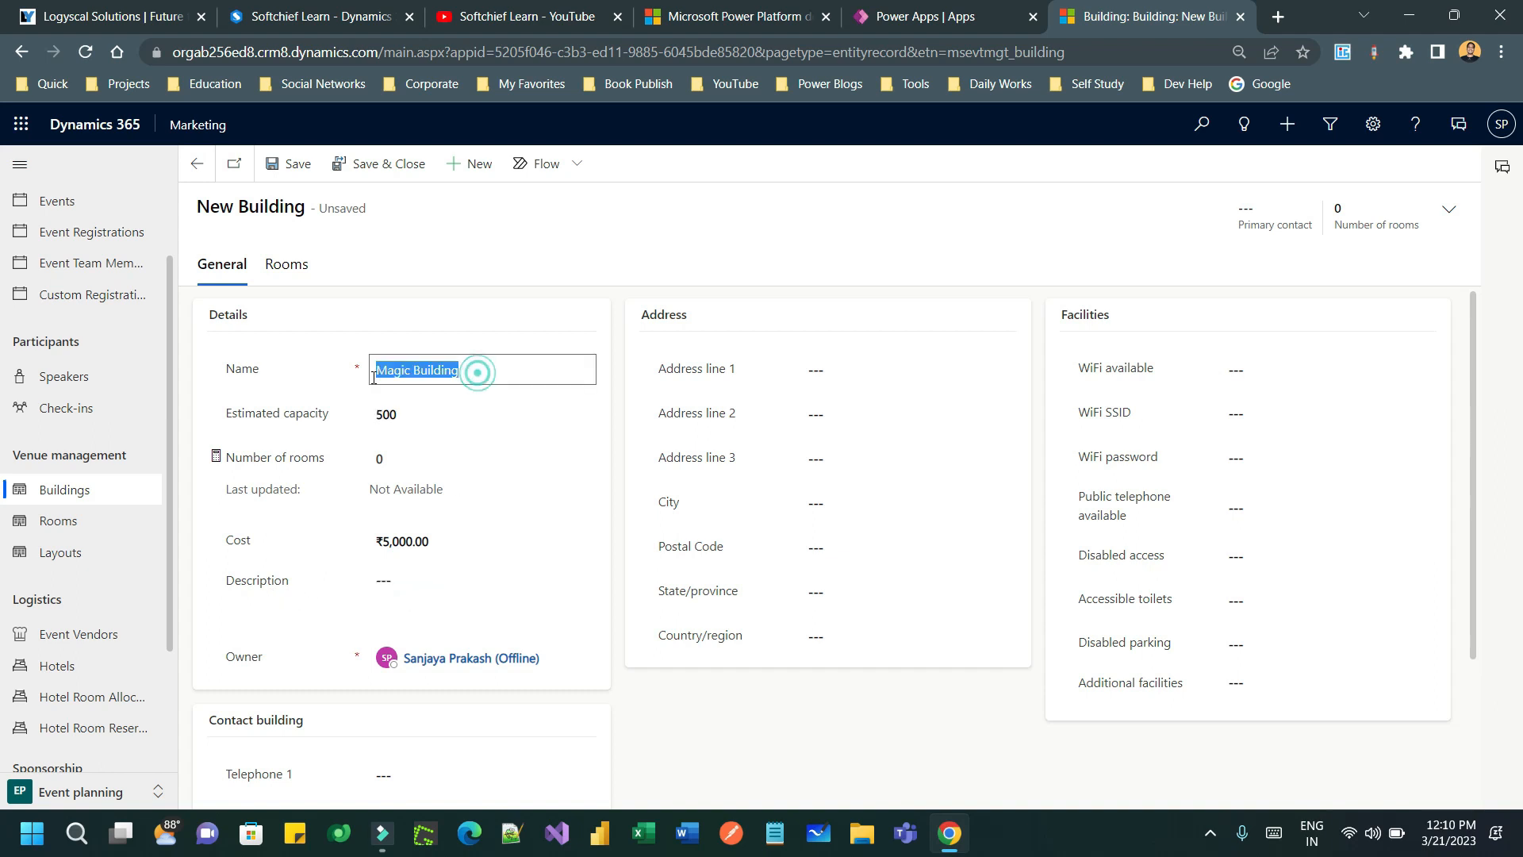
click(441, 601)
text(For )
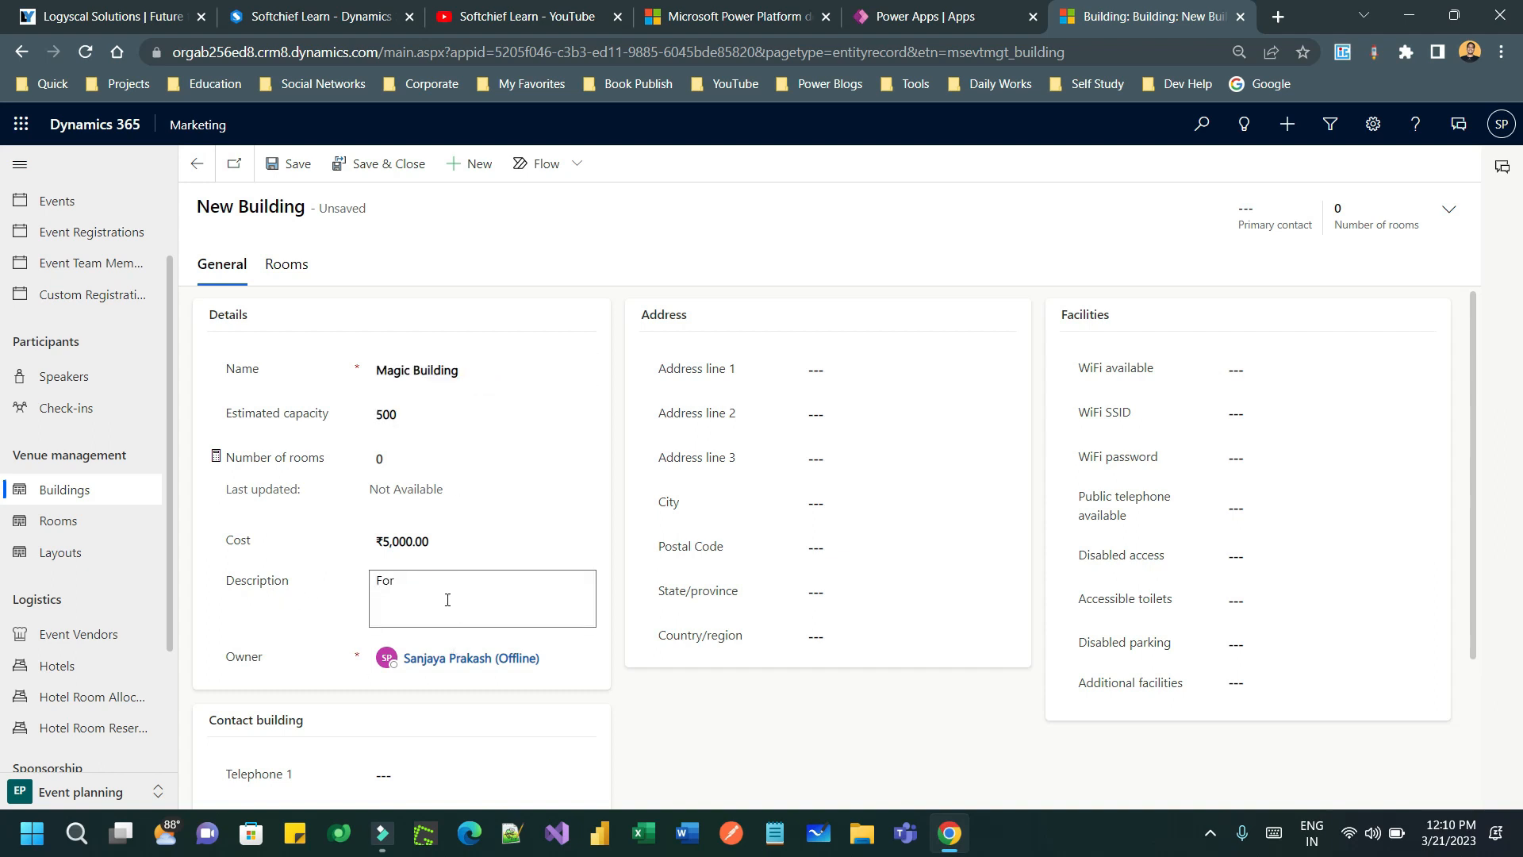
text(Event Setup)
click(294, 649)
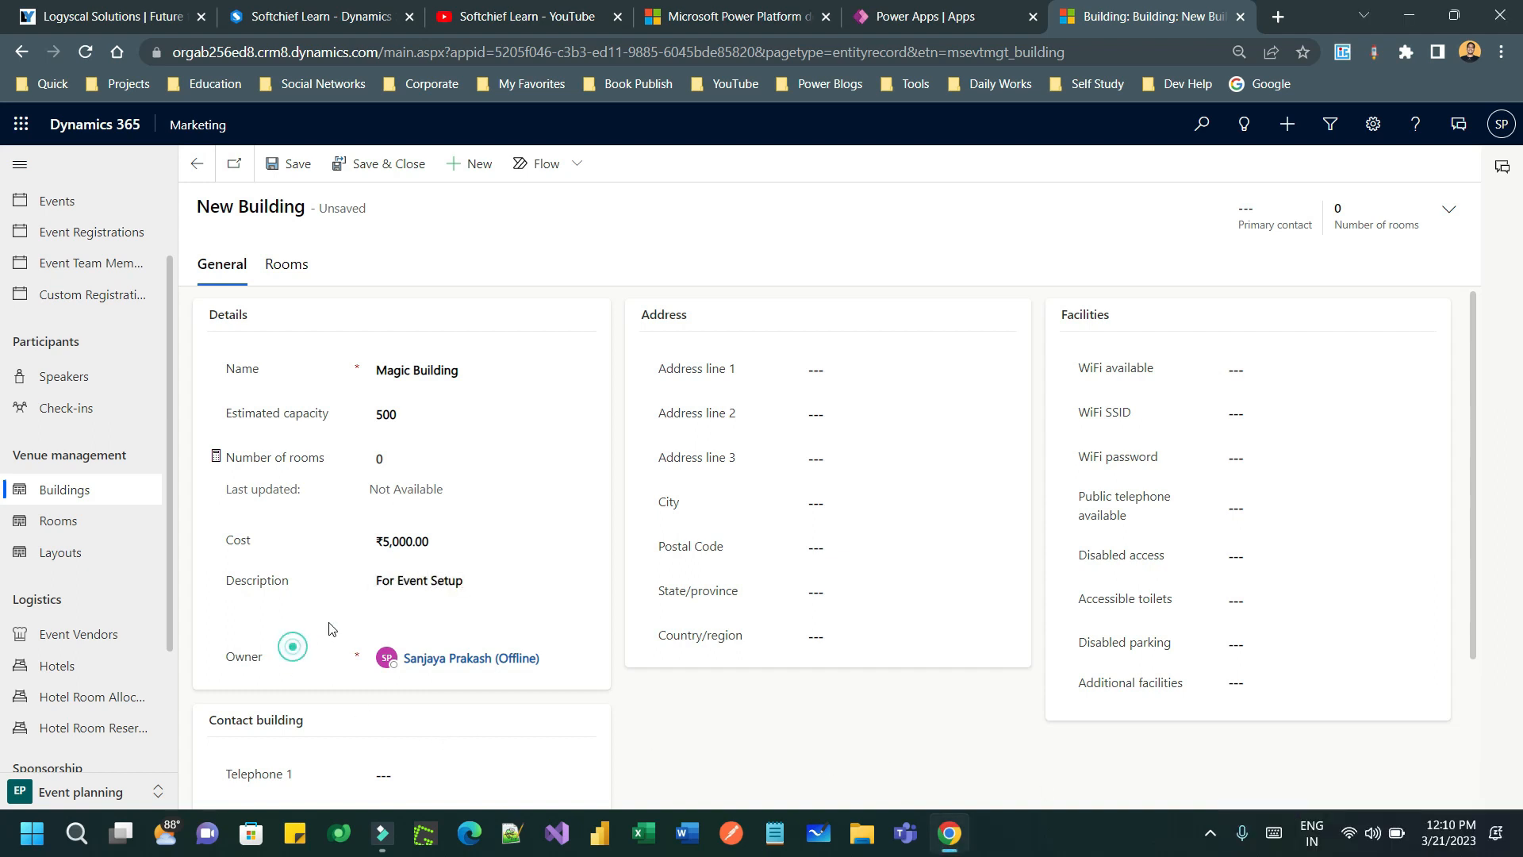
- Fill address line 1 'Mumbai', address line 2 'Ecospace' and city 'Mumbai'
click(817, 371)
text(Mumbia)
text(ai)
key(Tab)
text(Ecospace)
click(850, 462)
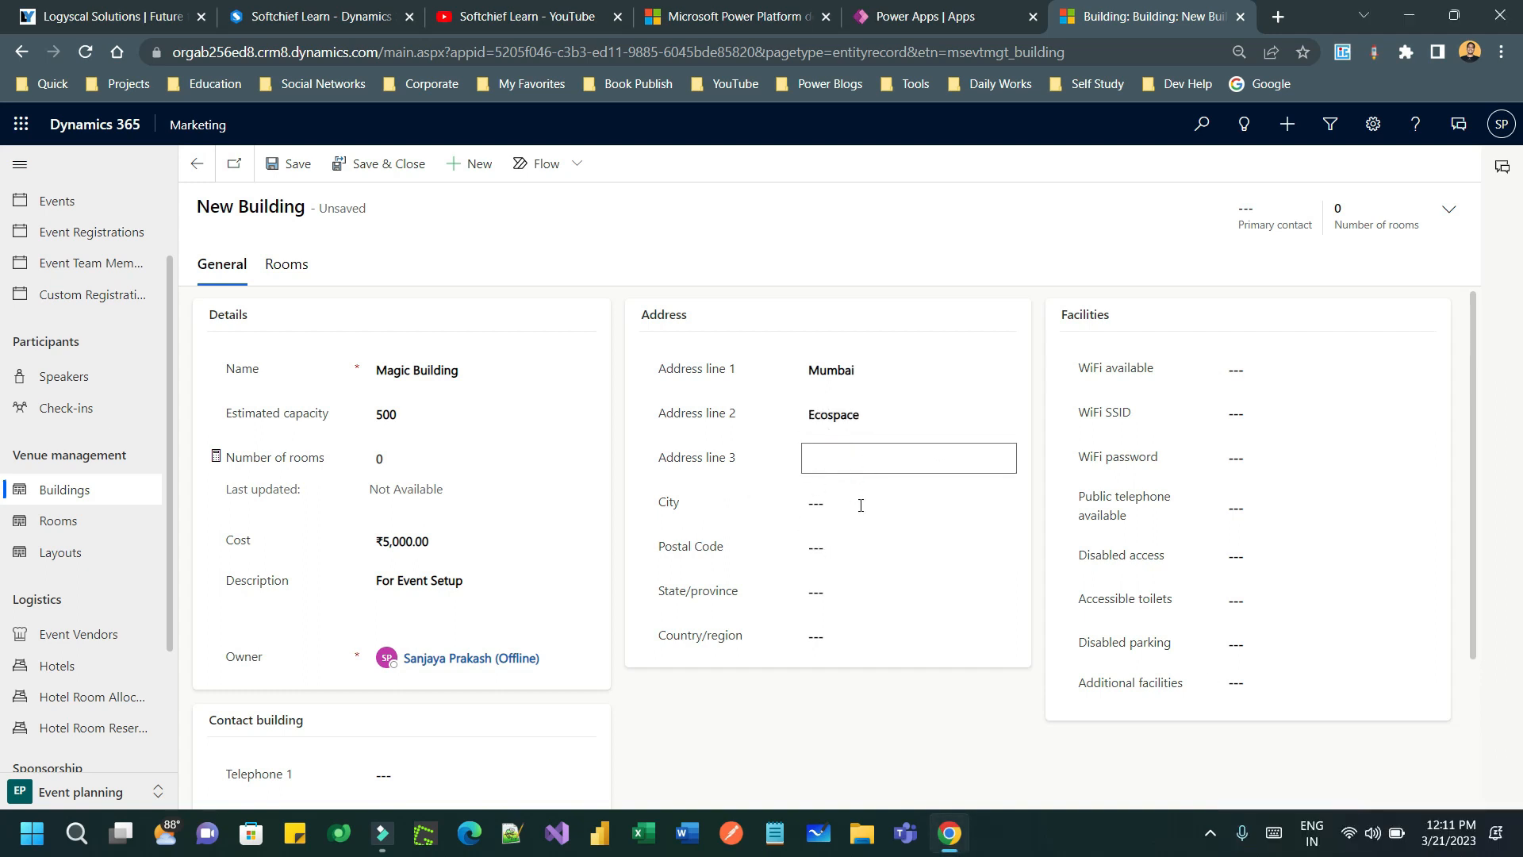
click(850, 503)
text(Mumbai)
- Set the country/region to India and the state/province to Maharastra
click(849, 545)
click(799, 593)
click(861, 635)
text(India)
click(829, 591)
text(Maharastra)
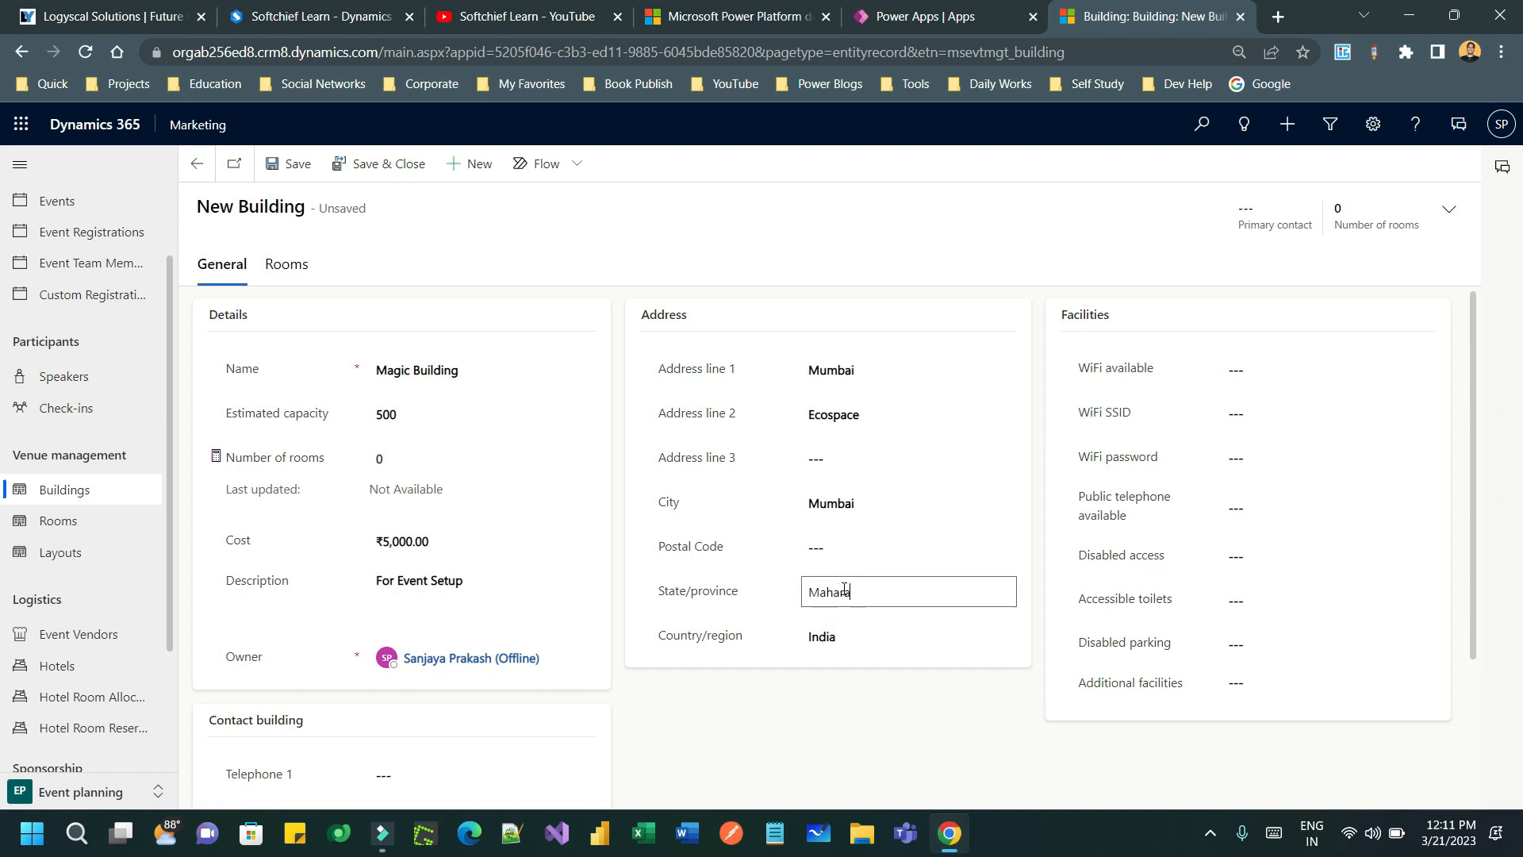
click(966, 770)
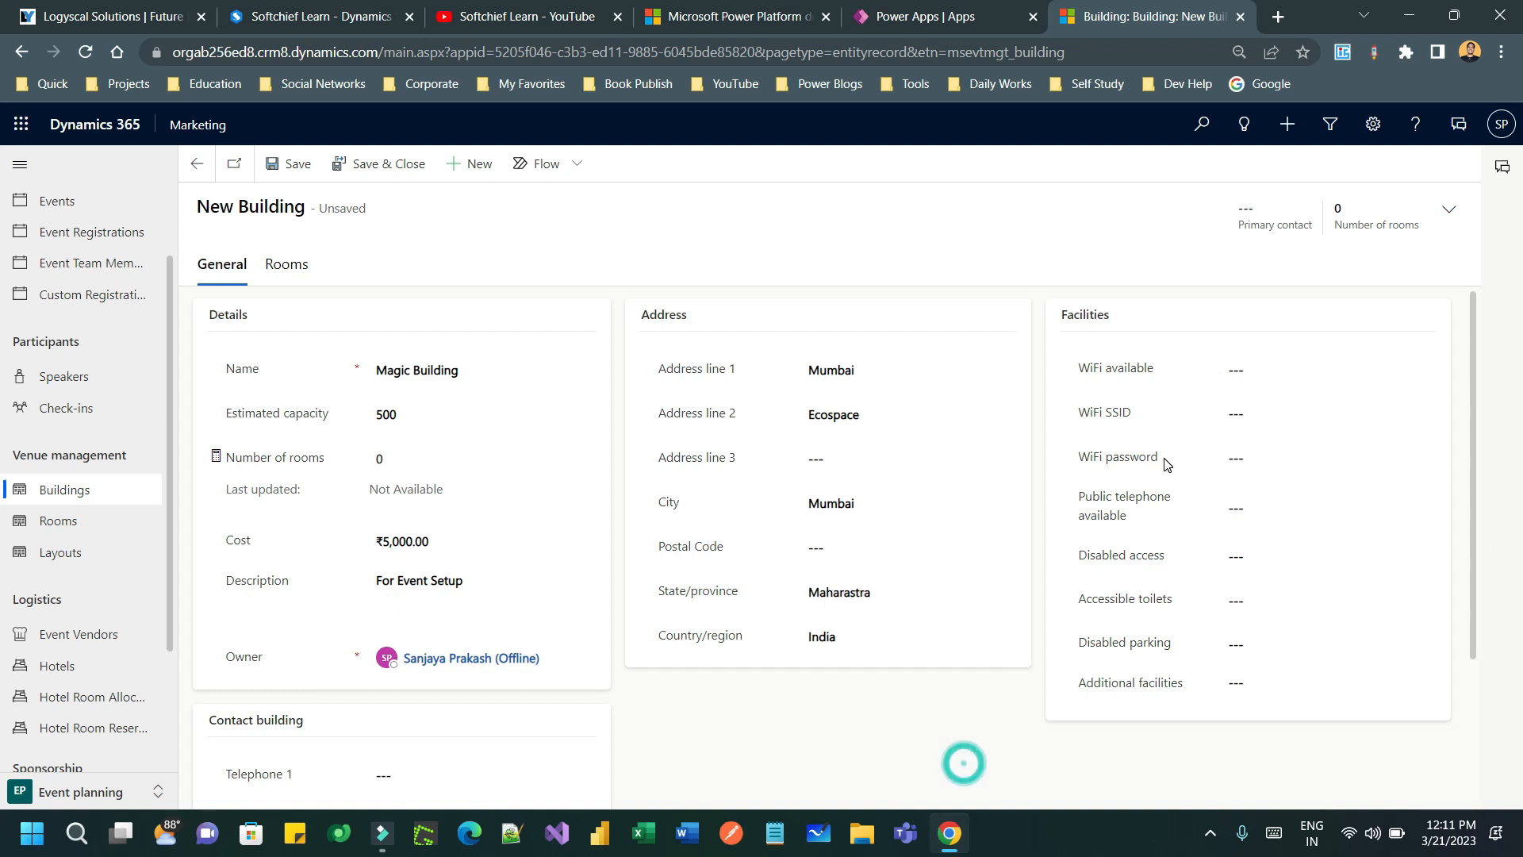
- Mark WiFi as available with SSID 'MAGIC' and enter the WiFi password
click(1334, 370)
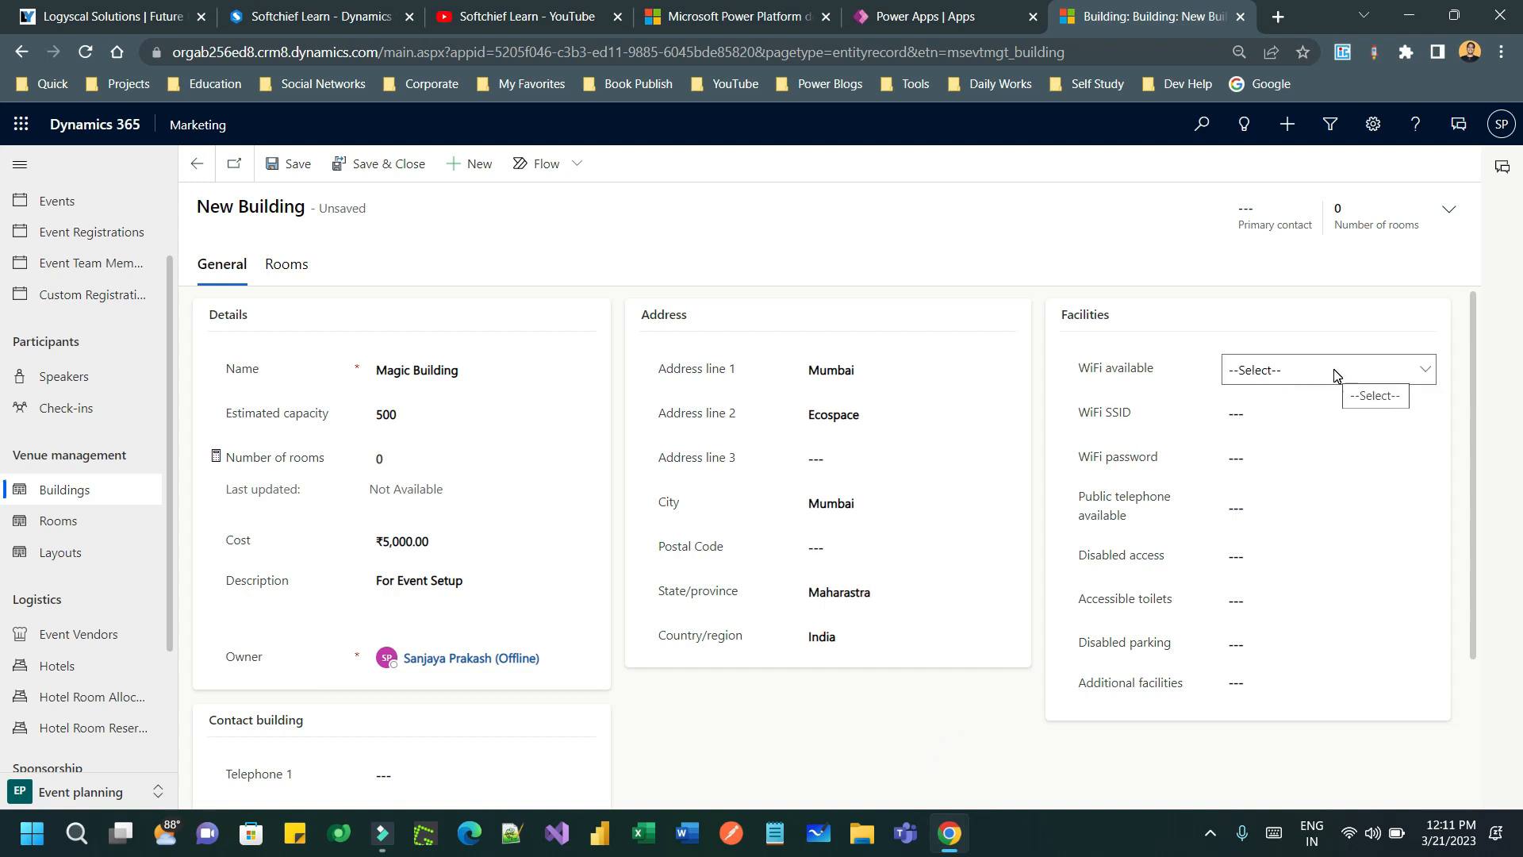
click(1334, 371)
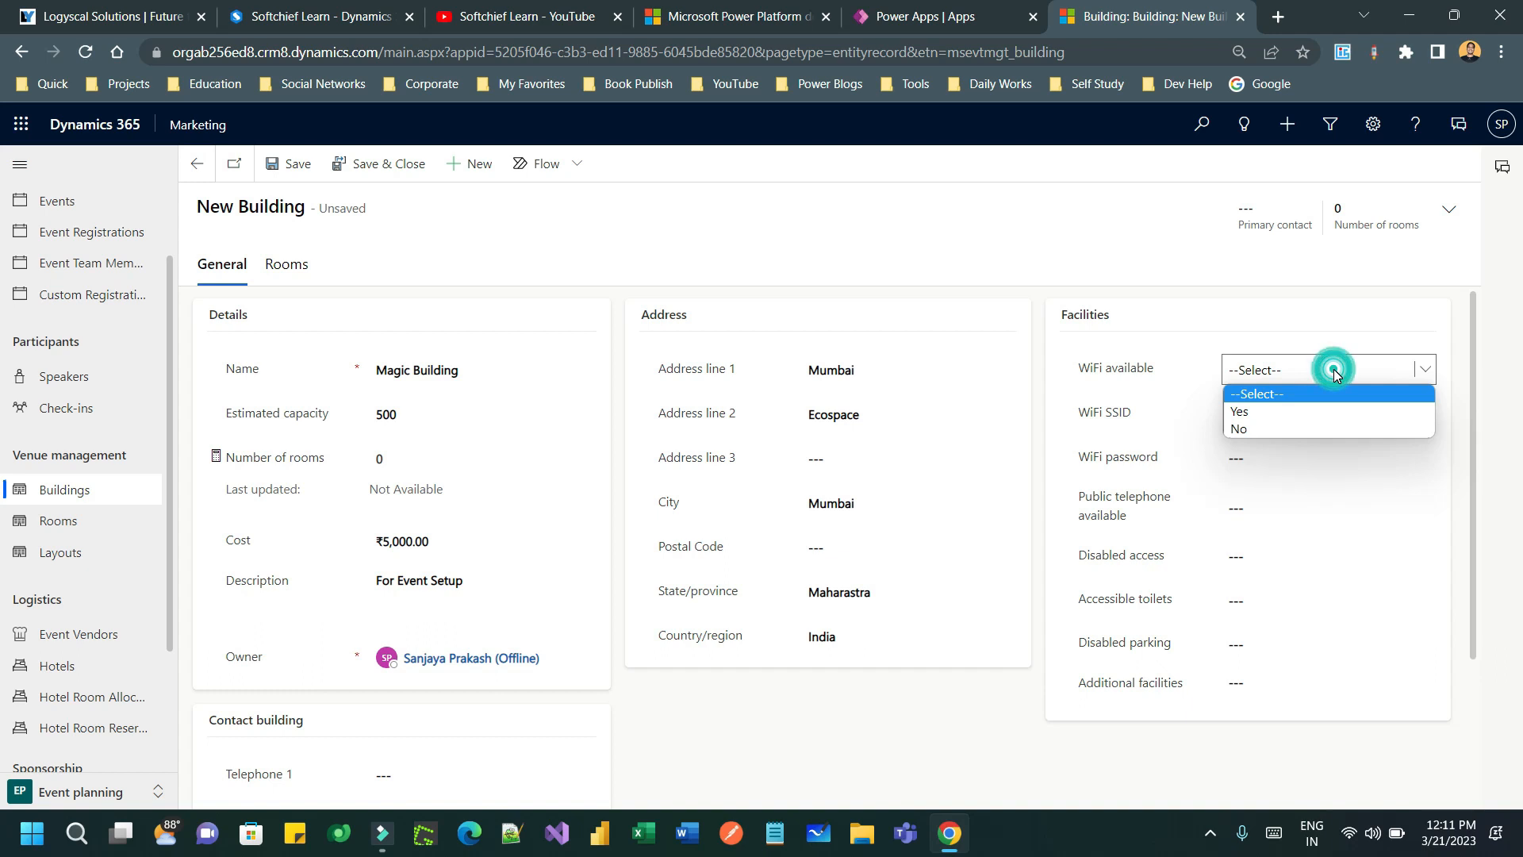
click(1291, 407)
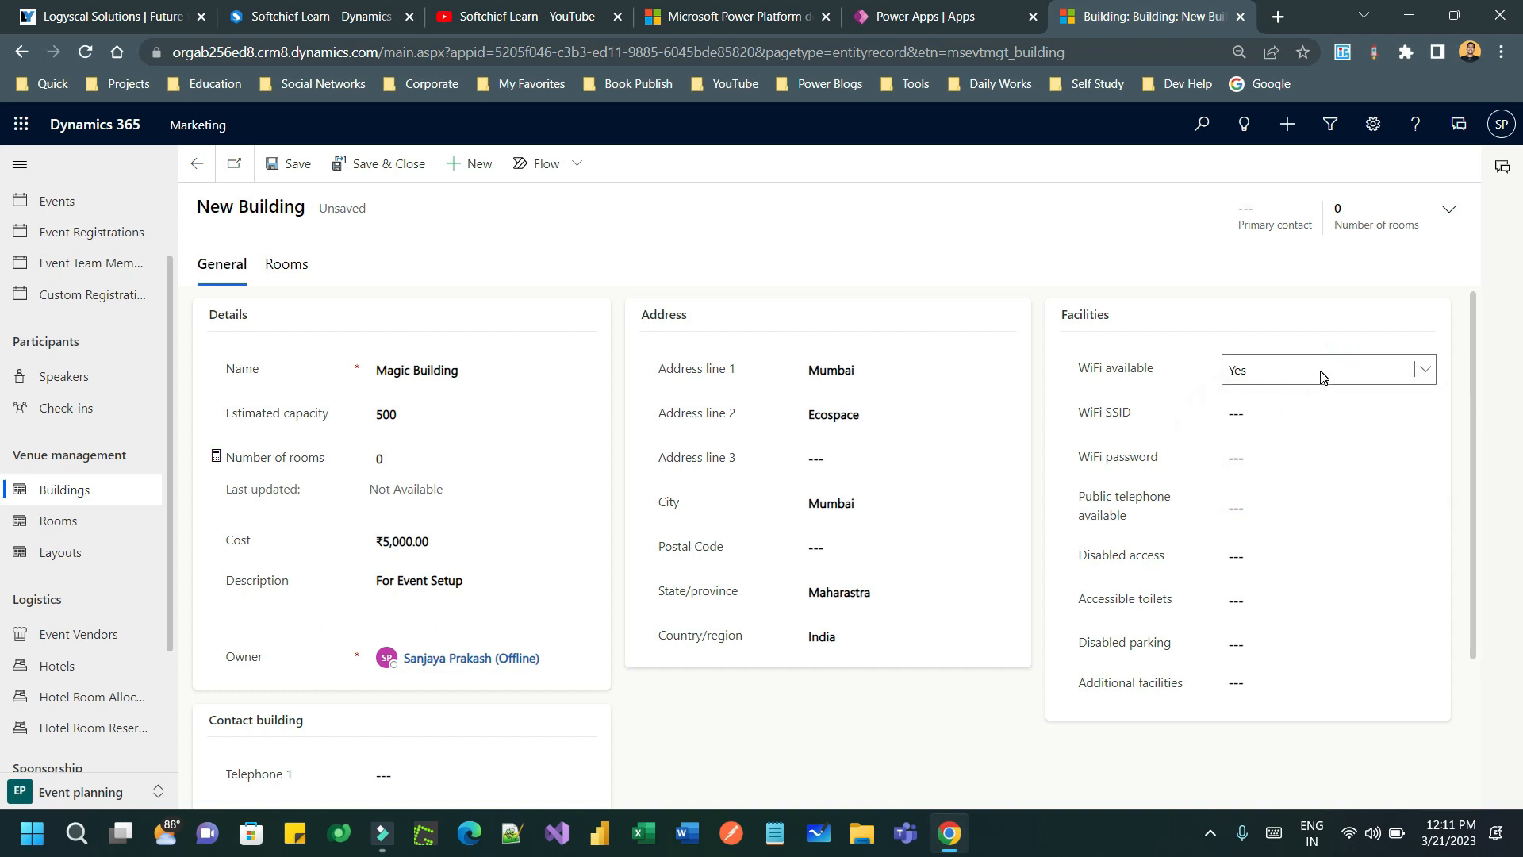
click(1325, 413)
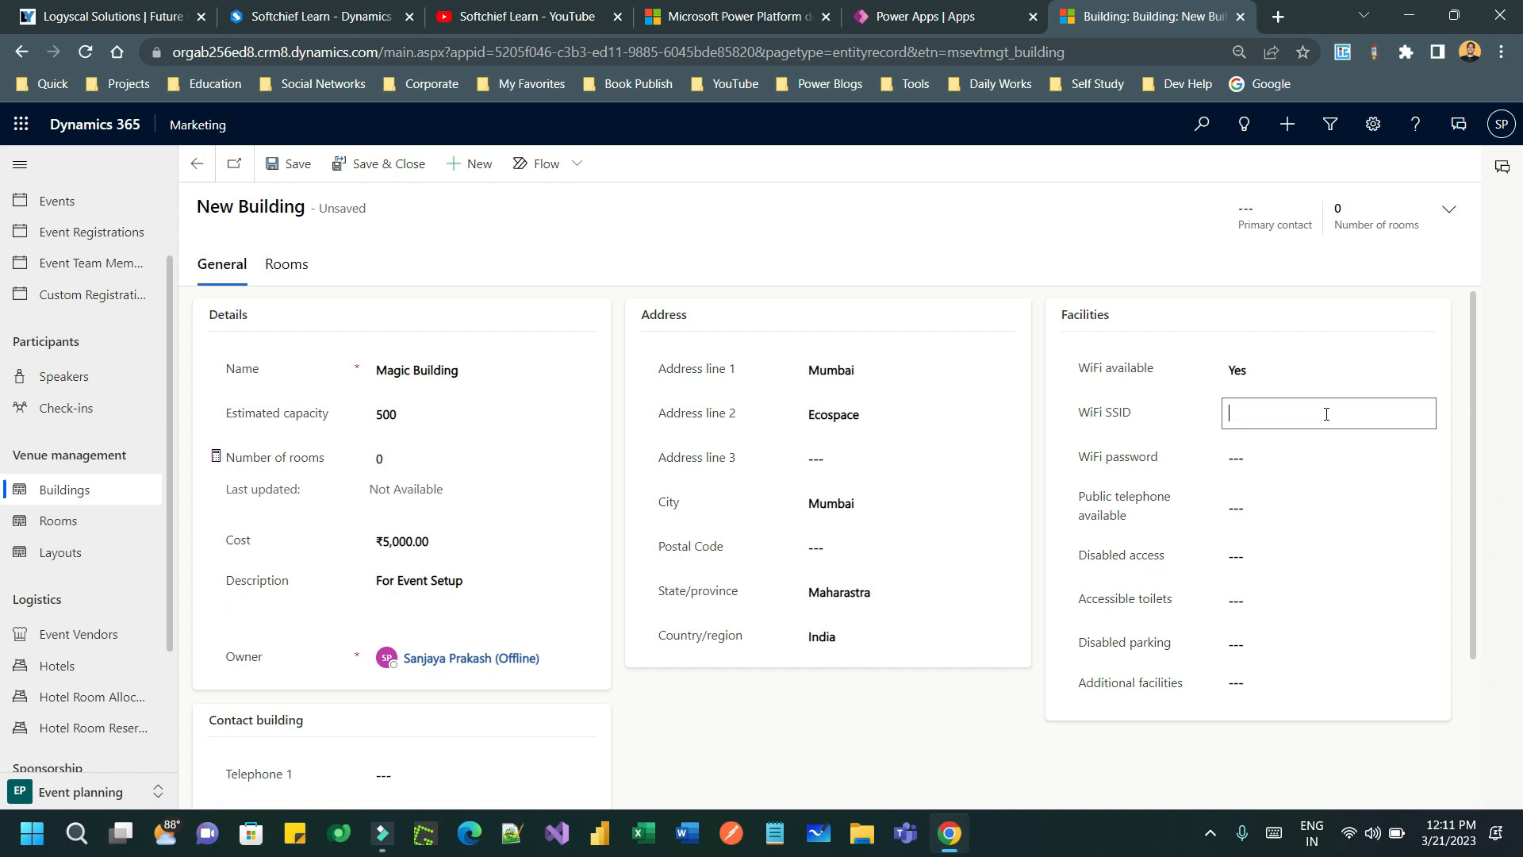
text(MAGIC)
click(1286, 449)
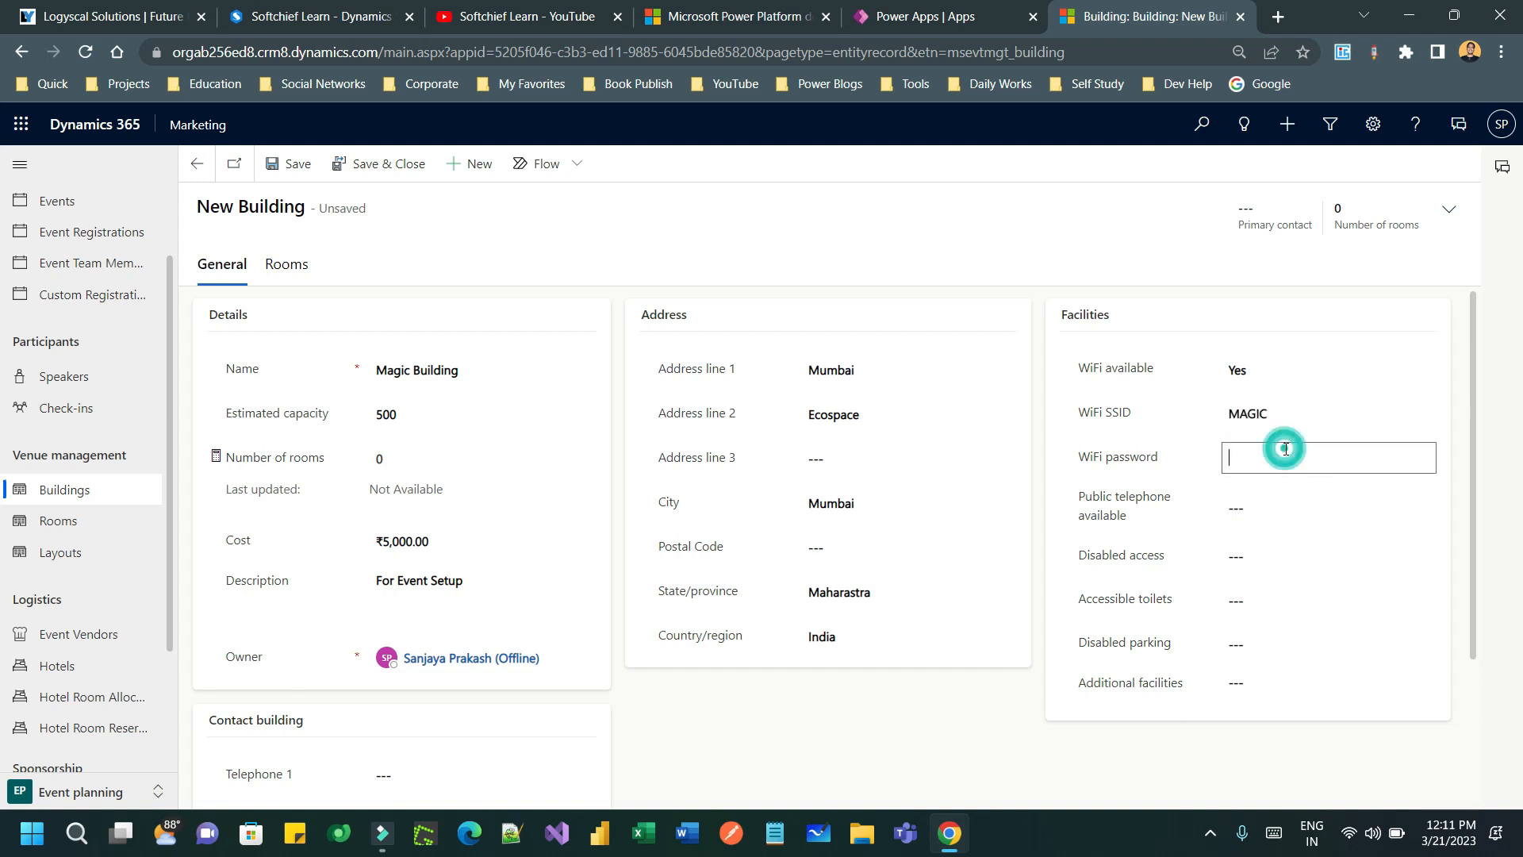
text(wwww)
- Set public telephone, disabled access, accessible toilets and disabled parking all to Yes
click(1261, 508)
click(1257, 507)
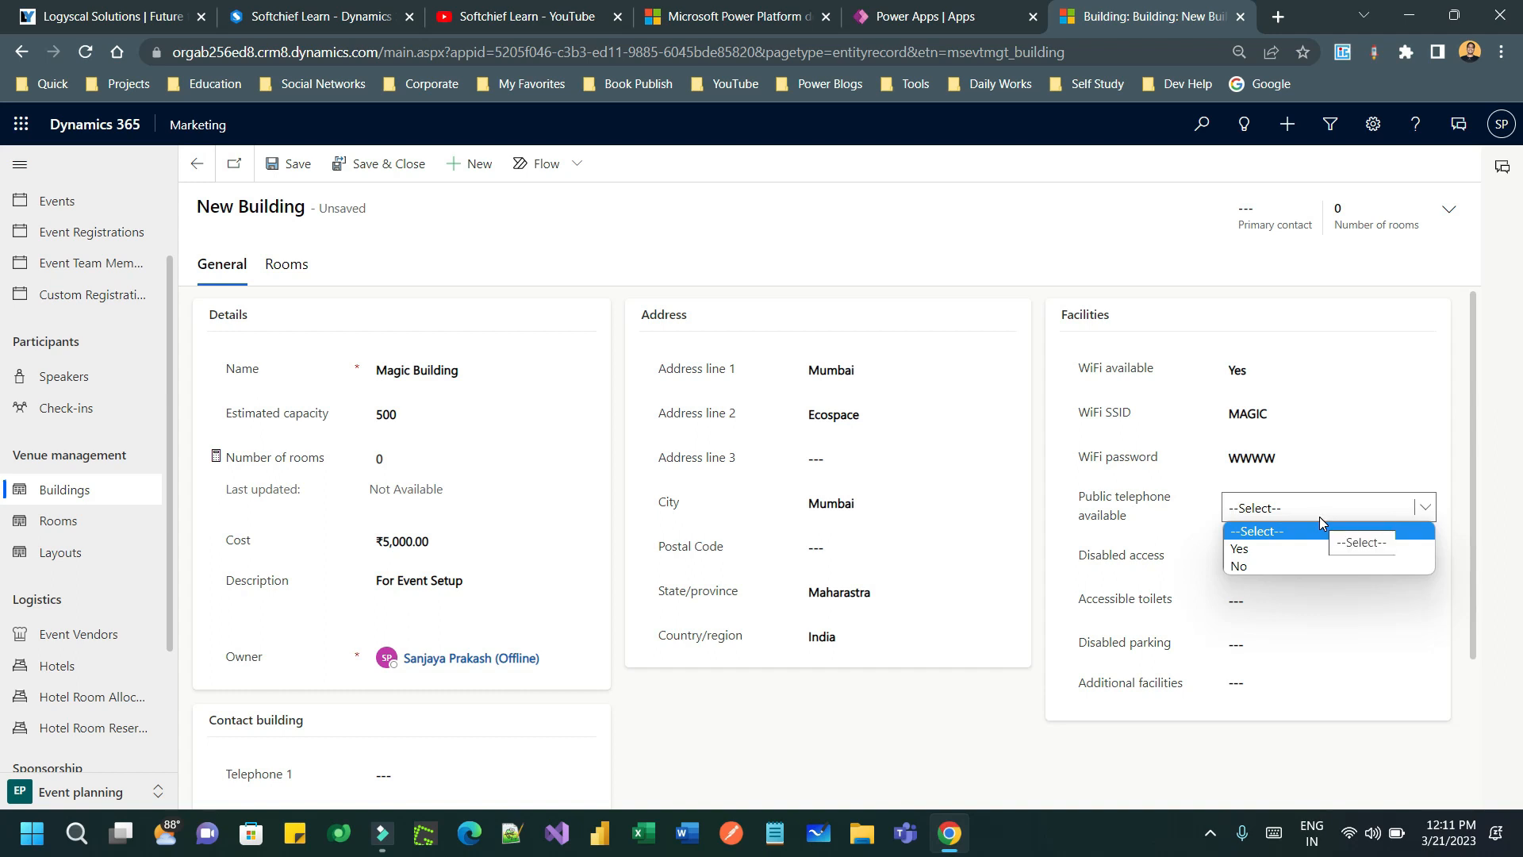
click(1292, 548)
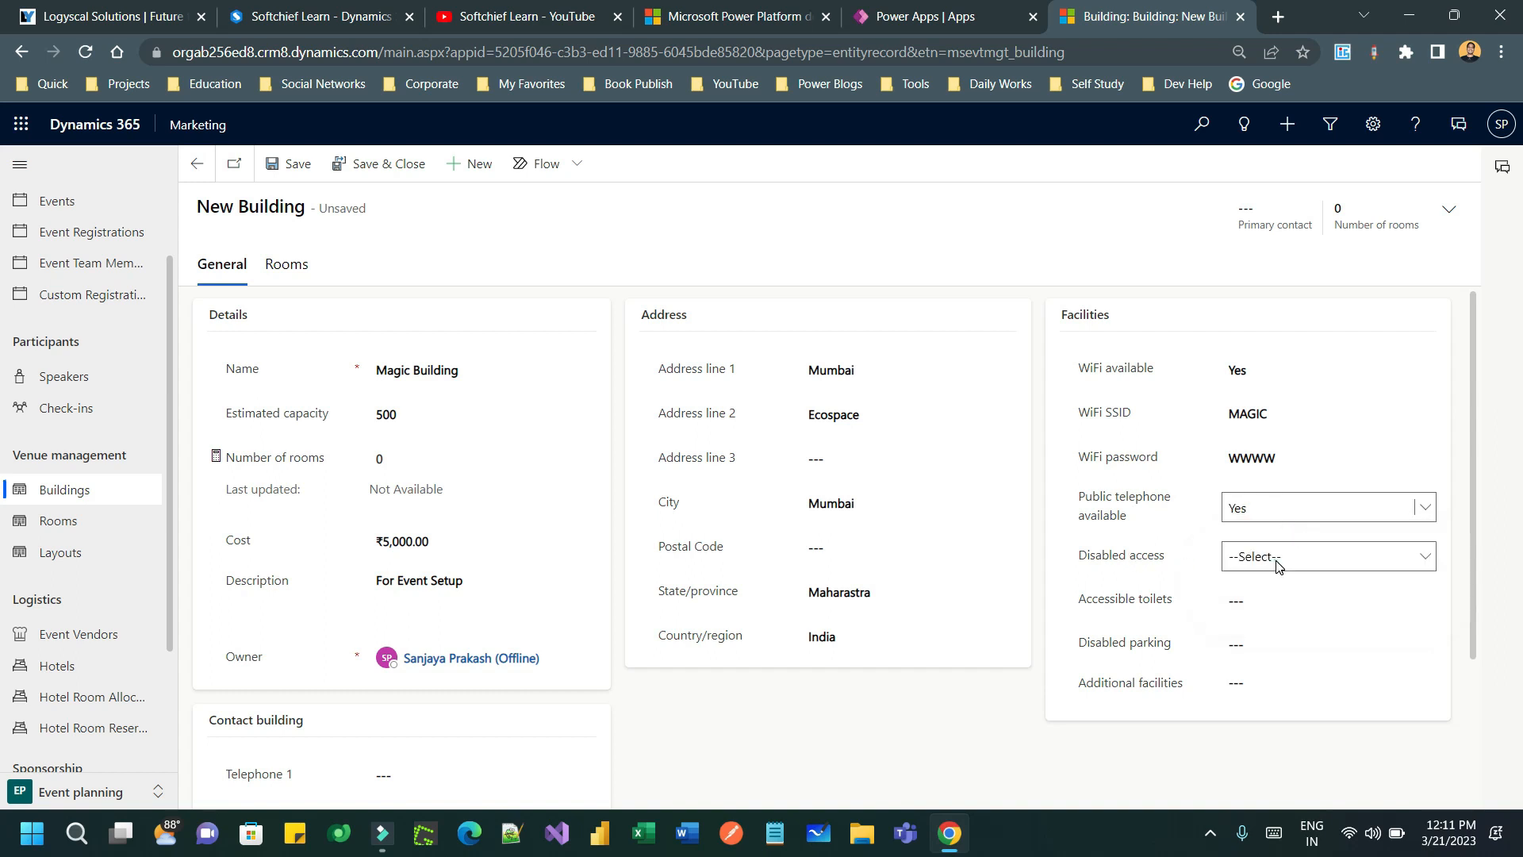
click(1278, 563)
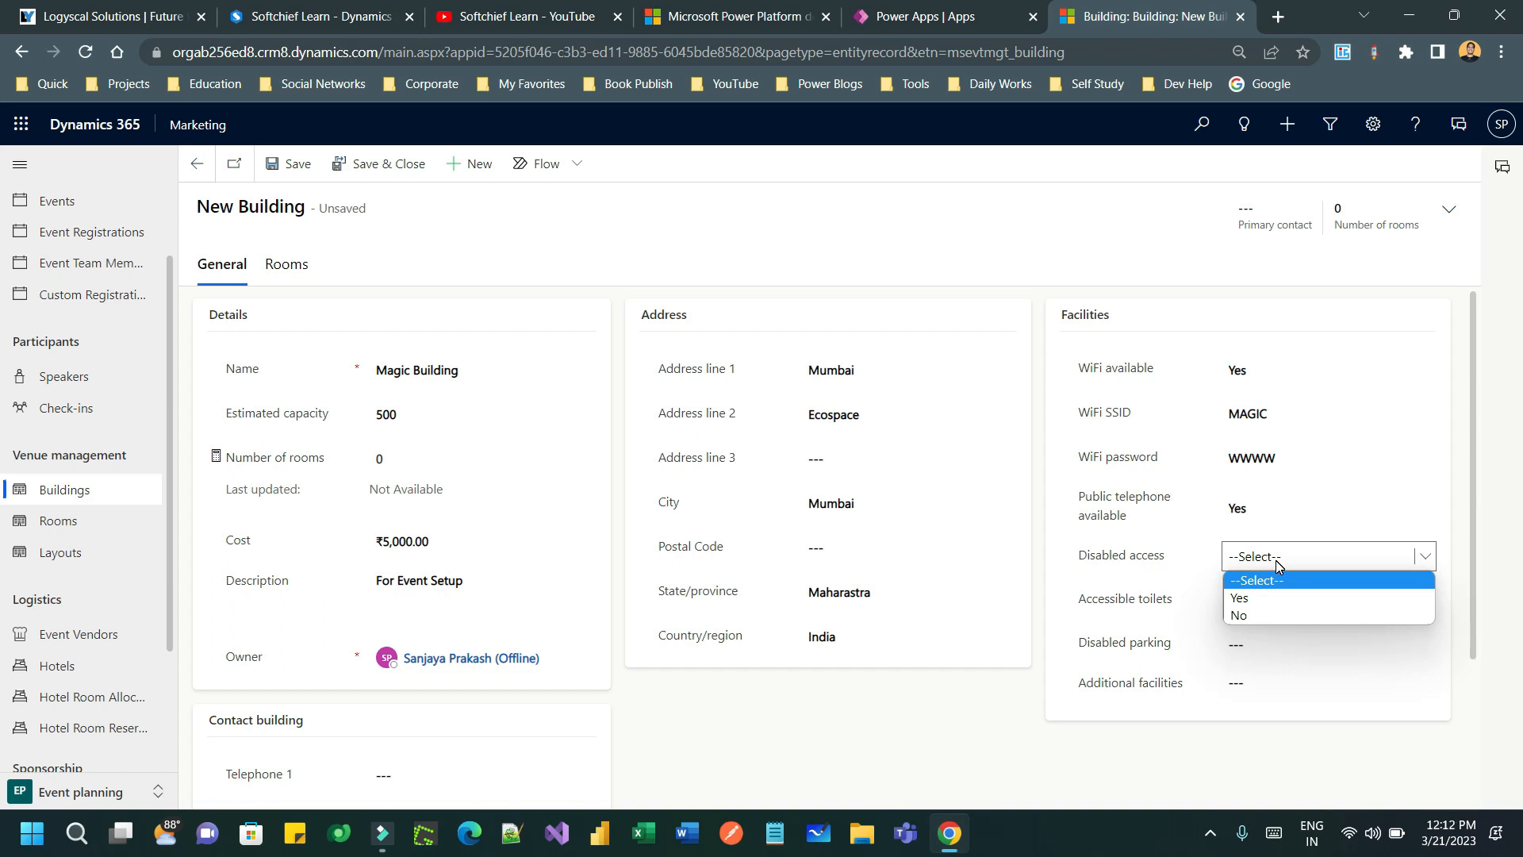
click(1267, 607)
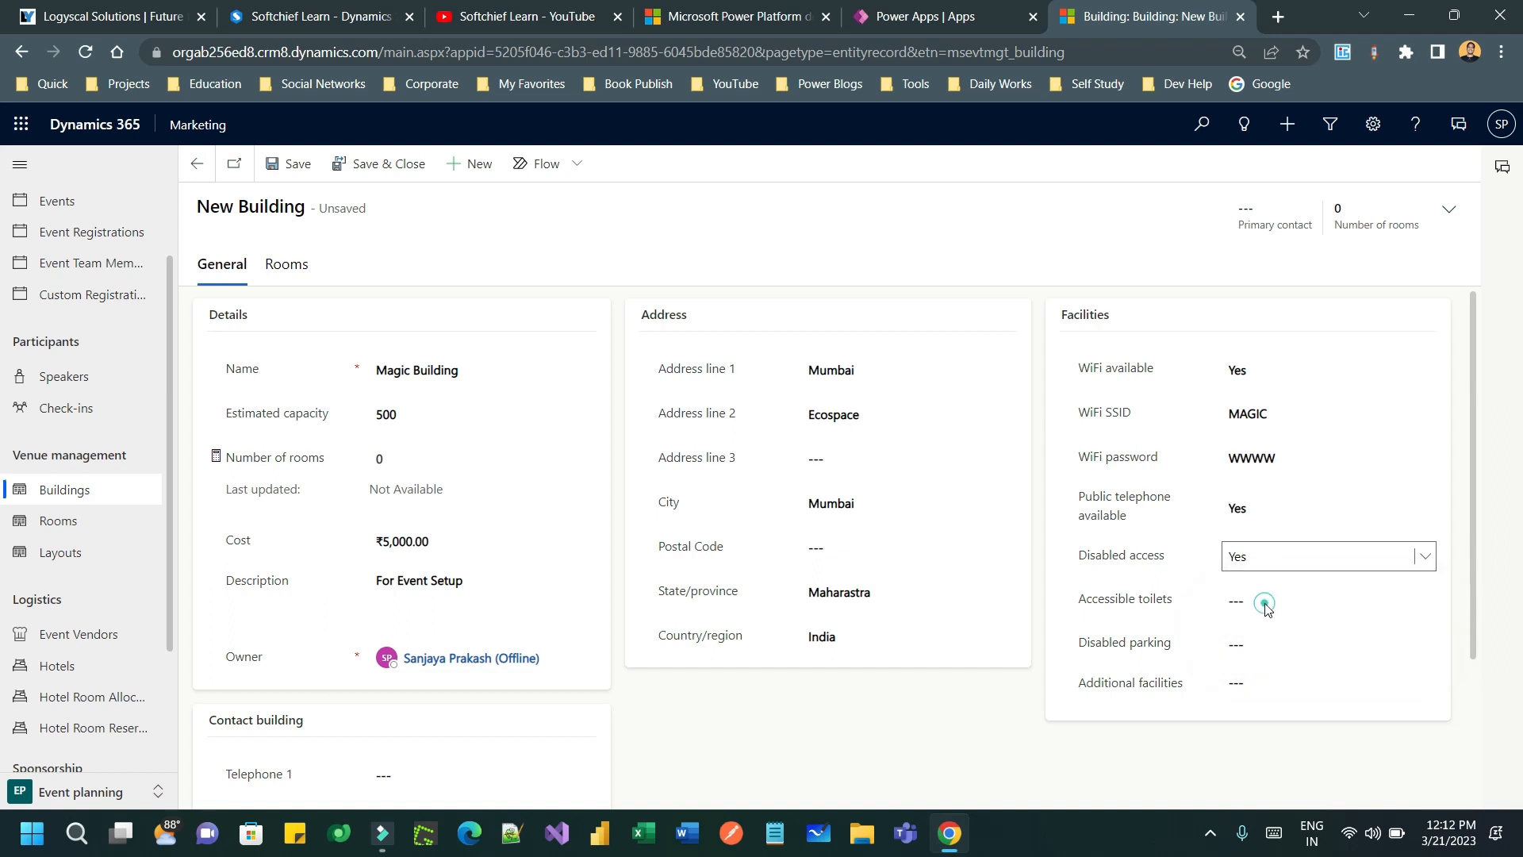
click(1277, 604)
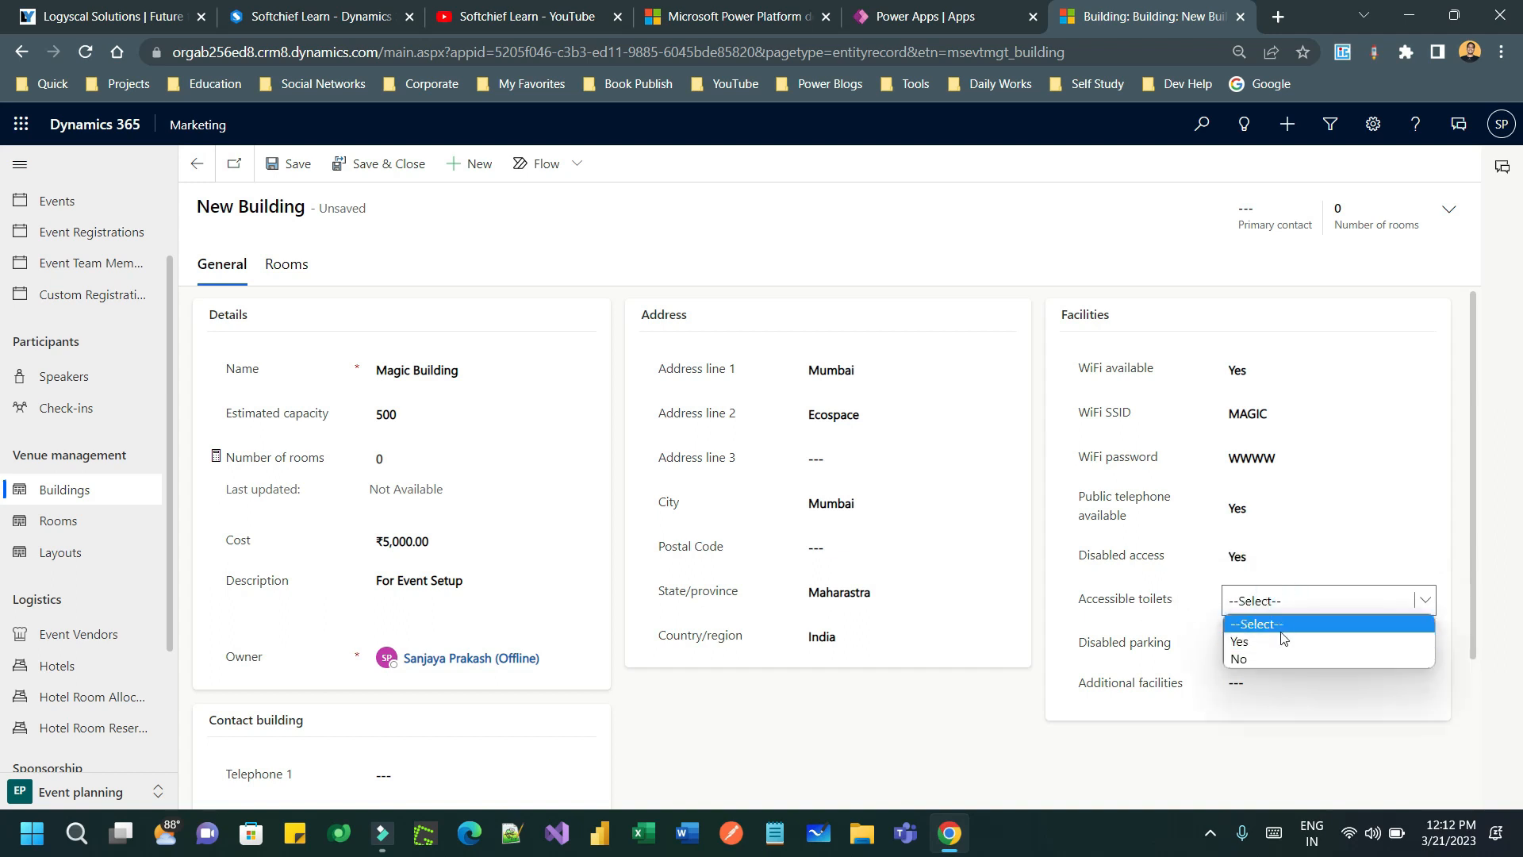
click(1269, 641)
click(1270, 644)
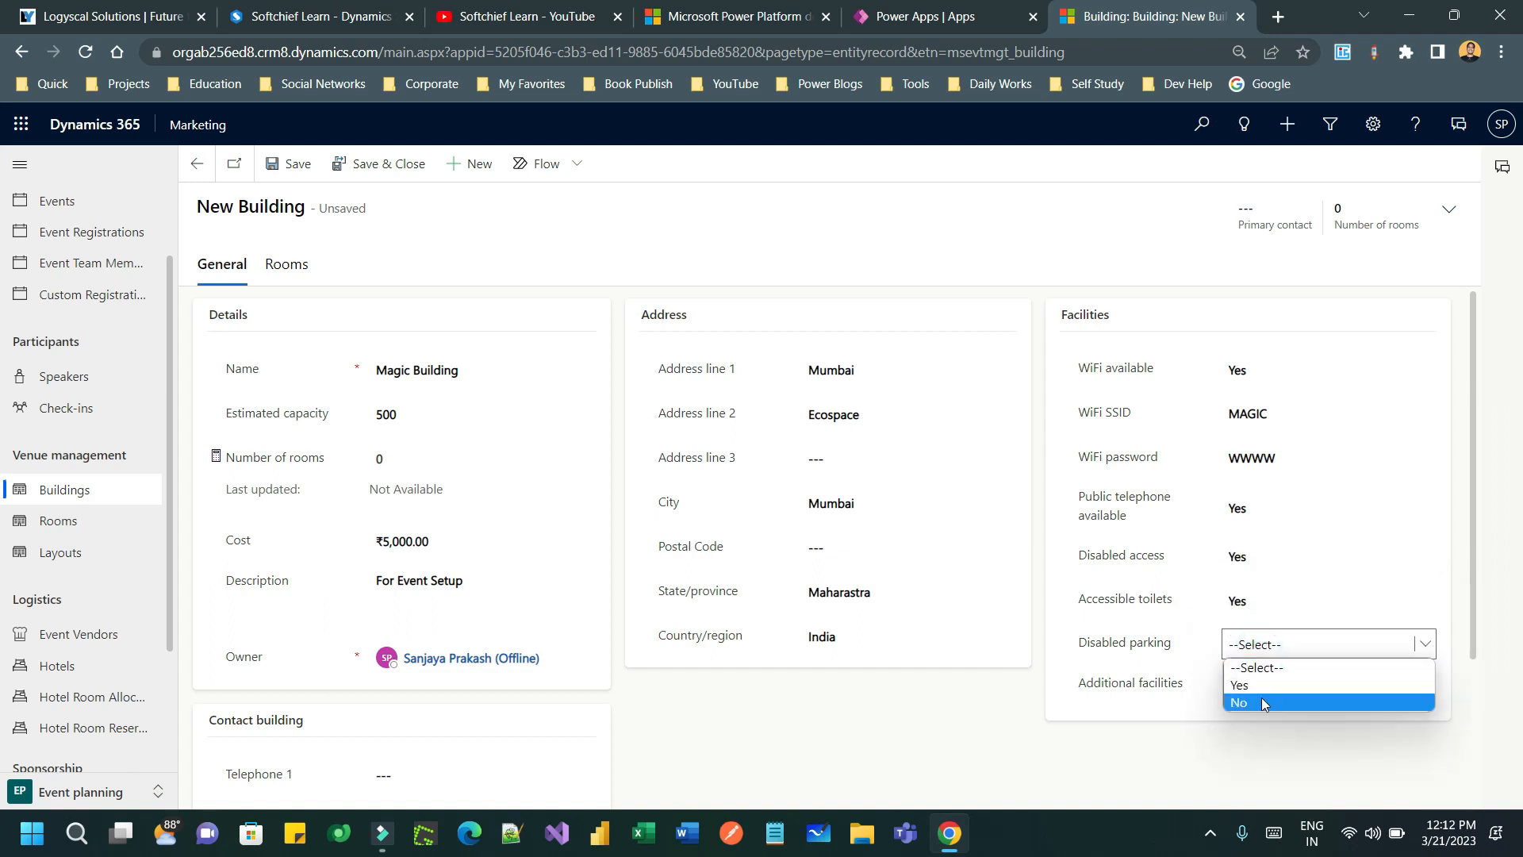
click(1273, 685)
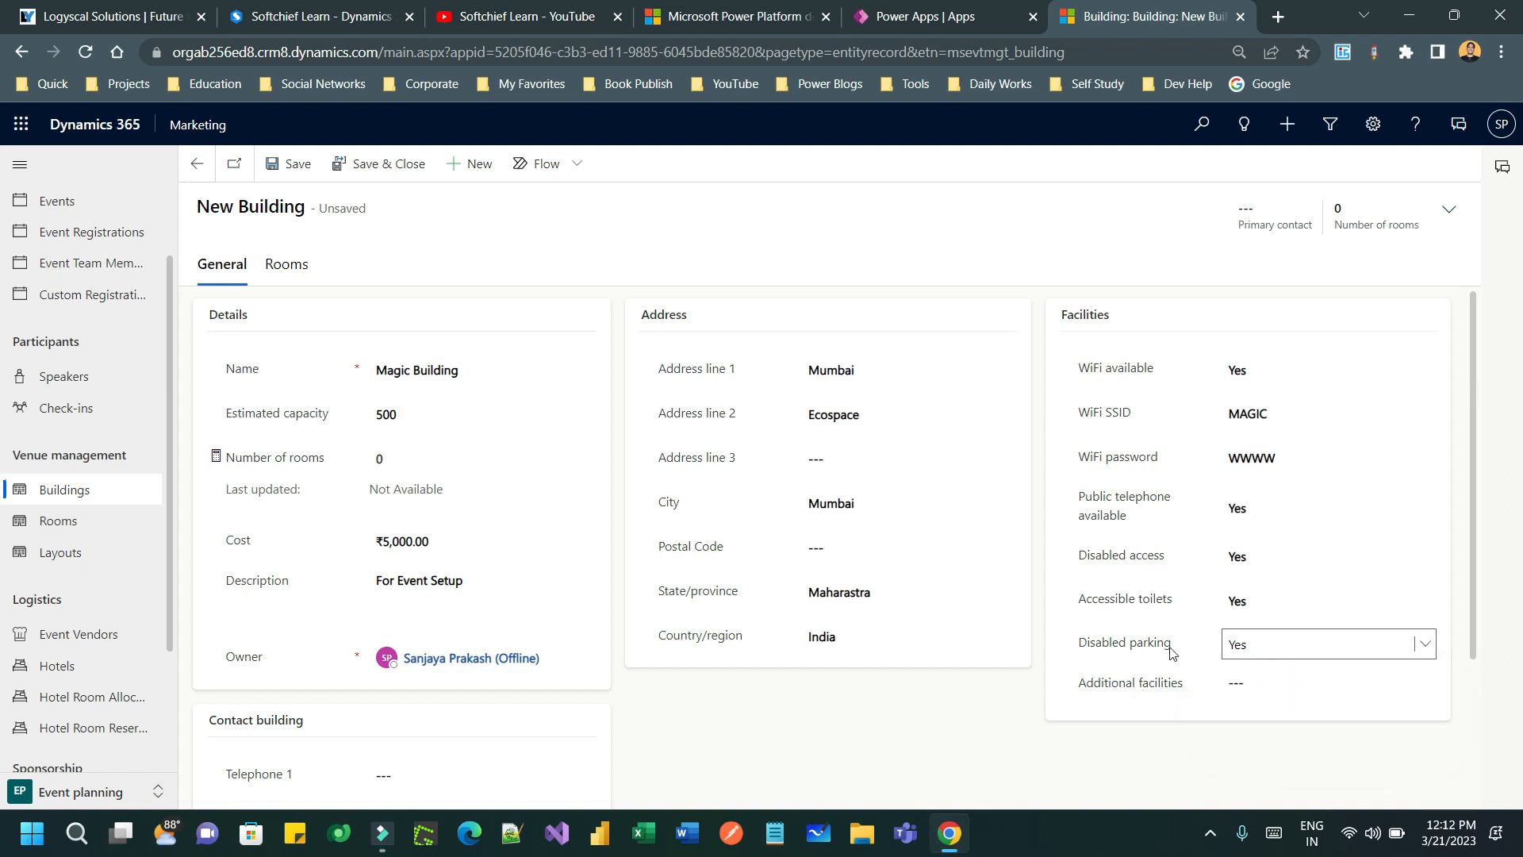
click(1253, 684)
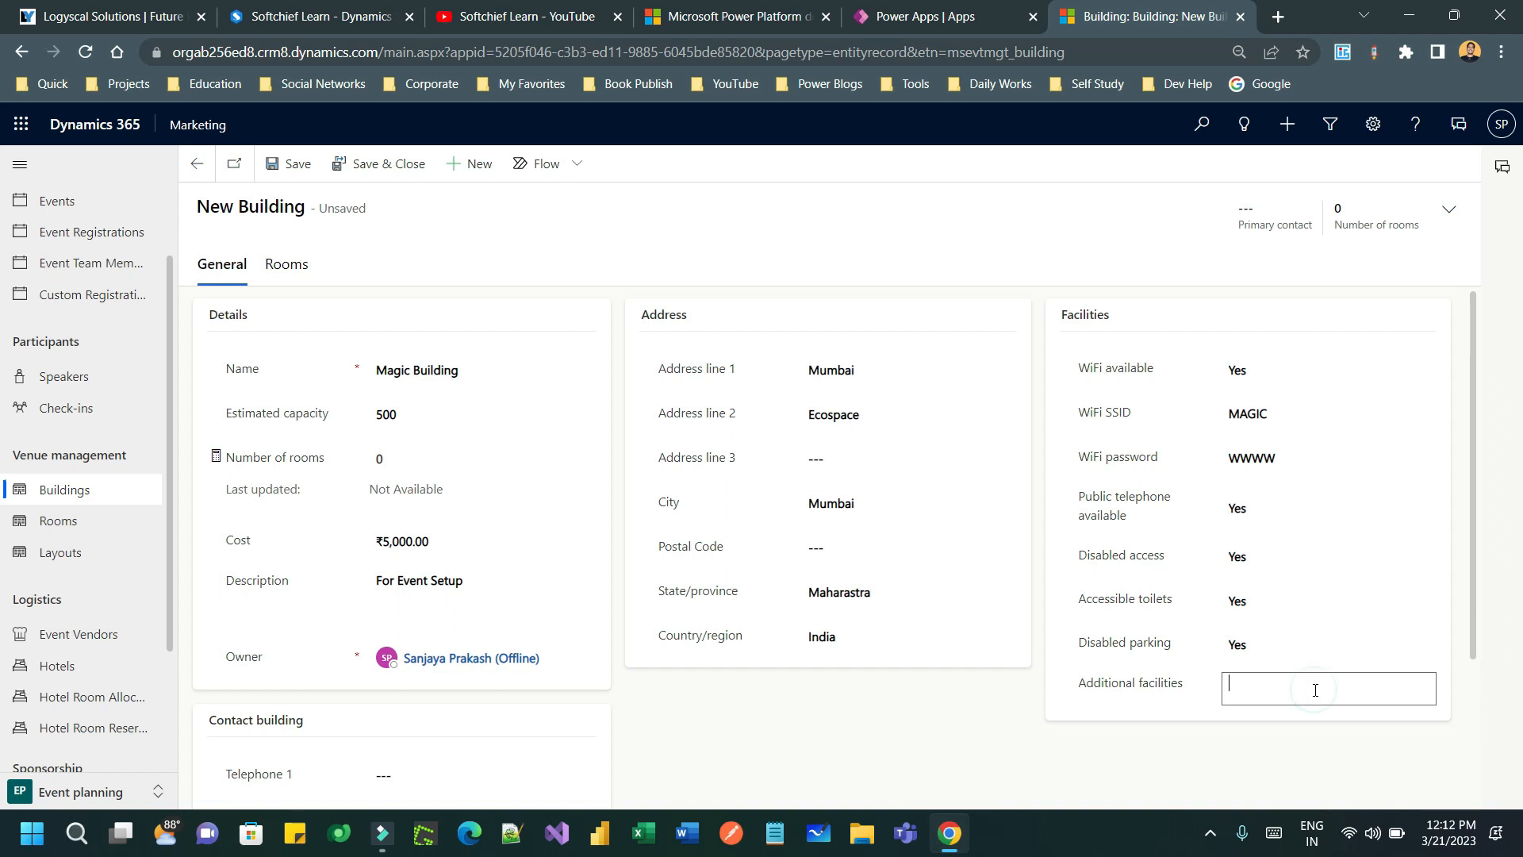
- Enter the building's Telephone 1, Telephone 2 and contact e-mail in the Contact building section
scroll(1313, 684, down, 3)
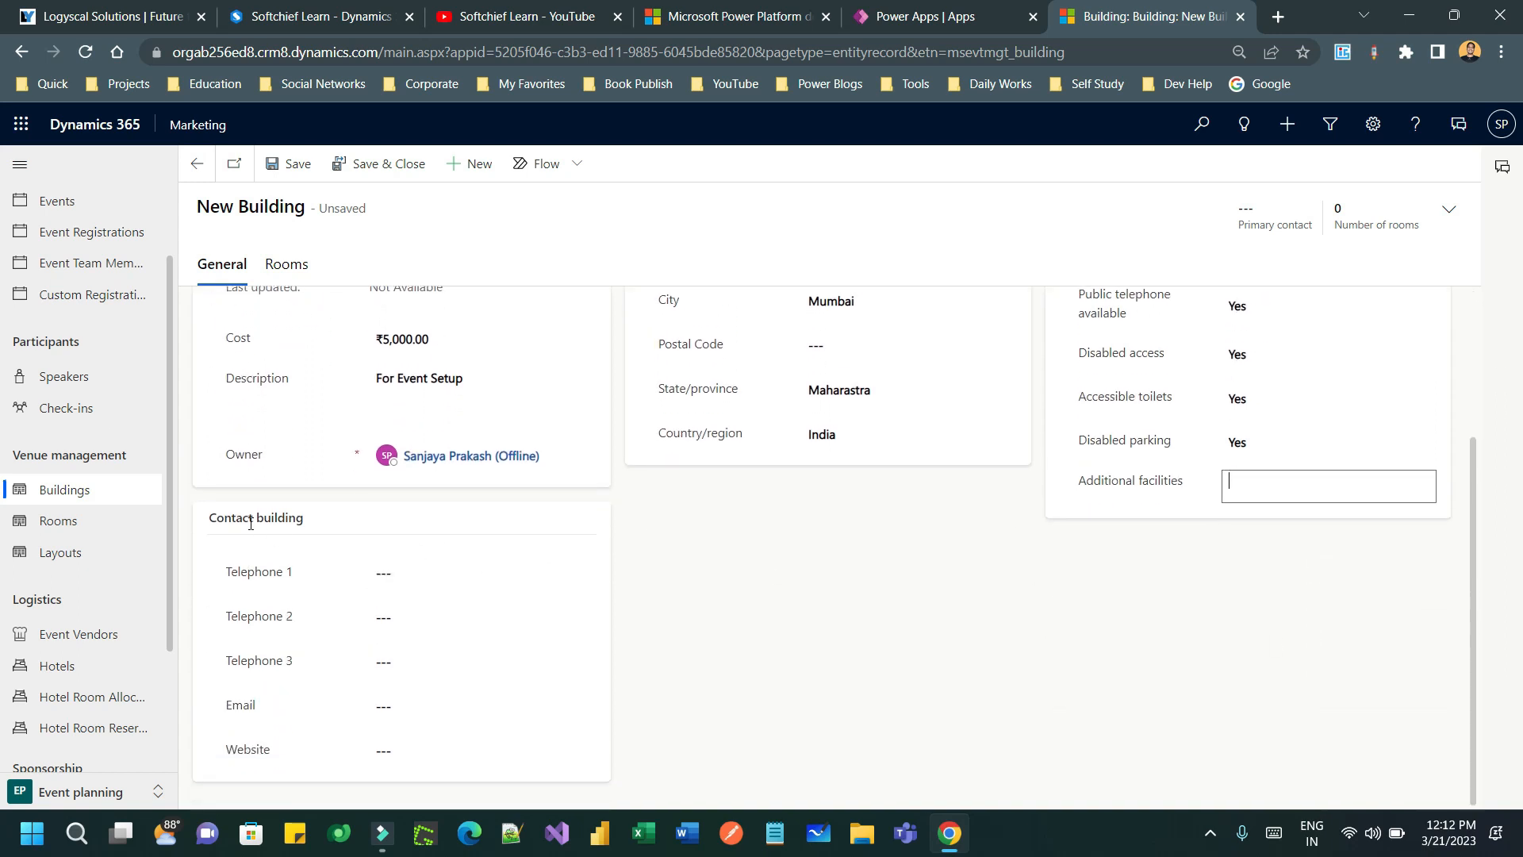
drag(227, 519, 322, 522)
click(322, 519)
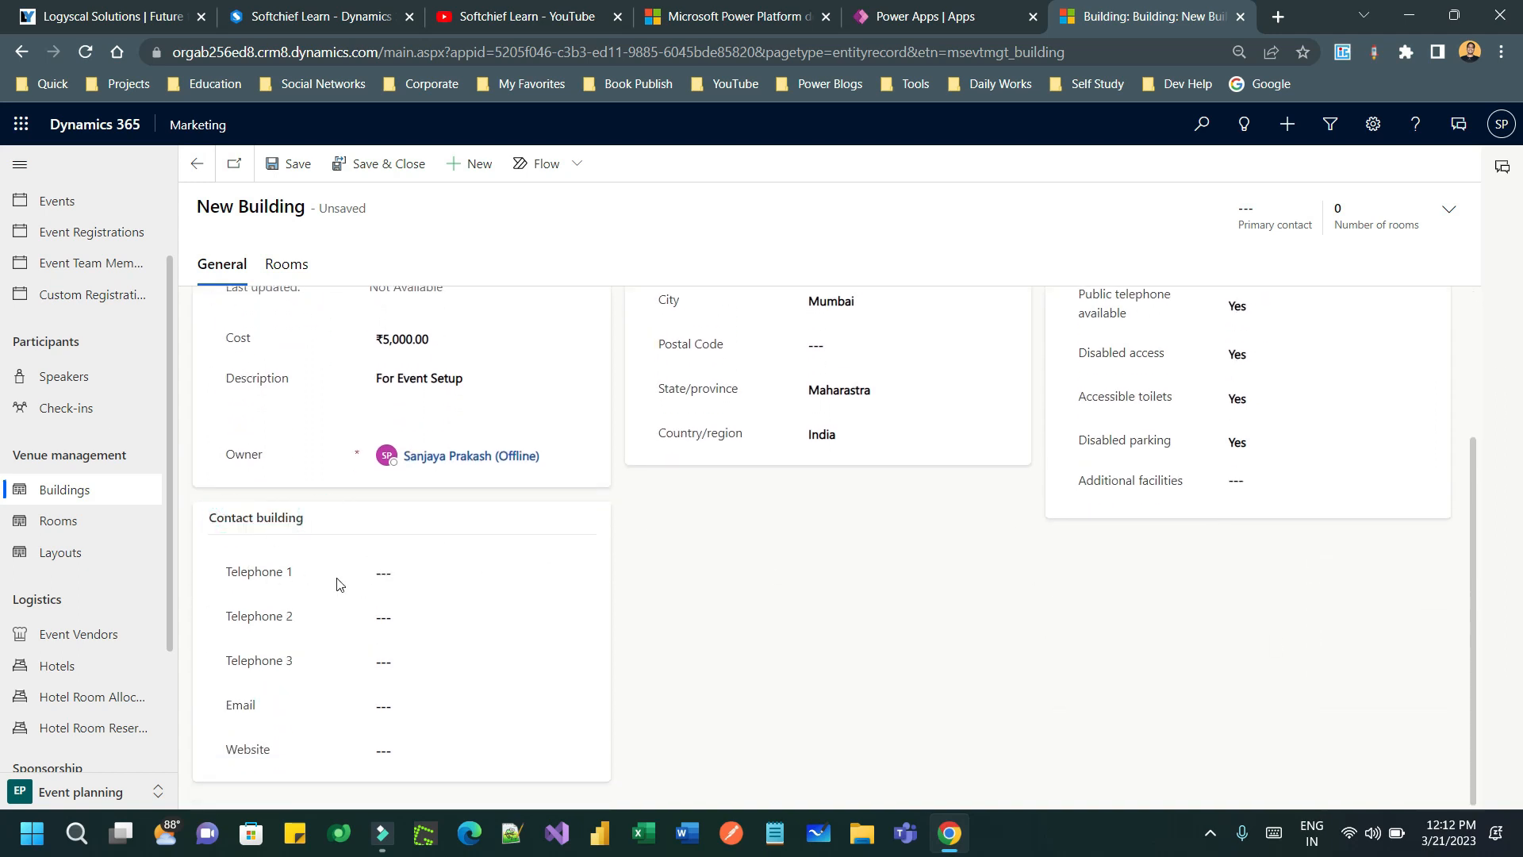
click(425, 568)
text(1)
click(434, 619)
text(1212121212)
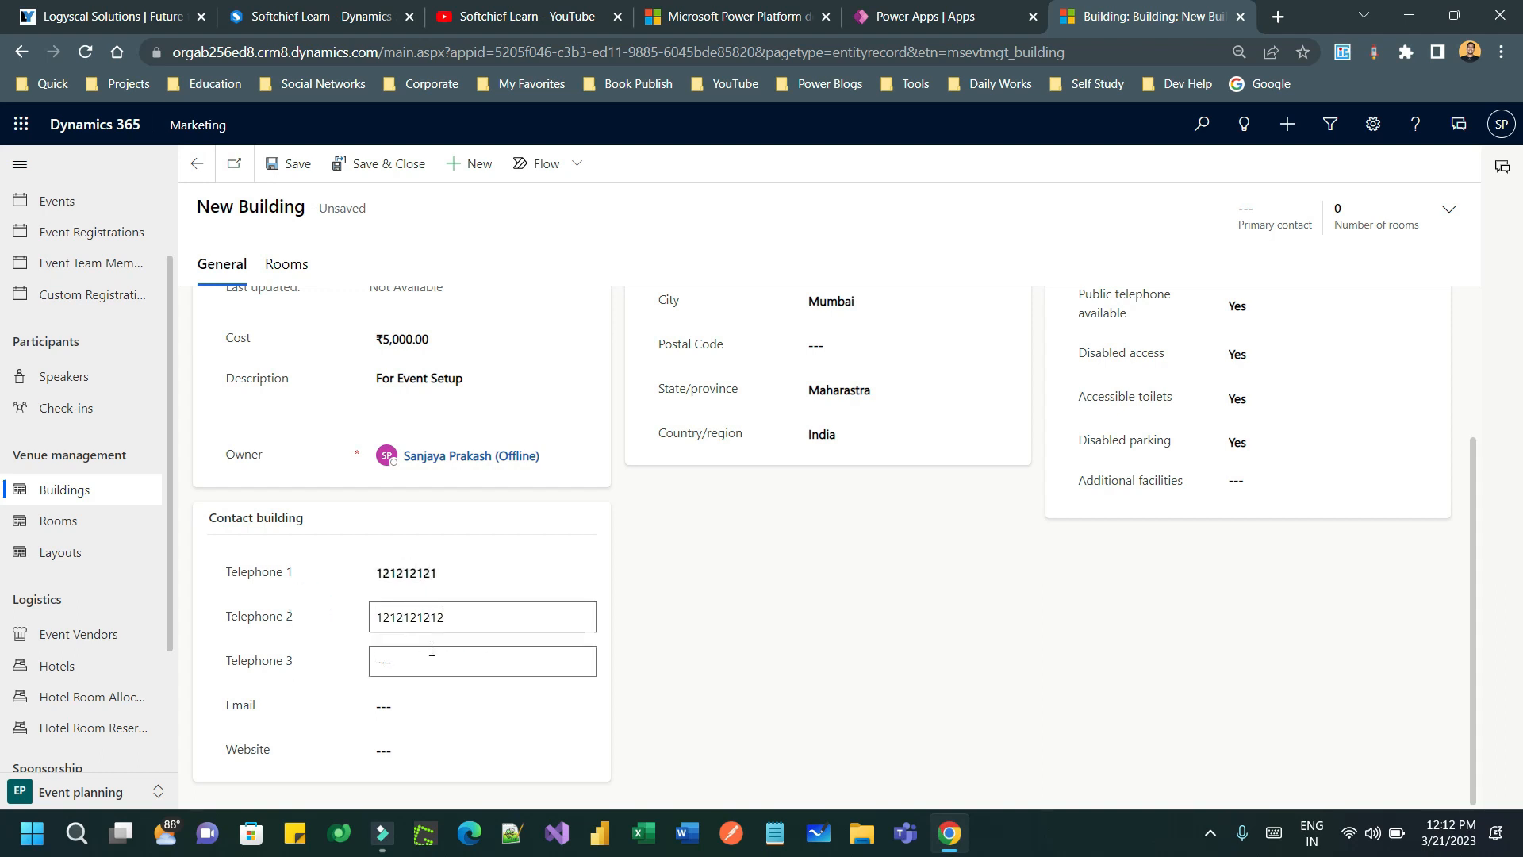
double_click(492, 618)
text(3434343434)
click(357, 659)
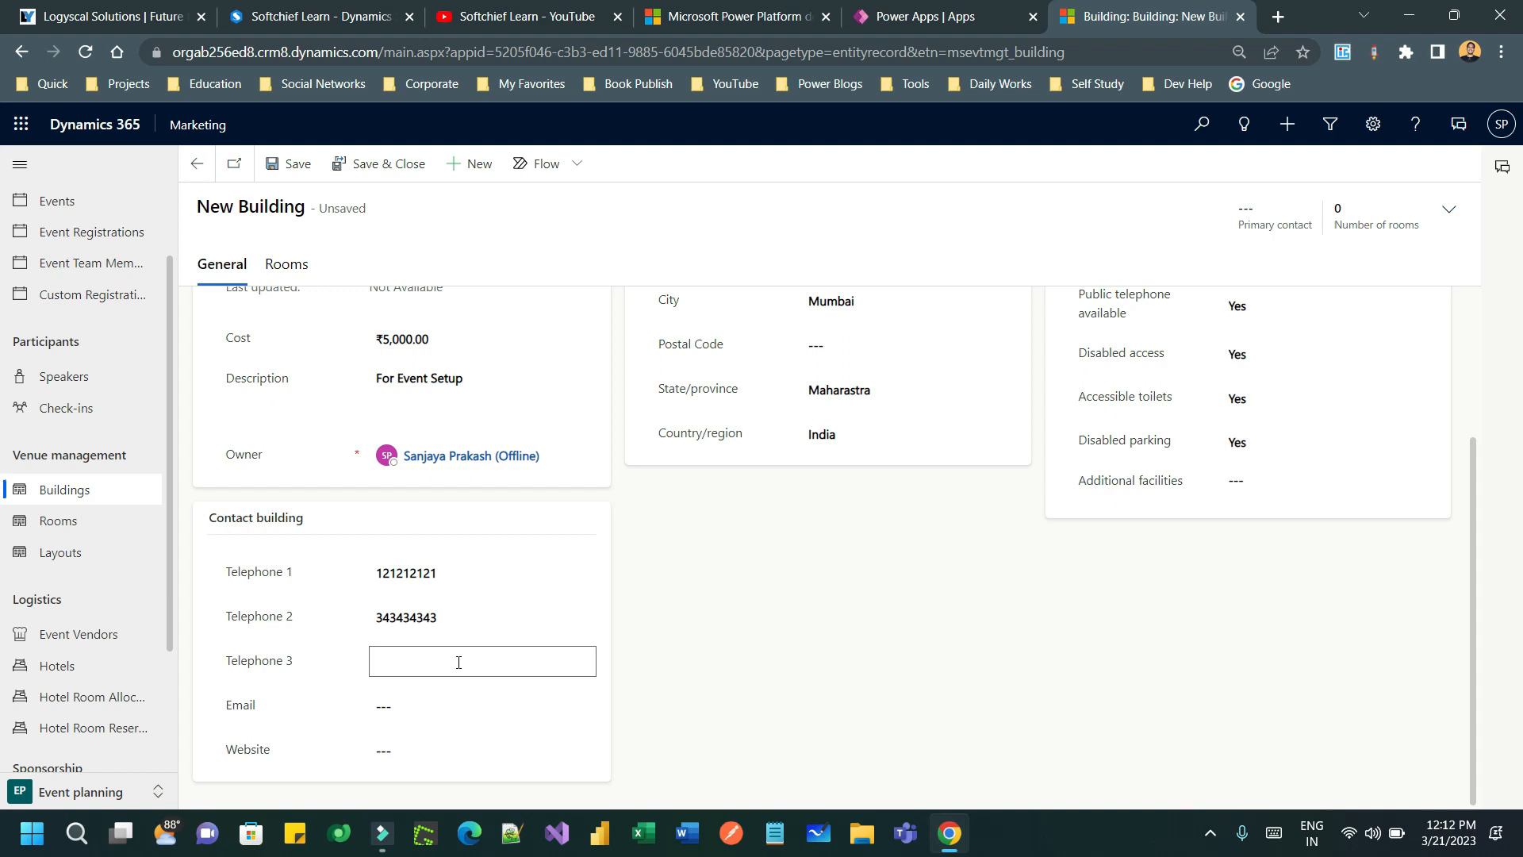
click(393, 704)
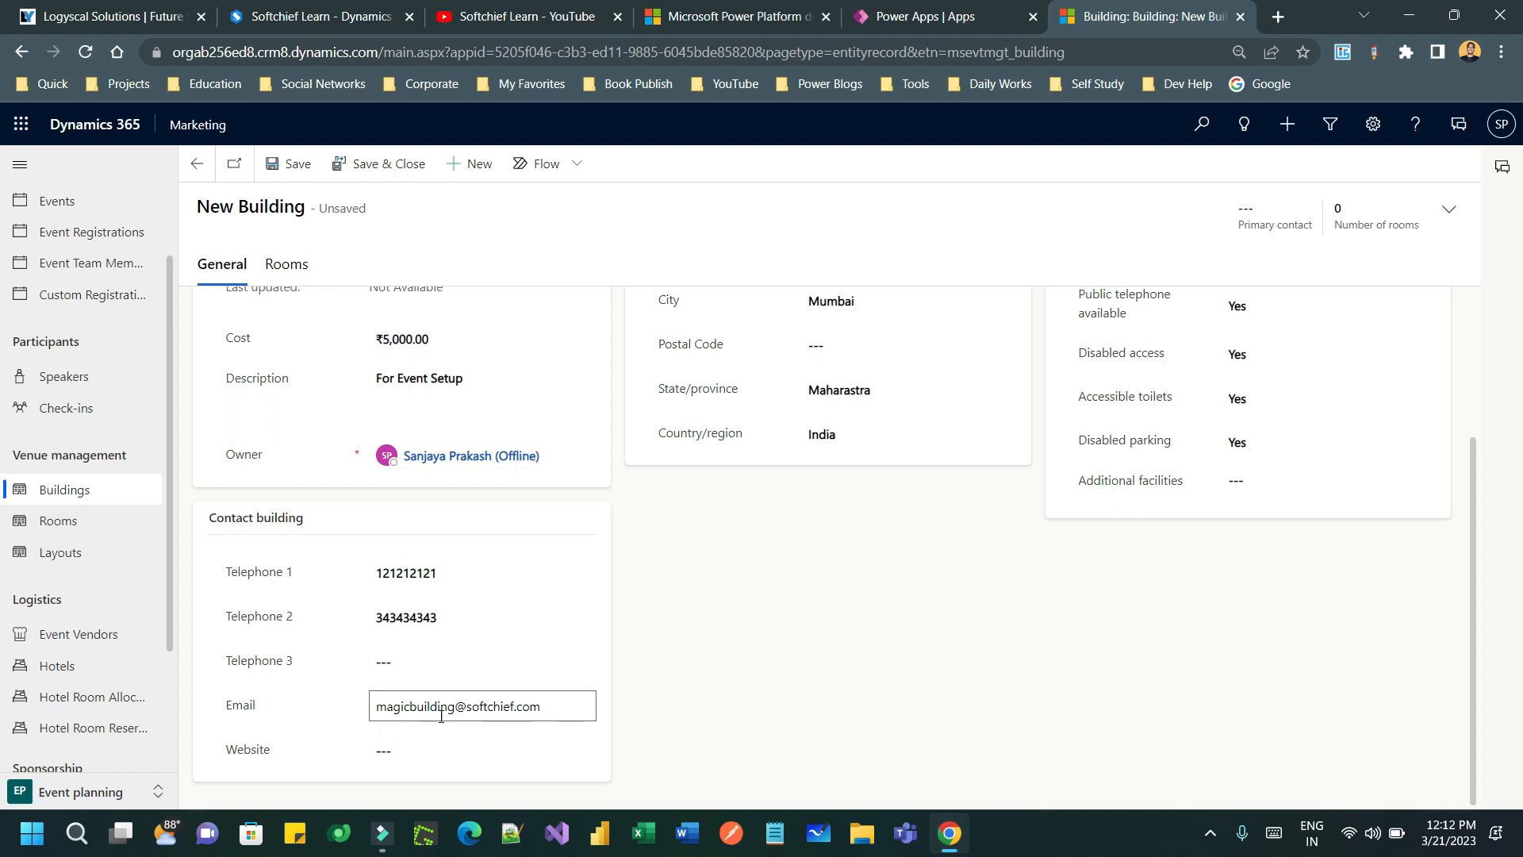
click(312, 711)
click(413, 739)
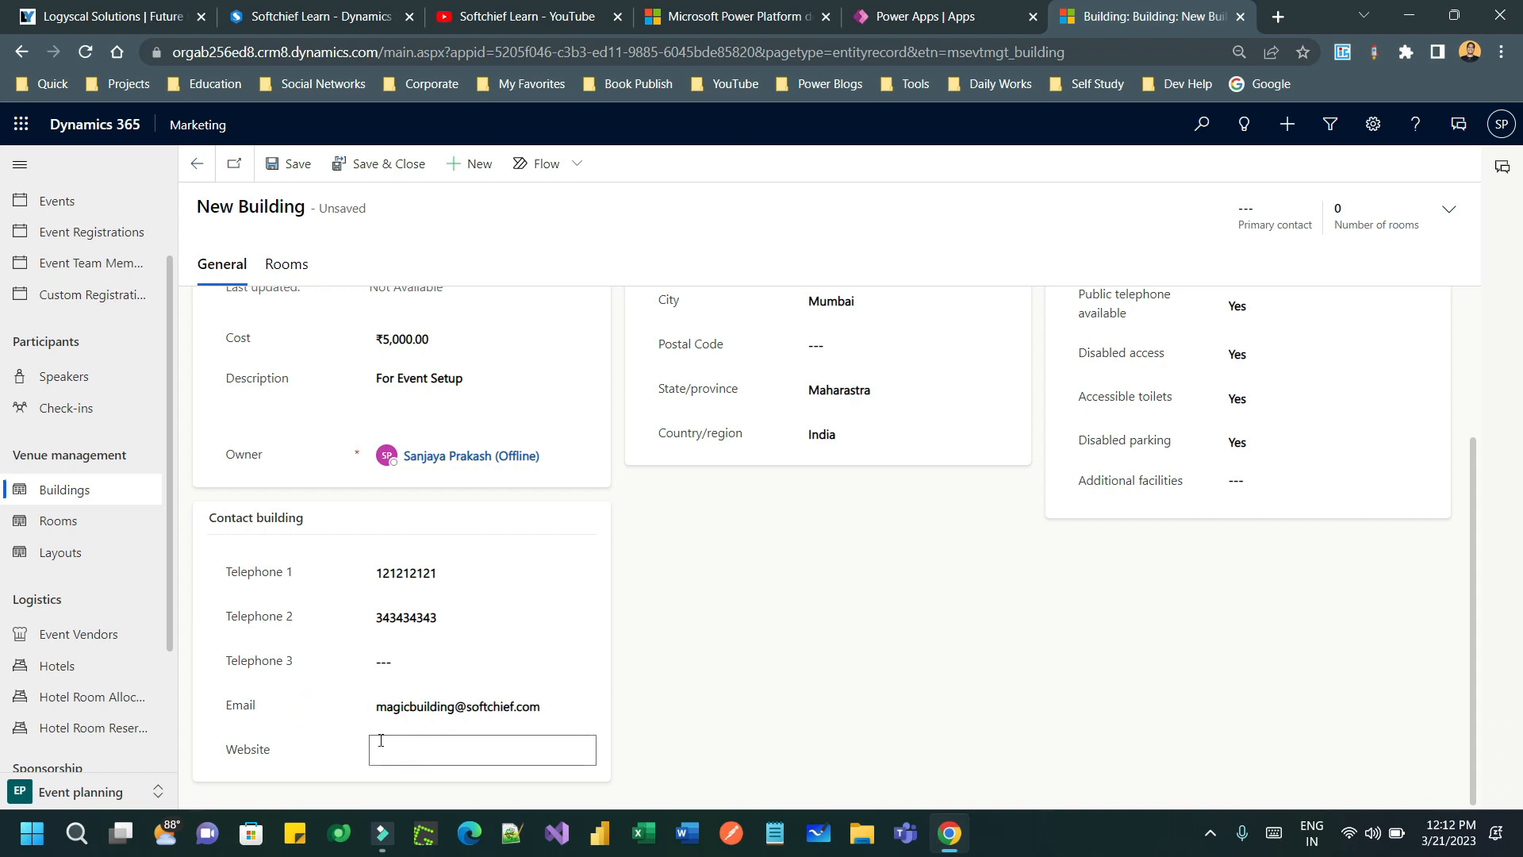
- Save the new Magic Building record
scroll(821, 615, up, 3)
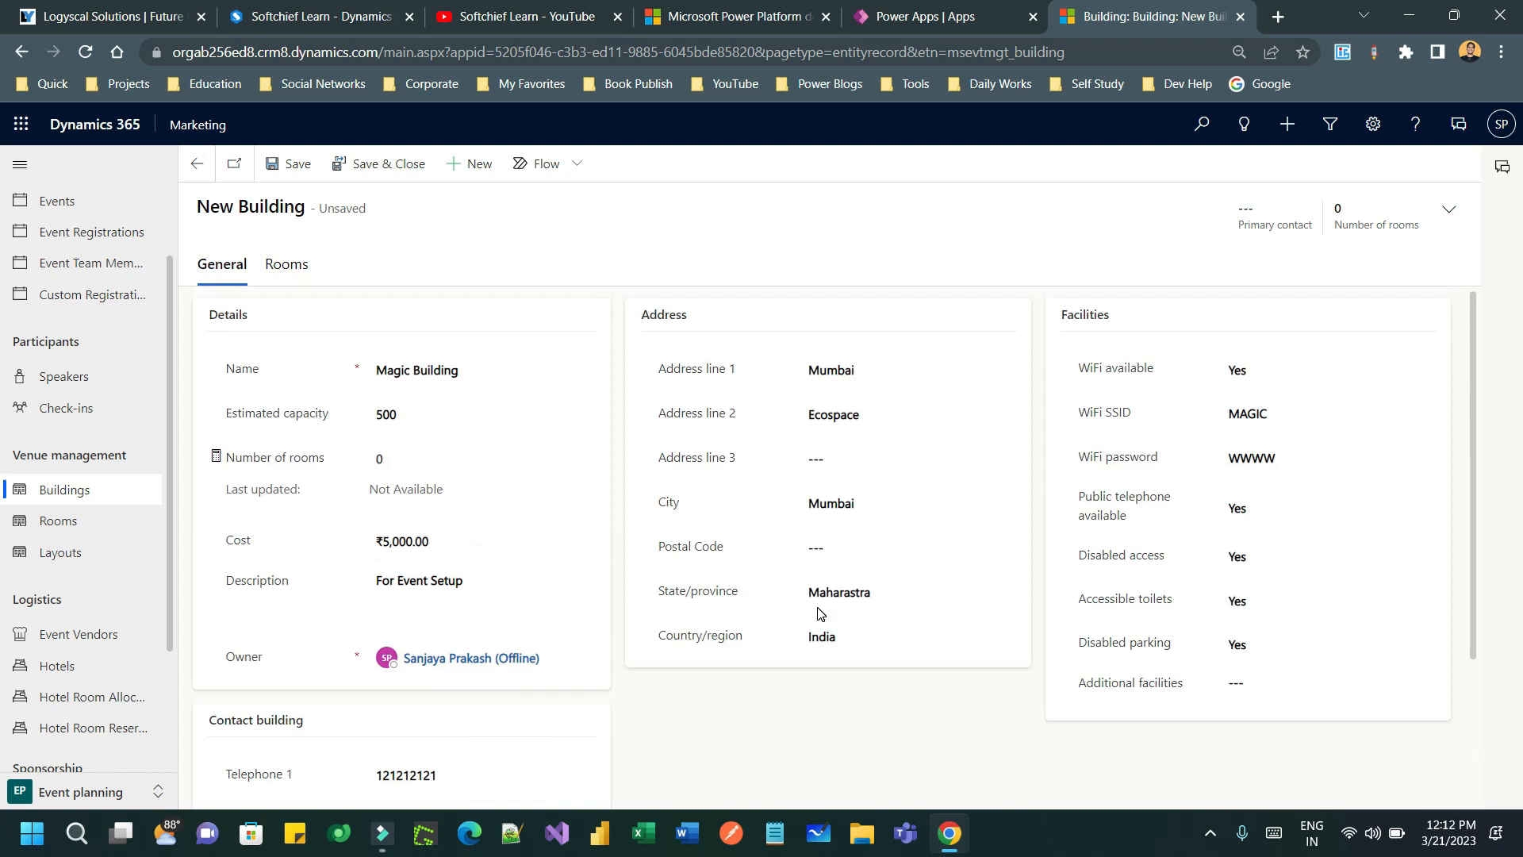
click(1448, 208)
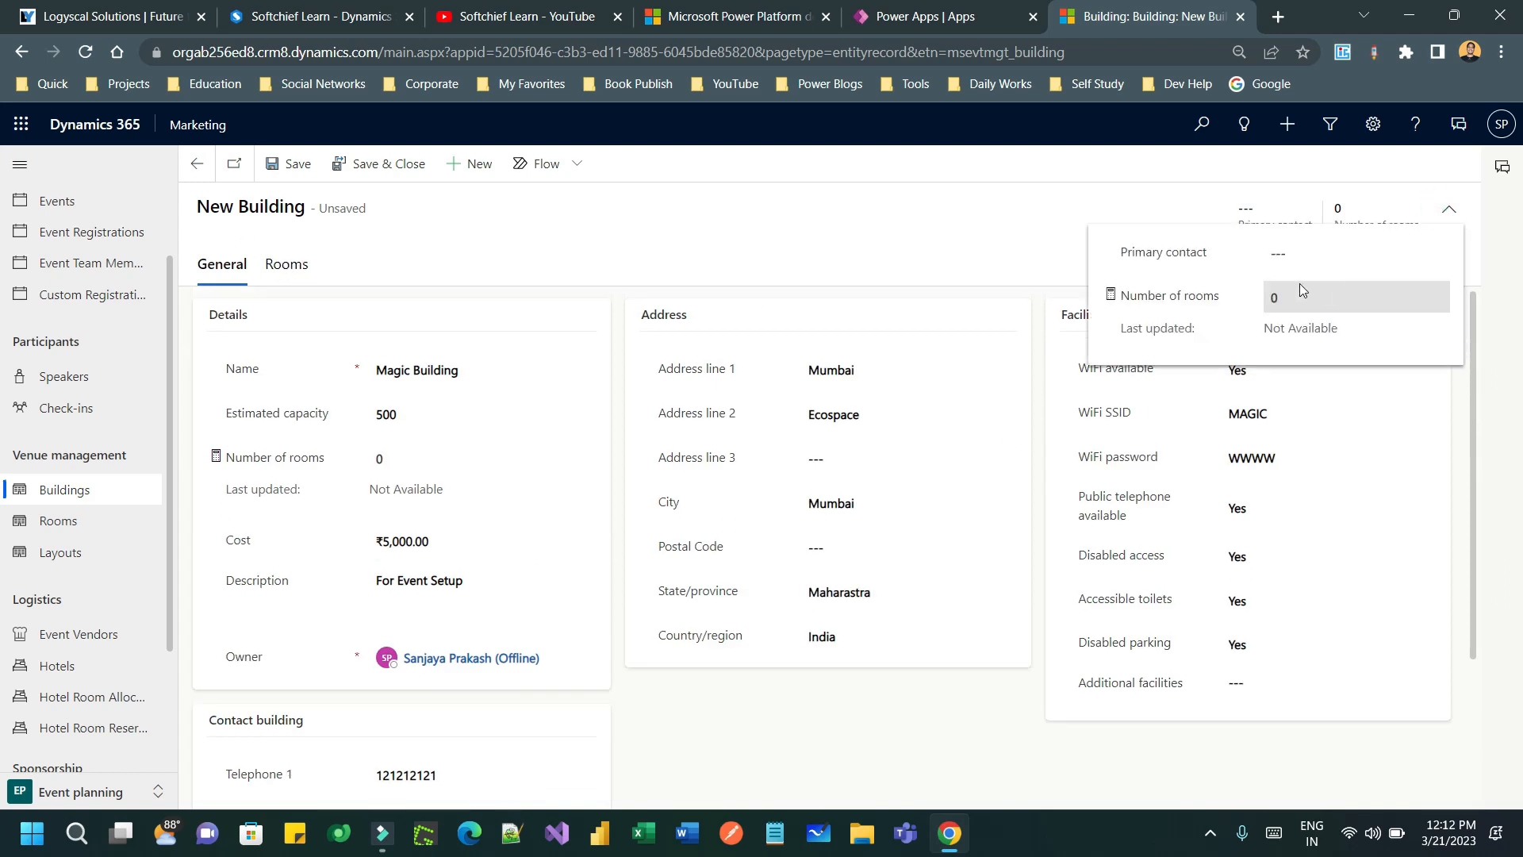
click(1330, 255)
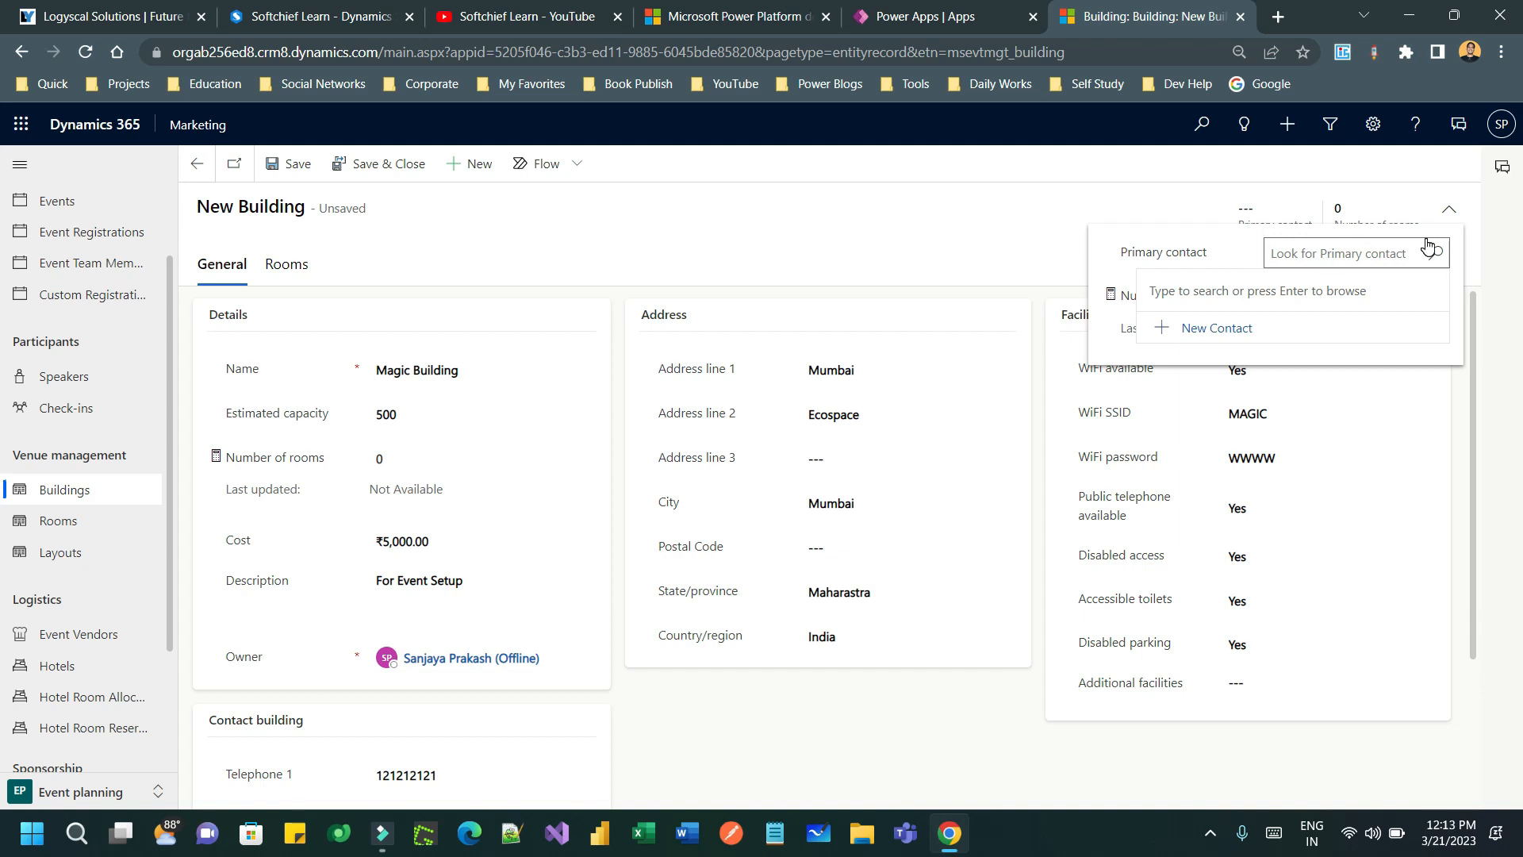
click(298, 164)
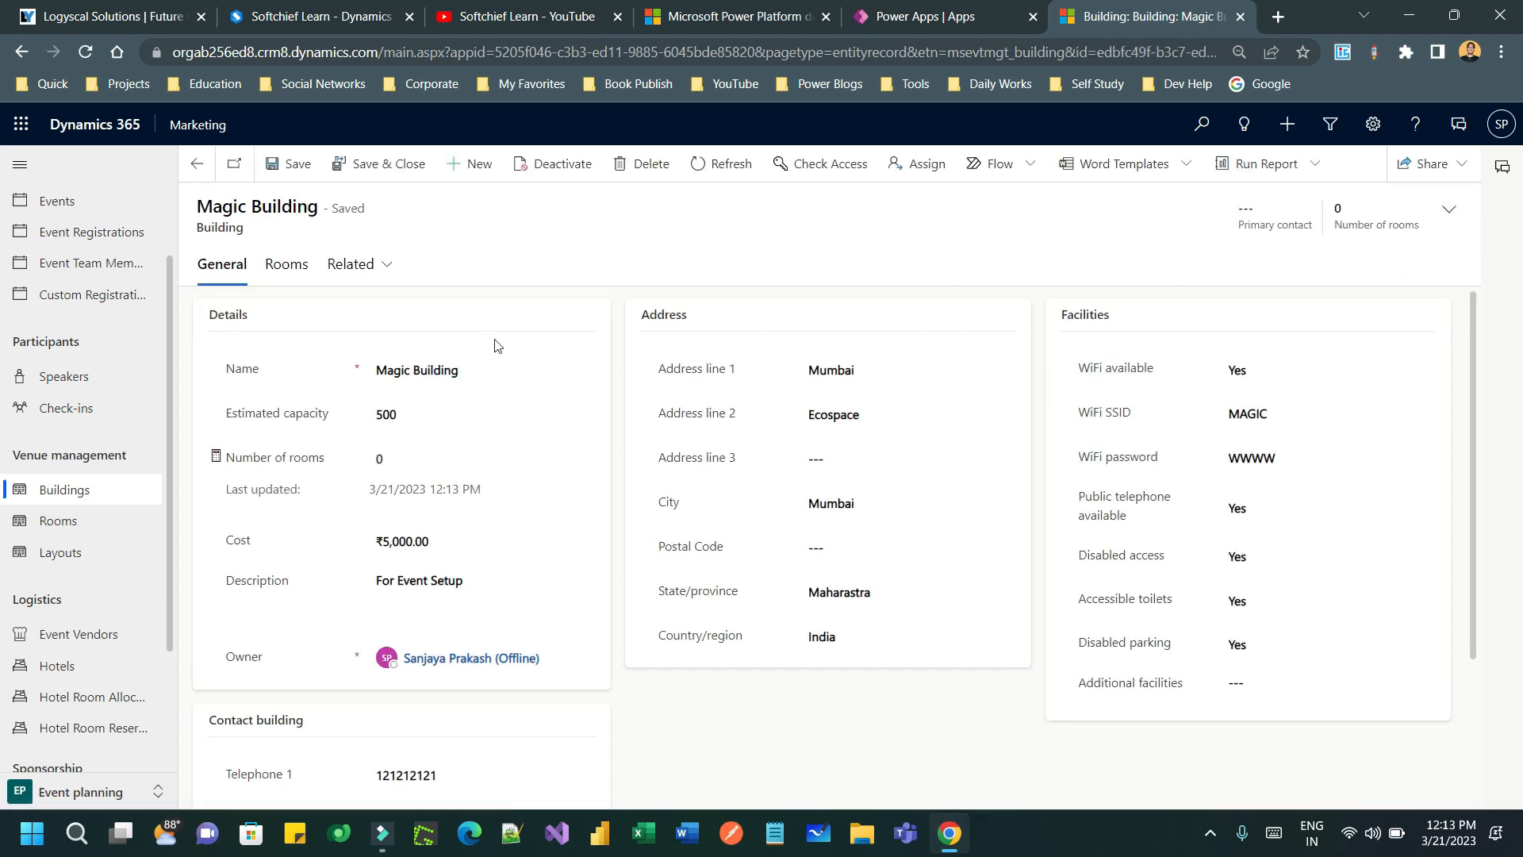
- Choose a primary contact from the existing contacts in the header and save again
click(1448, 209)
click(1330, 254)
click(1432, 254)
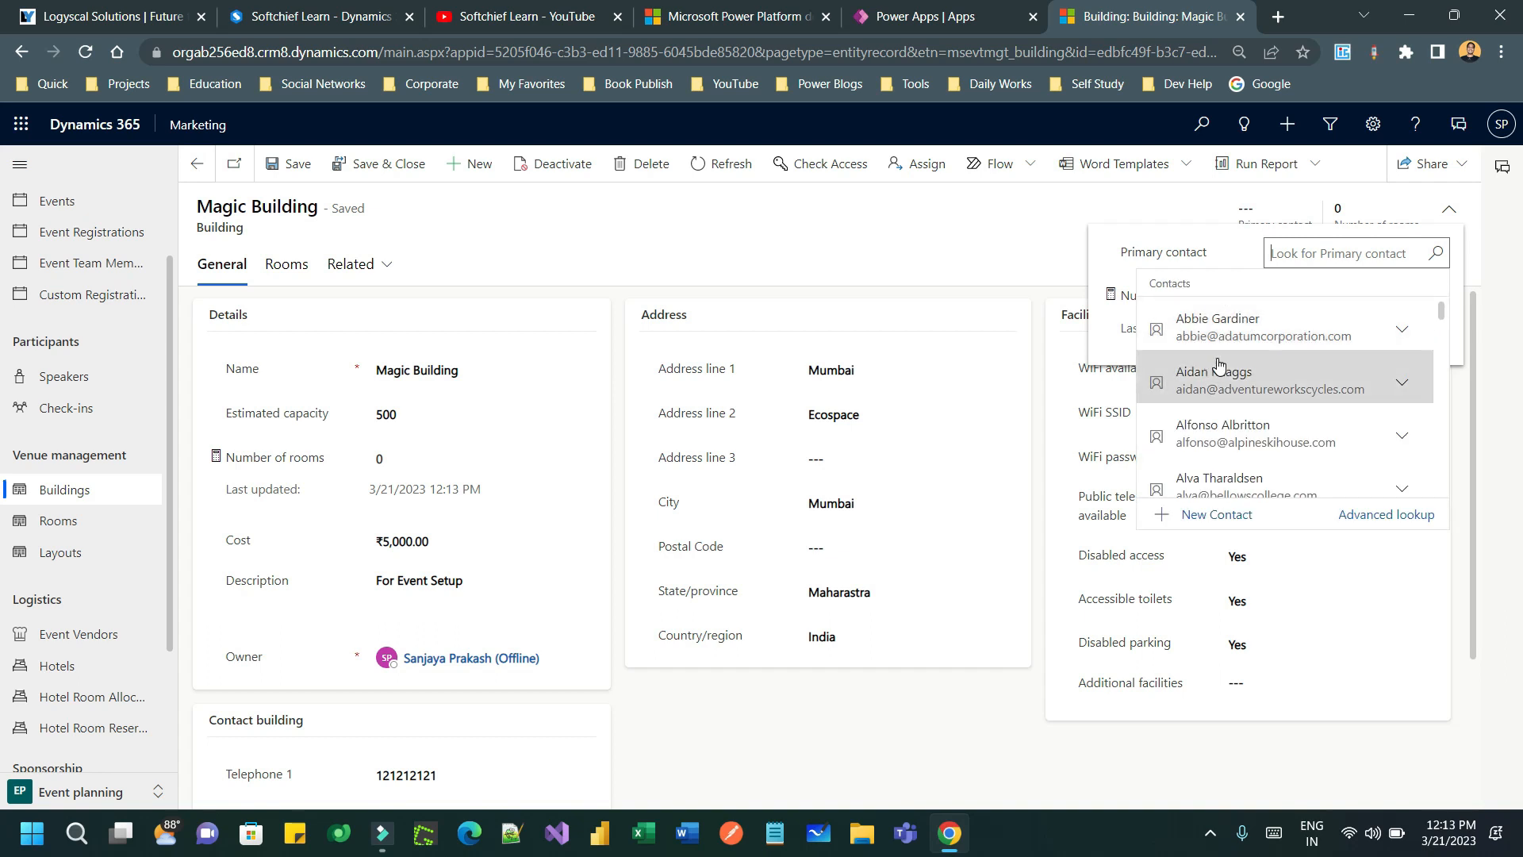
drag(1441, 317, 1447, 368)
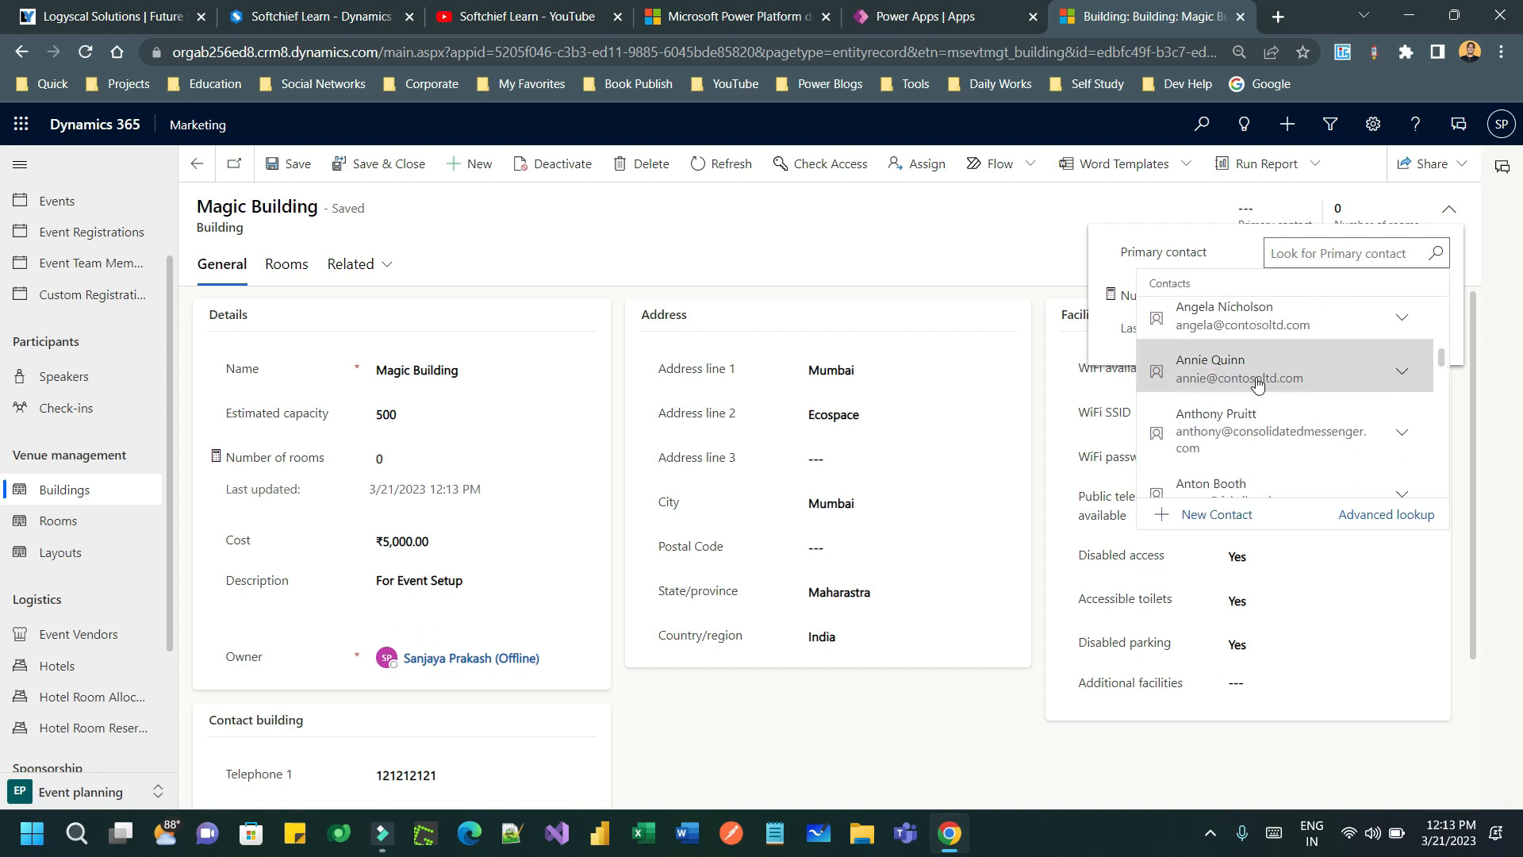
click(1249, 371)
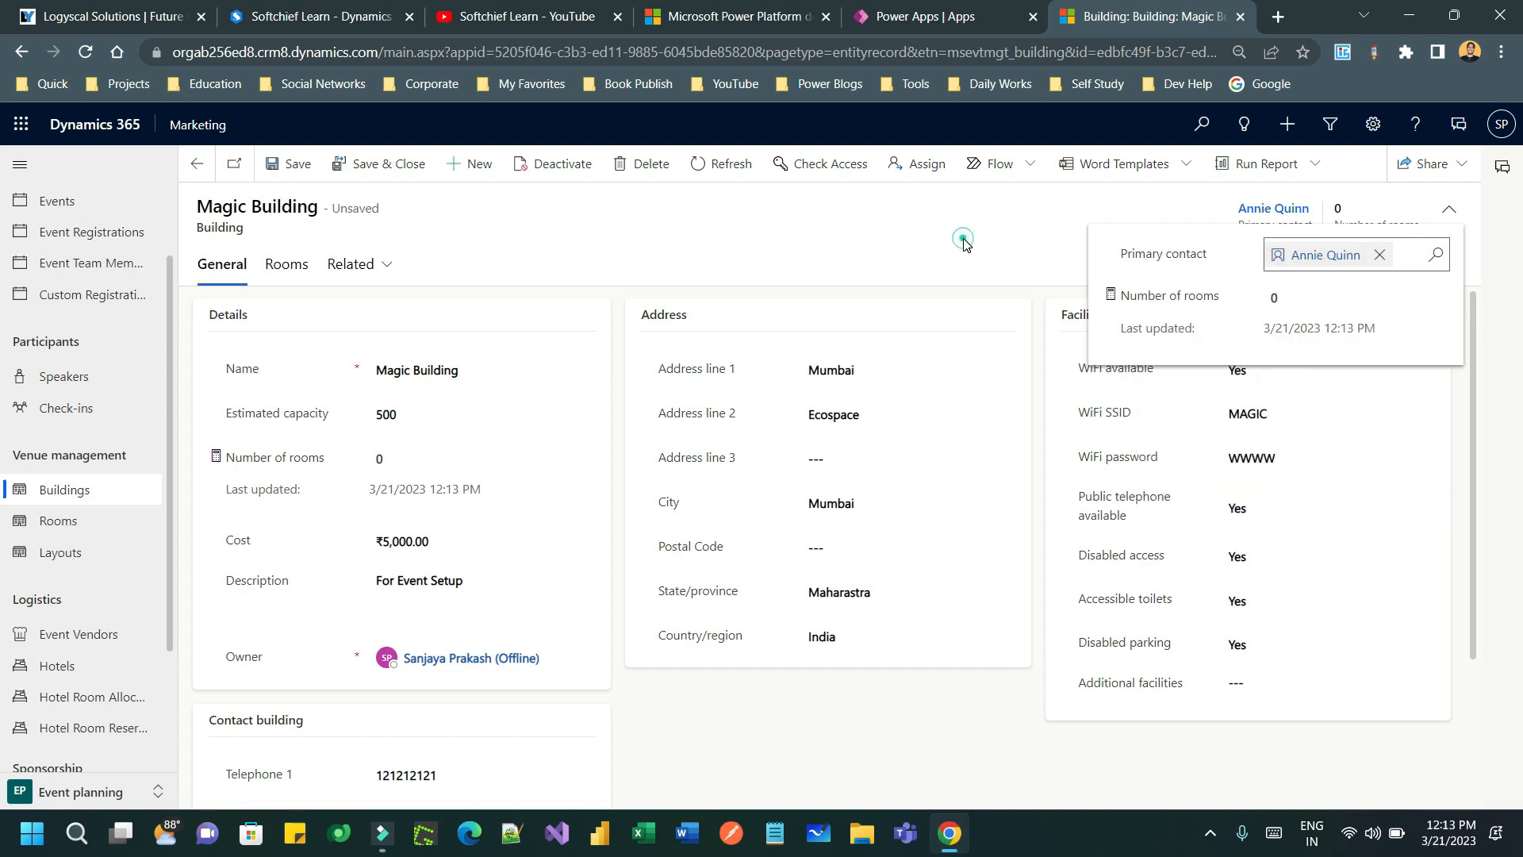
click(298, 163)
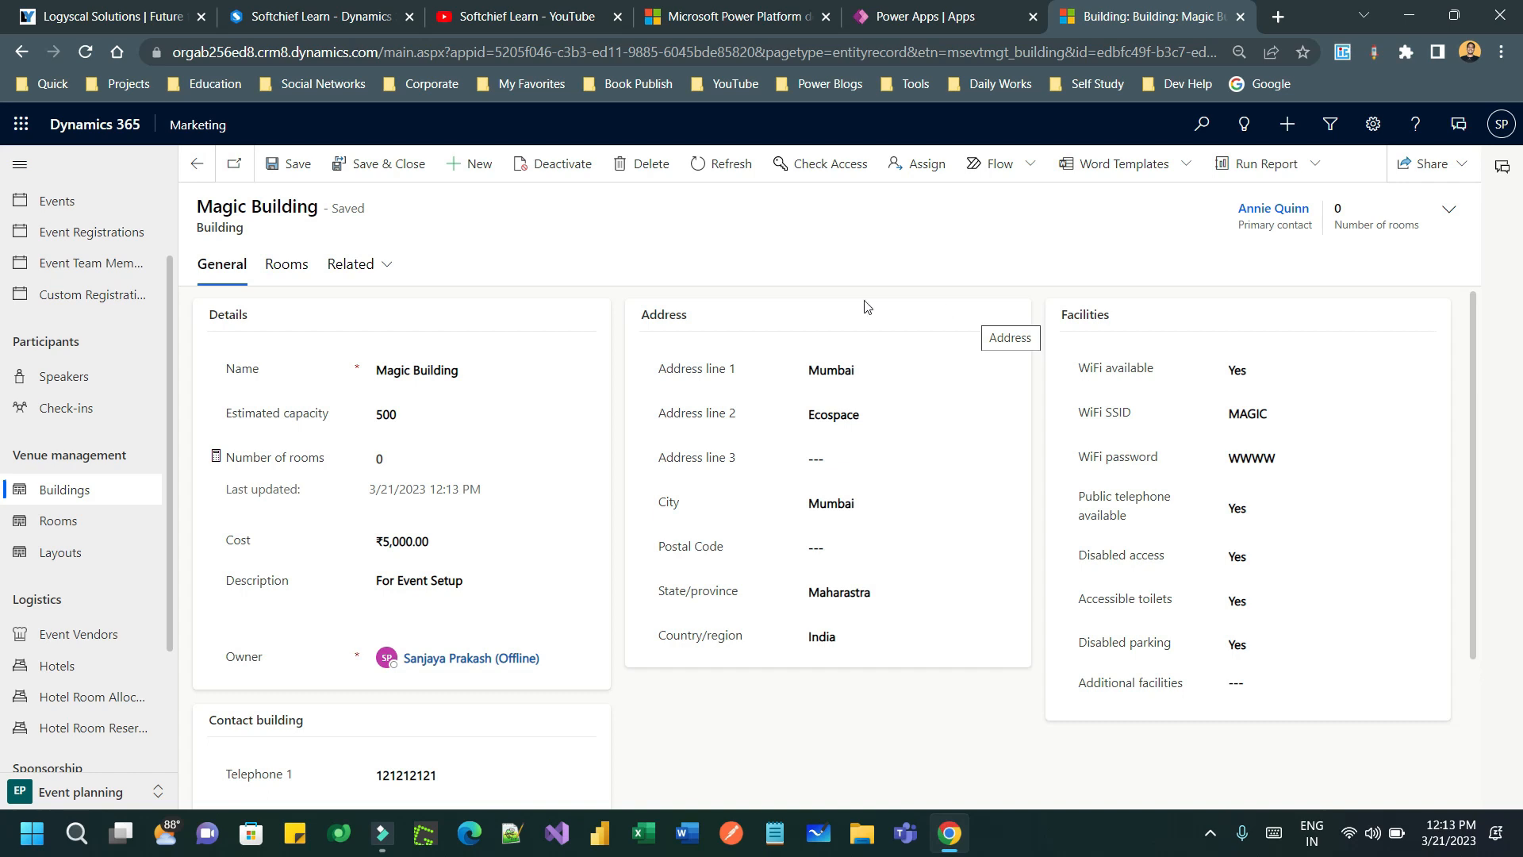
- From Magic Building's Rooms, start a new room 'Conference Room' with capacity 200
click(288, 263)
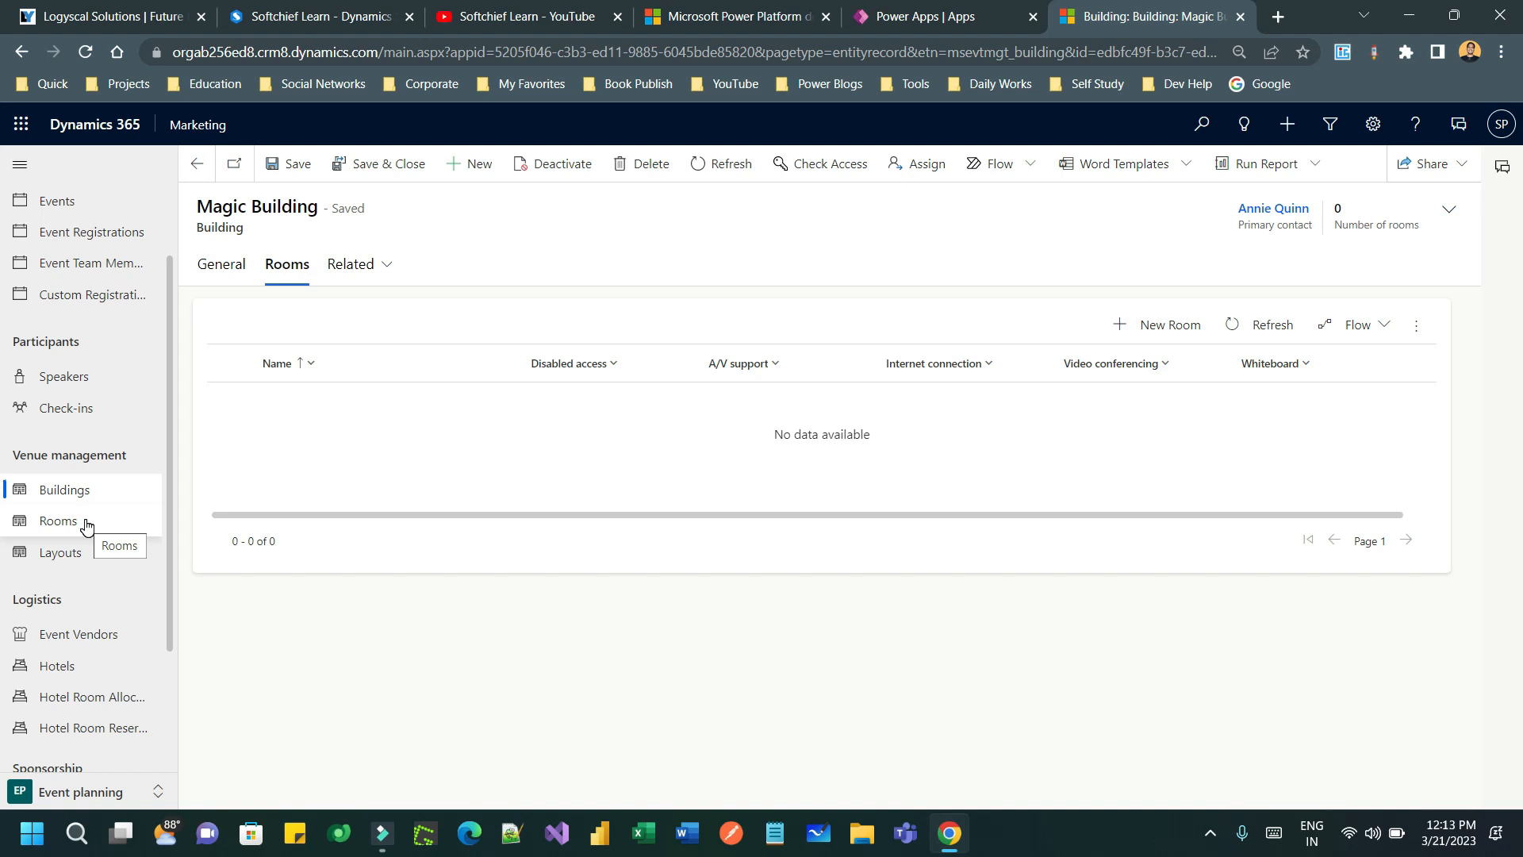
click(574, 409)
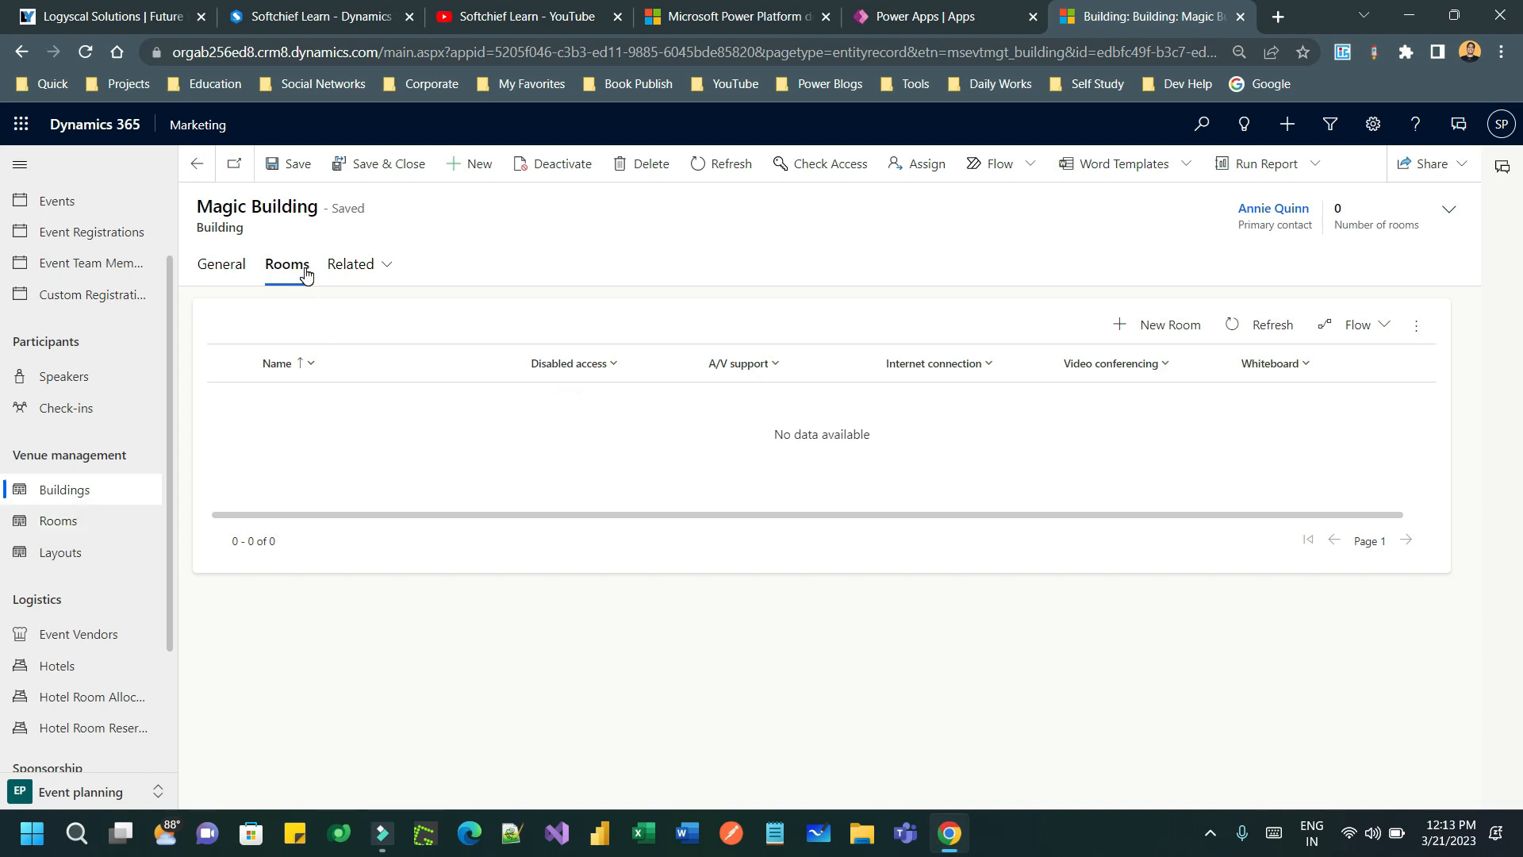
click(1198, 331)
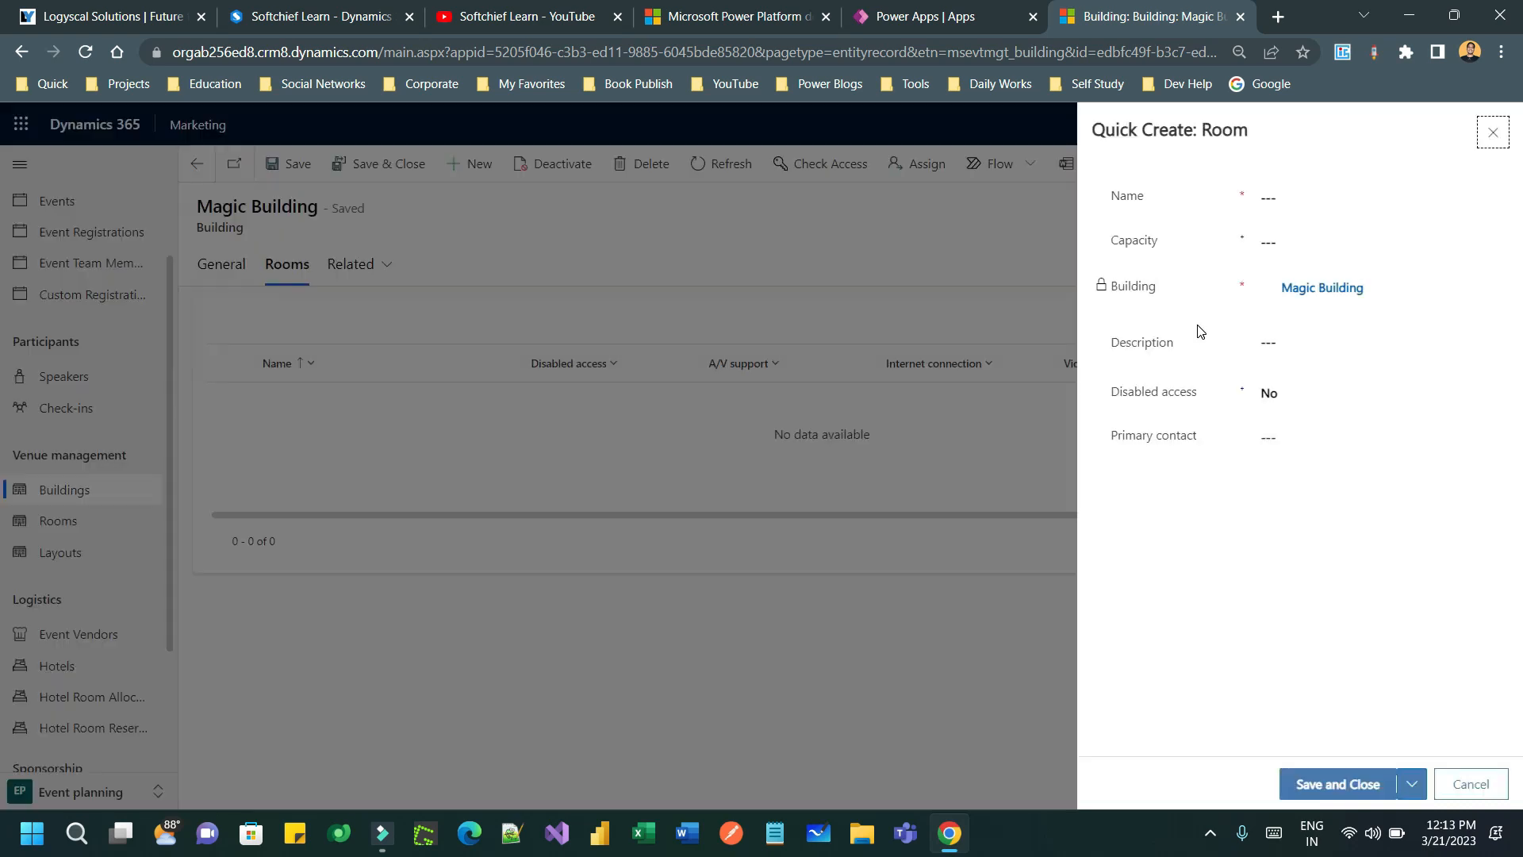
click(1329, 209)
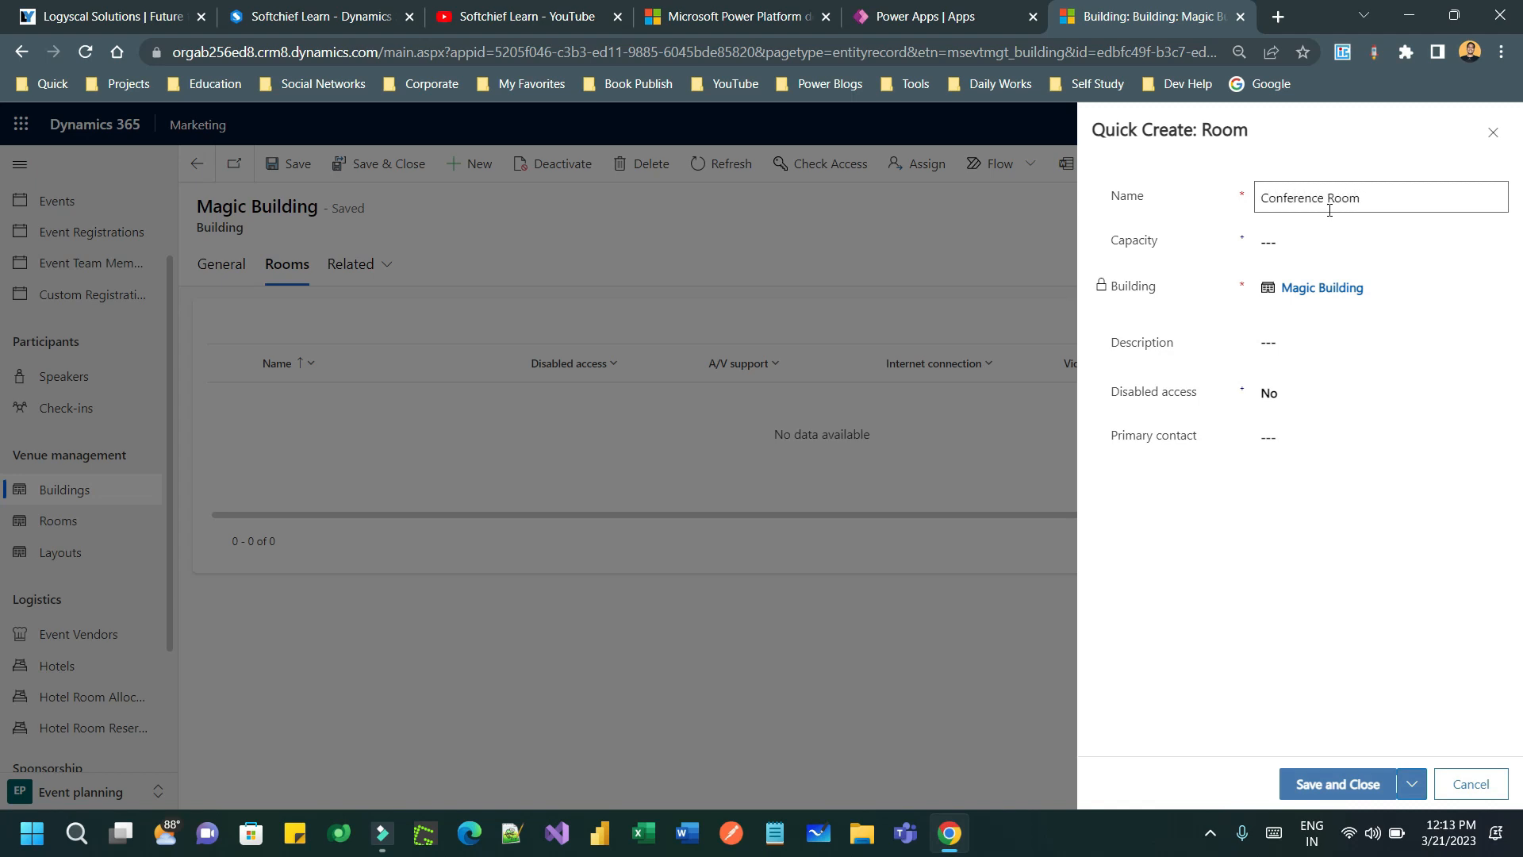
click(1384, 243)
text(200)
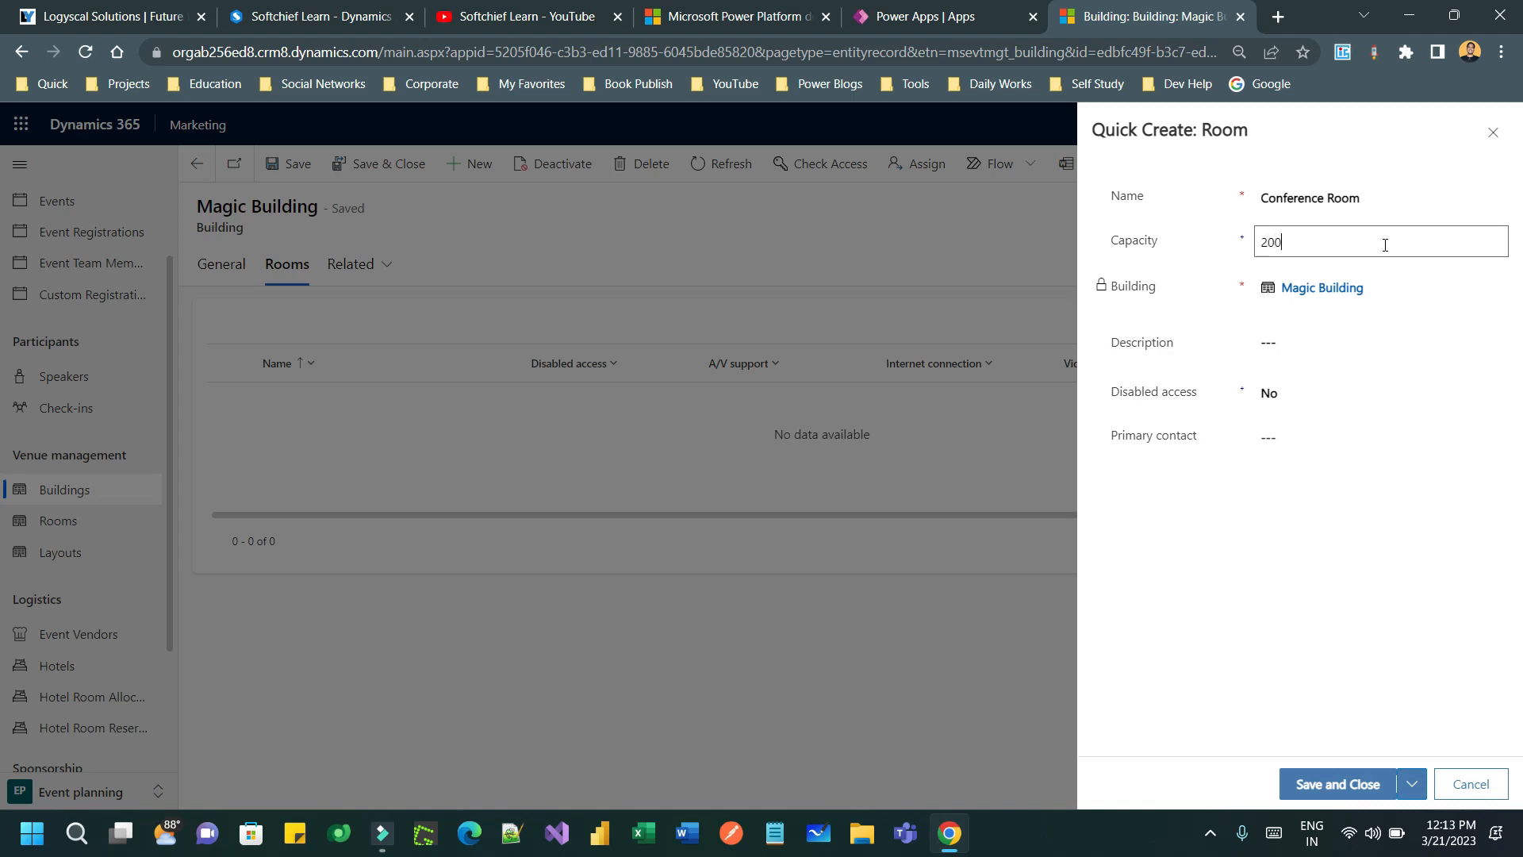
click(1332, 555)
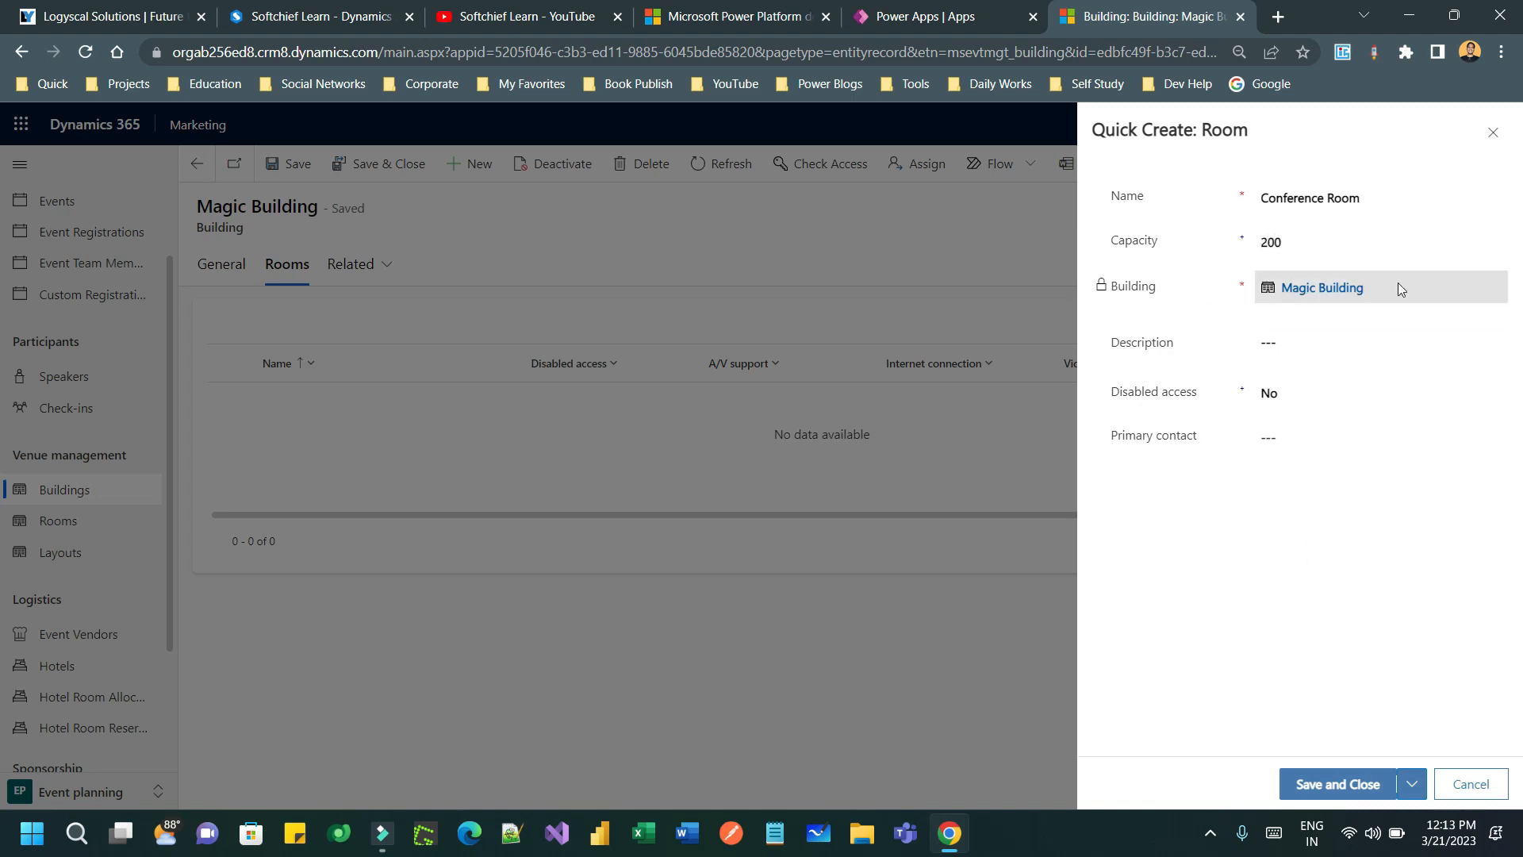
- Copy the name 'Conference Room' into the room's description
click(1320, 341)
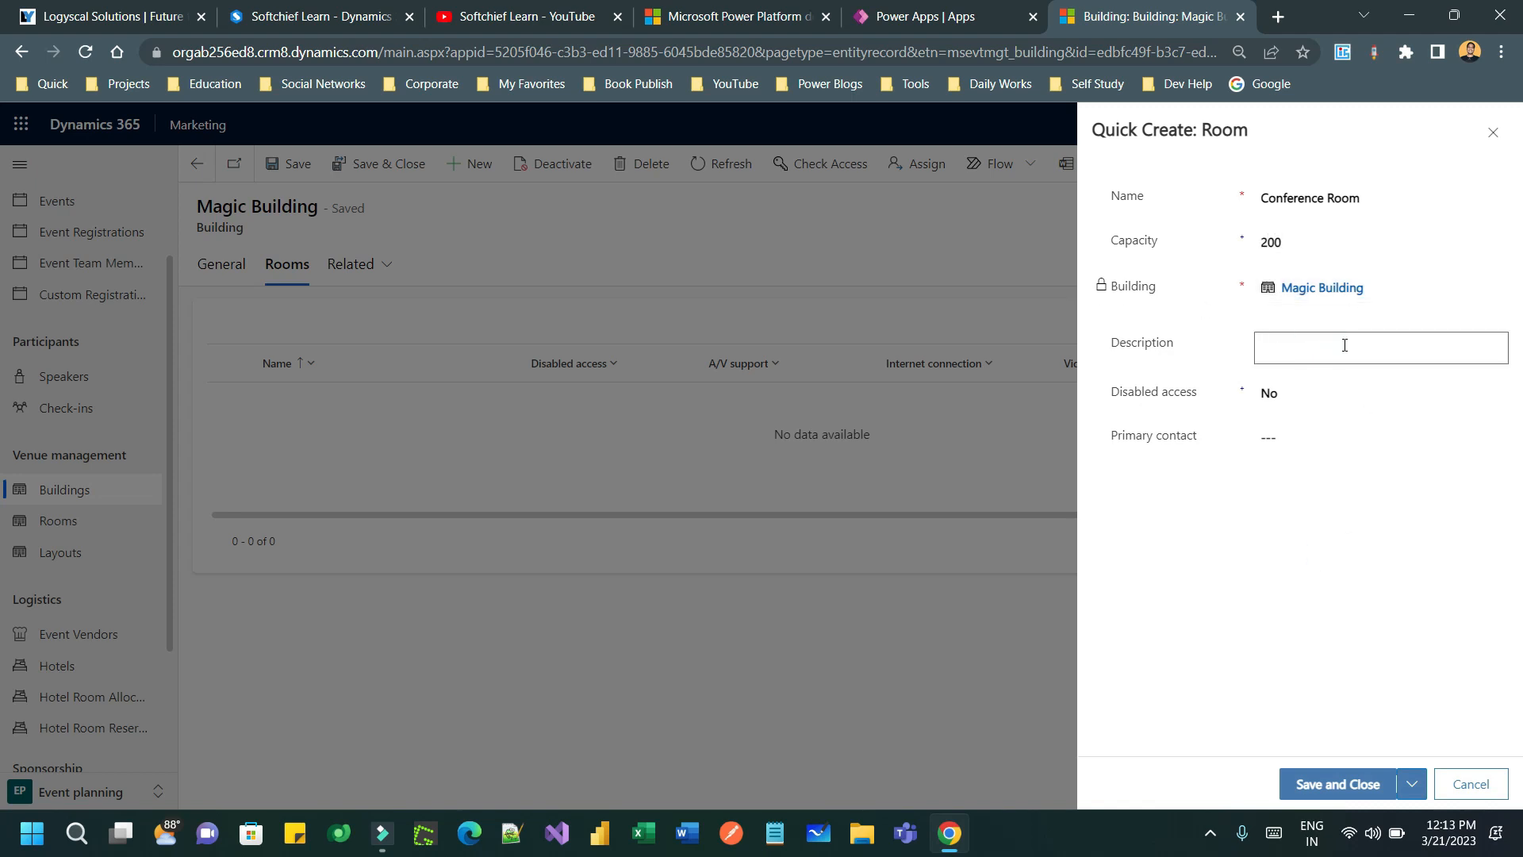
triple_click(1359, 201)
key(ctrl+c)
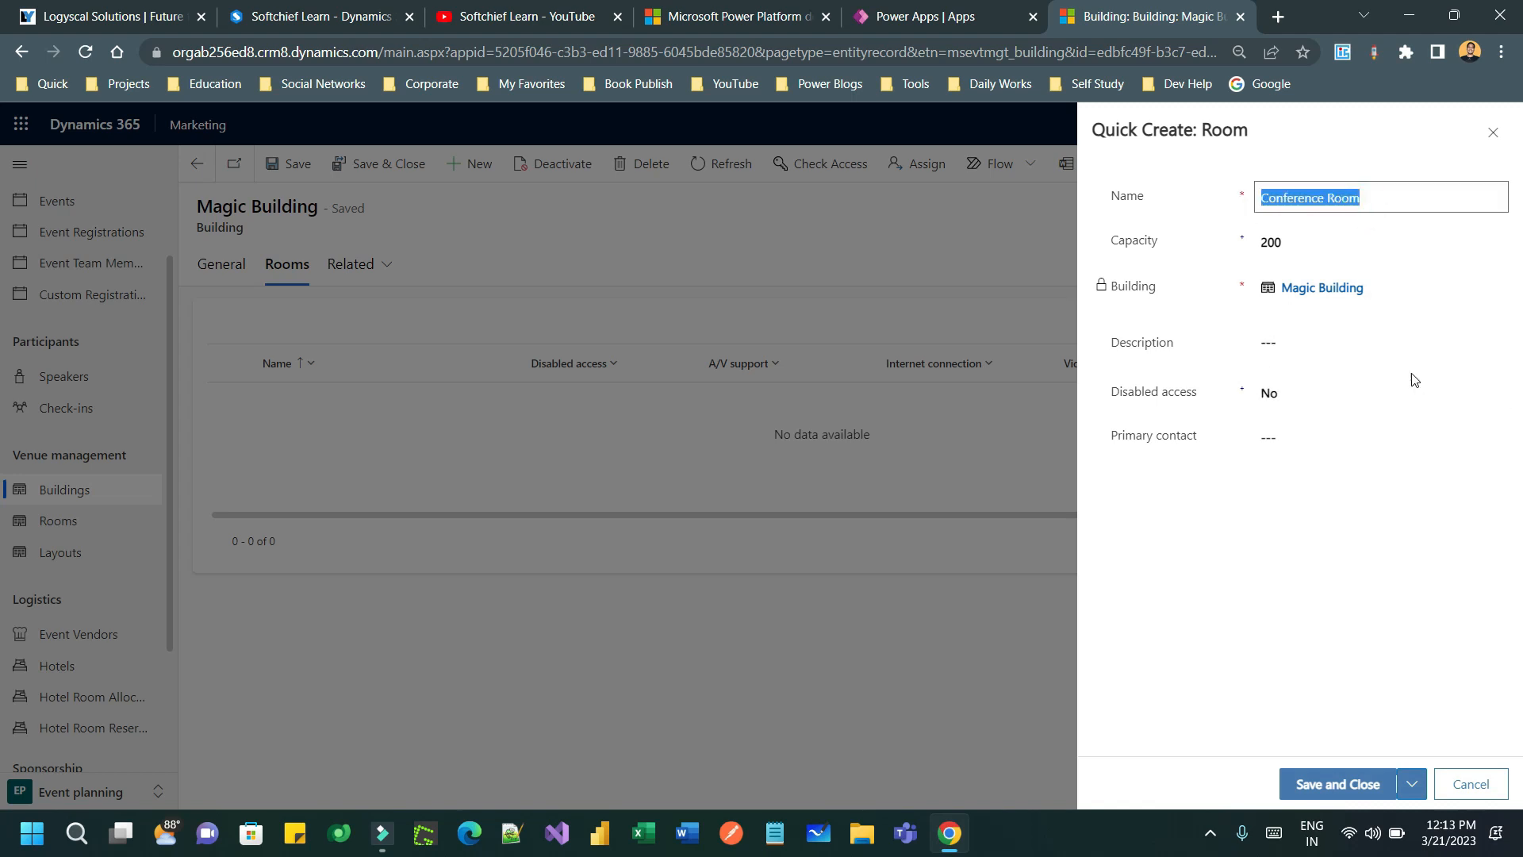
click(1373, 354)
key(ctrl+v)
- Set disabled access to Yes, pick a primary contact, and save and close the room
click(1327, 398)
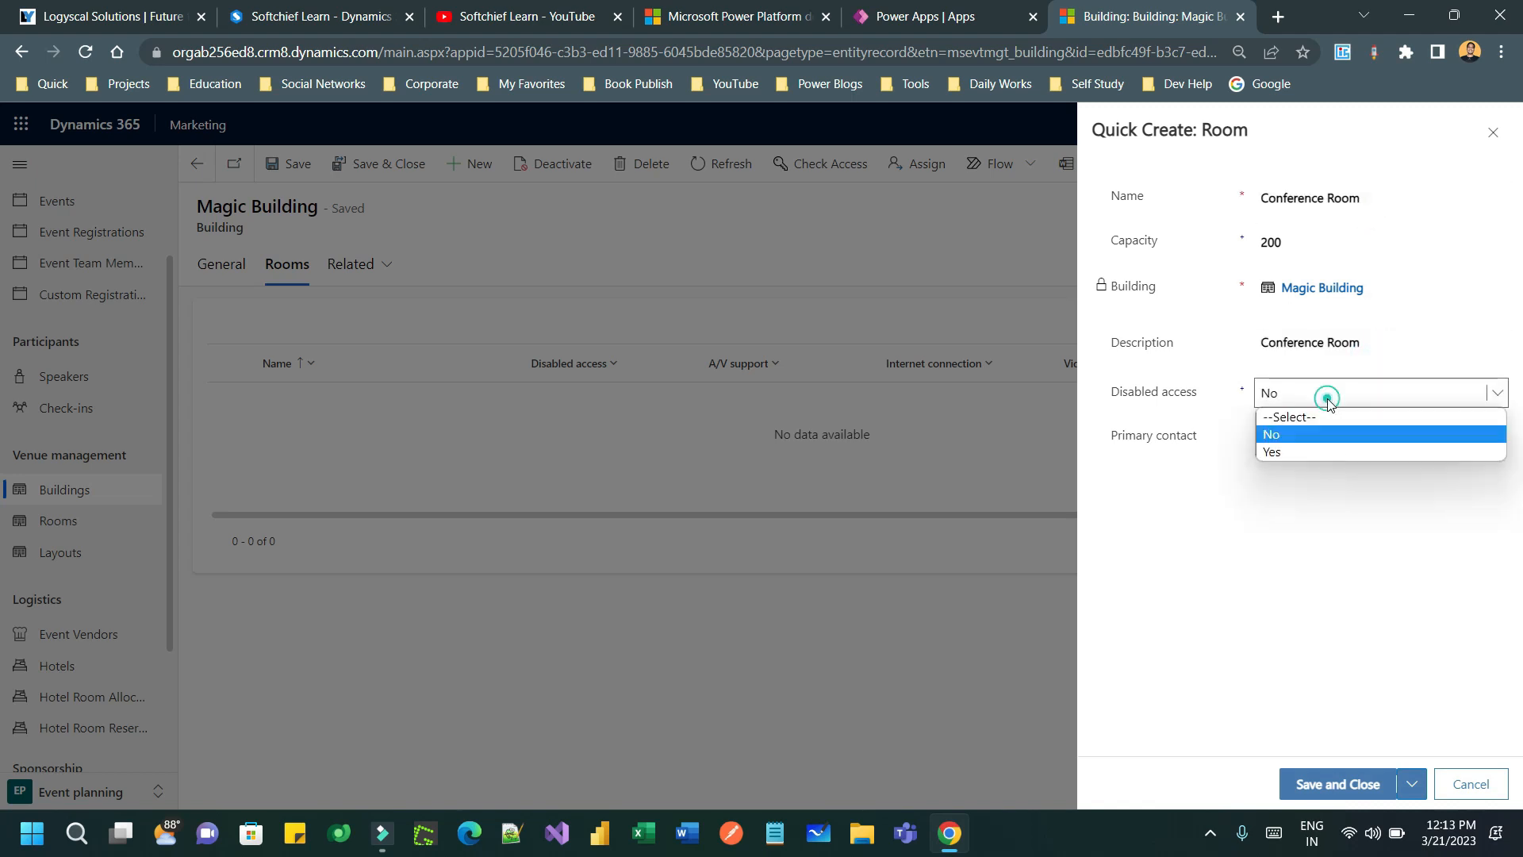
click(1323, 447)
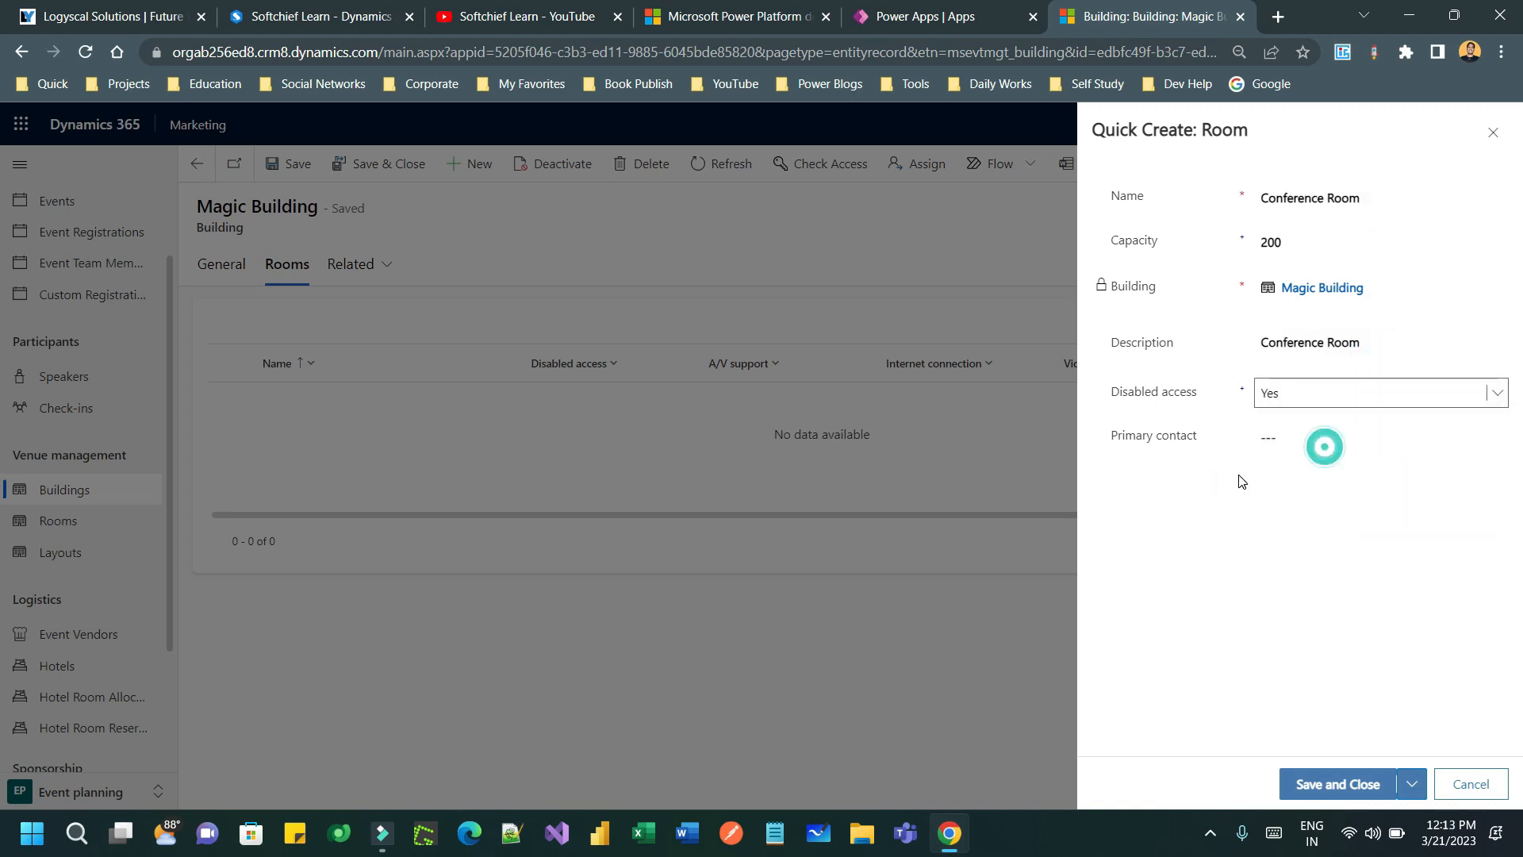
click(1332, 435)
click(1493, 437)
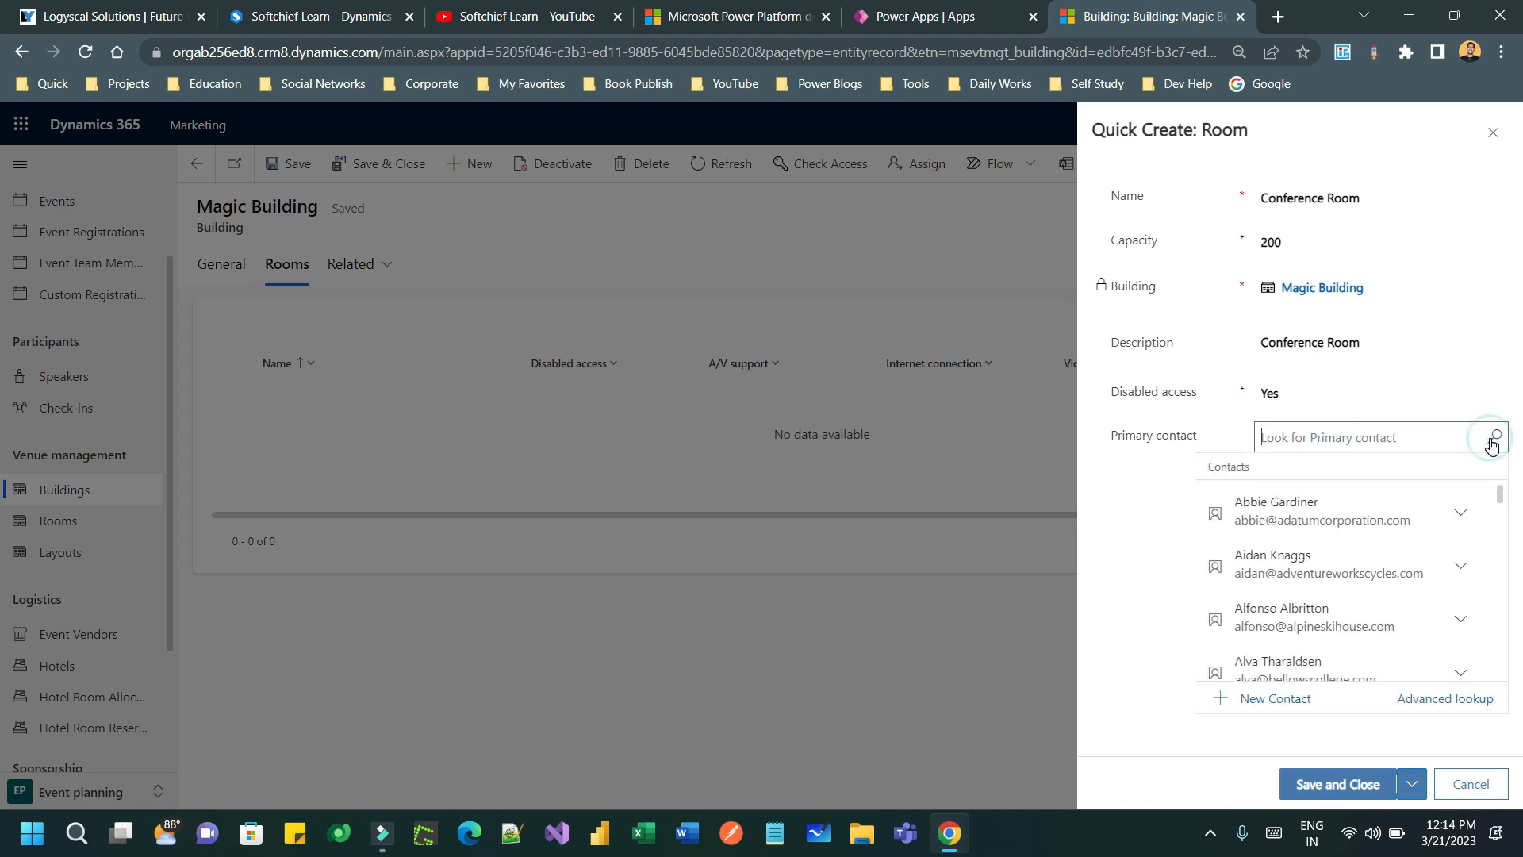
click(1333, 617)
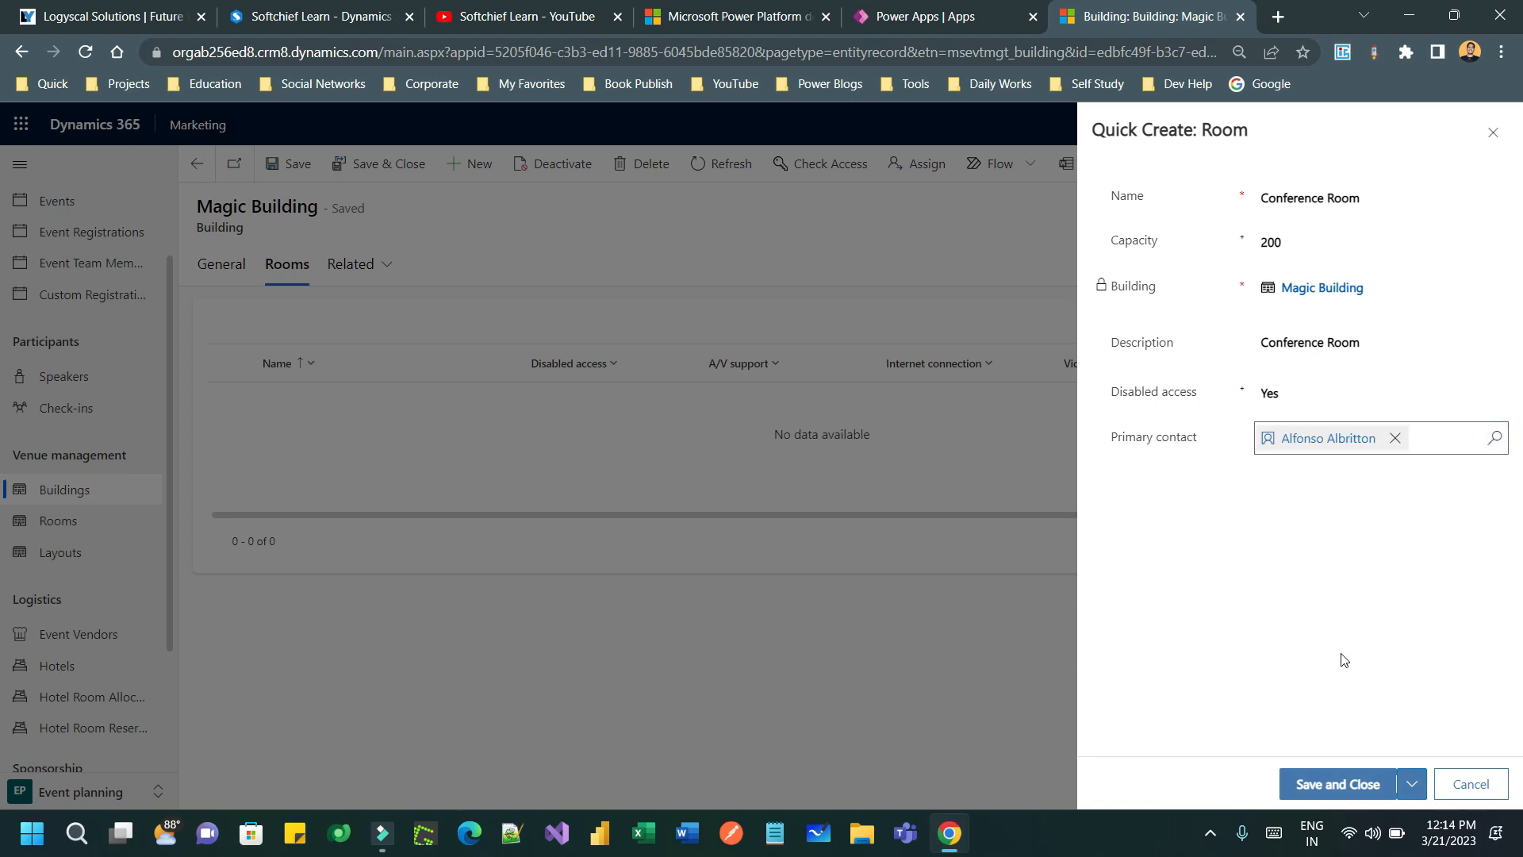
click(1356, 785)
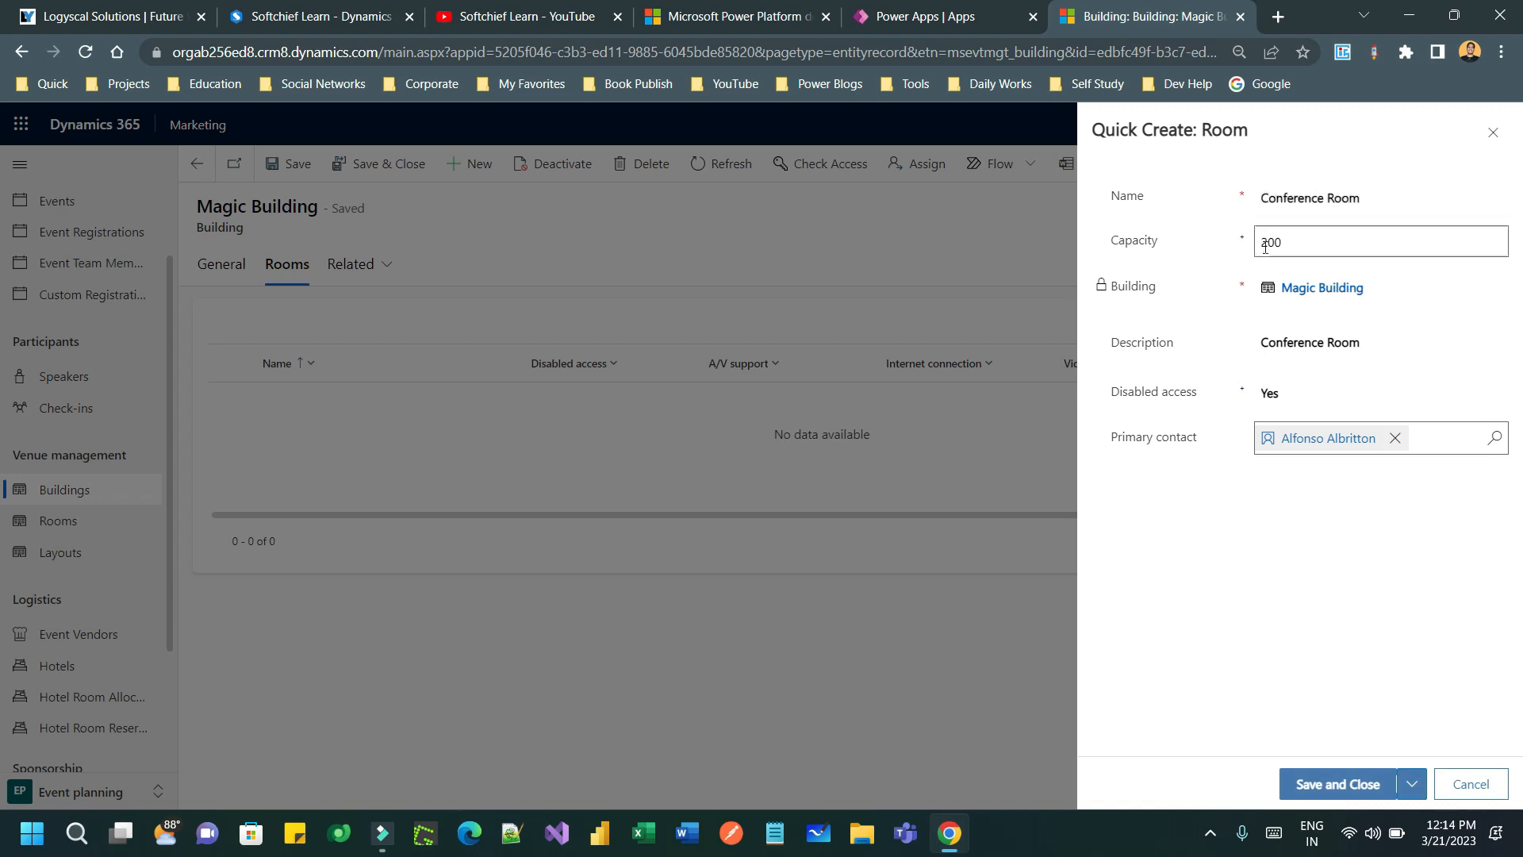
click(1354, 769)
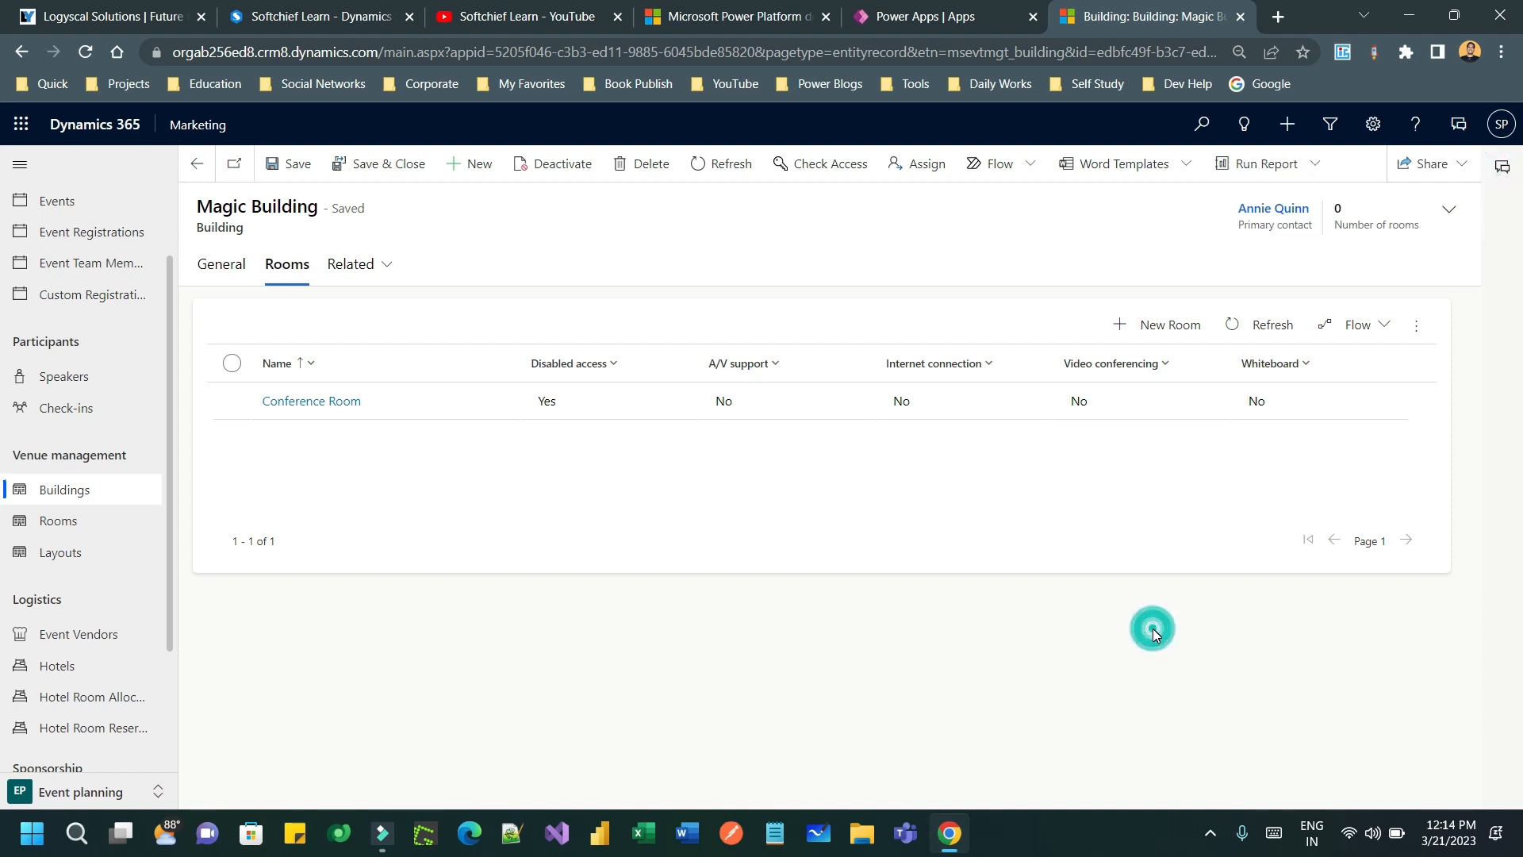
- Start another room named 'Meeting Room' with capacity 300
click(1190, 335)
click(1314, 200)
text(Meeting Room)
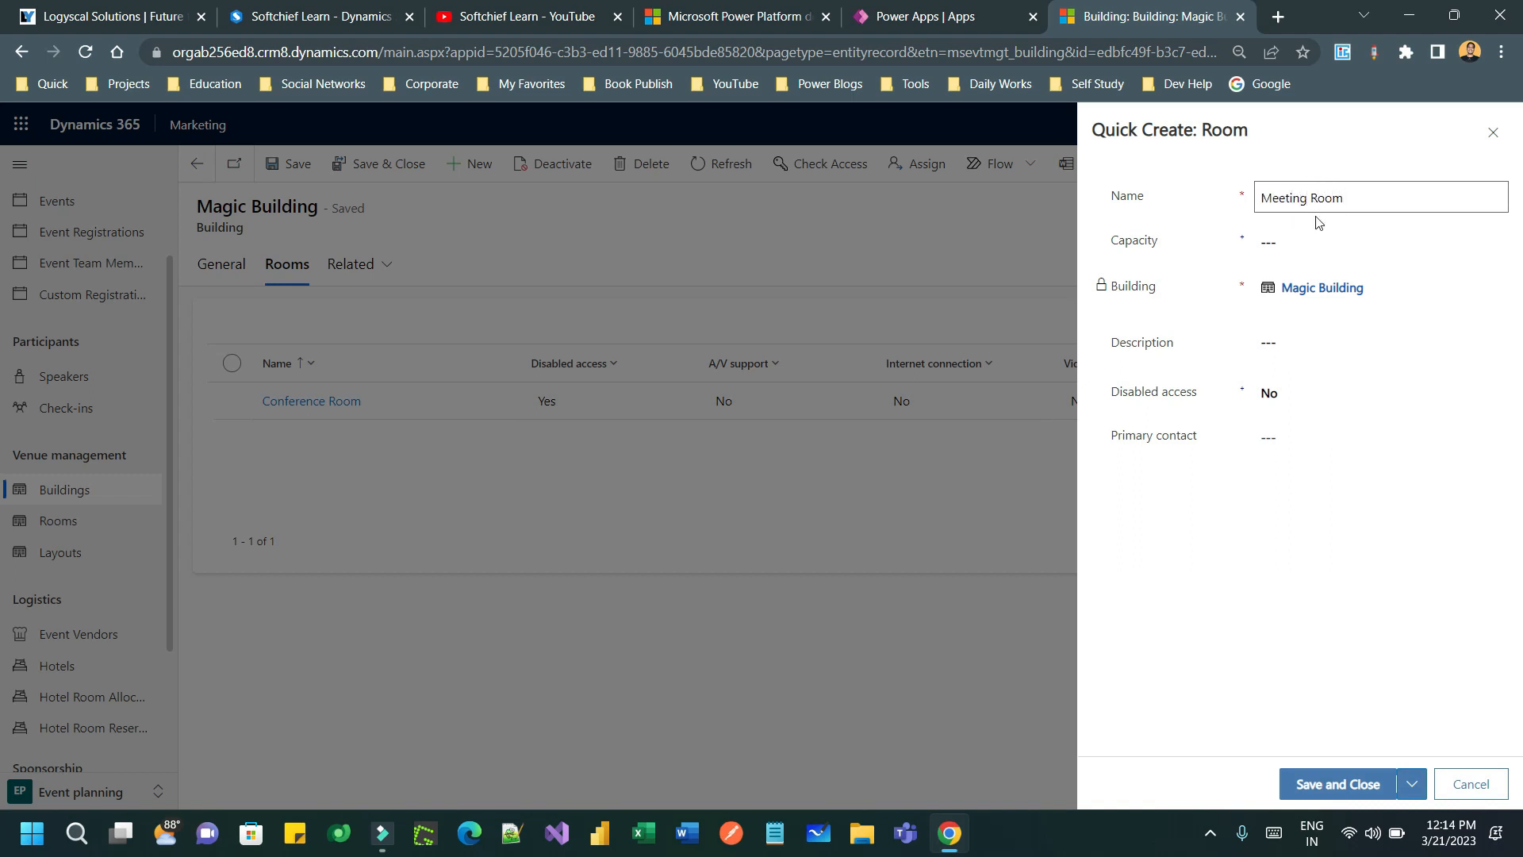
click(1315, 232)
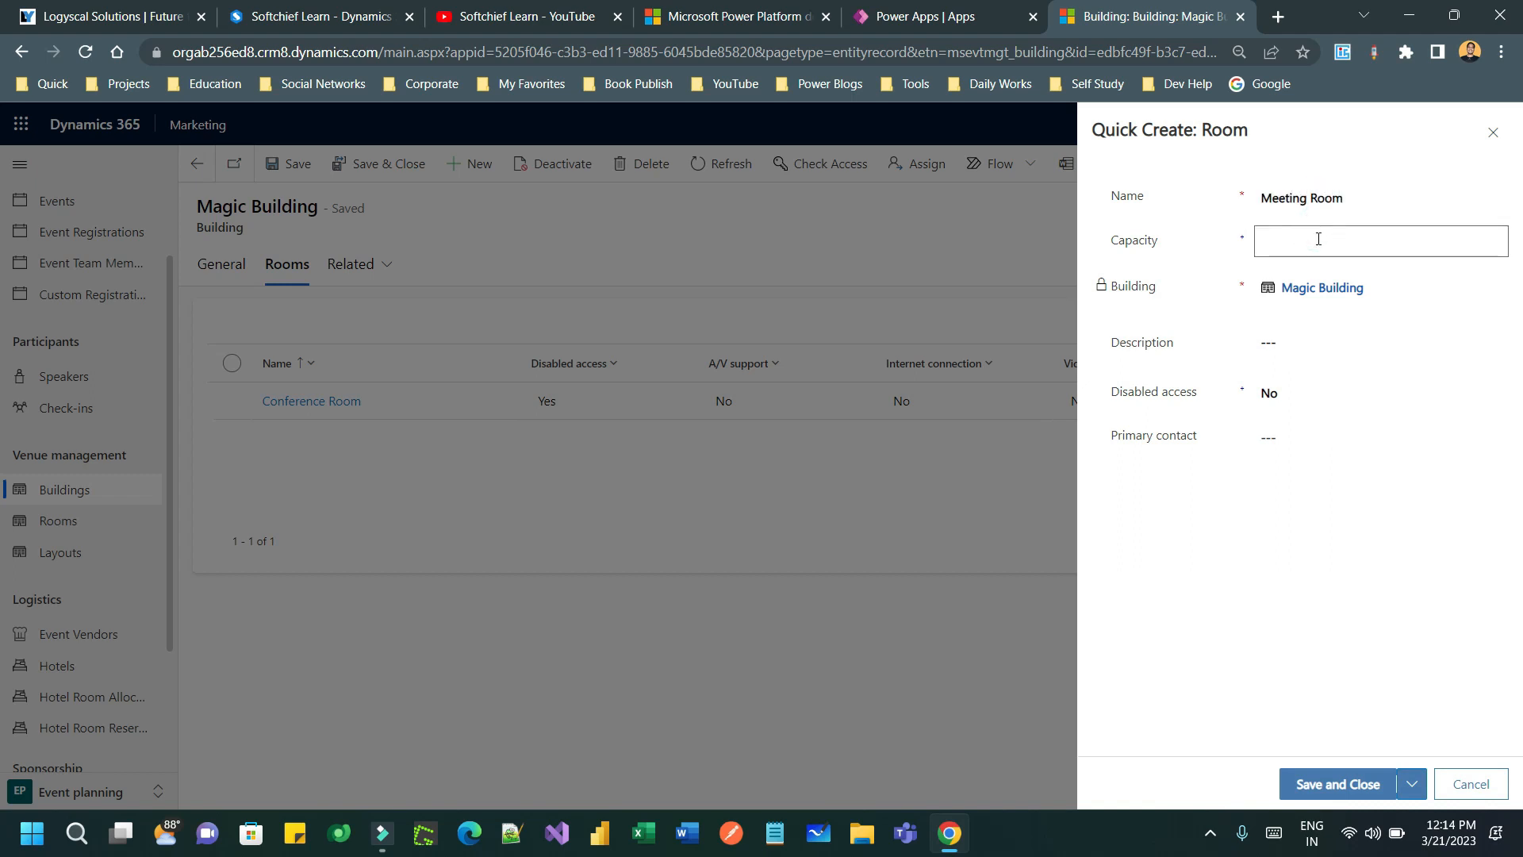
text(300)
click(1291, 347)
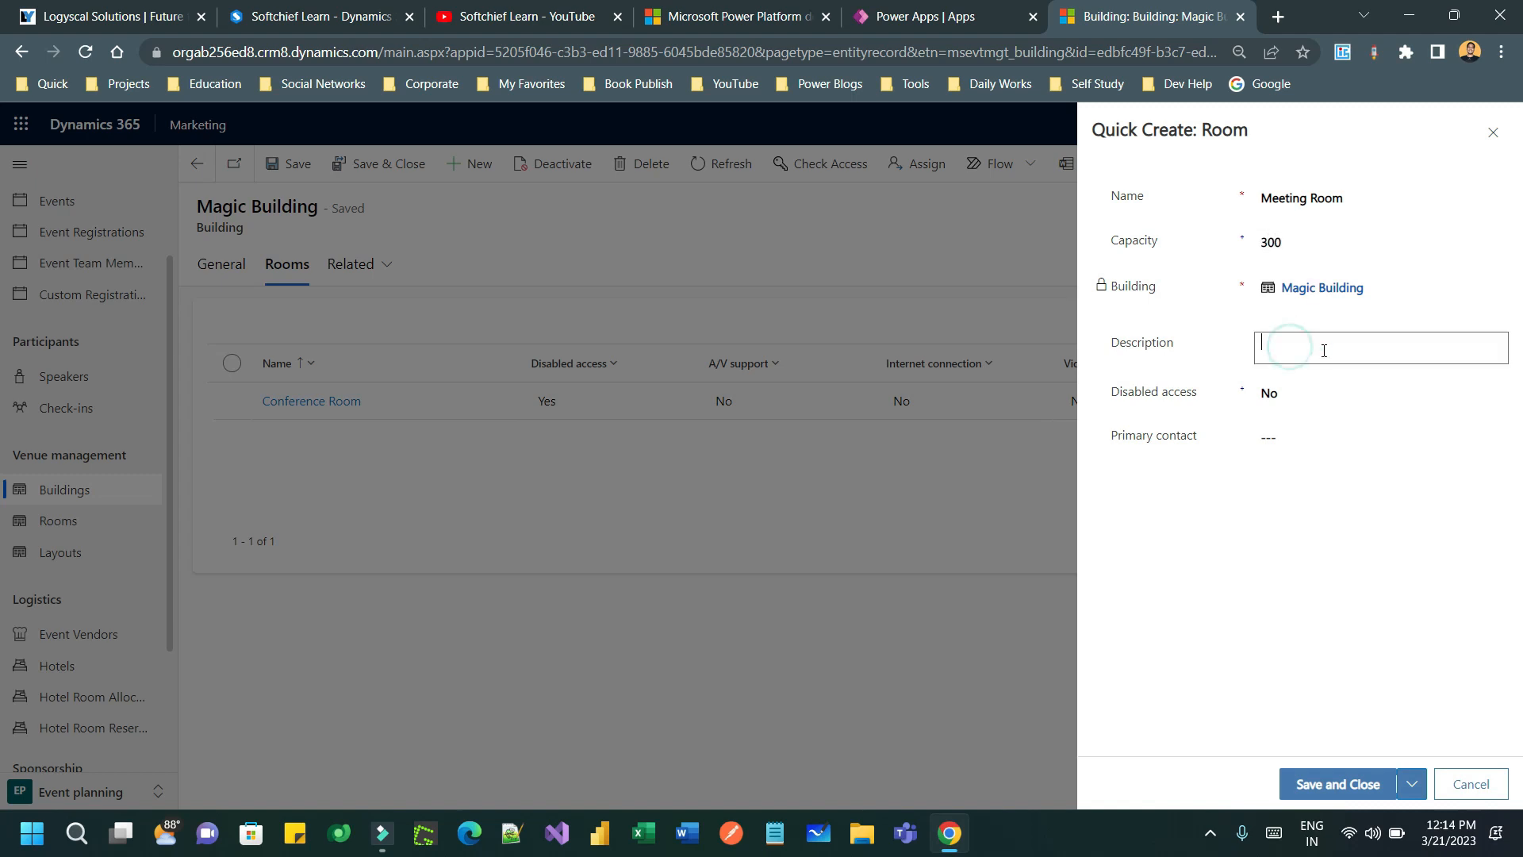
- Copy the name 'Meeting Room' into its description
click(1369, 198)
key(ctrl+a)
key(ctrl+c)
click(1326, 344)
key(ctrl+v)
- Give the Meeting Room disabled access Yes and a primary contact, then save and close
click(1287, 399)
click(1273, 444)
click(1285, 435)
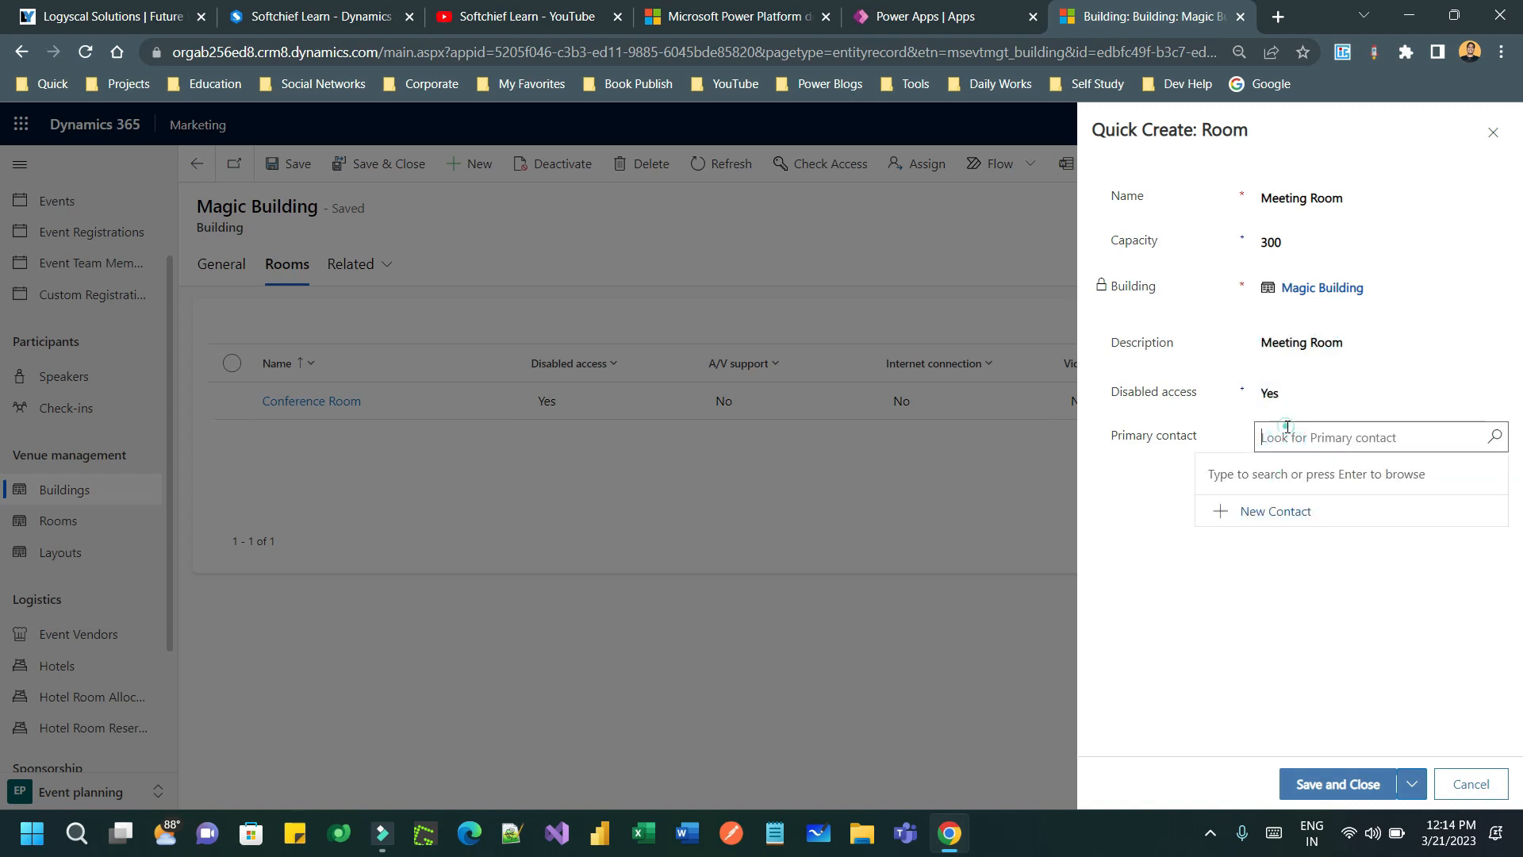
click(1494, 437)
scroll(1268, 547, down, 2)
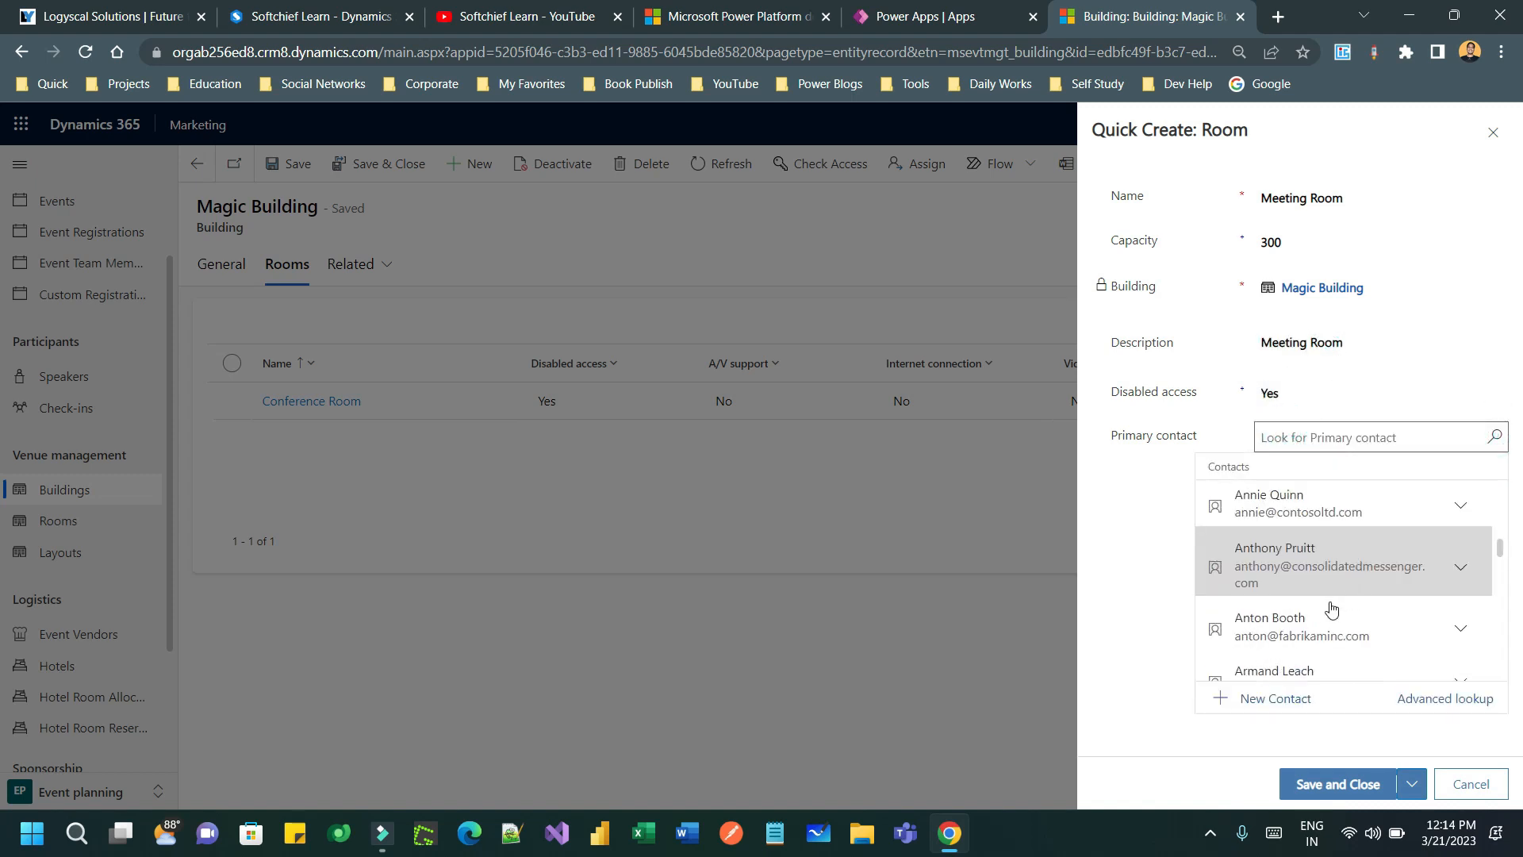
click(1337, 612)
click(1348, 785)
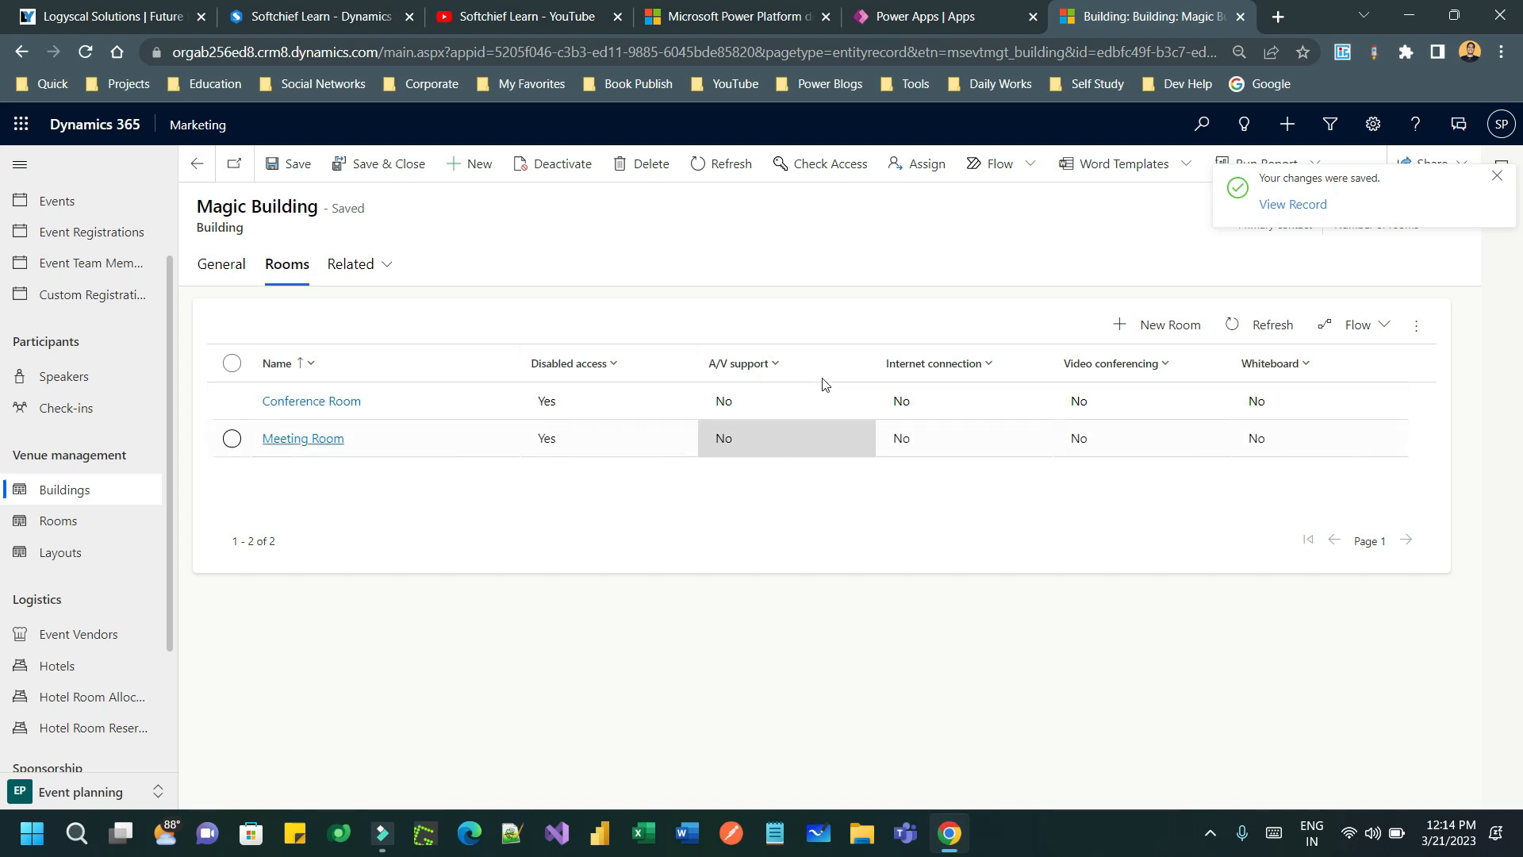
- Refresh Magic Building and confirm its Rooms tab now shows both rooms
click(224, 265)
click(1496, 175)
click(1502, 167)
click(1503, 168)
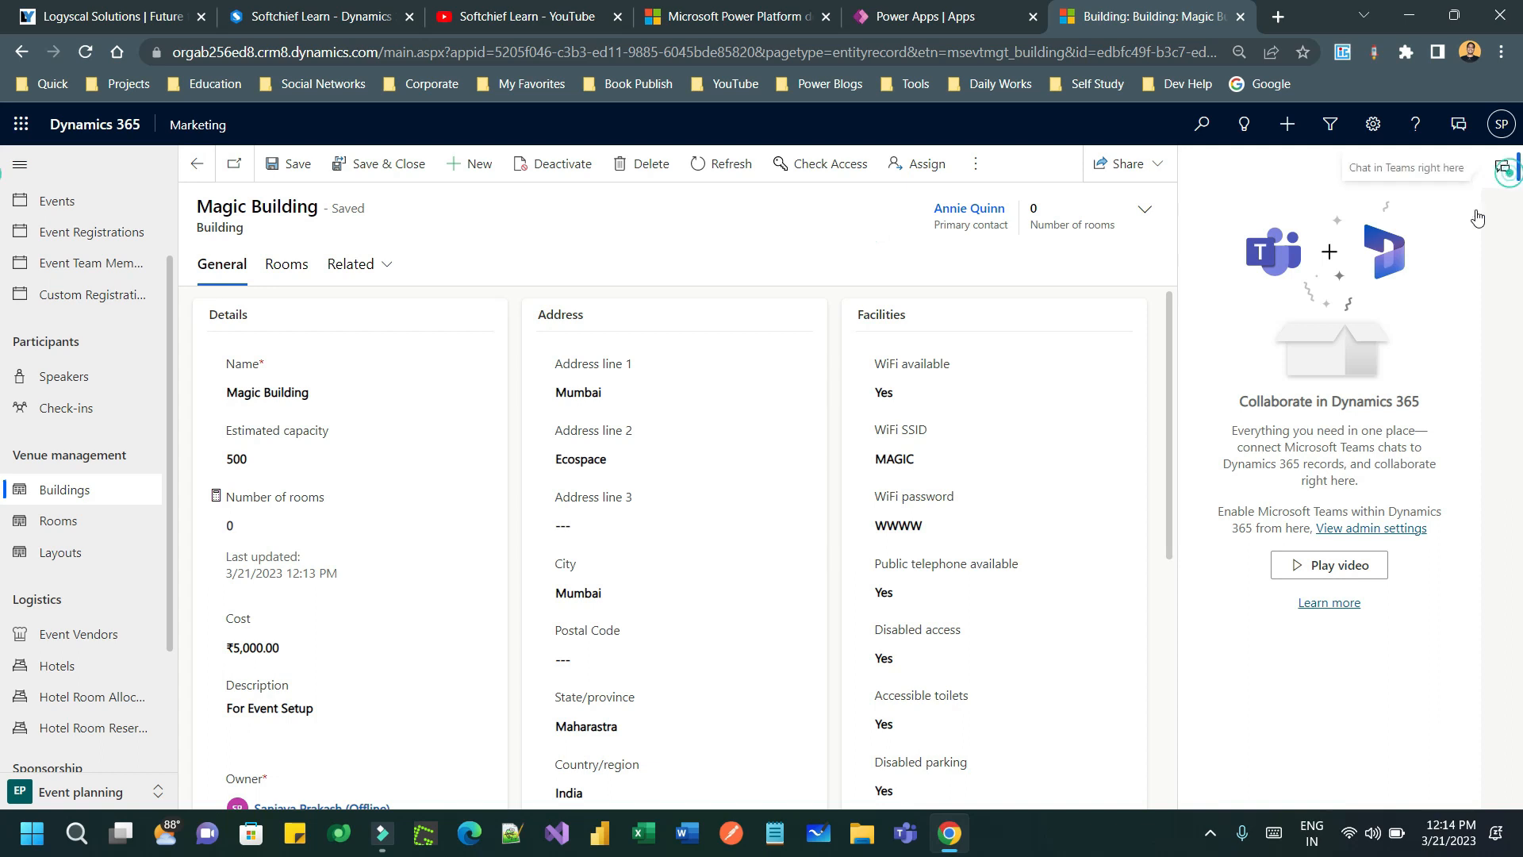
click(714, 165)
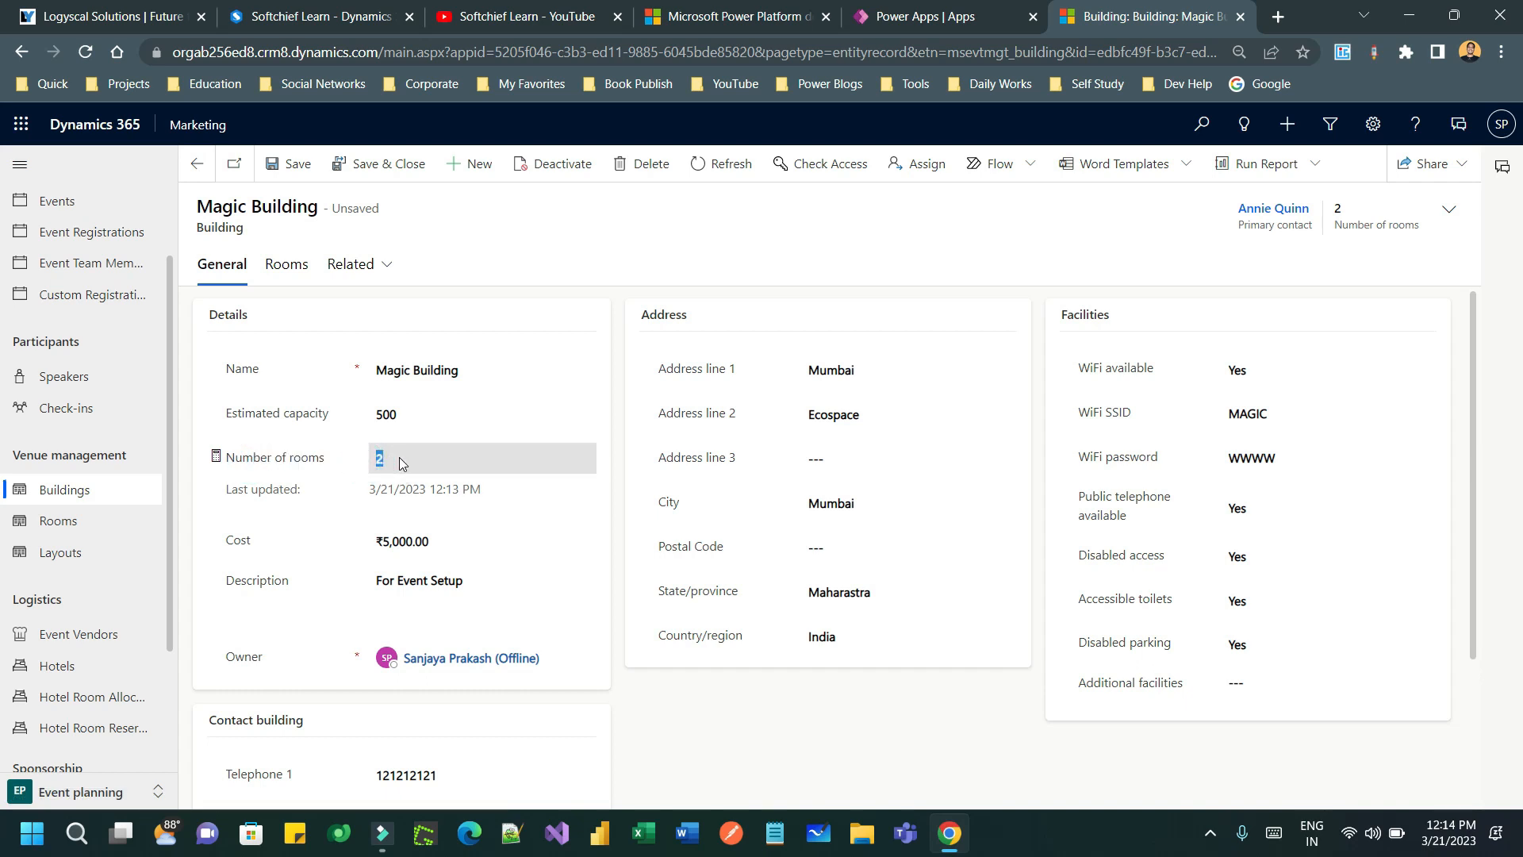
click(284, 264)
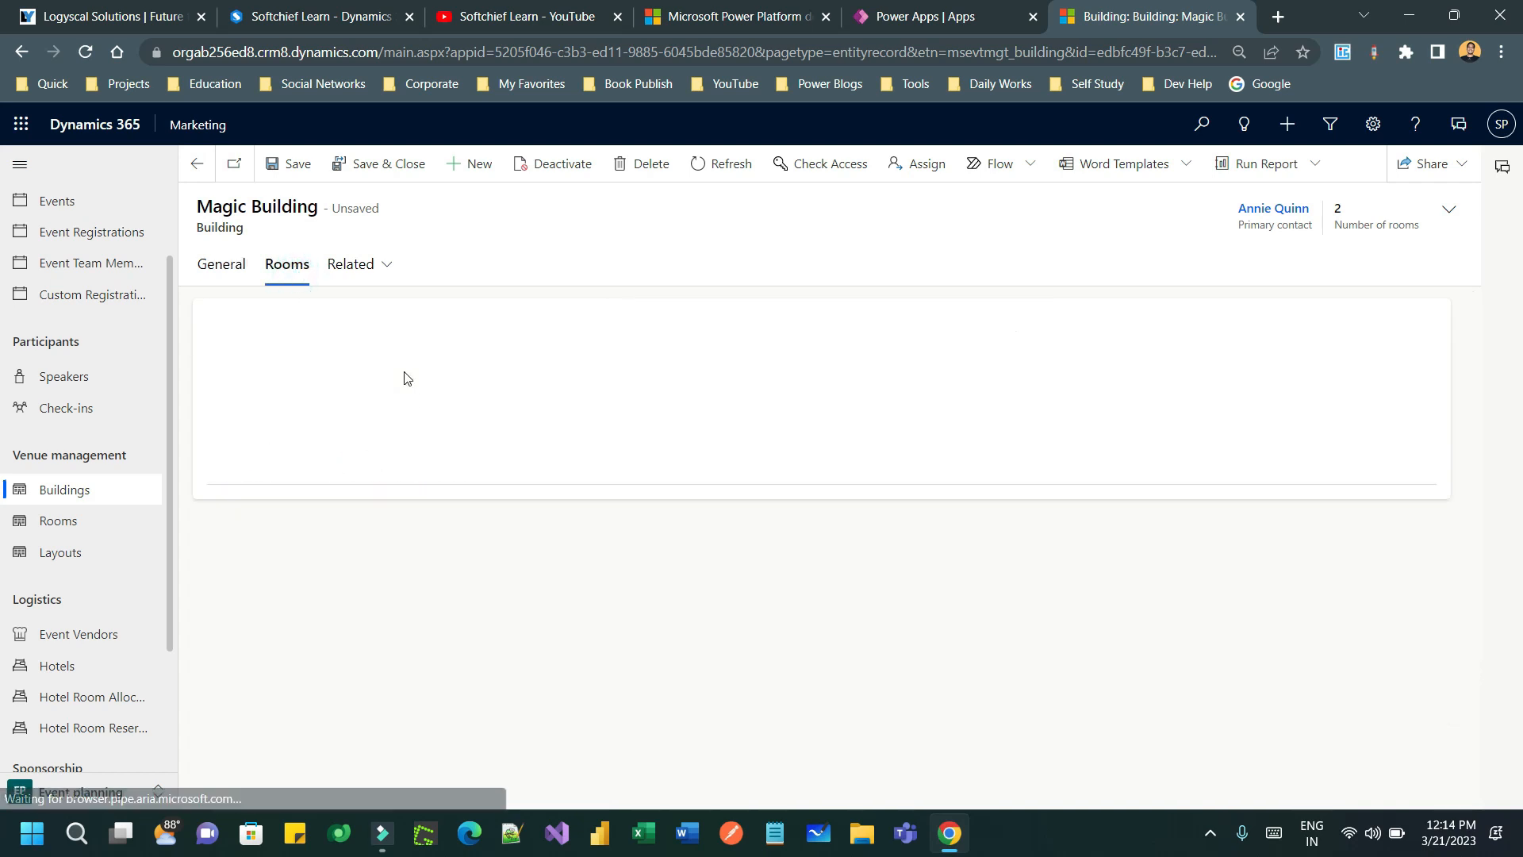
click(369, 266)
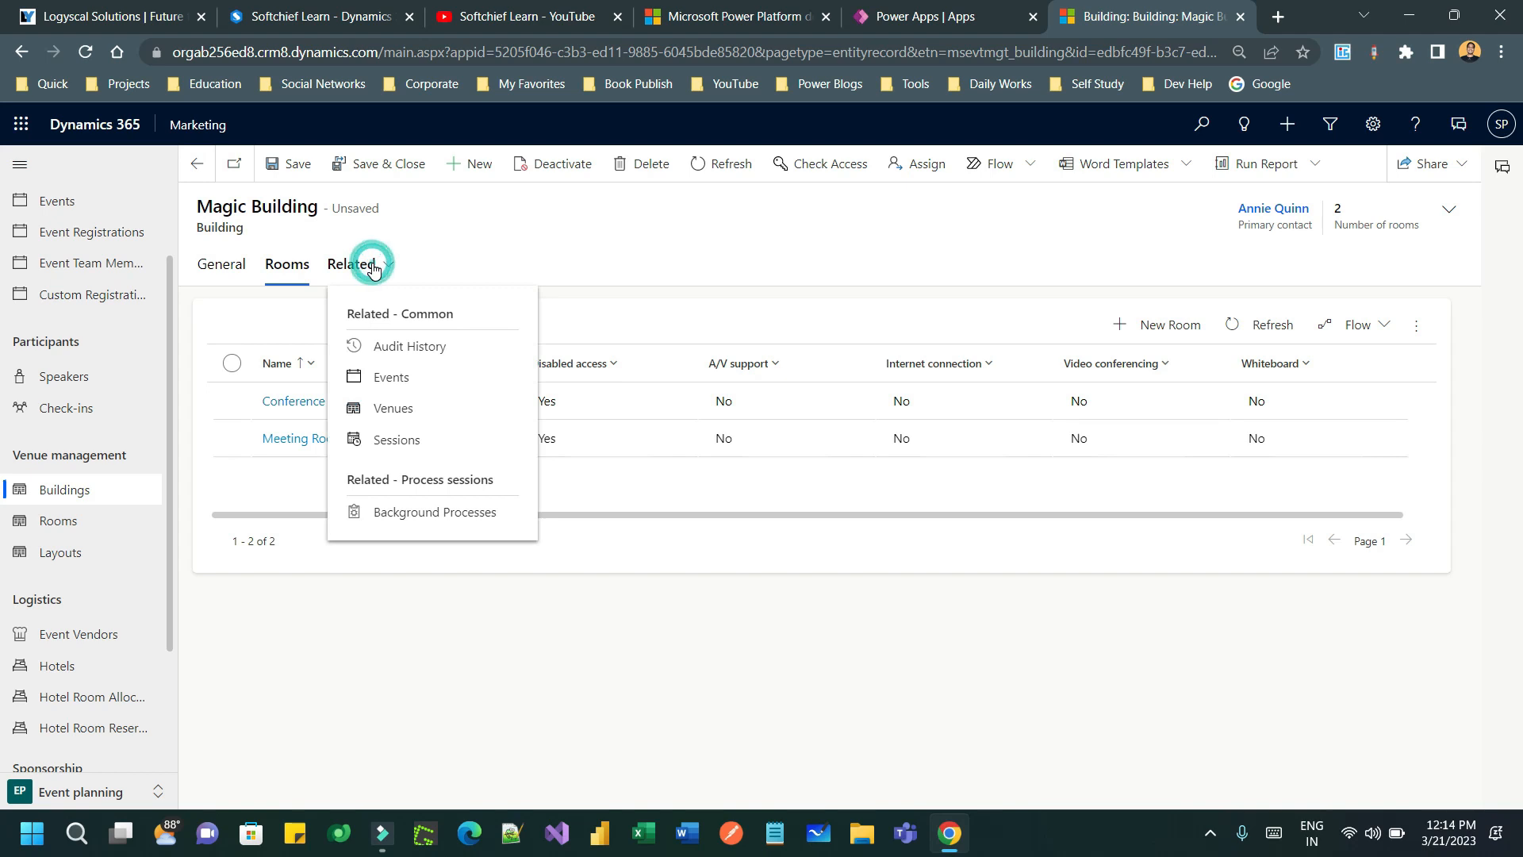
click(373, 269)
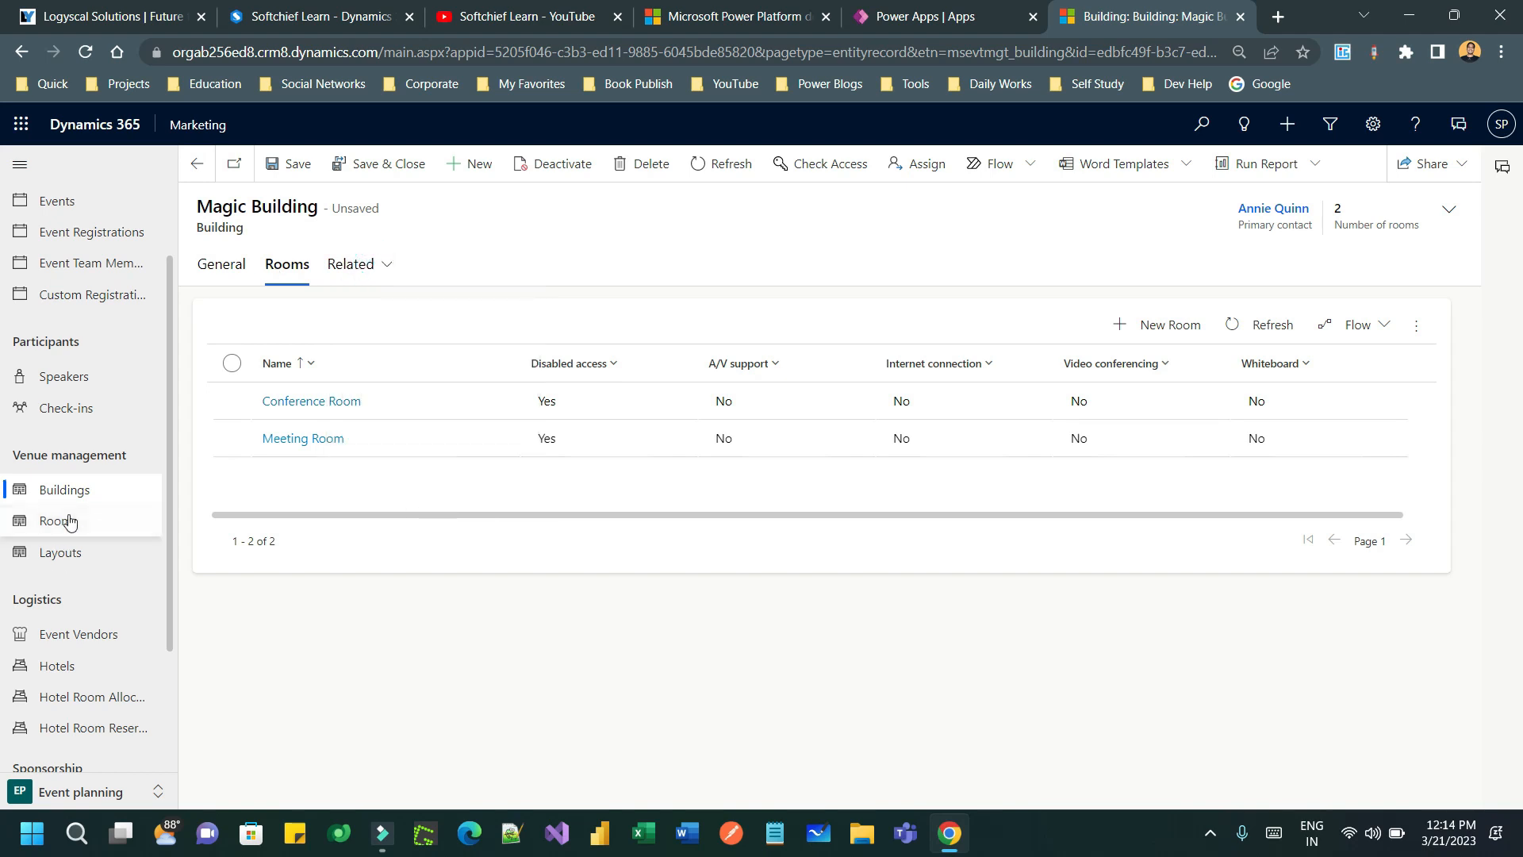
- Review the full rooms list, including Magic Building's Conference Room and Meeting Room
click(75, 552)
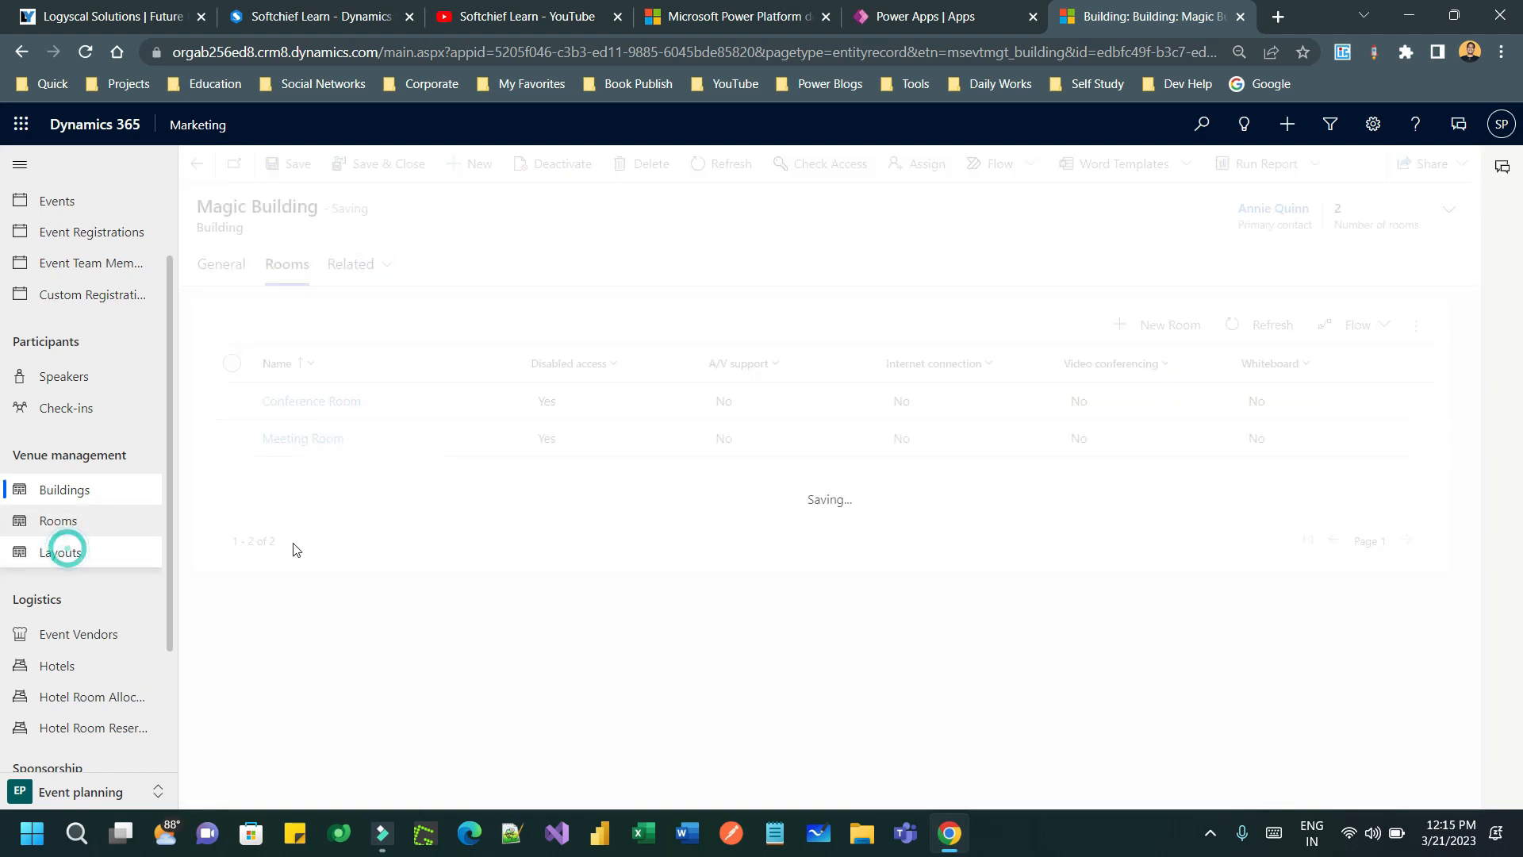
click(83, 522)
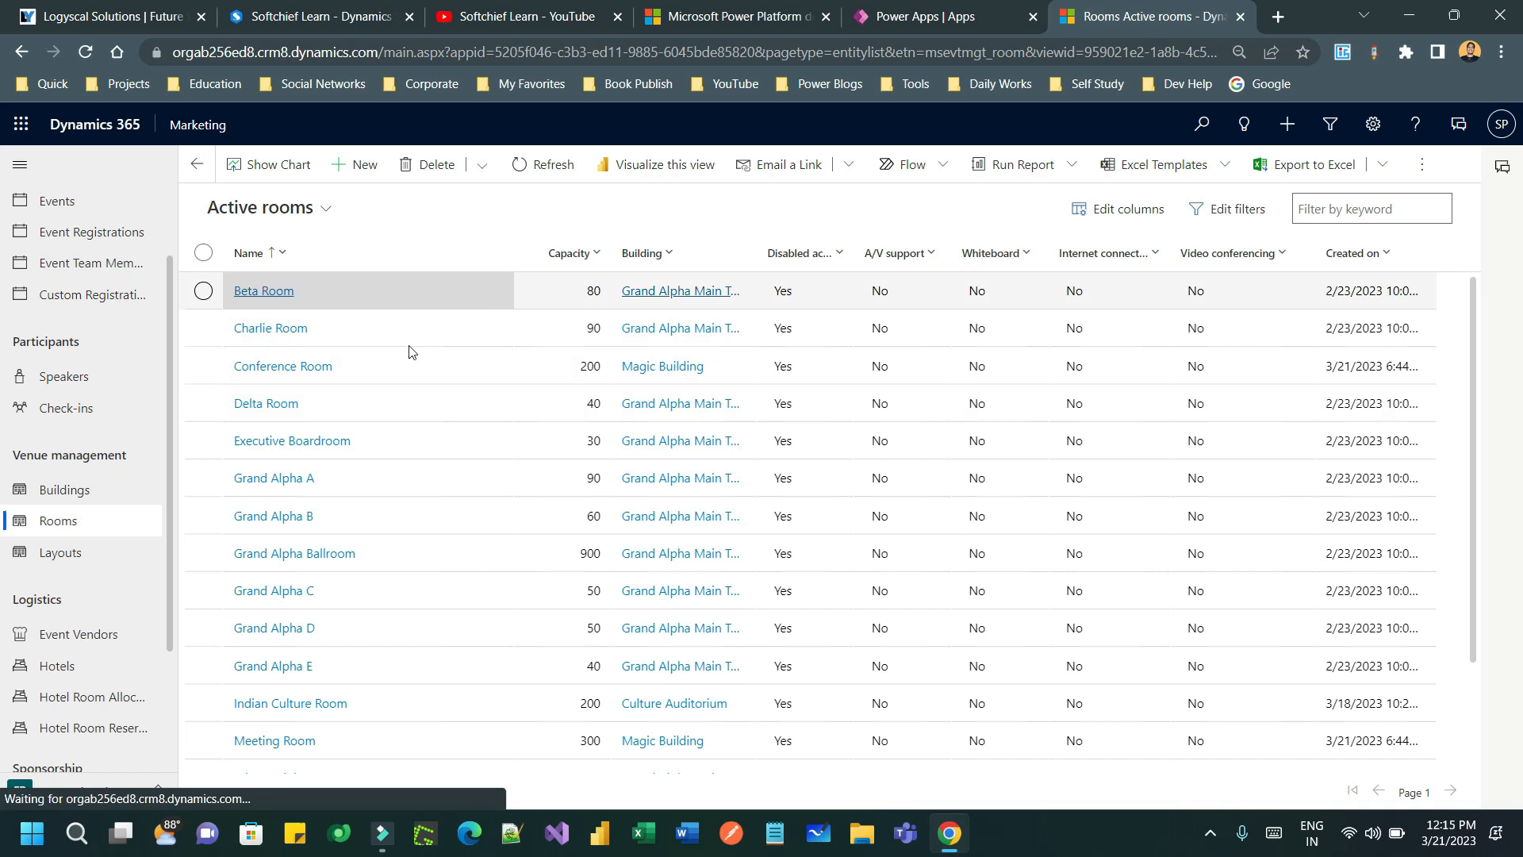
scroll(384, 469, down, 2)
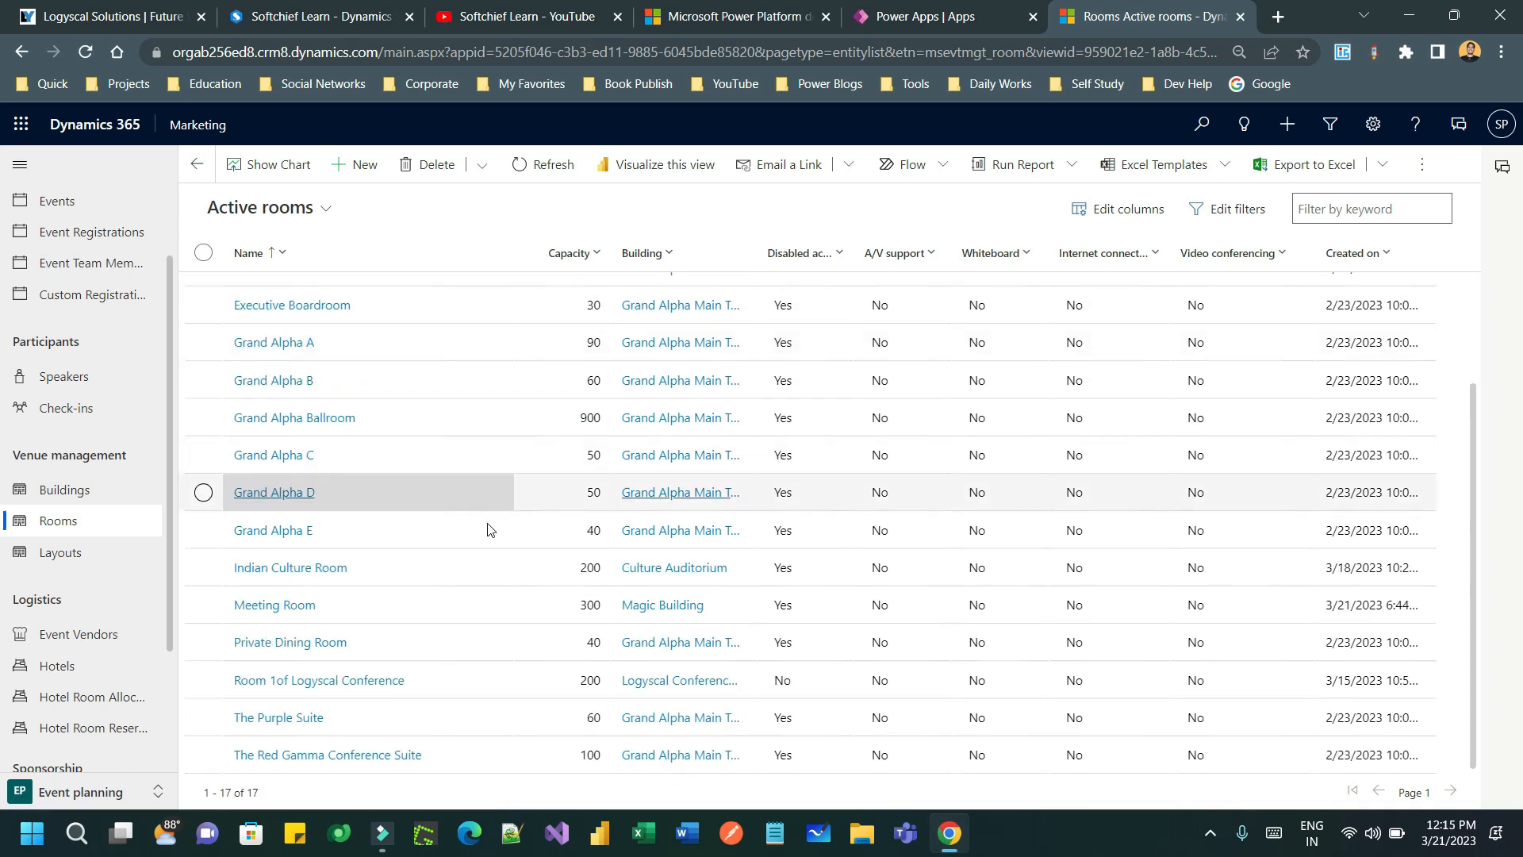
- Start a new room layout for Meeting Room
click(49, 558)
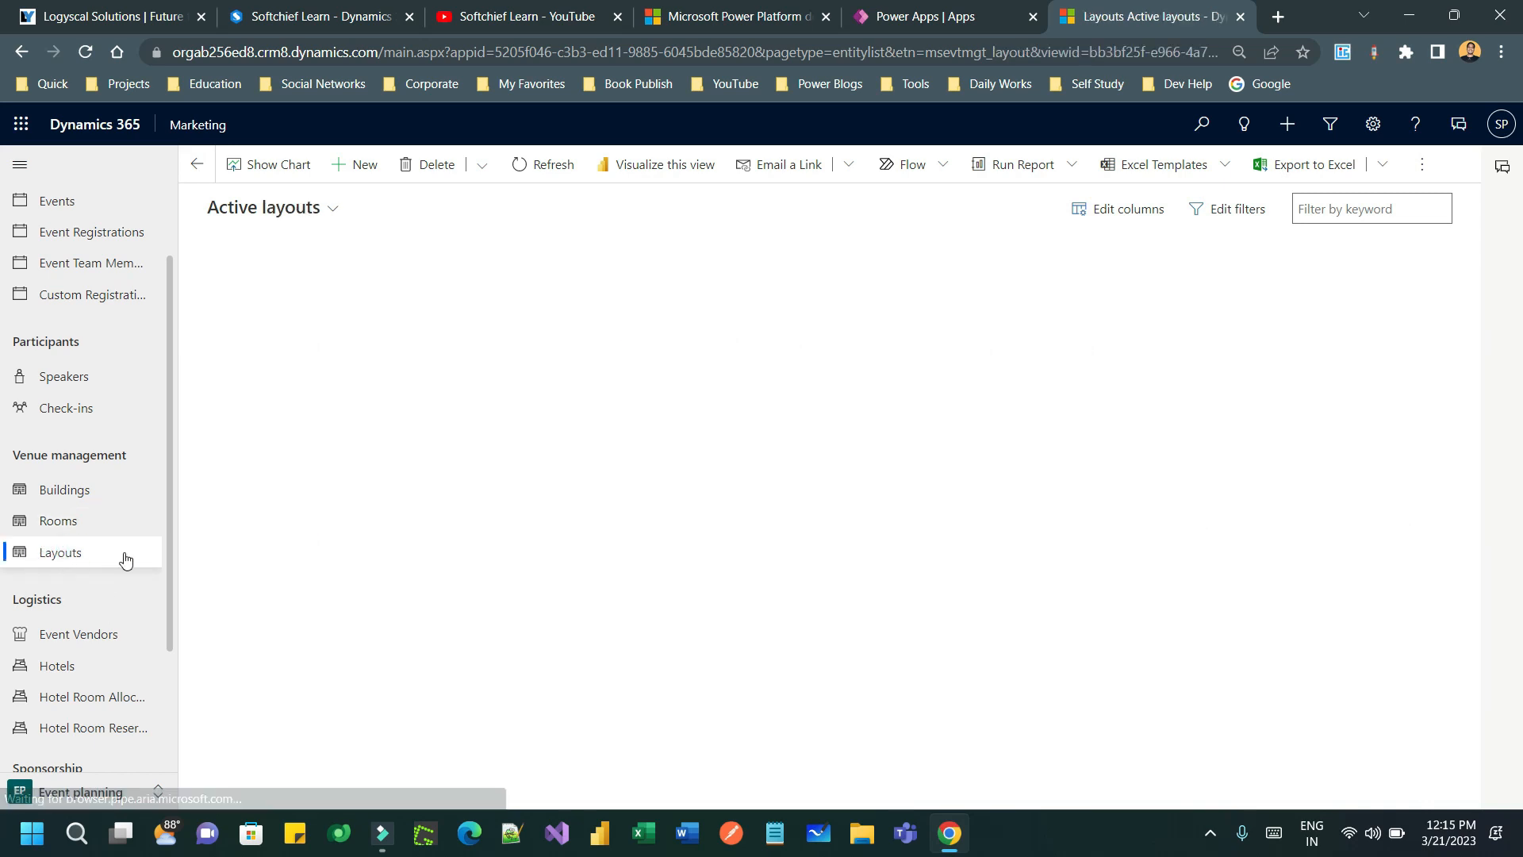
click(341, 169)
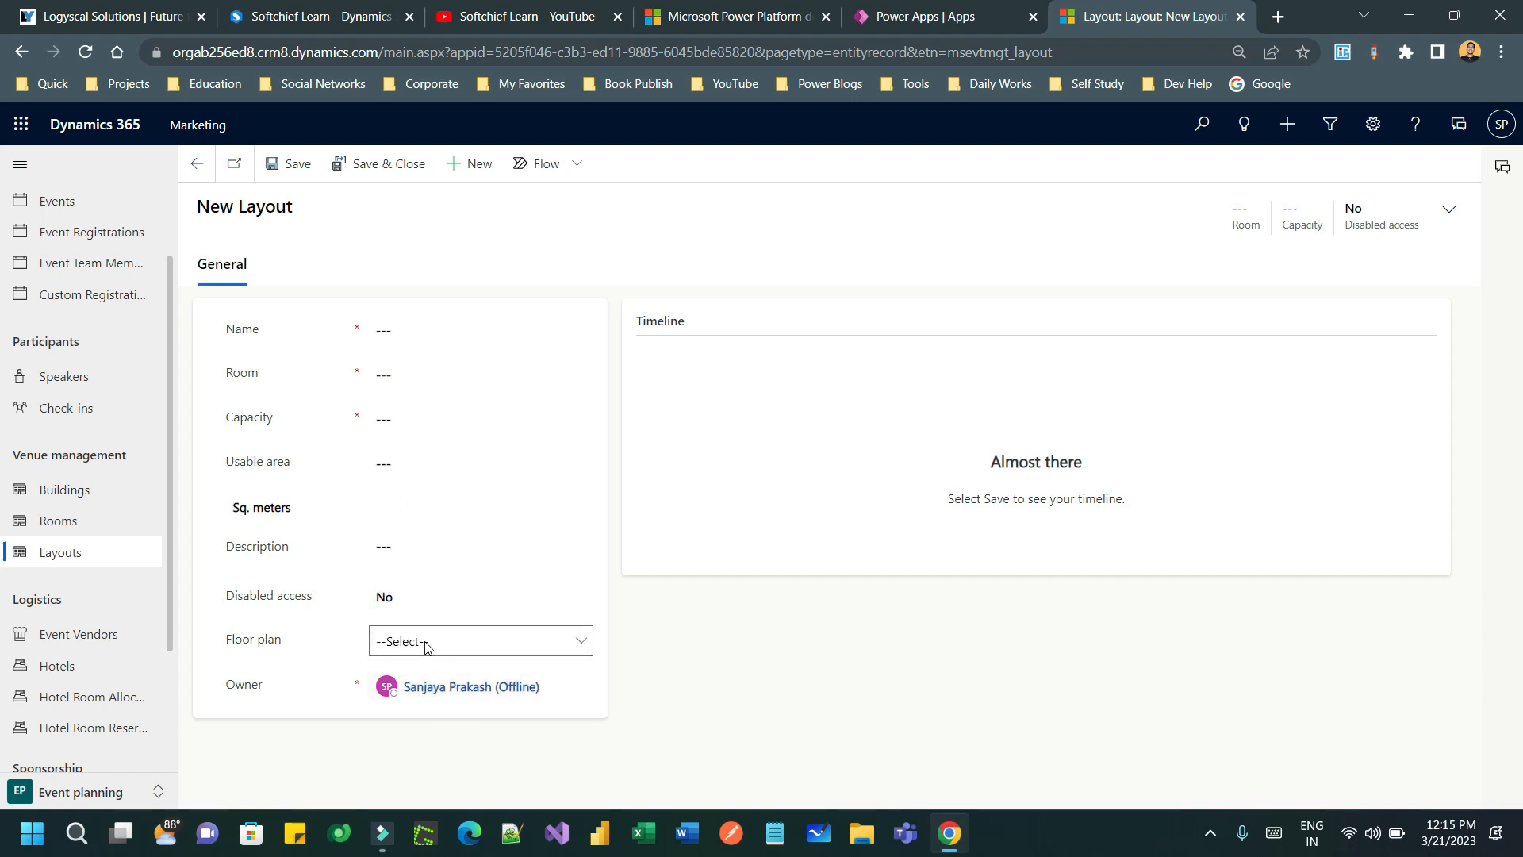
click(428, 332)
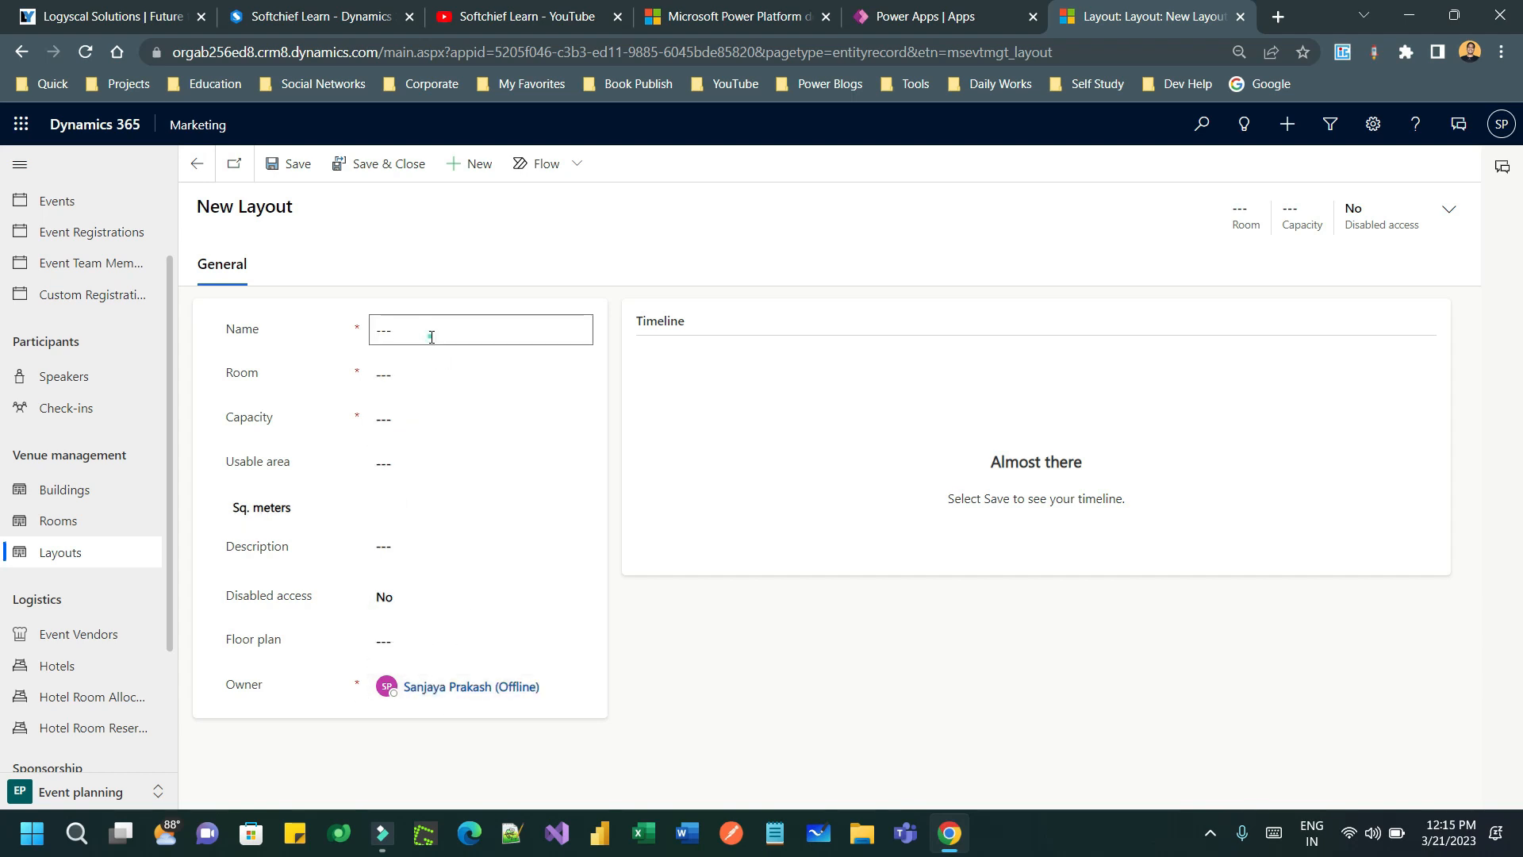
click(552, 372)
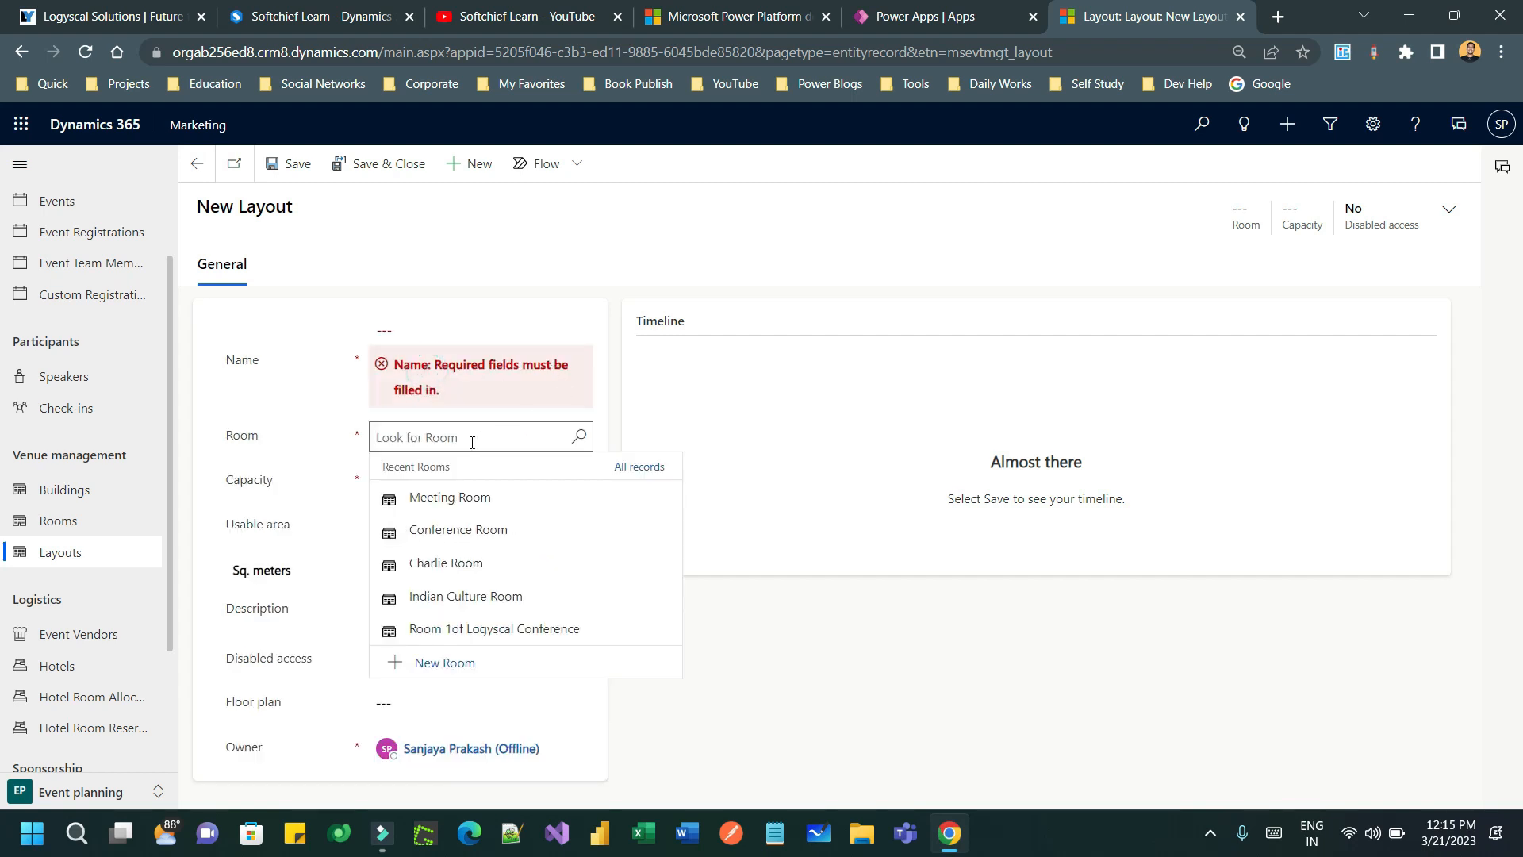
click(492, 498)
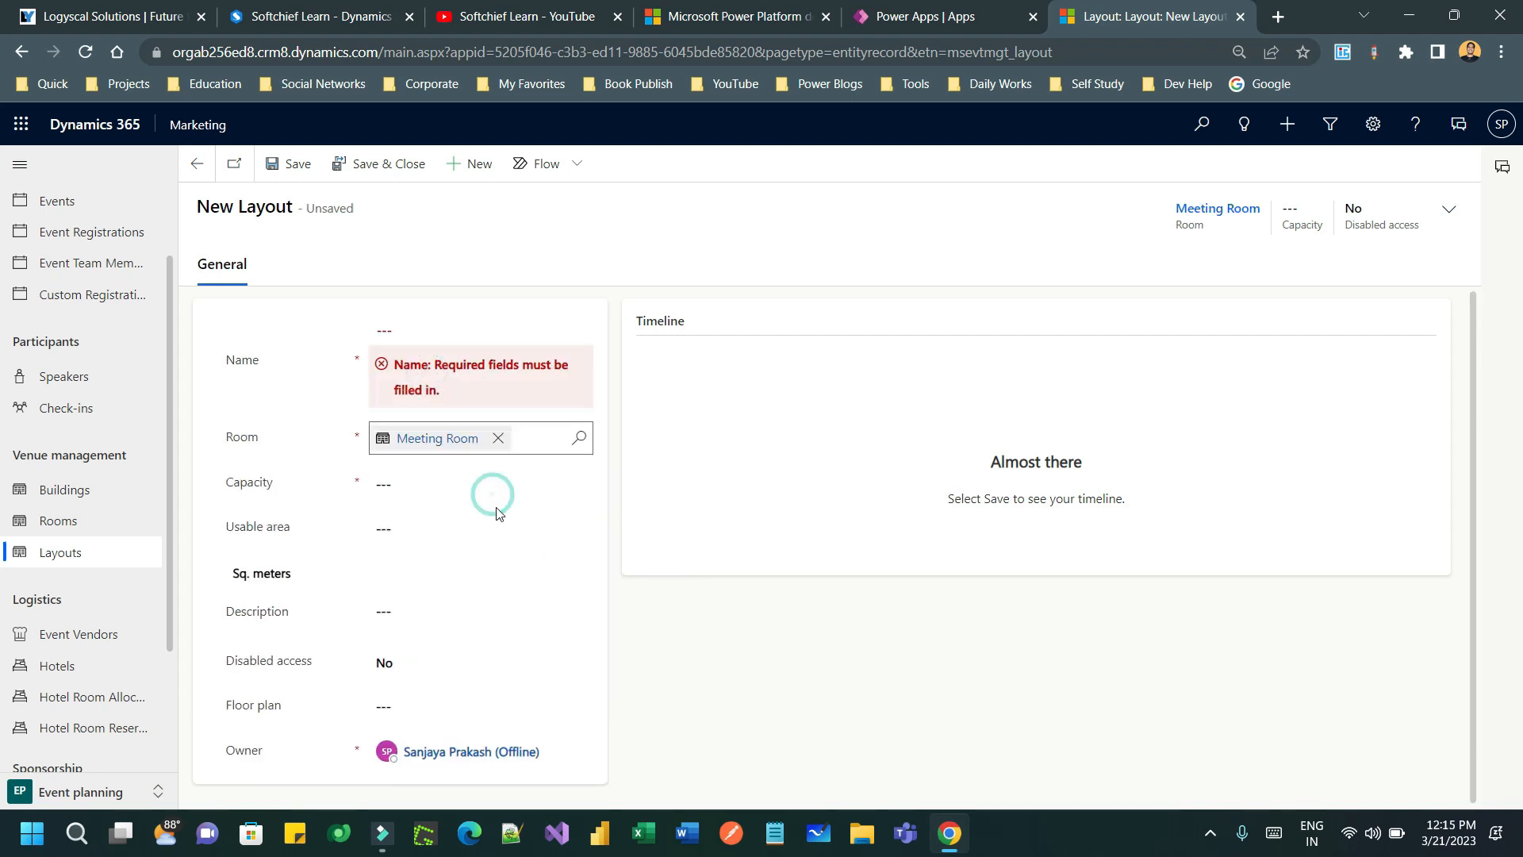
- Set the layout capacity to 300
click(429, 486)
click(421, 487)
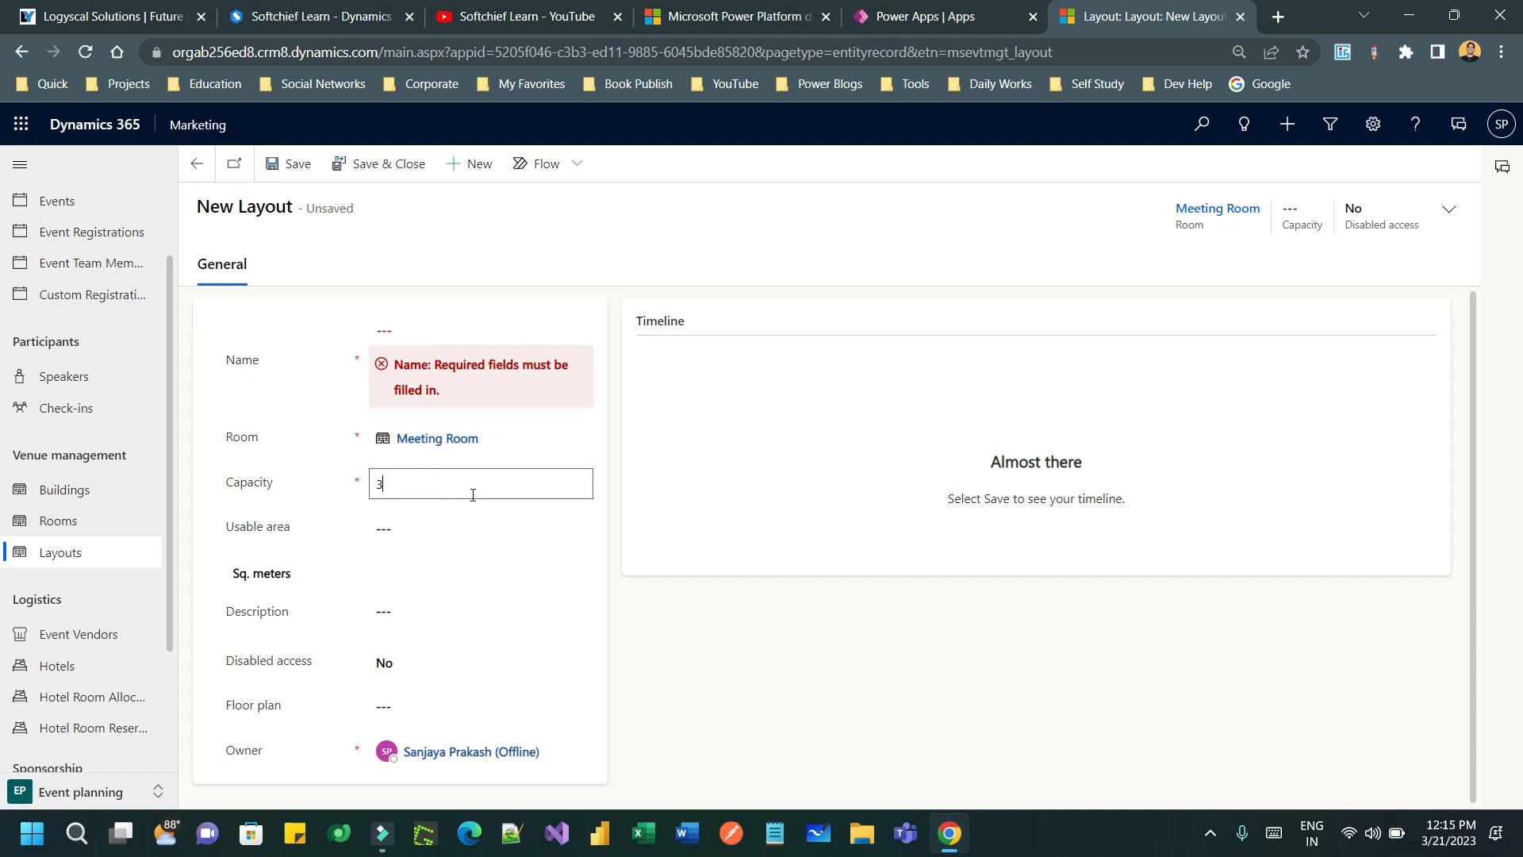
text(300)
click(299, 520)
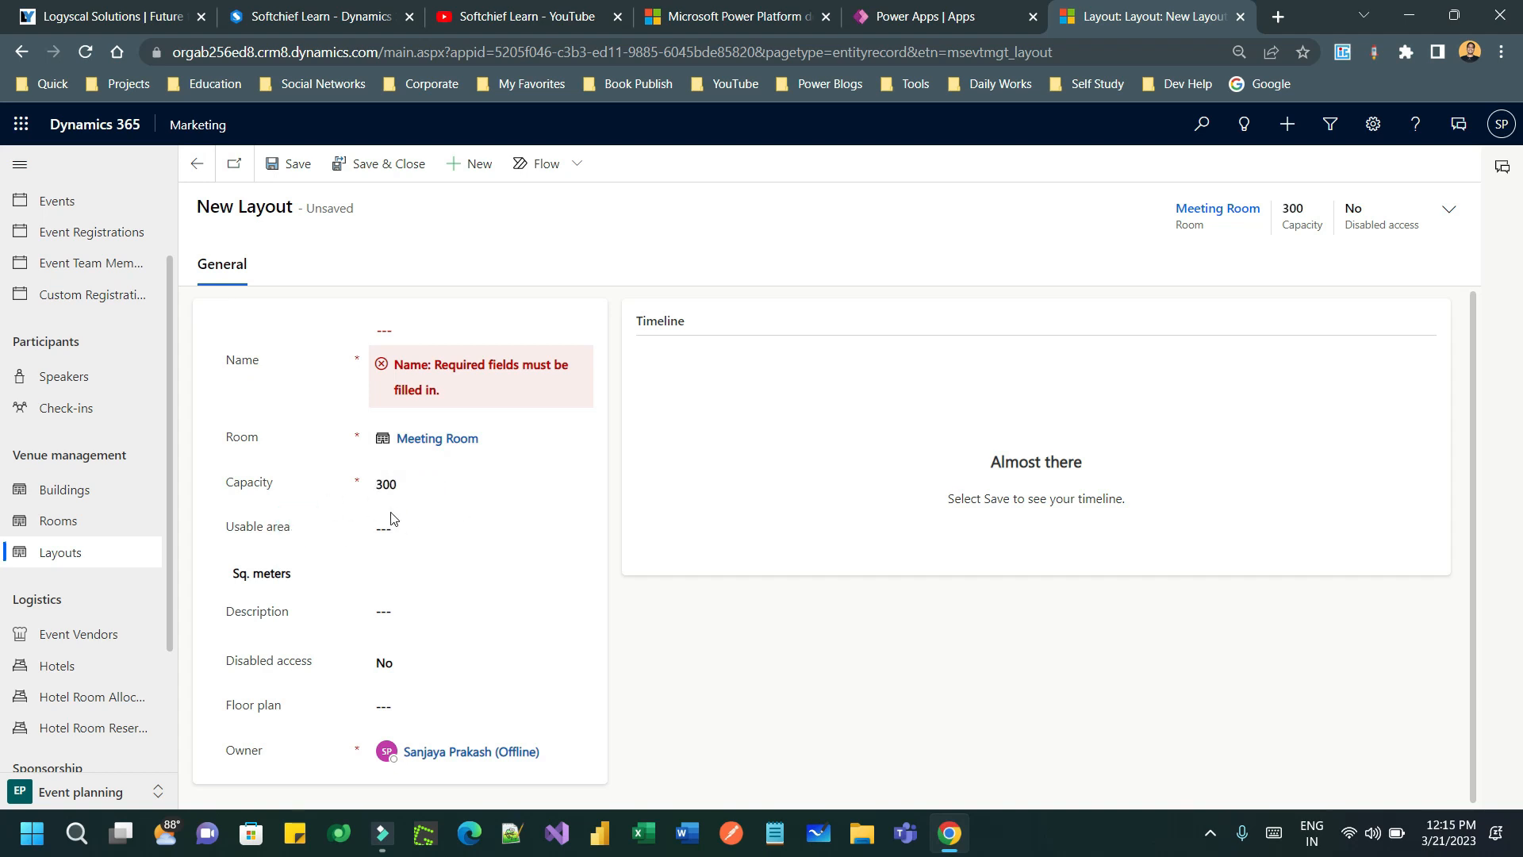
click(417, 482)
text(4)
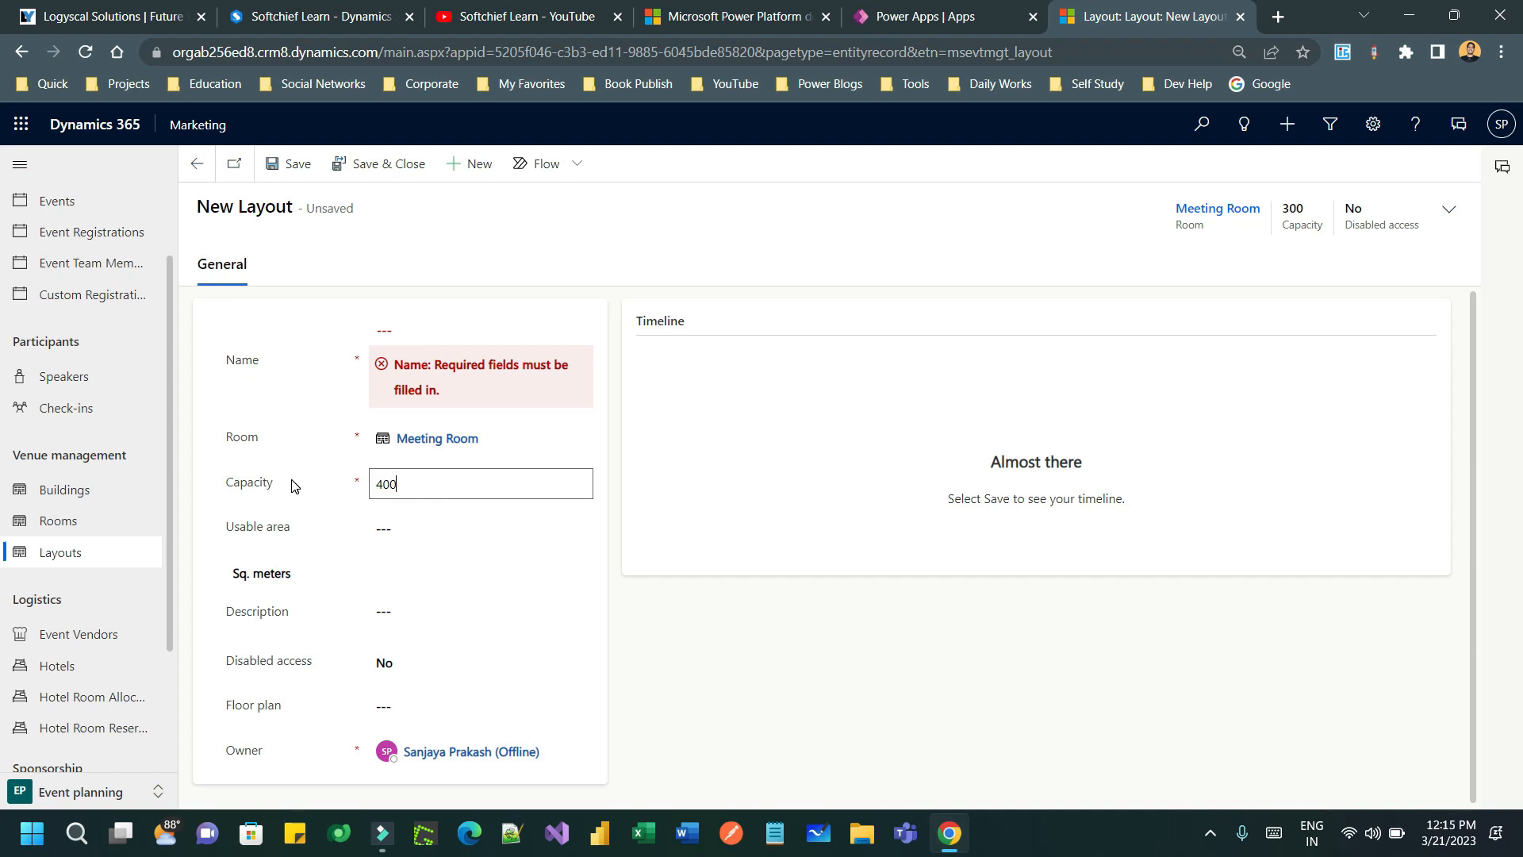
key(Tab)
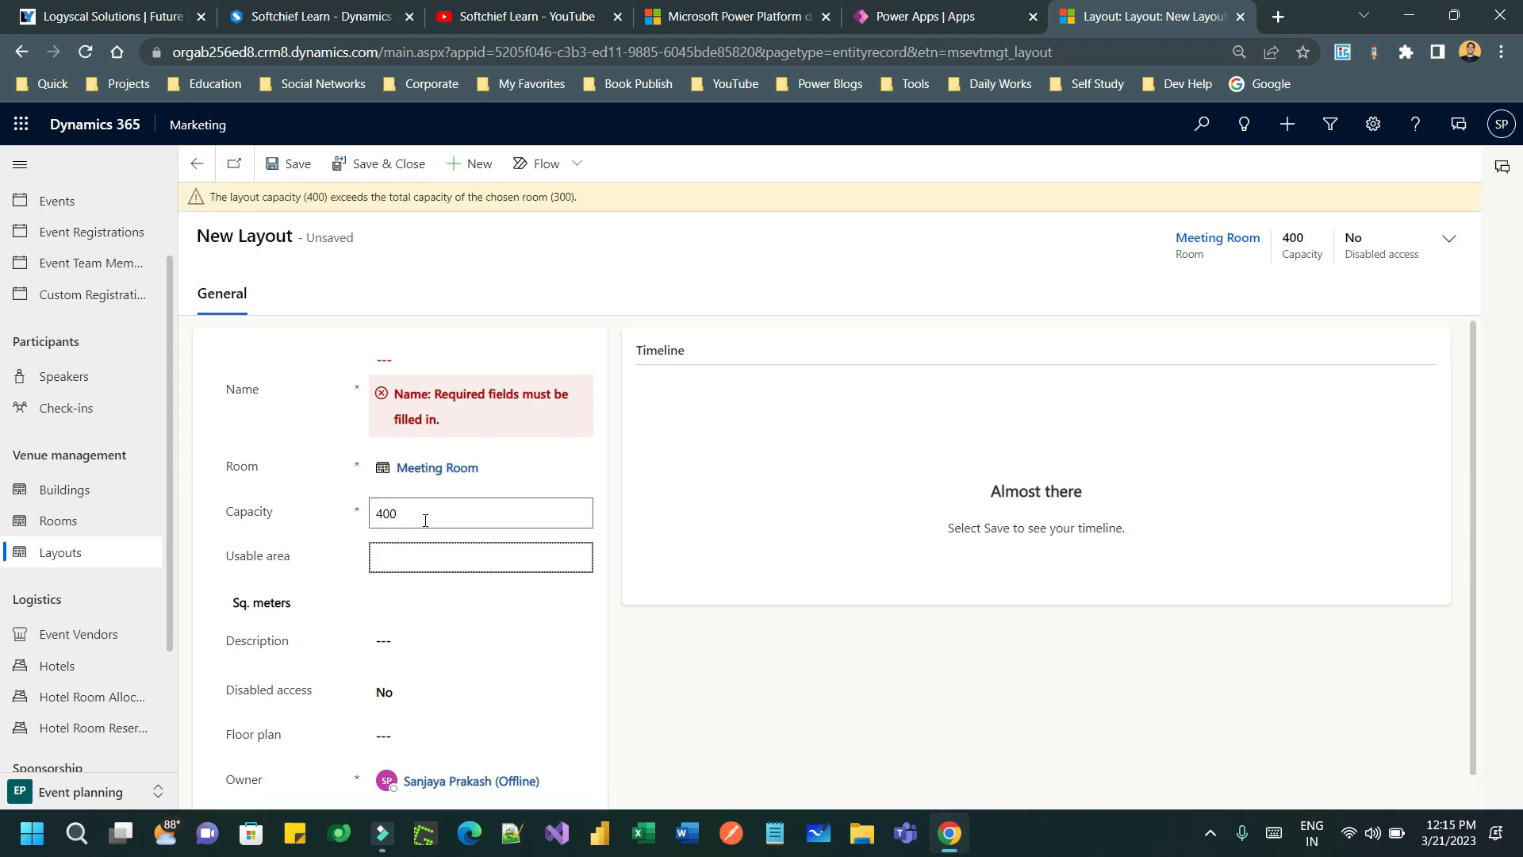
click(426, 515)
text(300)
click(428, 555)
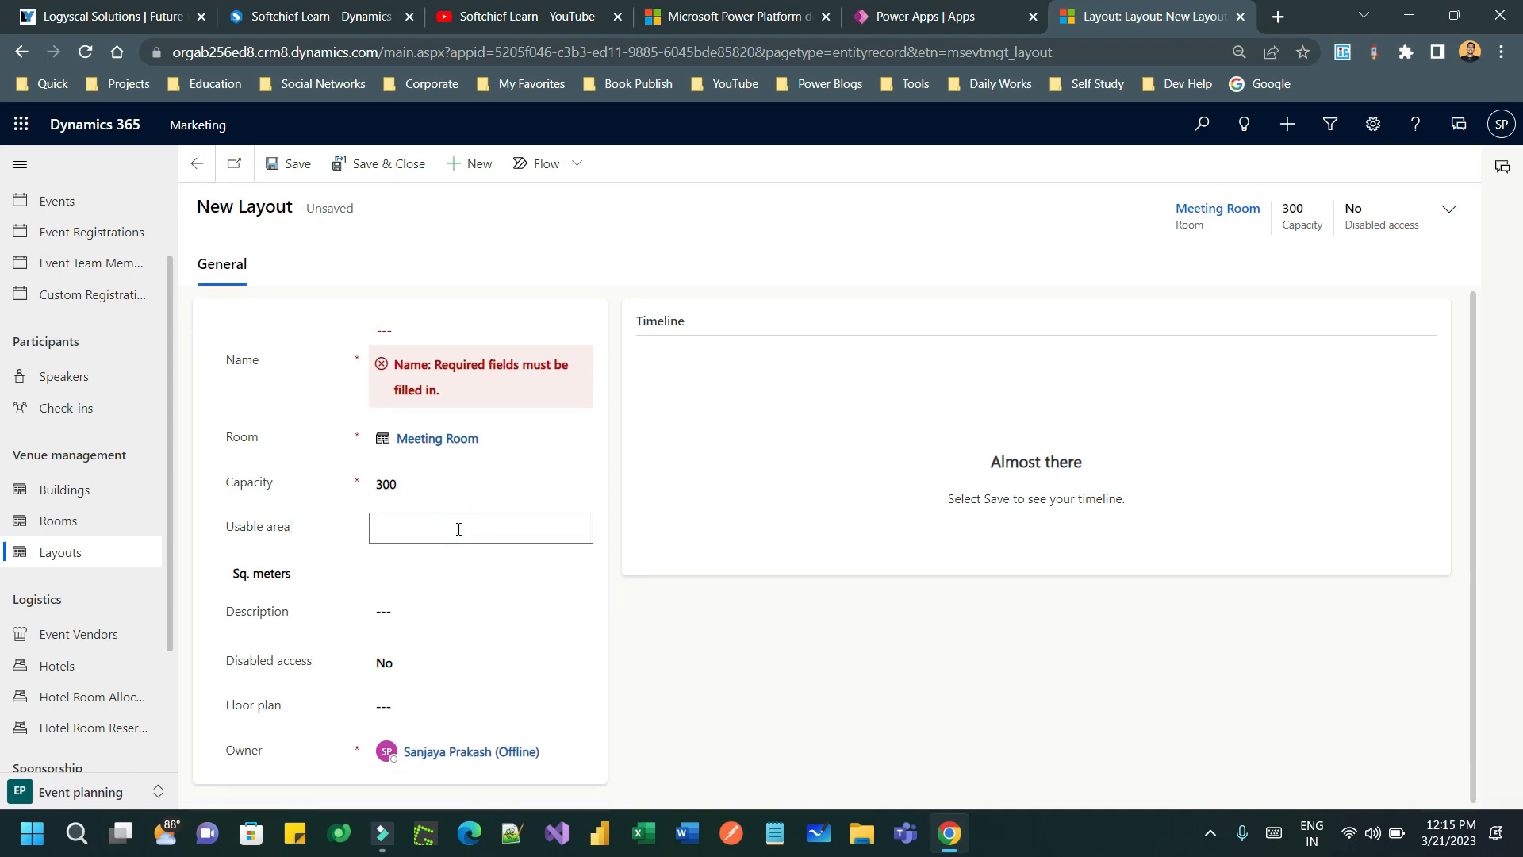
- Enter a usable area of 1,200, measured in square feet
text(1)
click(284, 477)
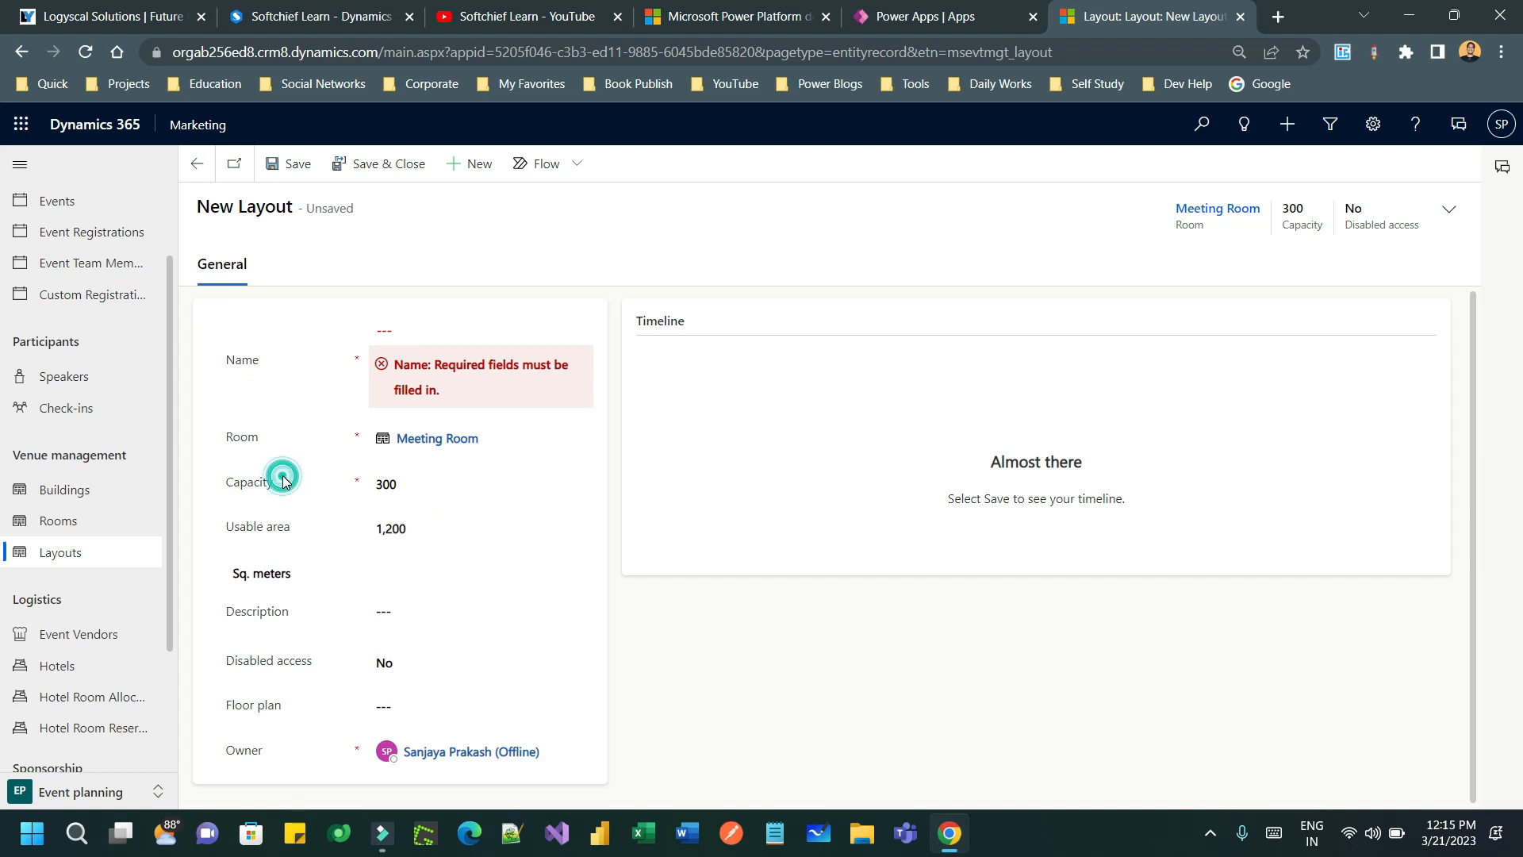
click(329, 573)
click(292, 627)
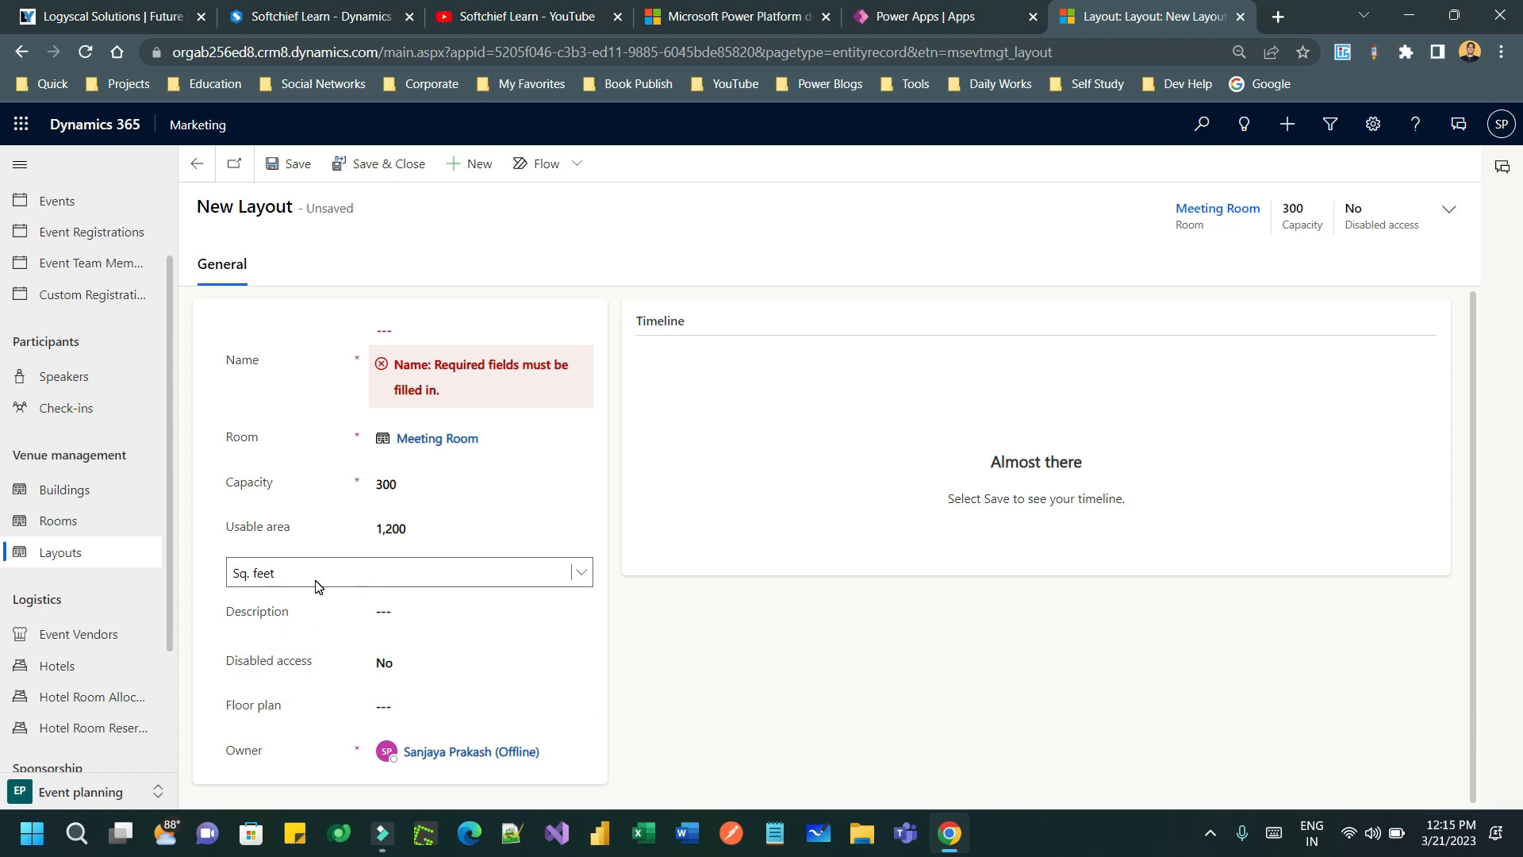
- Set disabled access to Yes with a disabled capacity of 10
click(399, 616)
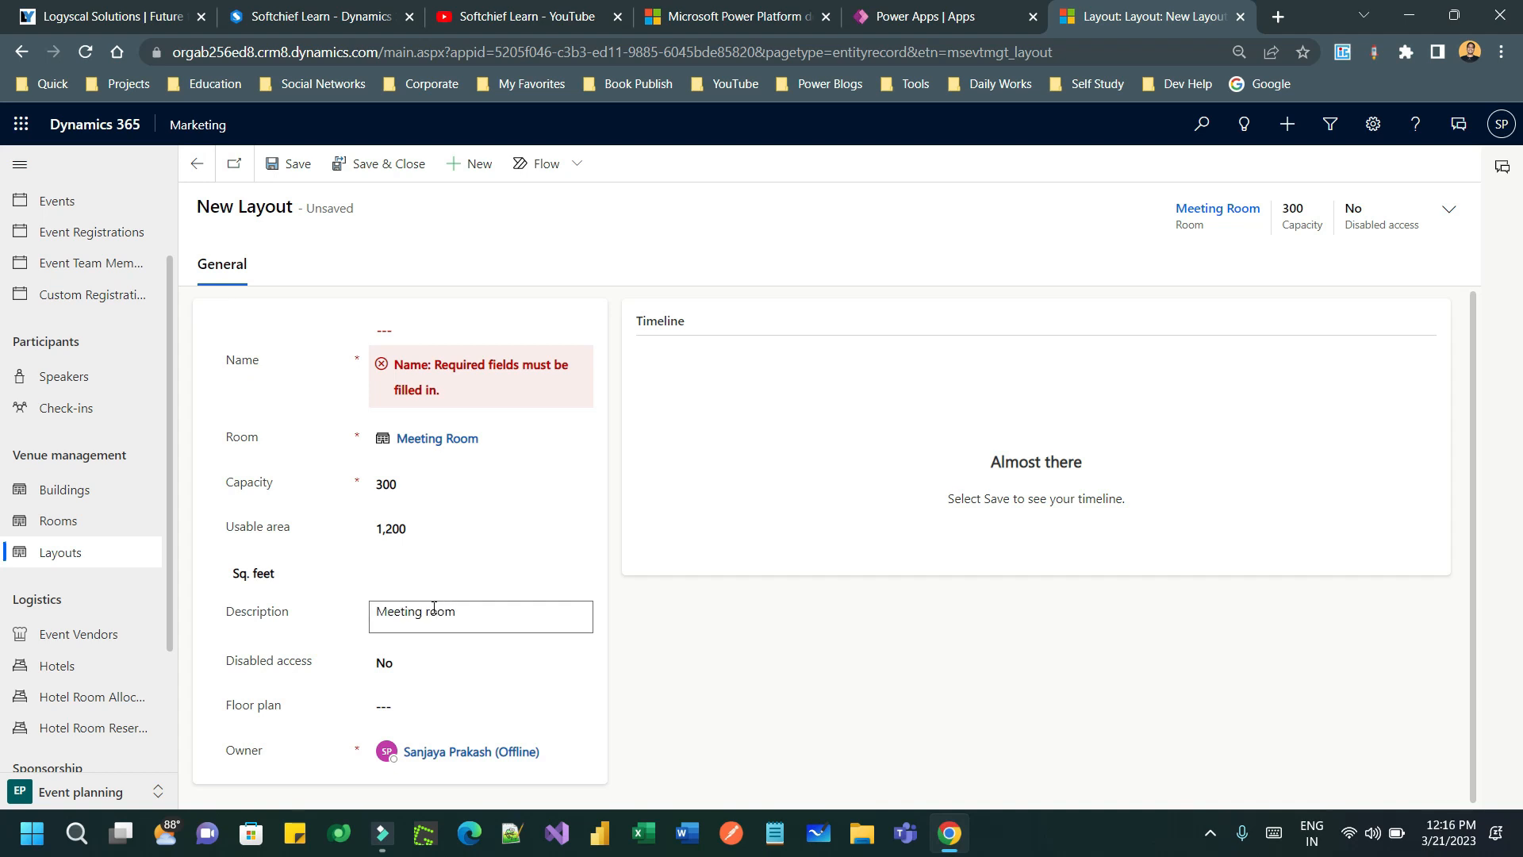
click(426, 664)
click(415, 702)
click(310, 704)
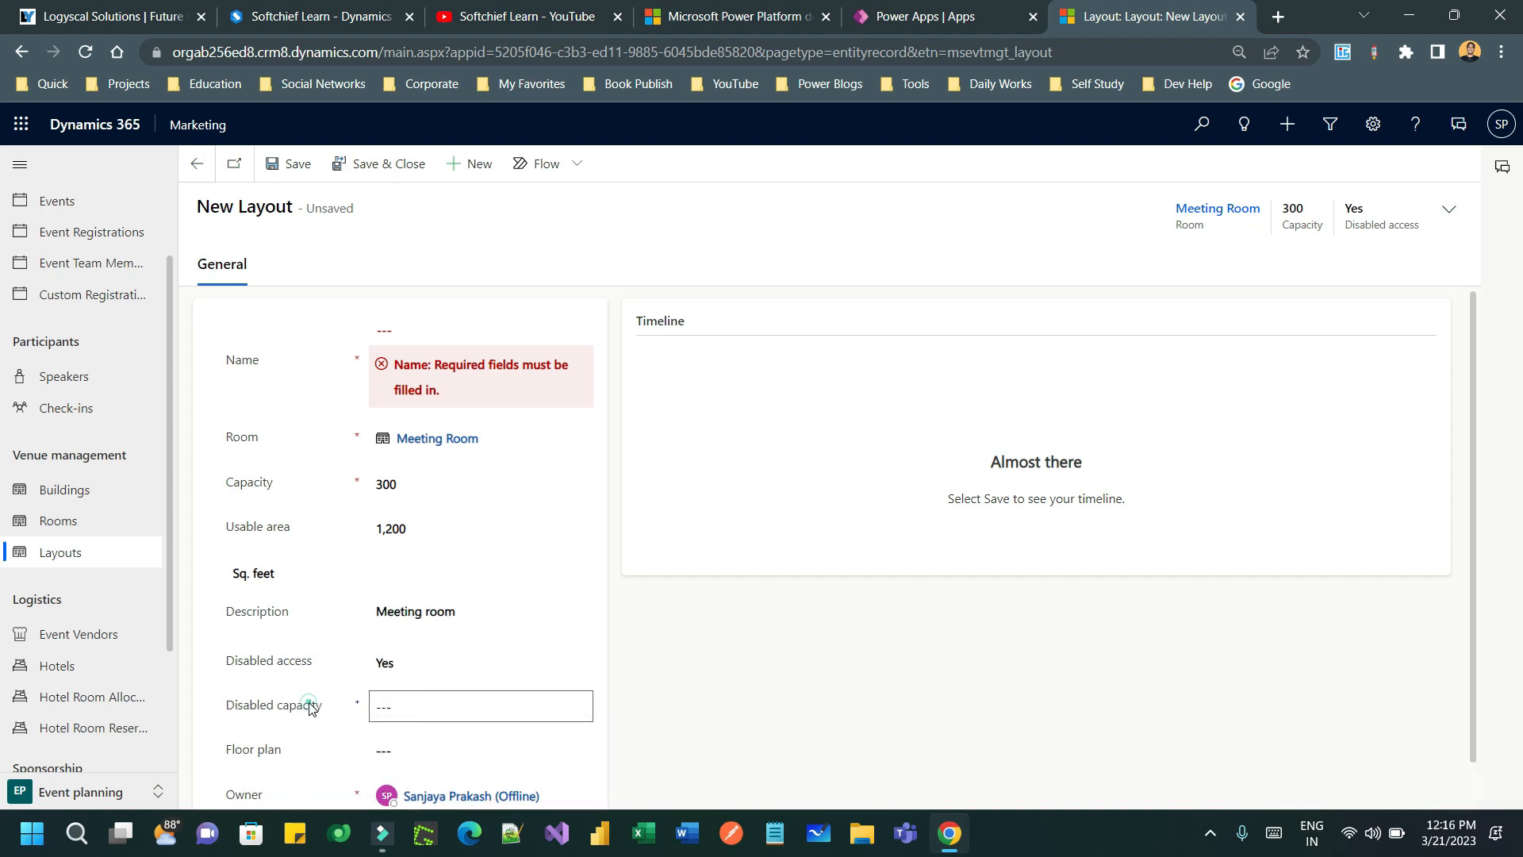
click(435, 702)
triple_click(294, 710)
scroll(425, 623, down, 1)
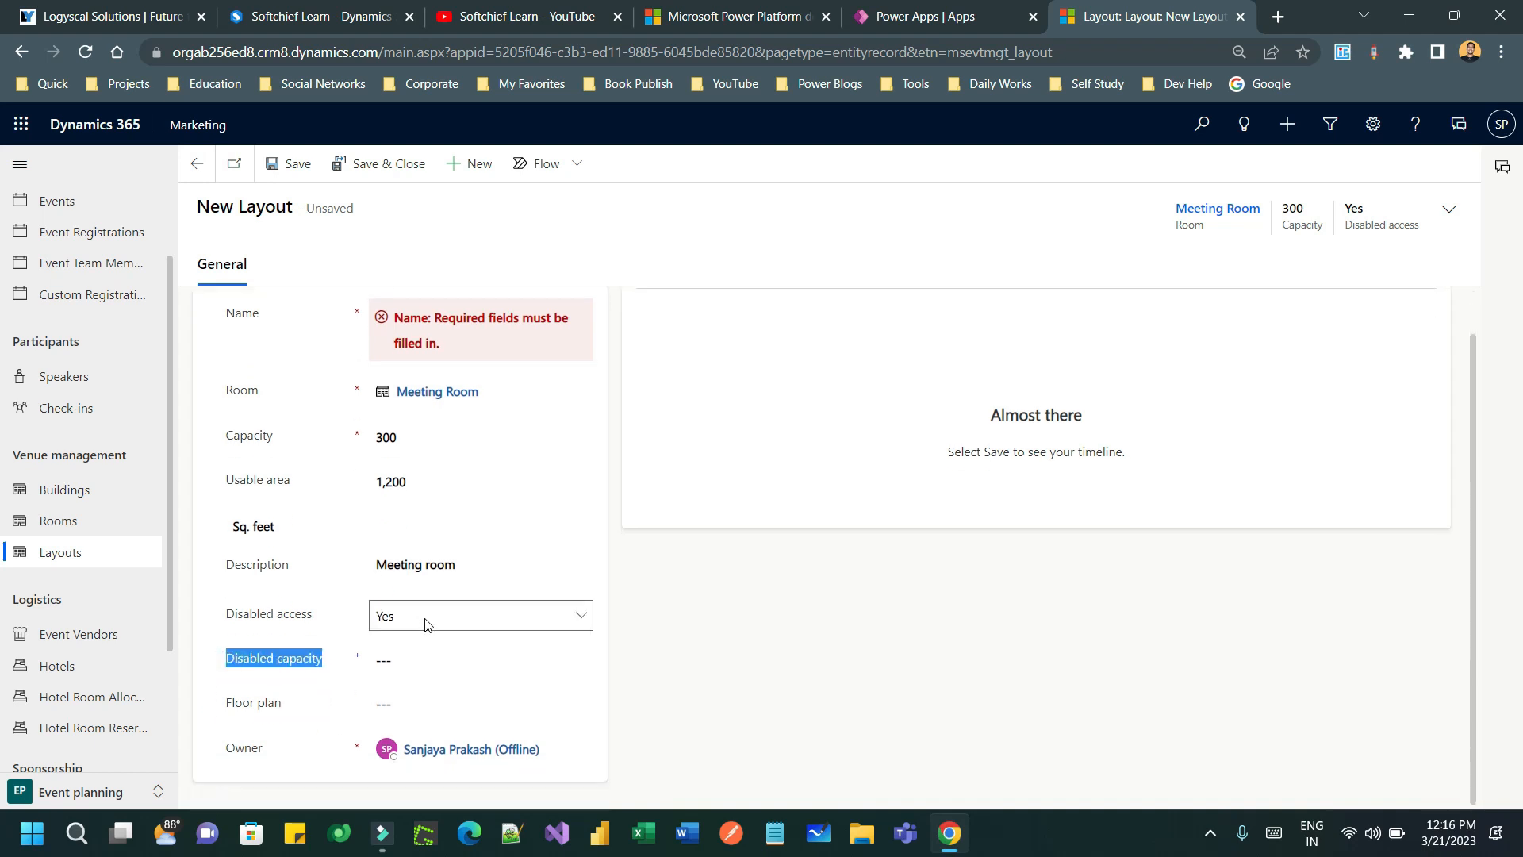
click(425, 624)
click(412, 670)
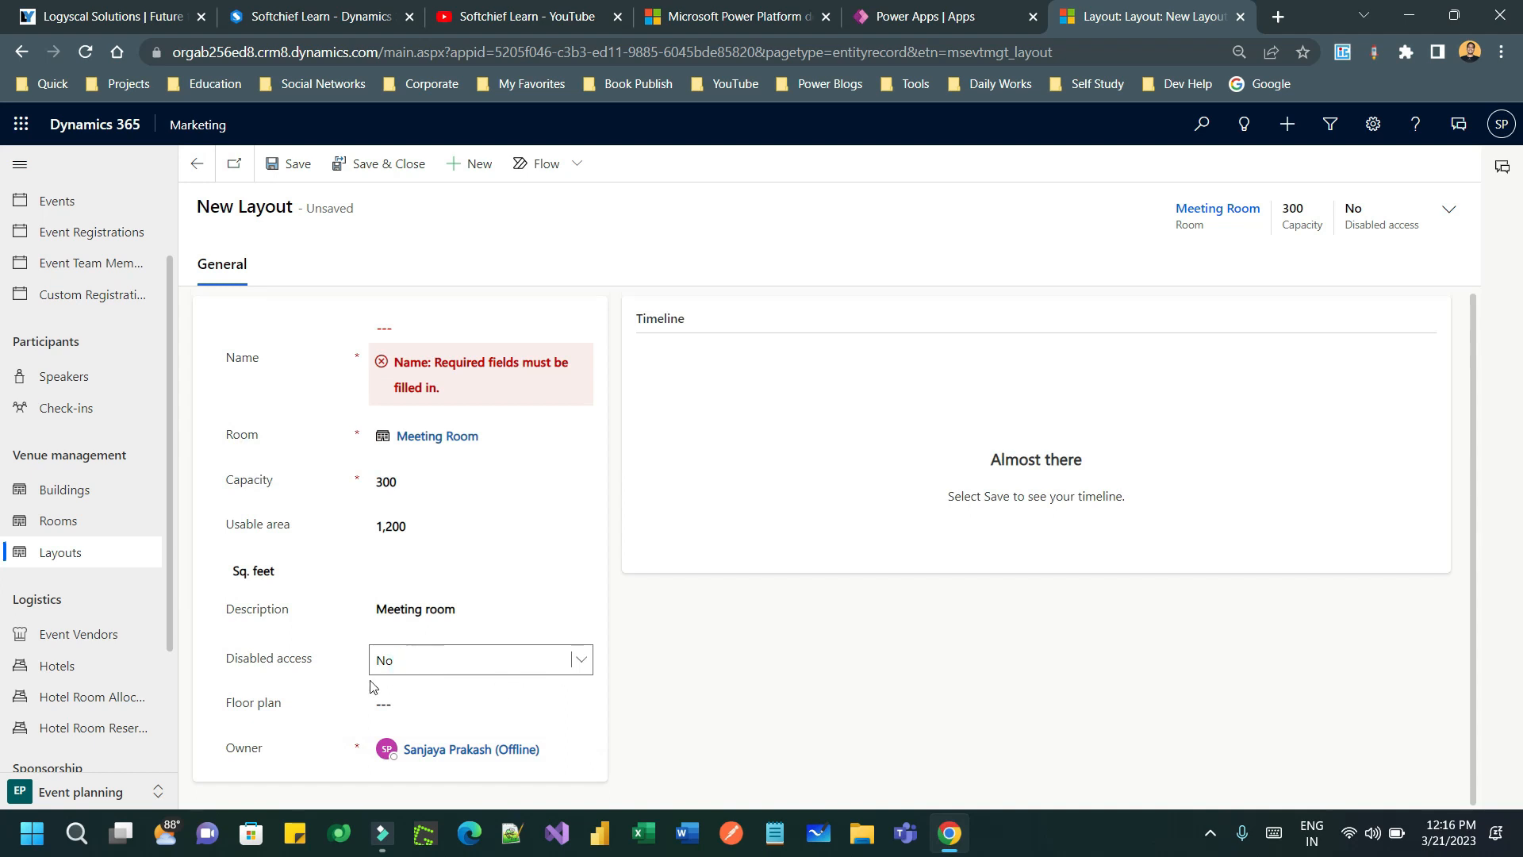
click(403, 669)
click(401, 697)
click(405, 653)
text(10)
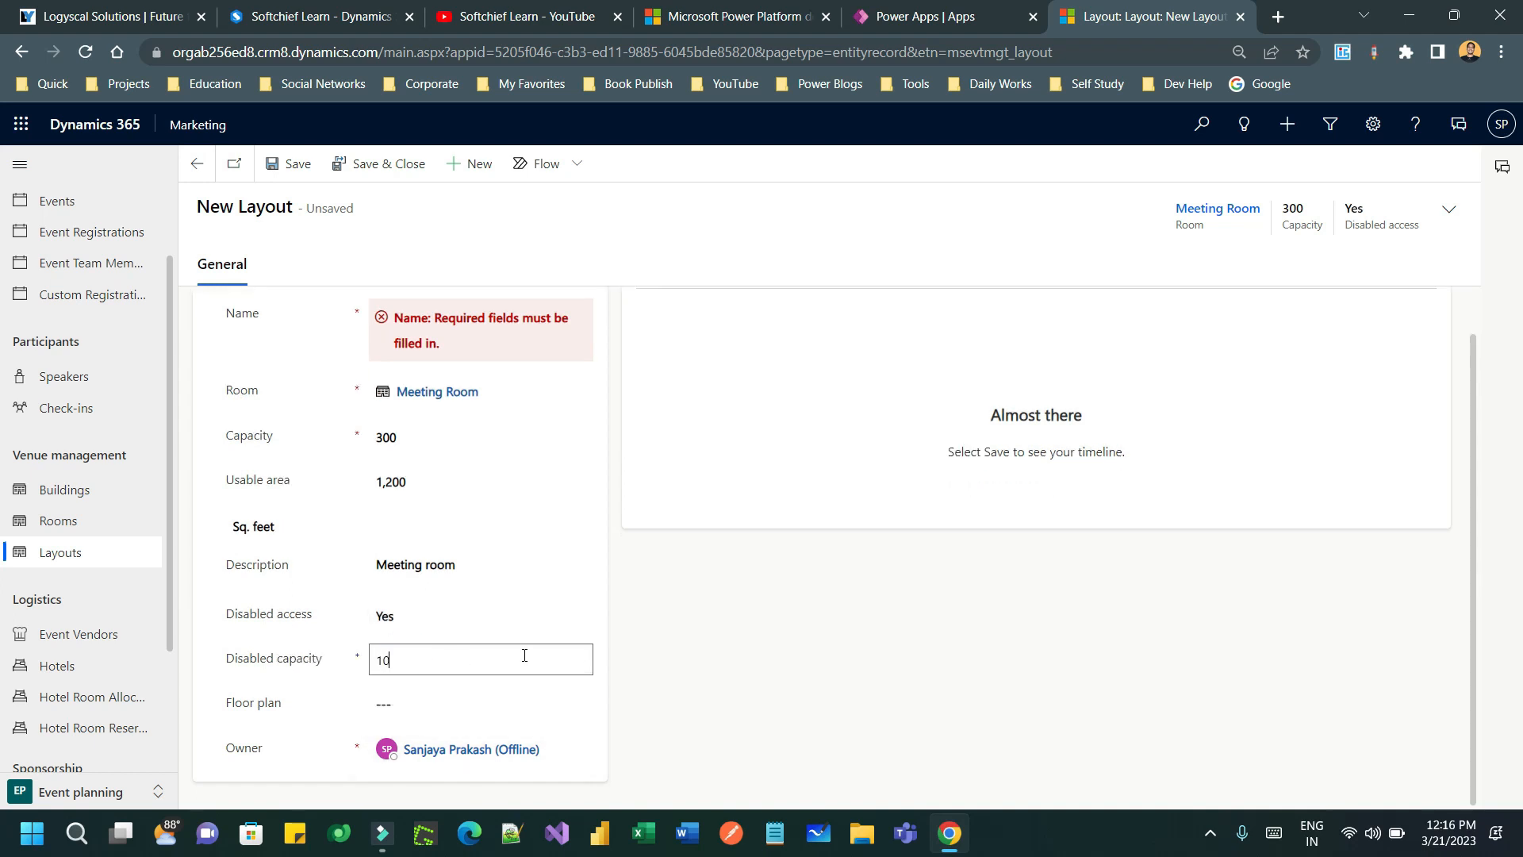
click(853, 629)
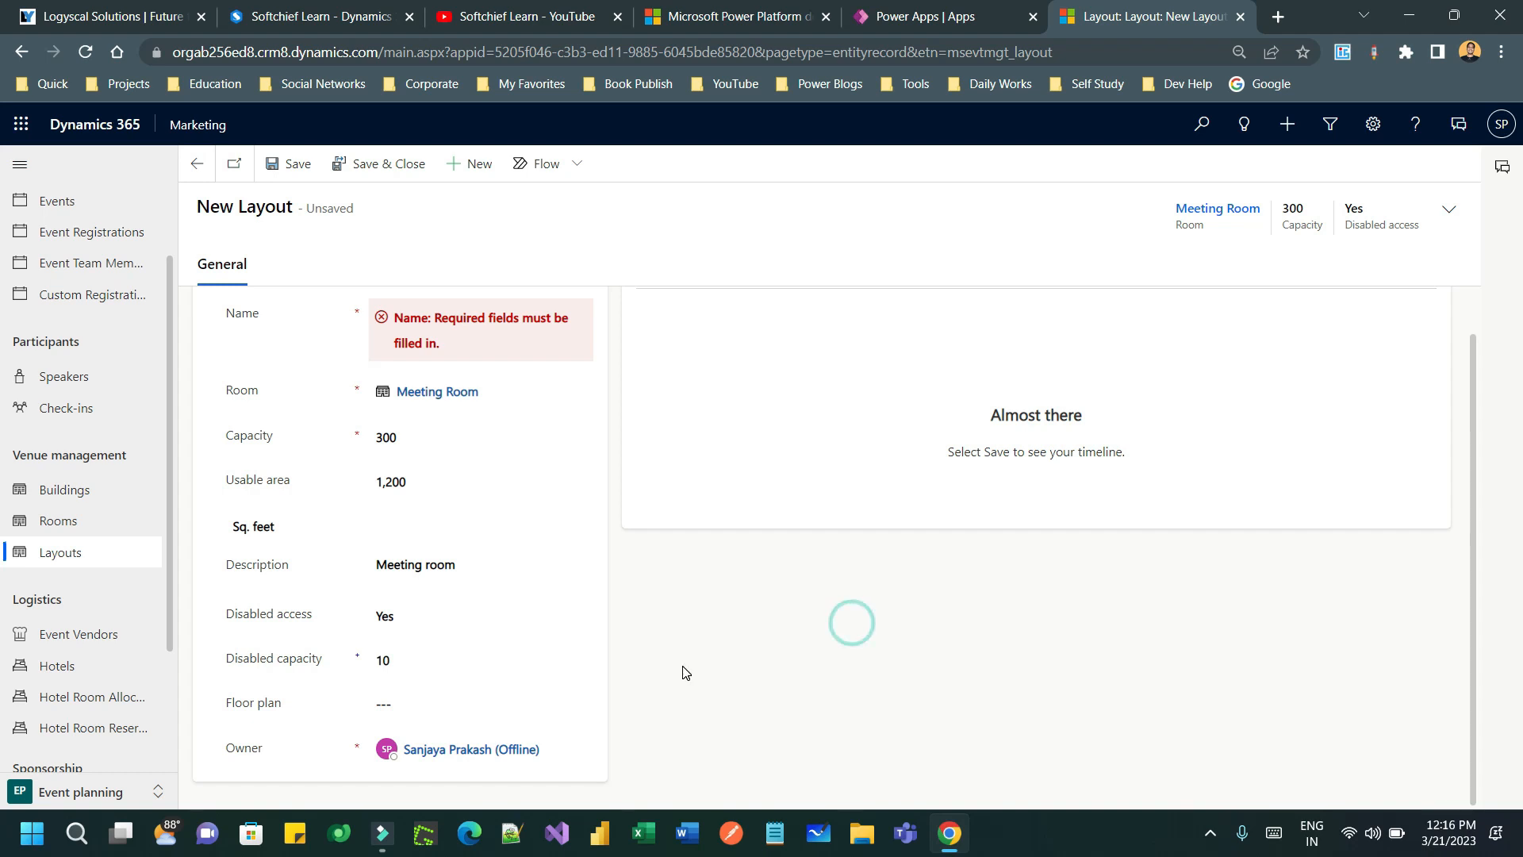
- Choose the U-shape floor plan and enter 'Meeting Room Layout' as the layout name
click(449, 702)
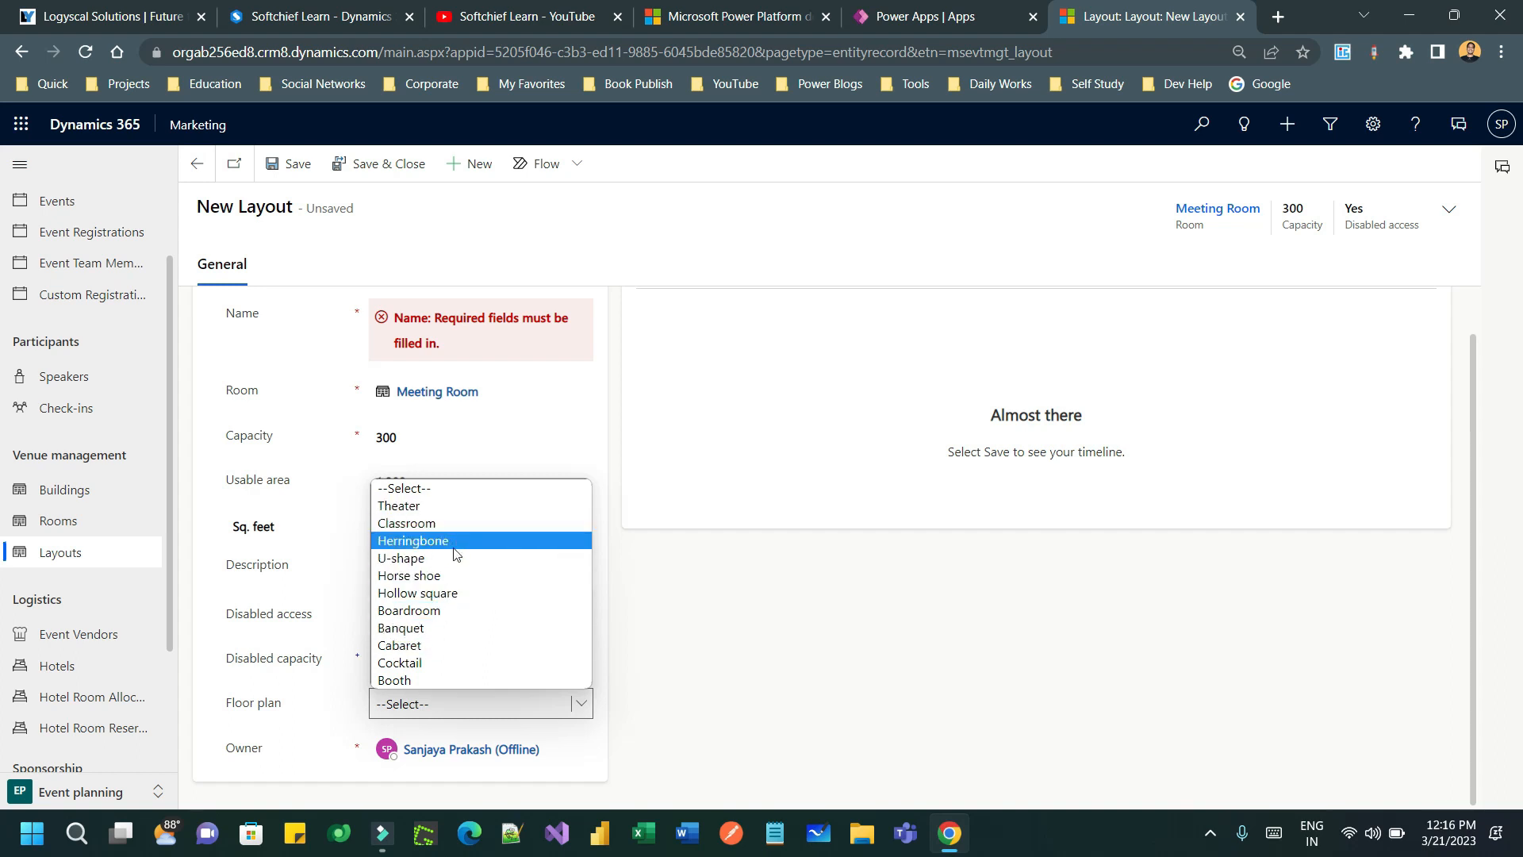
click(381, 560)
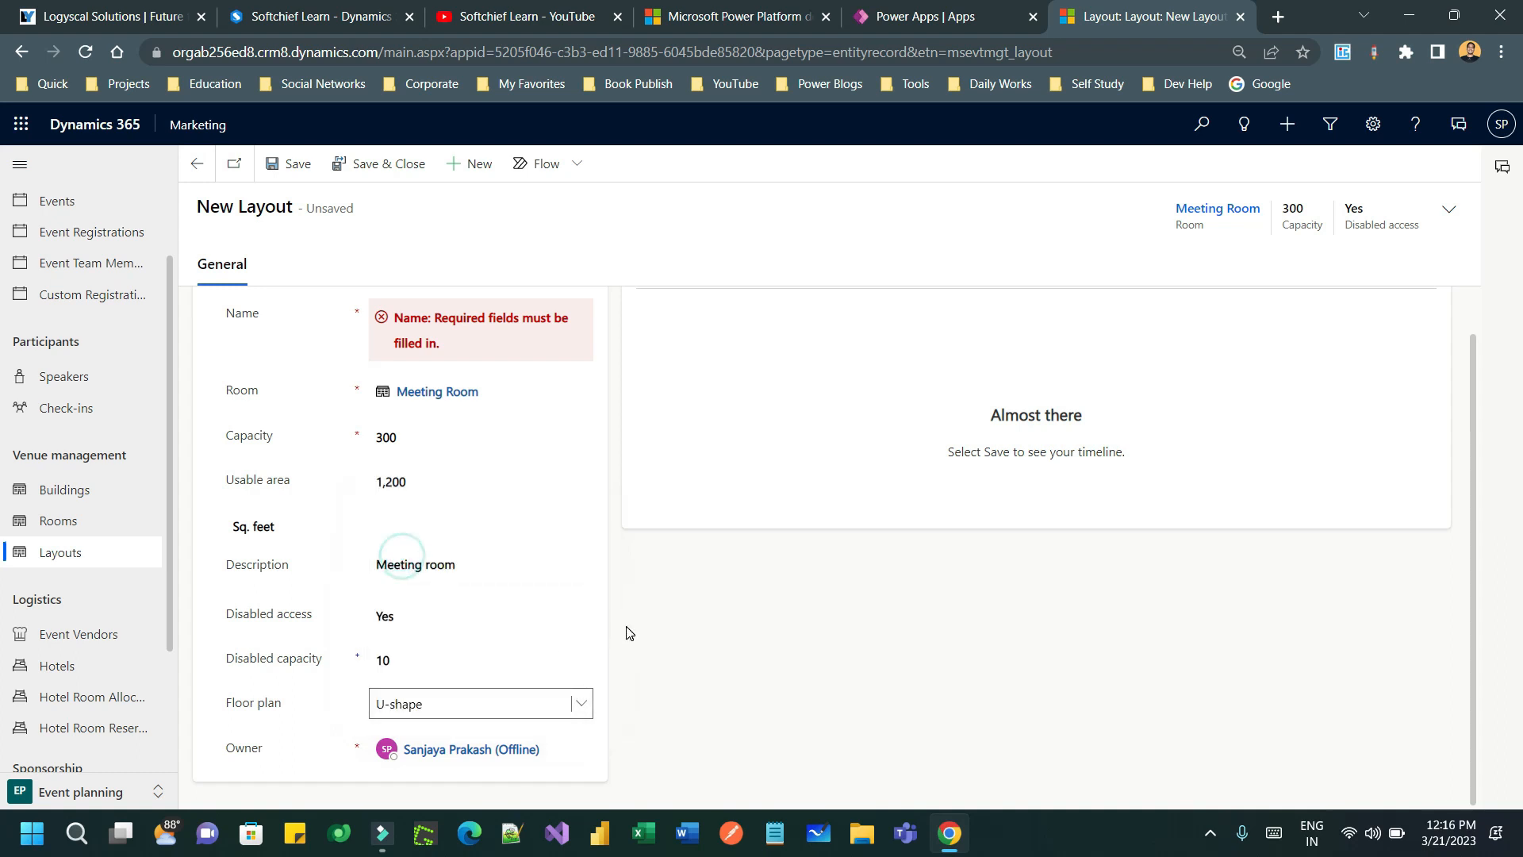
click(441, 701)
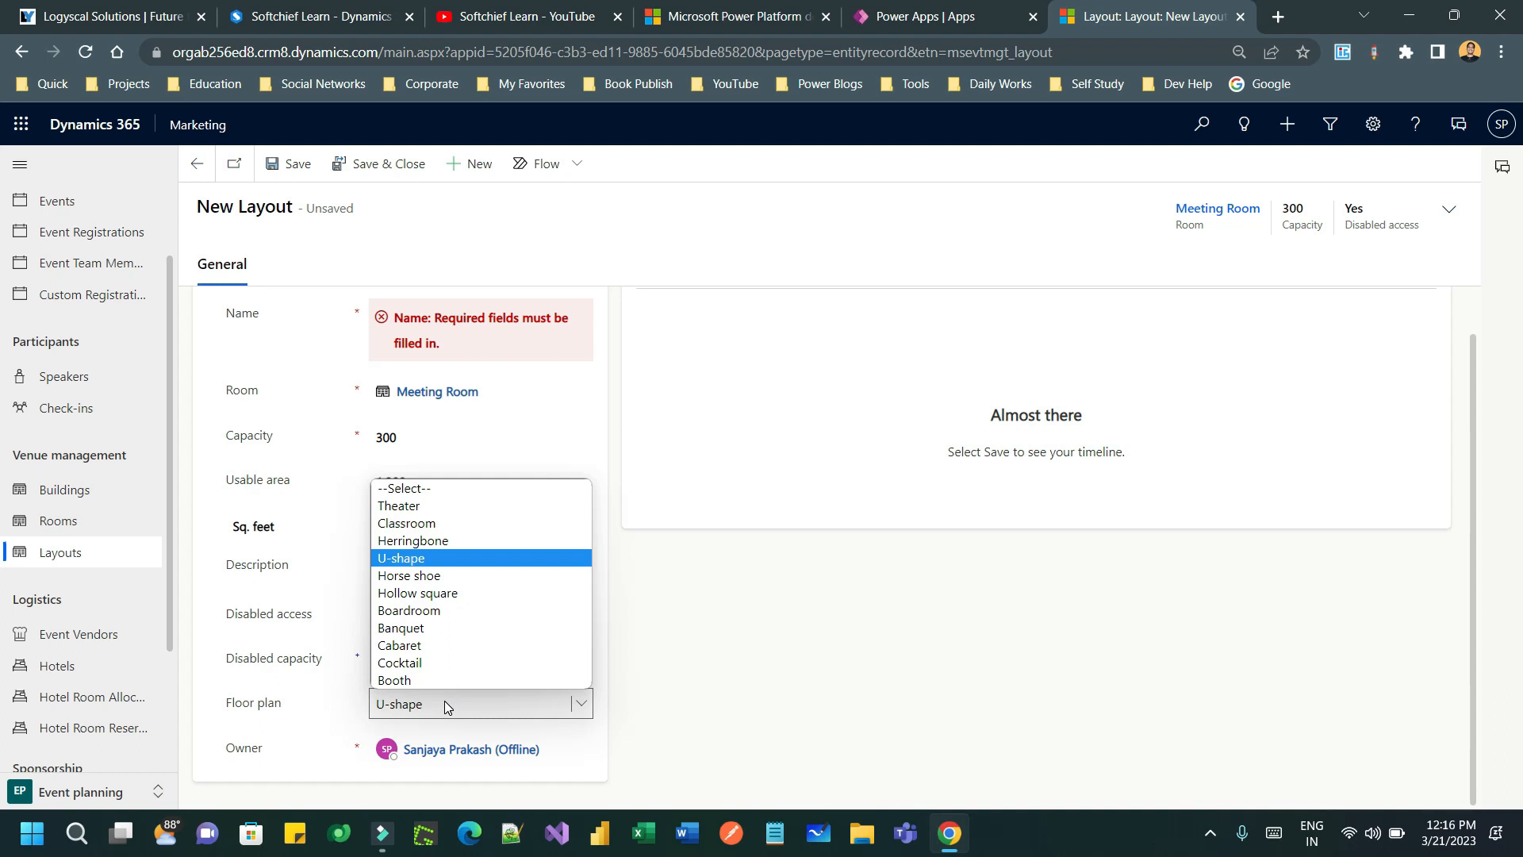
click(444, 701)
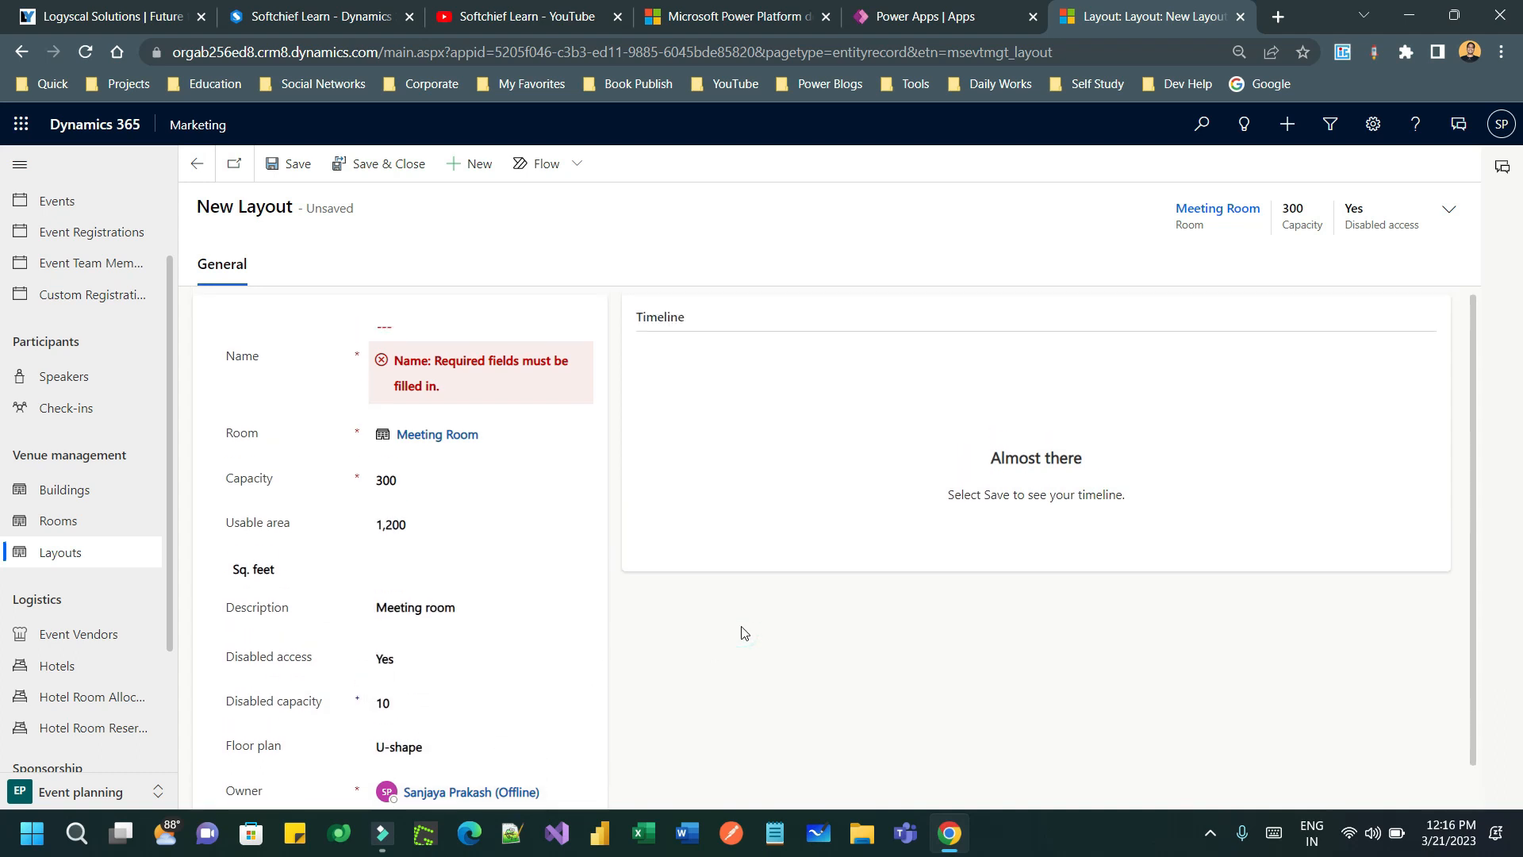
click(419, 343)
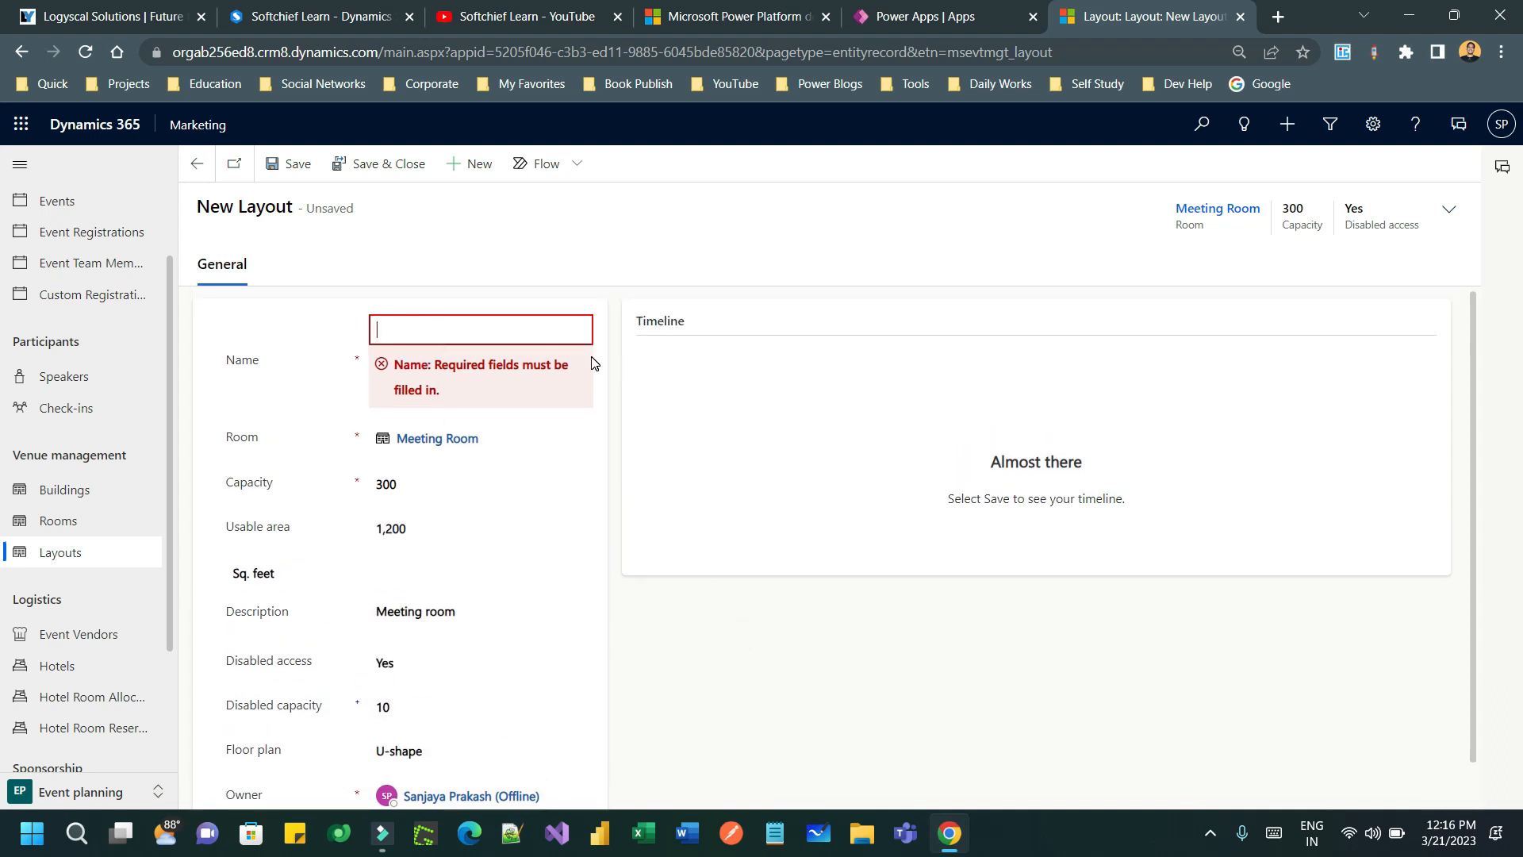
text(Meeting)
- Save the layout and open the Meeting Room record from the rooms list
click(940, 617)
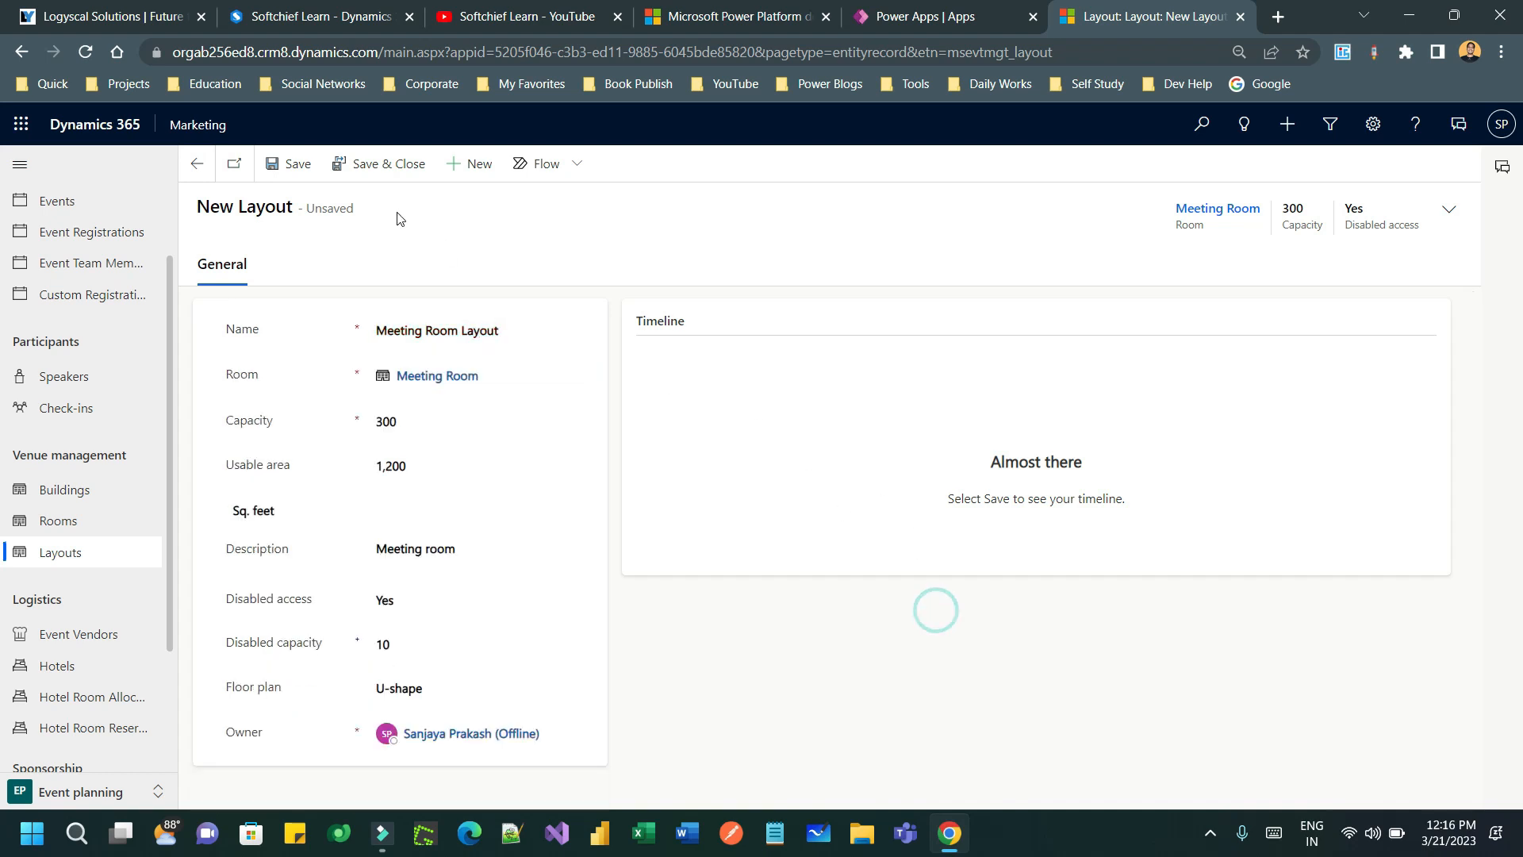
click(292, 163)
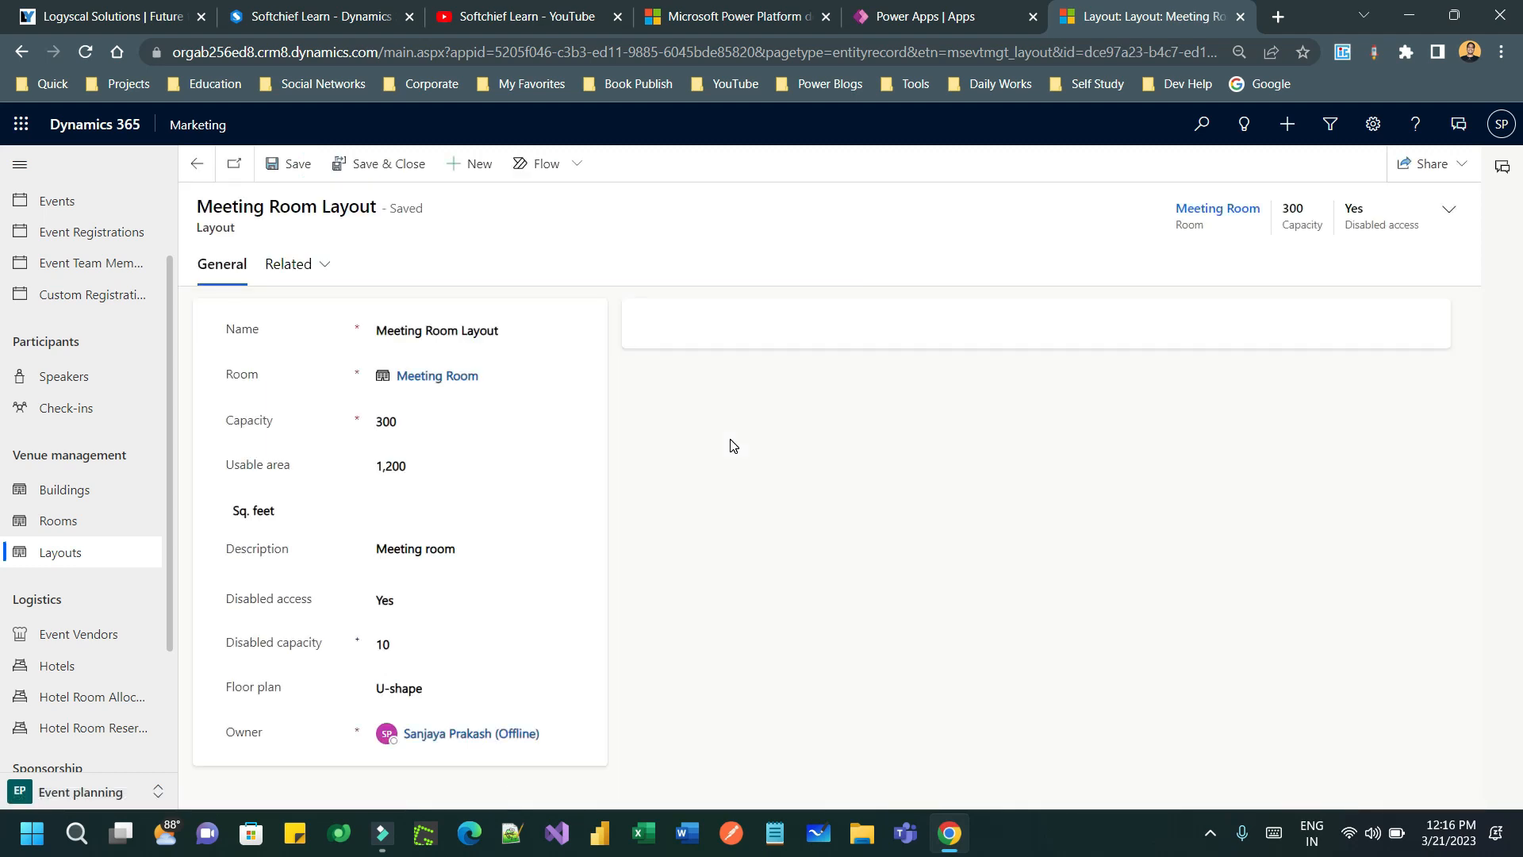
click(79, 525)
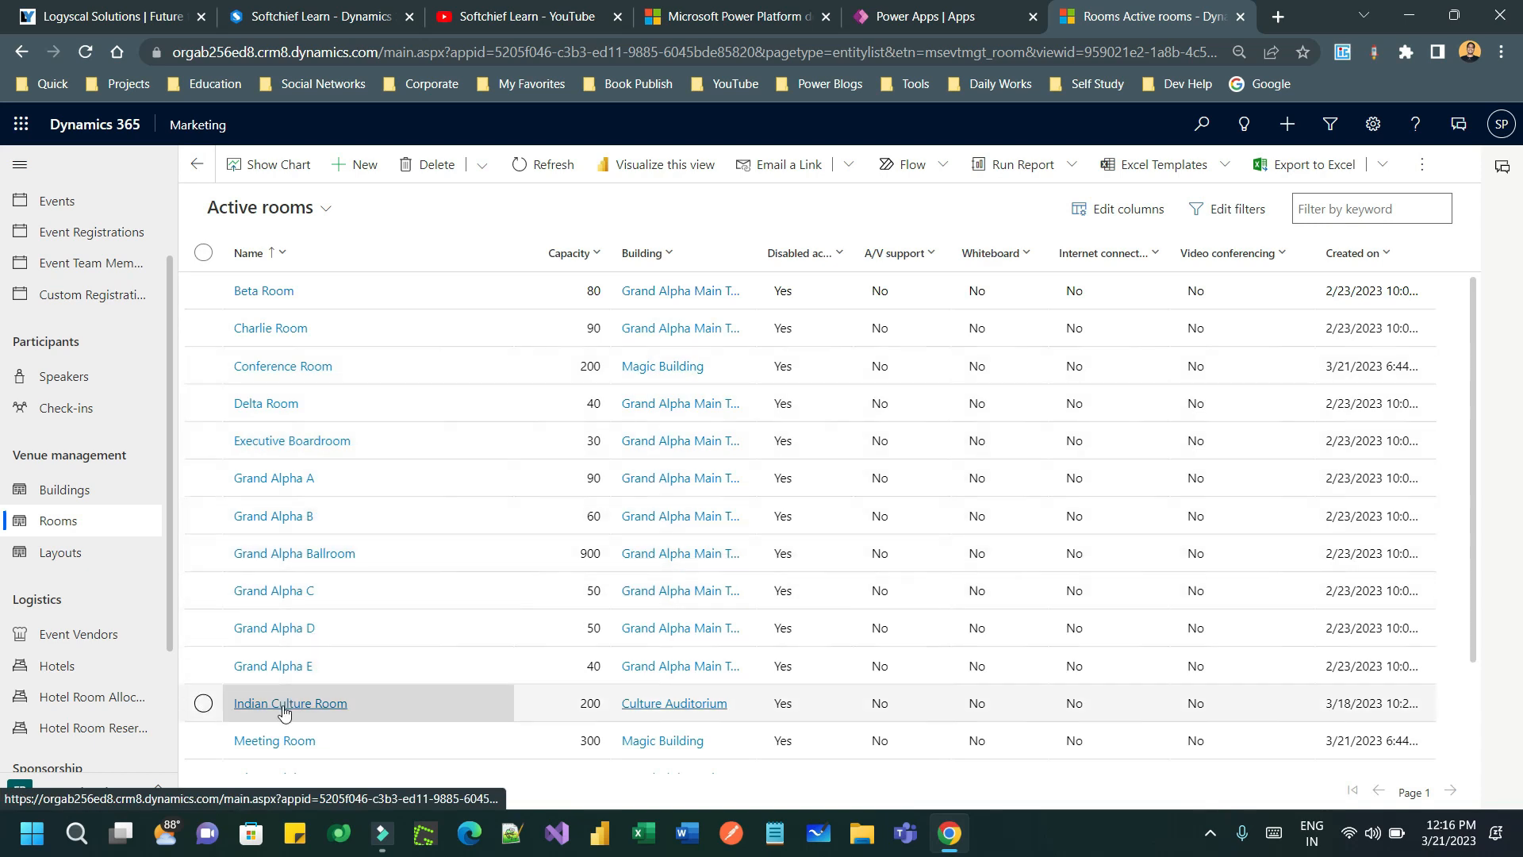
click(286, 746)
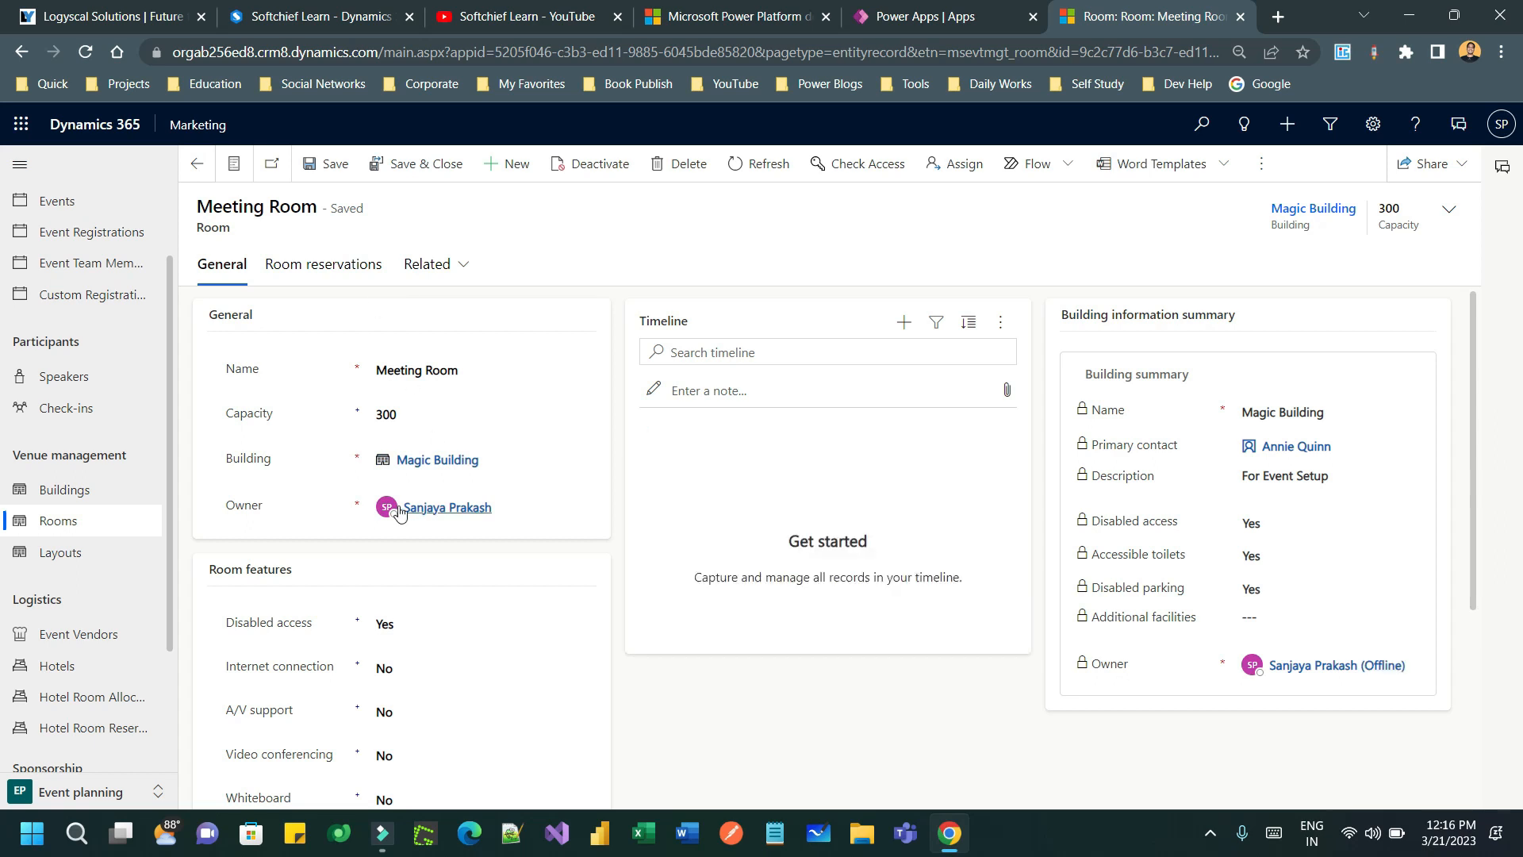
- Check the room's related records, then review the active layouts list with Meeting Room Layout
click(463, 268)
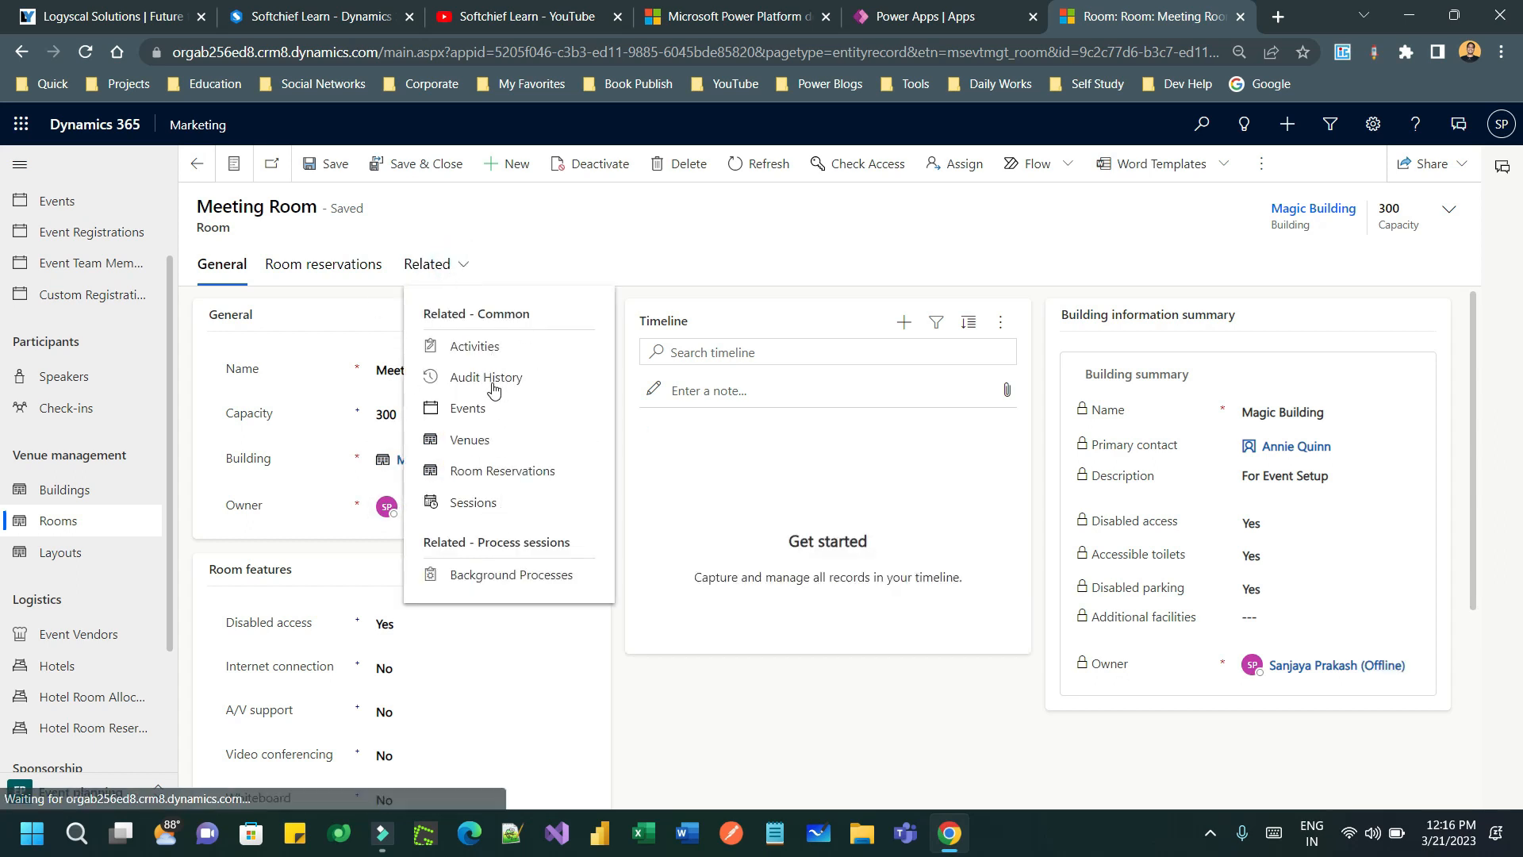
click(673, 695)
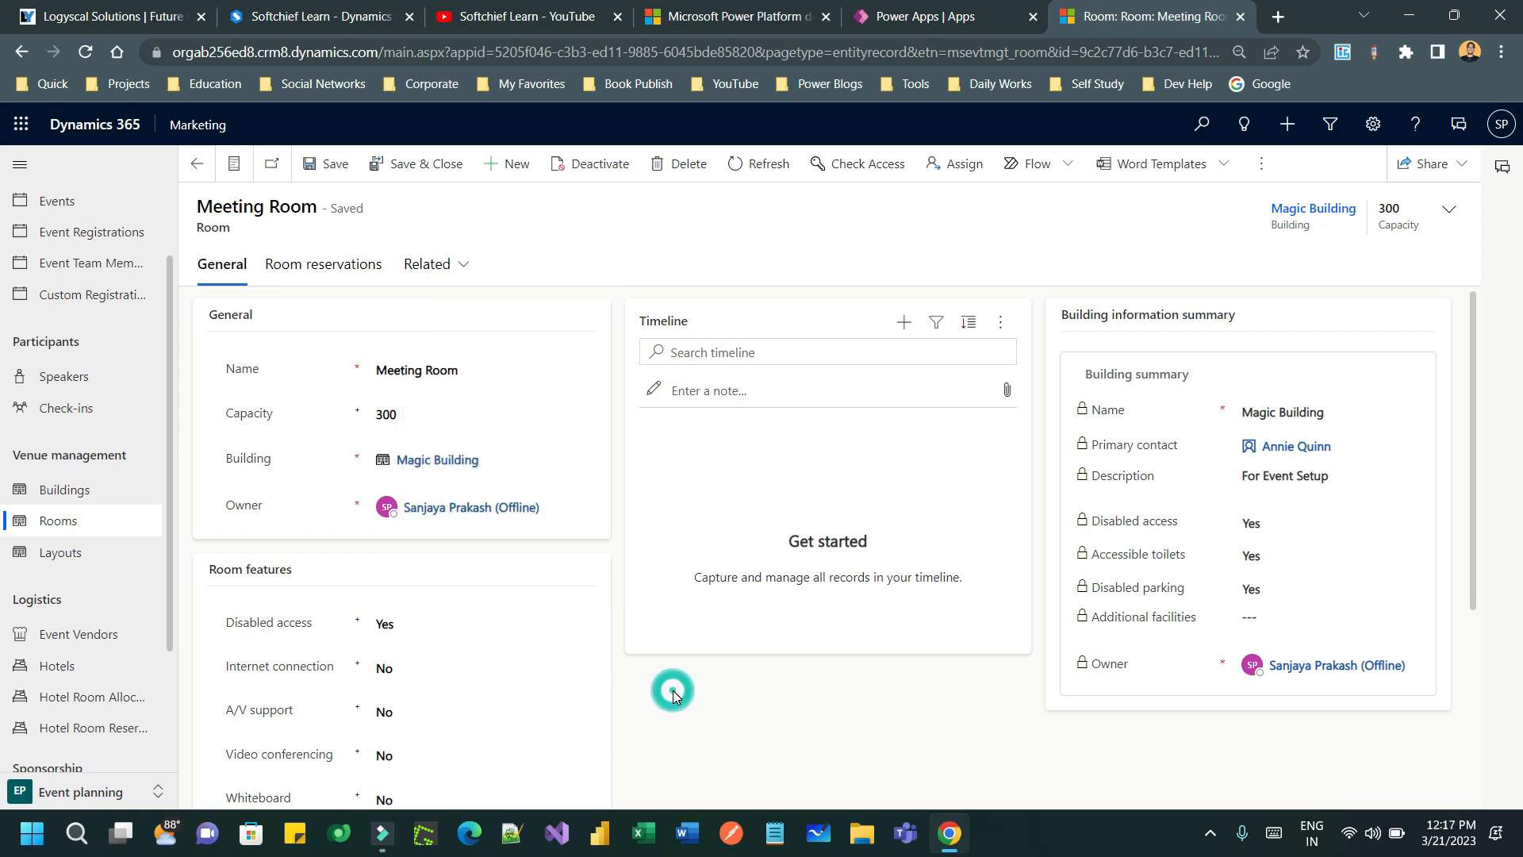
click(79, 553)
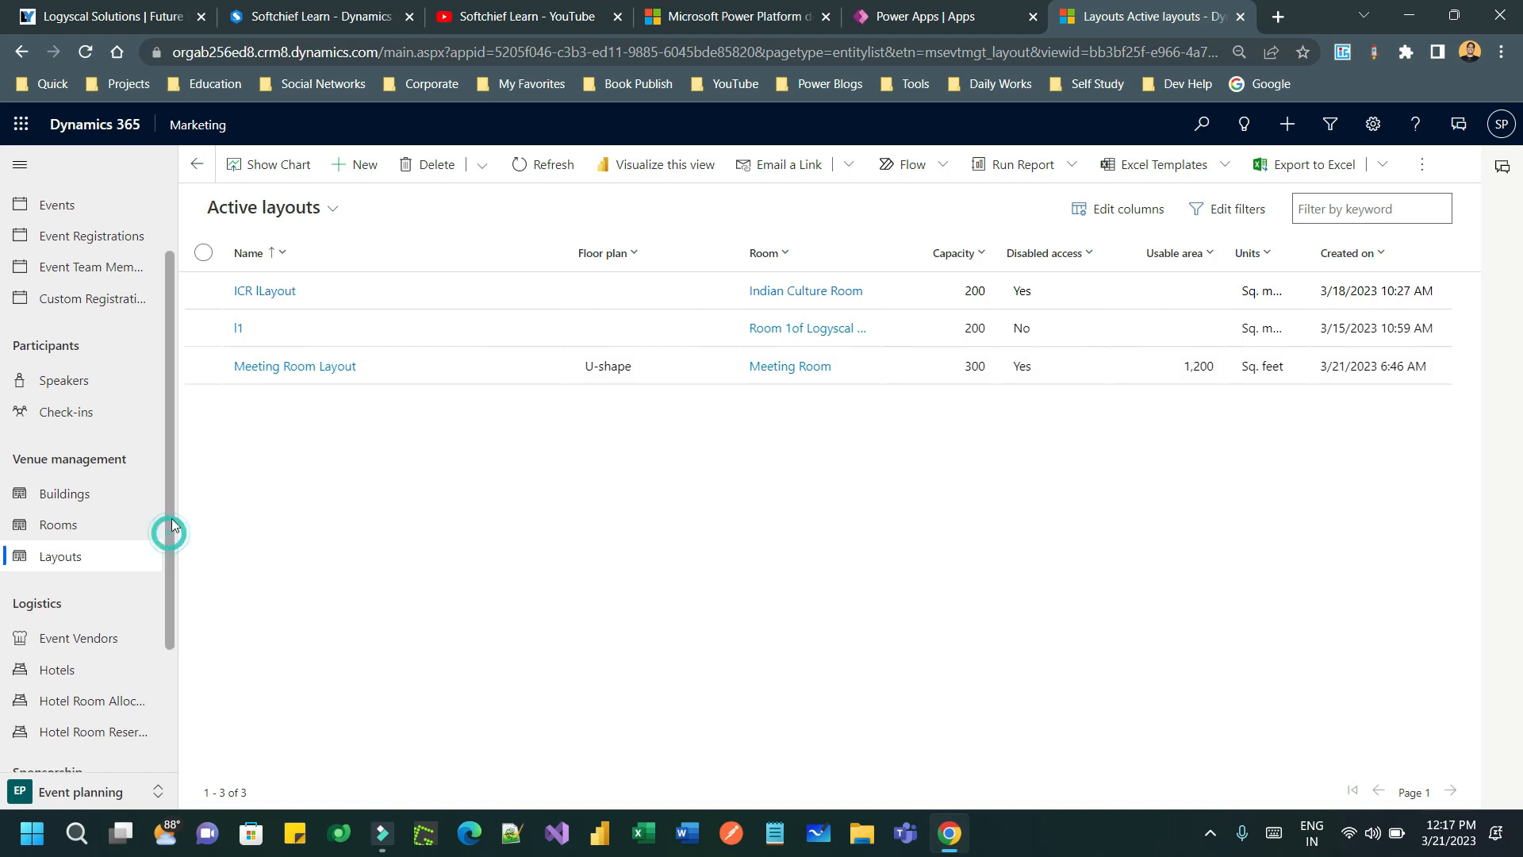
drag(169, 533, 174, 455)
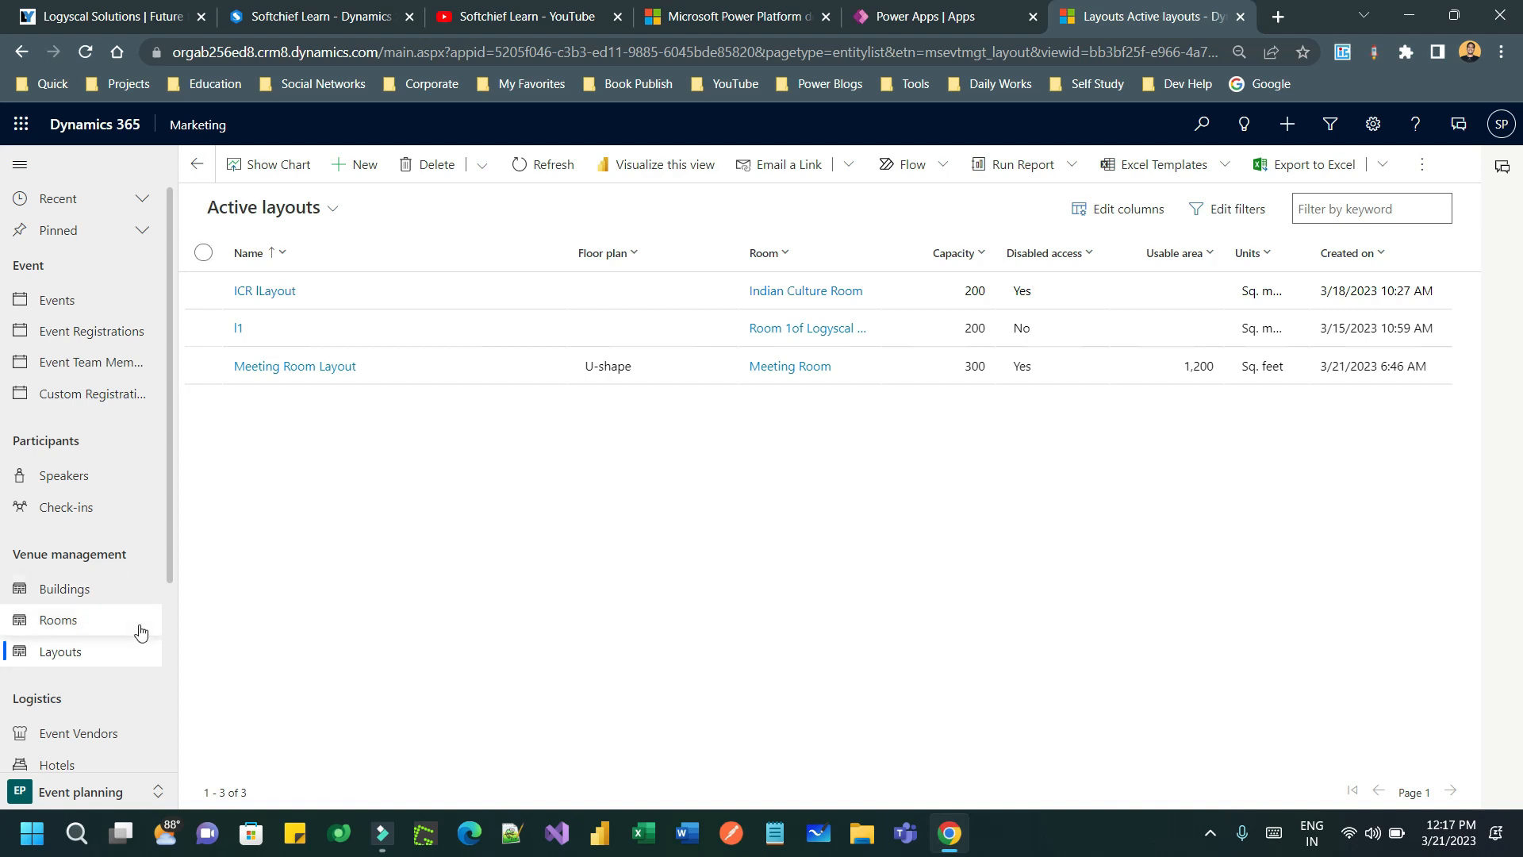
- Create a new event named 'Summer Fall Corporate Seminar'
click(102, 299)
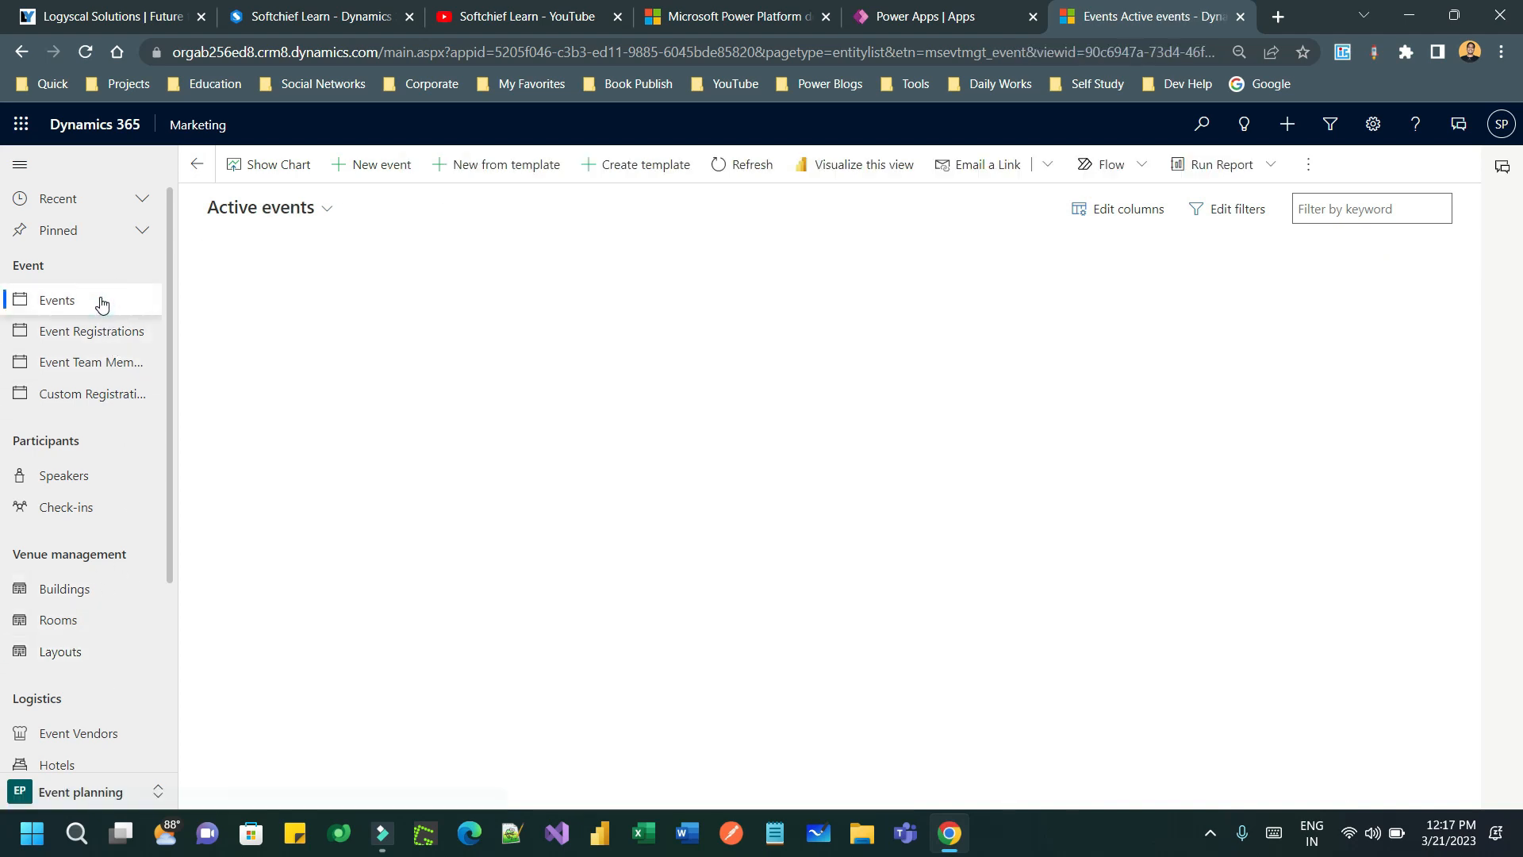
click(379, 167)
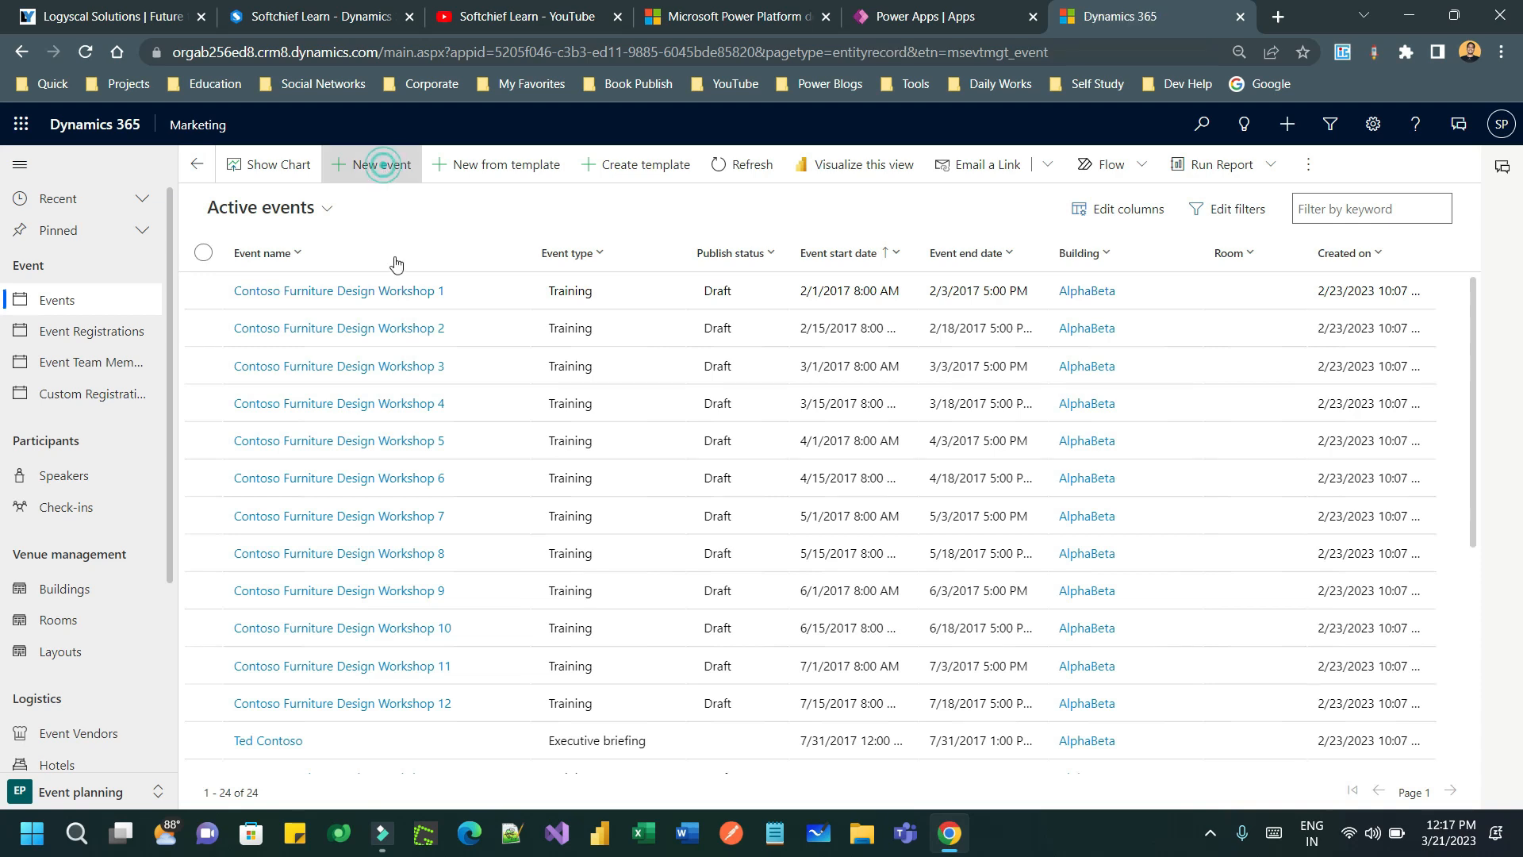
click(395, 367)
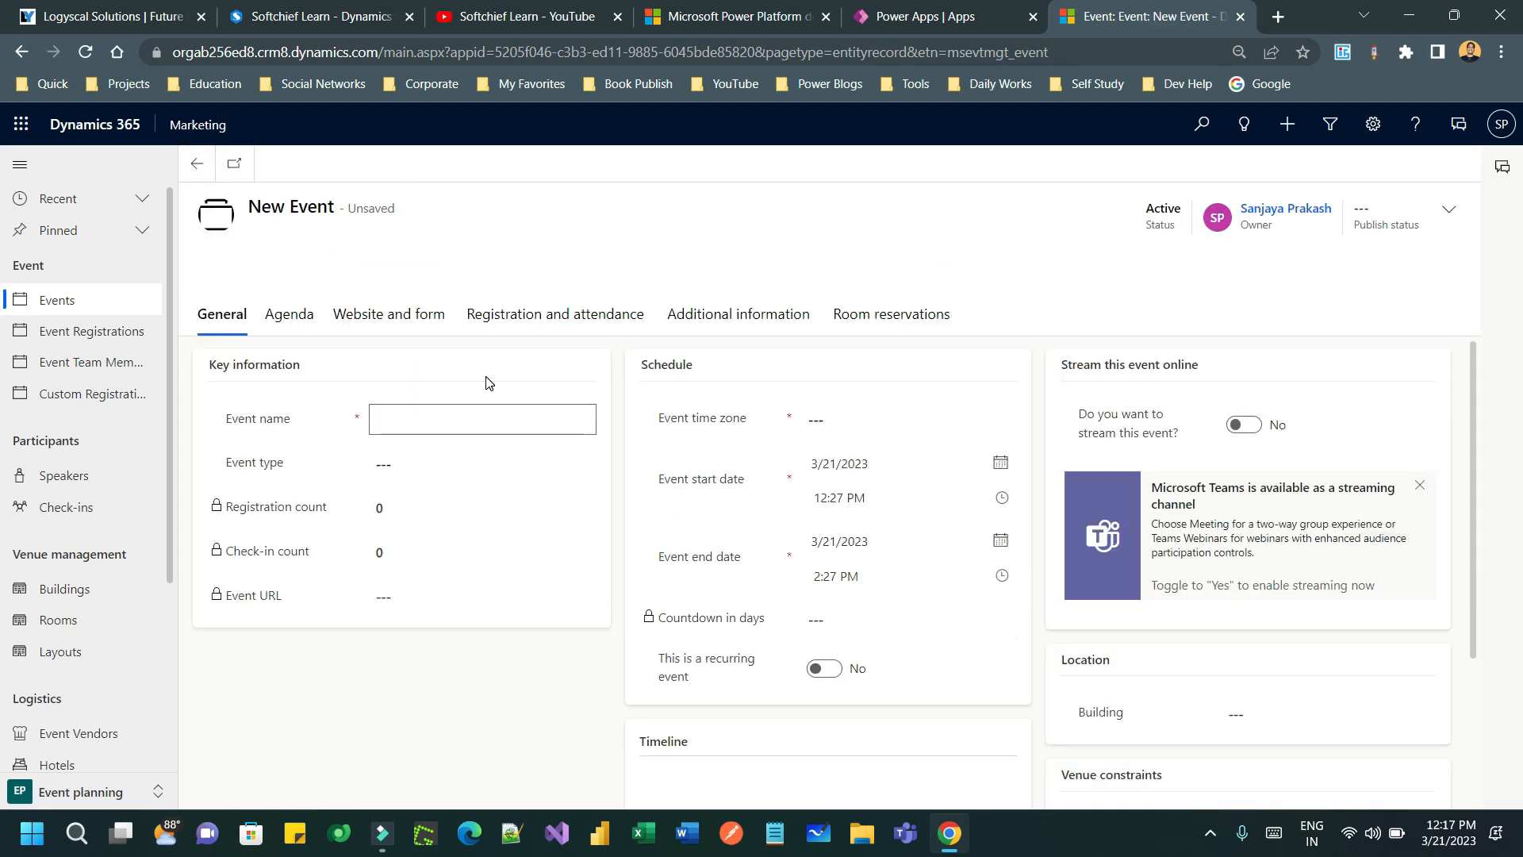
text(Summer Fall Corp)
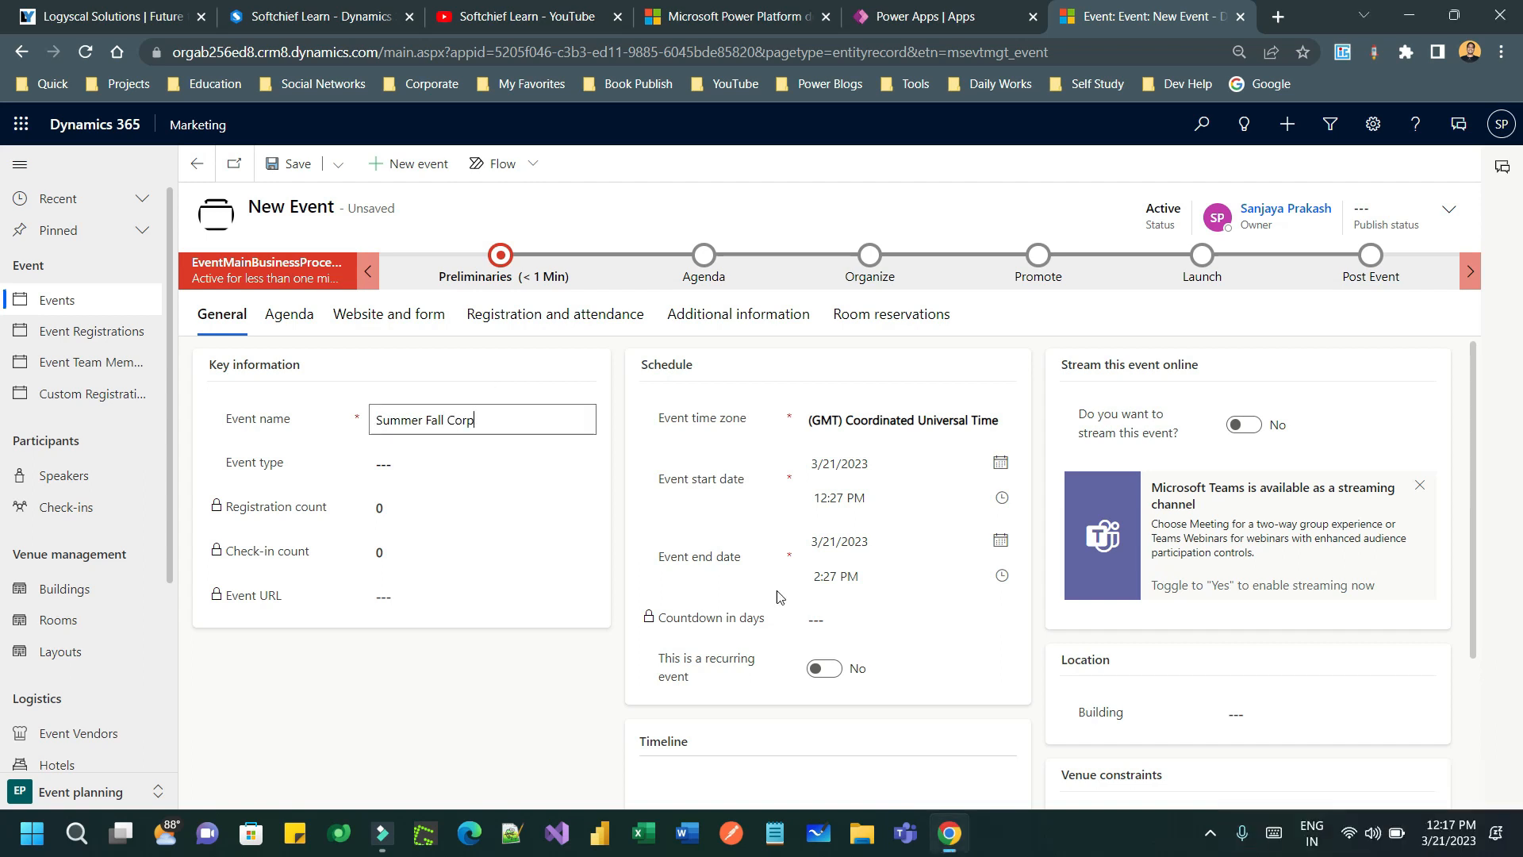
text(ORATE)
key(BackSpace)
key(BackSpace)
key(BackSpace)
key(BackSpace)
key(BackSpace)
key(BackSpace)
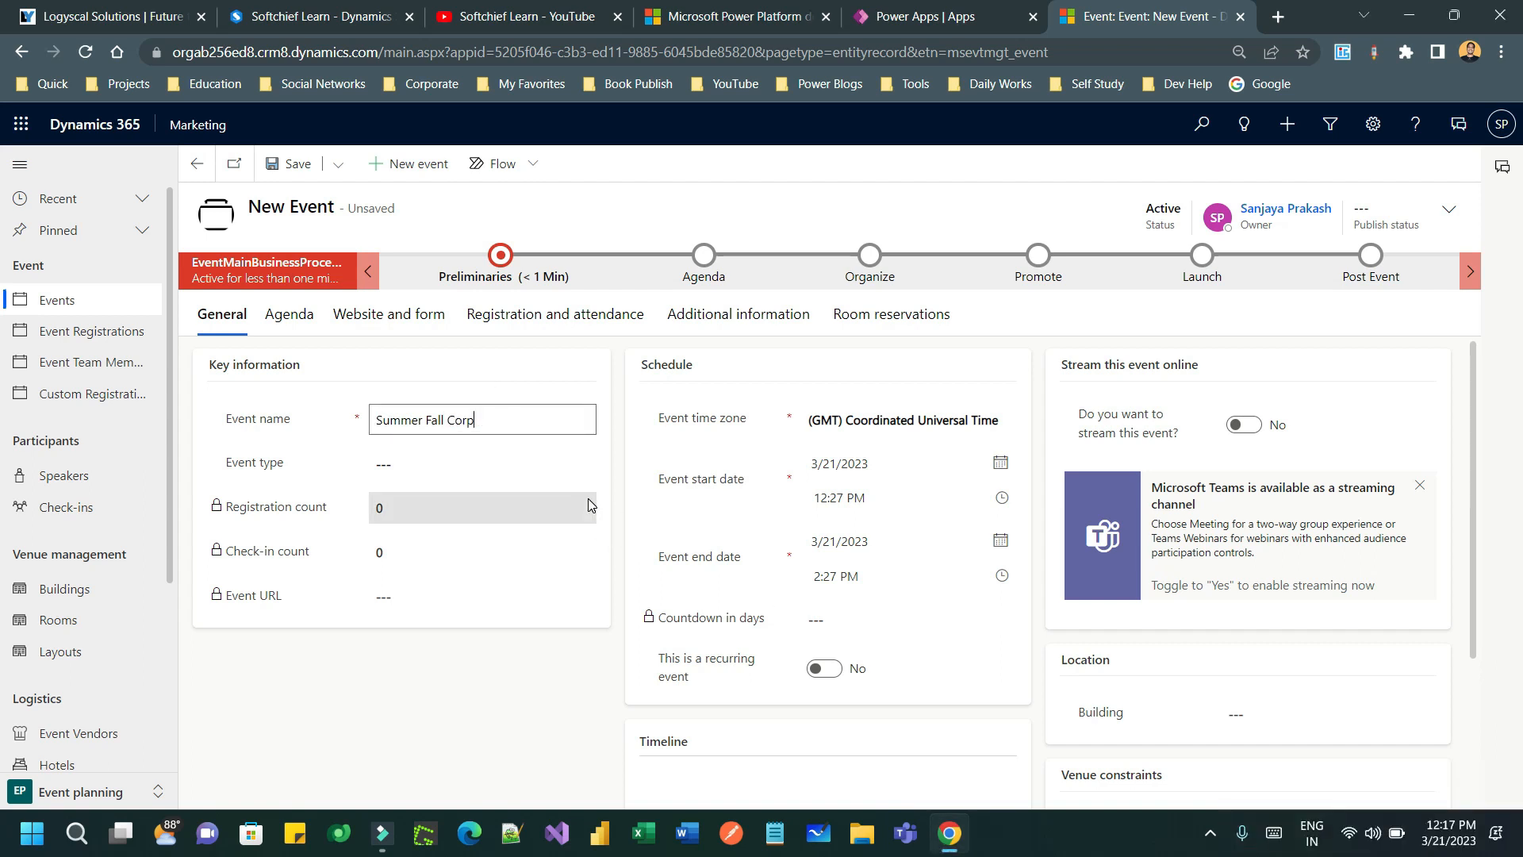
text(orate Seminar)
- Set the event type to Conference
click(469, 463)
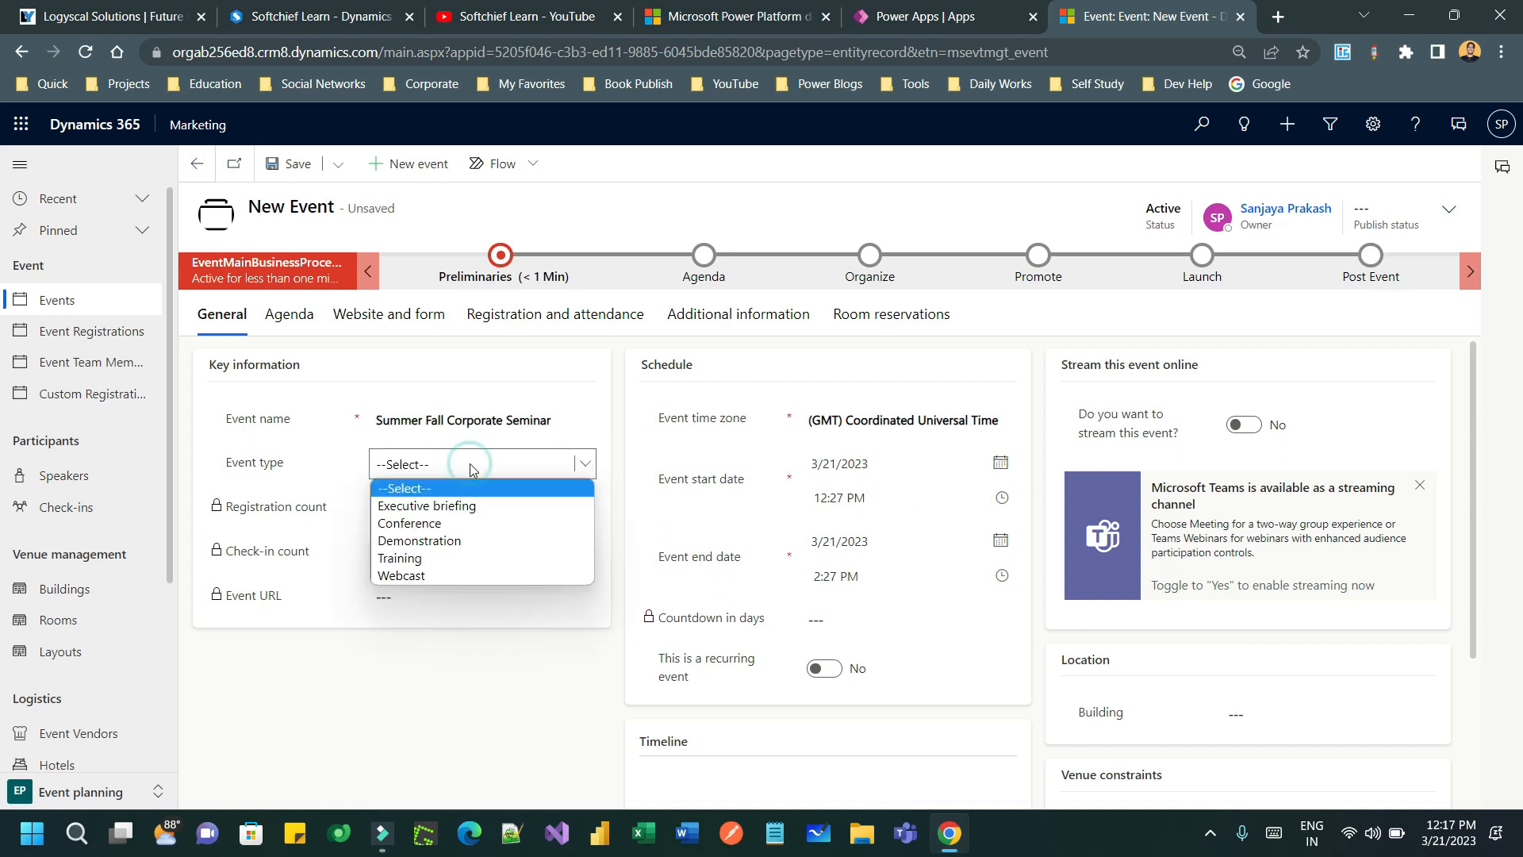
click(458, 523)
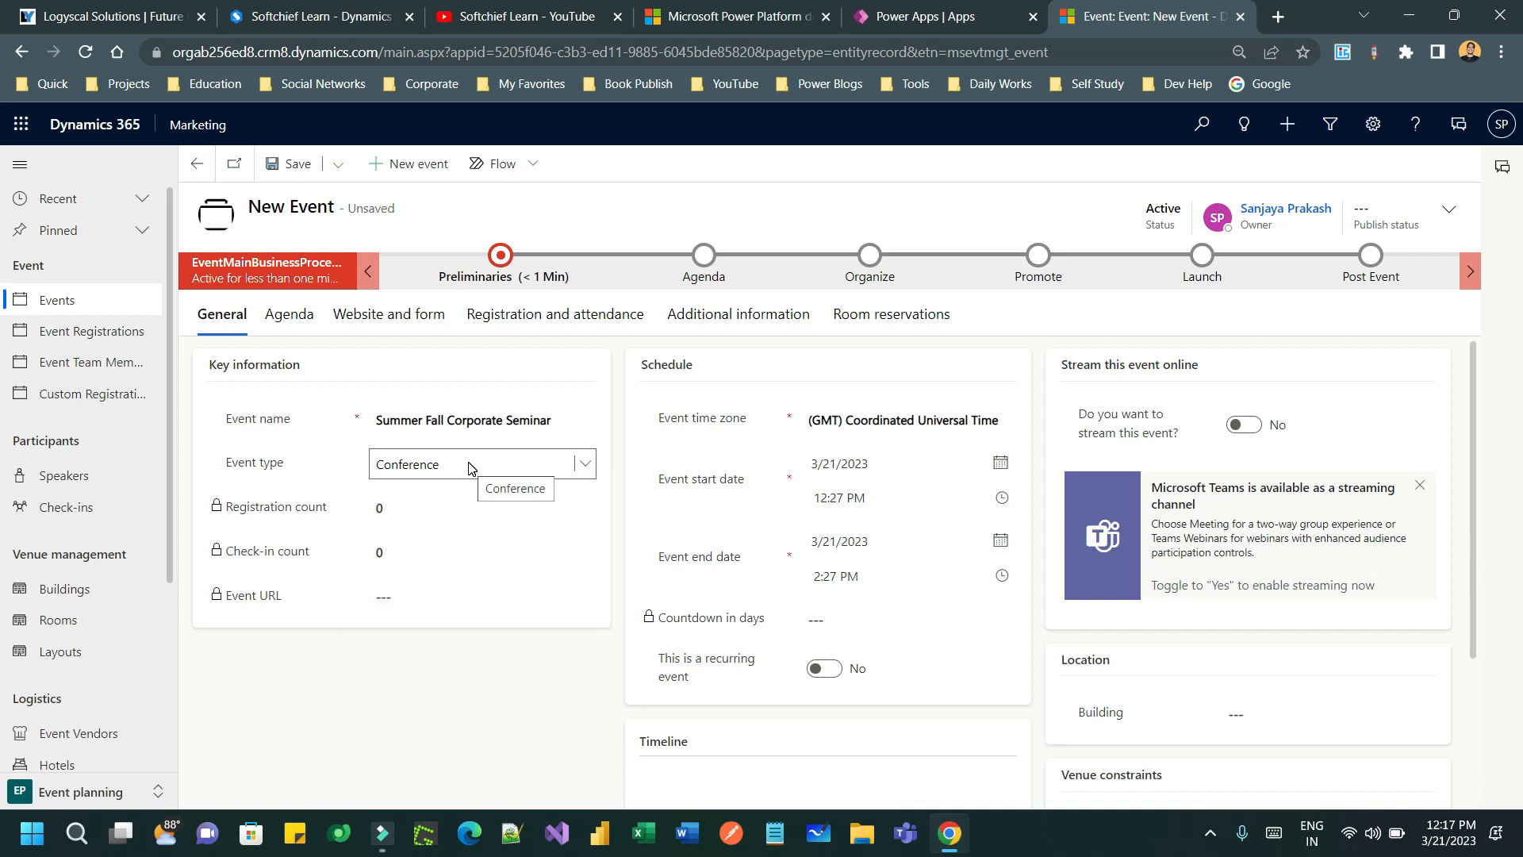
drag(238, 508, 350, 515)
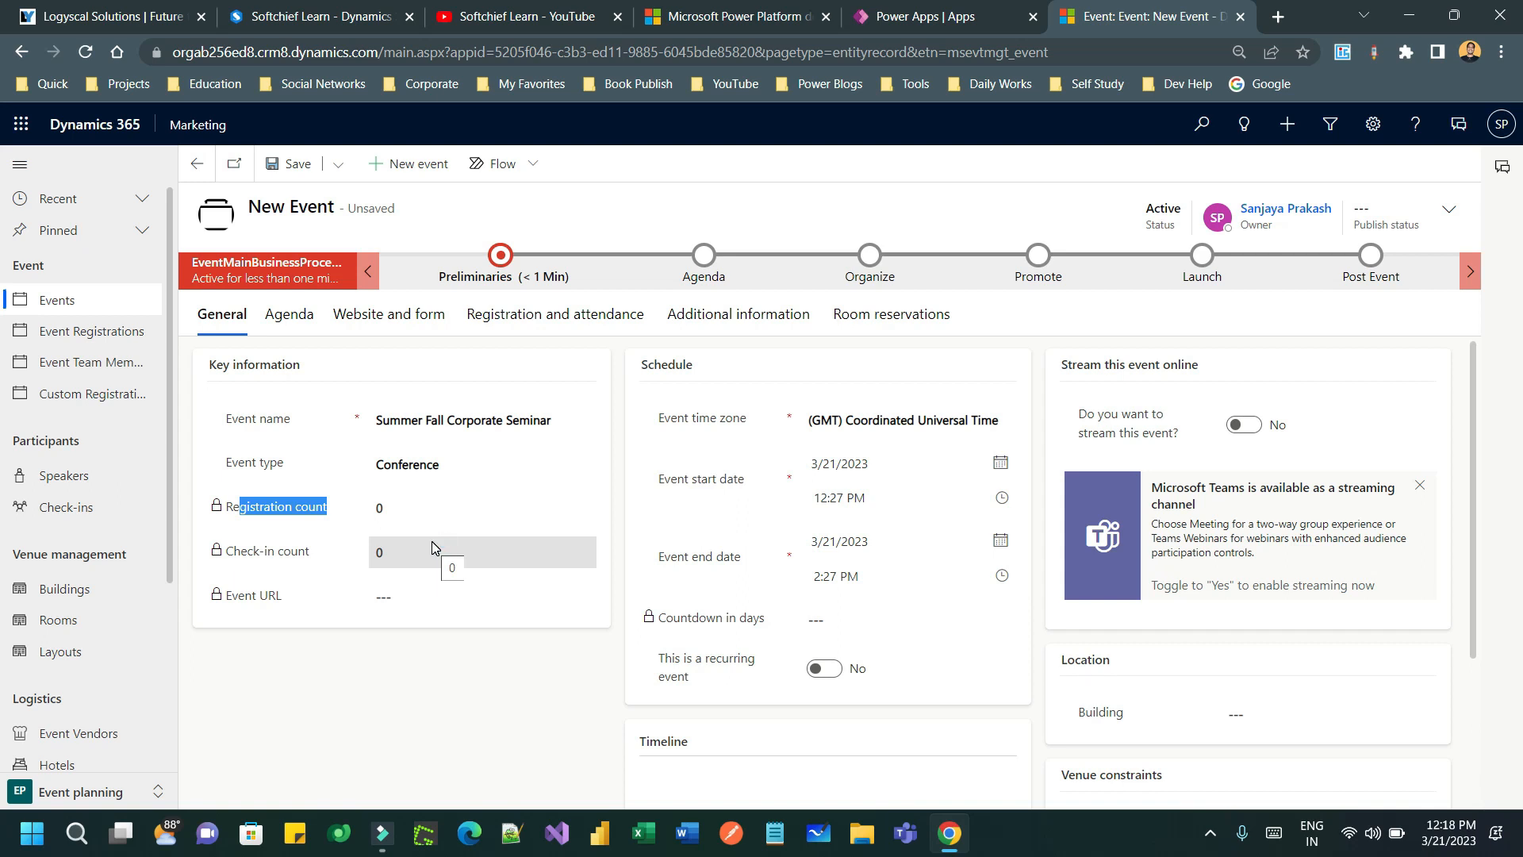
- Set the event time zone to GMT+05:30 Chennai, Kolkata, Mumbai, New Delhi
click(432, 597)
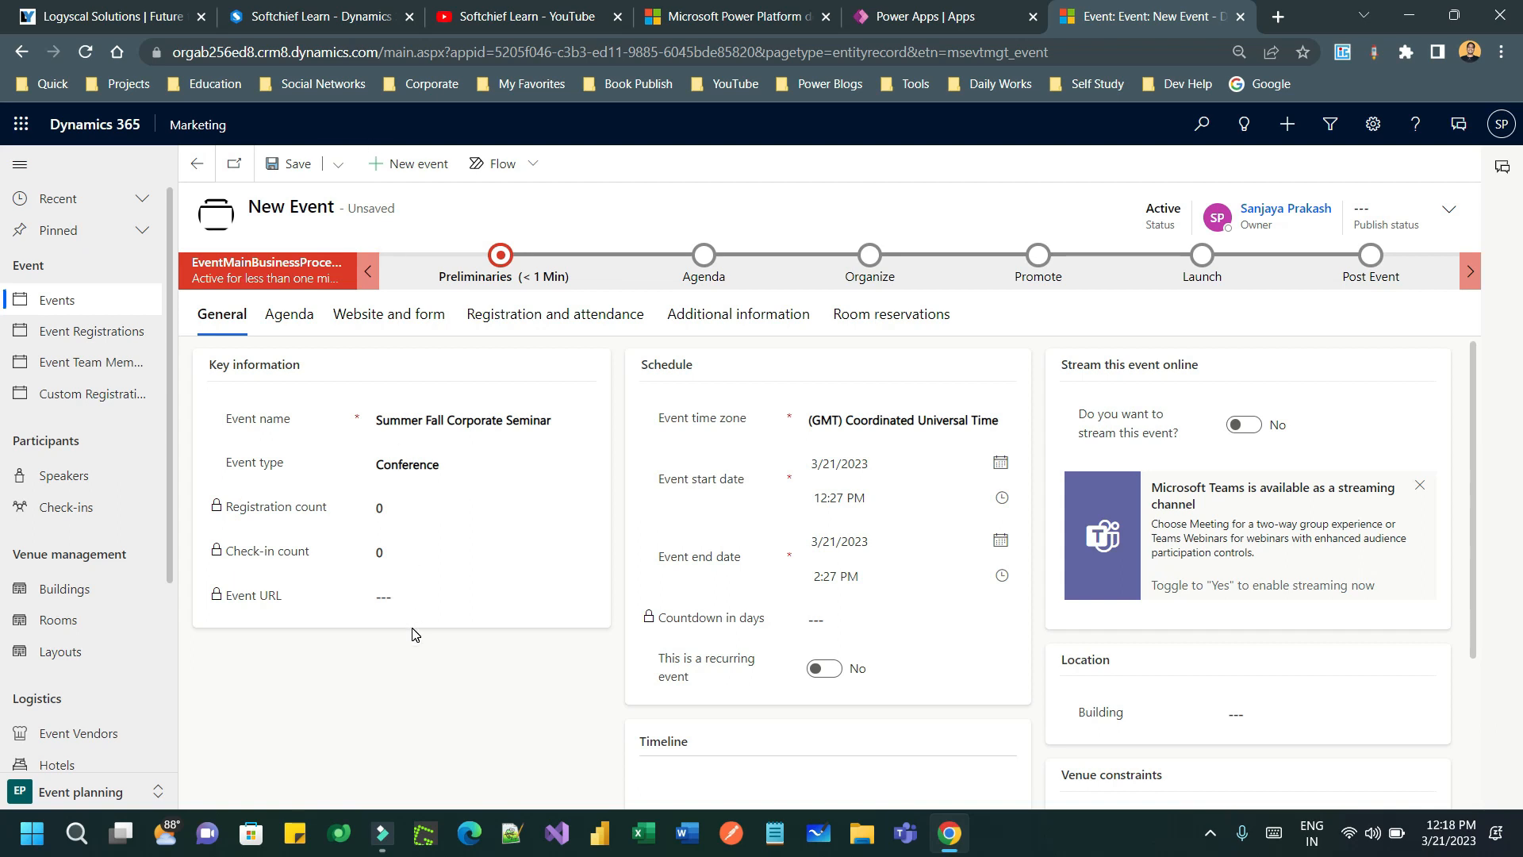
click(739, 417)
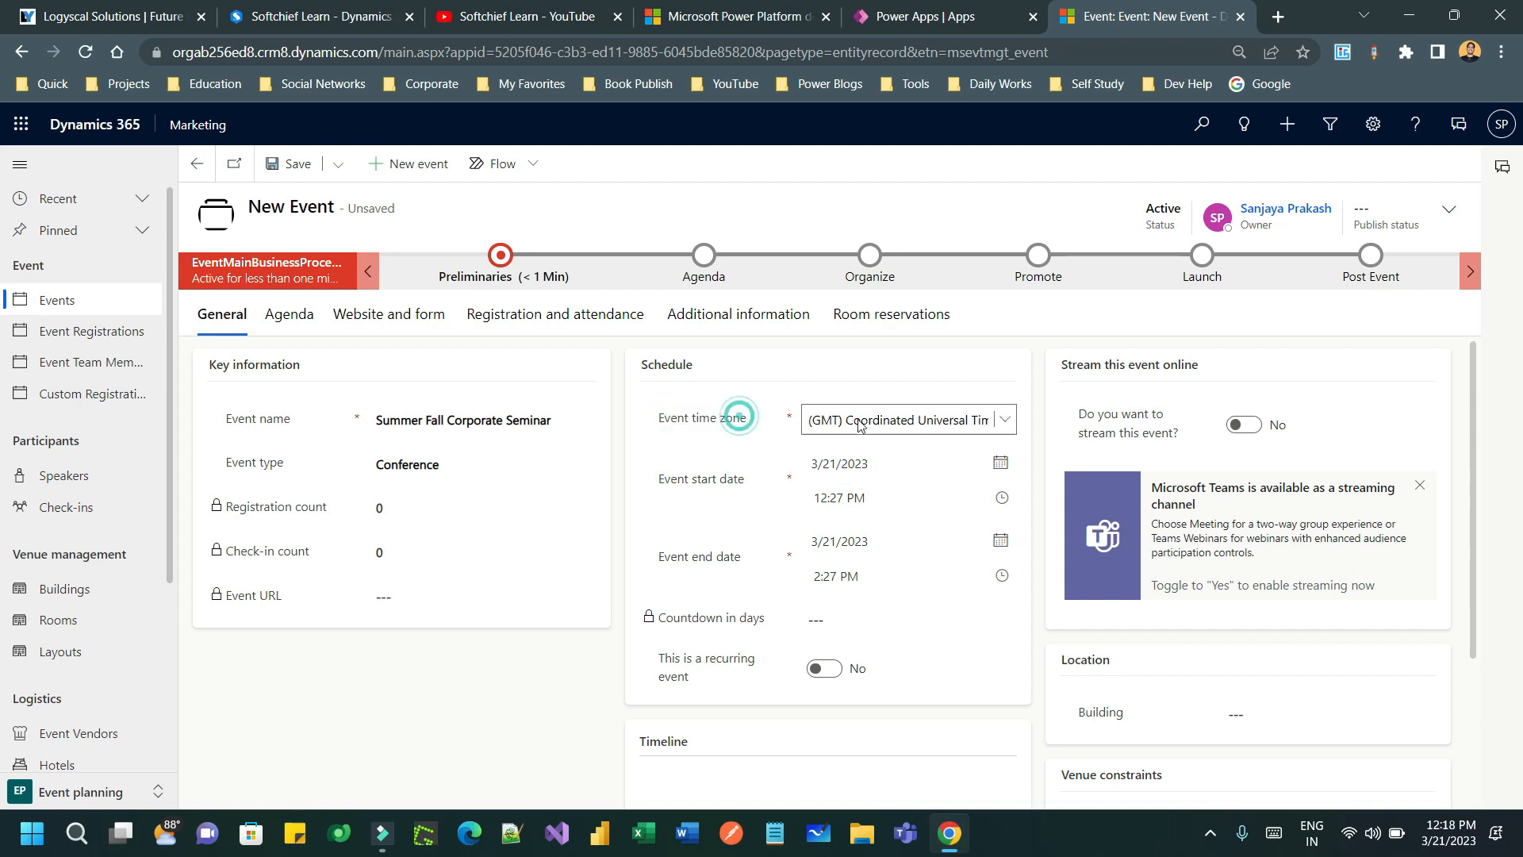
click(920, 426)
scroll(1064, 601, down, 5)
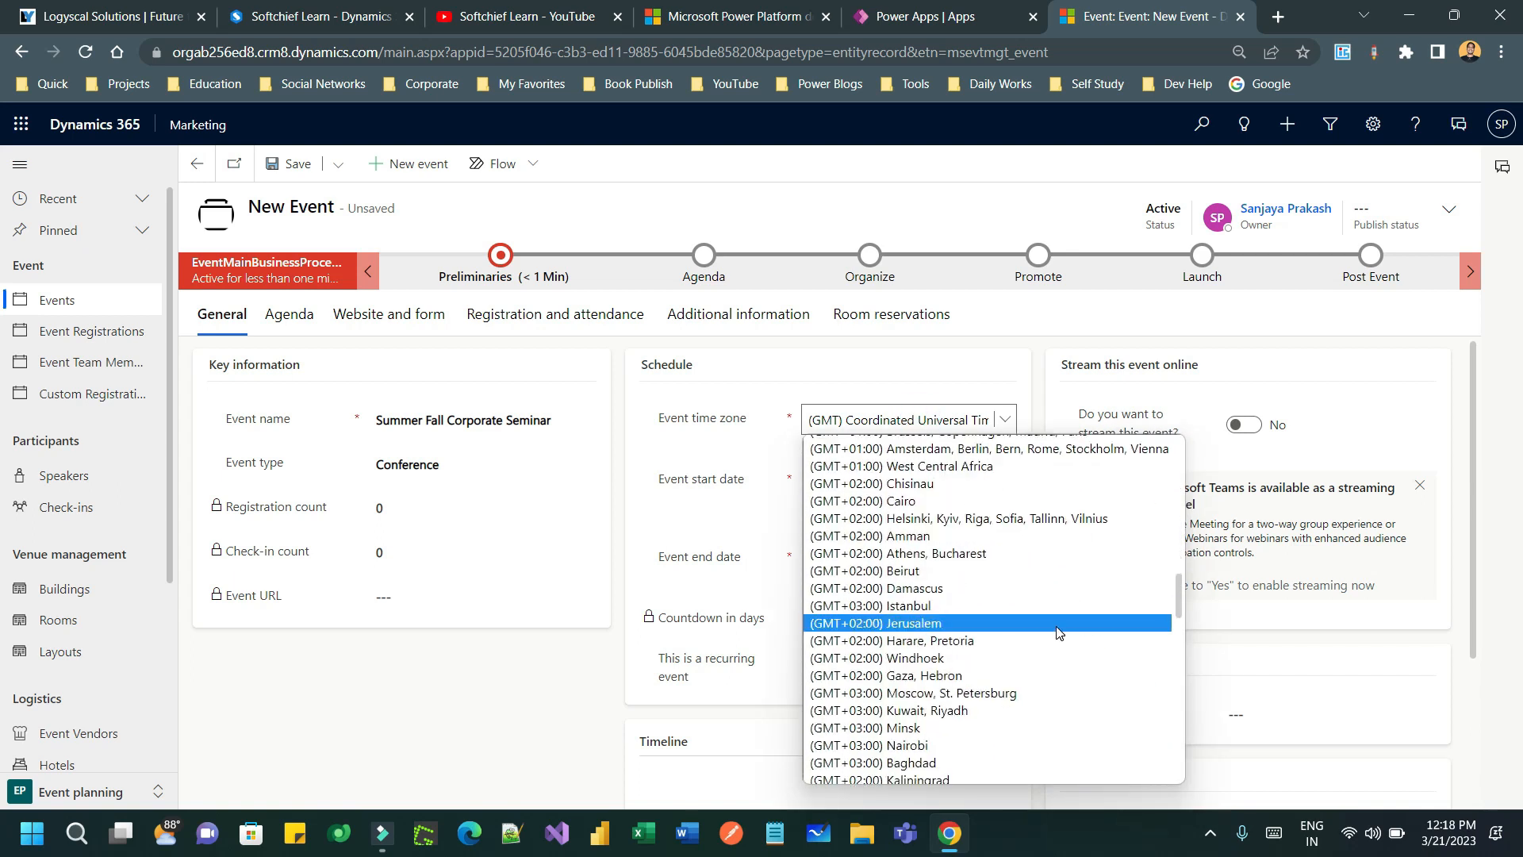
scroll(1064, 610, down, 3)
scroll(1064, 611, down, 3)
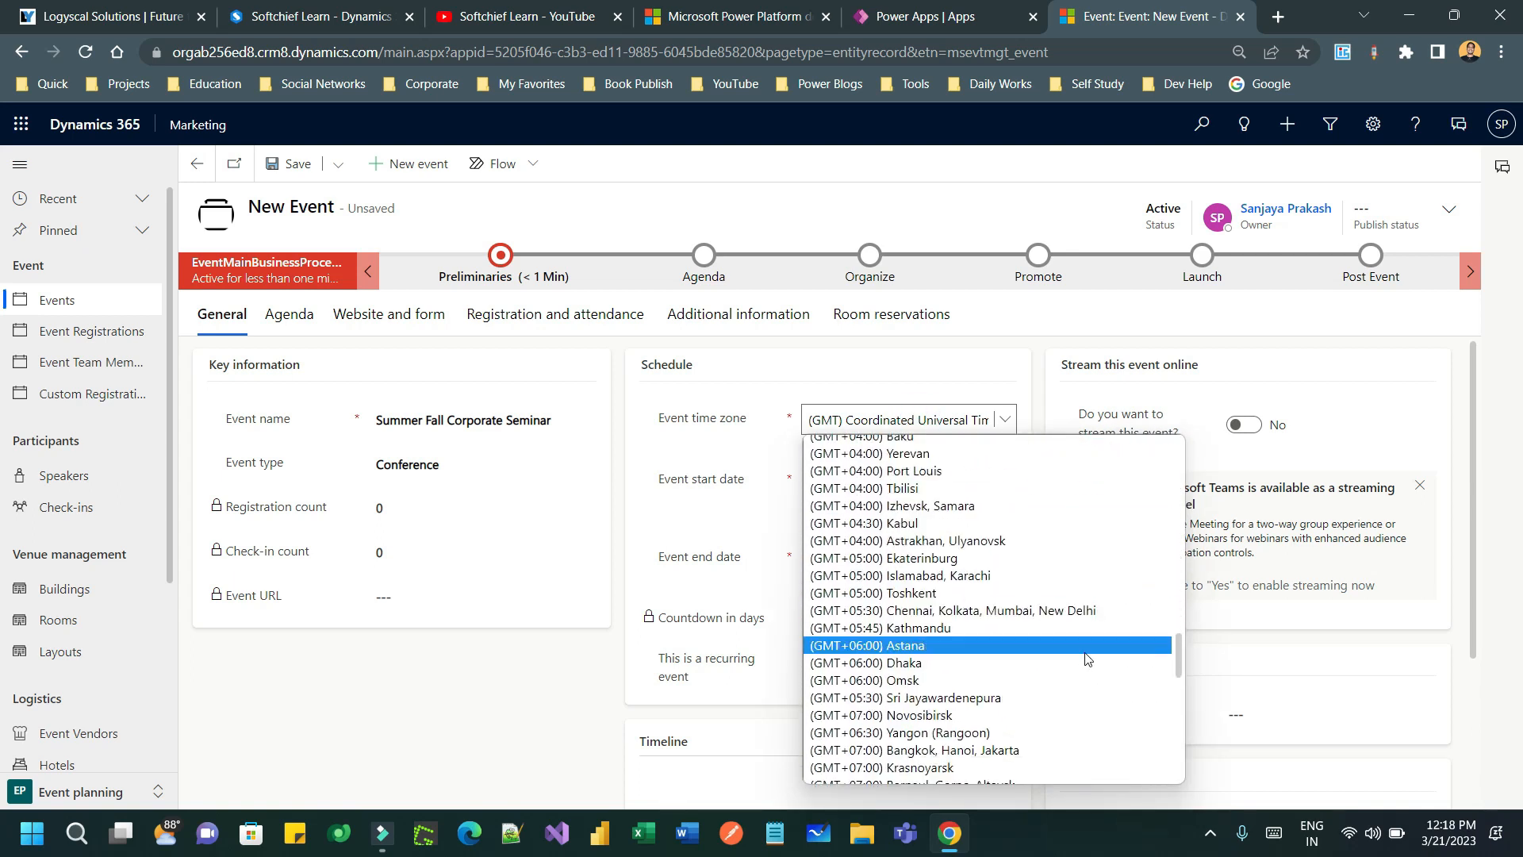
click(1068, 605)
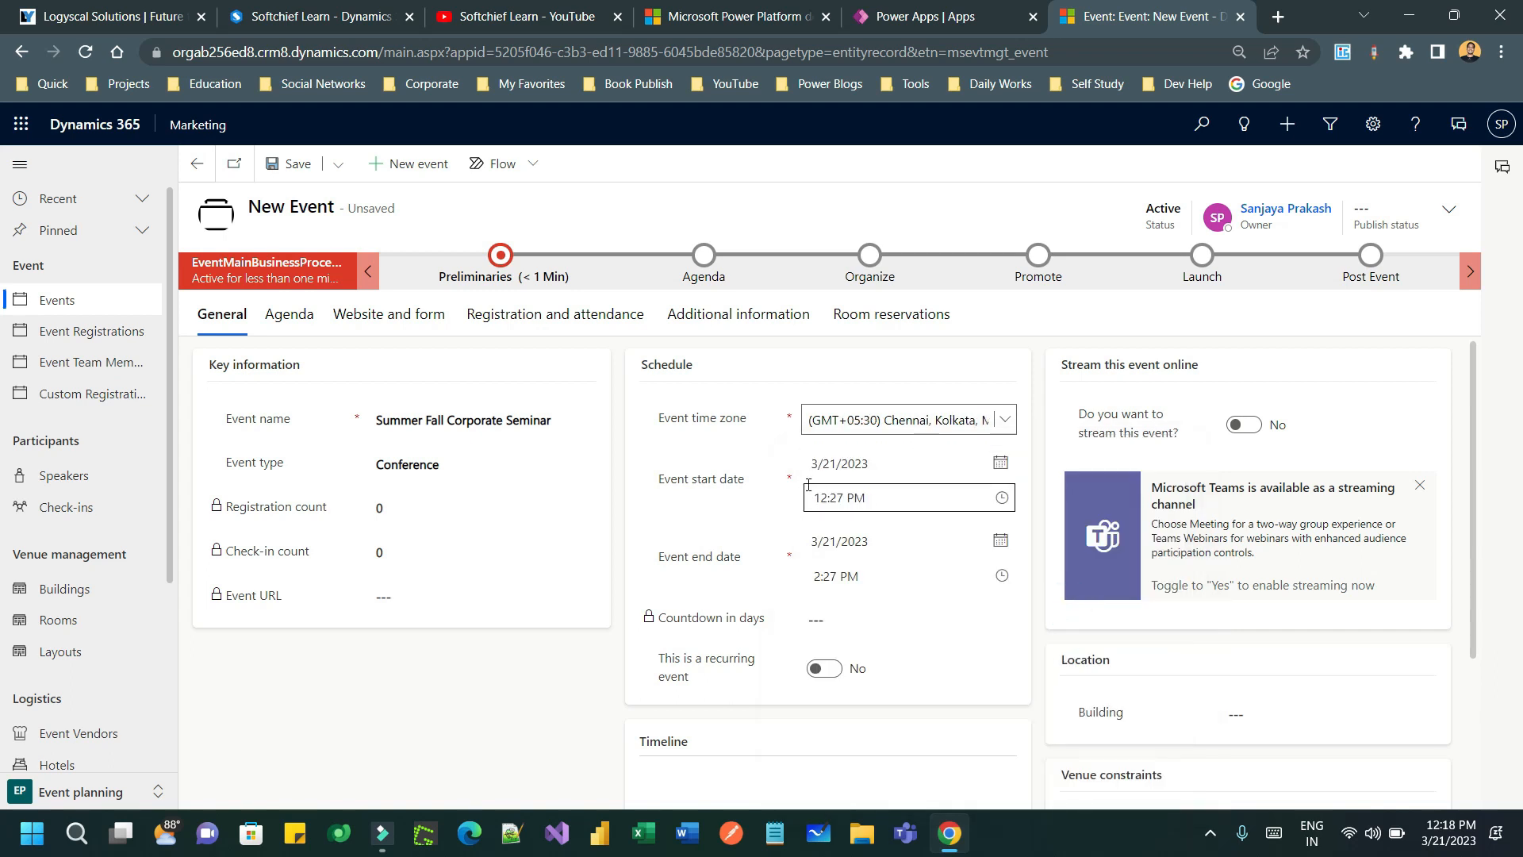
- Set the start to March 21, 2023 at 1:00 PM
click(1000, 463)
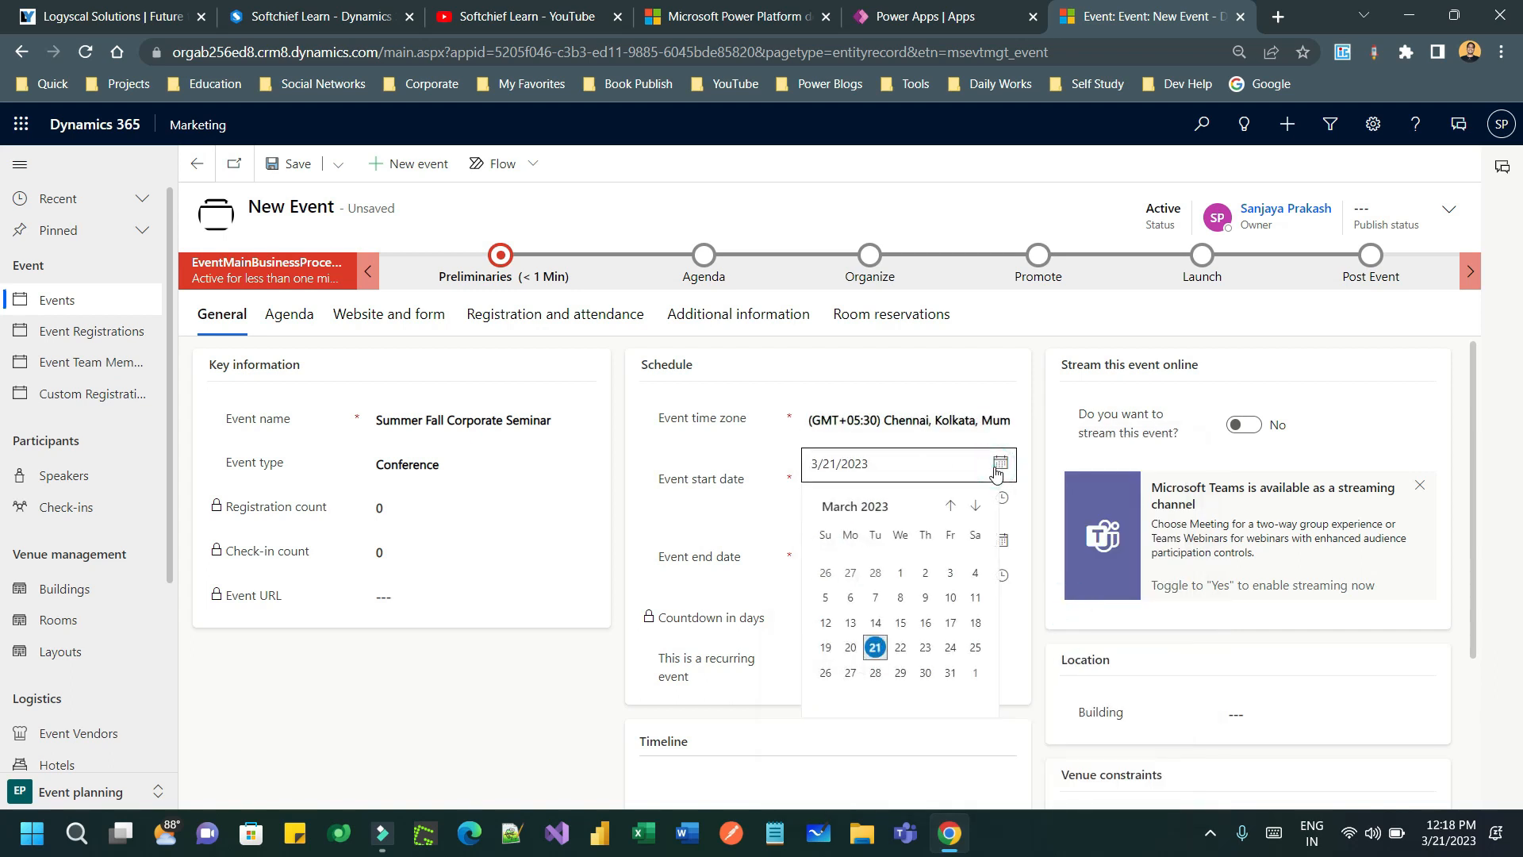
click(875, 647)
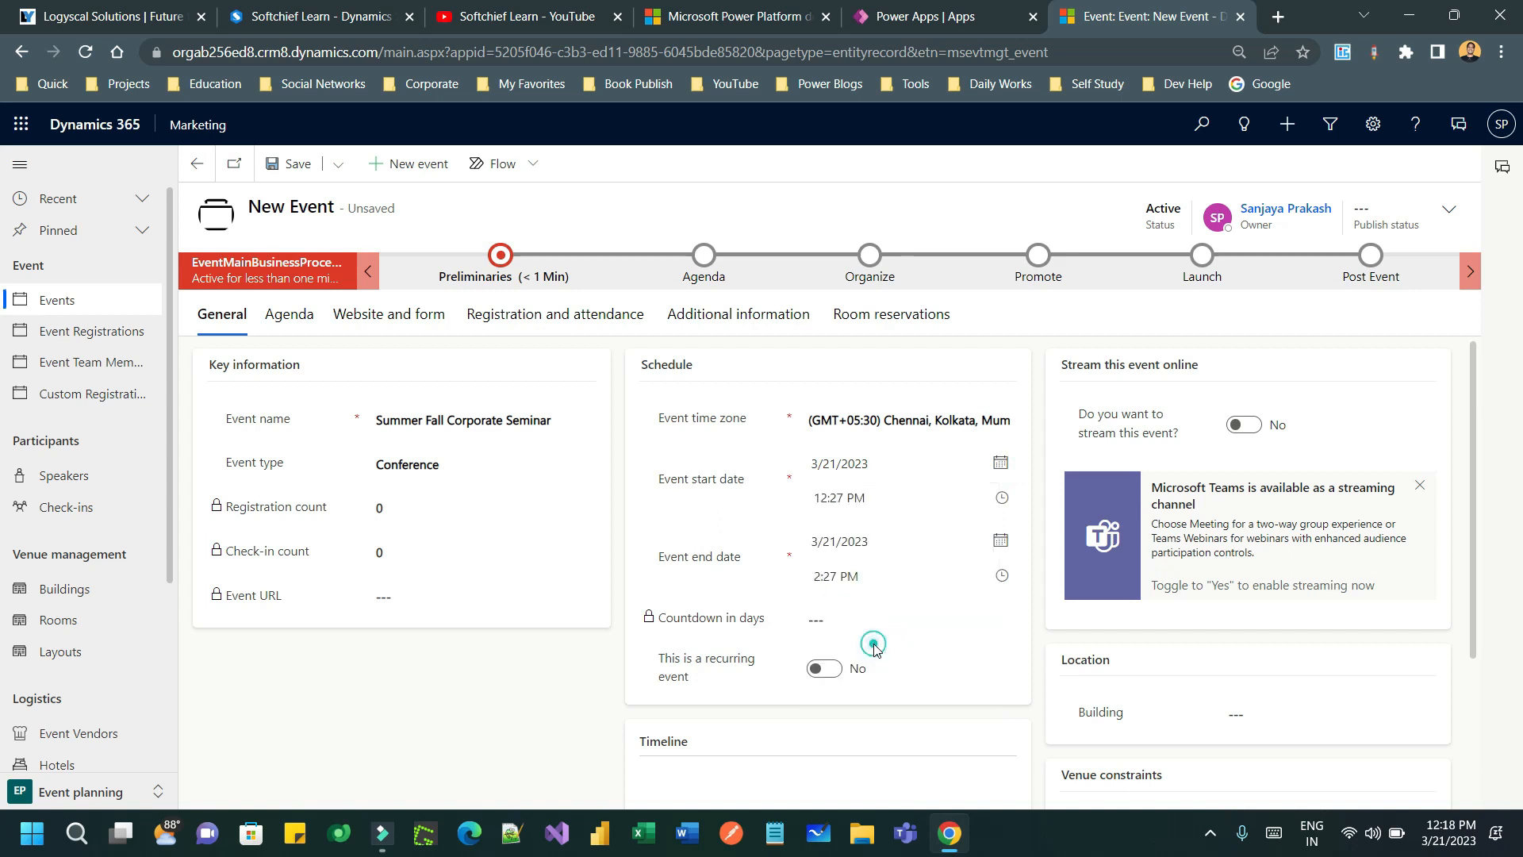
click(1002, 497)
scroll(870, 646, down, 3)
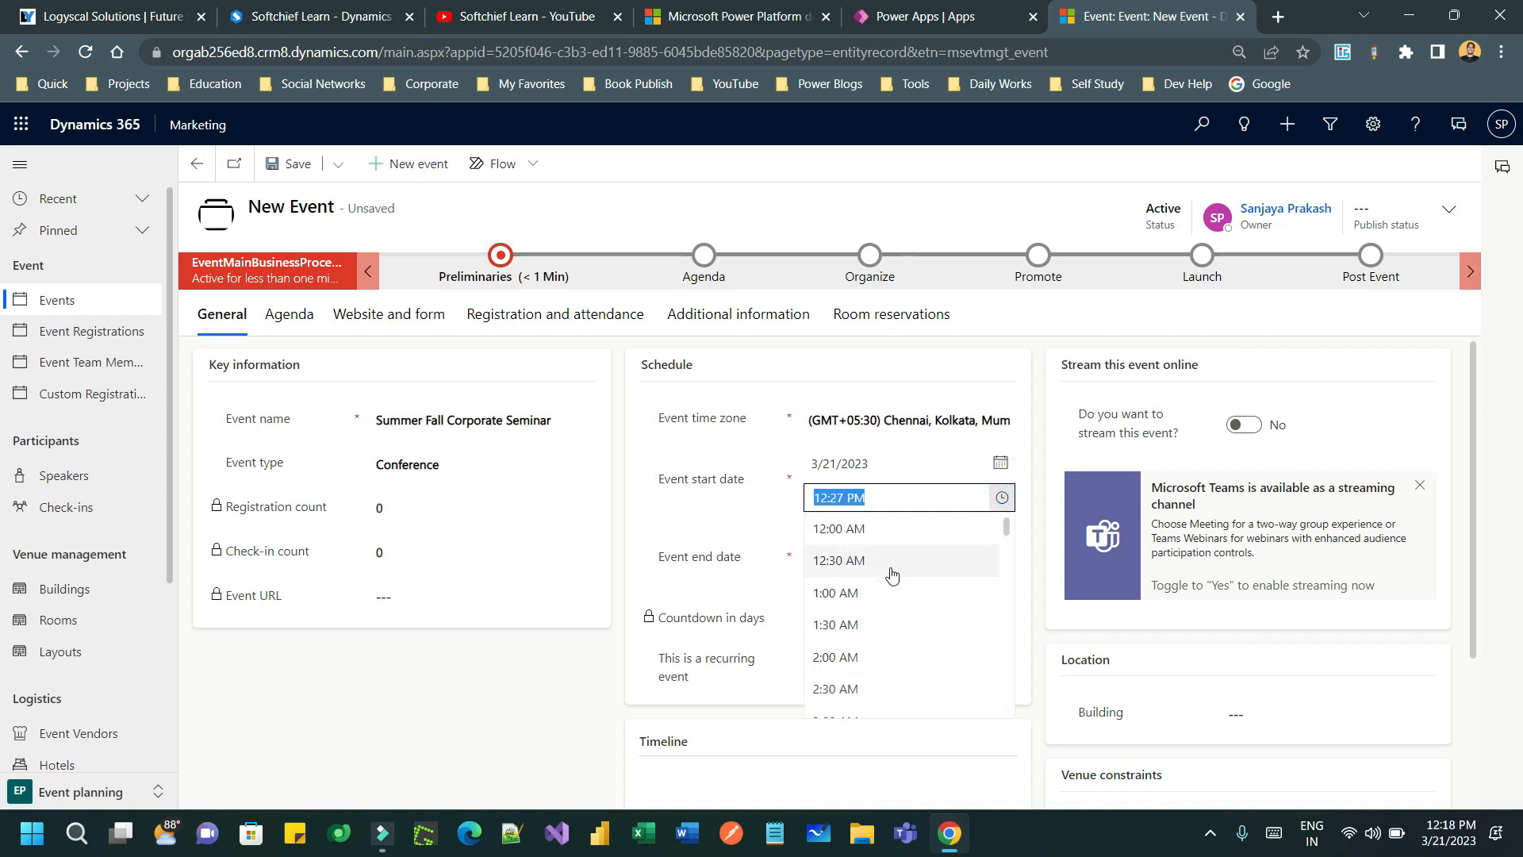
scroll(871, 646, down, 6)
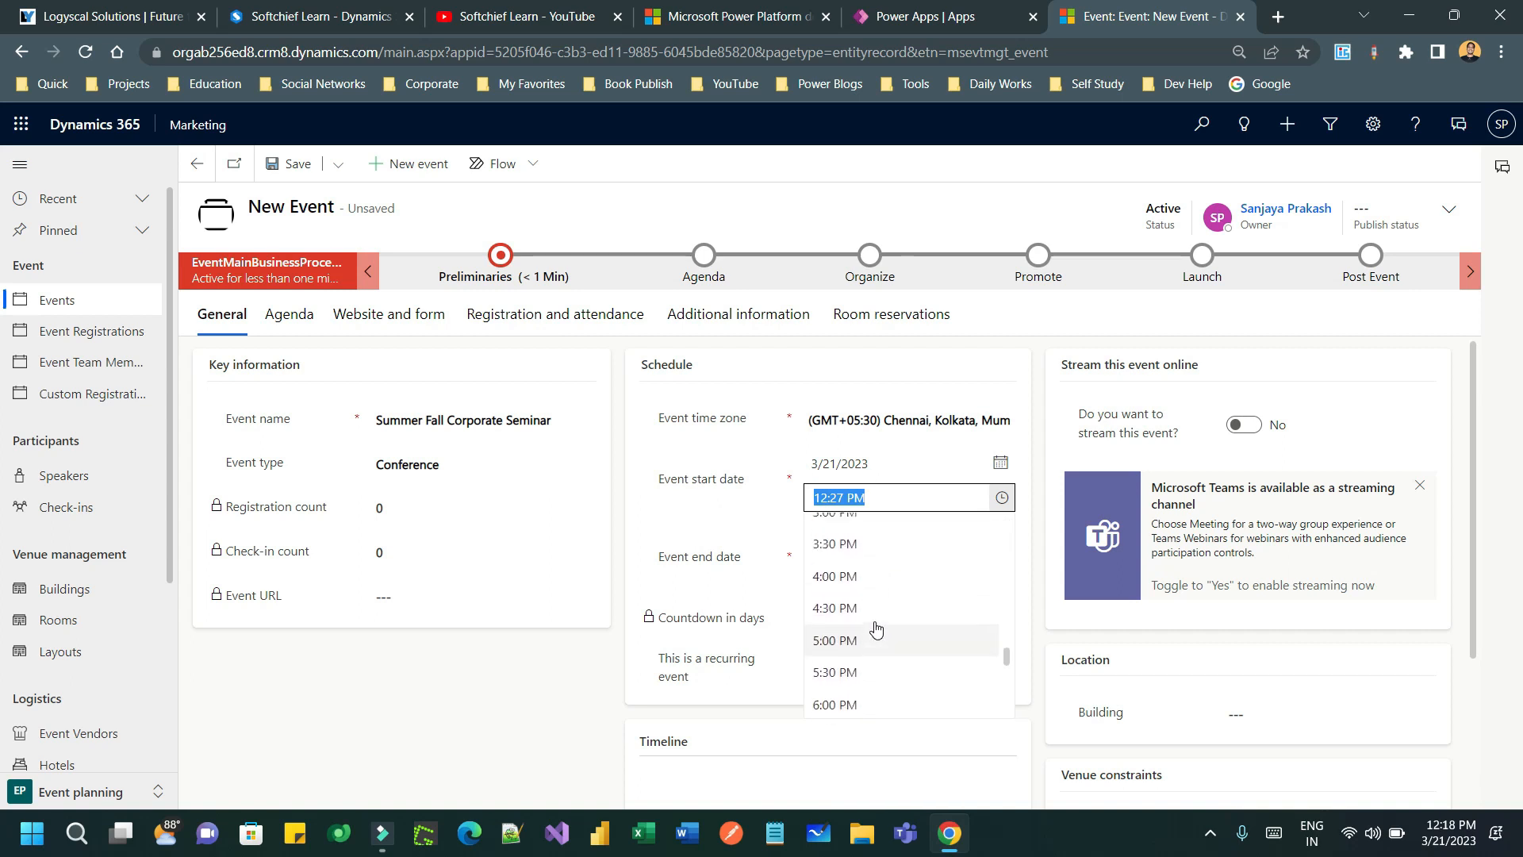
scroll(873, 626, up, 2)
click(862, 575)
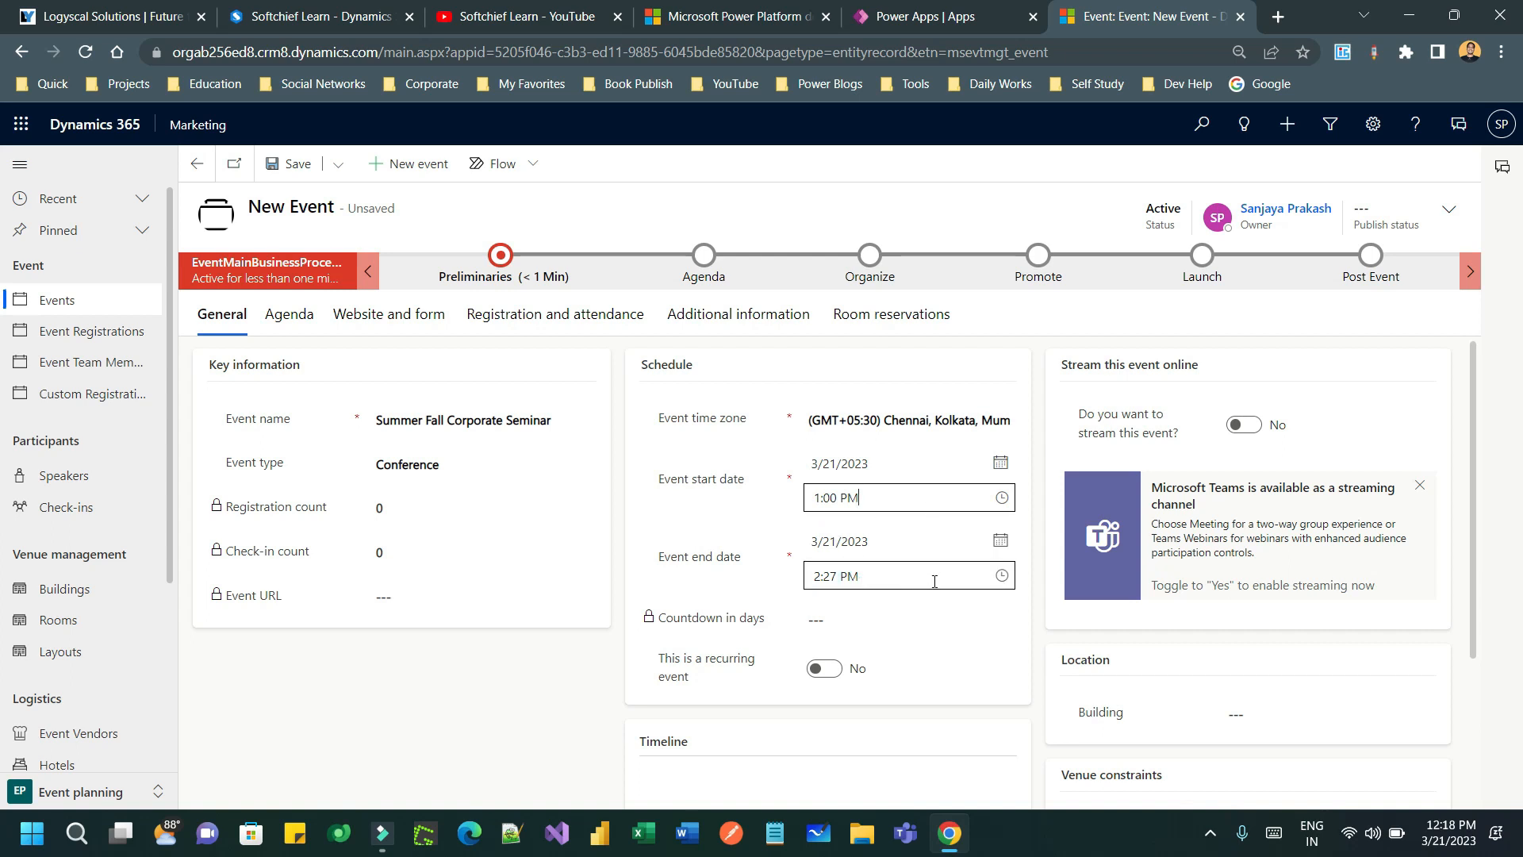
- Set the end time to 2:00 PM
click(1001, 579)
scroll(906, 690, down, 9)
scroll(891, 721, down, 2)
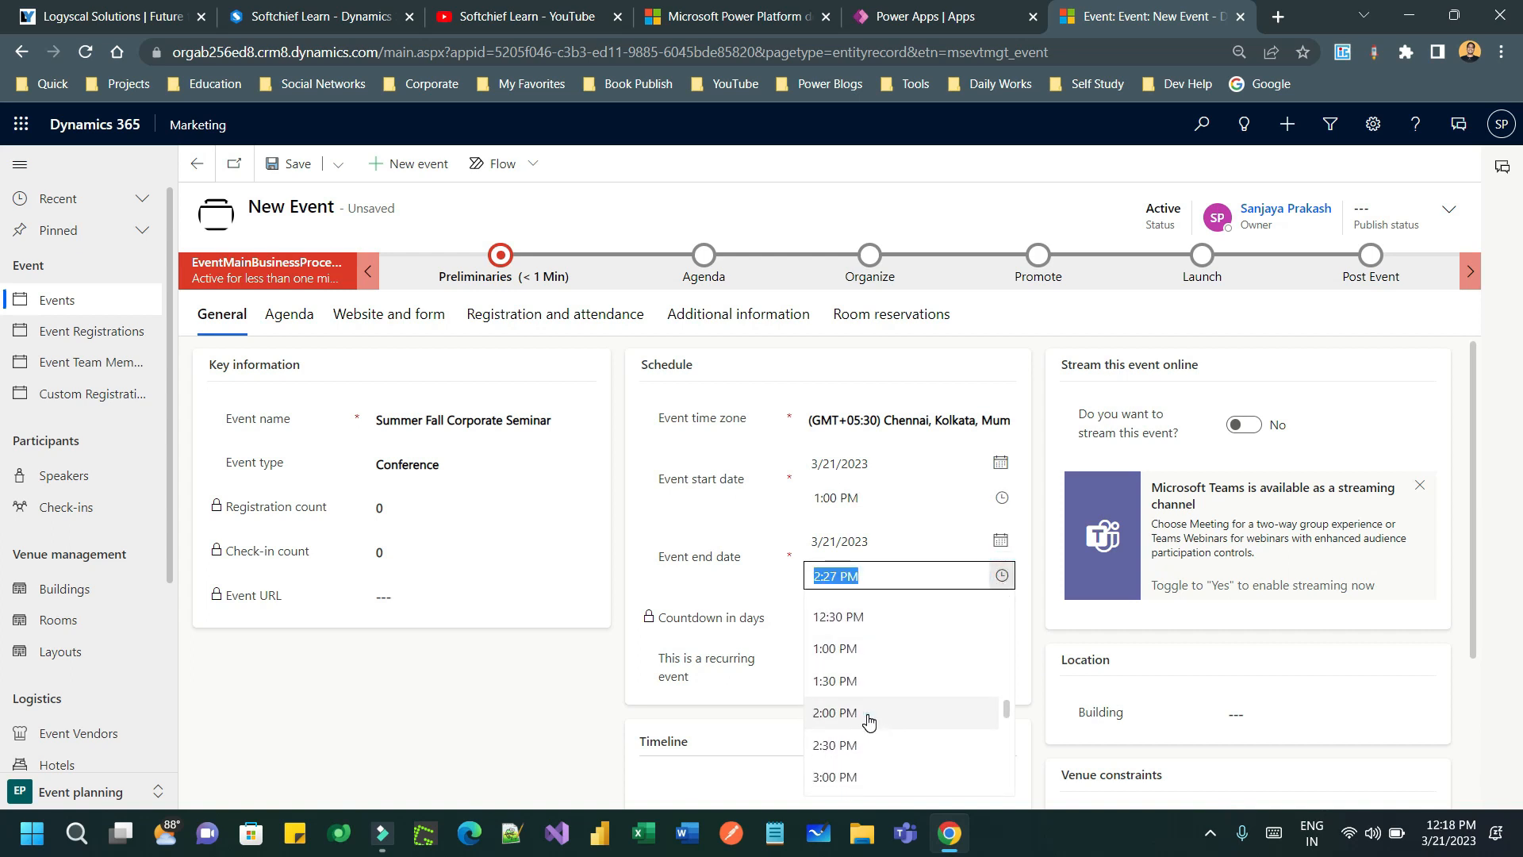
click(868, 719)
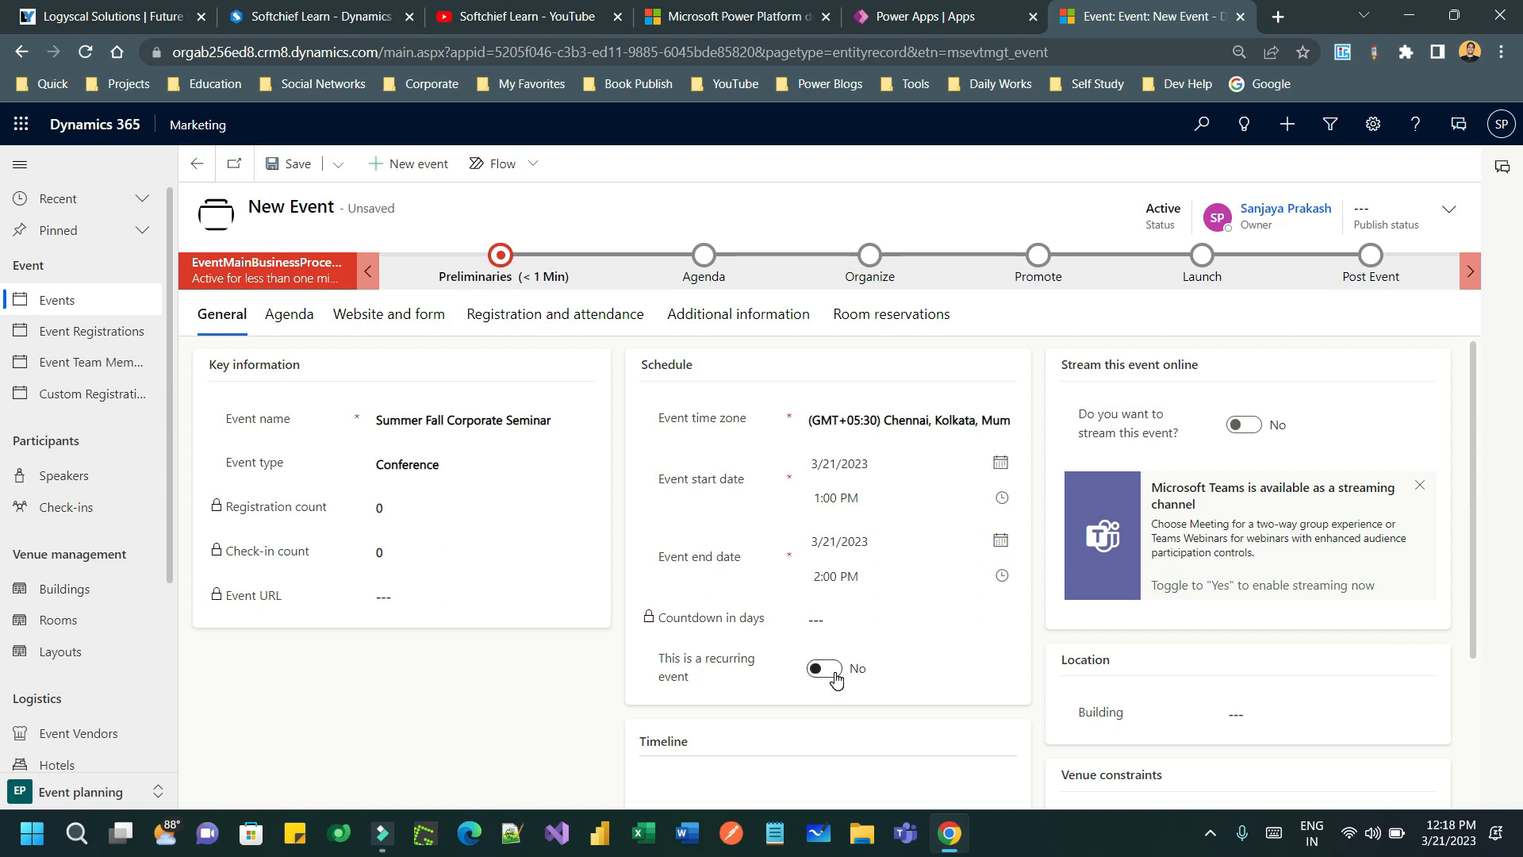
- Set the event's building to Magic Building
click(1320, 713)
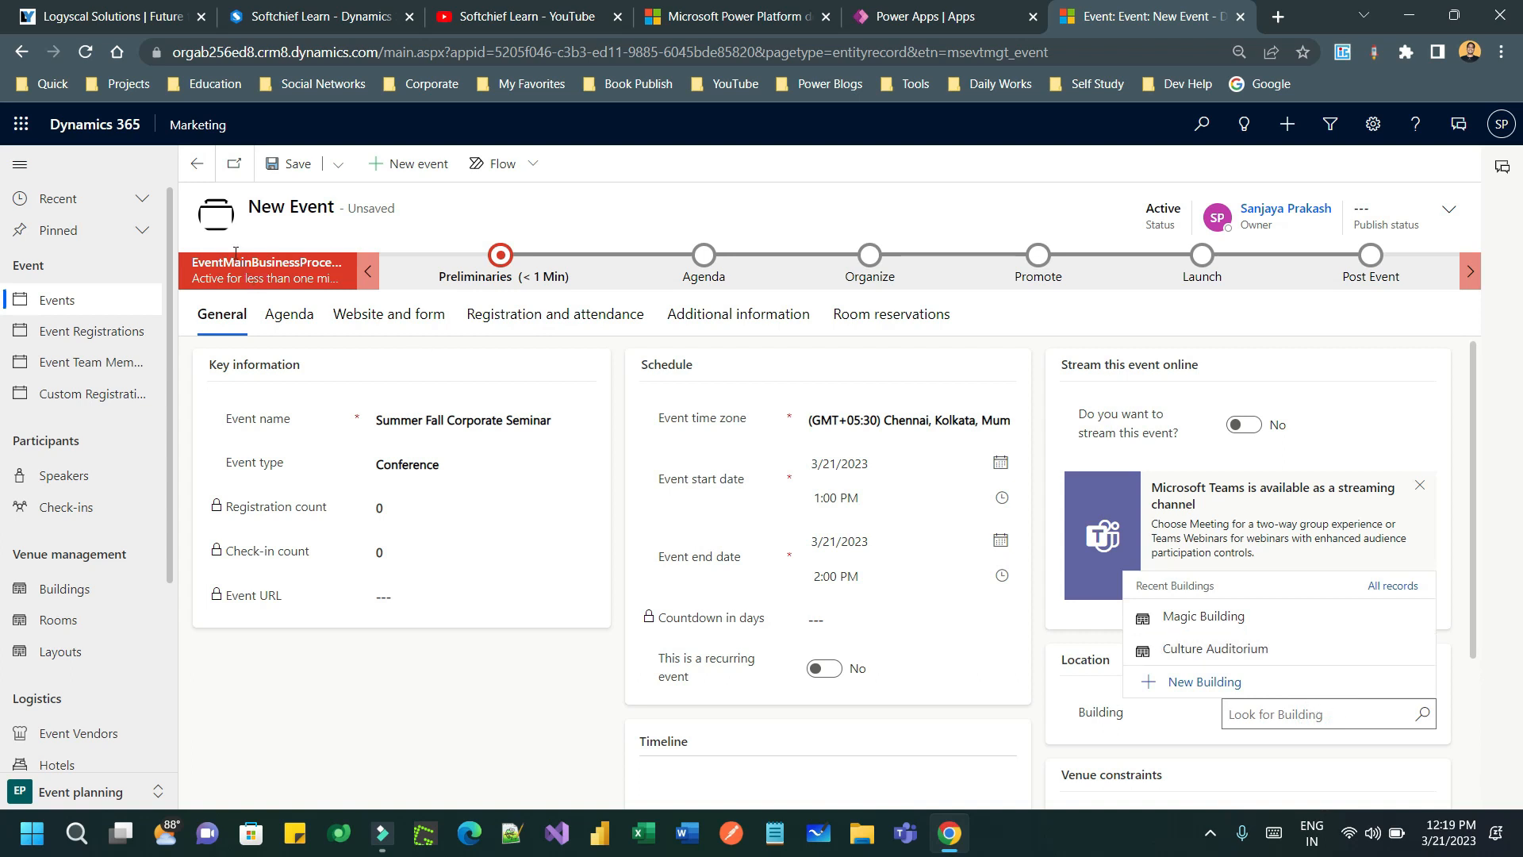
click(1234, 616)
scroll(1397, 746, down, 3)
- Choose Meeting Room as the event's room, replacing an accidental Conference Room pick
click(1424, 565)
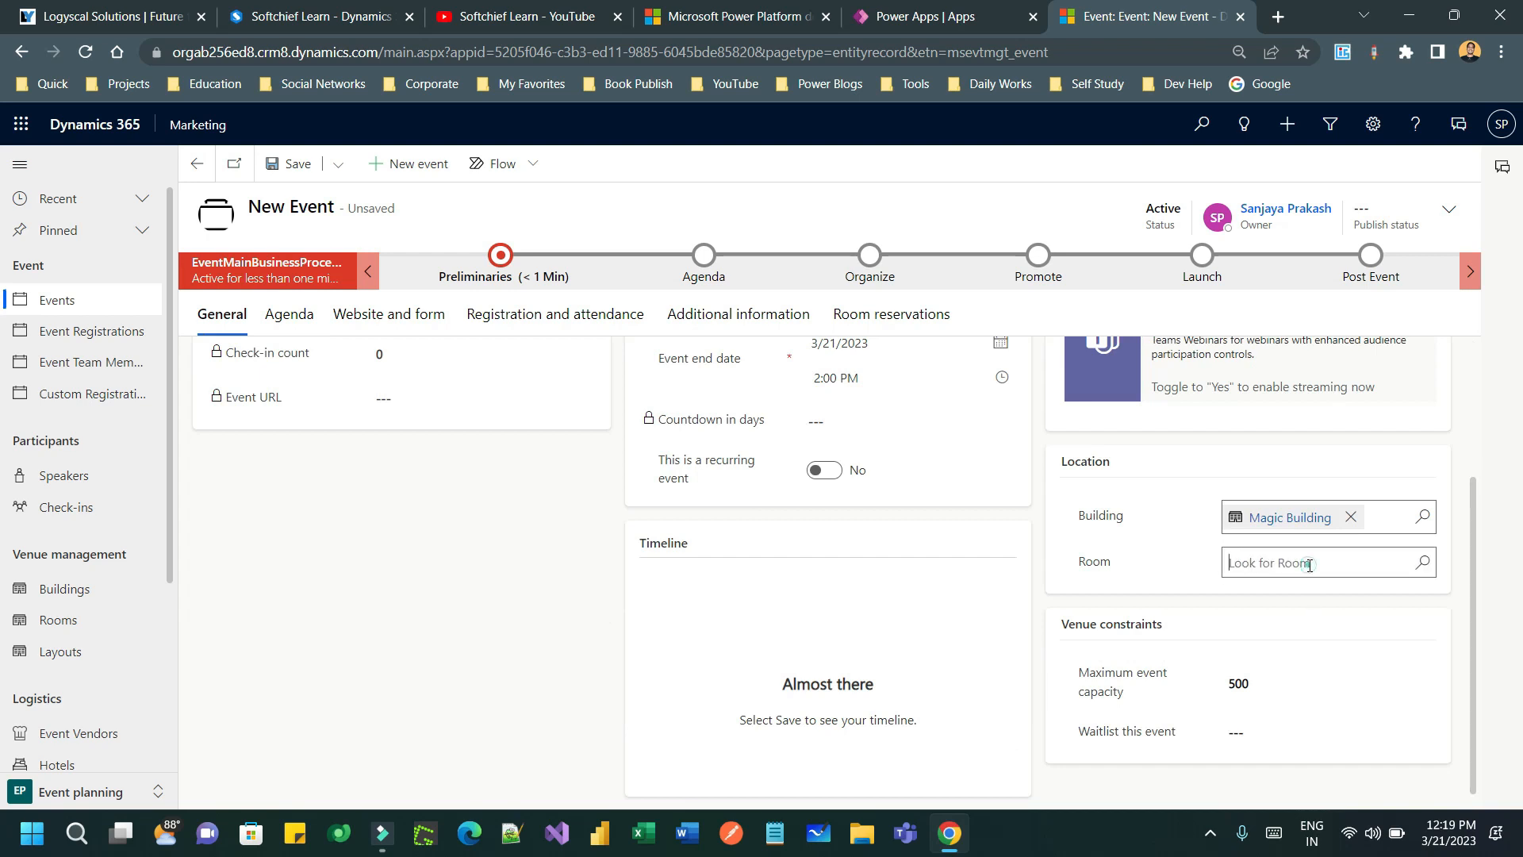
click(1424, 564)
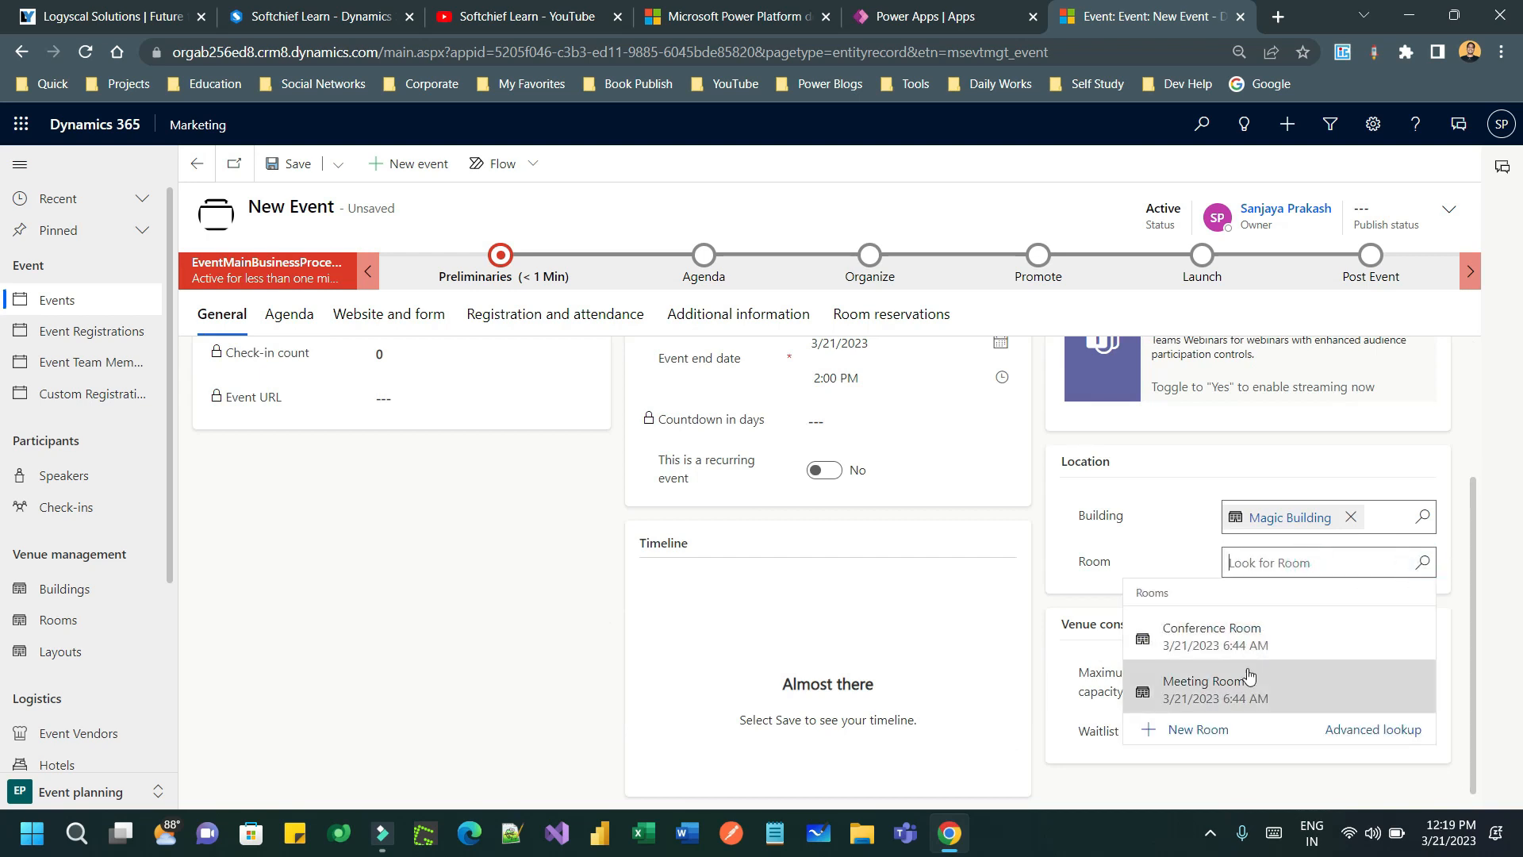
click(1249, 650)
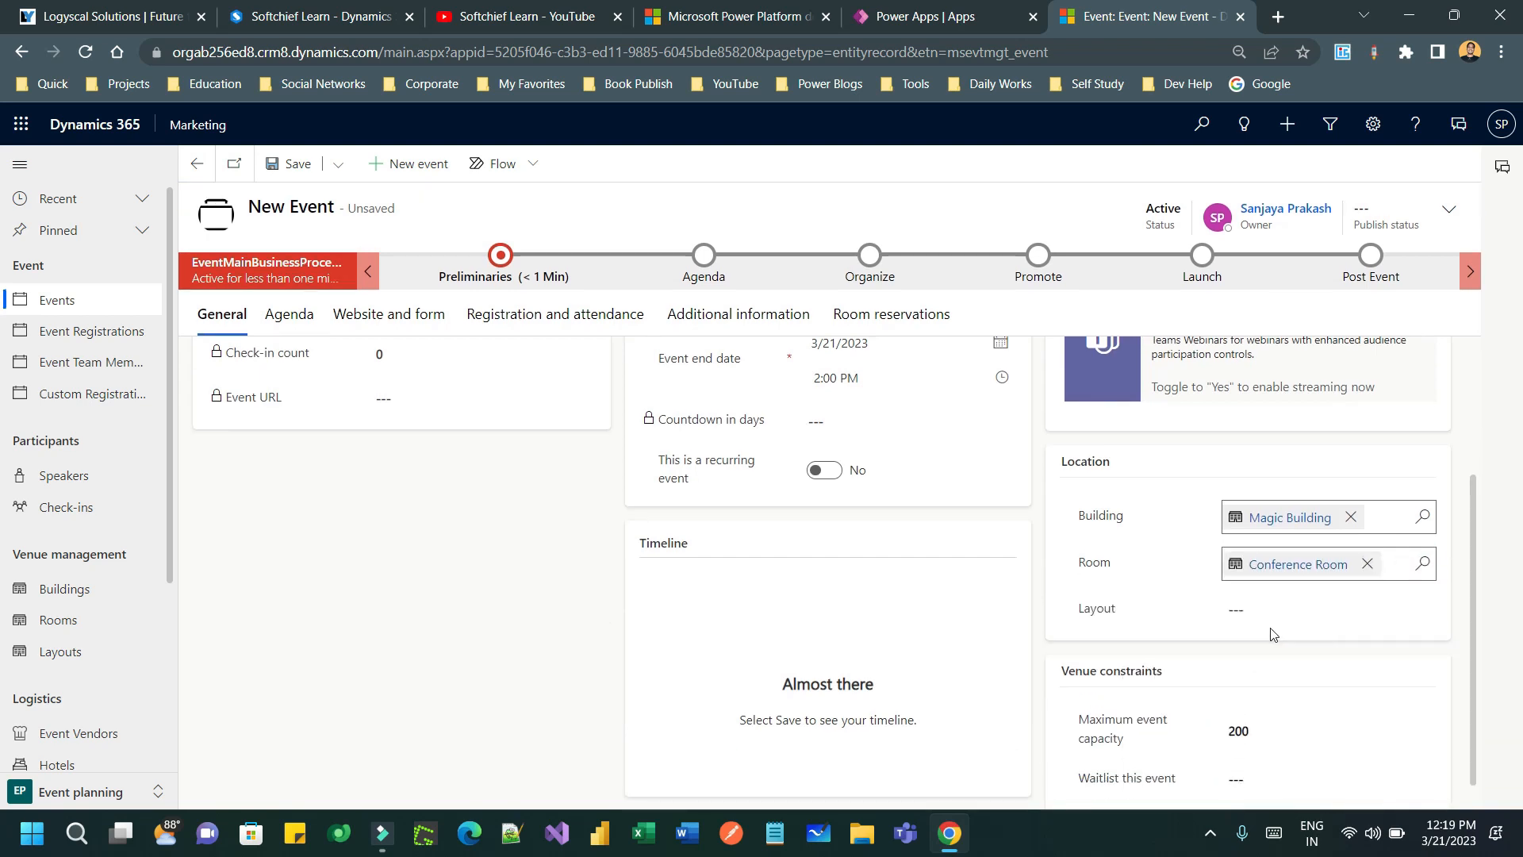
click(1306, 610)
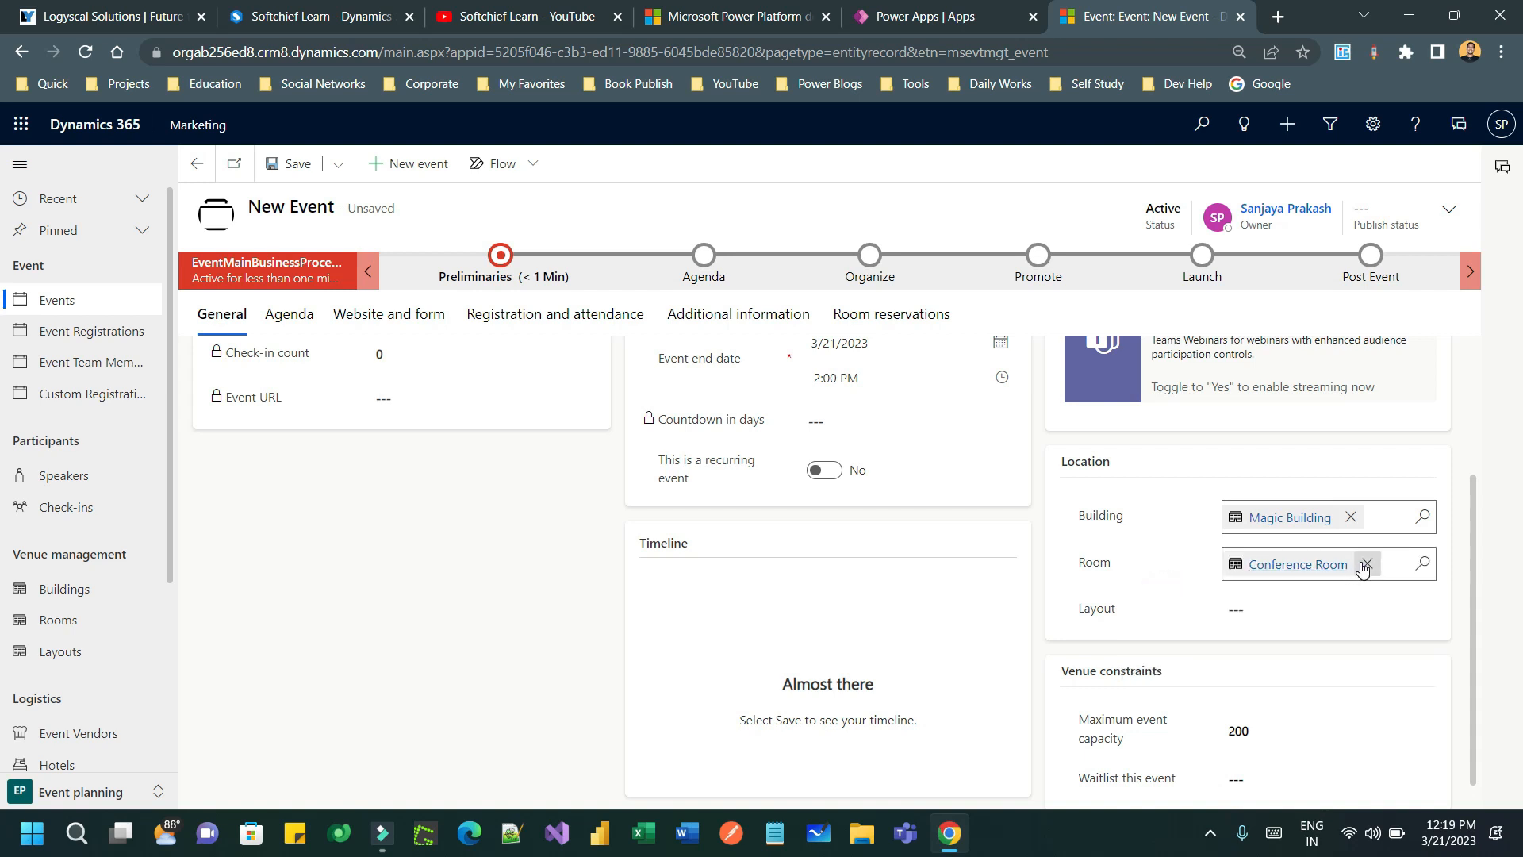
click(1360, 564)
click(1424, 563)
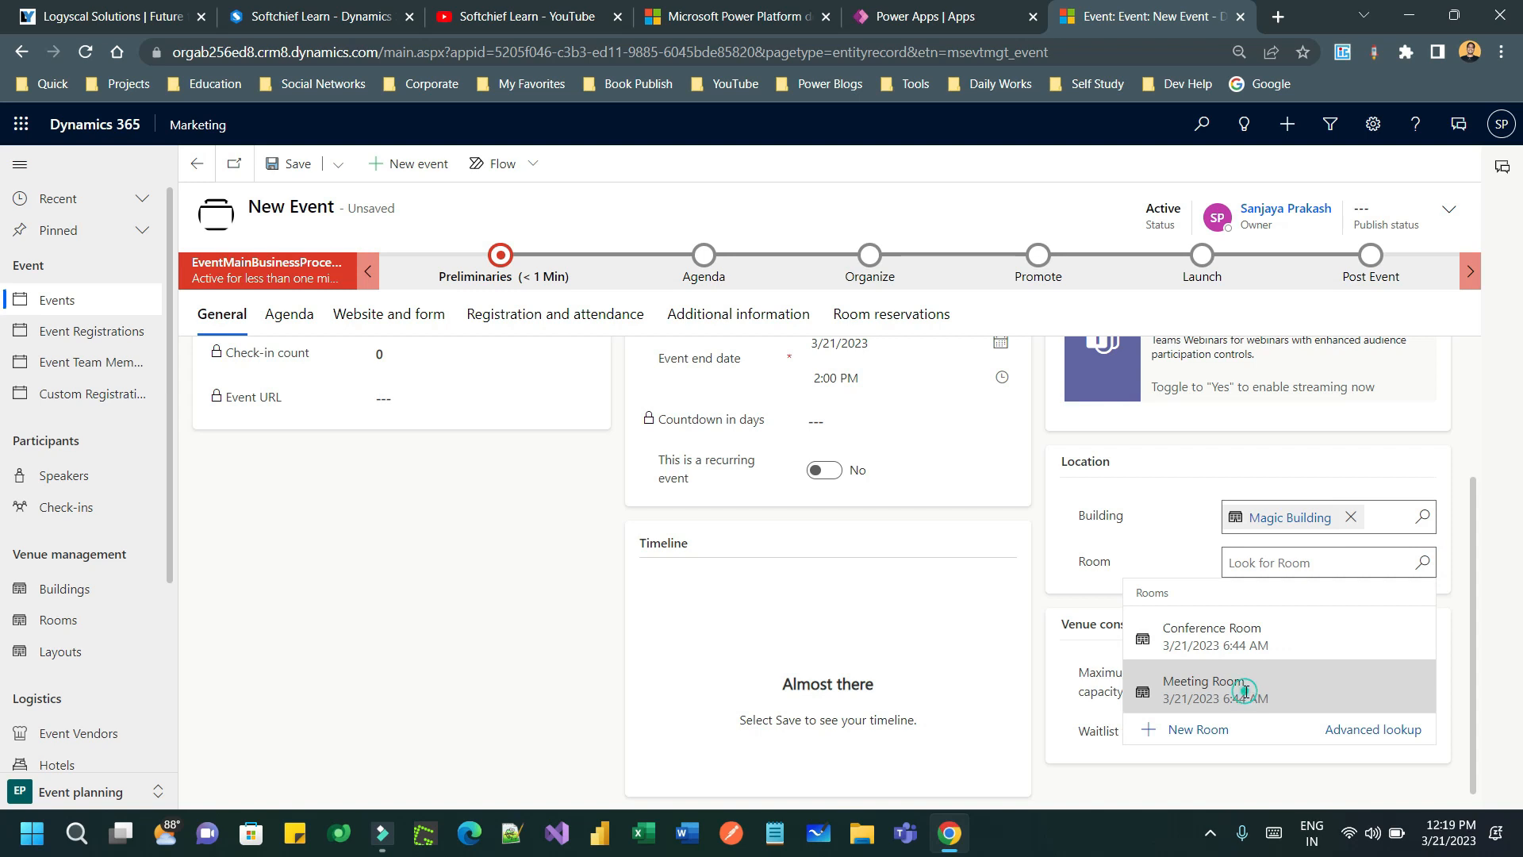
click(1247, 690)
- Set the room layout to Meeting Room Layout
click(1386, 602)
click(1422, 608)
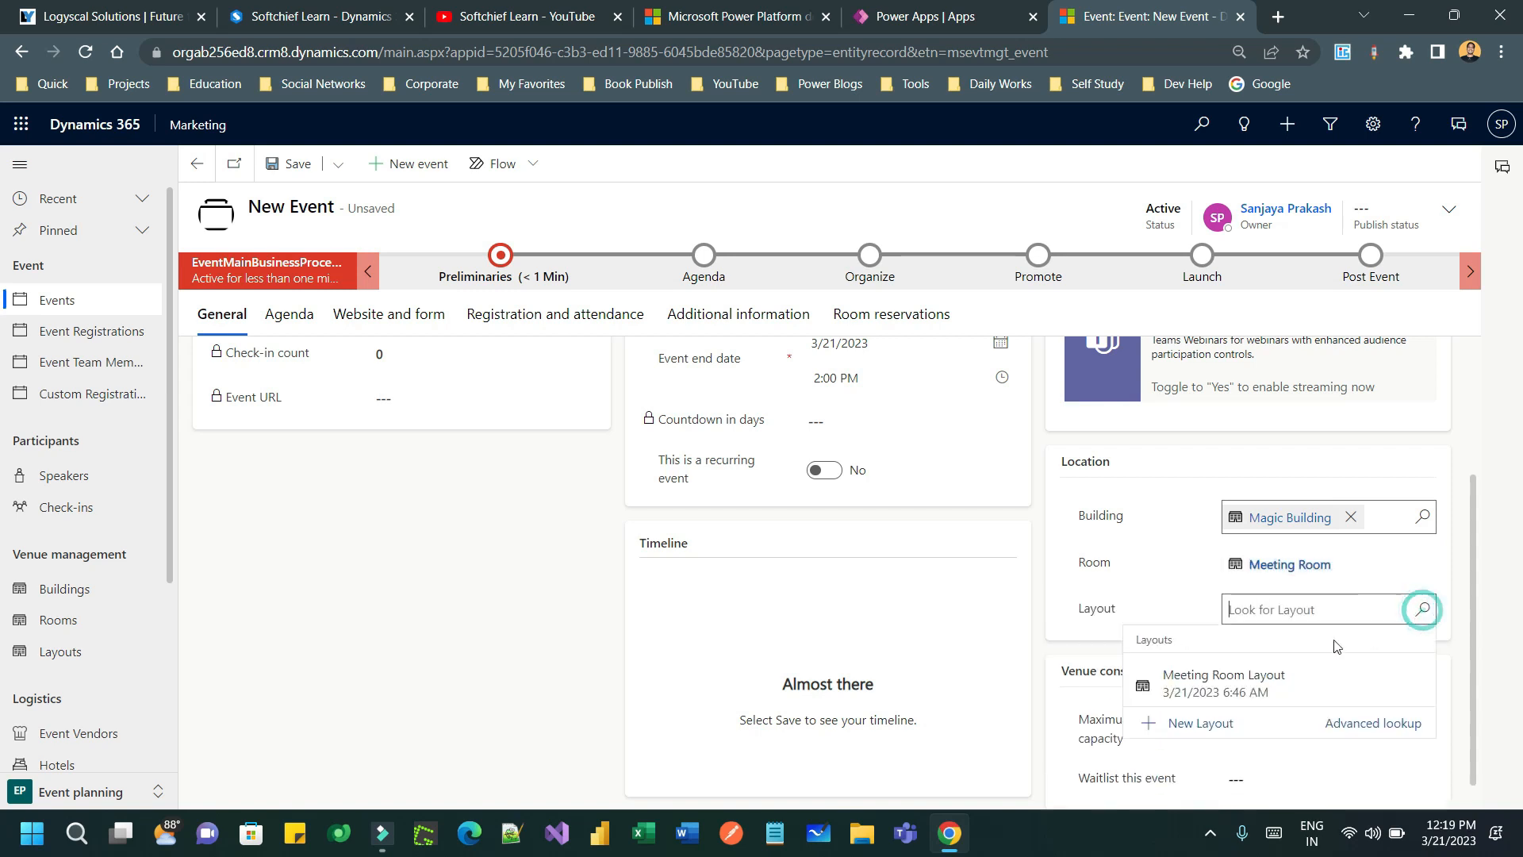
click(1258, 695)
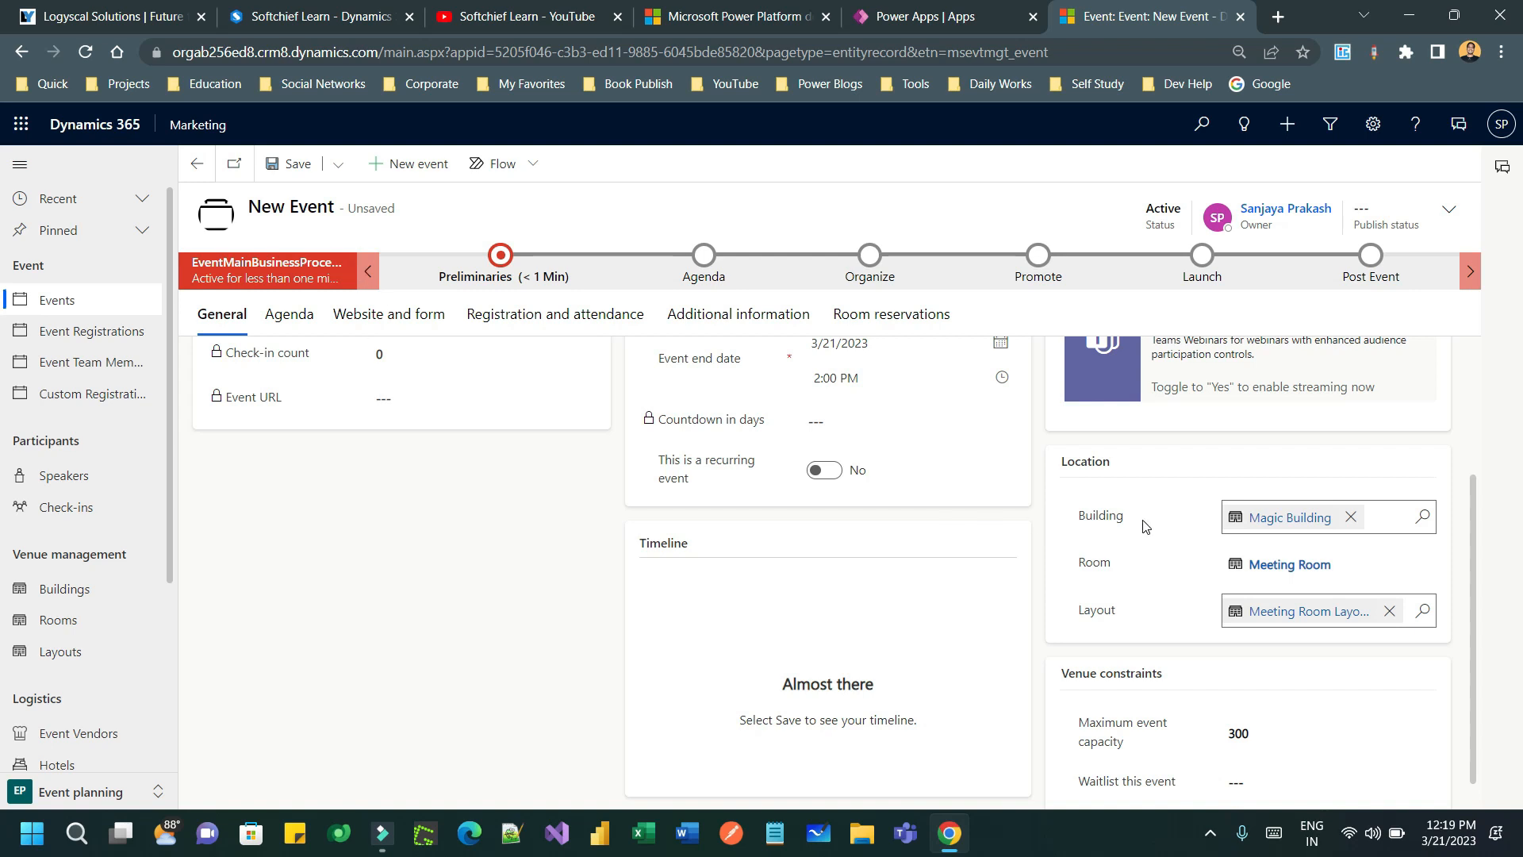
scroll(1147, 530, down, 1)
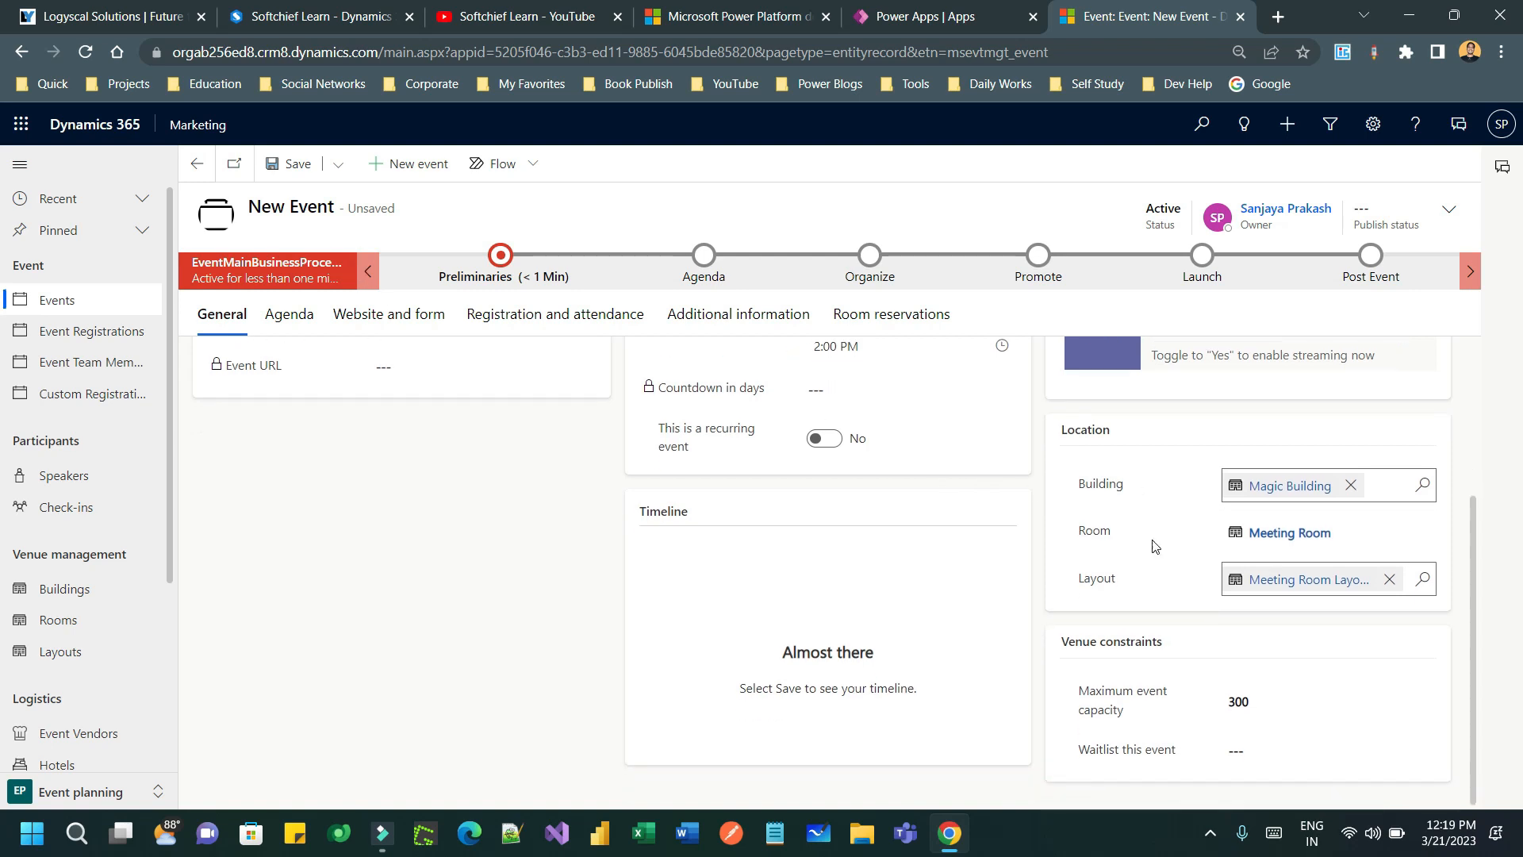
triple_click(1080, 683)
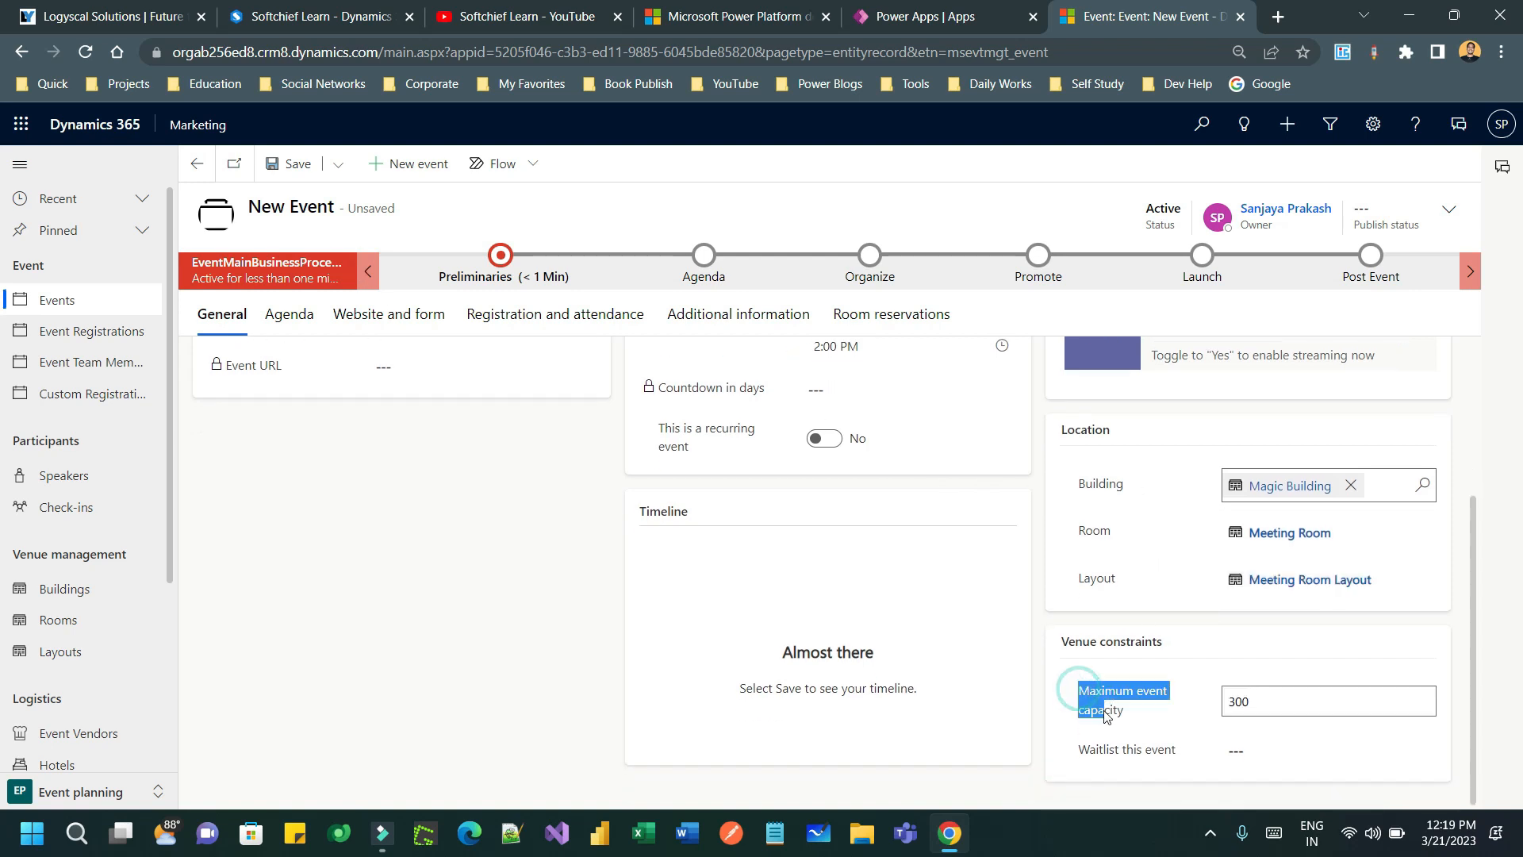
click(1199, 716)
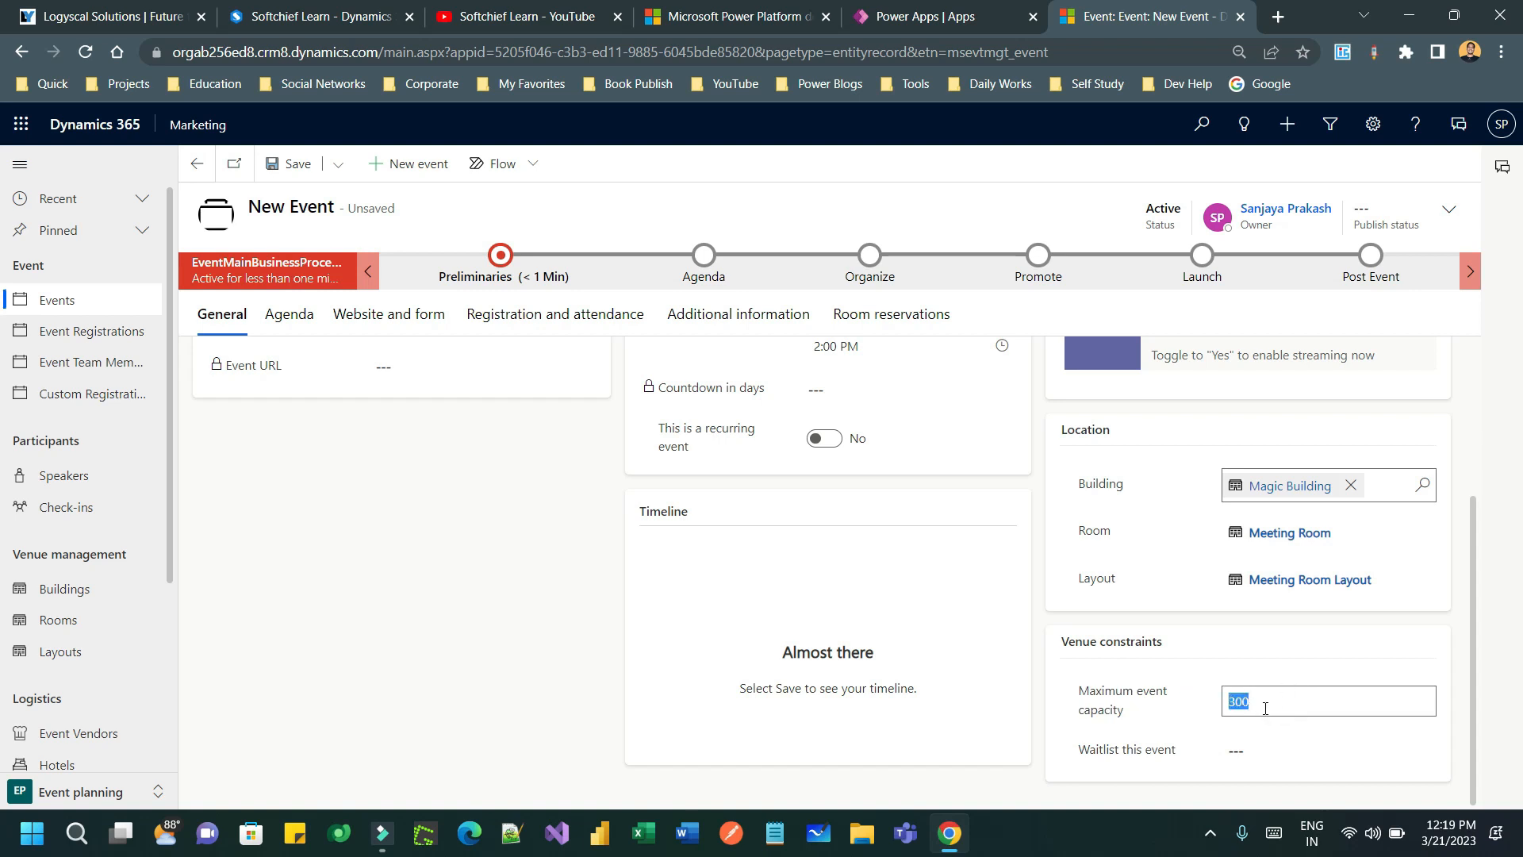
click(1269, 752)
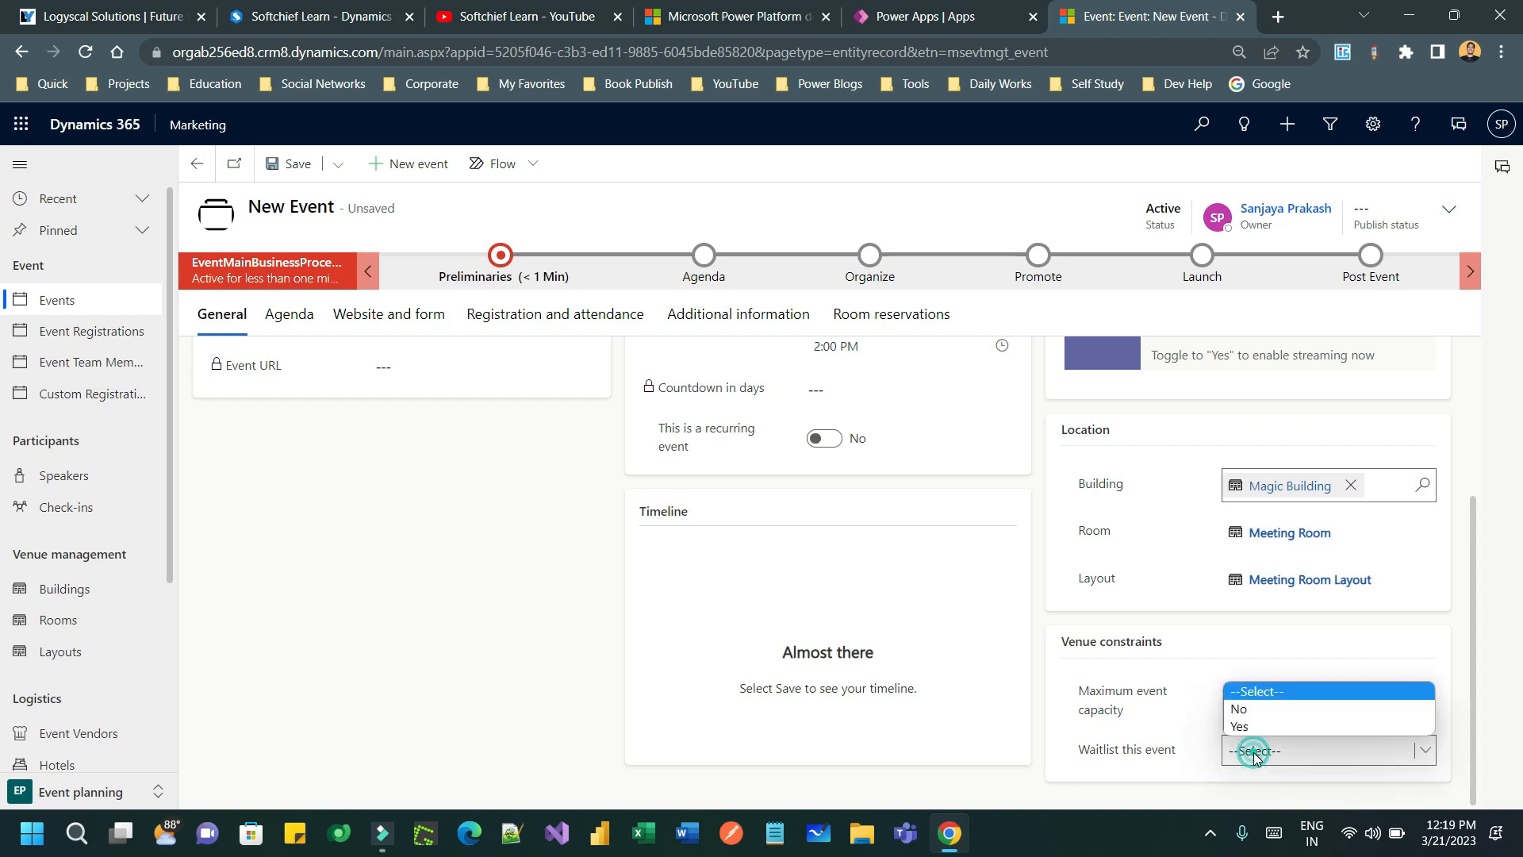
click(1139, 753)
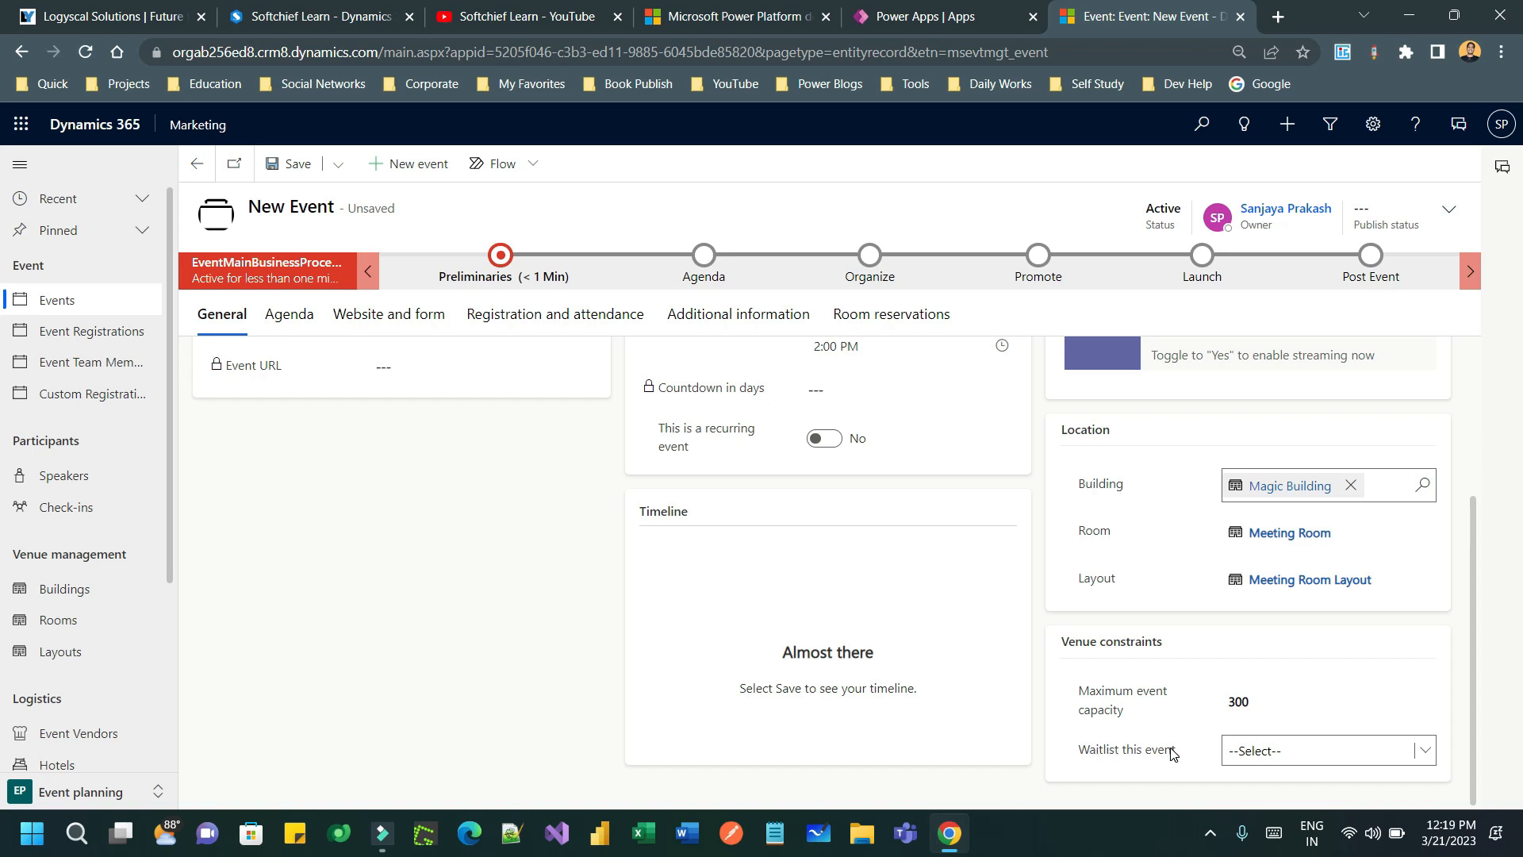
click(1267, 748)
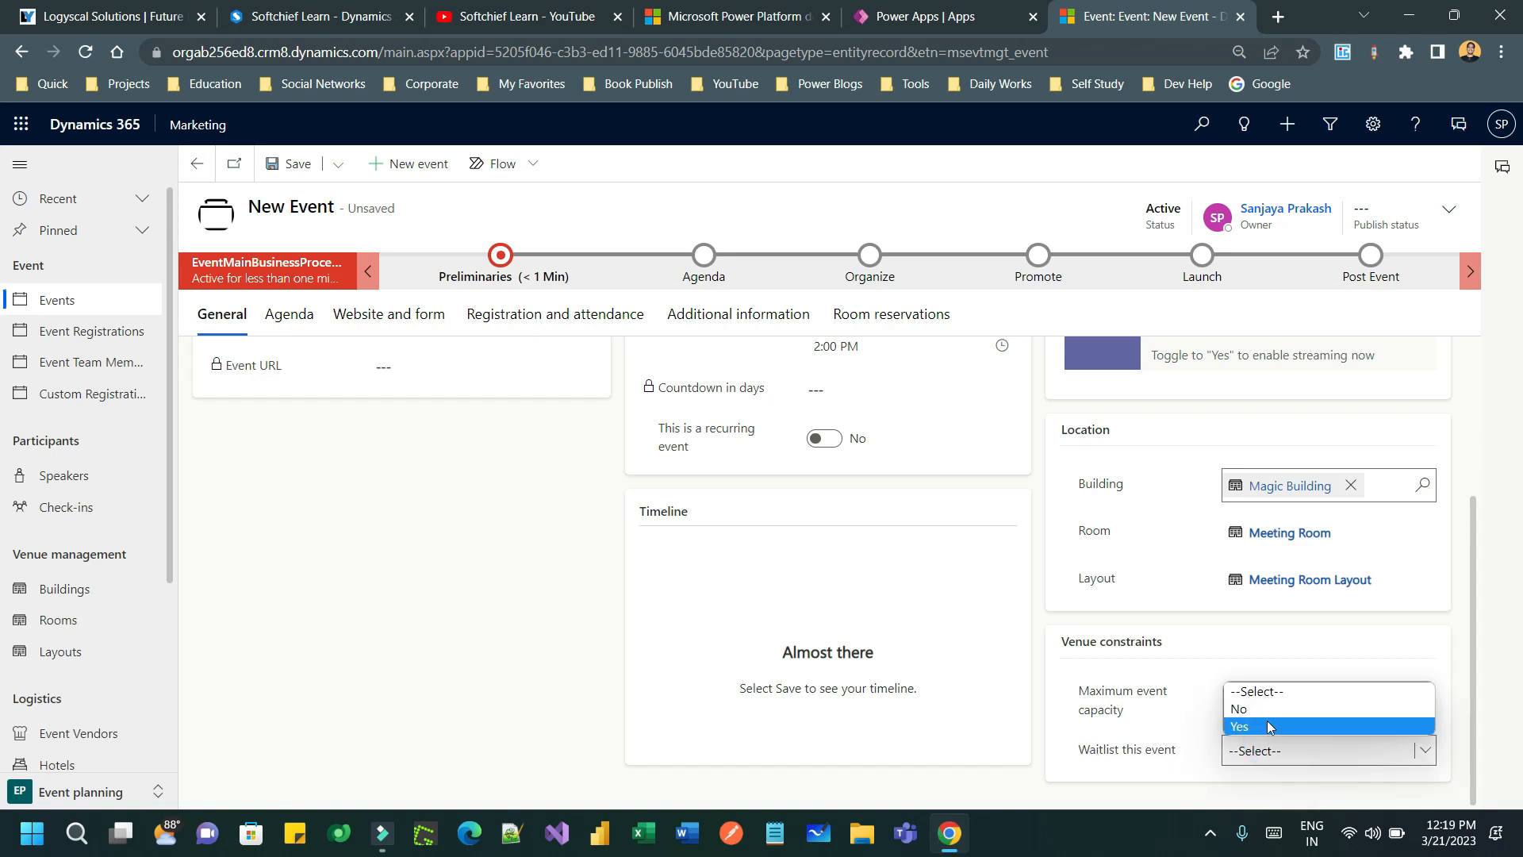
click(1148, 730)
scroll(1142, 730, up, 3)
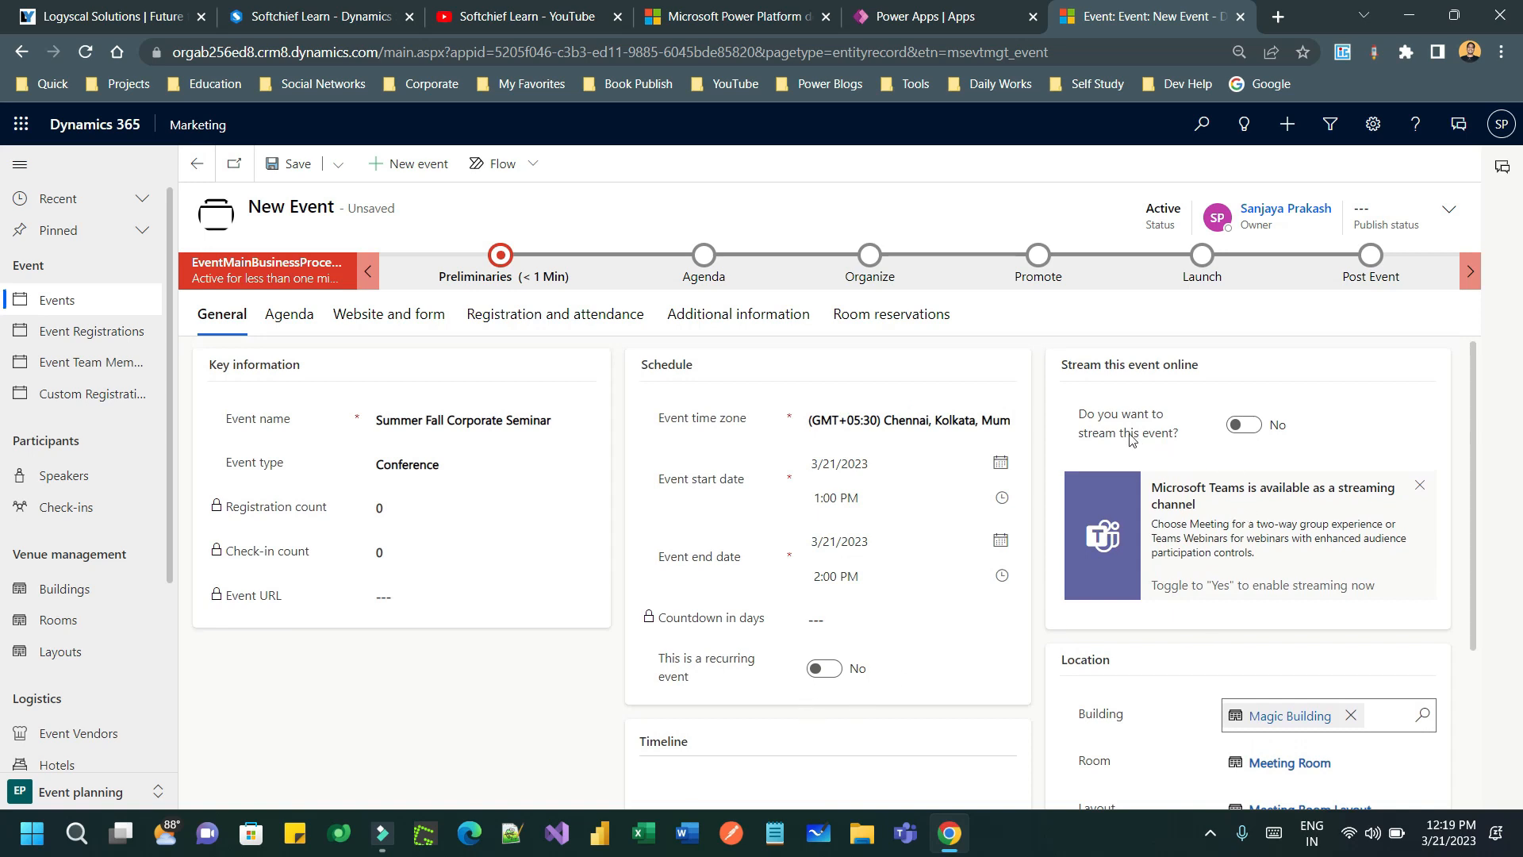
- Turn on online streaming for the event with Teams Webinars as provider
drag(1087, 415, 1168, 440)
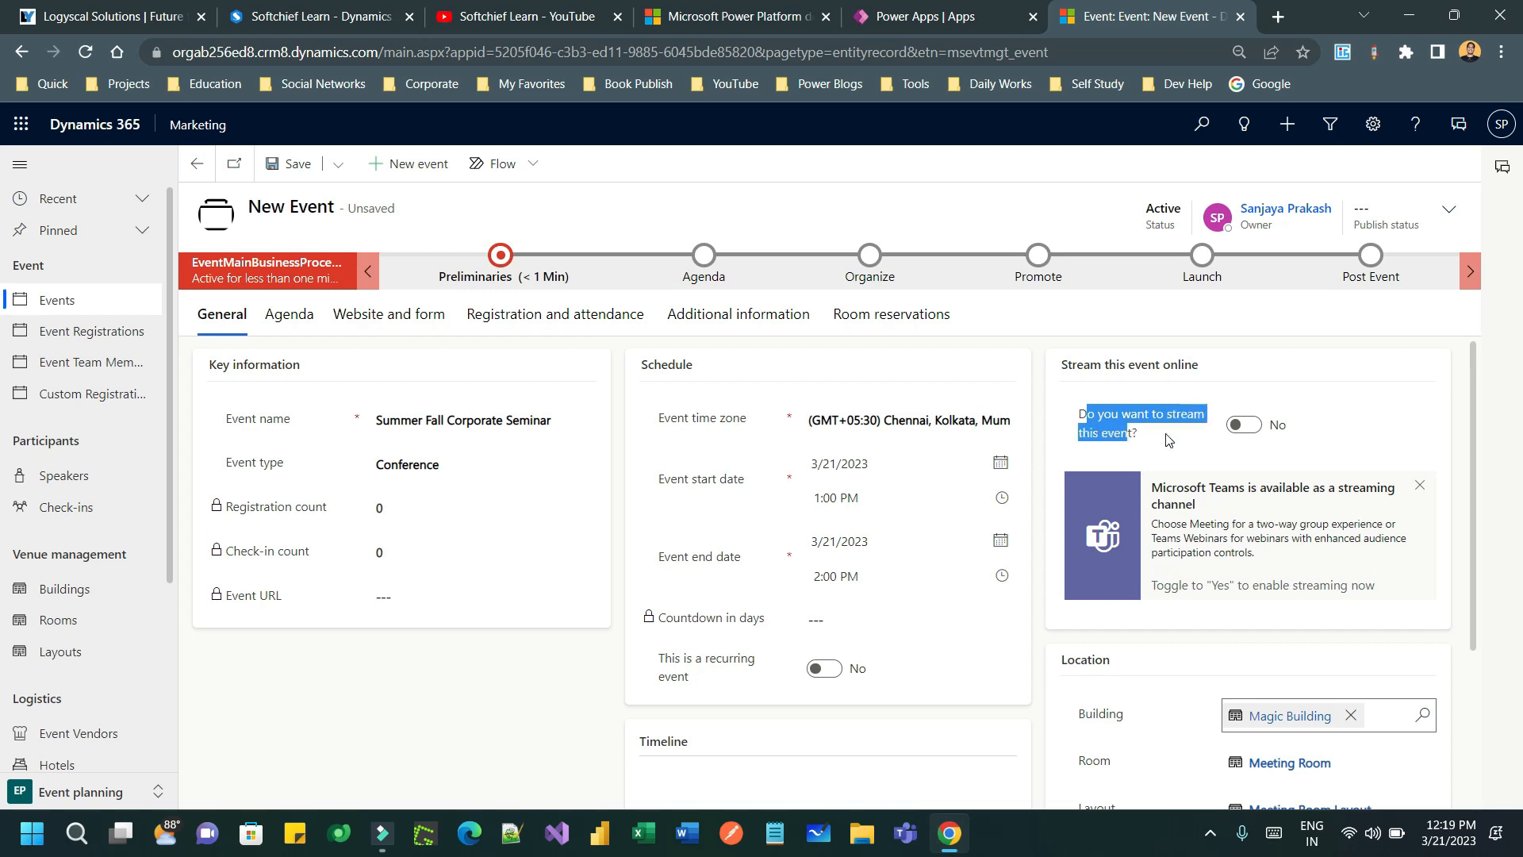
click(1243, 426)
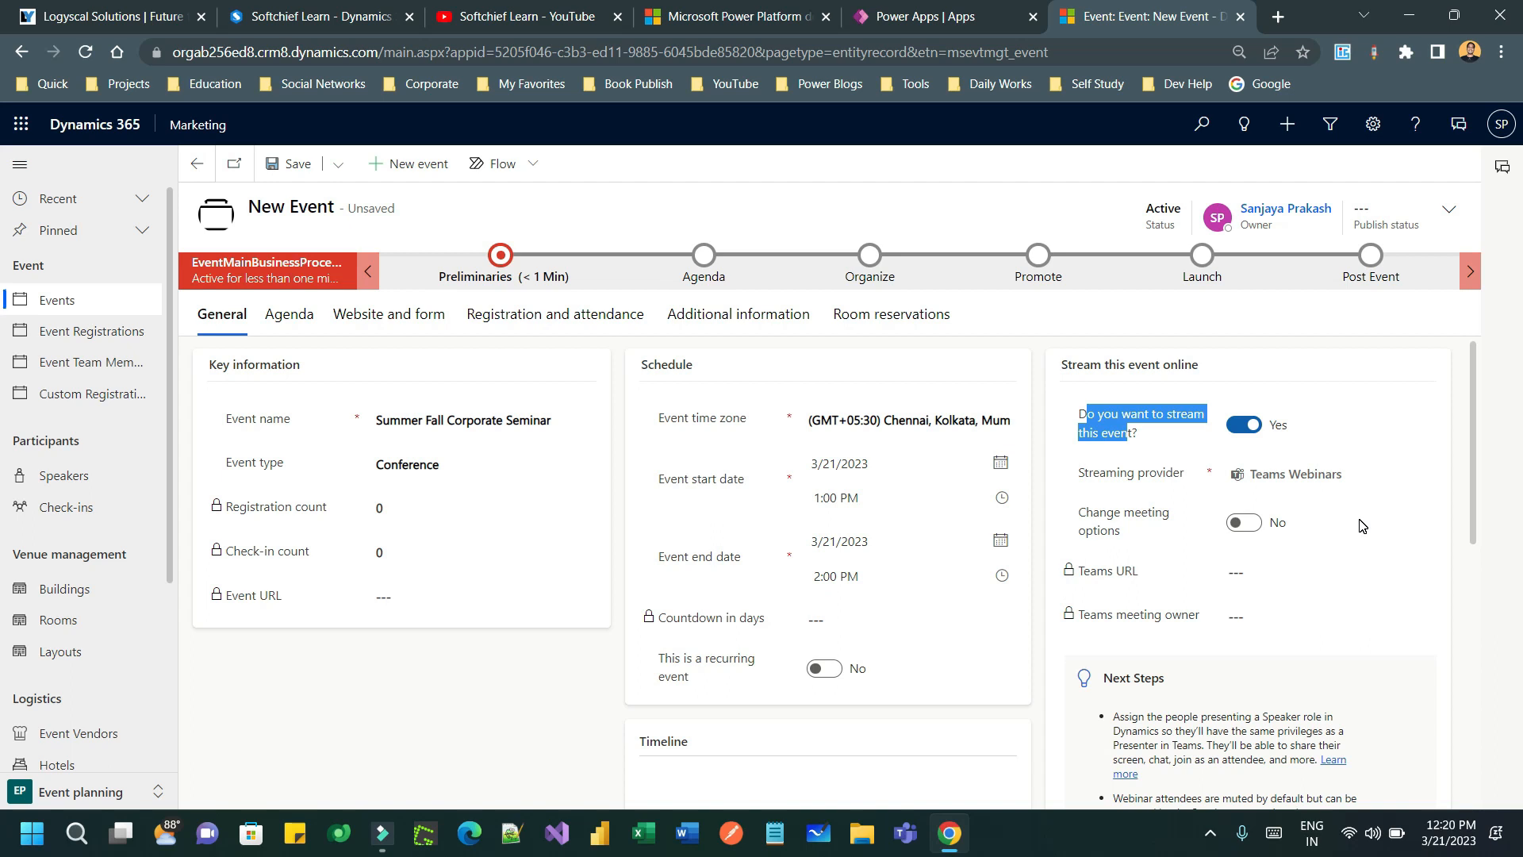
click(1341, 481)
click(1321, 505)
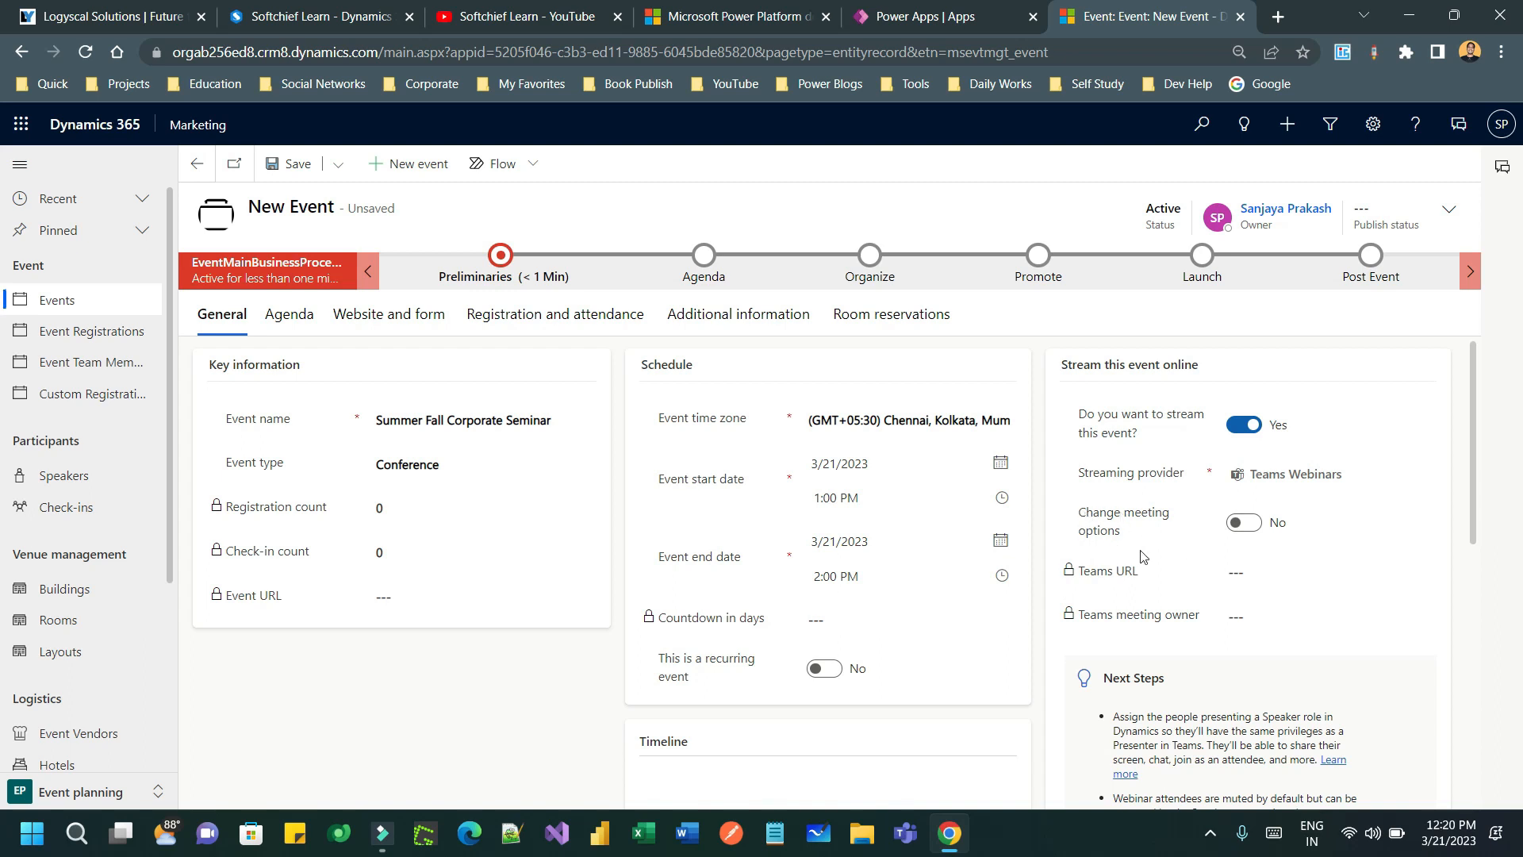
- Leave custom Teams meeting options off and save the event
click(1243, 522)
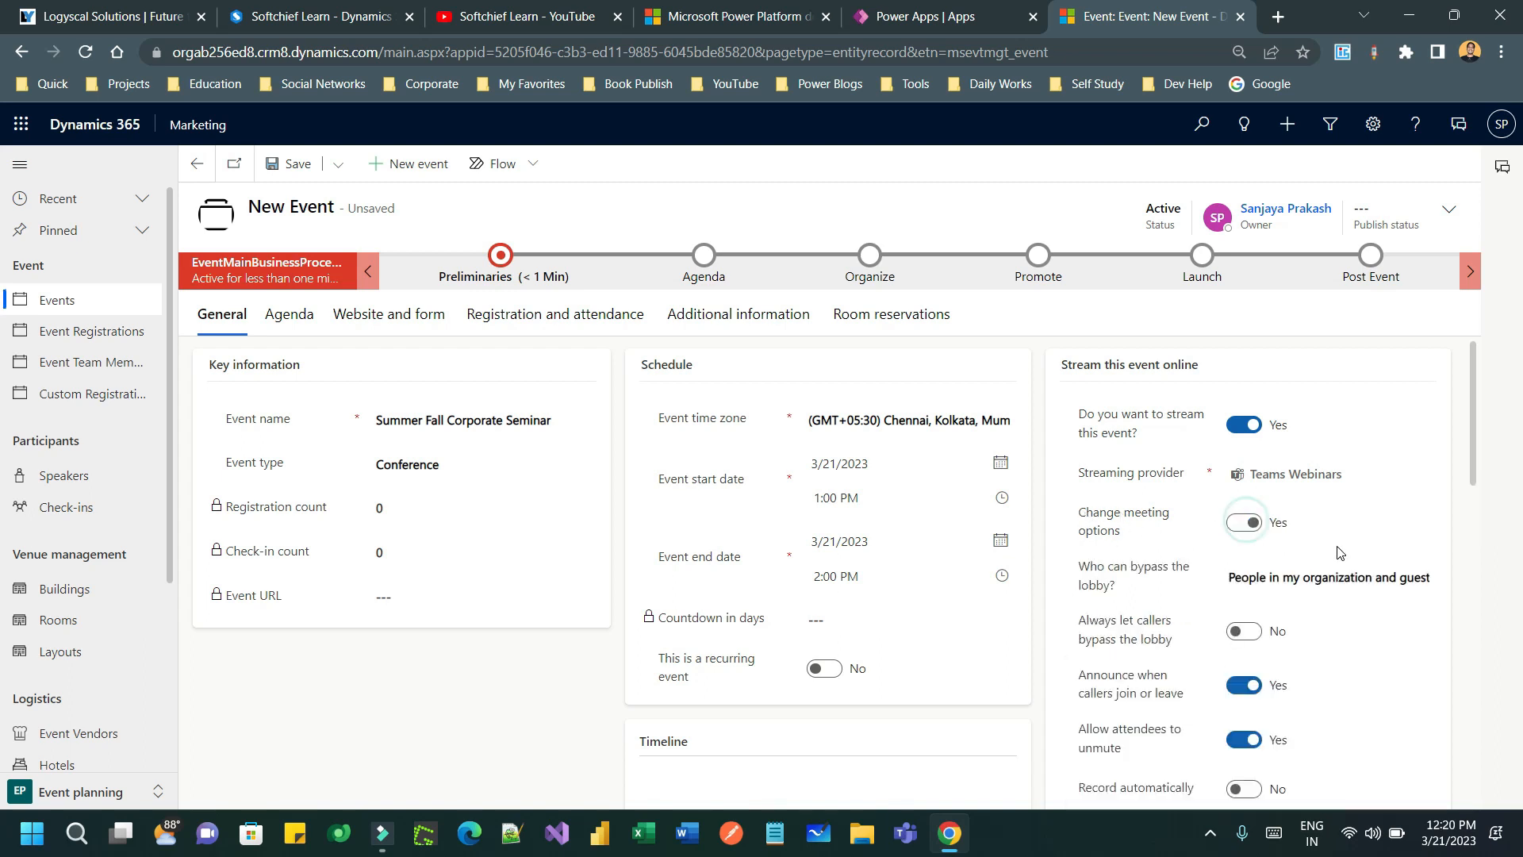
scroll(1209, 555, down, 2)
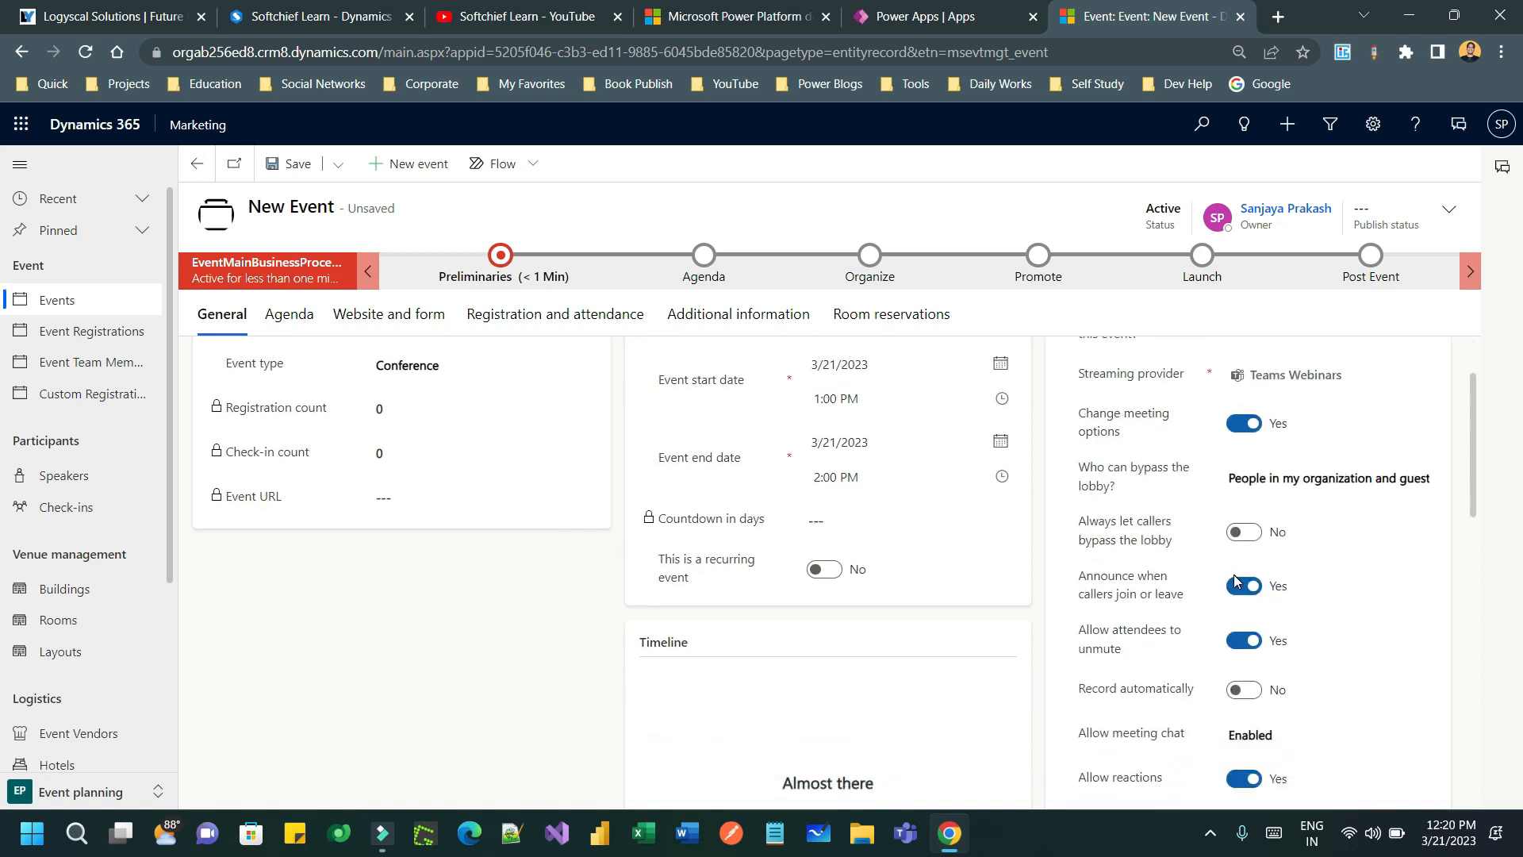
scroll(1234, 574, down, 5)
scroll(1234, 578, up, 6)
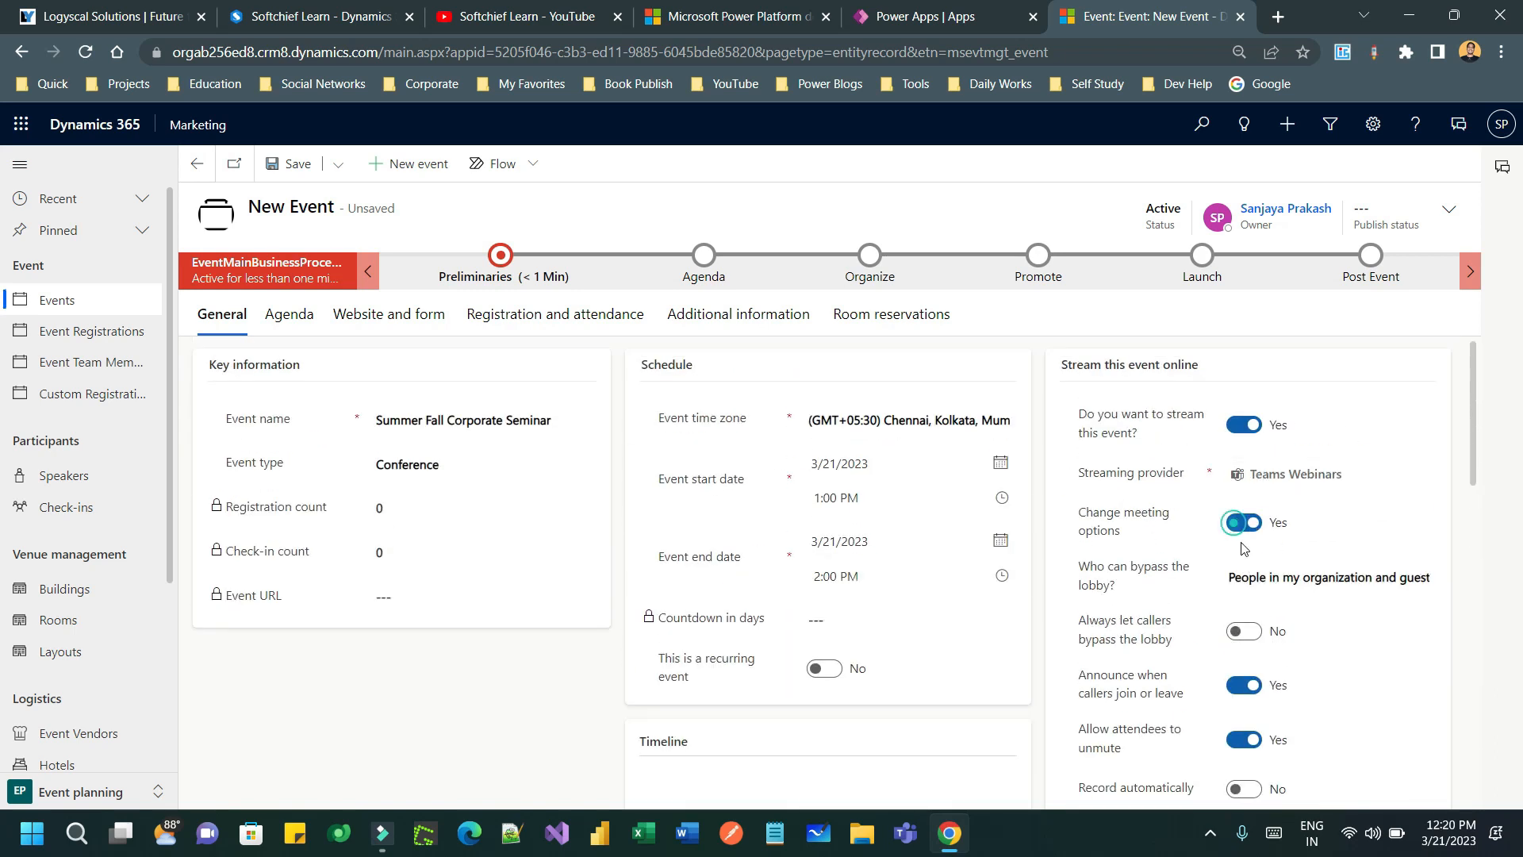
click(1242, 523)
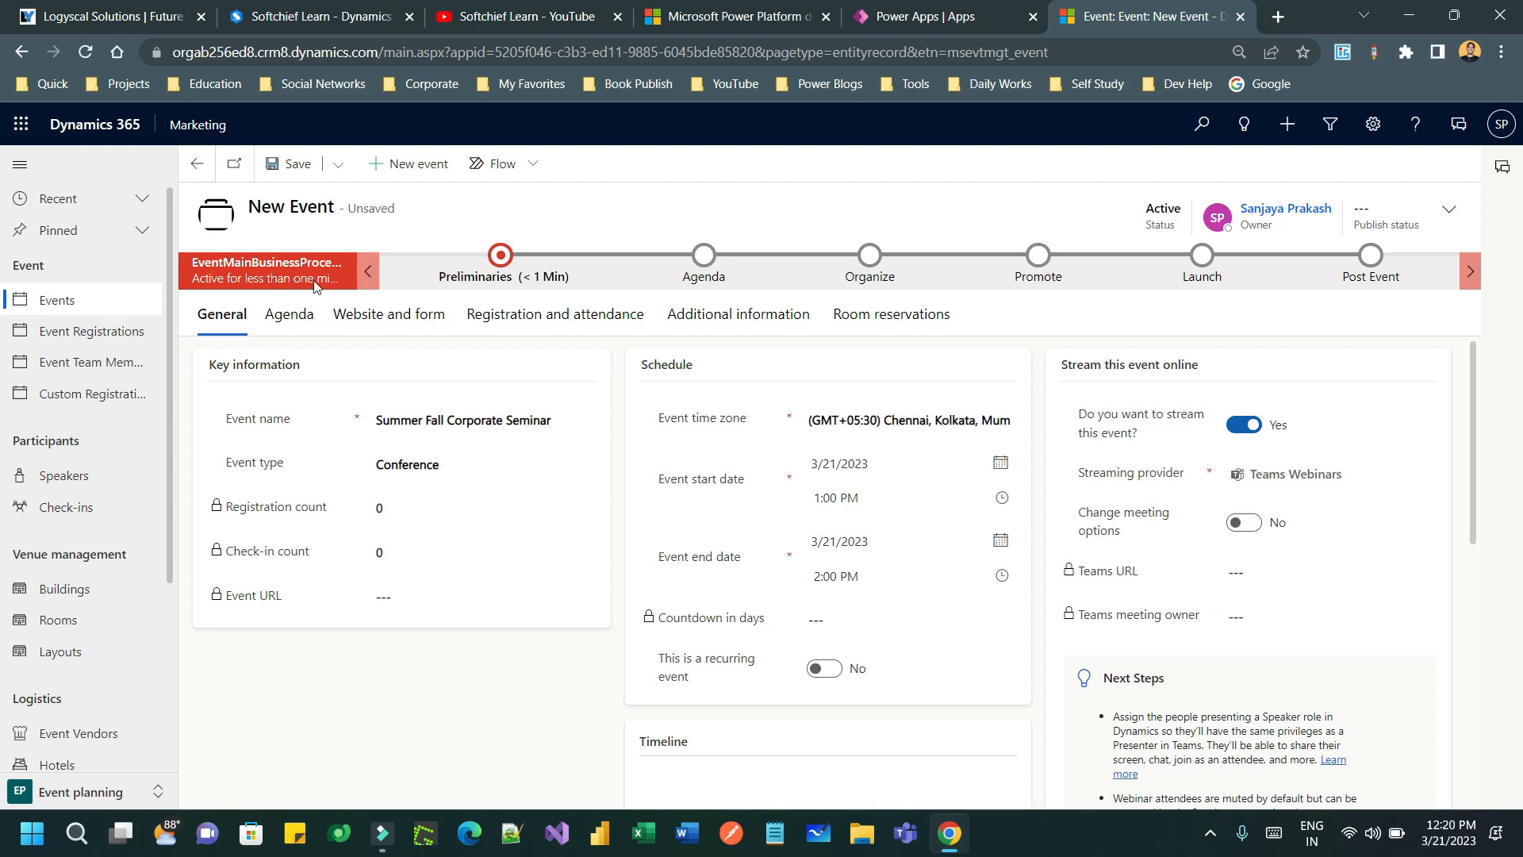
click(294, 167)
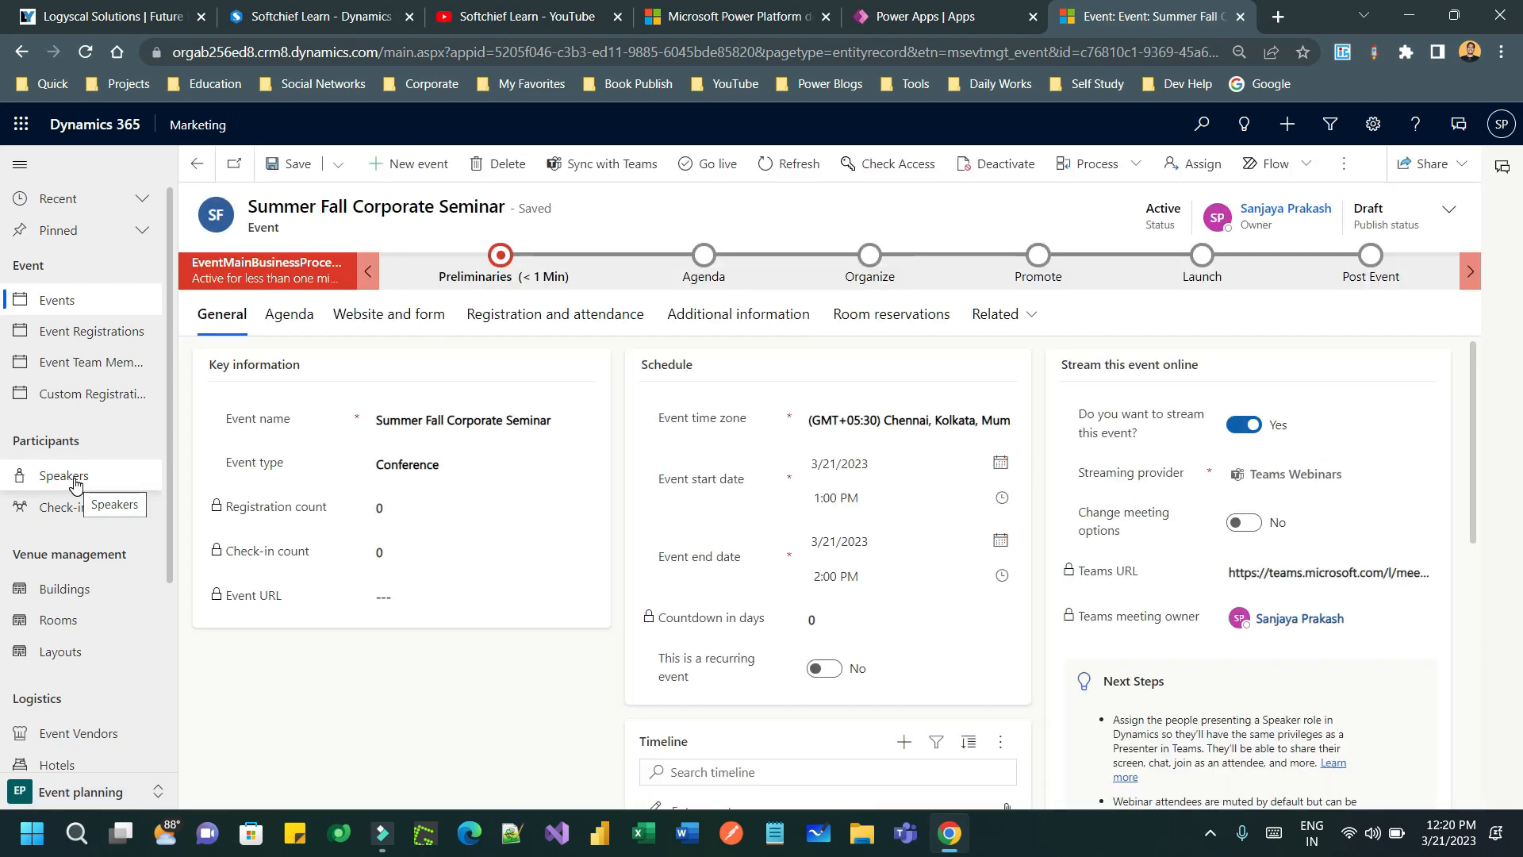
- Open the Active speakers list under Participants
click(75, 483)
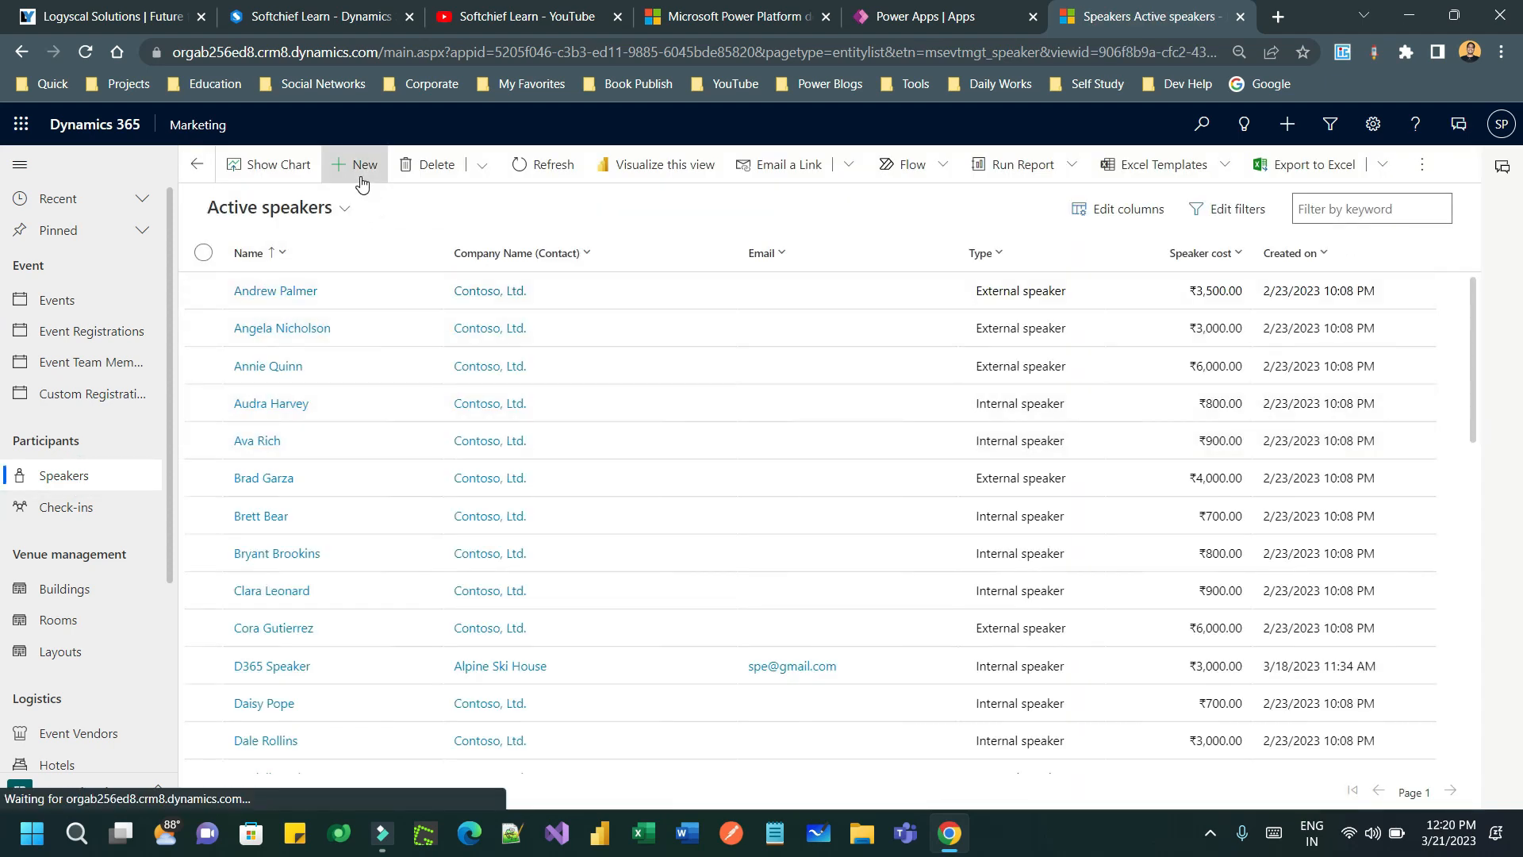
- Create a new speaker named 'Key note speaker' and list contacts for linking
click(358, 166)
click(421, 331)
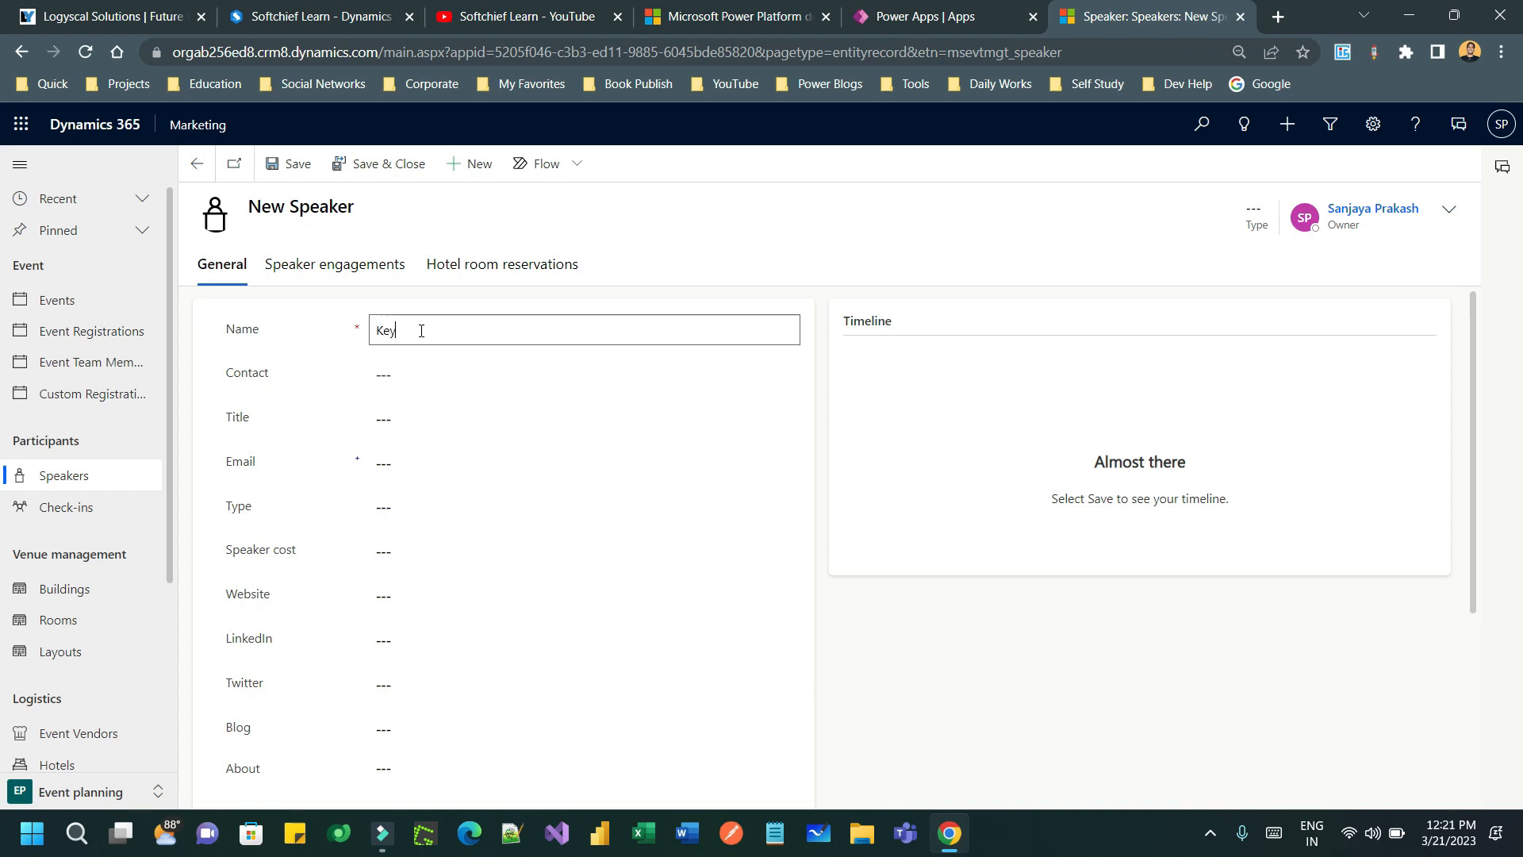
text(Key note speaker)
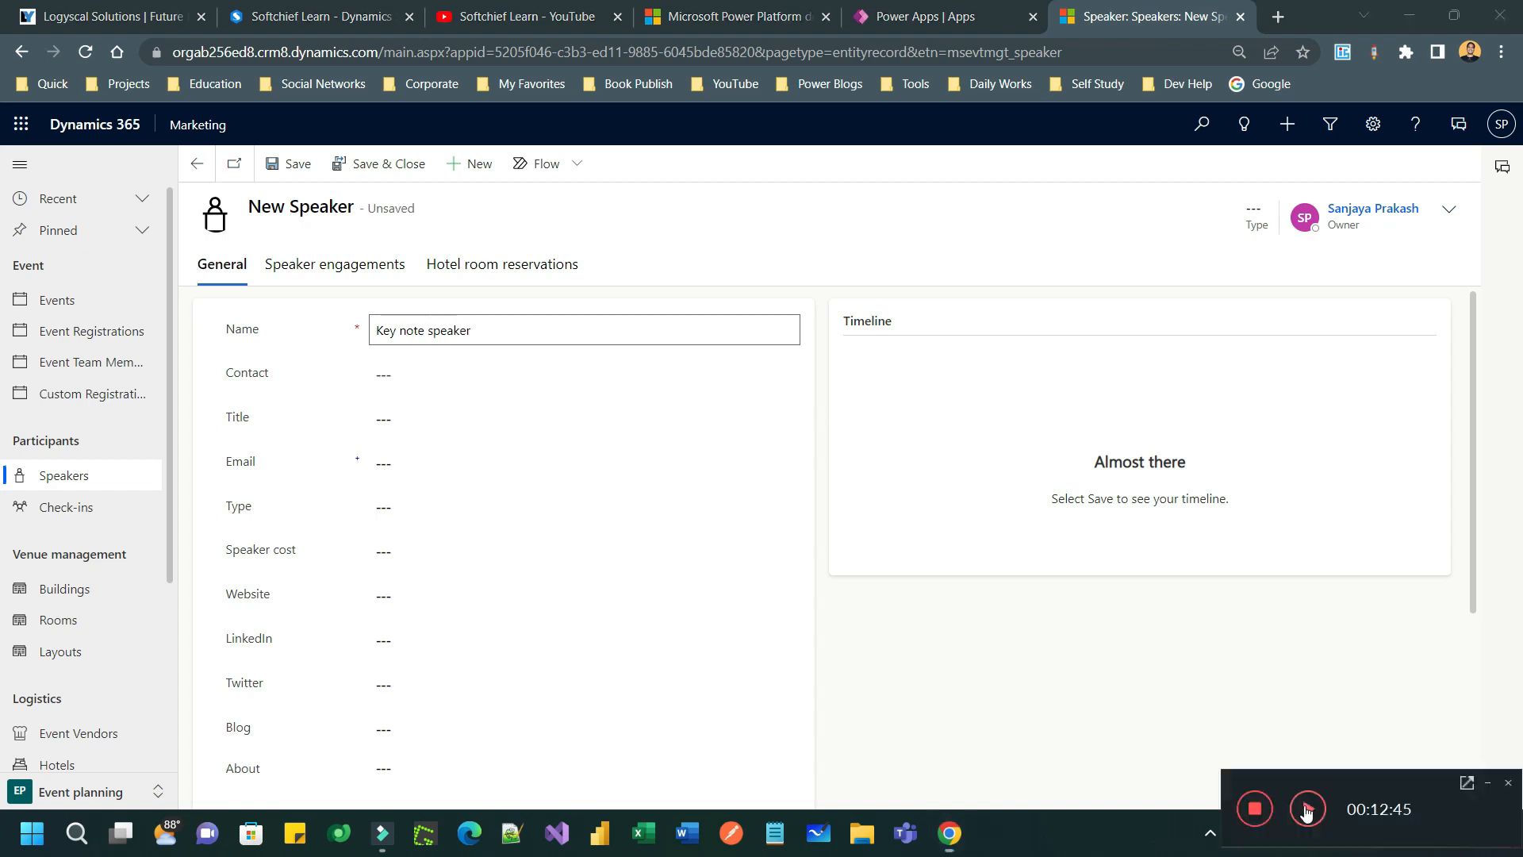
click(386, 378)
click(786, 375)
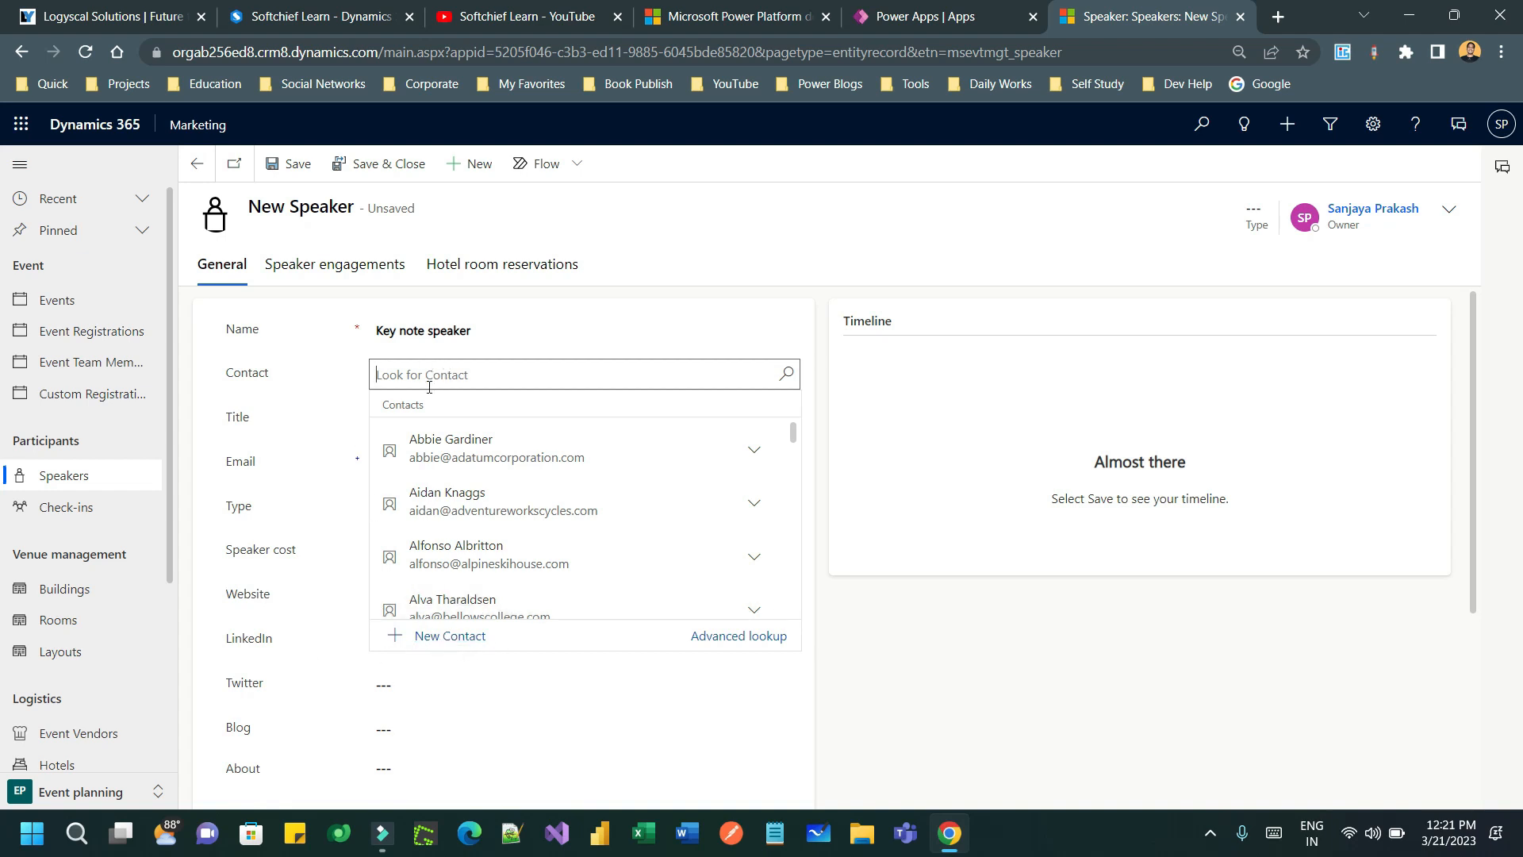
- Link the speaker to a contact from Humongous Insurance
scroll(792, 435, down, 3)
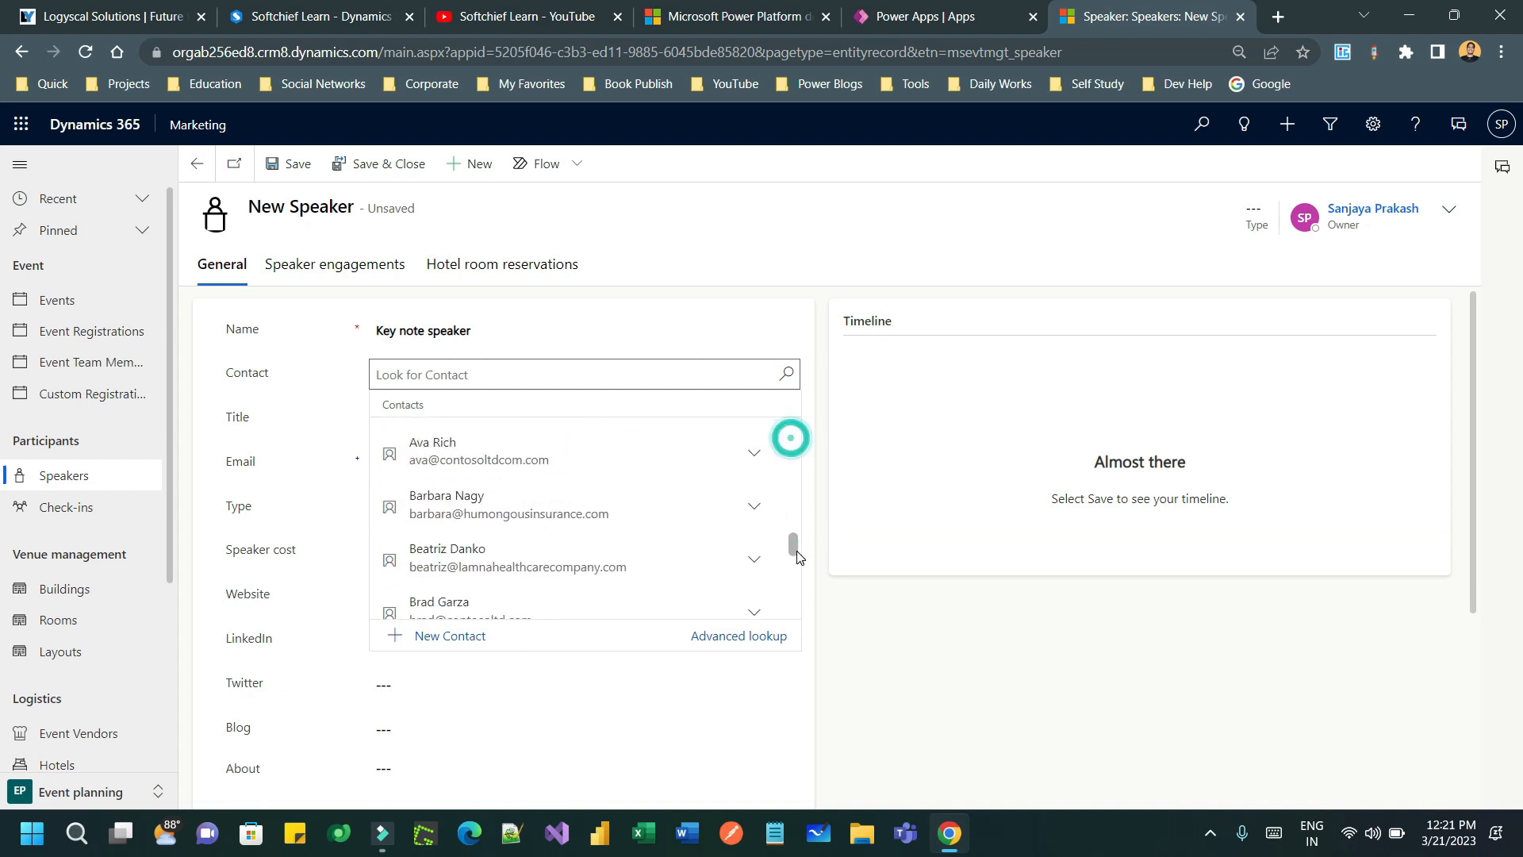
click(466, 505)
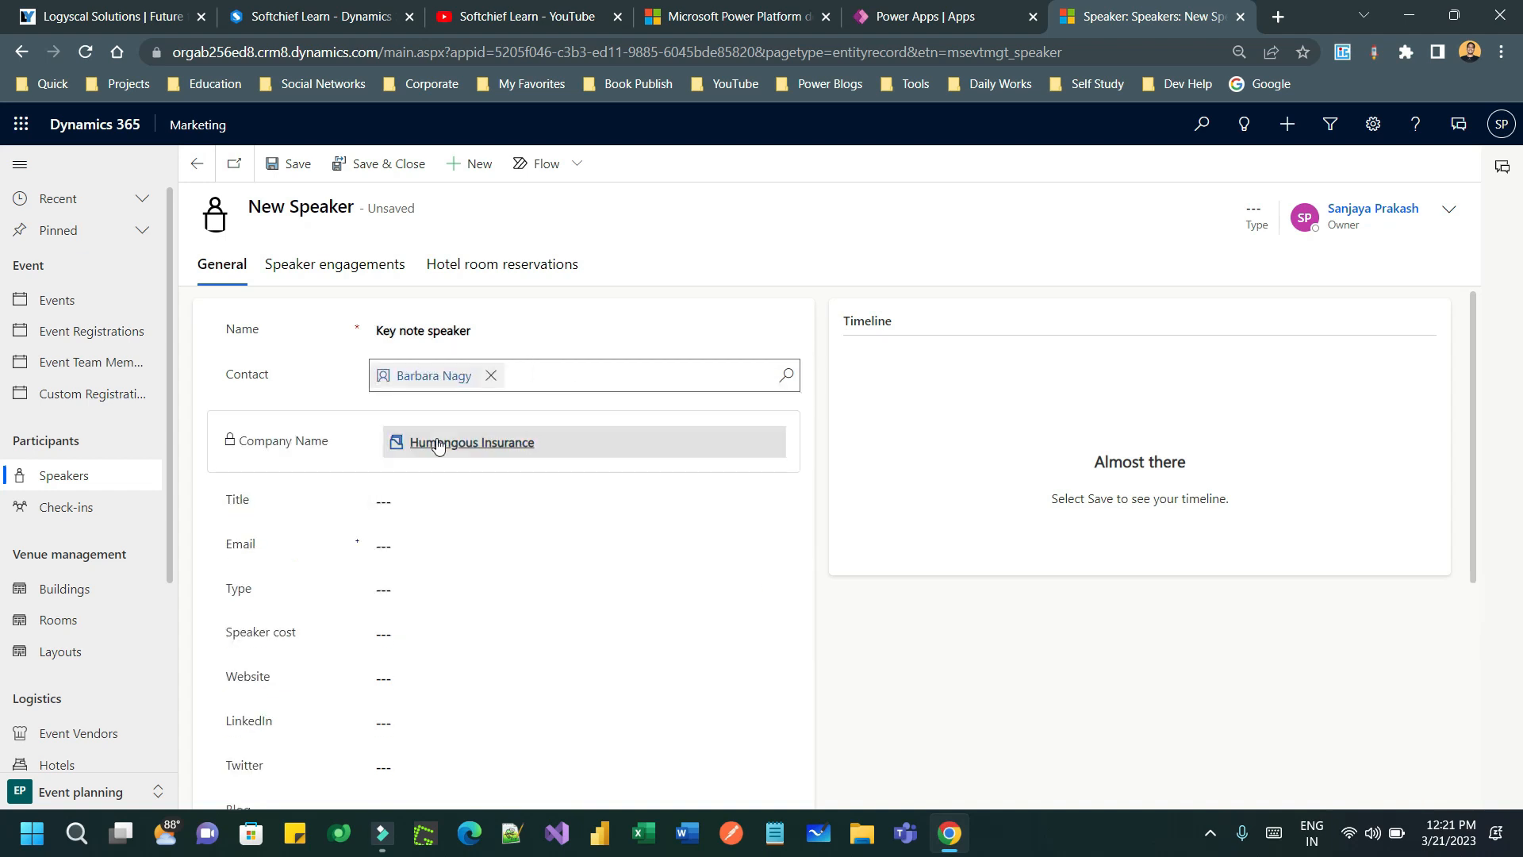
click(315, 504)
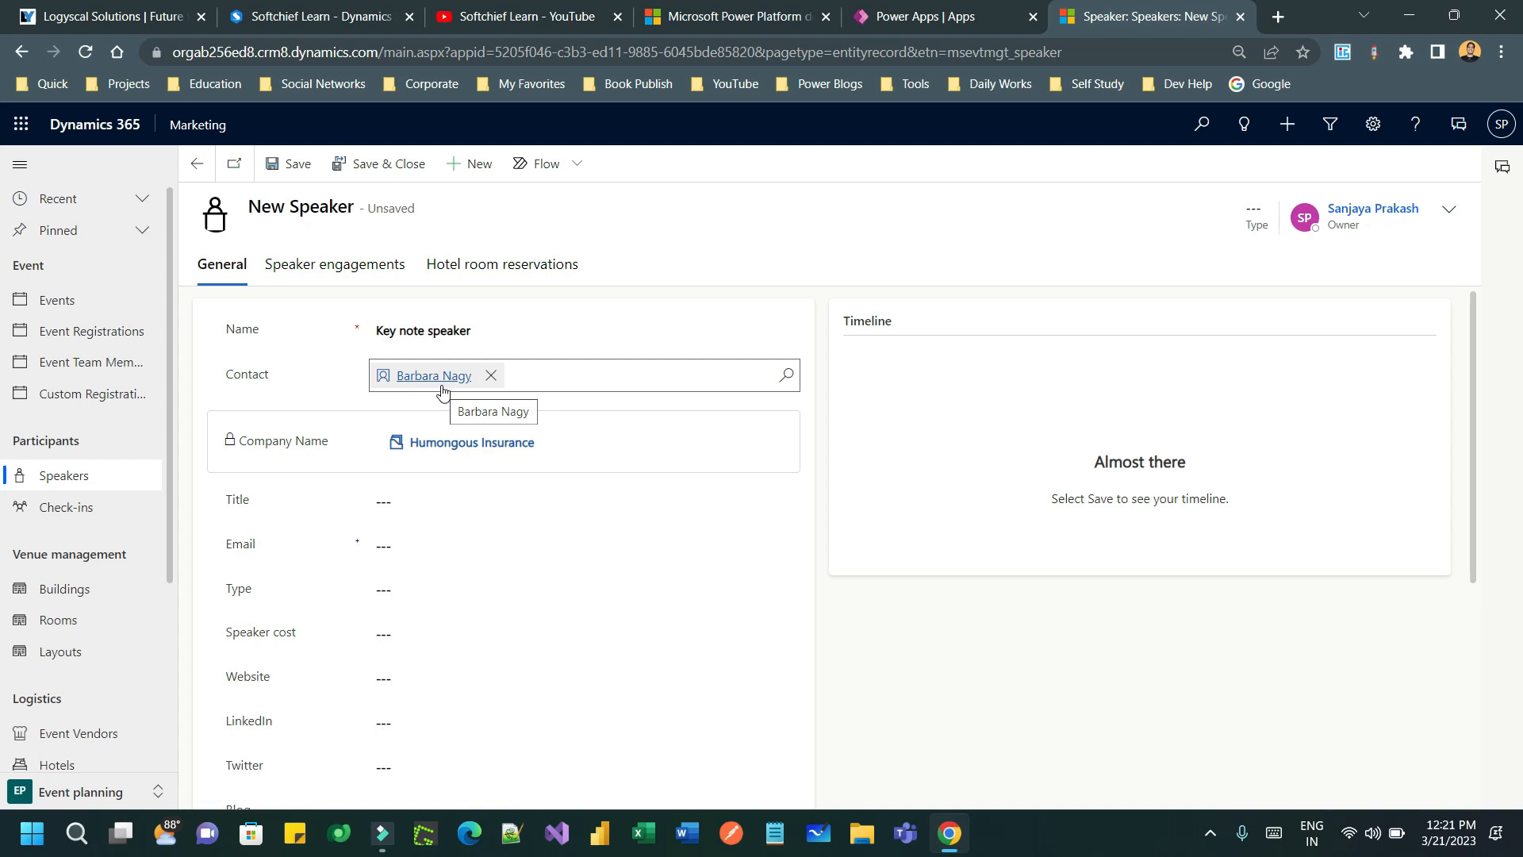
- Give the speaker the title Consultant and enter their e-mail address
click(477, 502)
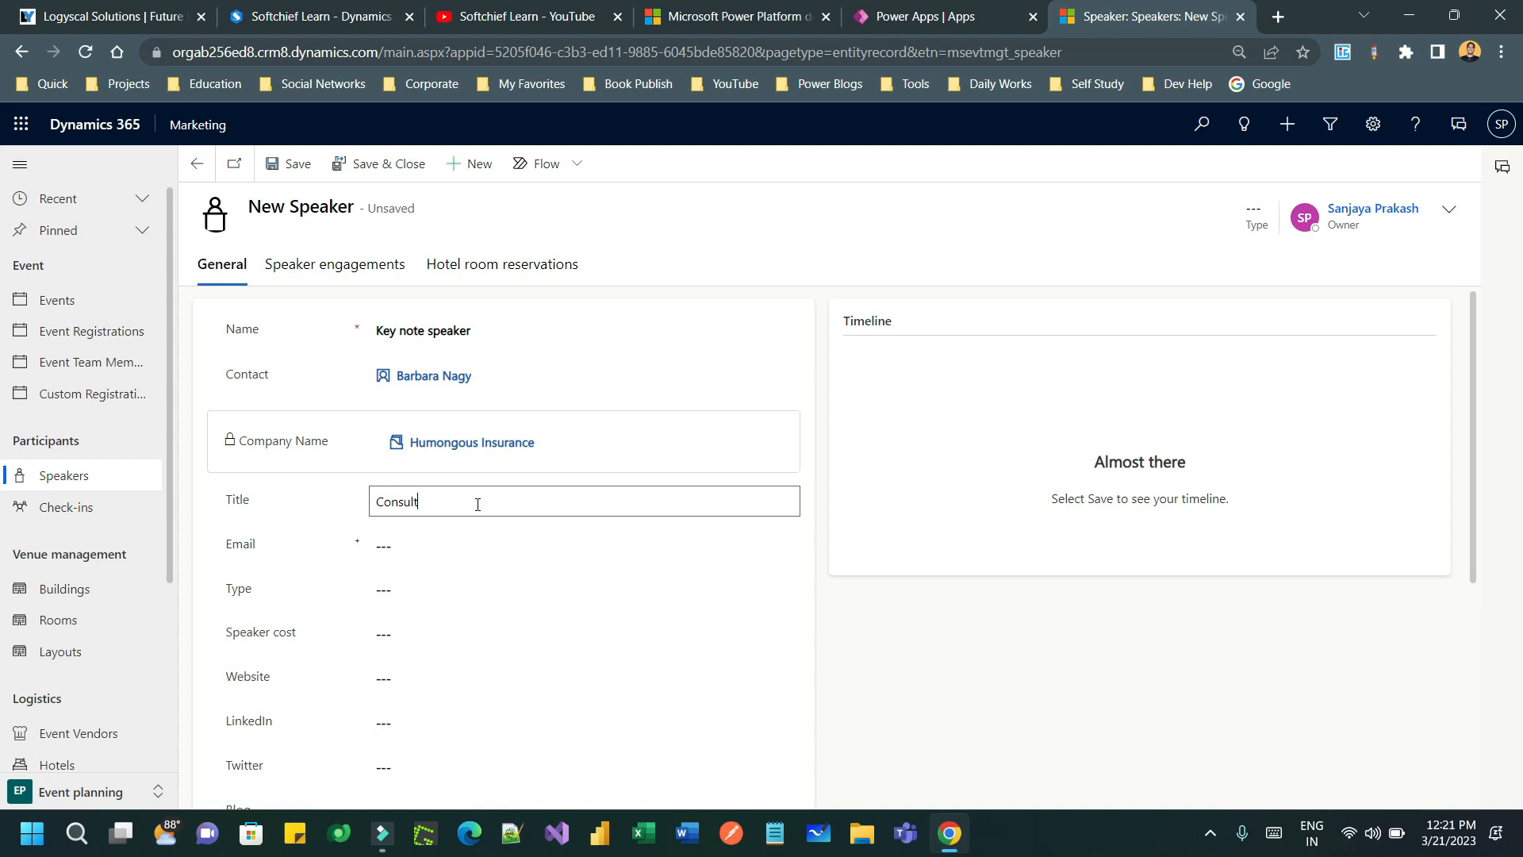
click(457, 546)
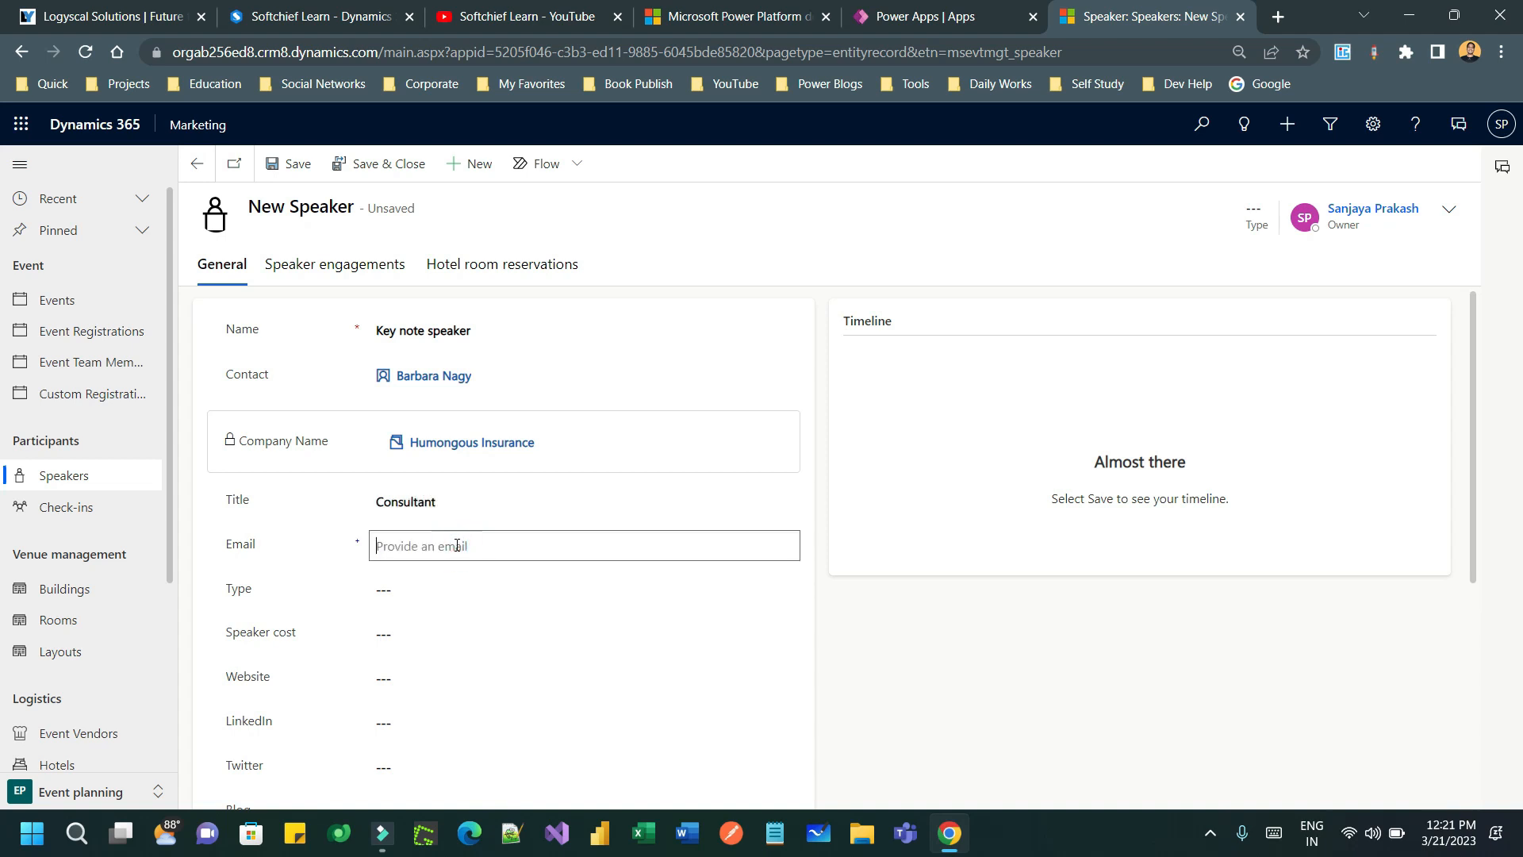
text(bar)
text(@)
click(334, 578)
click(432, 589)
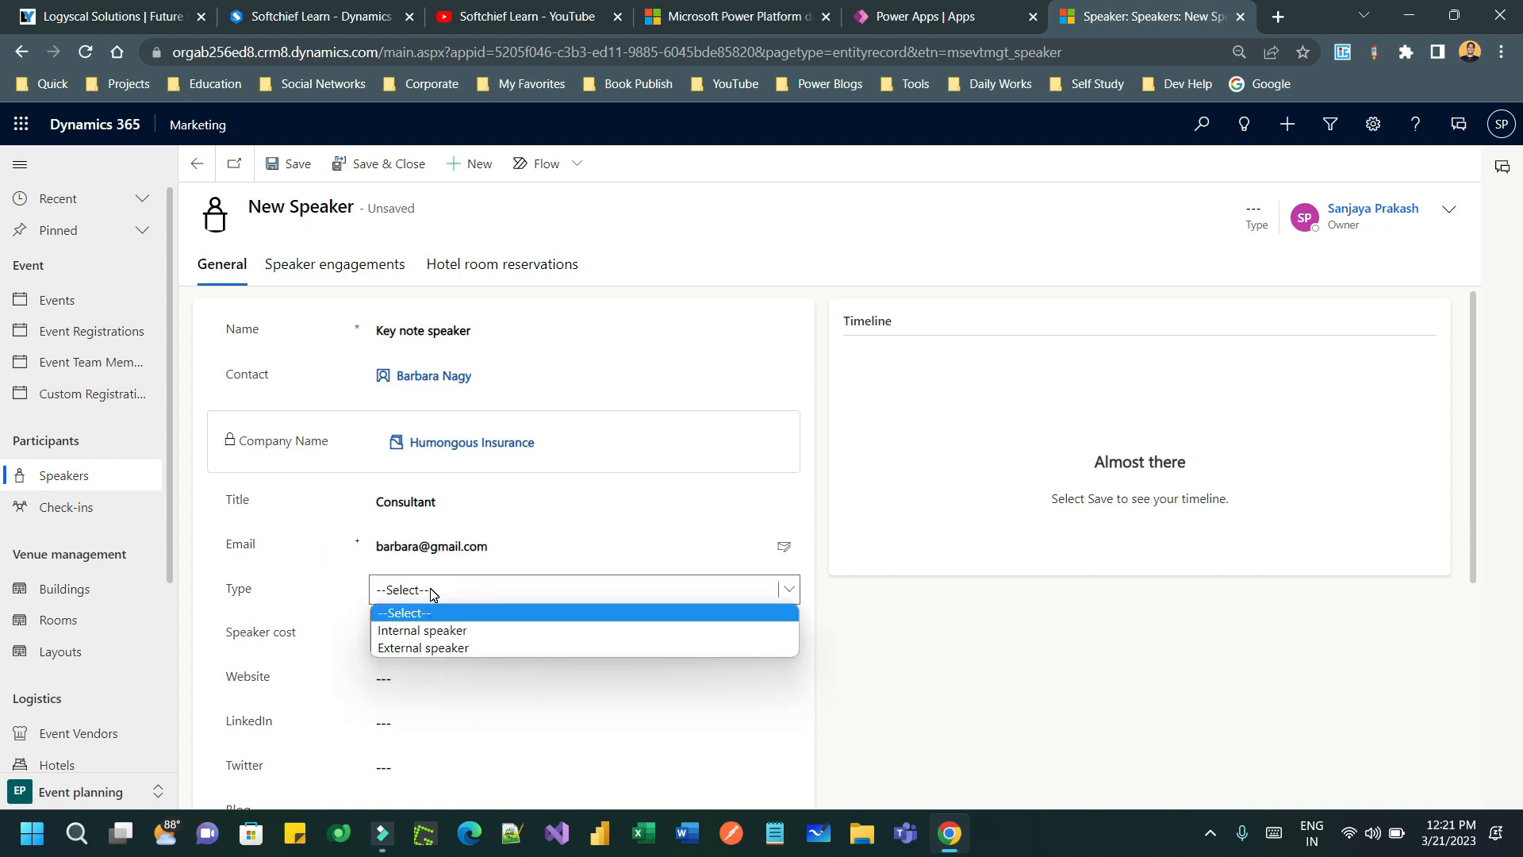
- Make the speaker an External speaker with a speaker cost of ₹50,000.00
click(478, 646)
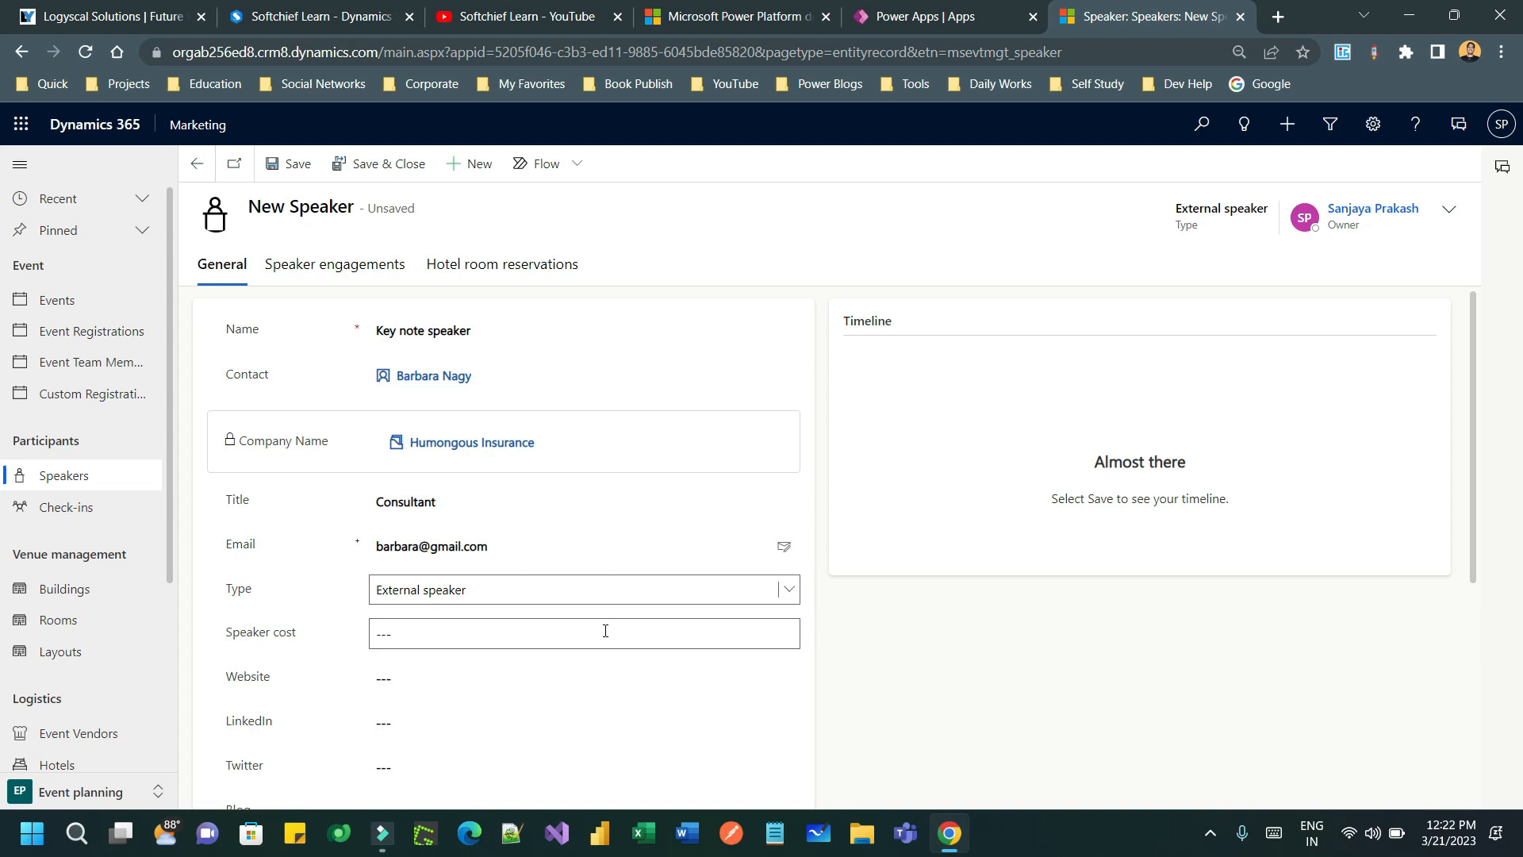
scroll(605, 630, down, 1)
click(441, 530)
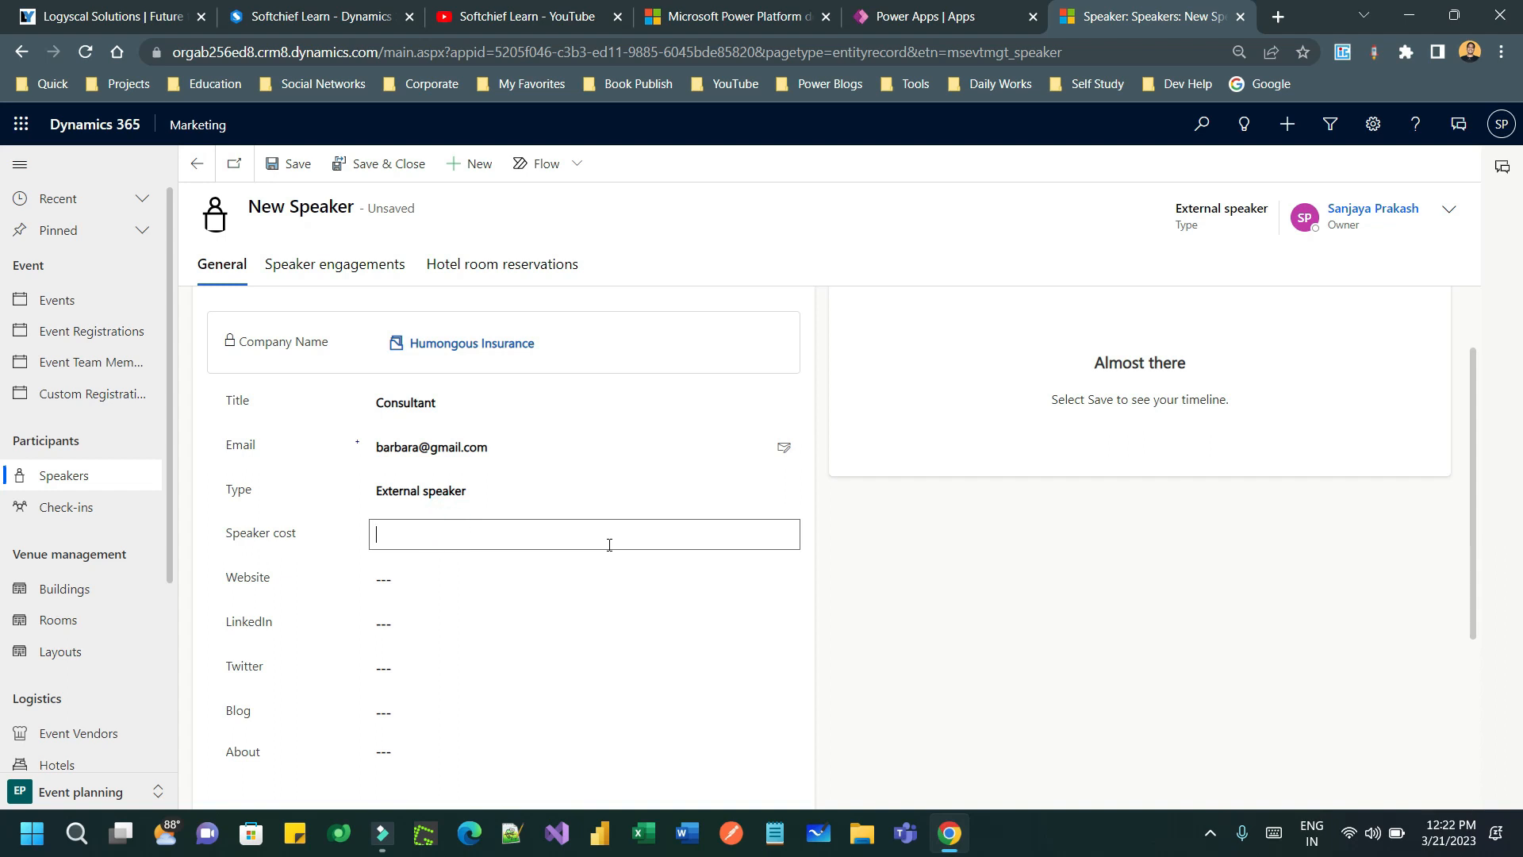
text(50000)
double_click(609, 545)
click(323, 585)
- Leave website and Twitter empty and enter softchief.com as the speaker's blog
click(263, 578)
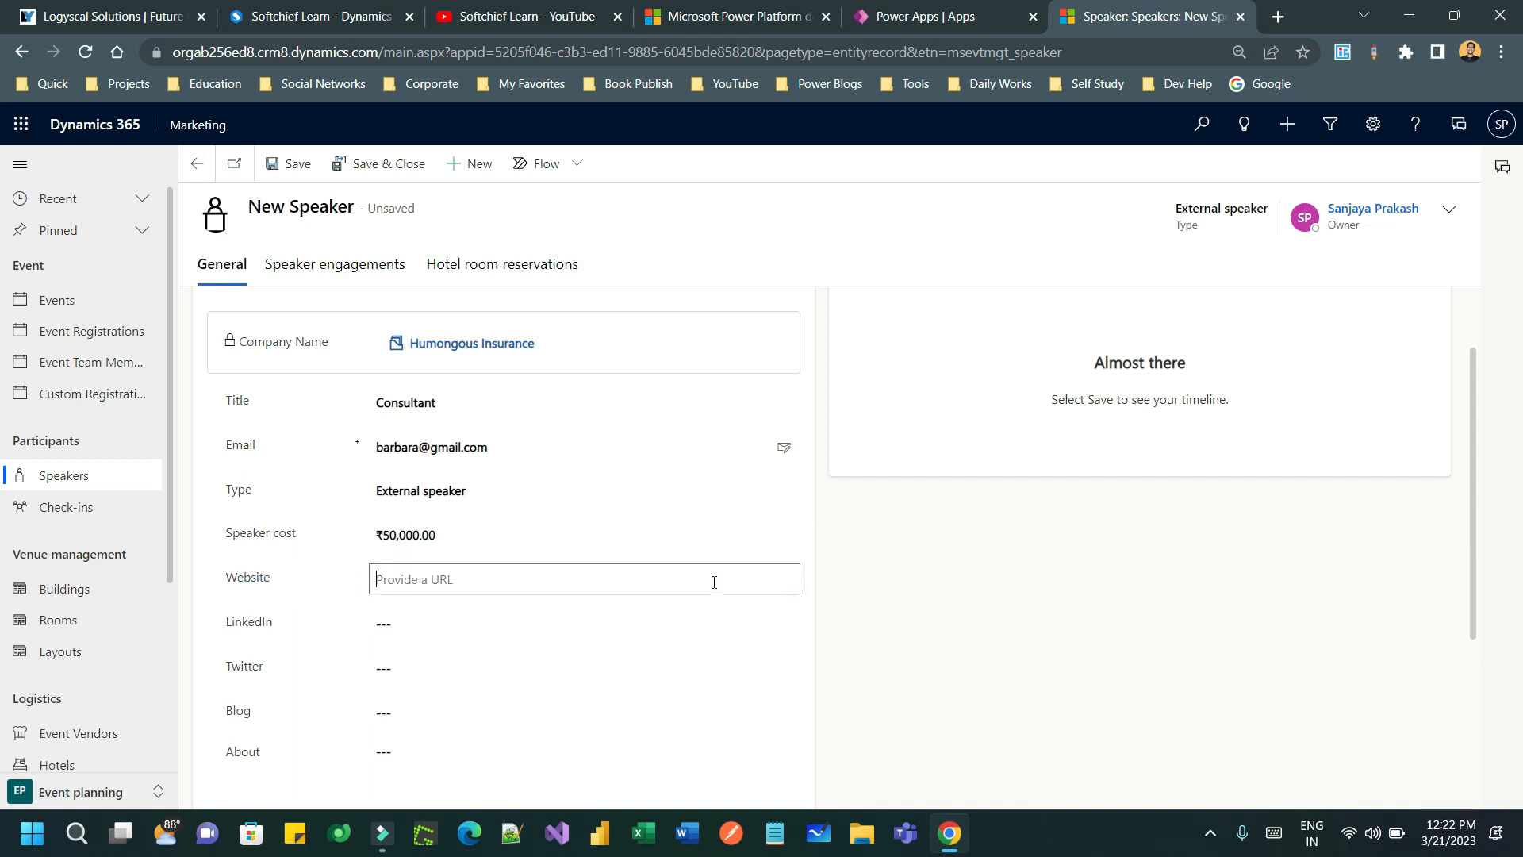
click(421, 626)
click(399, 670)
scroll(399, 670, down, 1)
click(461, 625)
text(soft)
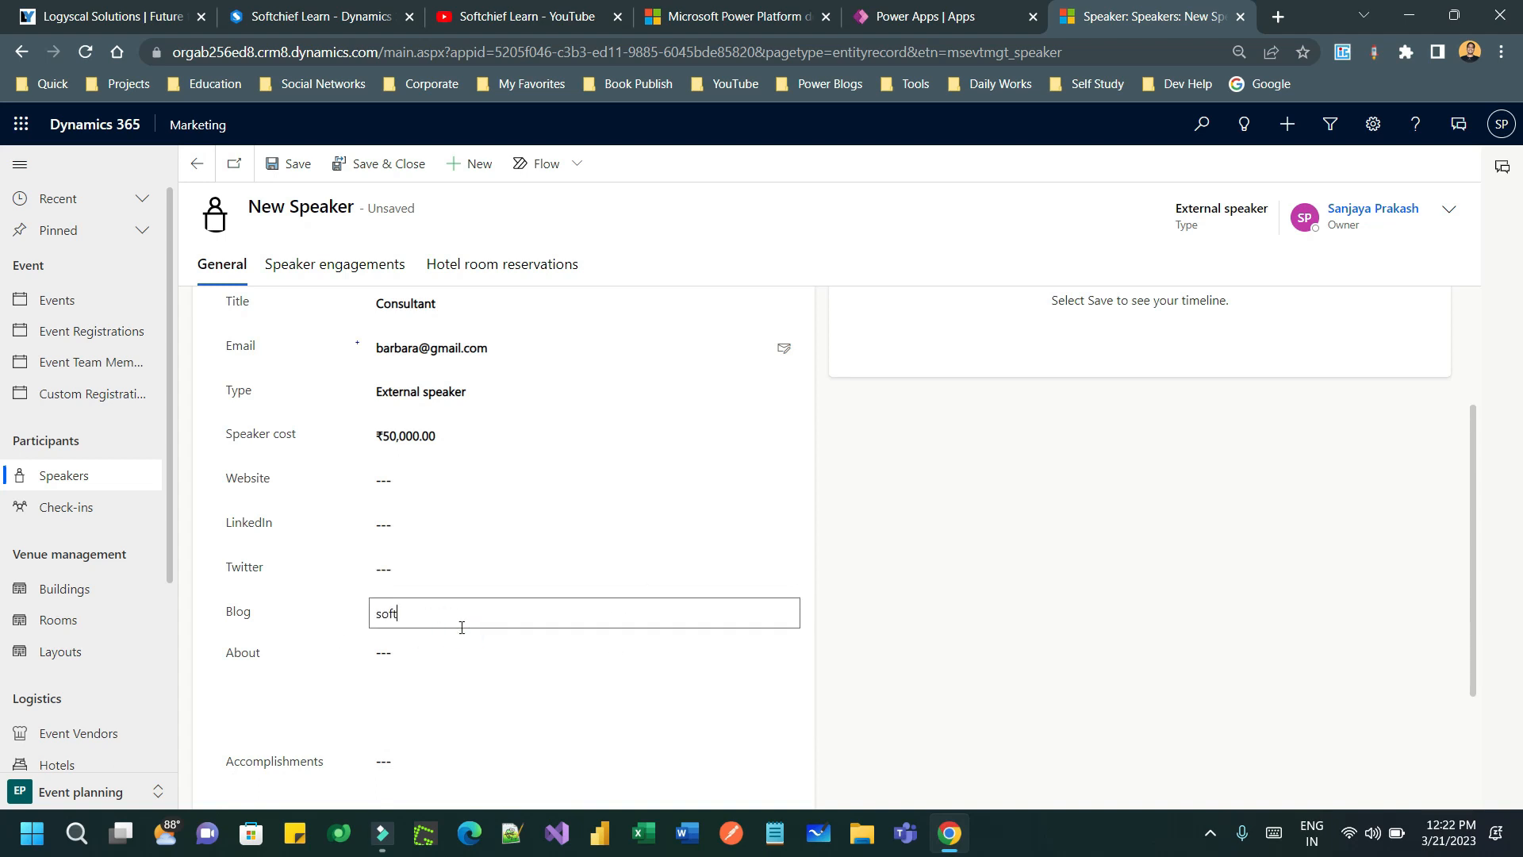
text(chief.com)
click(341, 639)
click(508, 617)
- Fill in the speaker's accomplishments, leaving About empty, and save the record with Ctrl+S
click(534, 647)
scroll(534, 639, down, 2)
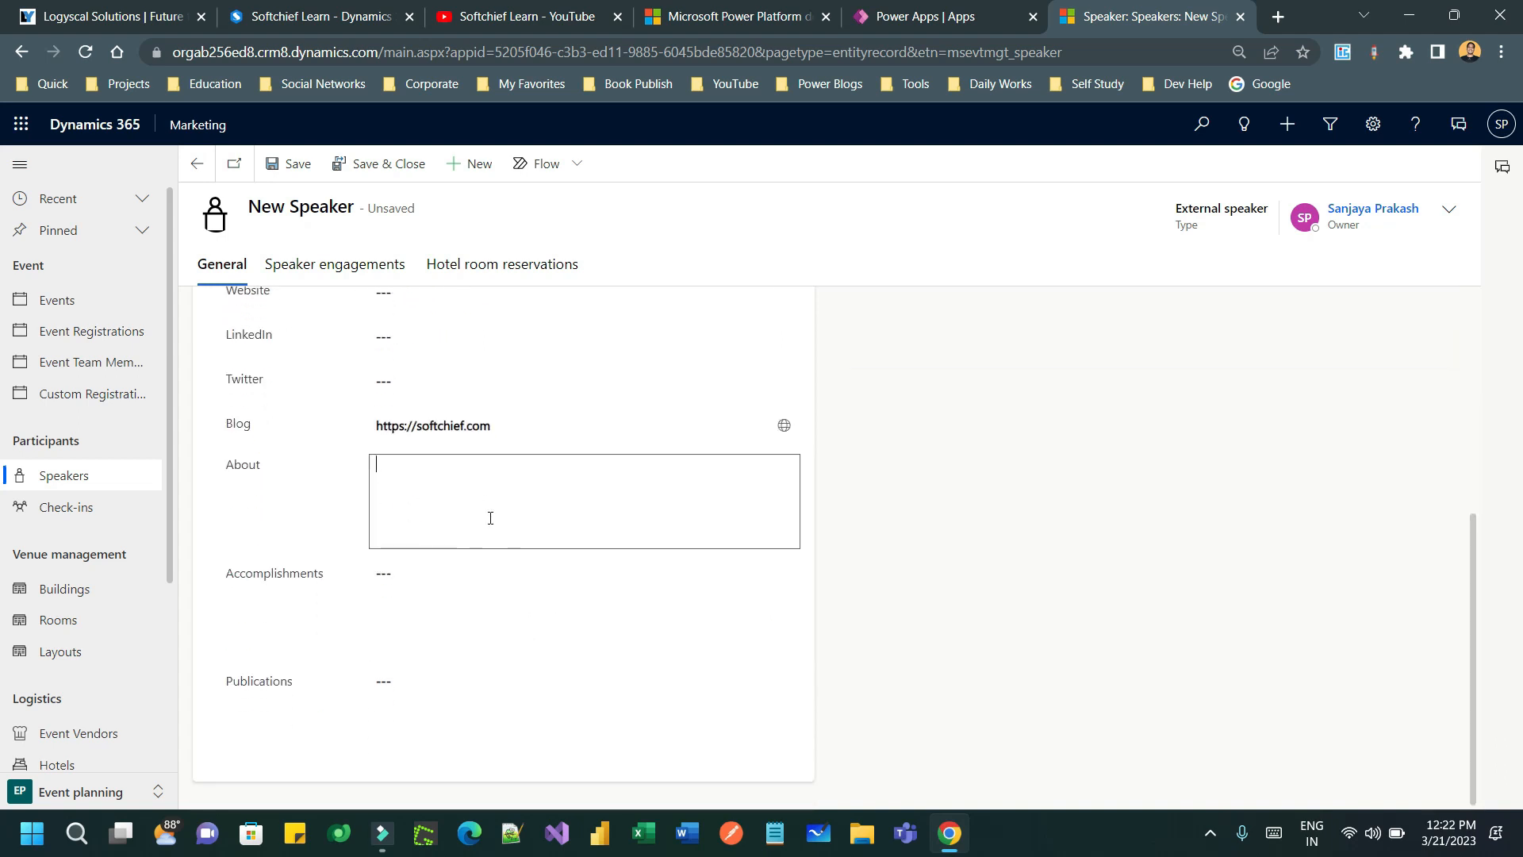
click(421, 479)
click(481, 579)
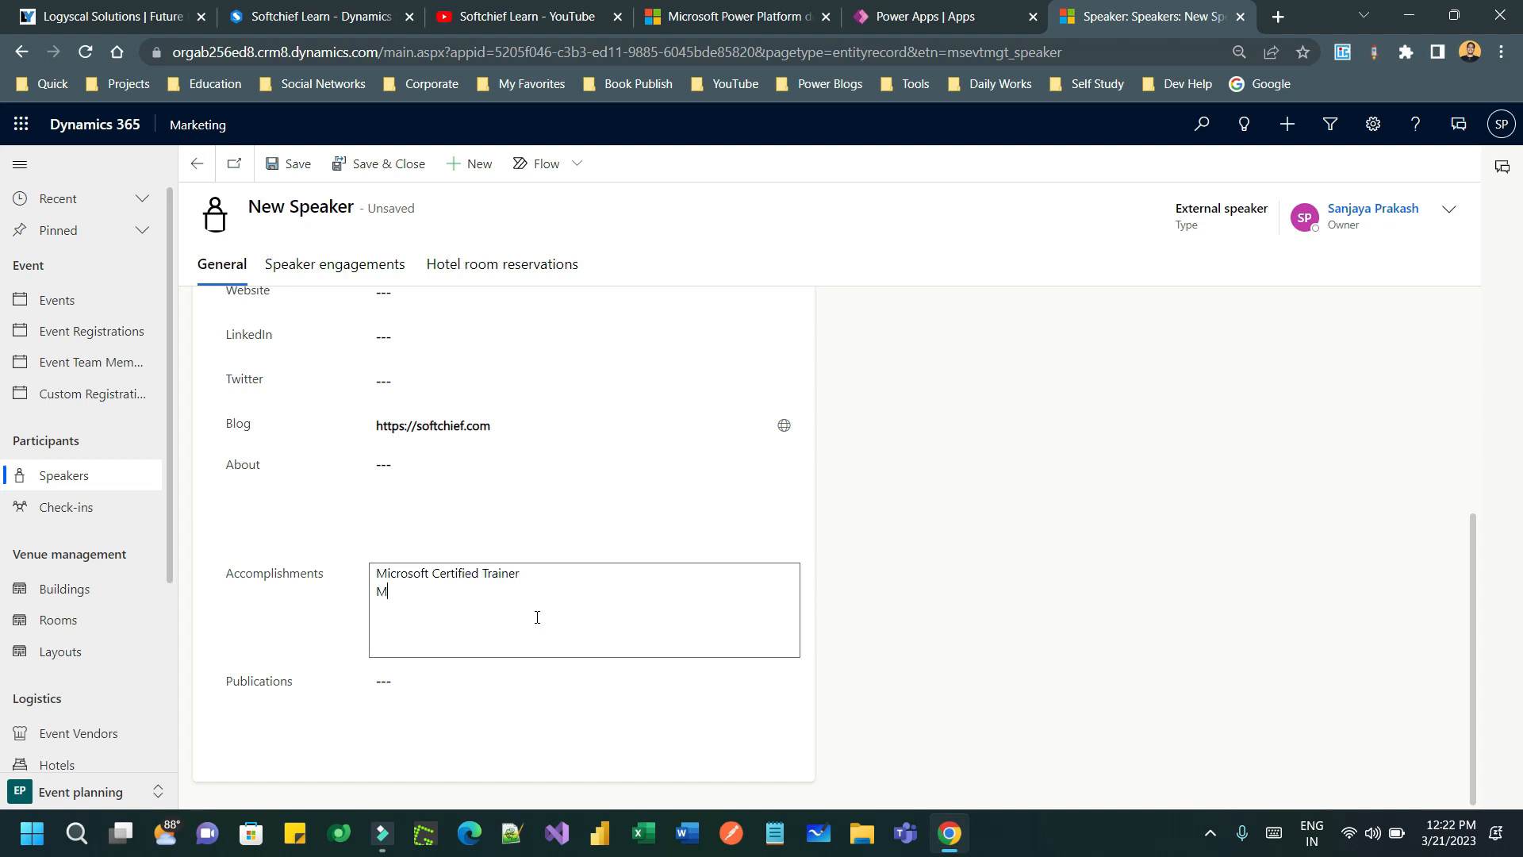
click(555, 614)
click(453, 677)
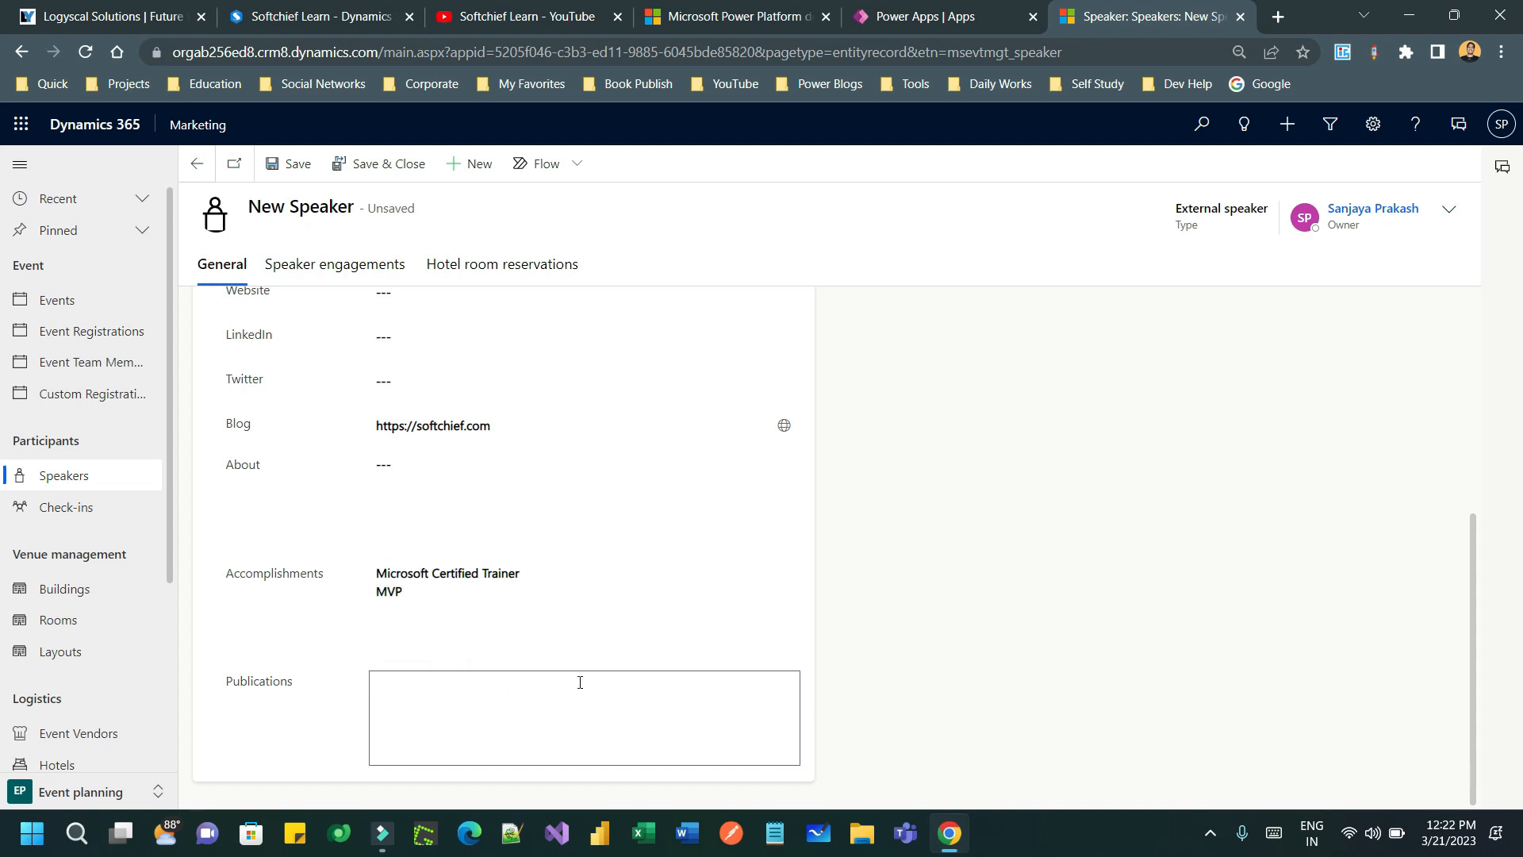
scroll(1044, 446, up, 5)
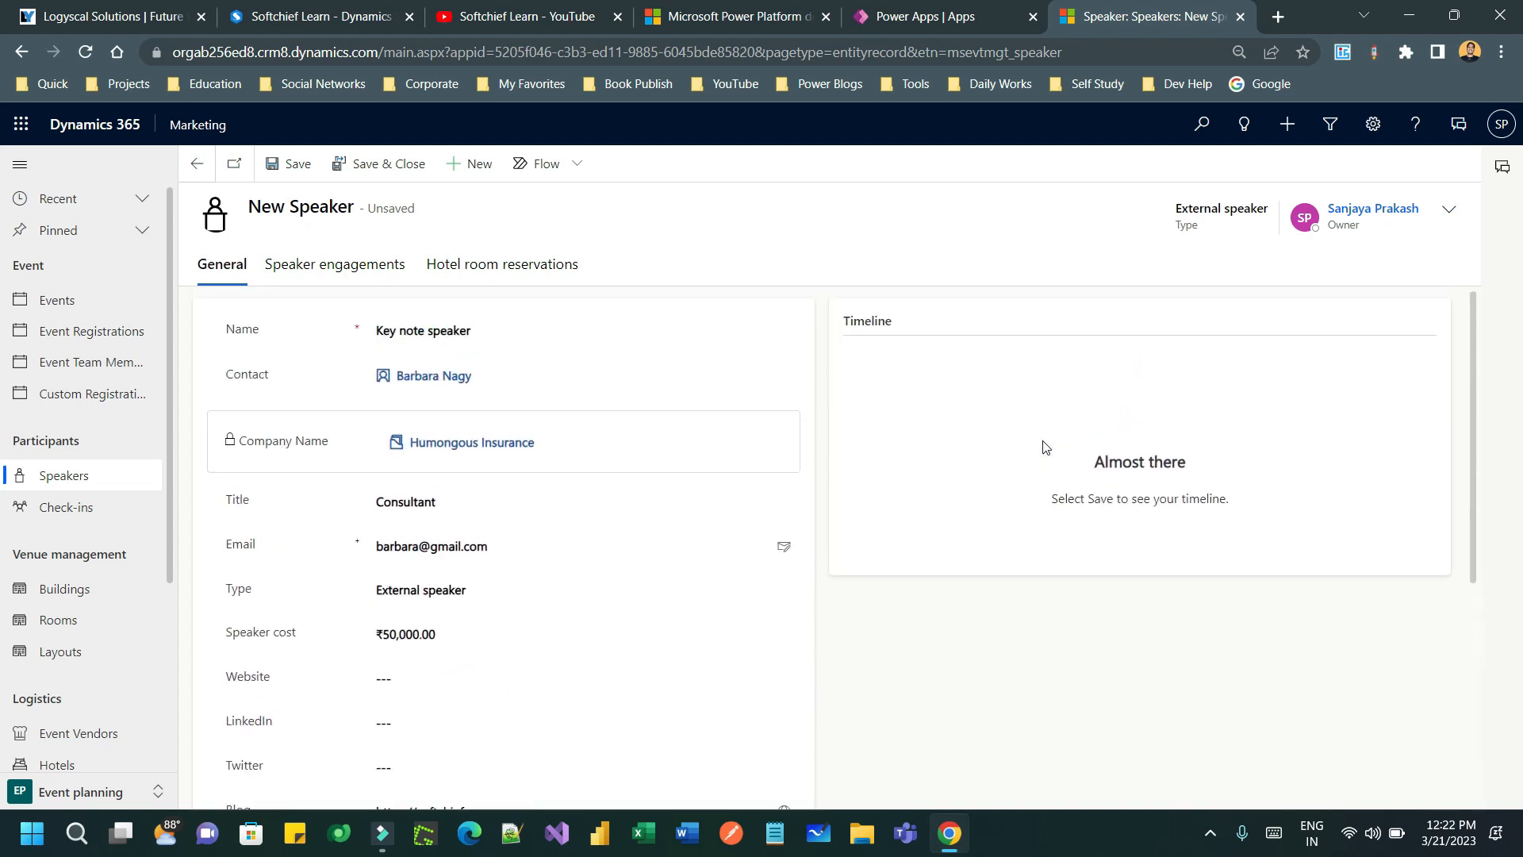
key(ctrl+s)
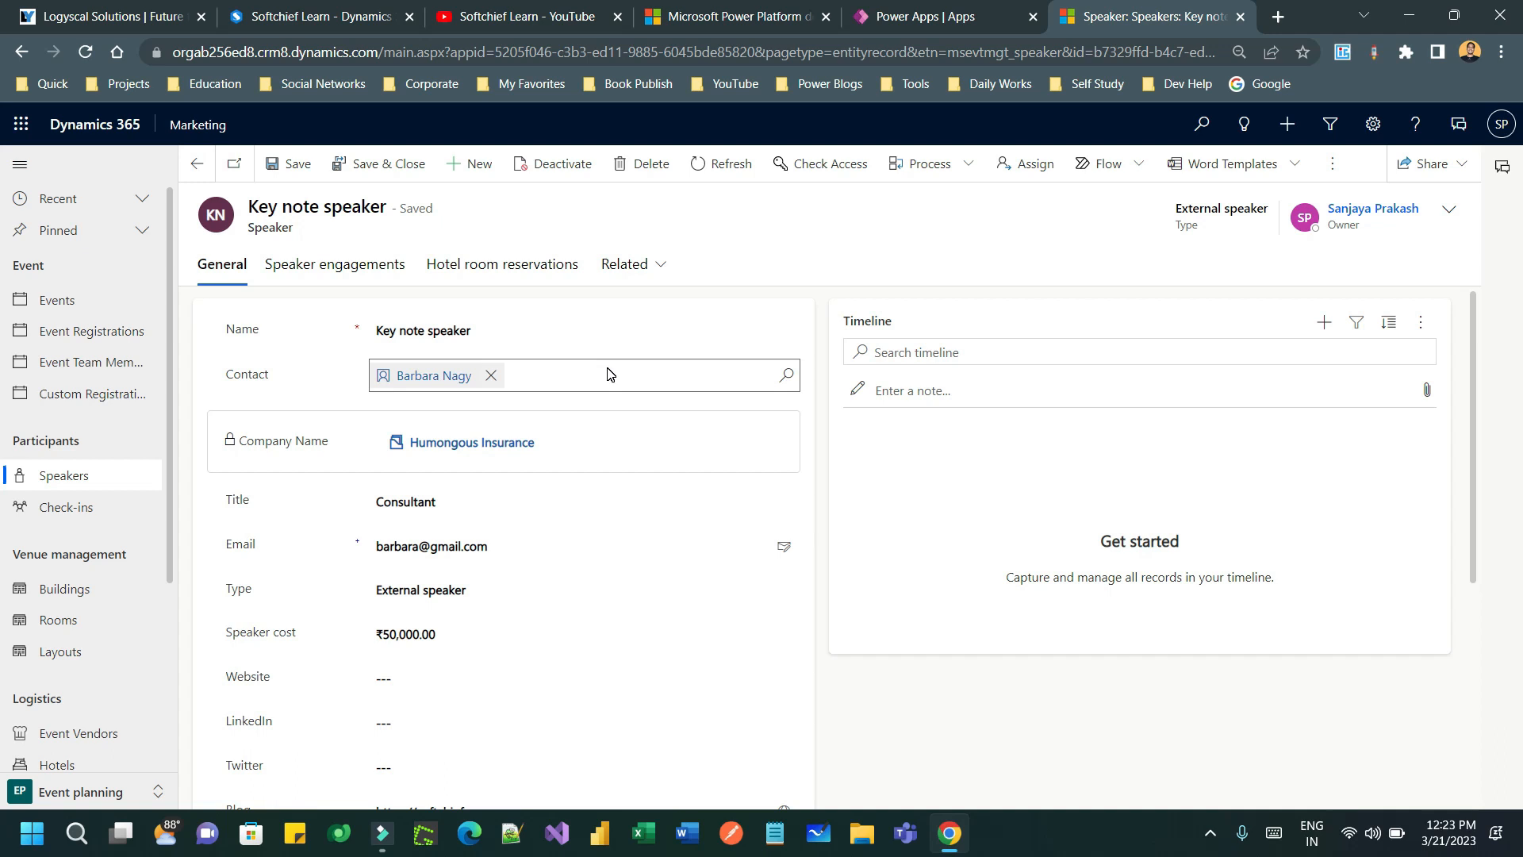
click(341, 276)
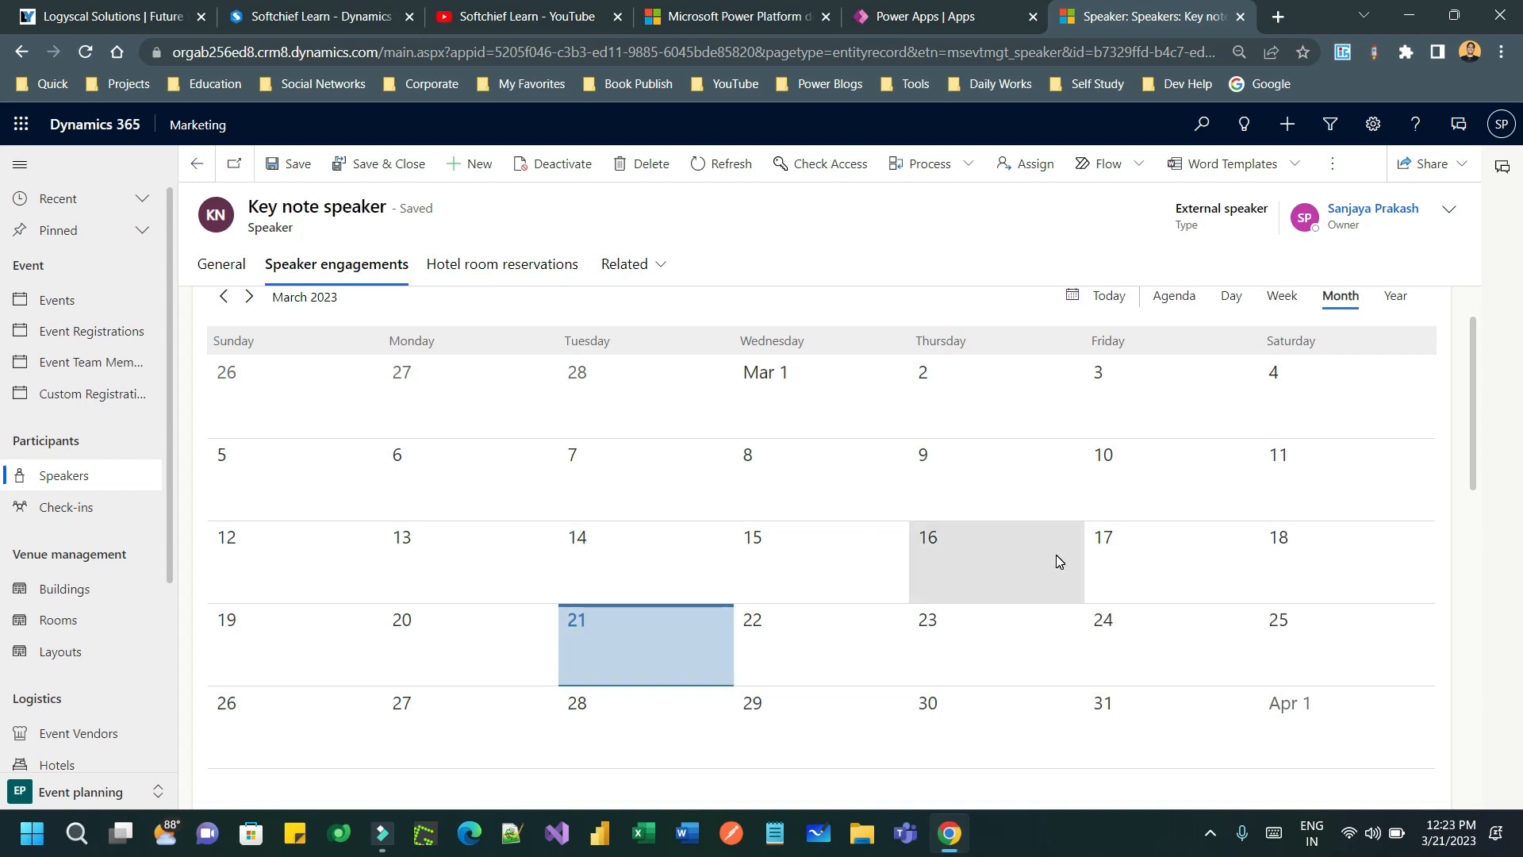
- Start a quick-create speaker engagement for the Summer Fall Corporate Seminar event
scroll(1055, 554, down, 4)
scroll(1055, 561, down, 1)
drag(235, 512, 337, 512)
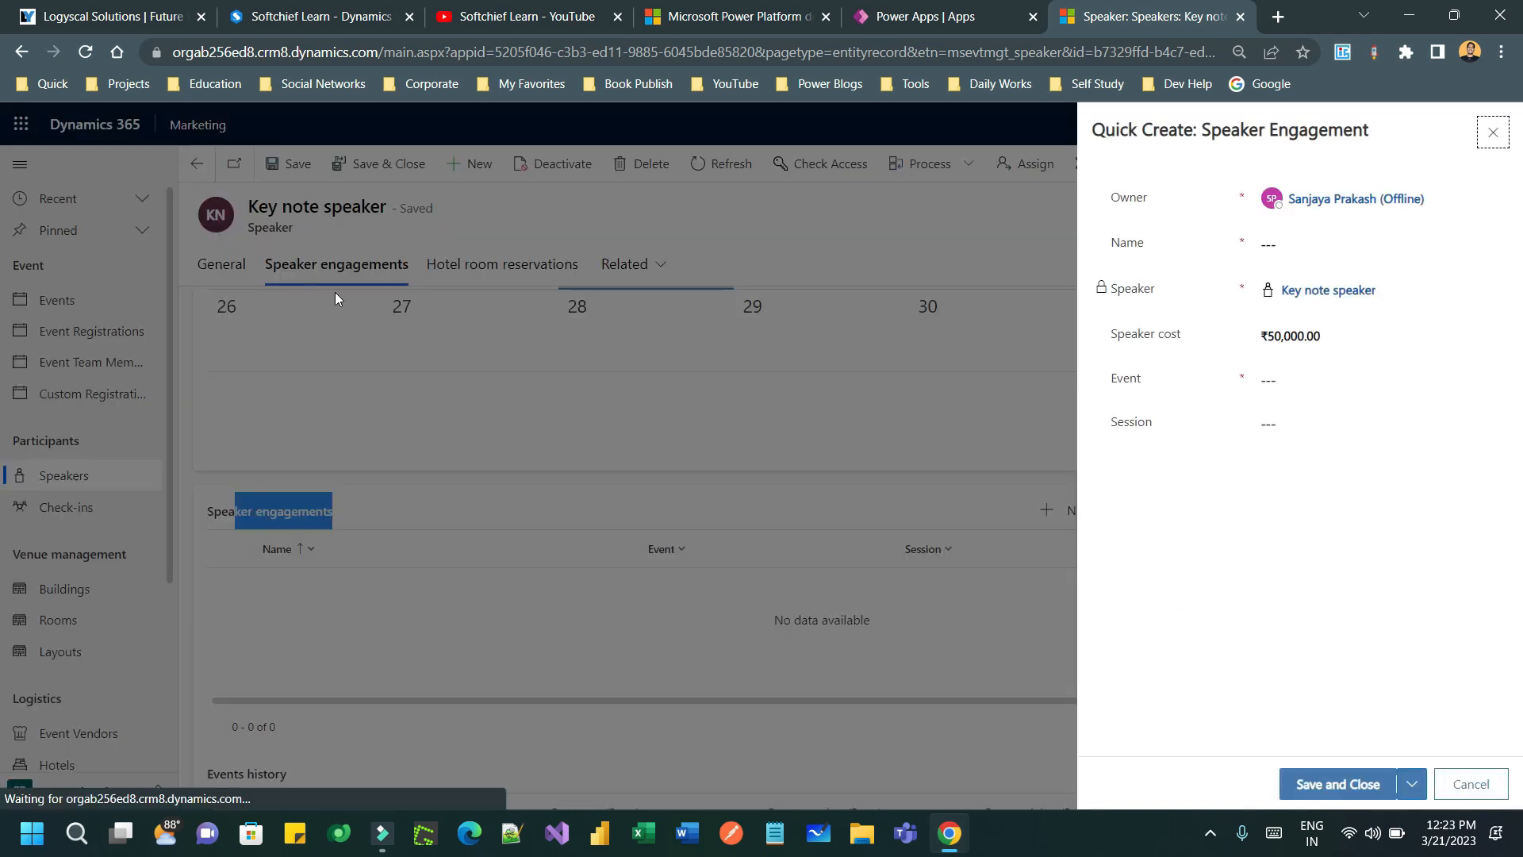
click(1313, 244)
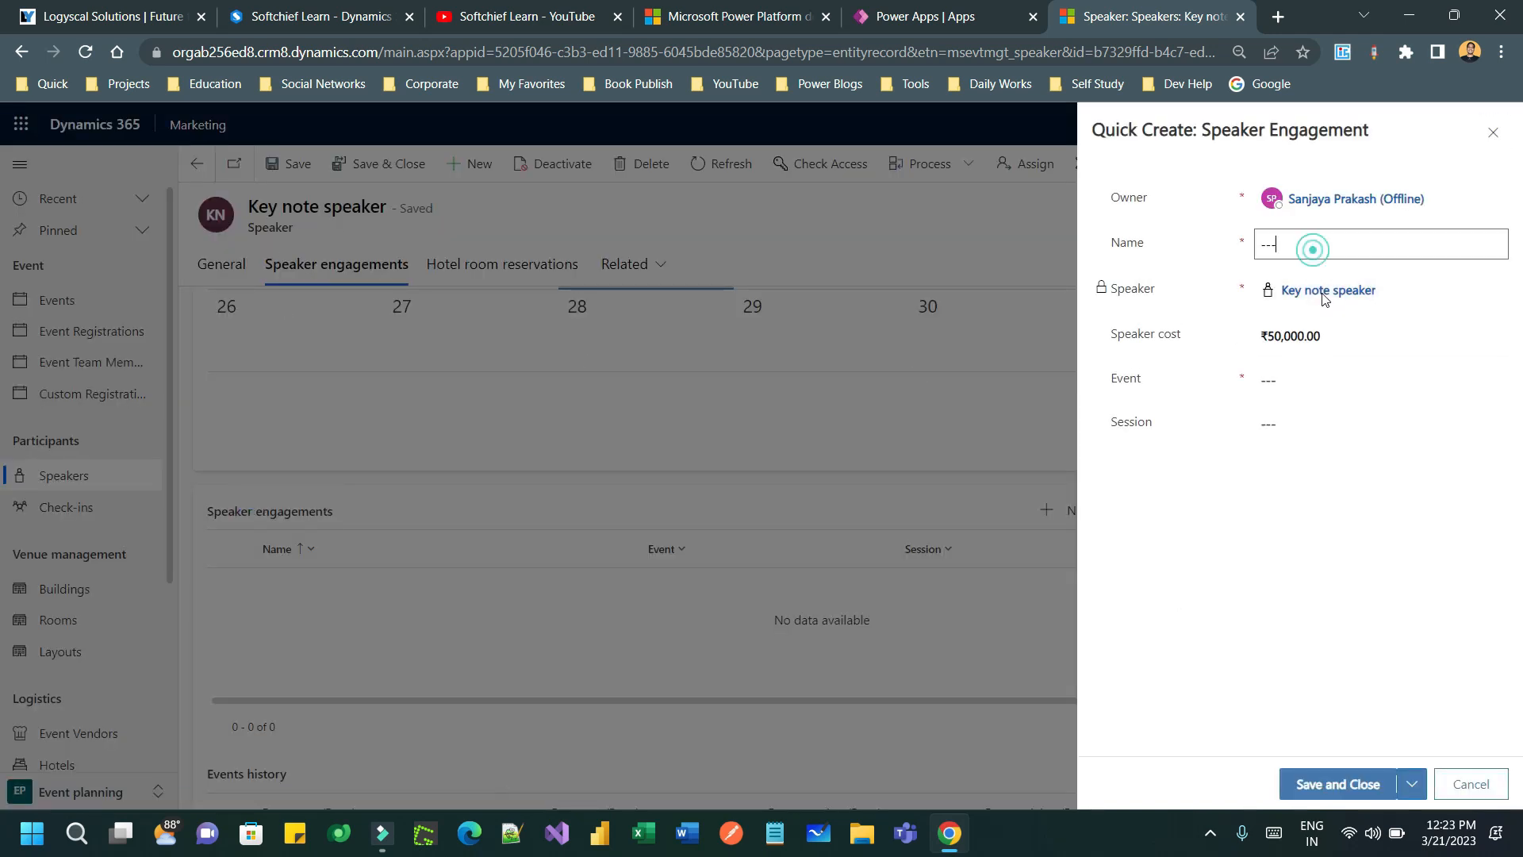
click(1302, 379)
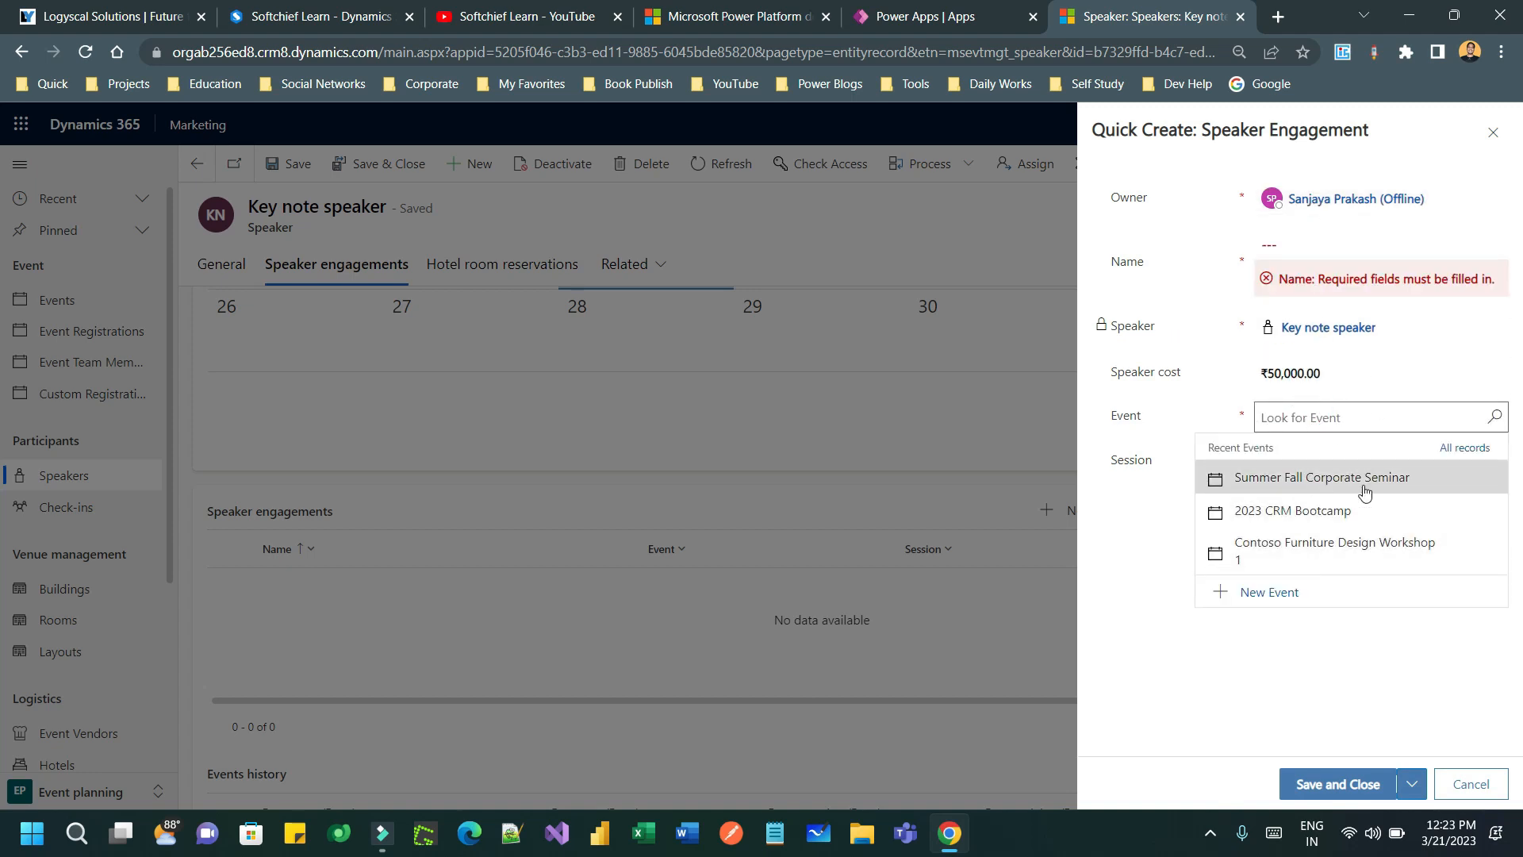
click(1404, 484)
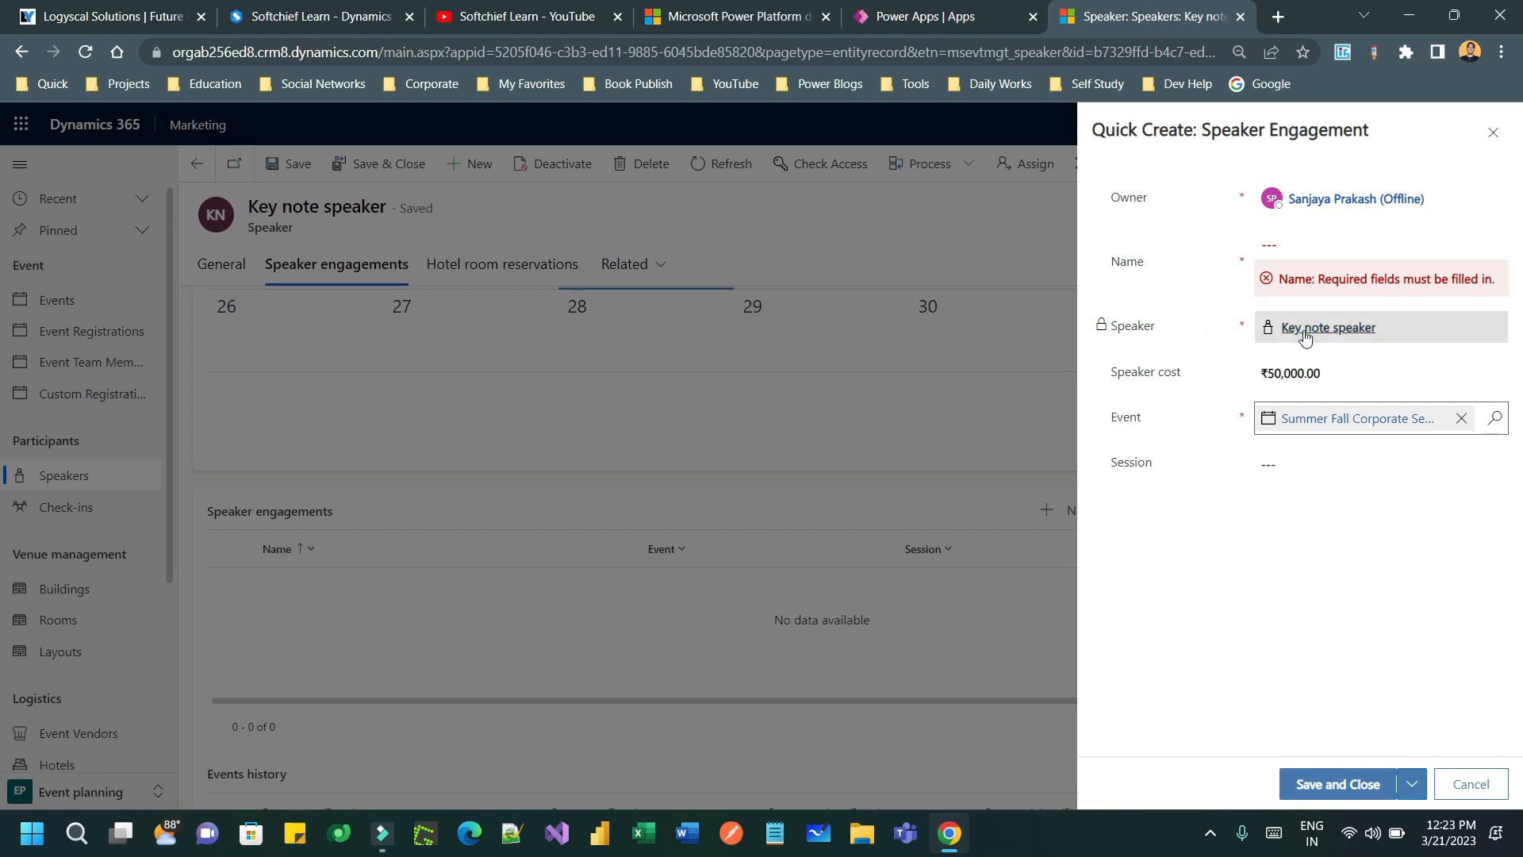
- Find no sessions available for the engagement, then discard the unsaved engagement
click(1344, 462)
click(1489, 466)
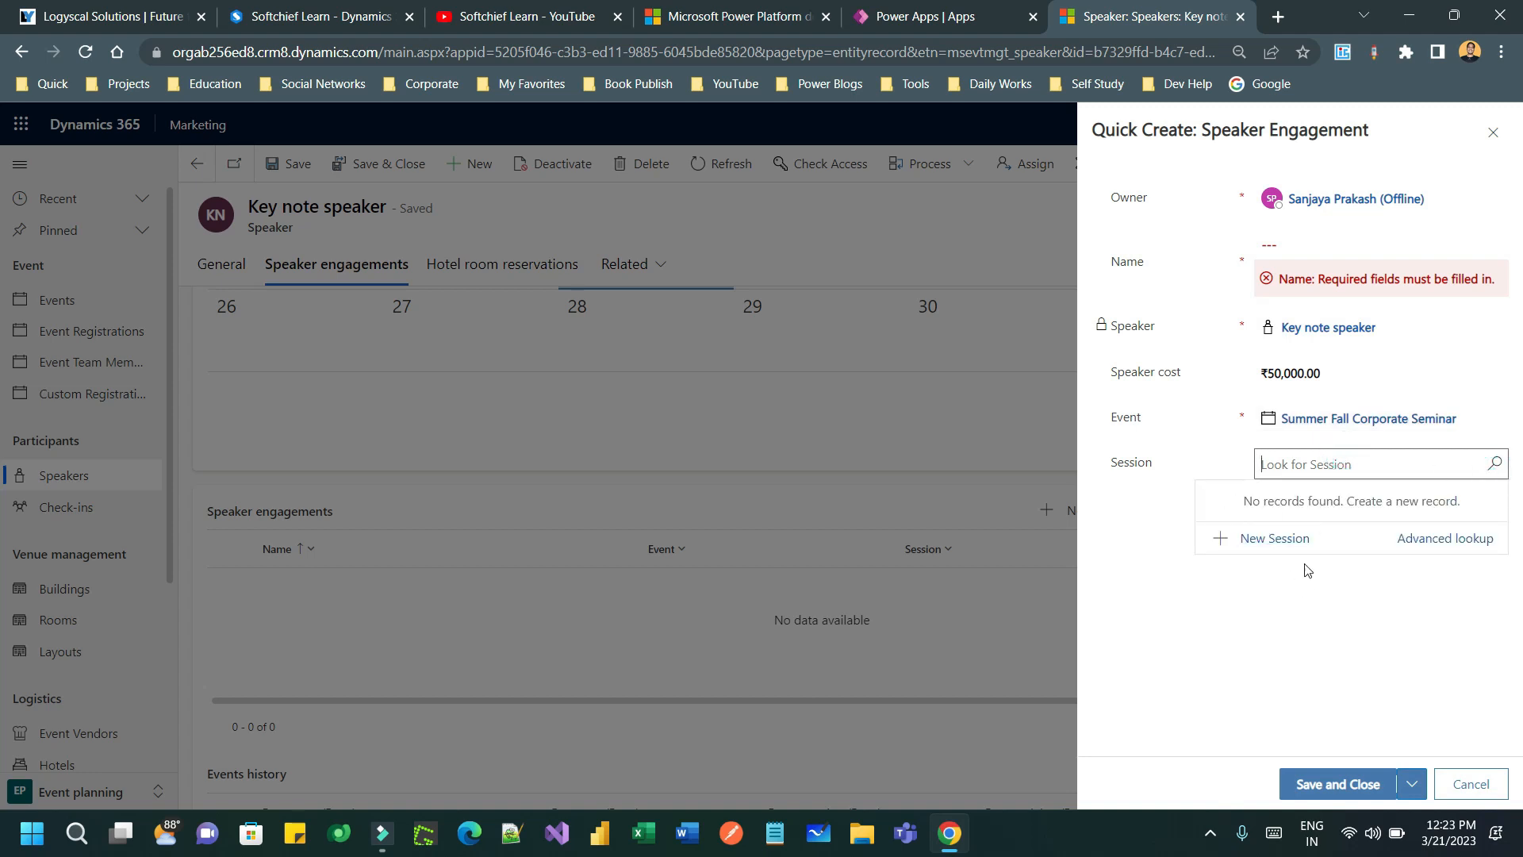
click(1287, 586)
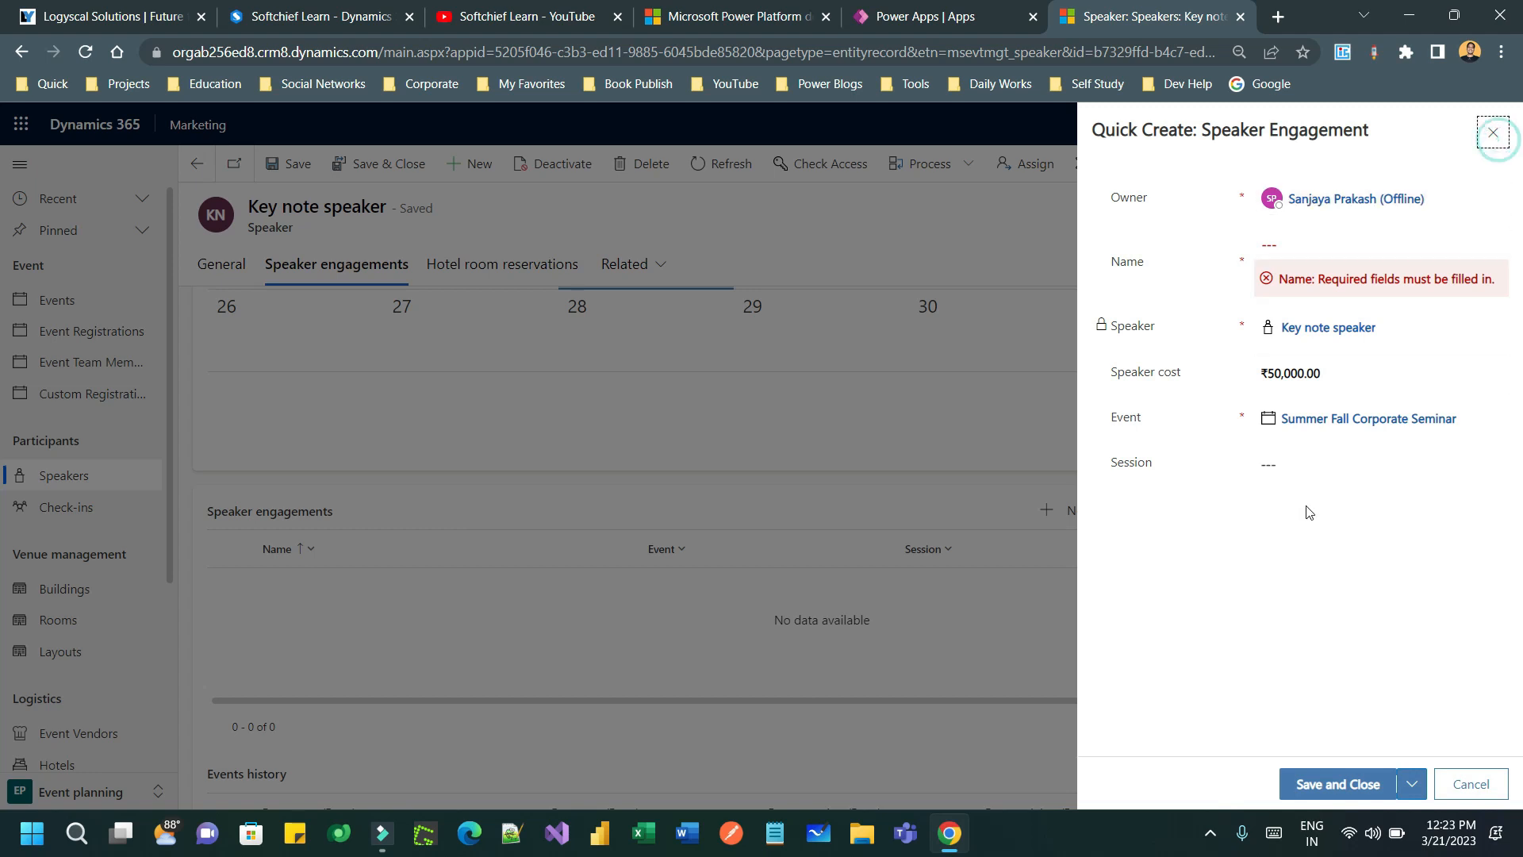
click(1493, 132)
click(861, 547)
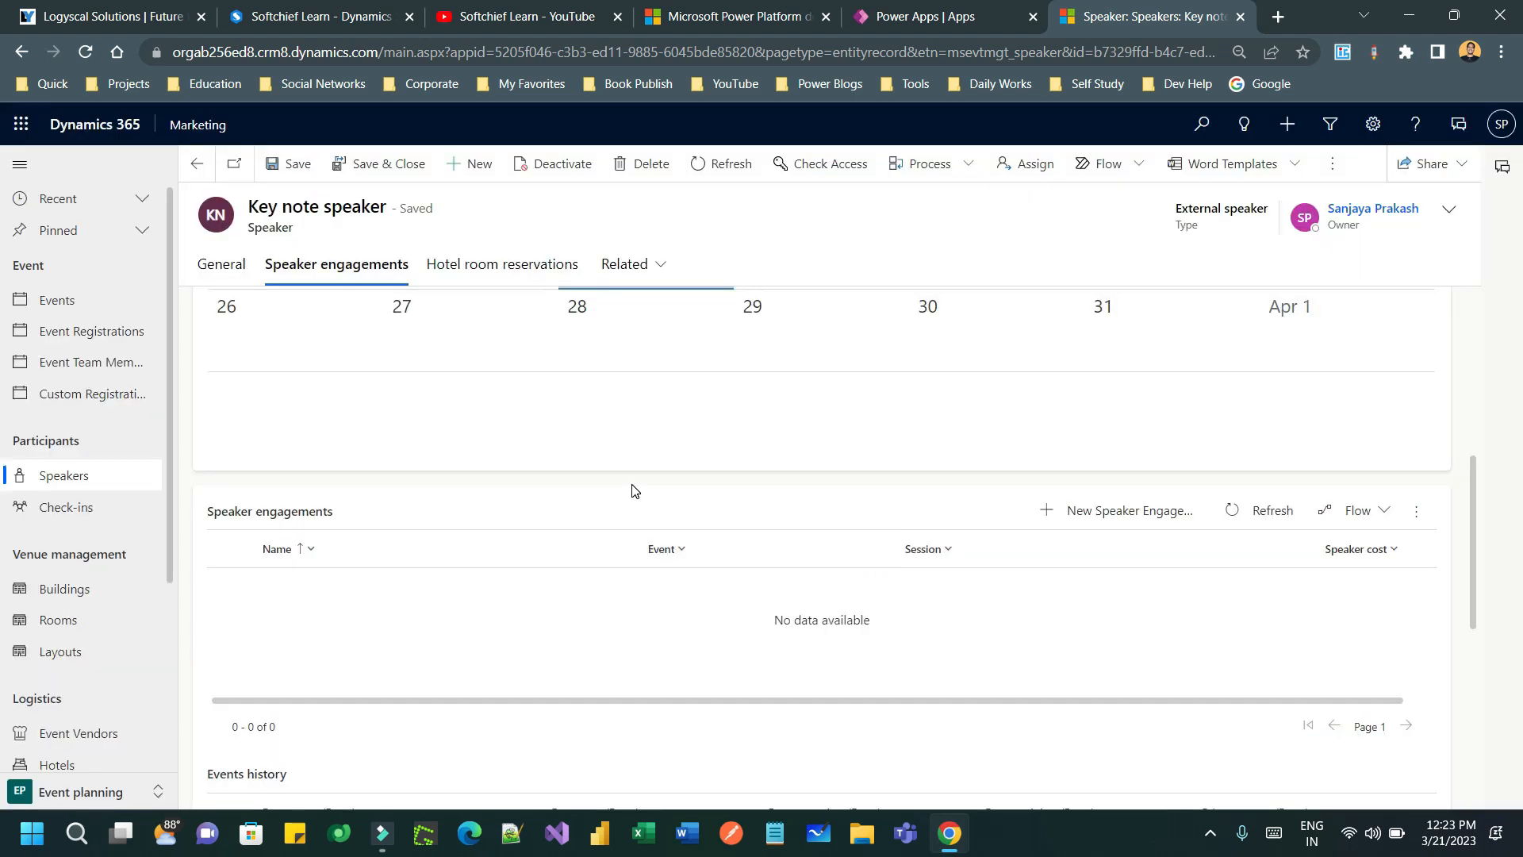
scroll(650, 516, down, 3)
scroll(665, 527, down, 3)
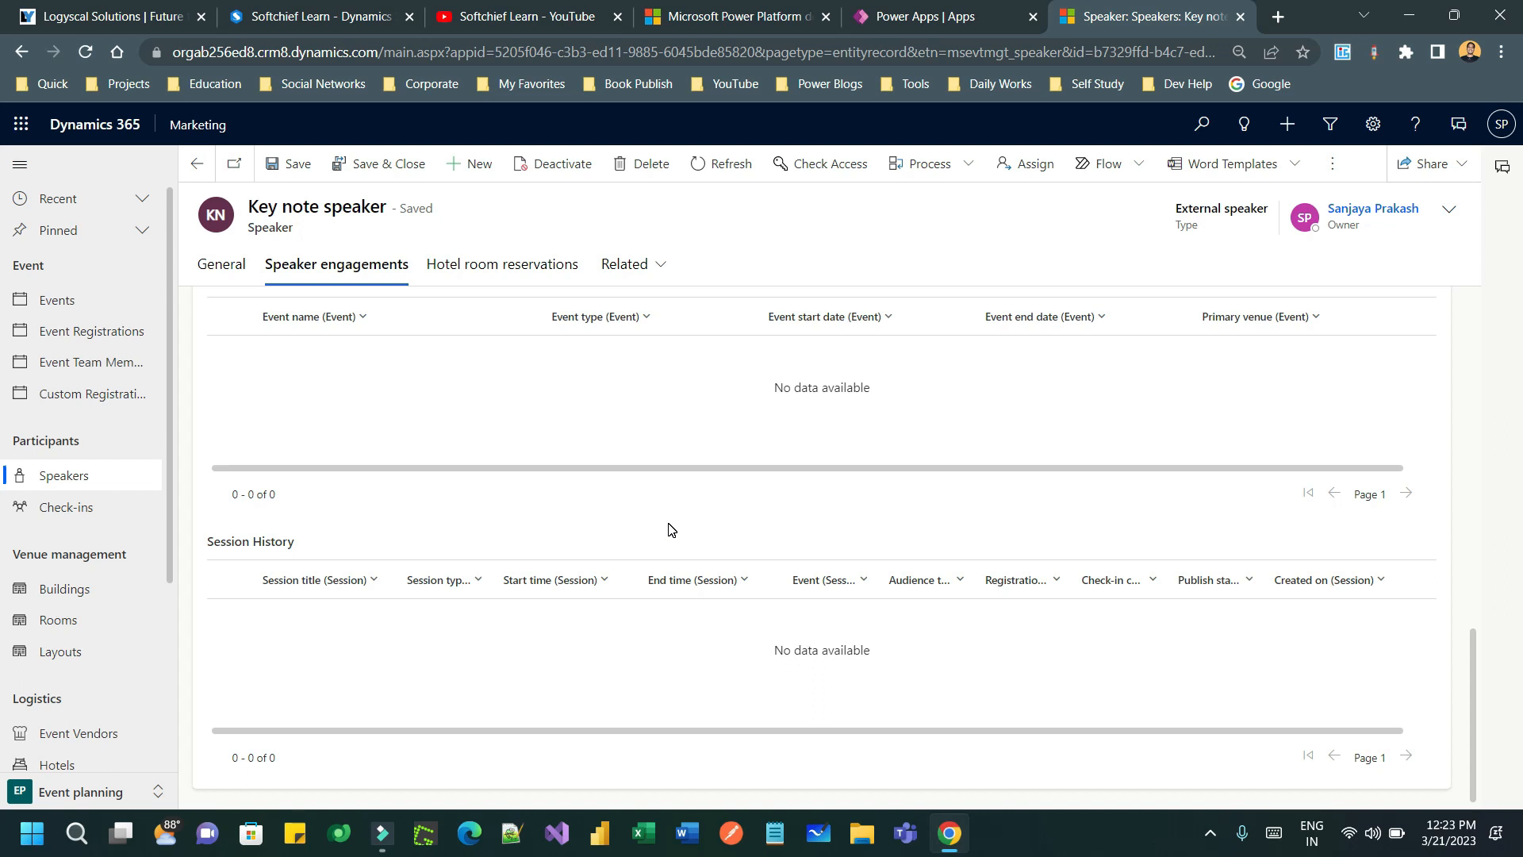
scroll(668, 529, up, 5)
- Open Summer Fall Corporate Seminar from Active events and scroll its Agenda to the Sessions area
click(88, 306)
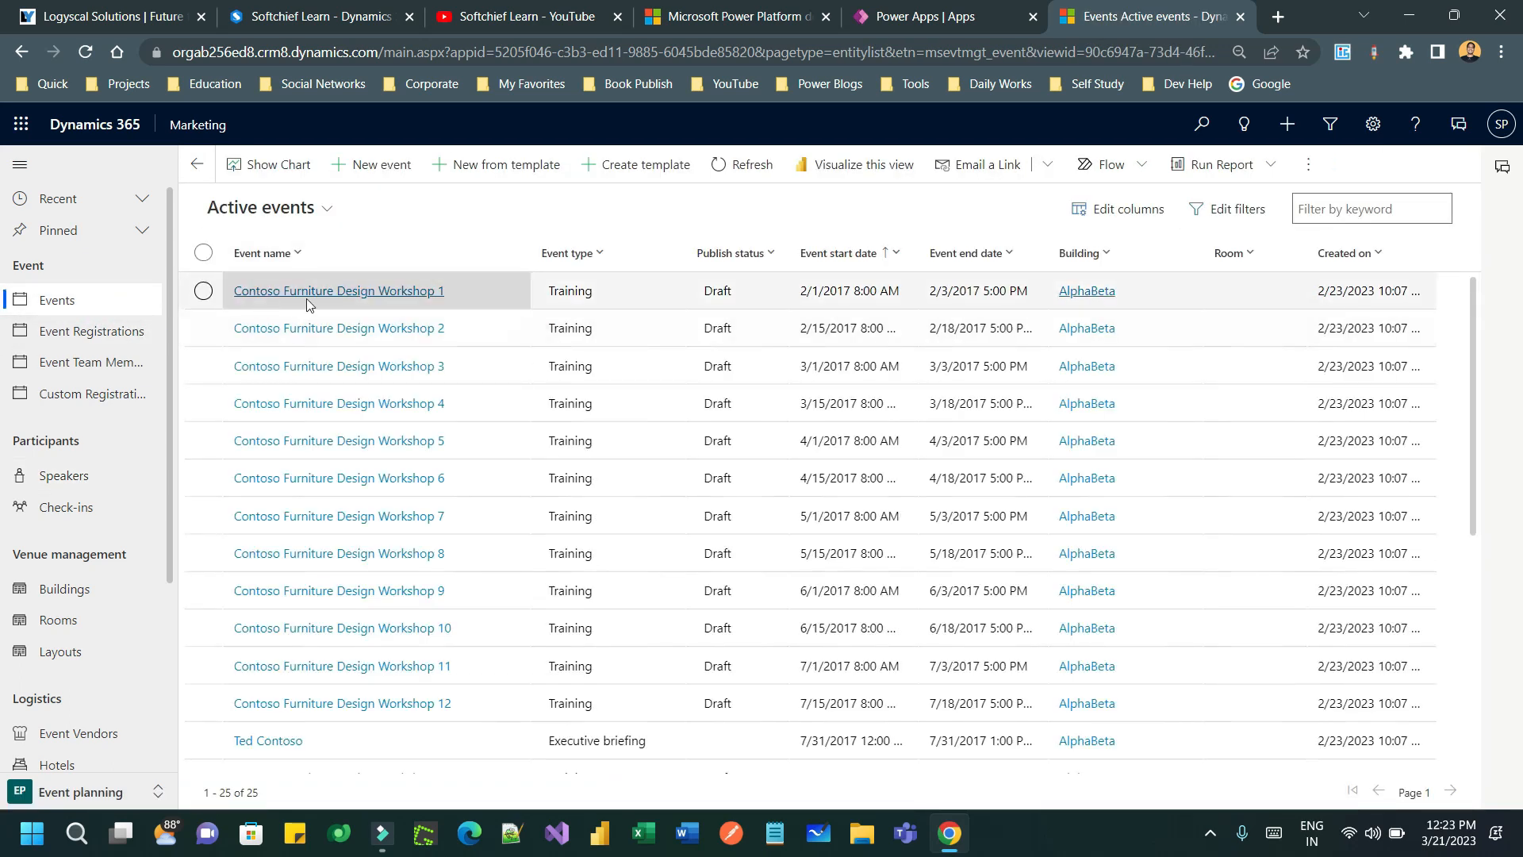
scroll(371, 691, down, 5)
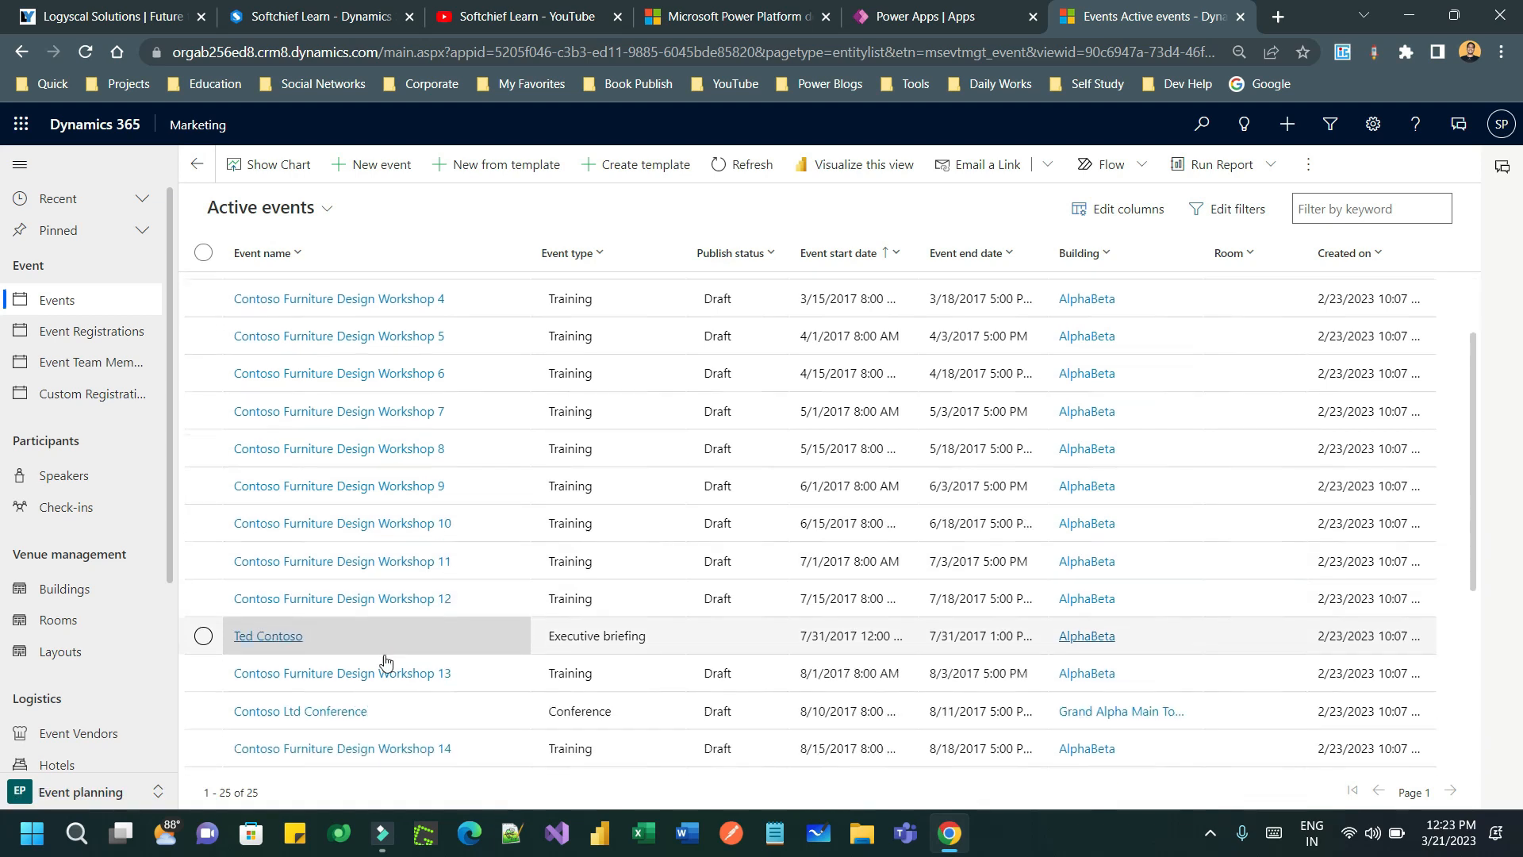
scroll(371, 690, down, 1)
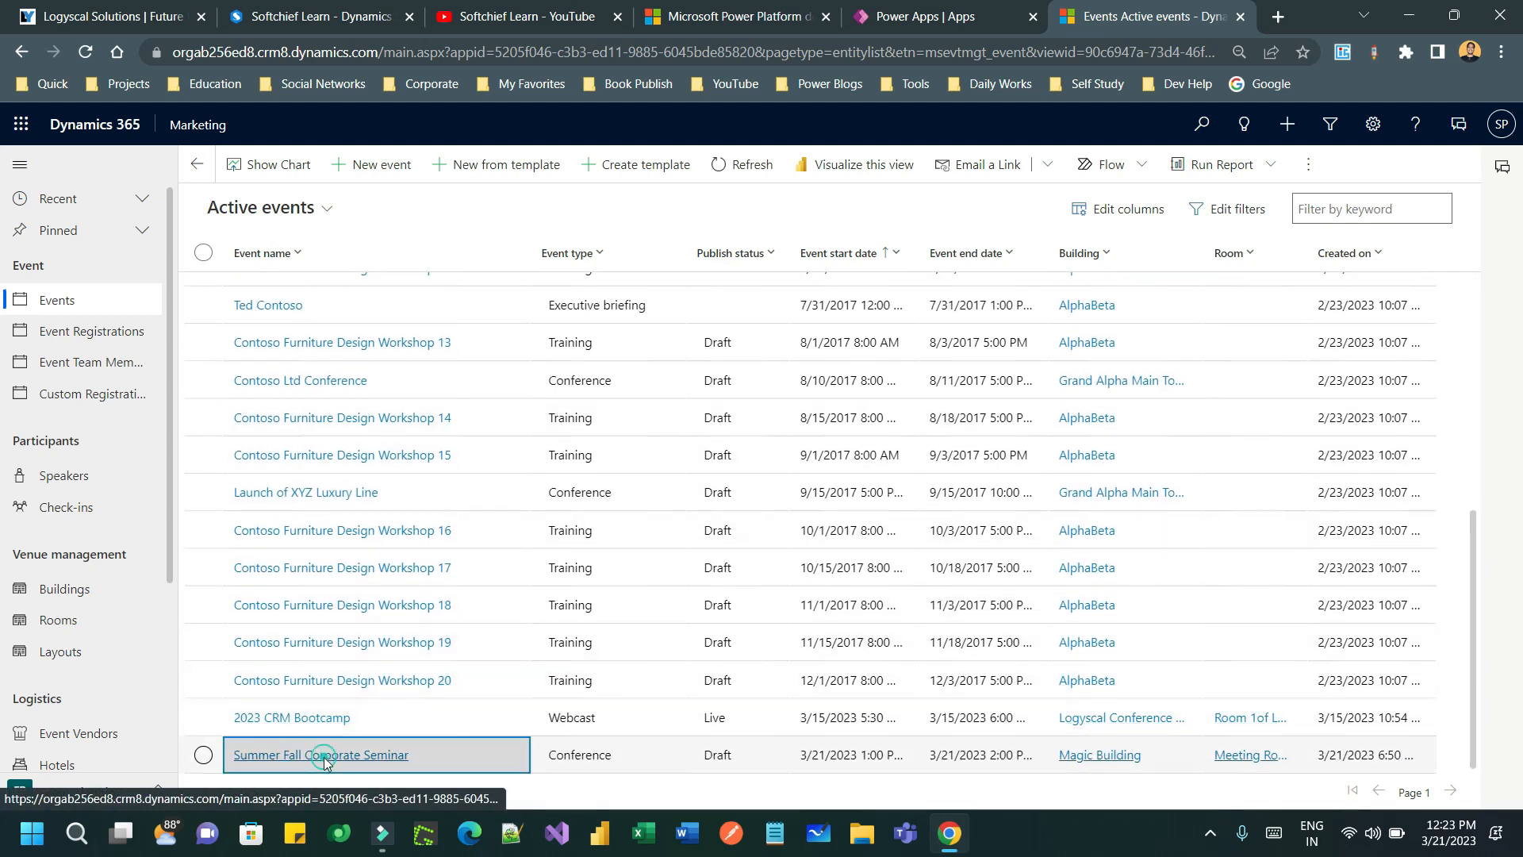
click(299, 752)
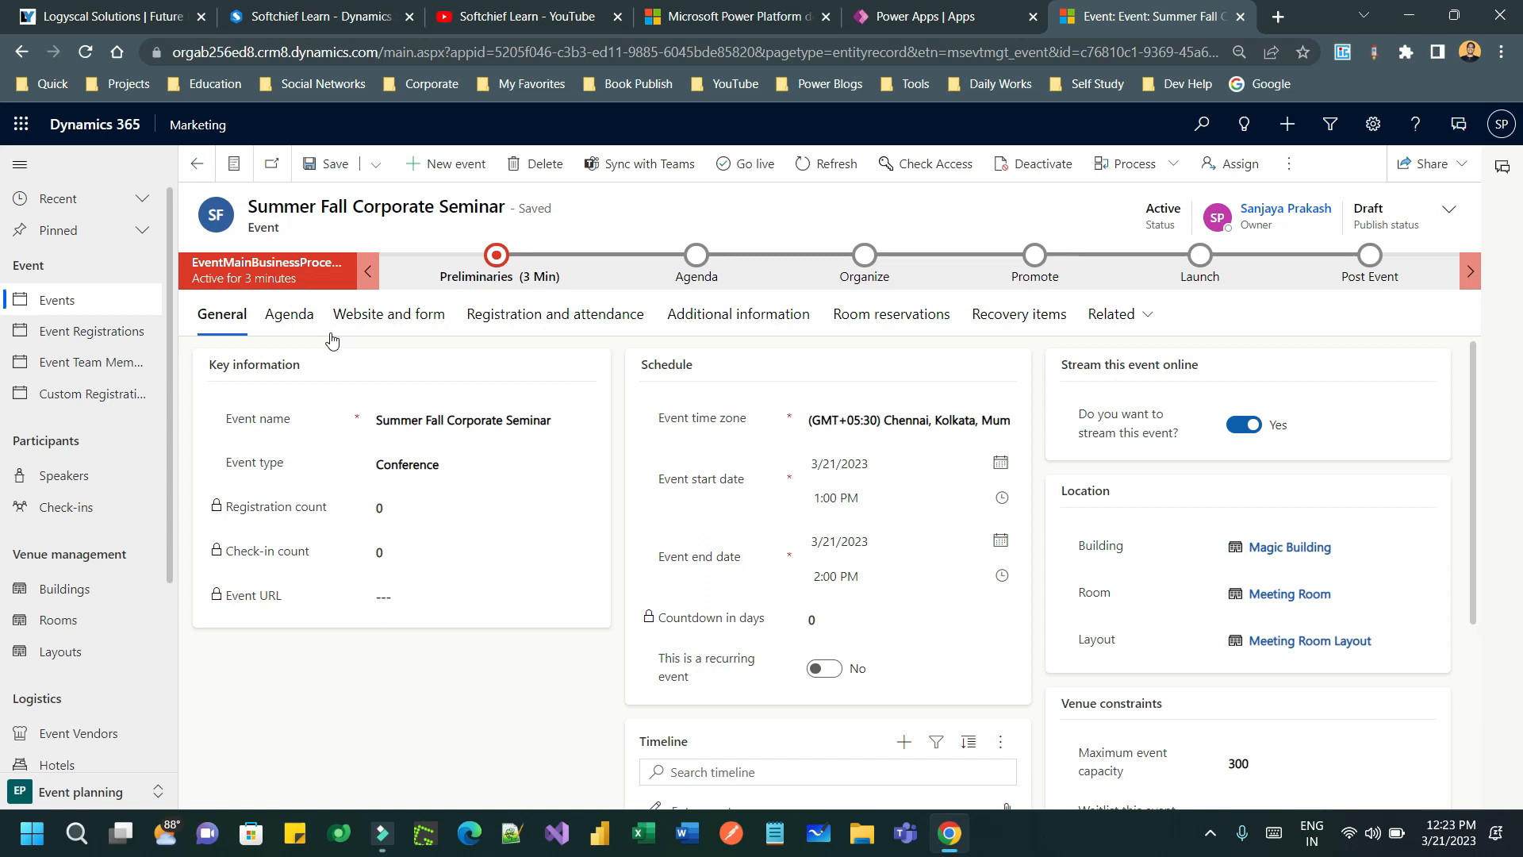
click(308, 321)
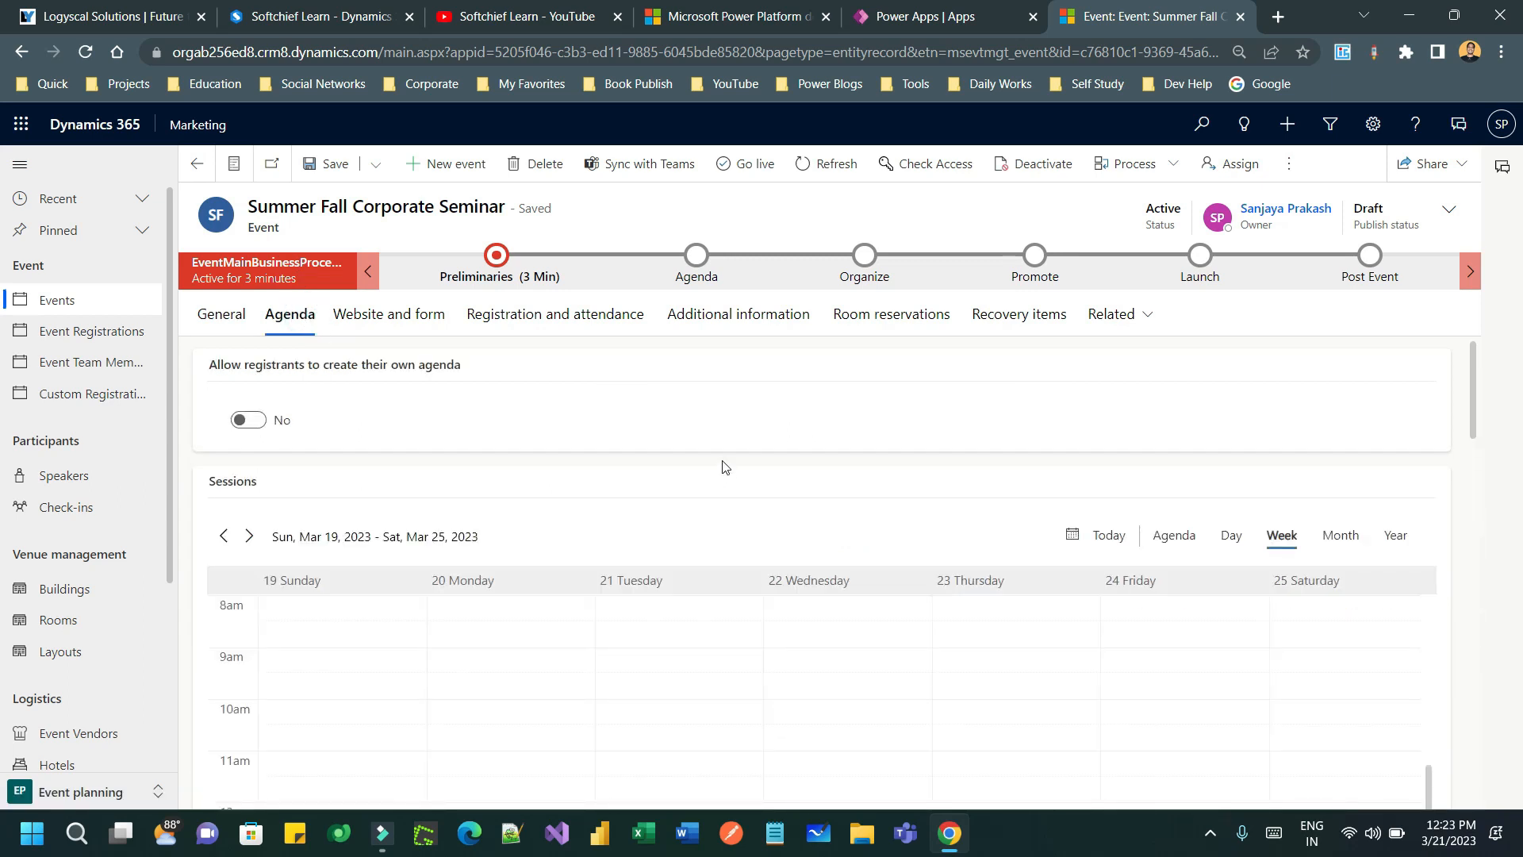
scroll(552, 435, down, 1)
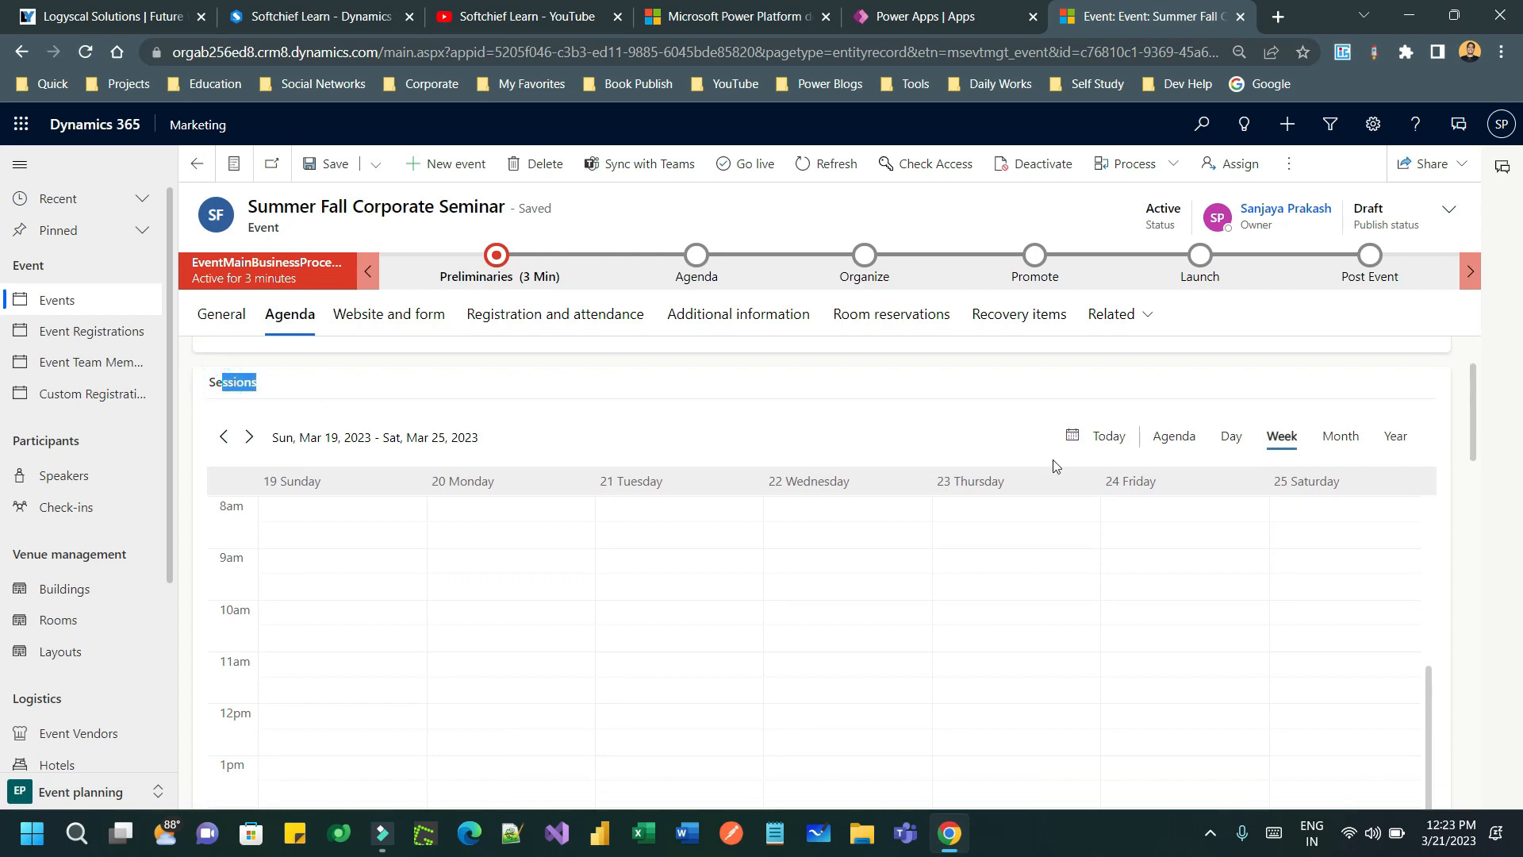
scroll(1053, 464, down, 6)
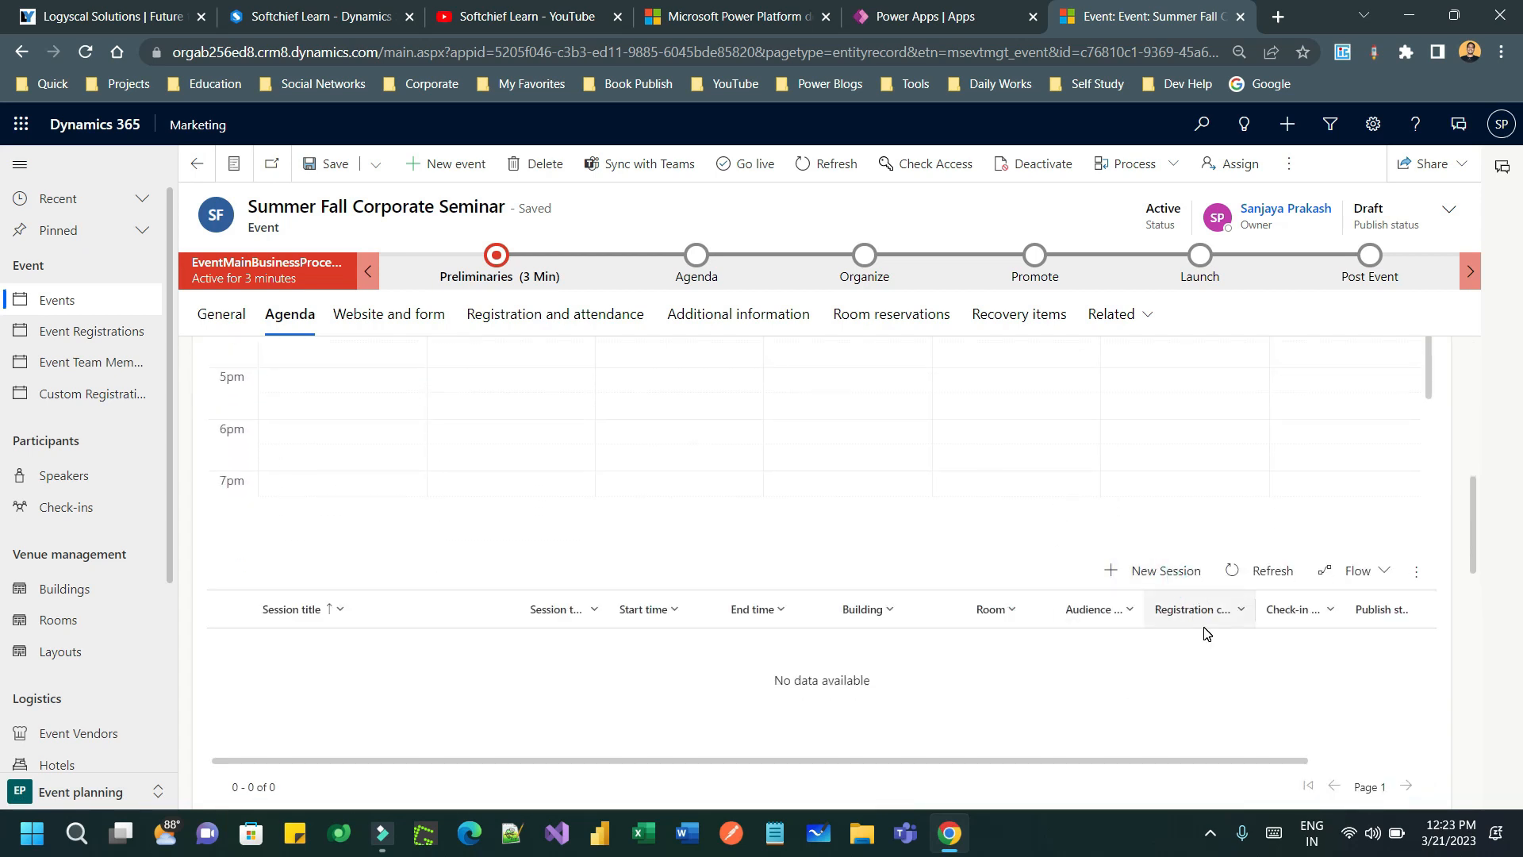
- Create a new session for the seminar titled Introduction
click(1166, 570)
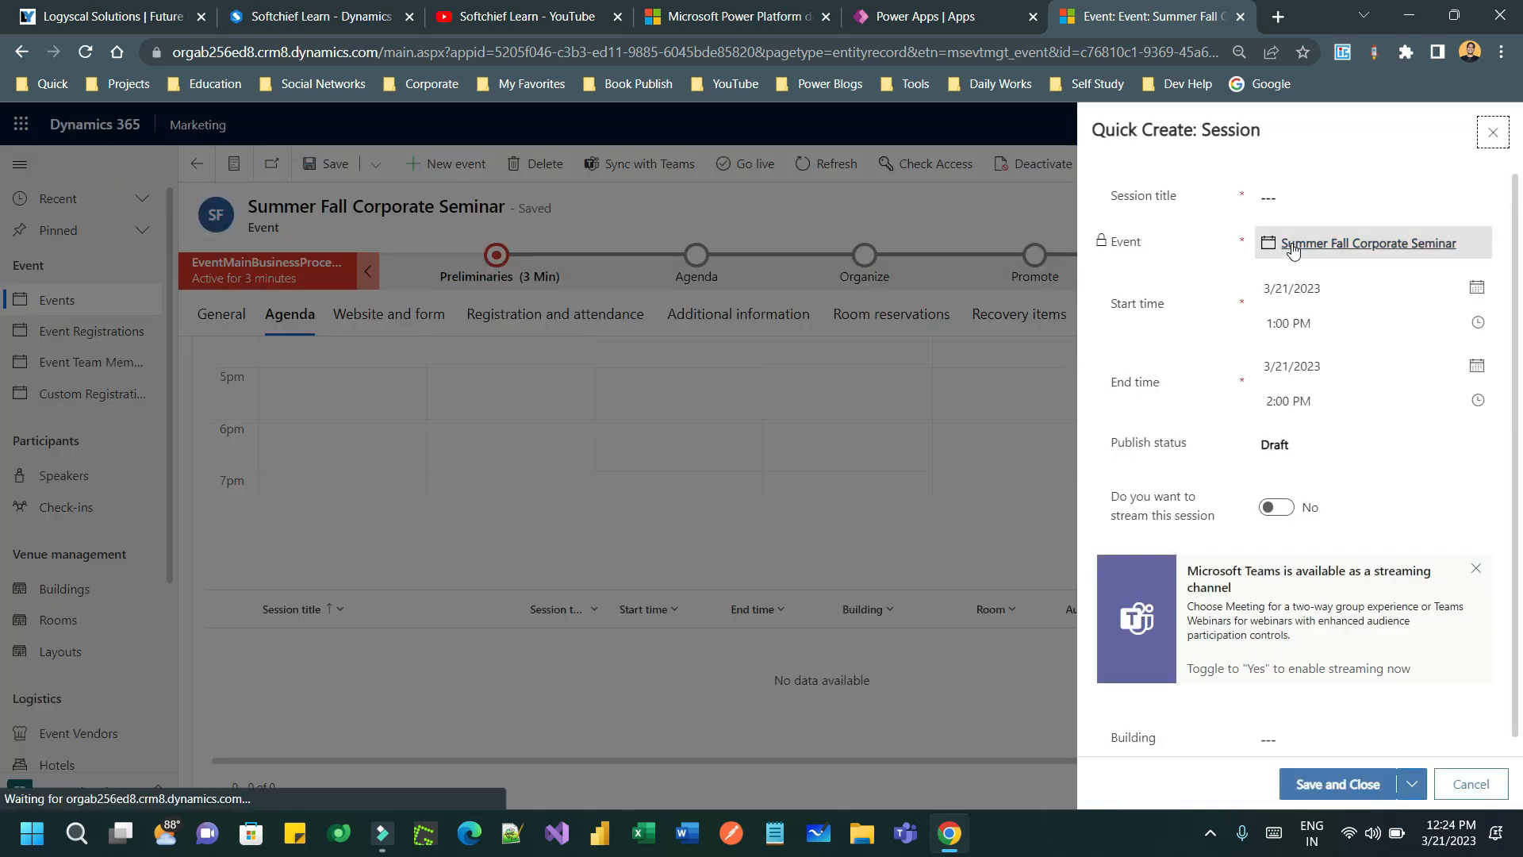
click(1298, 196)
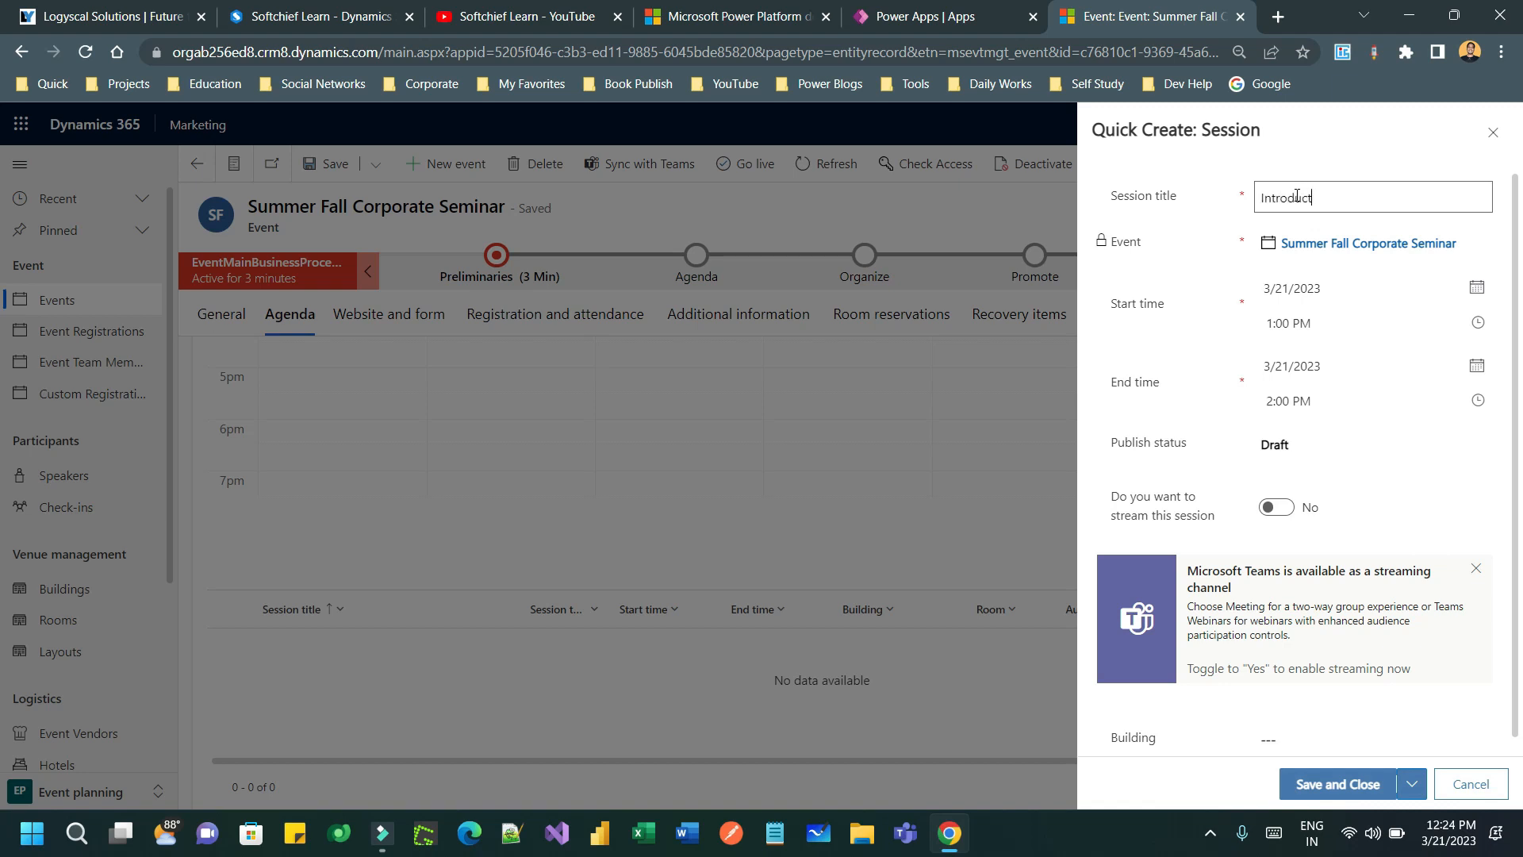
text(Introduction)
click(1333, 445)
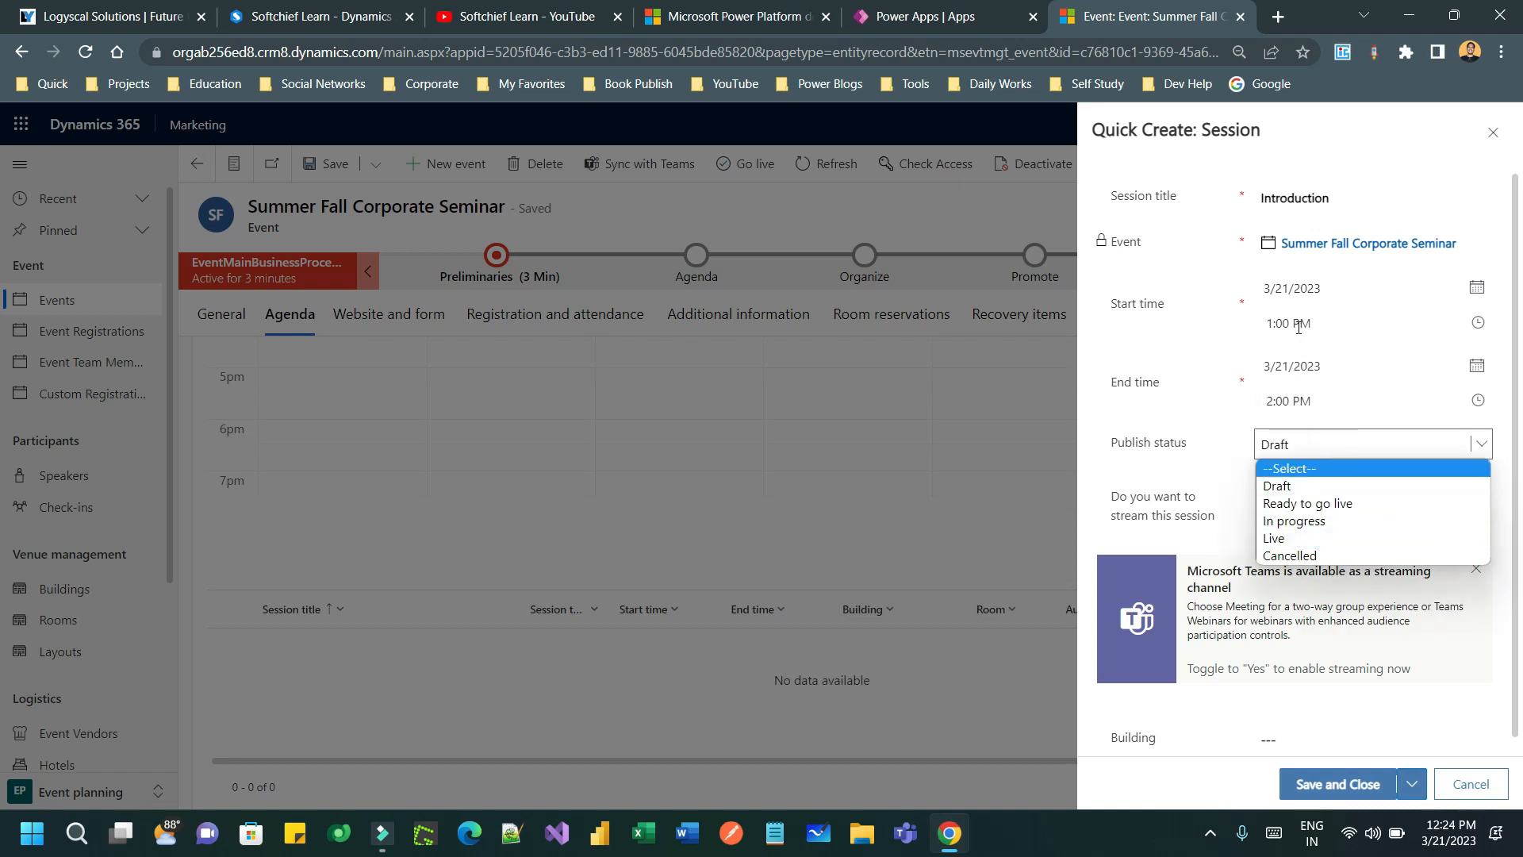
click(1472, 295)
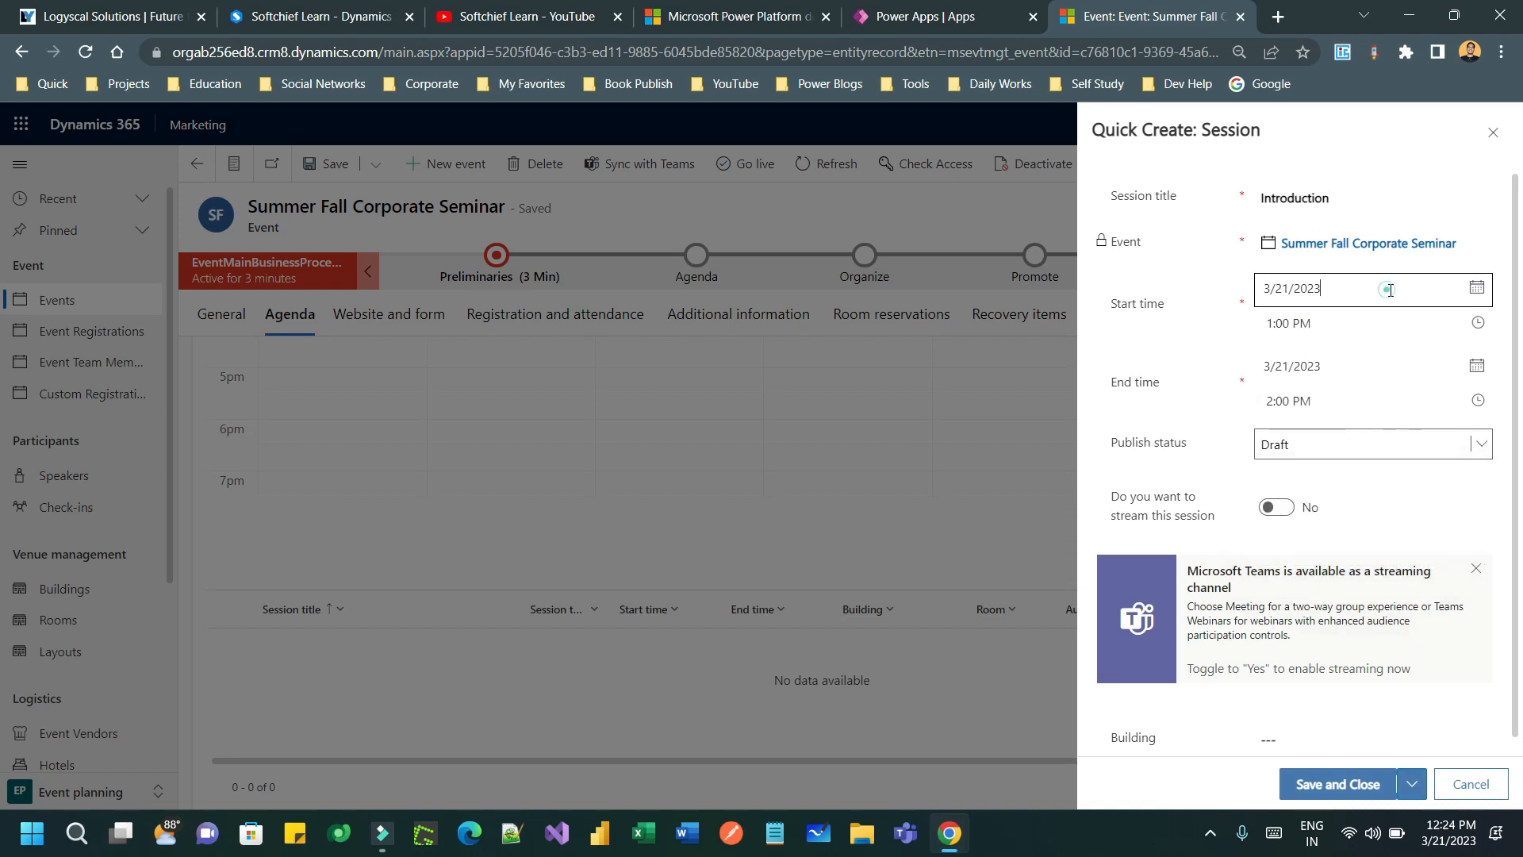
click(1197, 306)
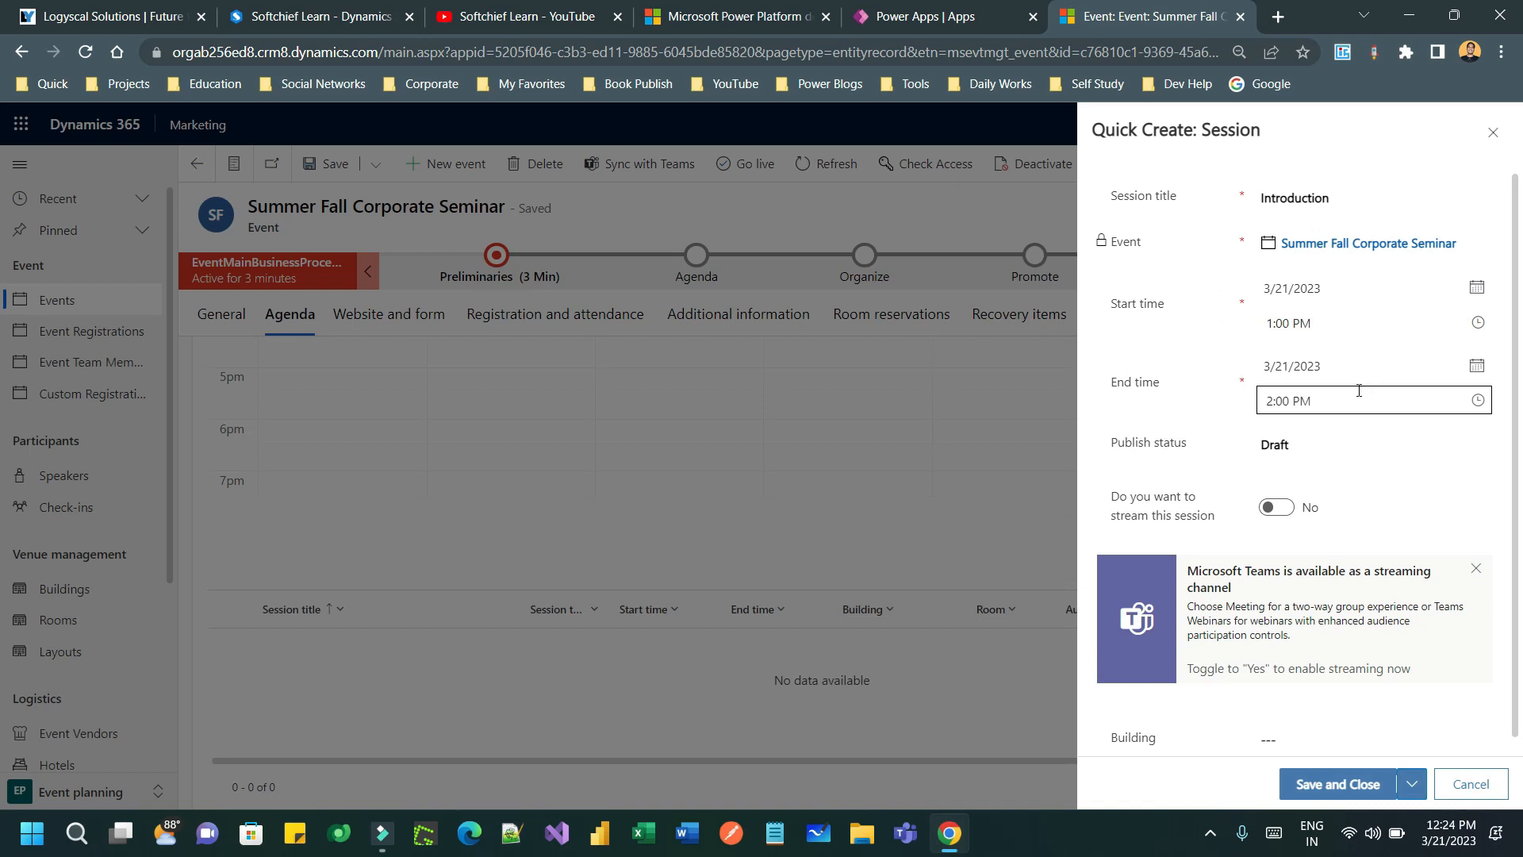
- Set the session to end at 1:30 PM, publish status Live, with streaming on
click(1477, 401)
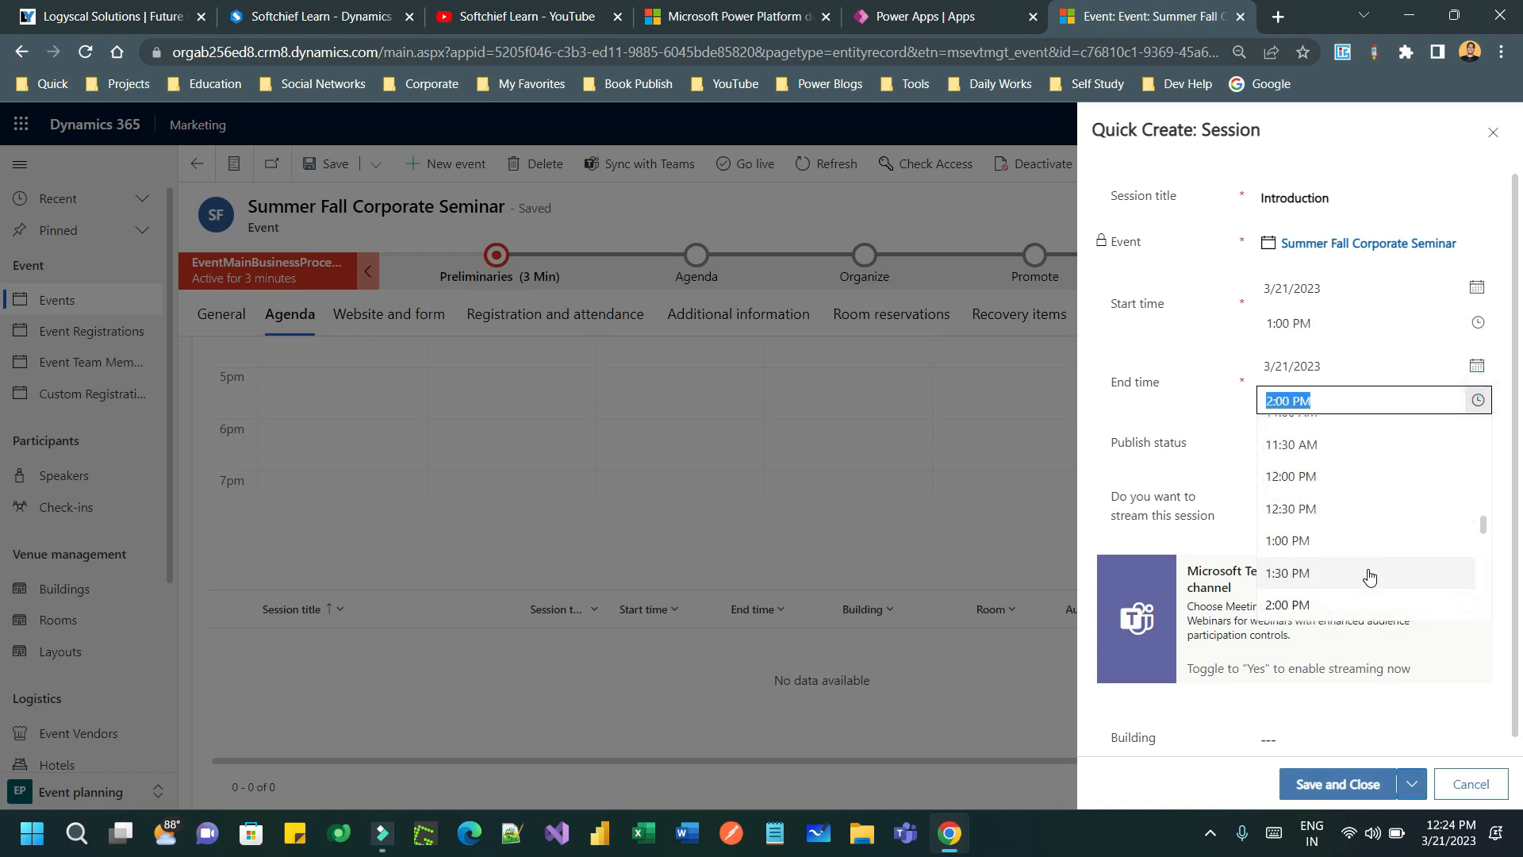
click(1369, 572)
click(1306, 447)
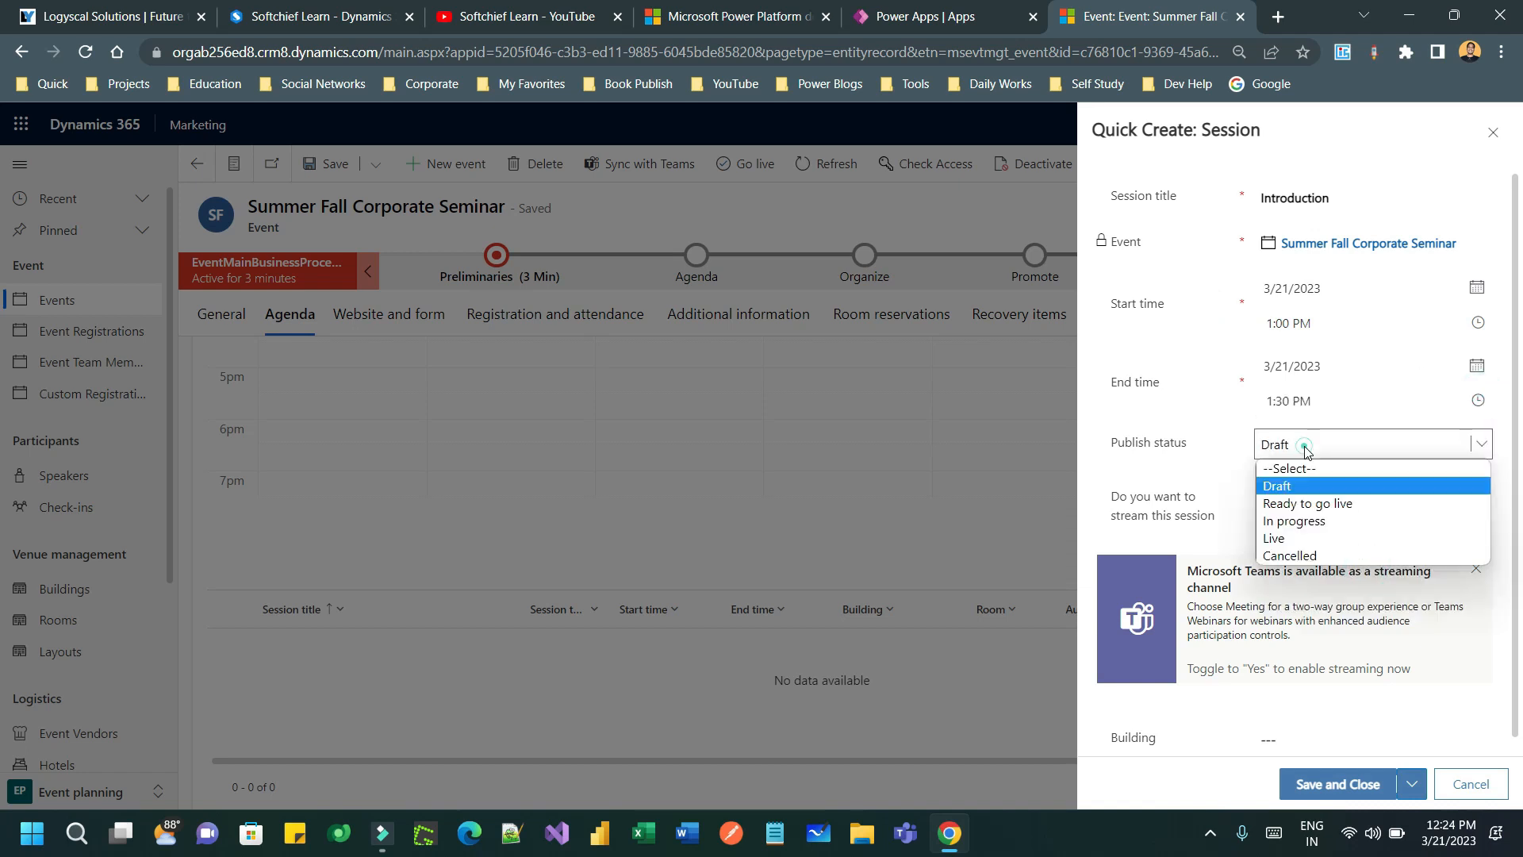
click(1303, 538)
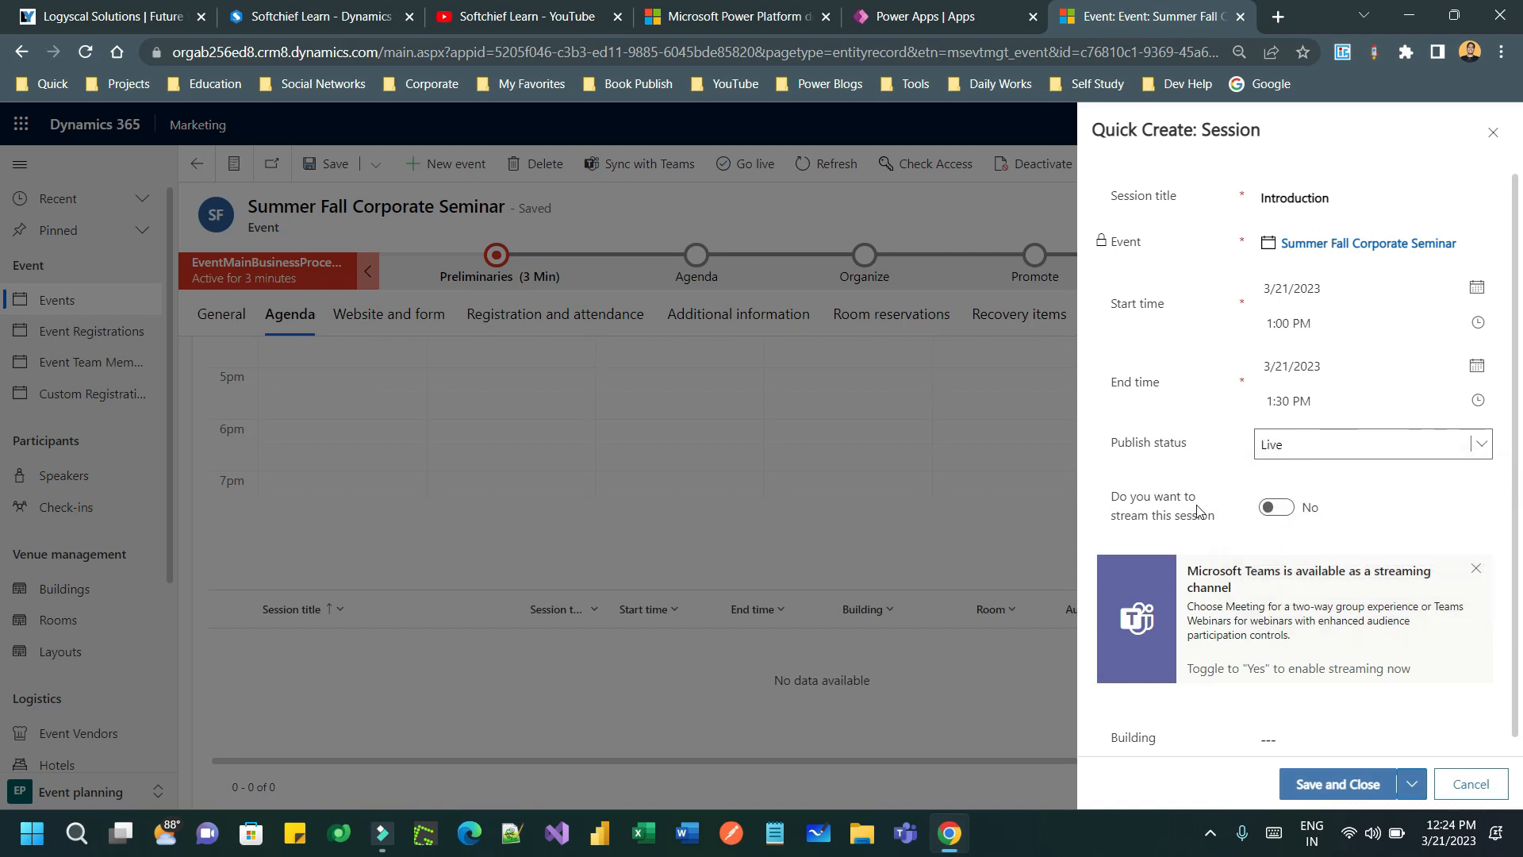
click(1274, 507)
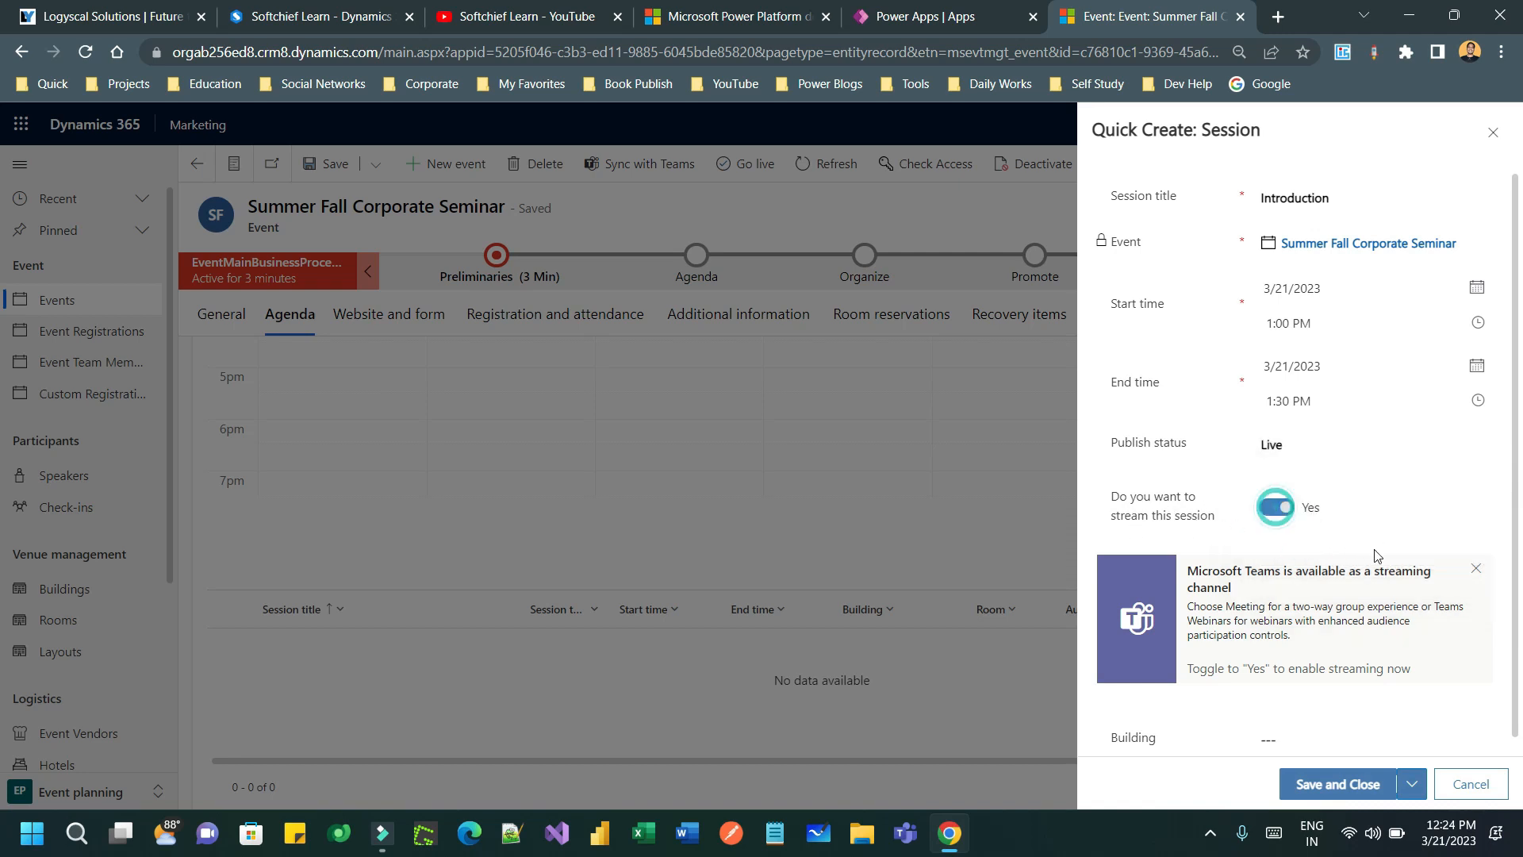
click(1322, 726)
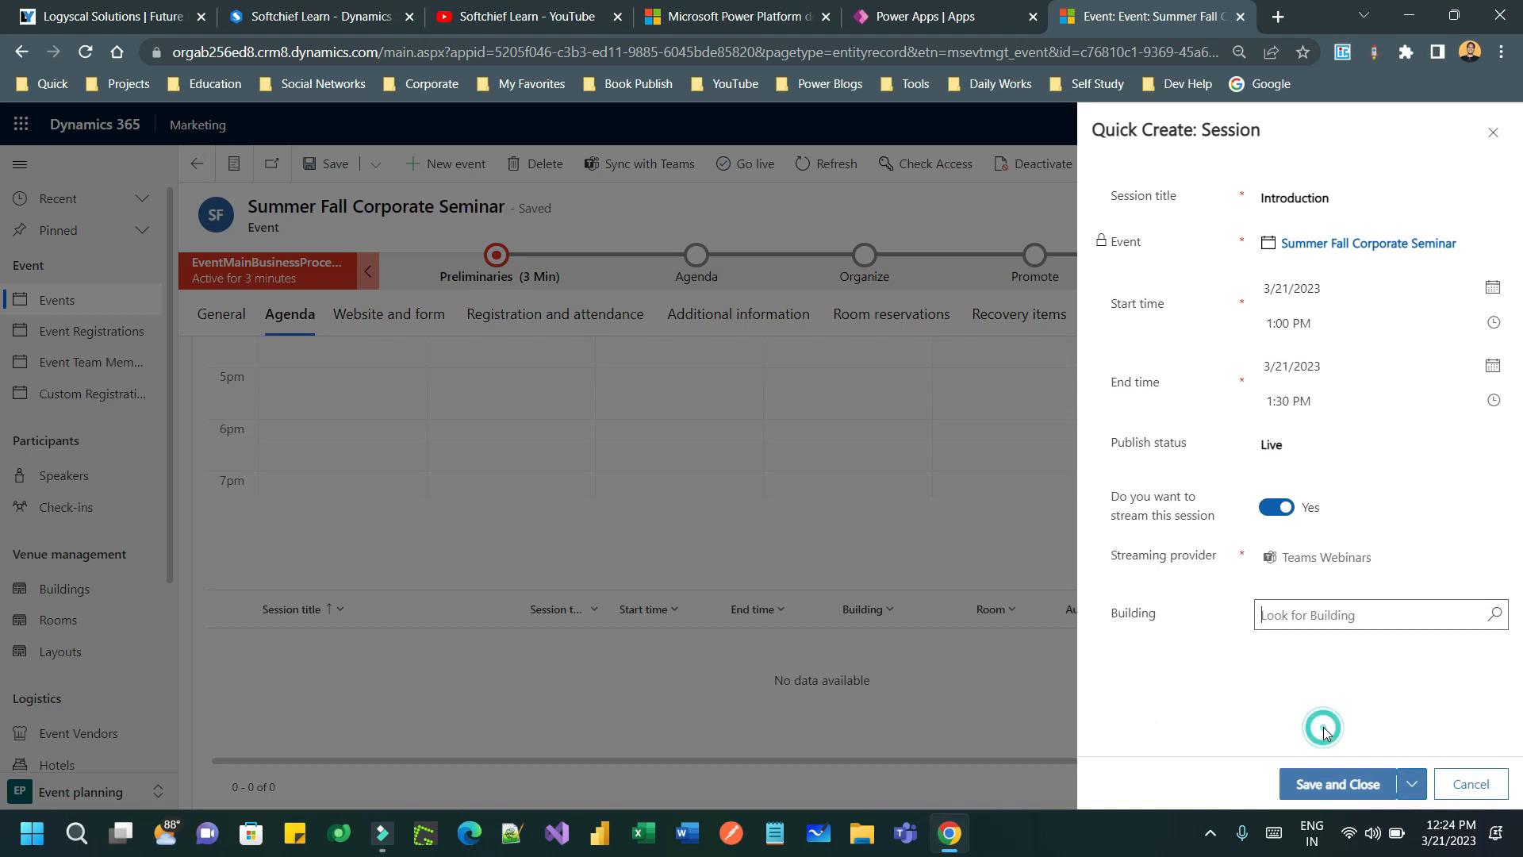
- Assign Magic Building and Meeting Room to the Introduction session
click(1325, 624)
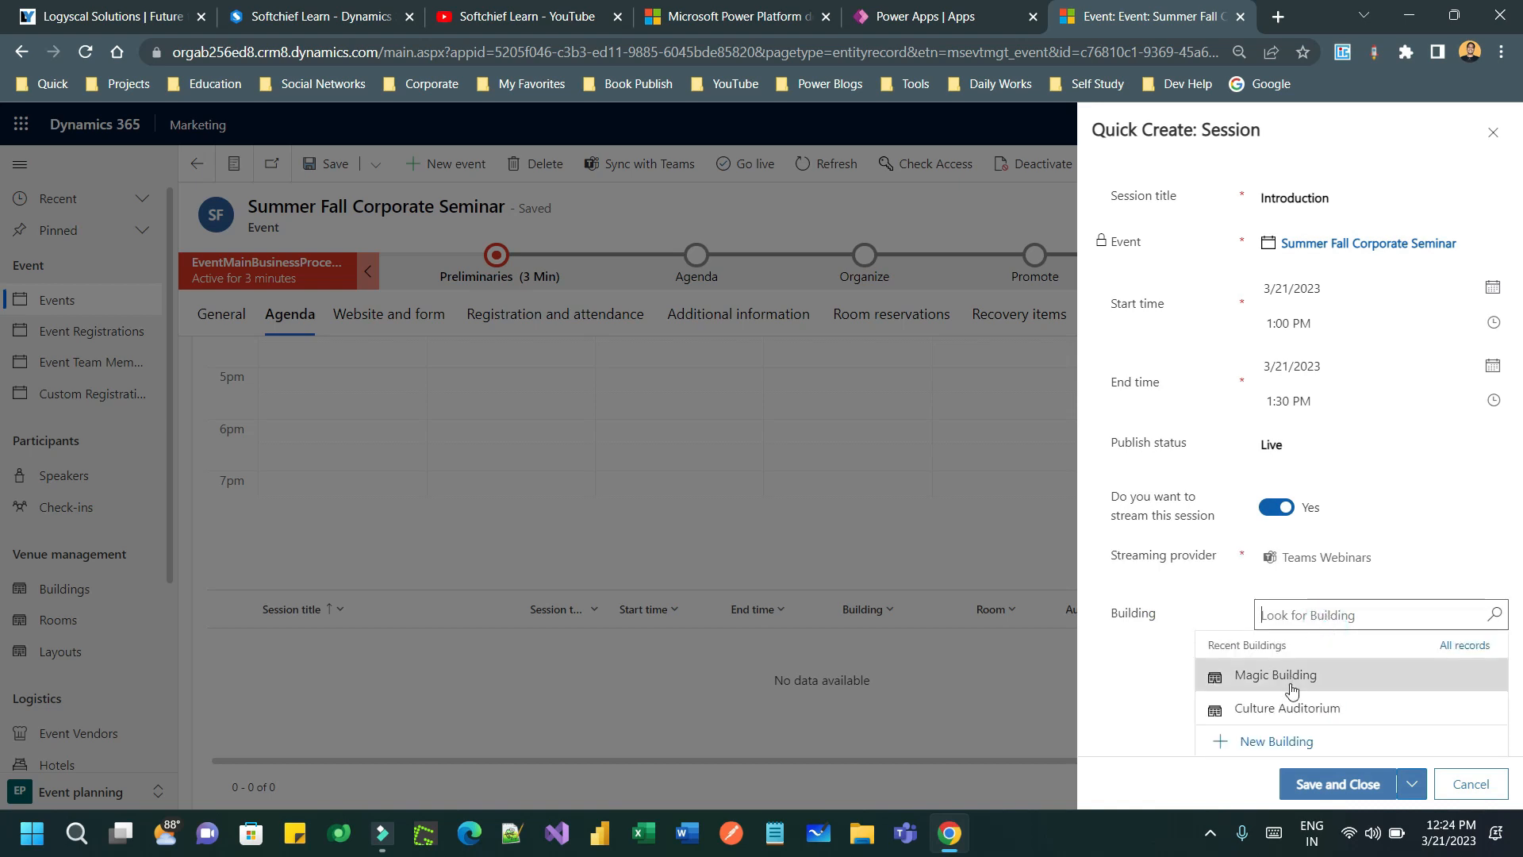
click(1302, 673)
click(1420, 660)
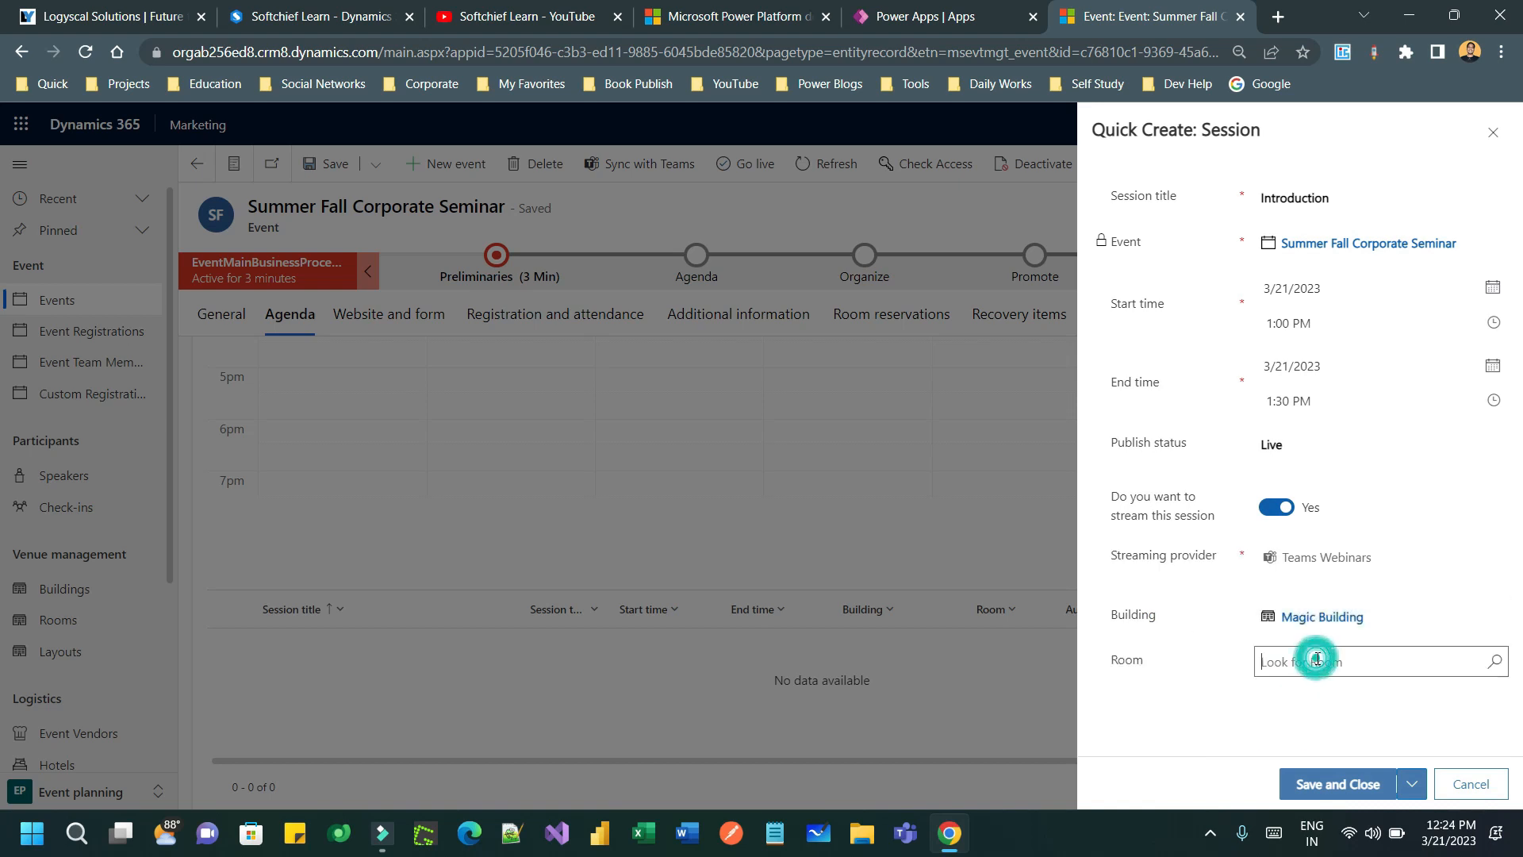
click(1495, 661)
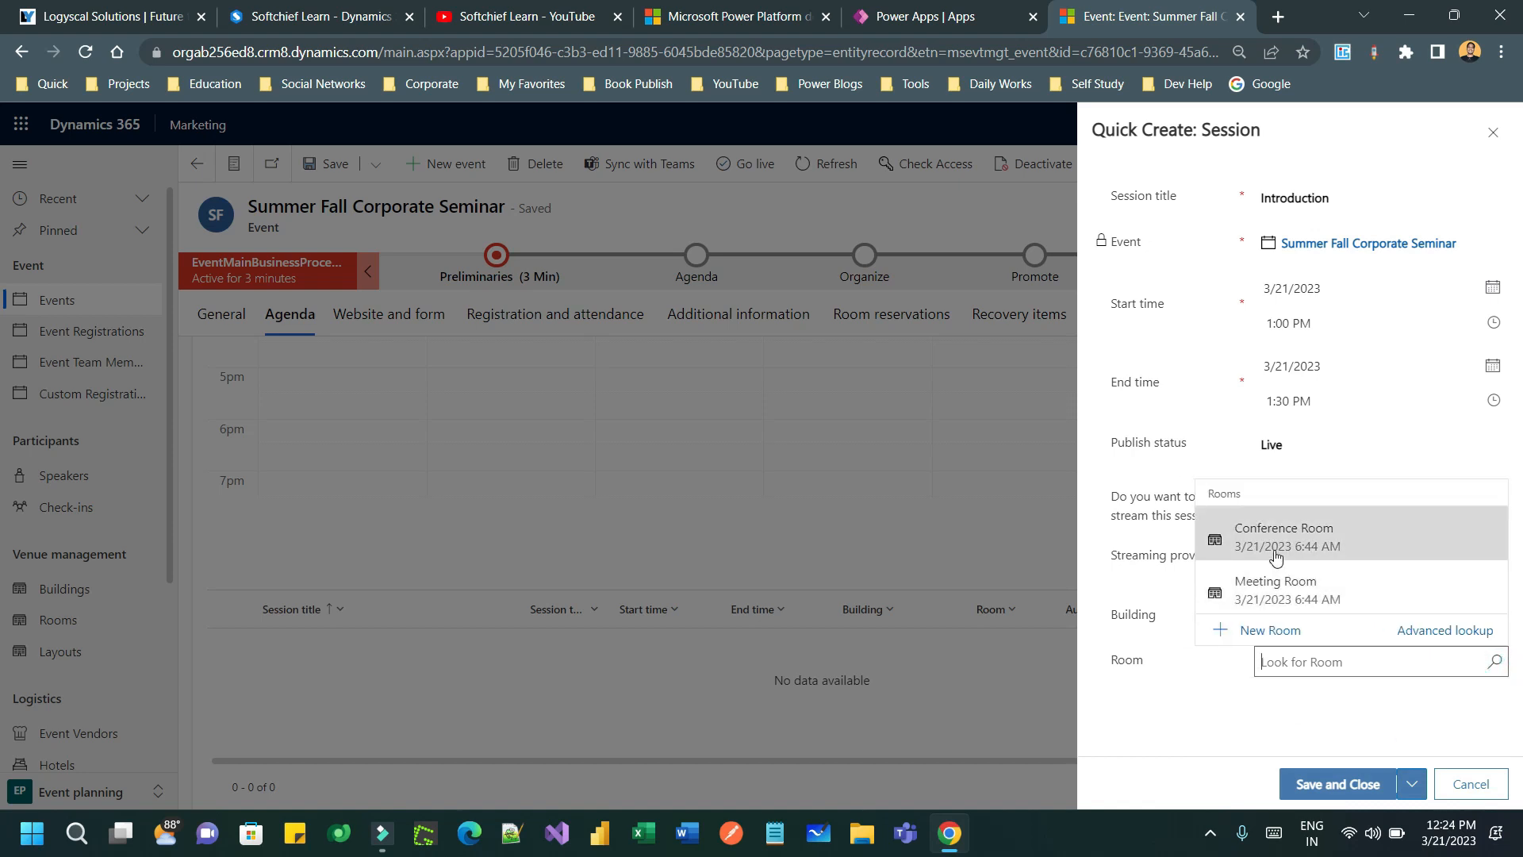
click(1311, 598)
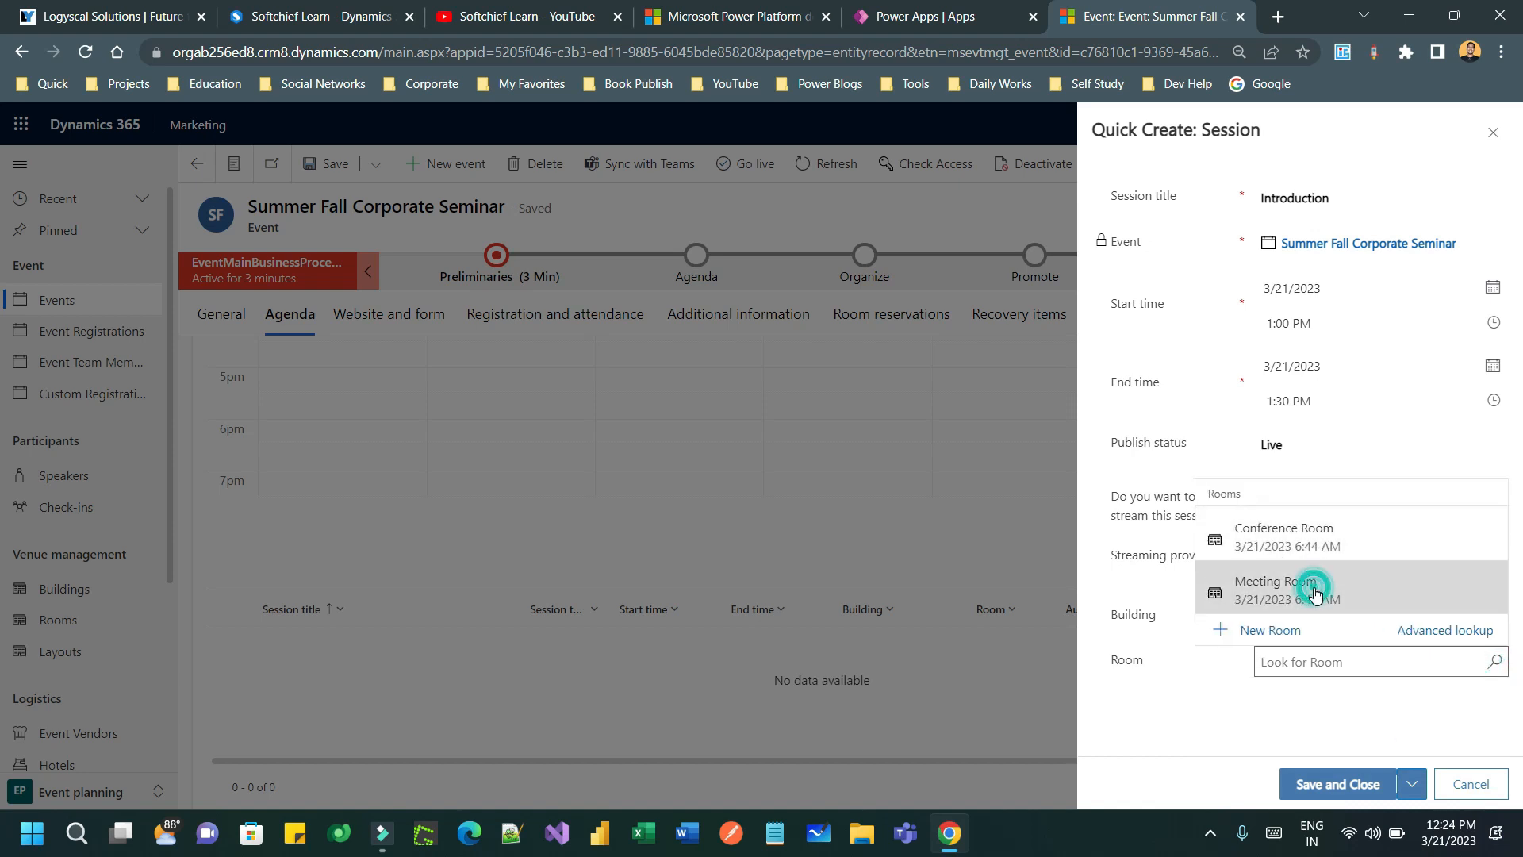
click(1354, 704)
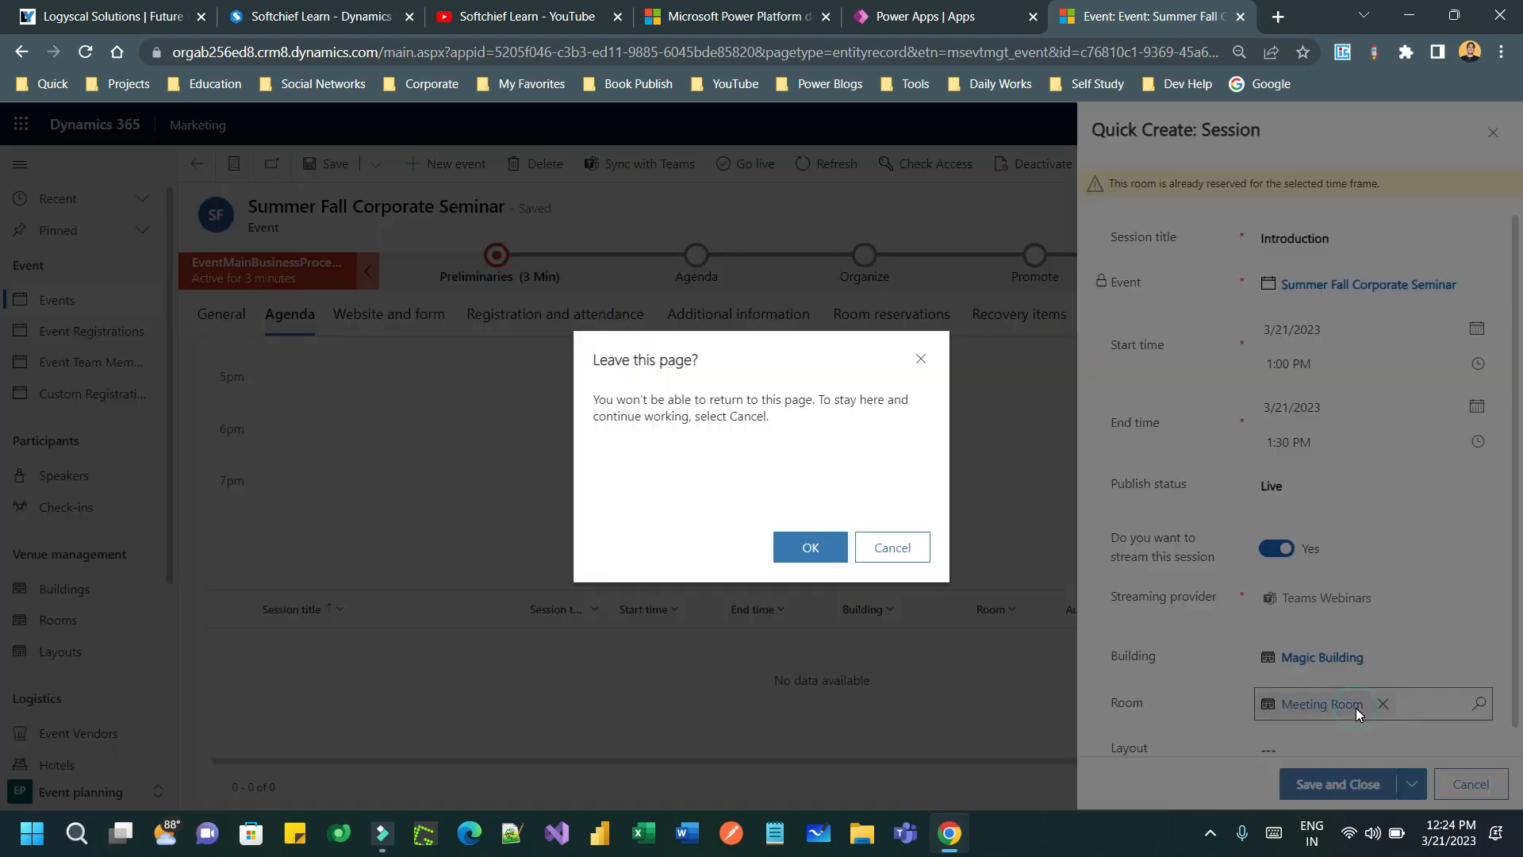
click(914, 358)
drag(1515, 565, 1515, 603)
- Assign Meeting Room Layout to the session
click(1421, 729)
click(1476, 725)
click(1269, 655)
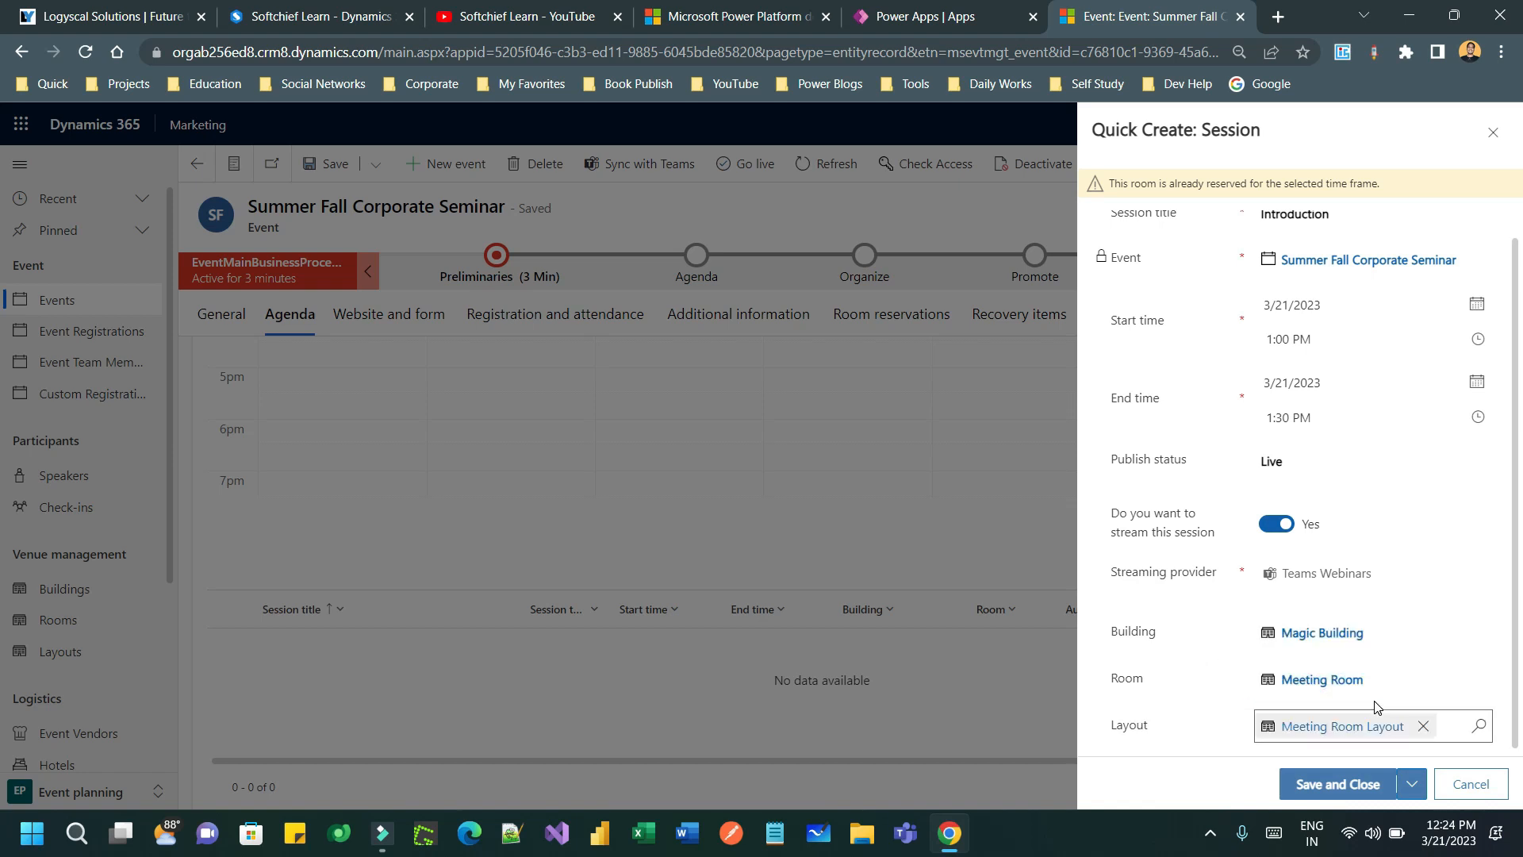
scroll(1379, 708, up, 1)
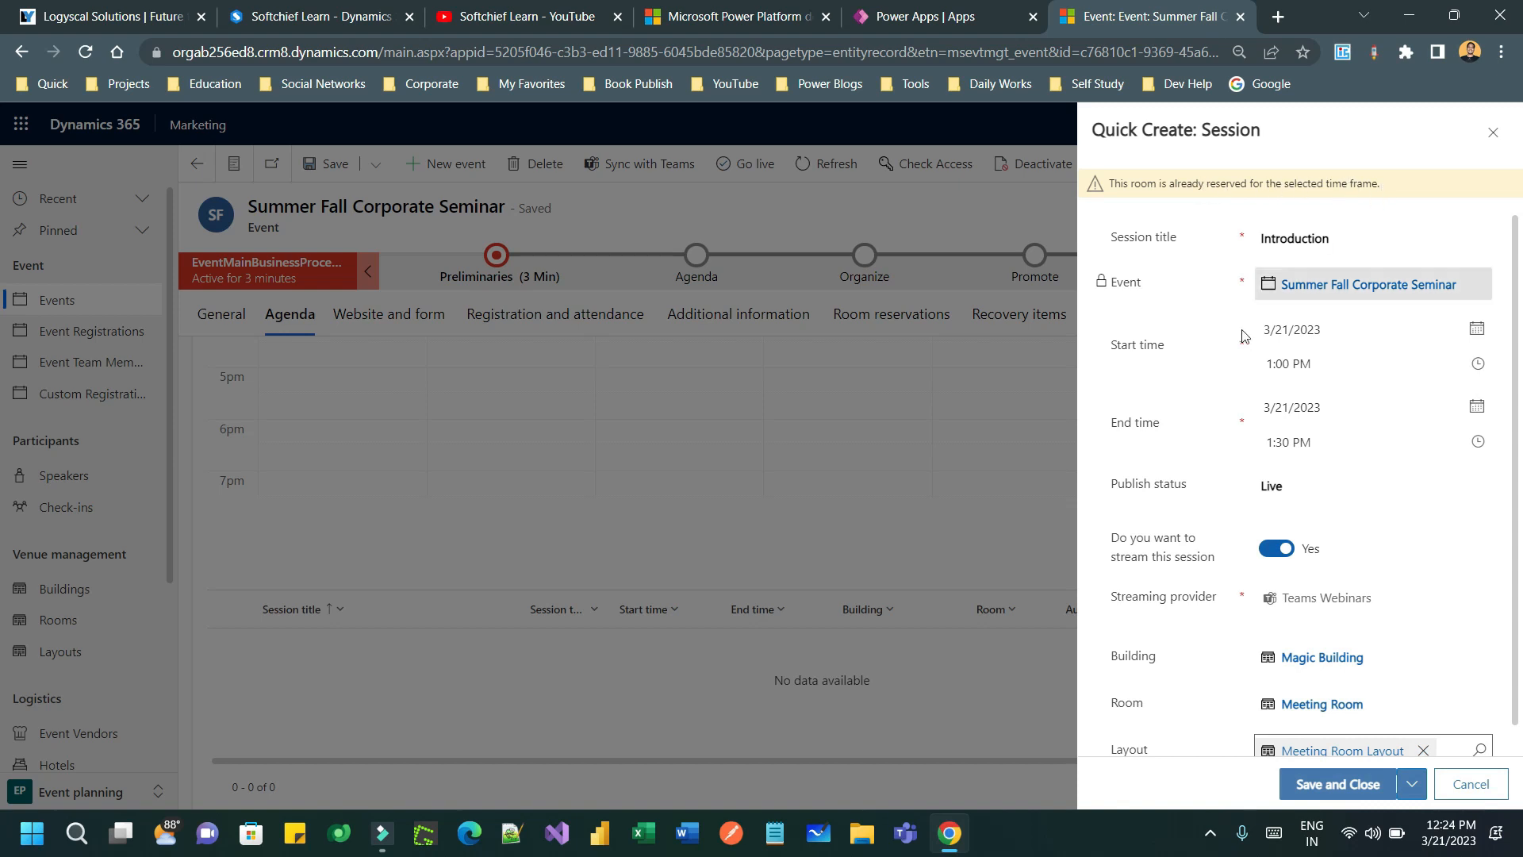
scroll(1242, 366, down, 1)
scroll(1242, 367, up, 1)
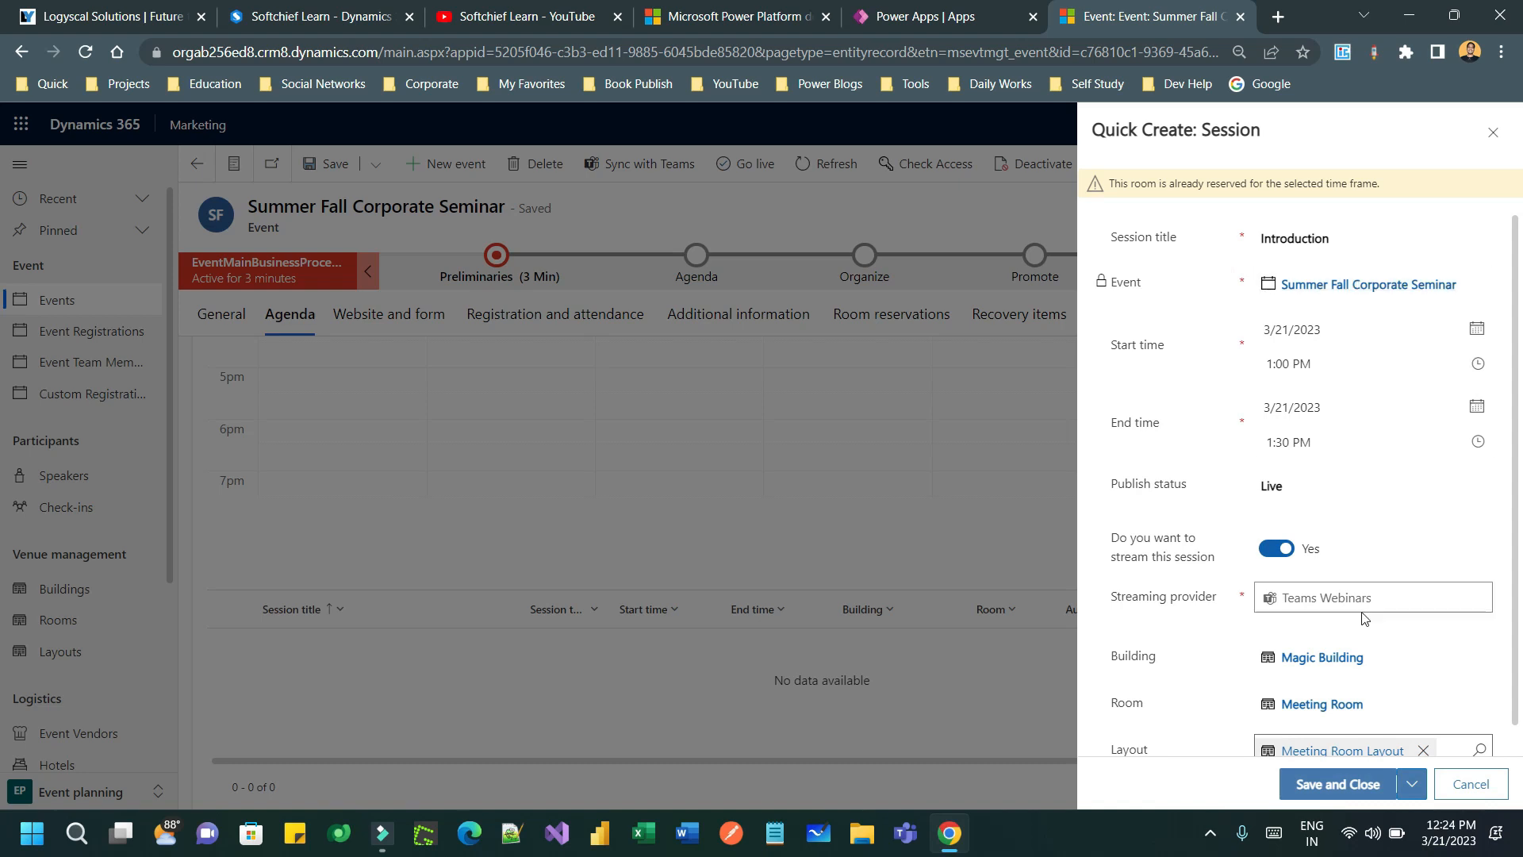
scroll(1358, 627, down, 1)
- Clear the session's layout, room and building, then save and close it
click(1174, 671)
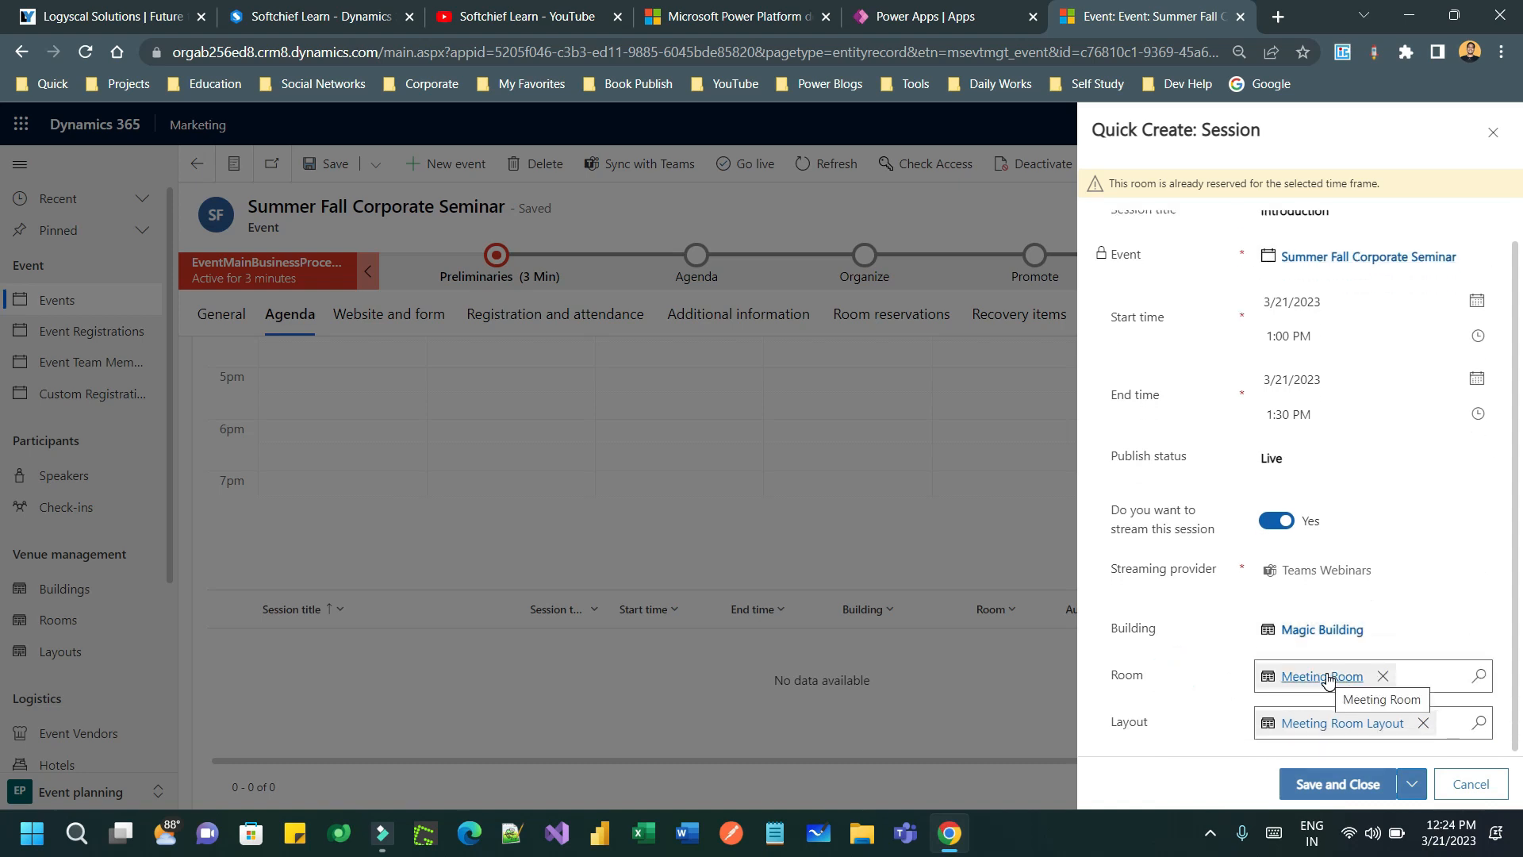
click(1425, 724)
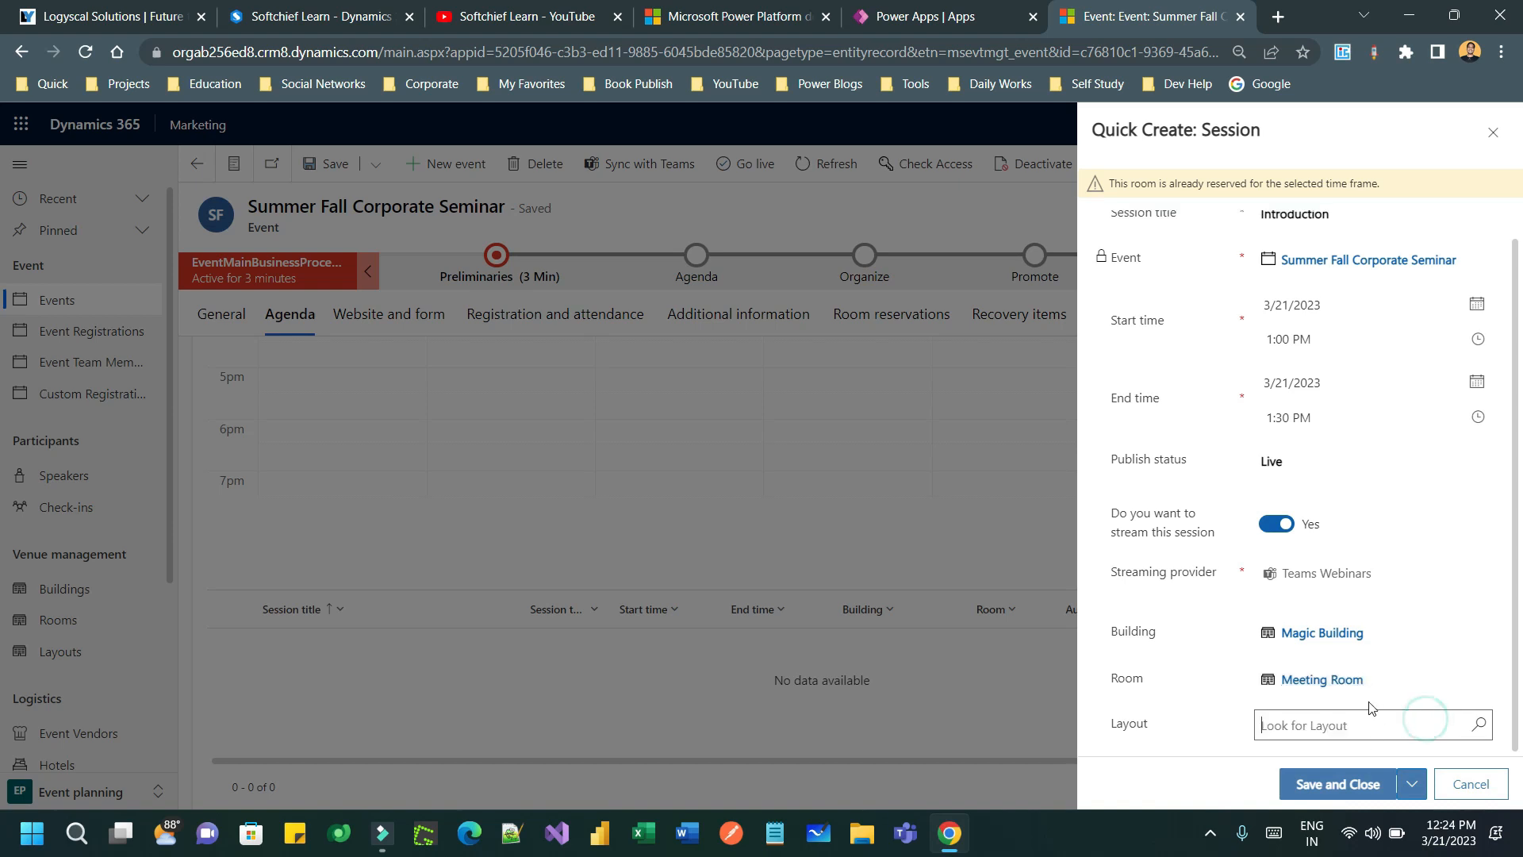
click(1388, 678)
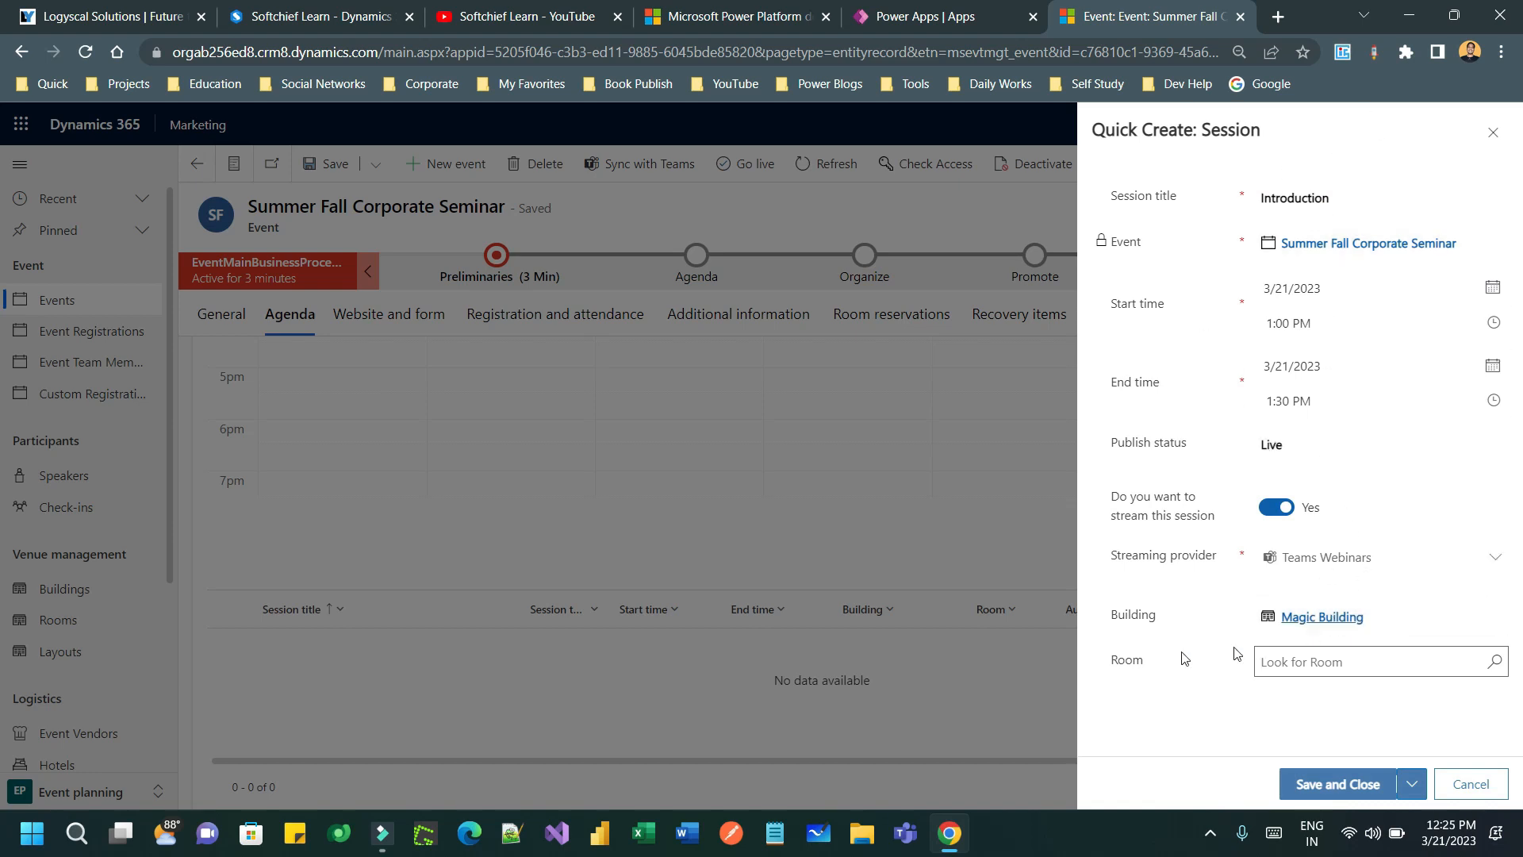
click(1360, 660)
click(1386, 618)
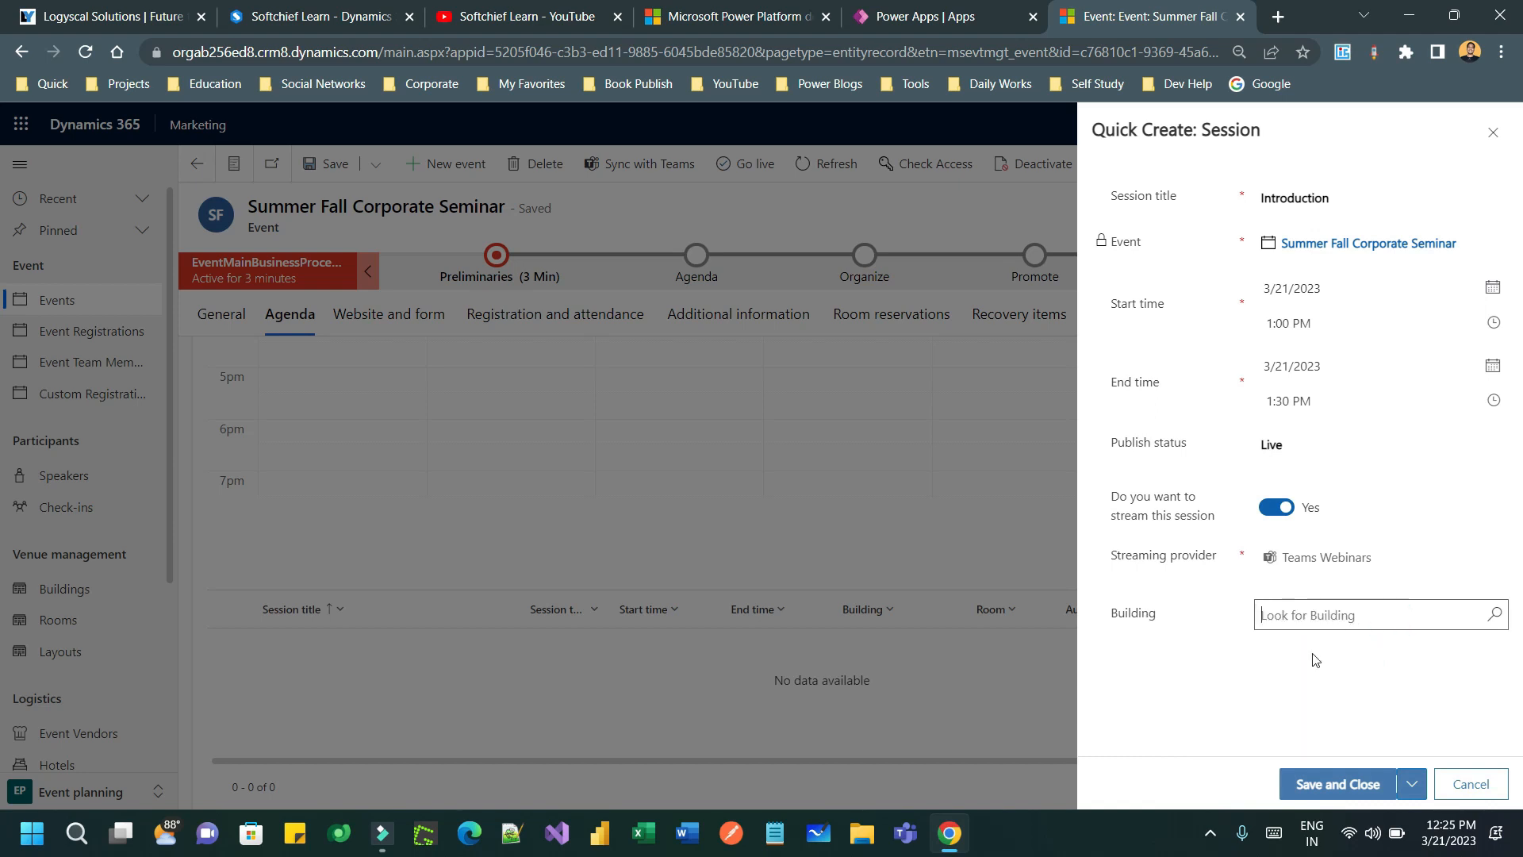
click(1360, 785)
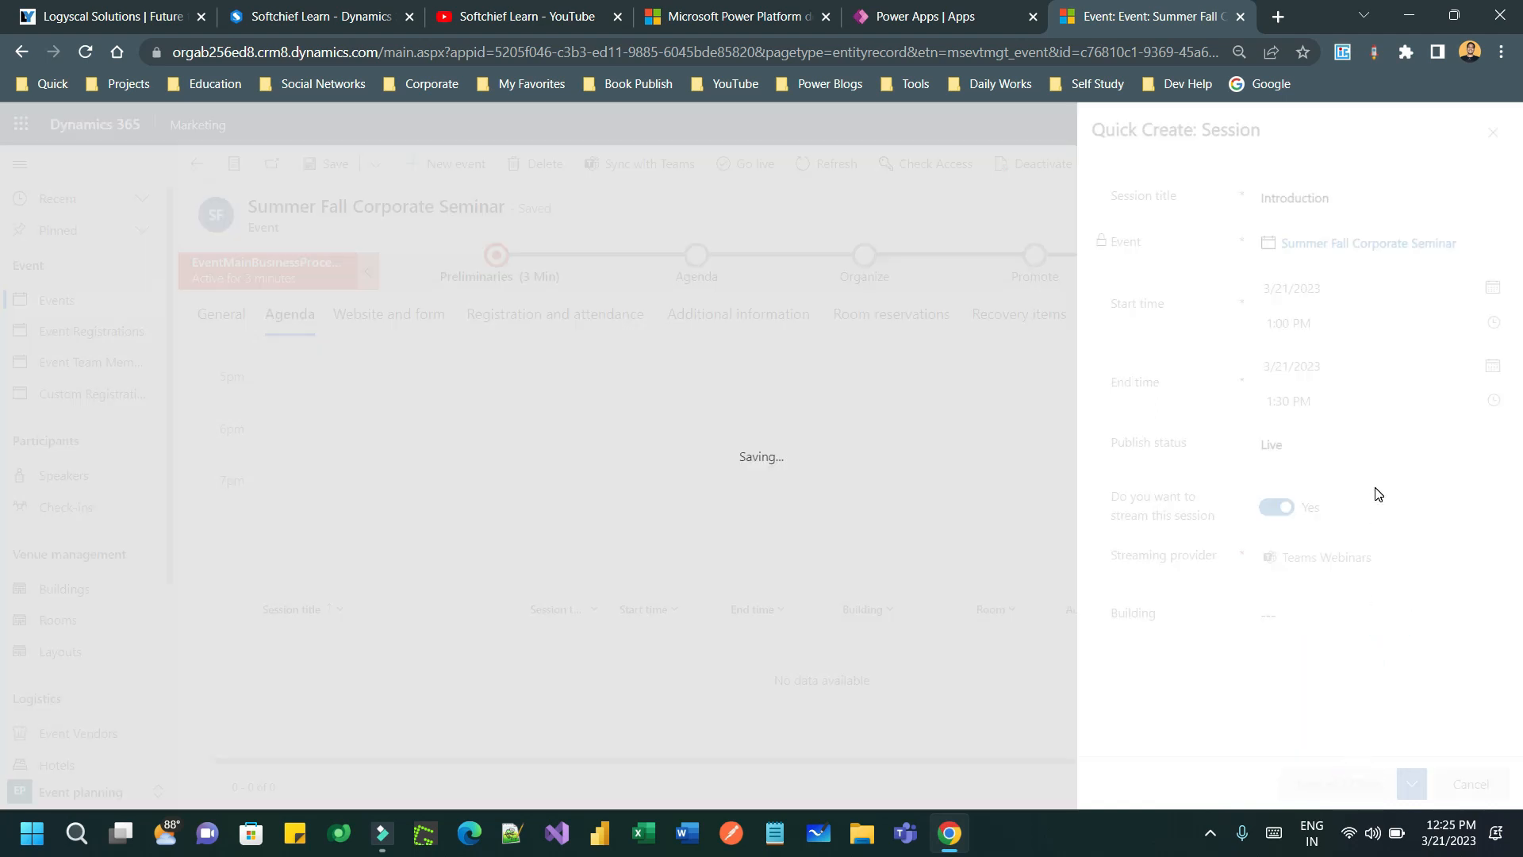
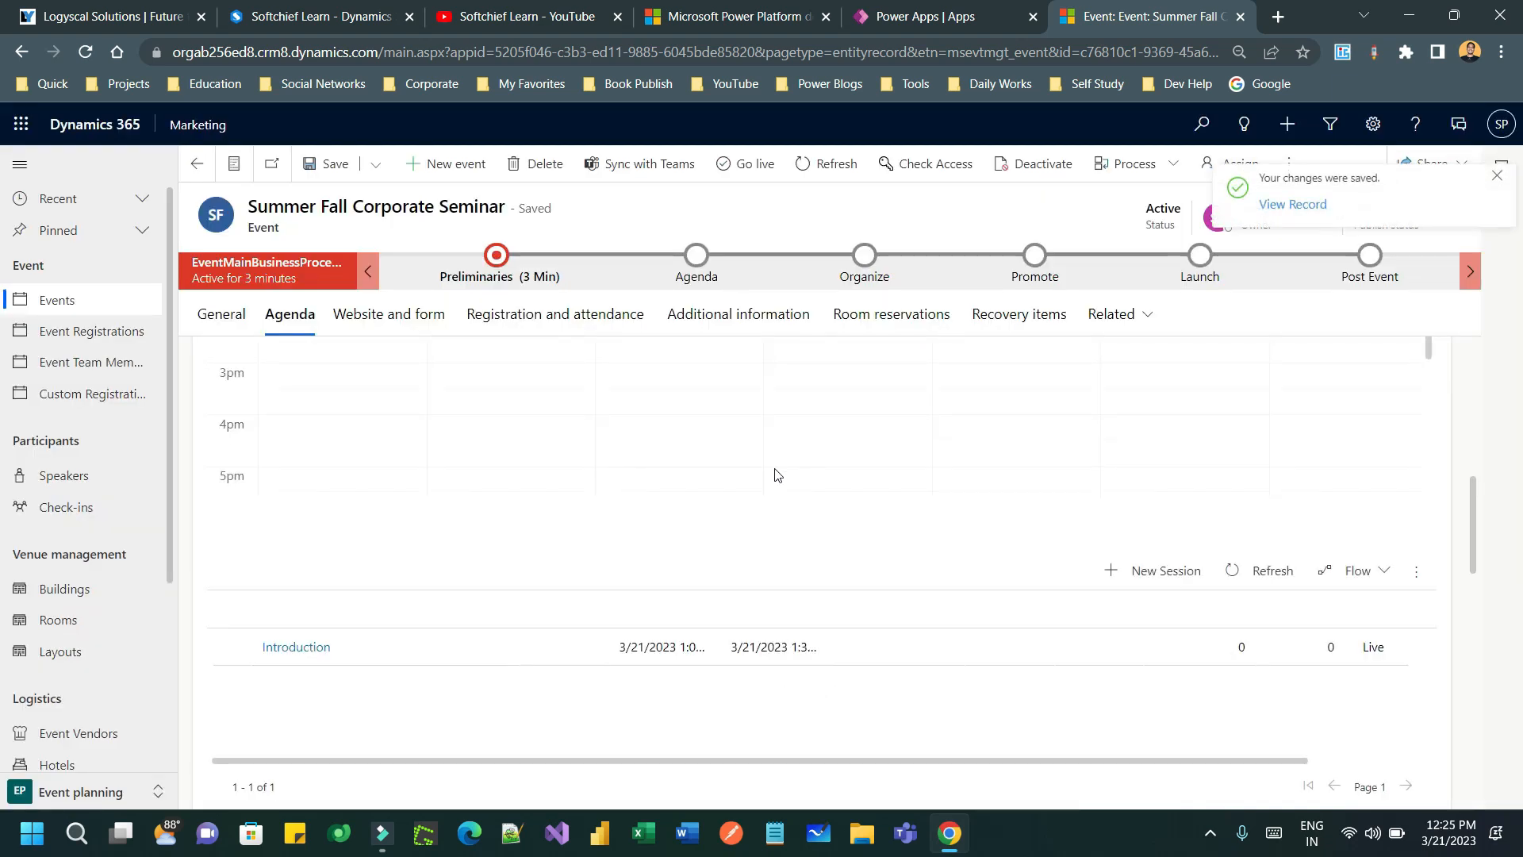
- Scroll through the event page and highlight the Session tracks heading
scroll(656, 656, down, 2)
scroll(975, 527, up, 5)
scroll(708, 474, down, 4)
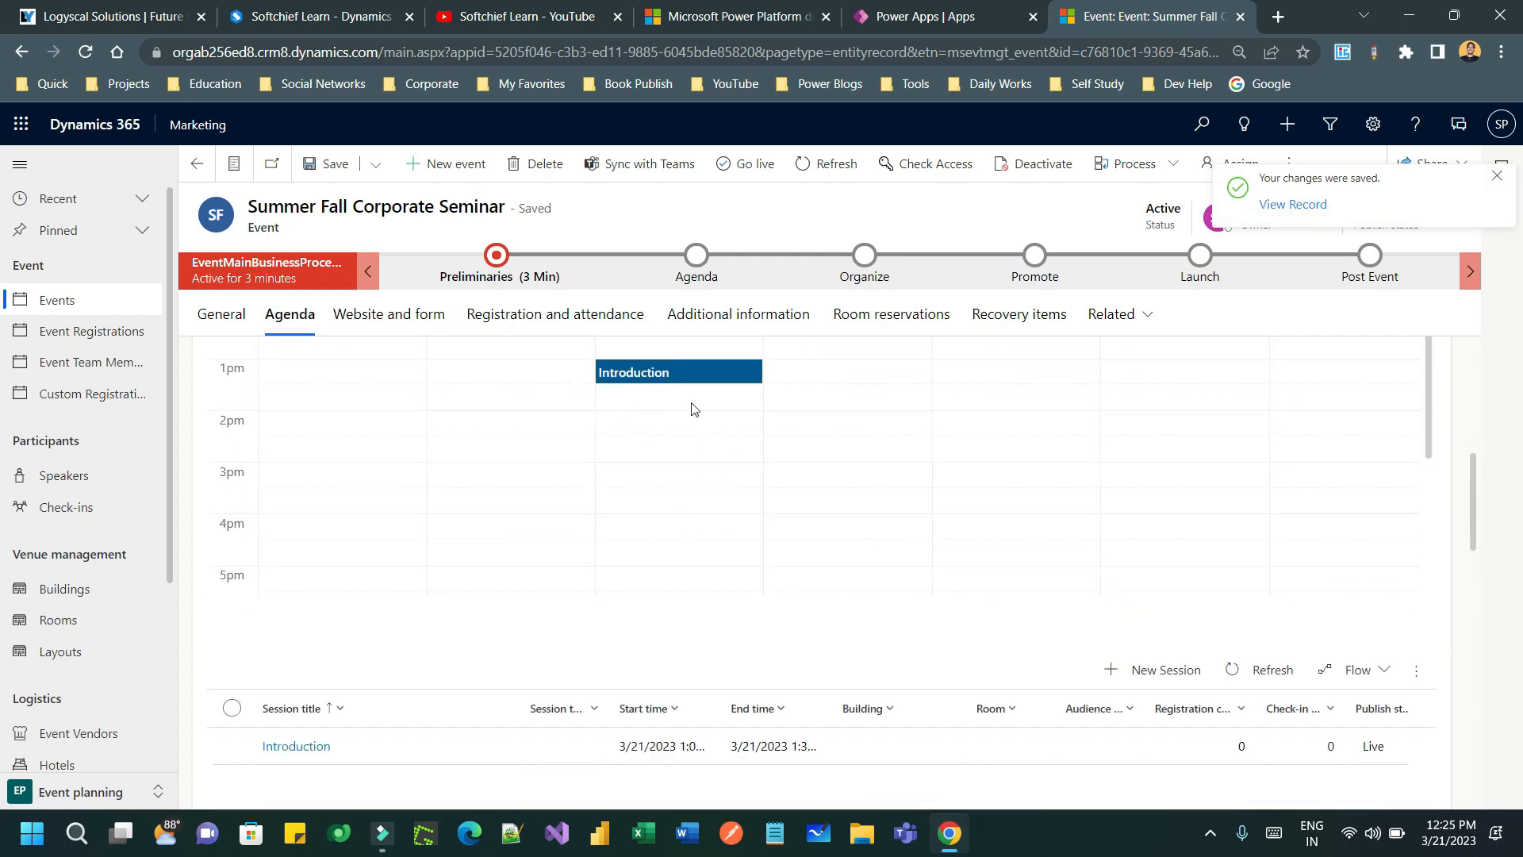
mouse_move(675, 381)
scroll(870, 537, down, 10)
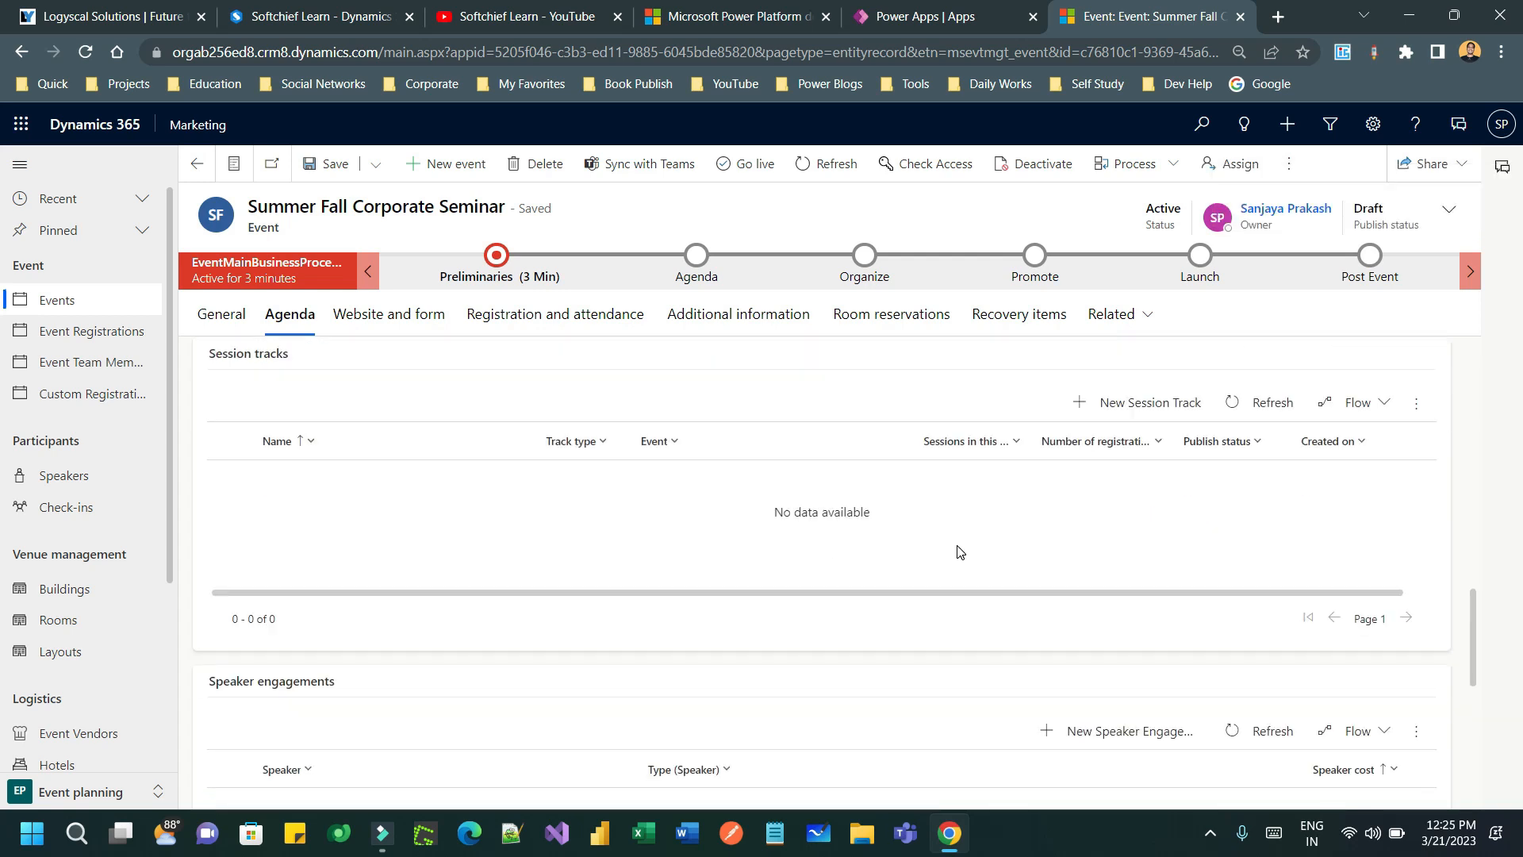
scroll(984, 549, up, 1)
scroll(984, 550, up, 2)
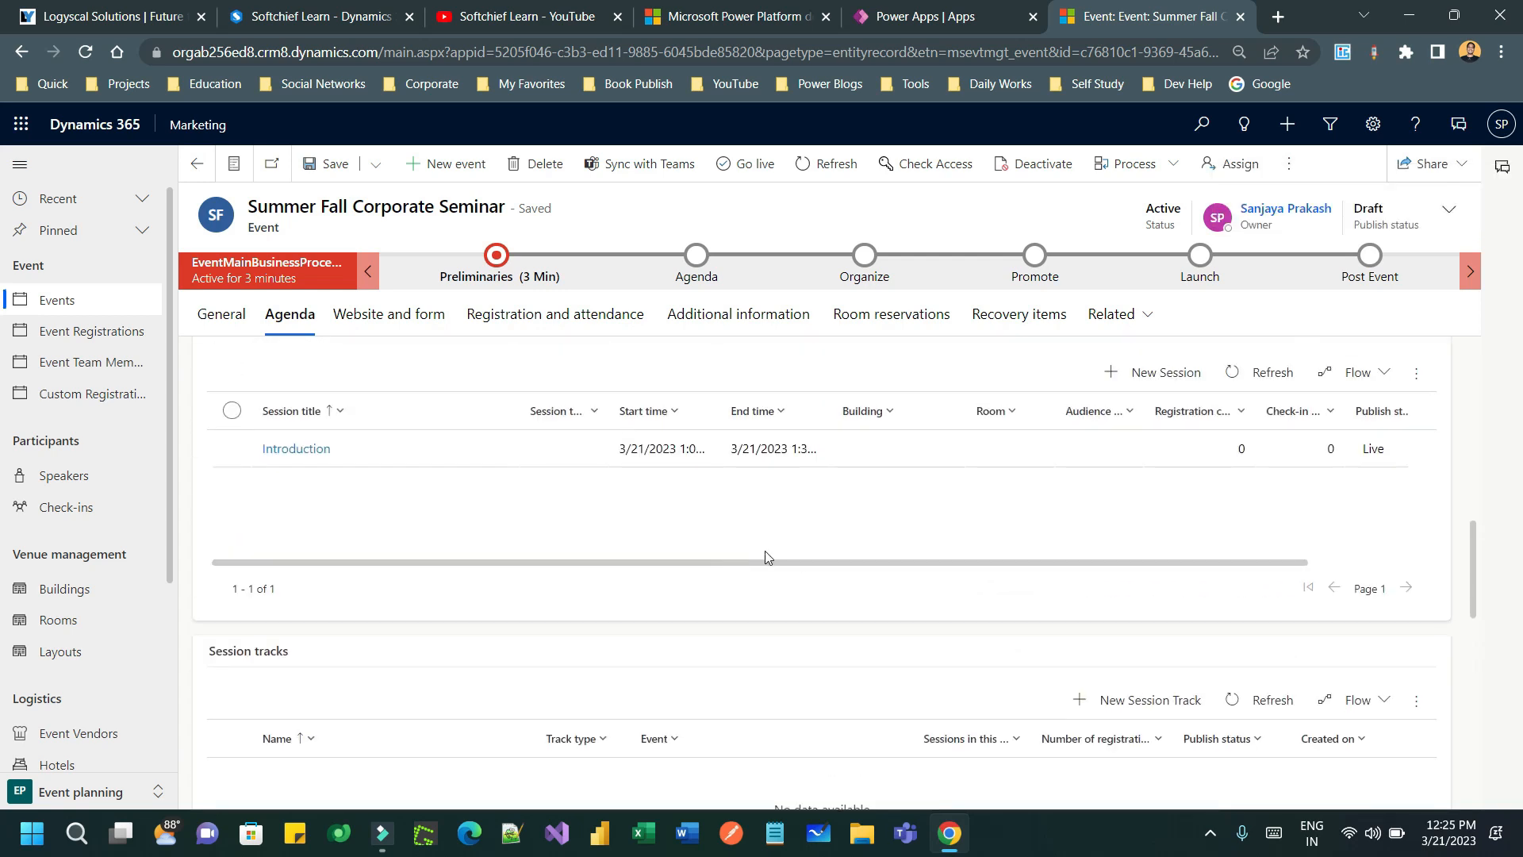
scroll(840, 553, down, 3)
scroll(916, 553, up, 1)
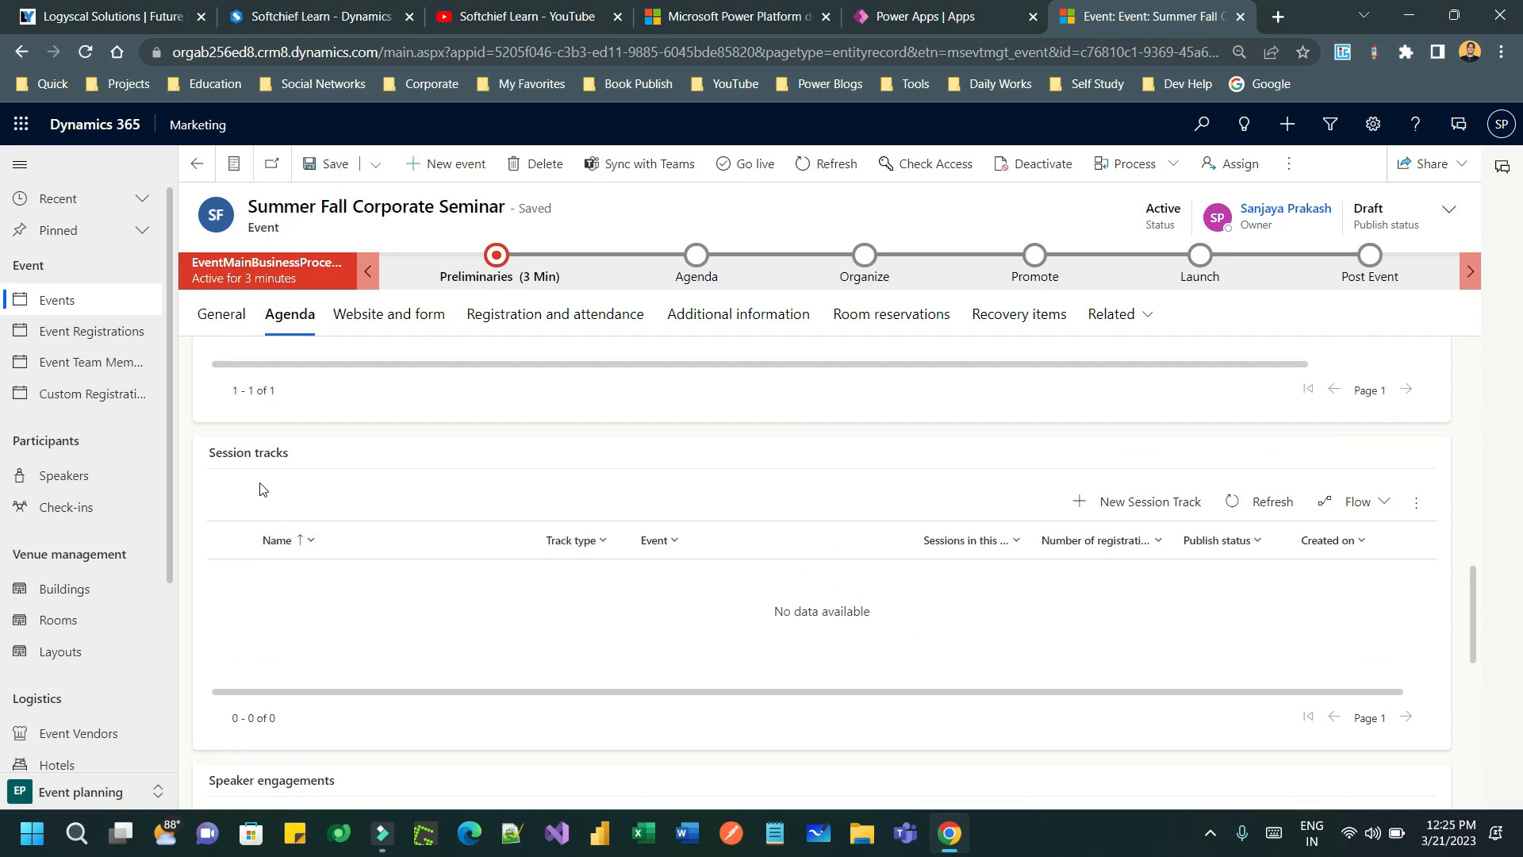
drag(228, 453, 311, 450)
scroll(1102, 523, down, 3)
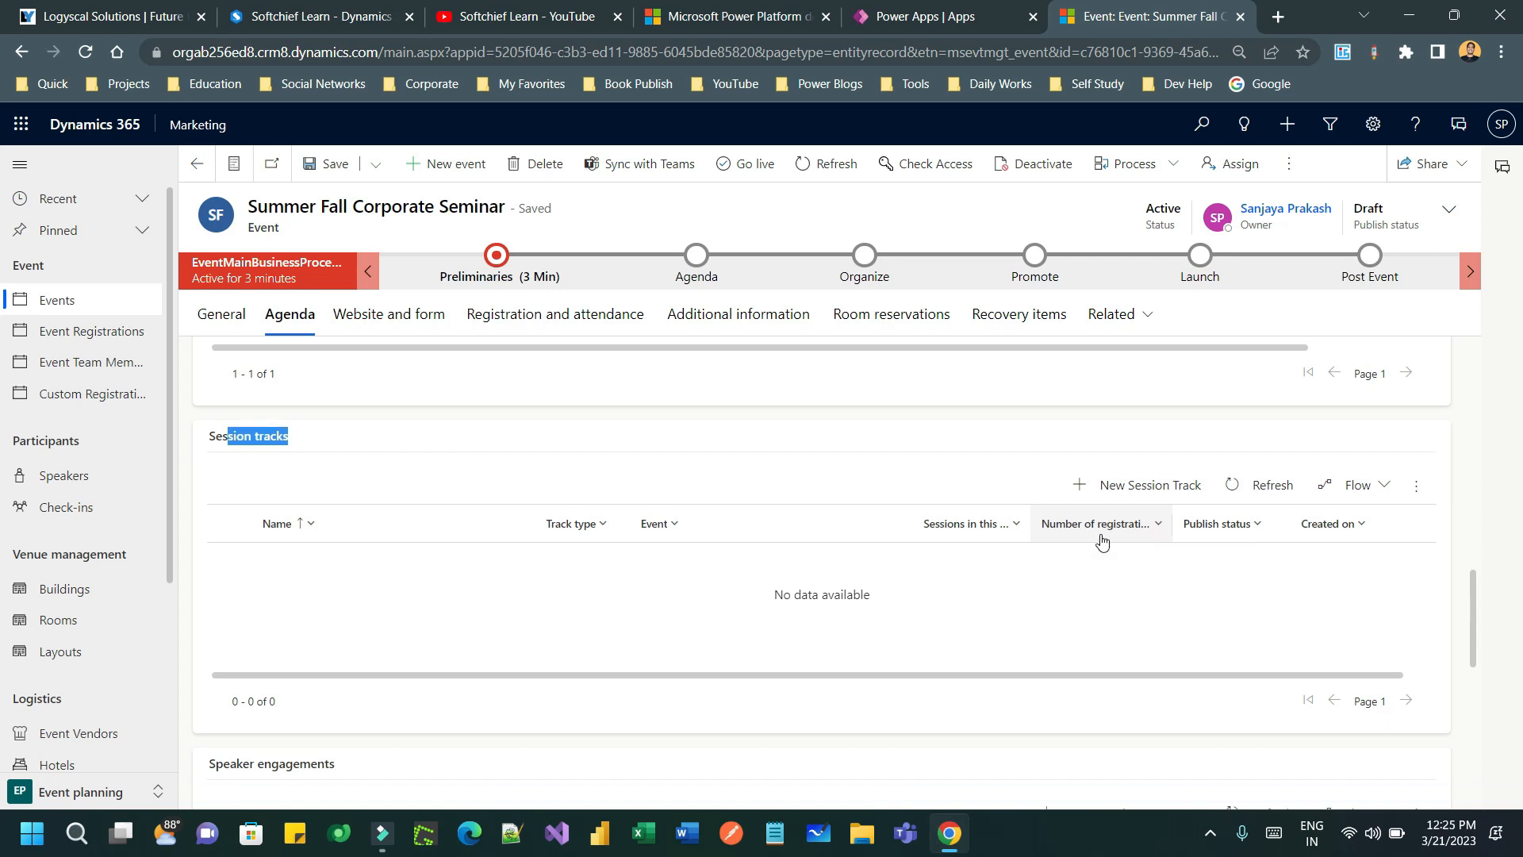
scroll(1105, 480, down, 3)
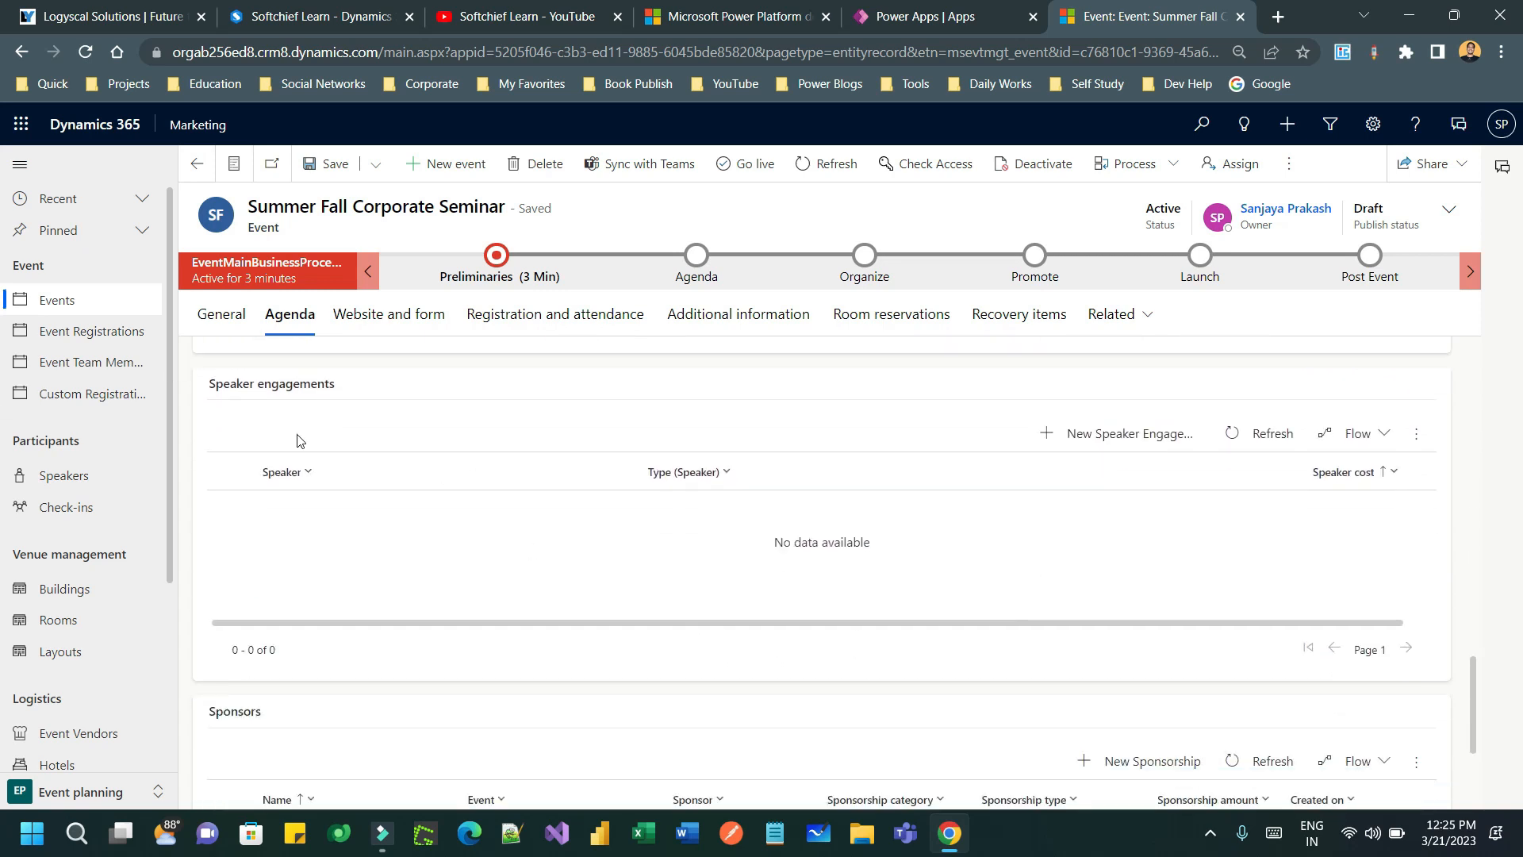
scroll(553, 449, down, 3)
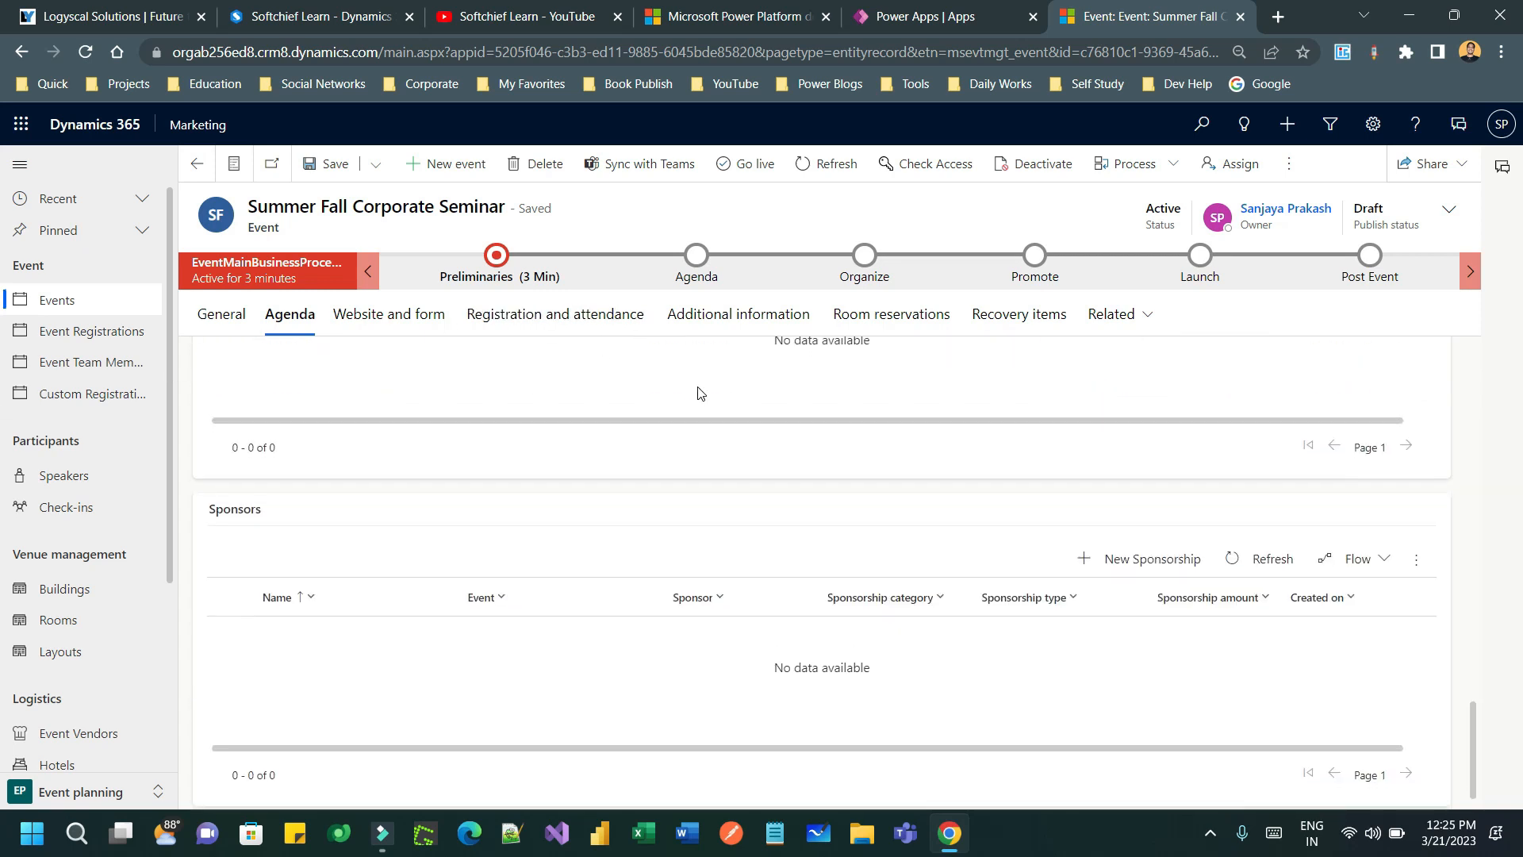
scroll(700, 396, up, 10)
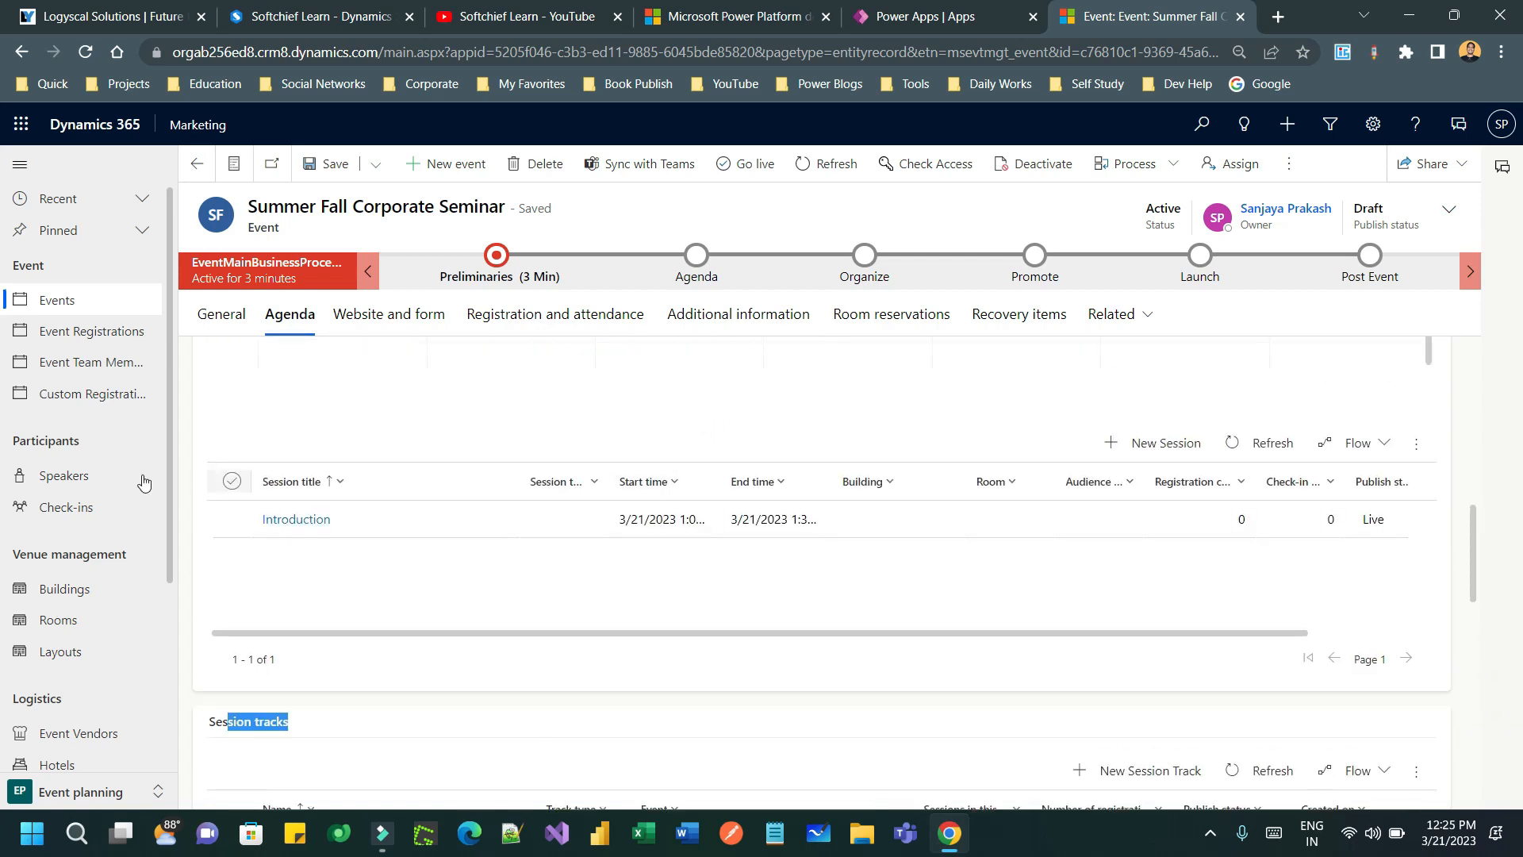
- Open the Key note speaker from Speakers sorted by Created on, newest first
click(77, 486)
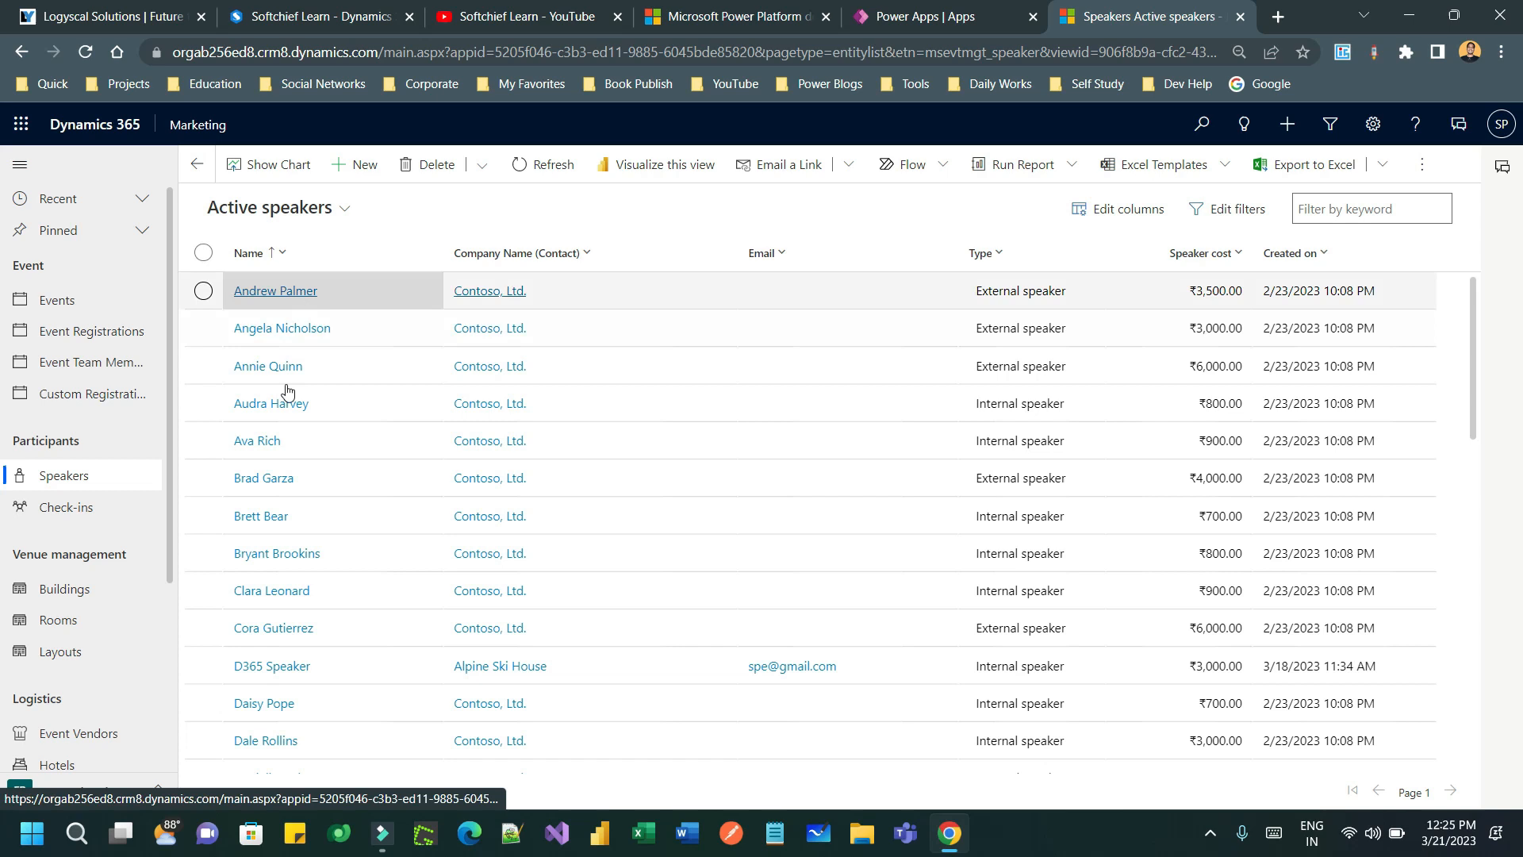
scroll(339, 500, down, 2)
scroll(339, 499, down, 8)
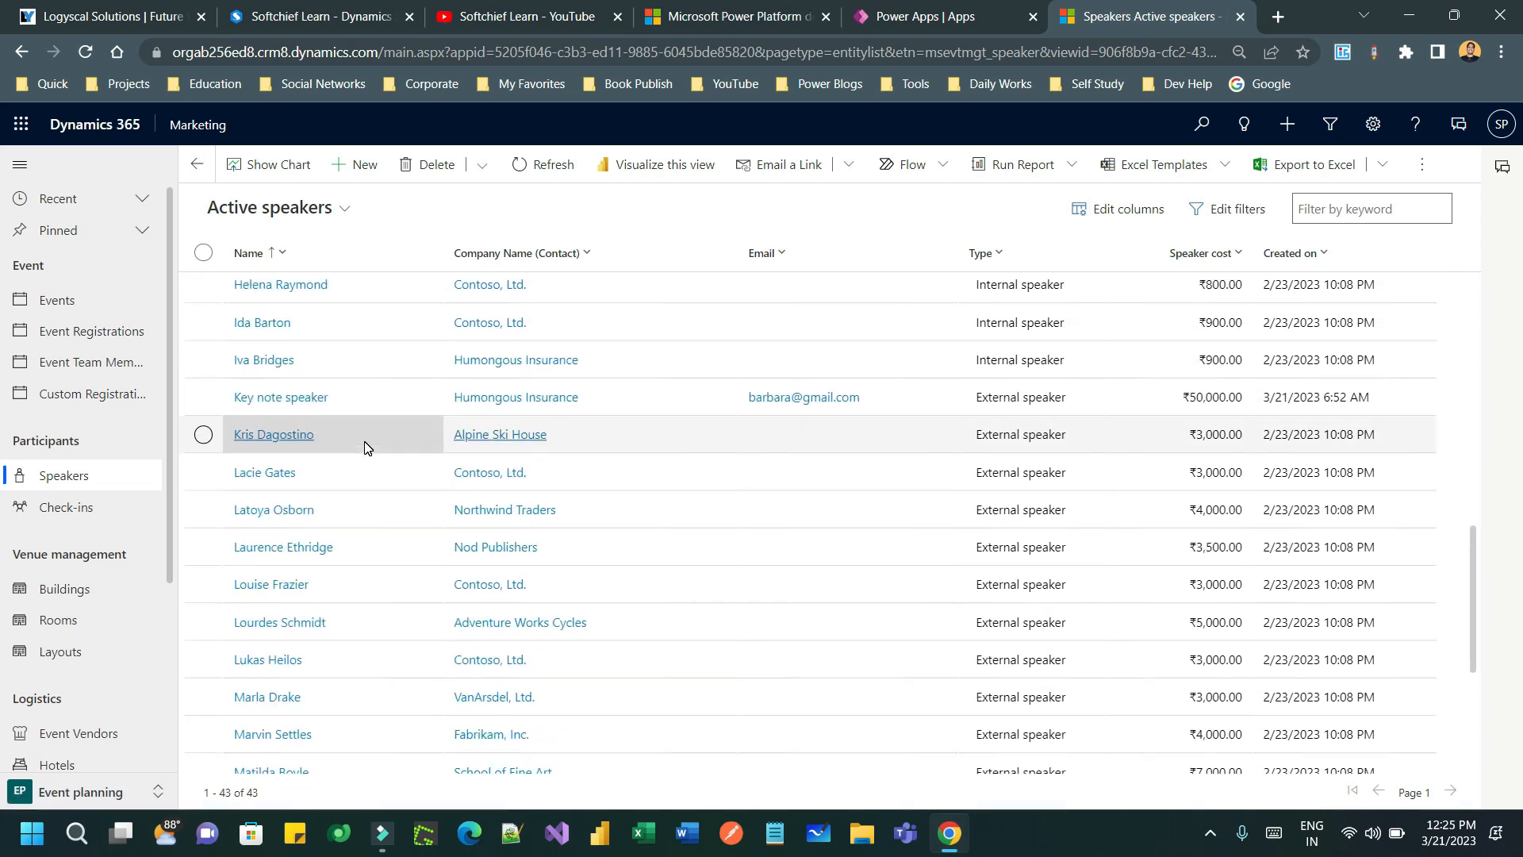
scroll(365, 447, up, 10)
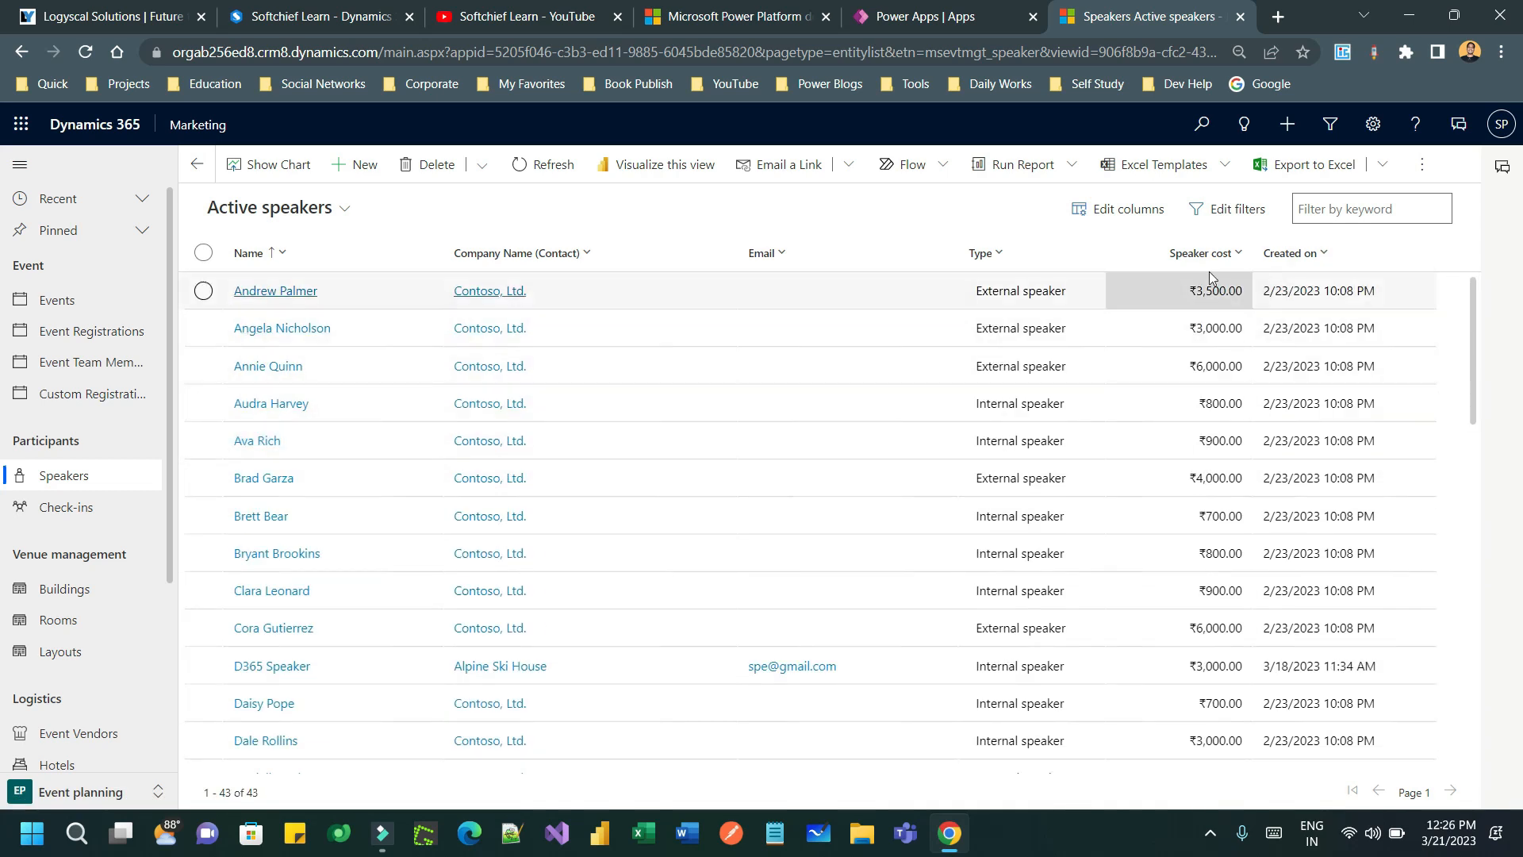
click(1289, 254)
click(1341, 315)
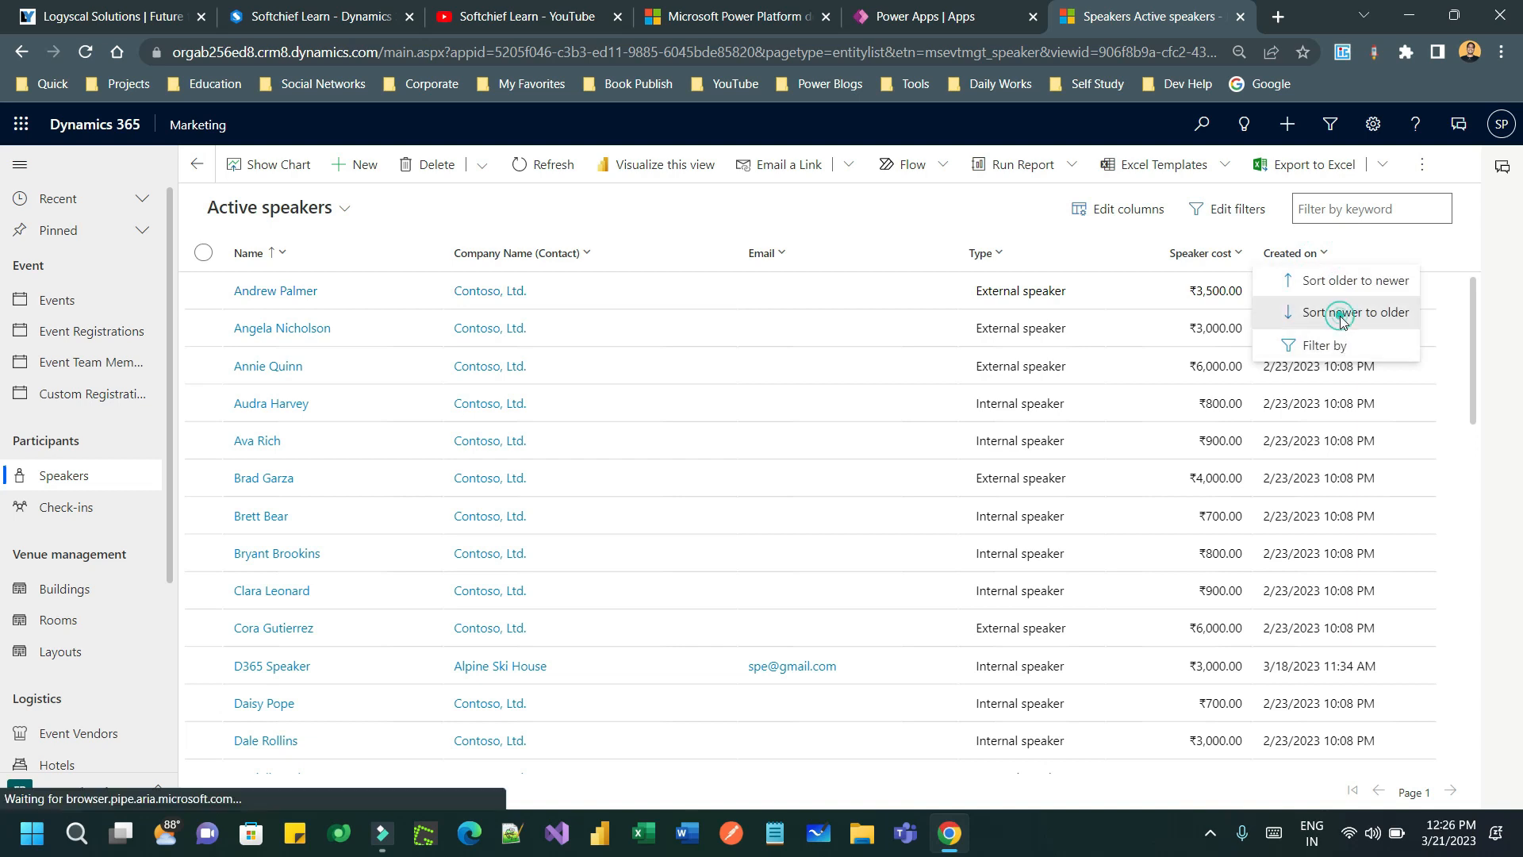
click(298, 297)
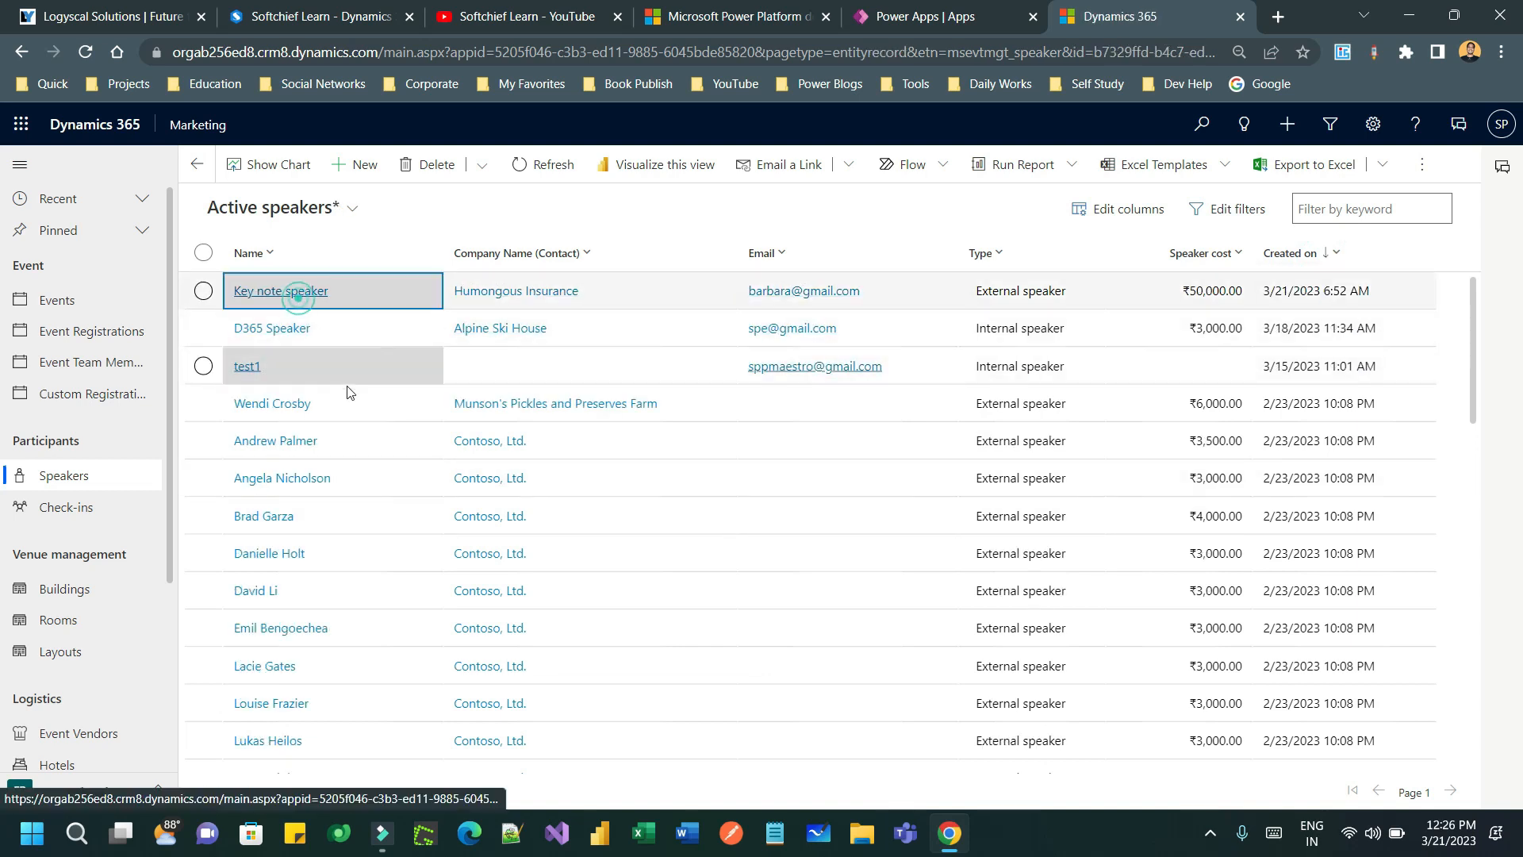
- Start a speaker engagement for Summer Fall Corporate Seminar's Introduction session
click(369, 265)
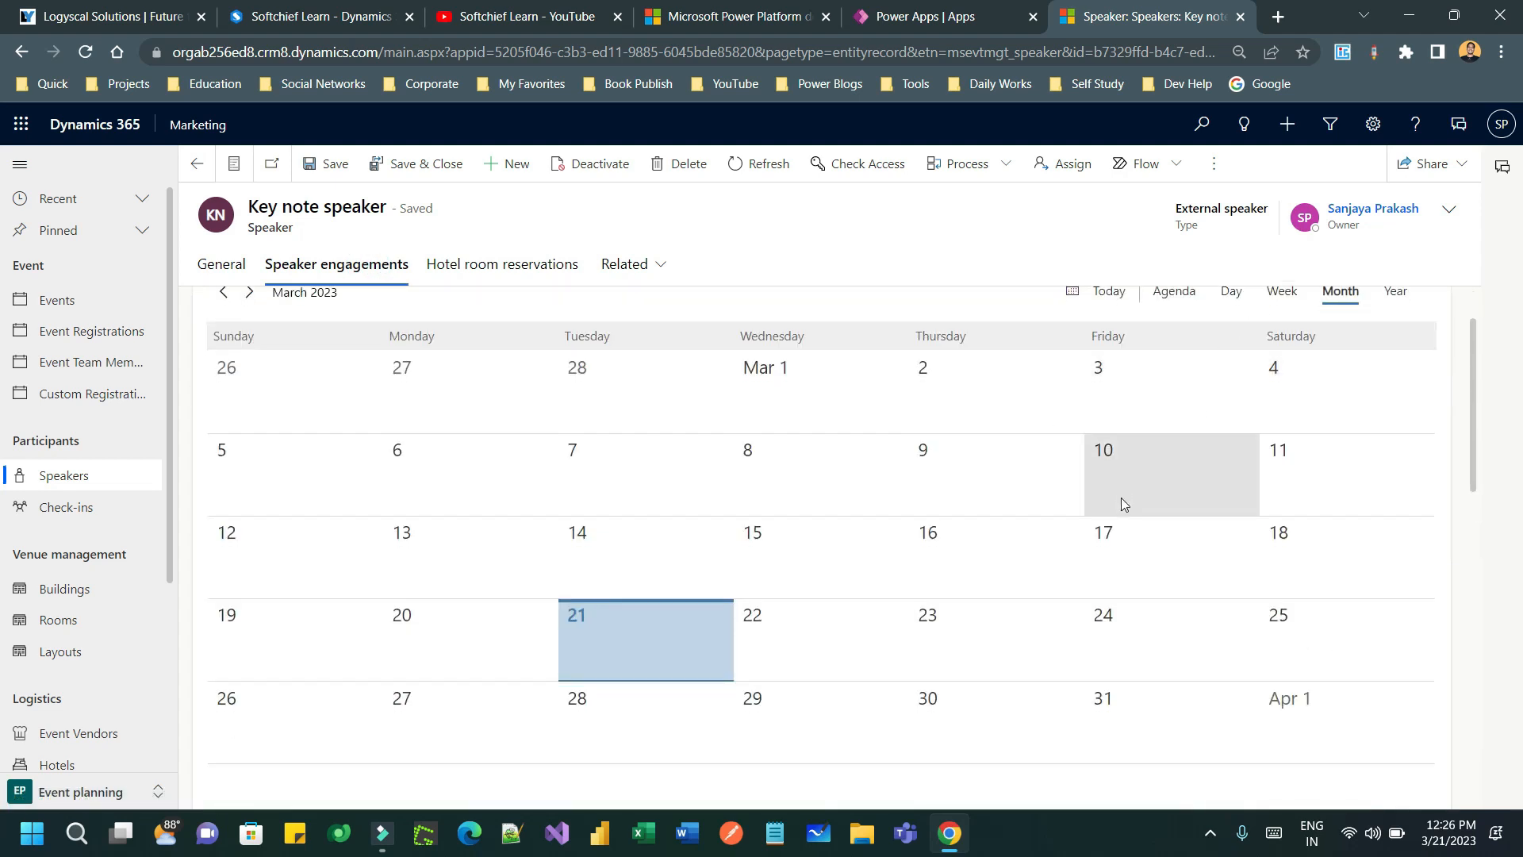
scroll(1121, 497, down, 6)
click(1131, 413)
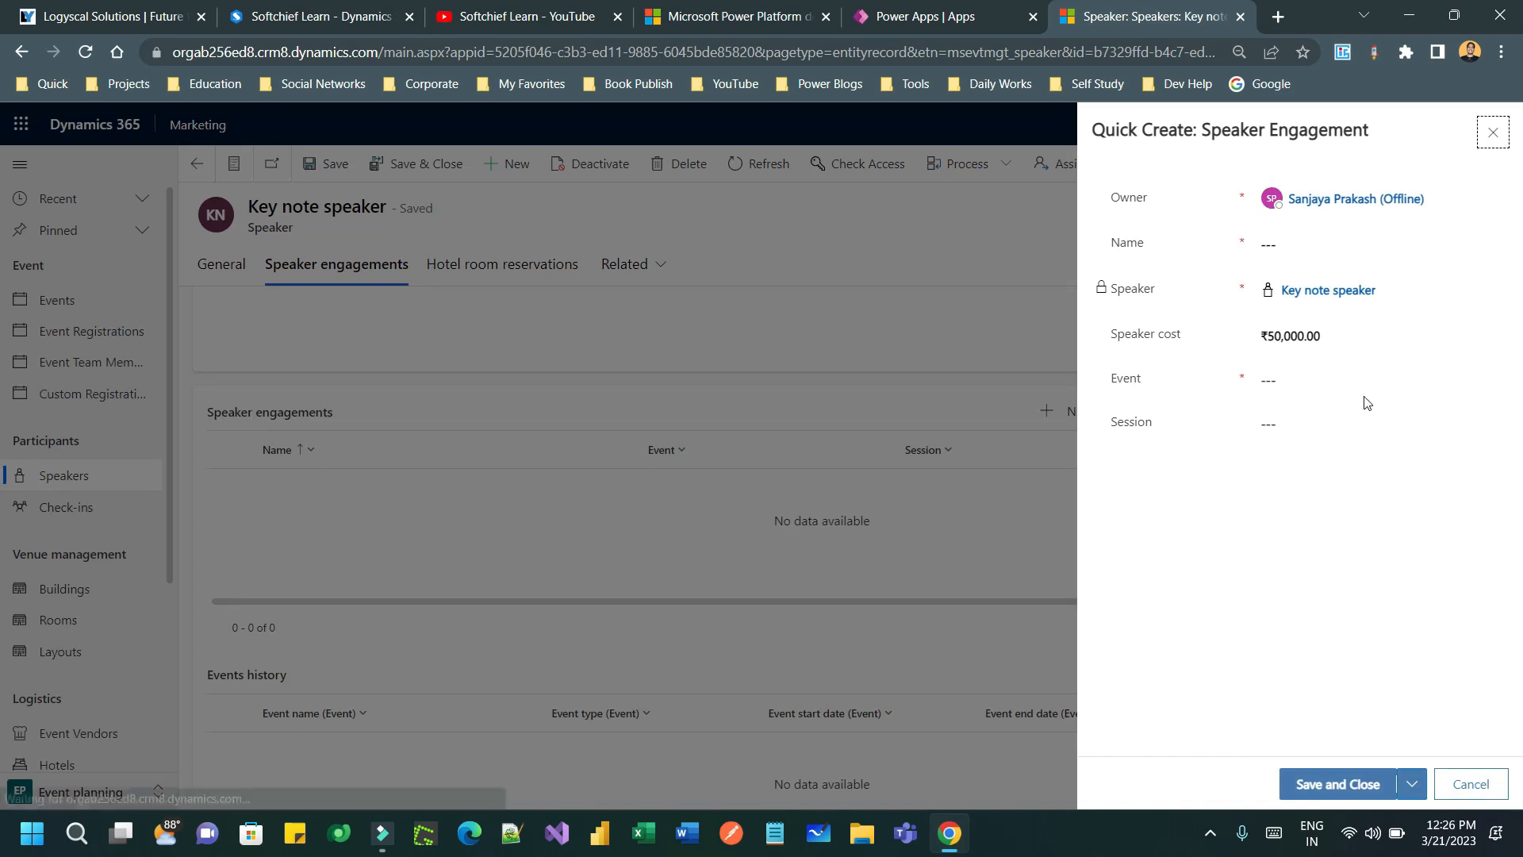
click(1359, 384)
click(1343, 442)
click(1454, 435)
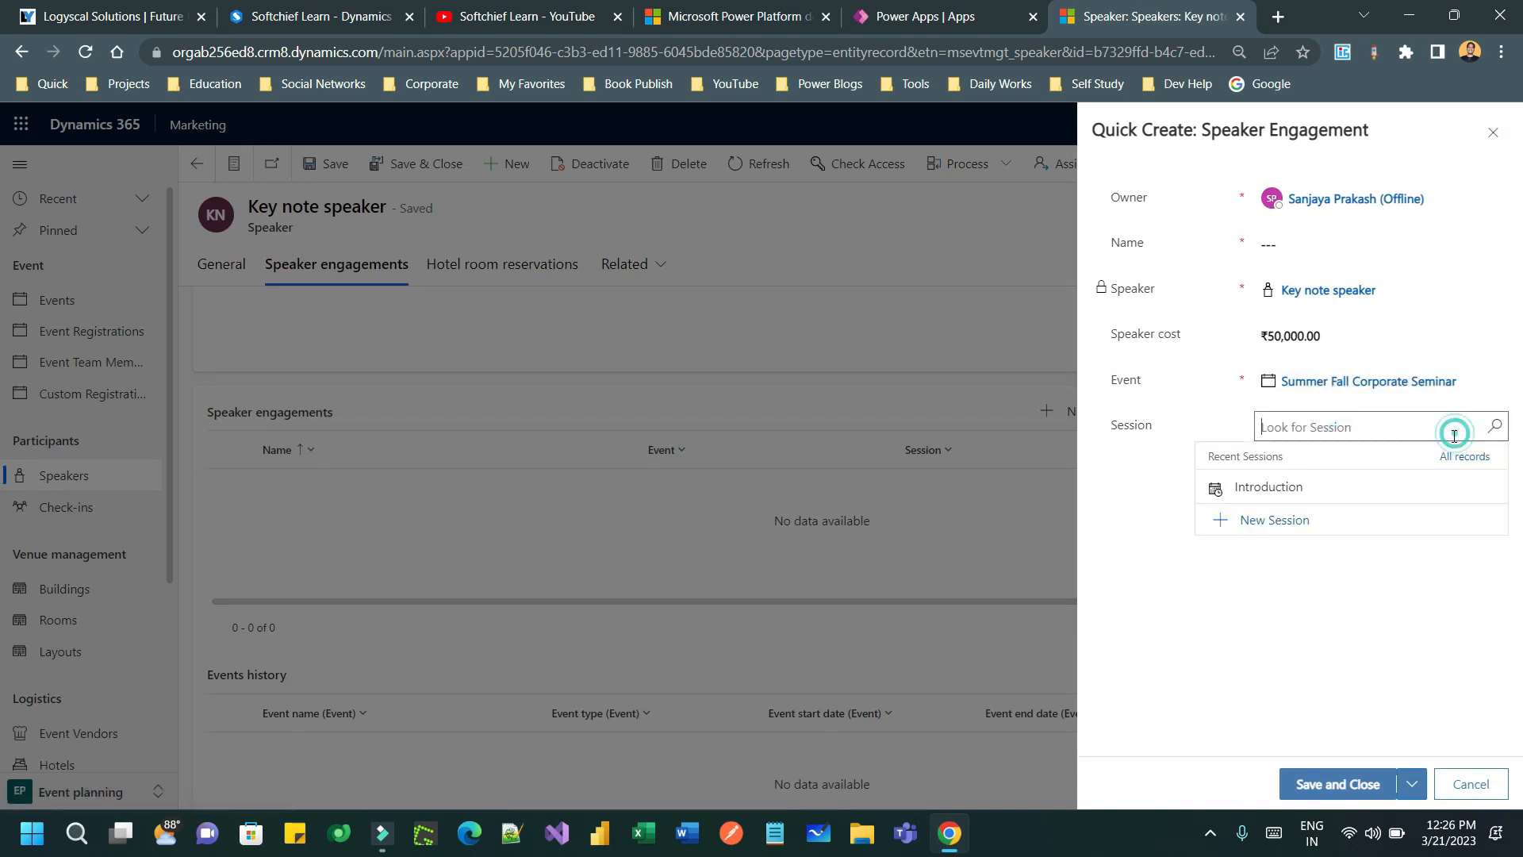
click(1333, 487)
click(1330, 557)
click(1289, 244)
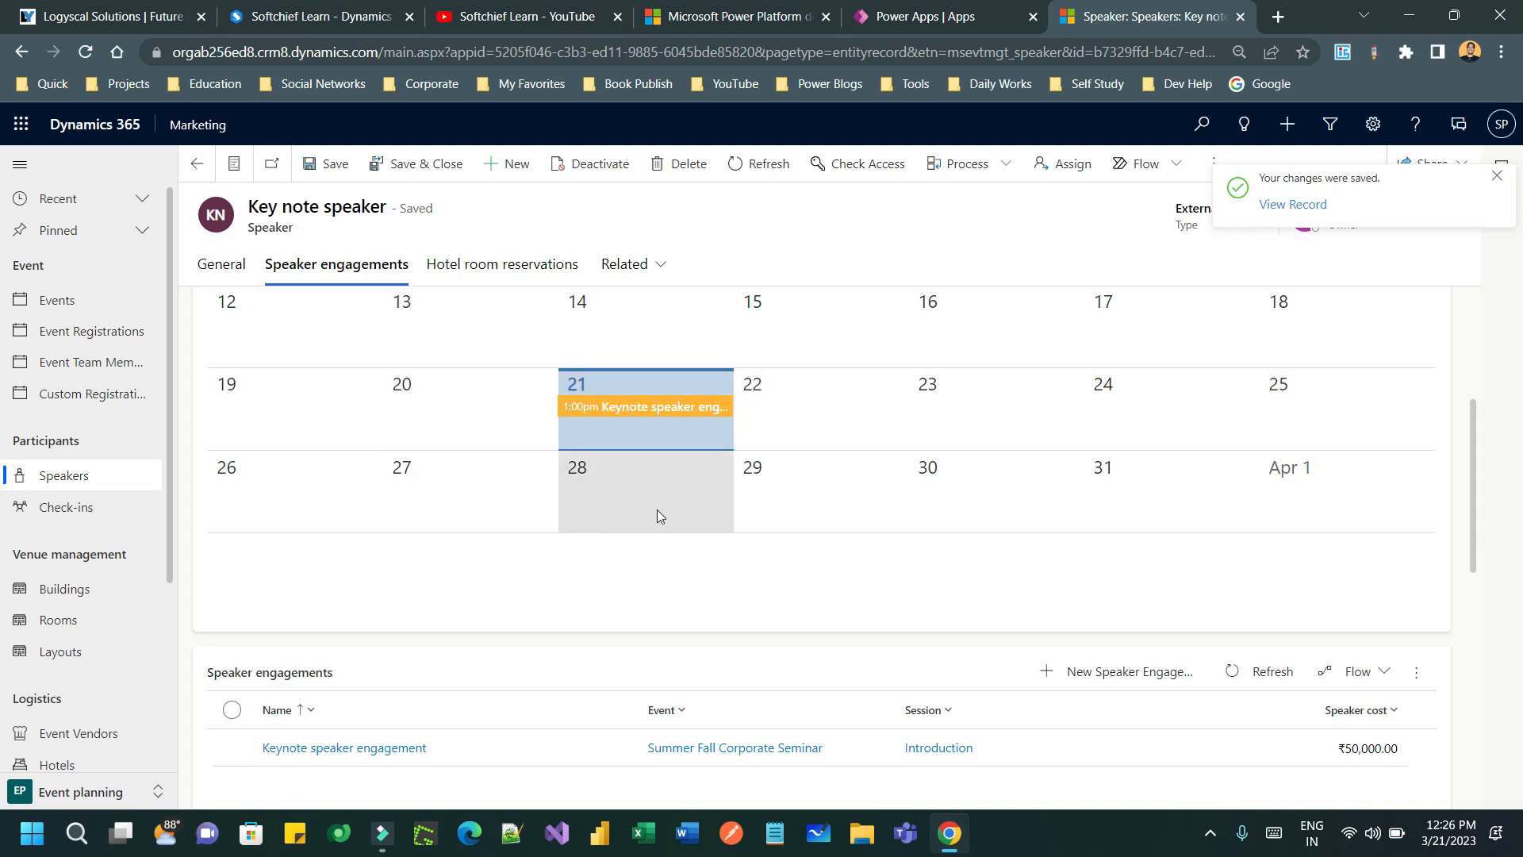
- Open the Keynote speaker engagement on March 21 to check its timing
mouse_move(641, 418)
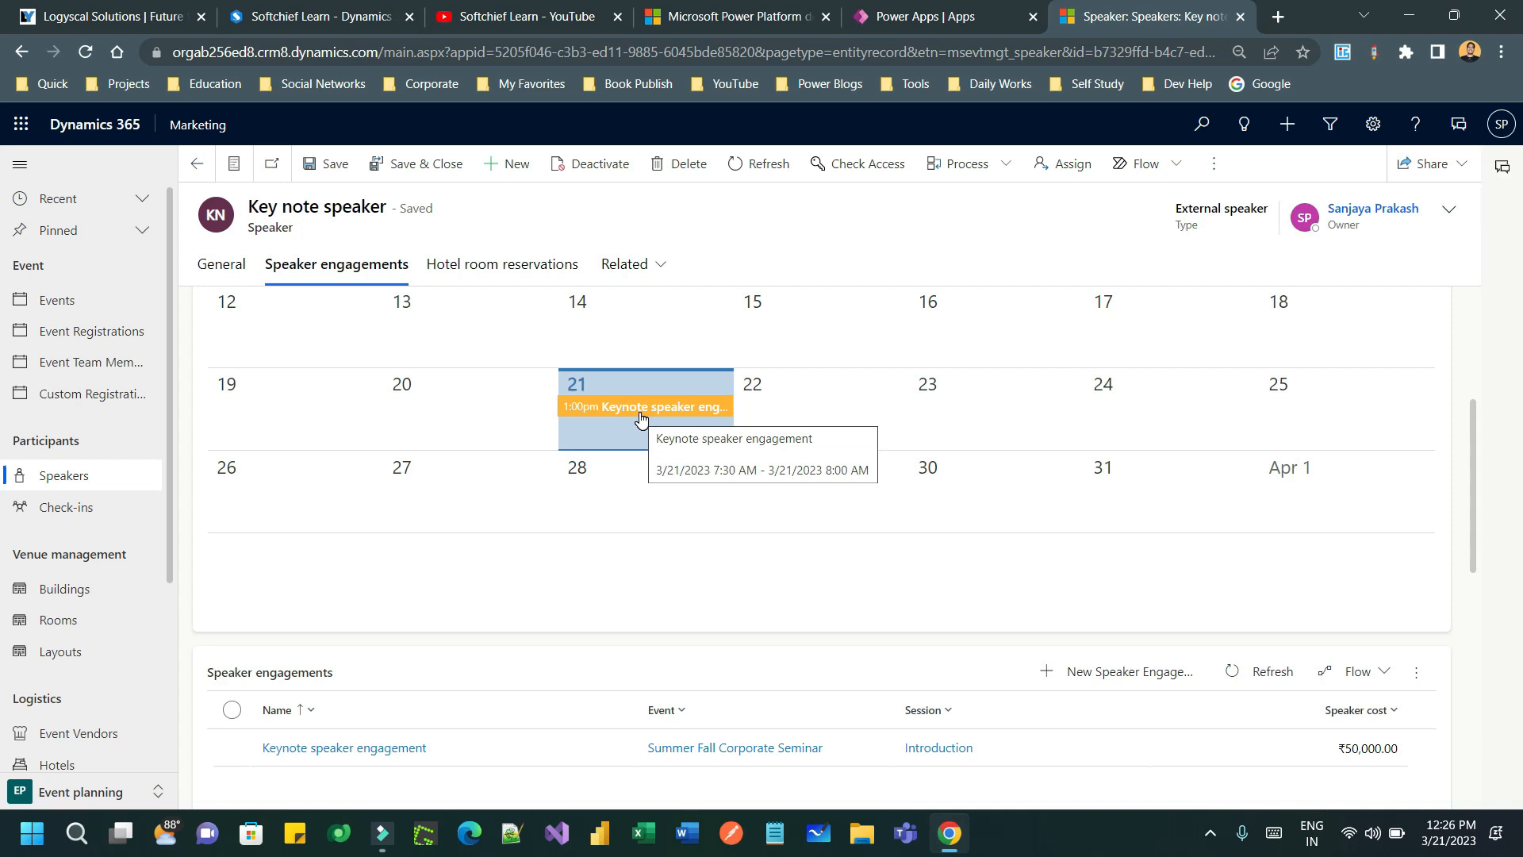
click(641, 416)
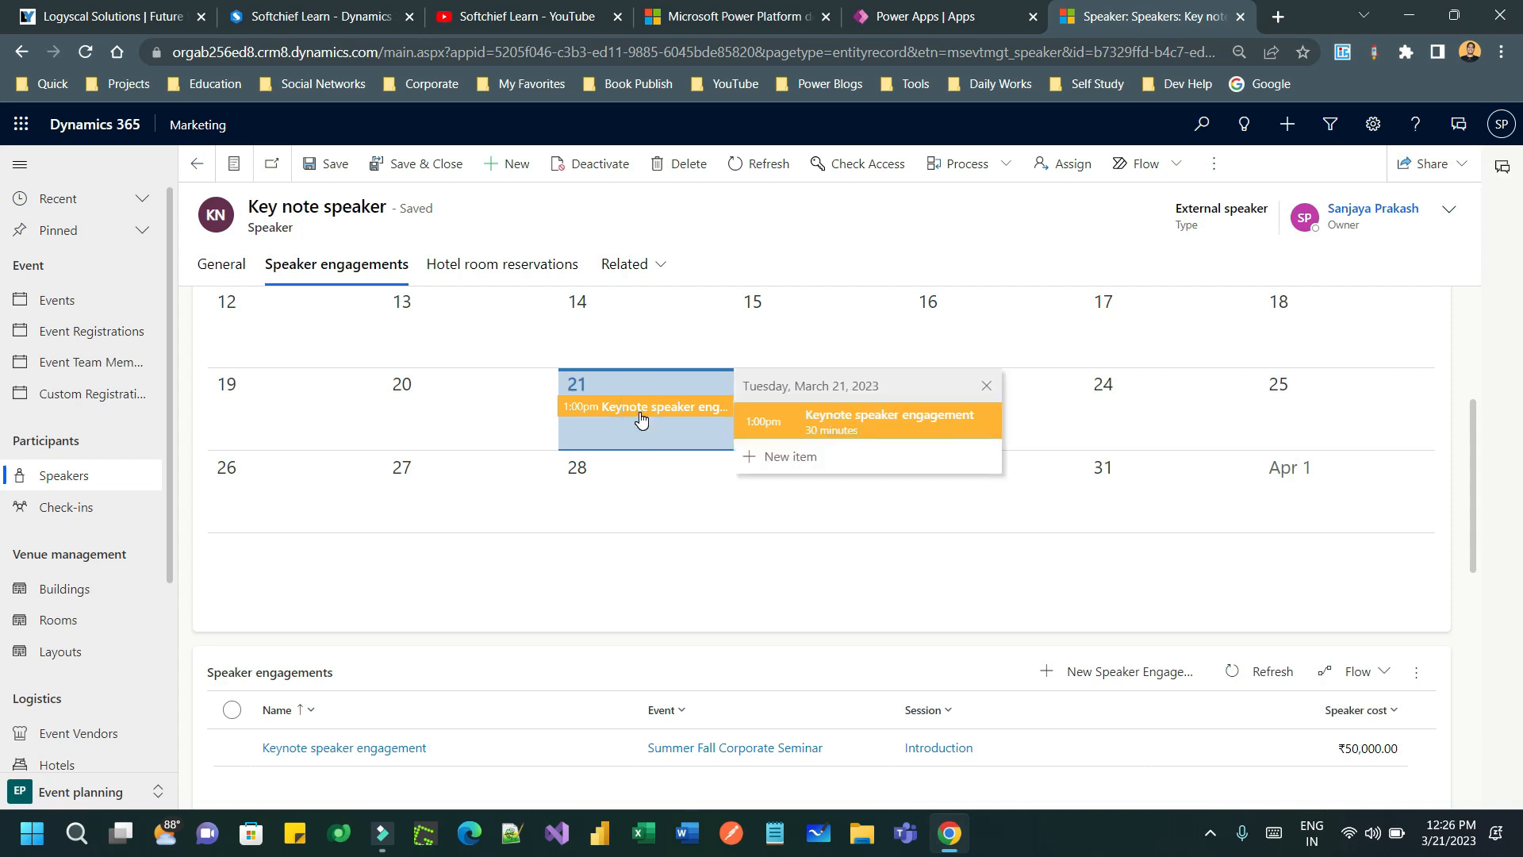
click(1045, 741)
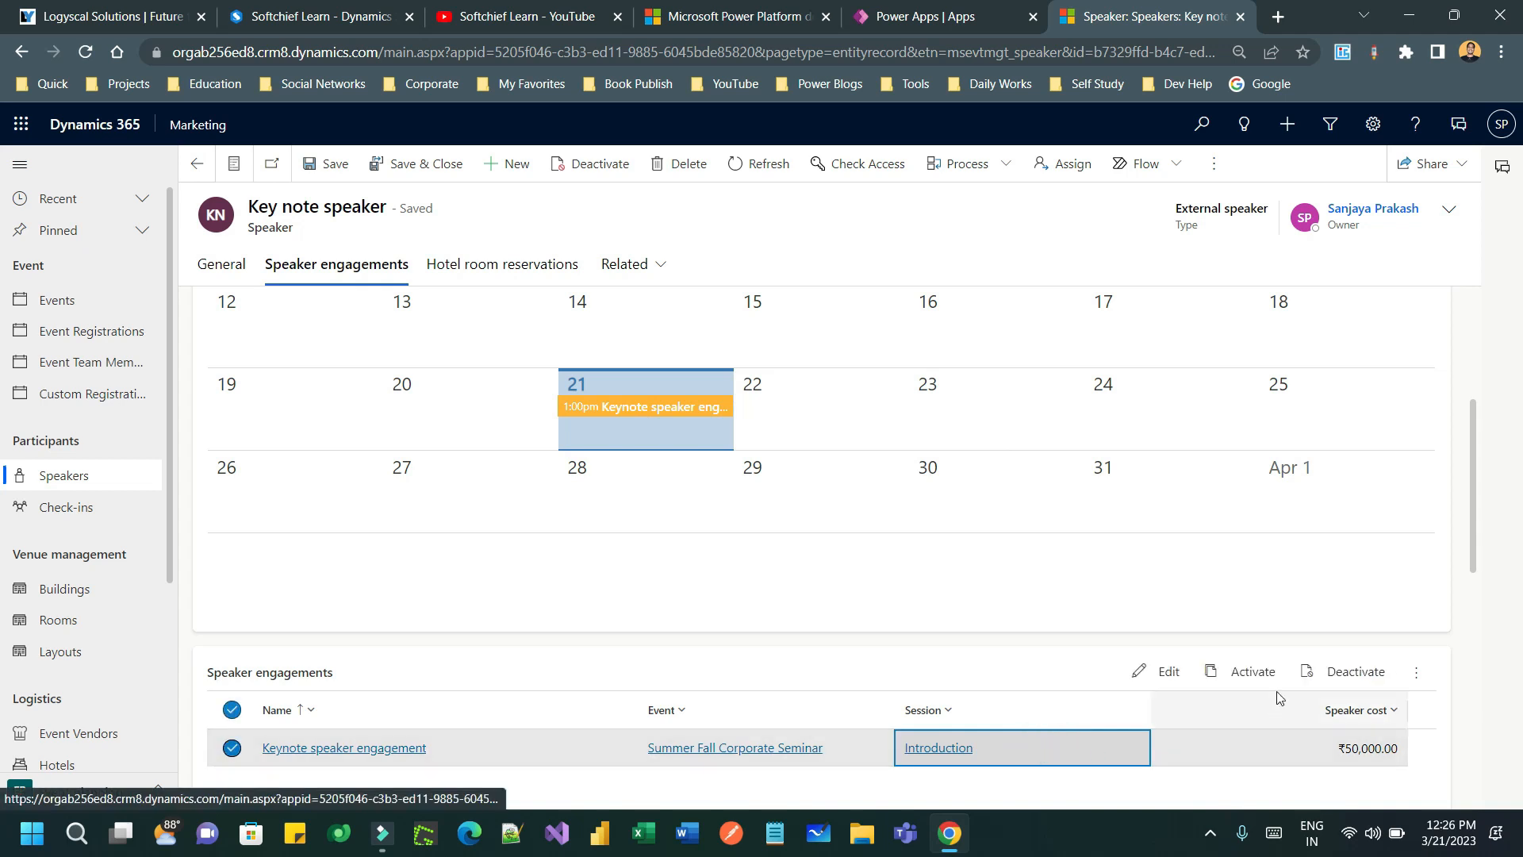
click(1166, 685)
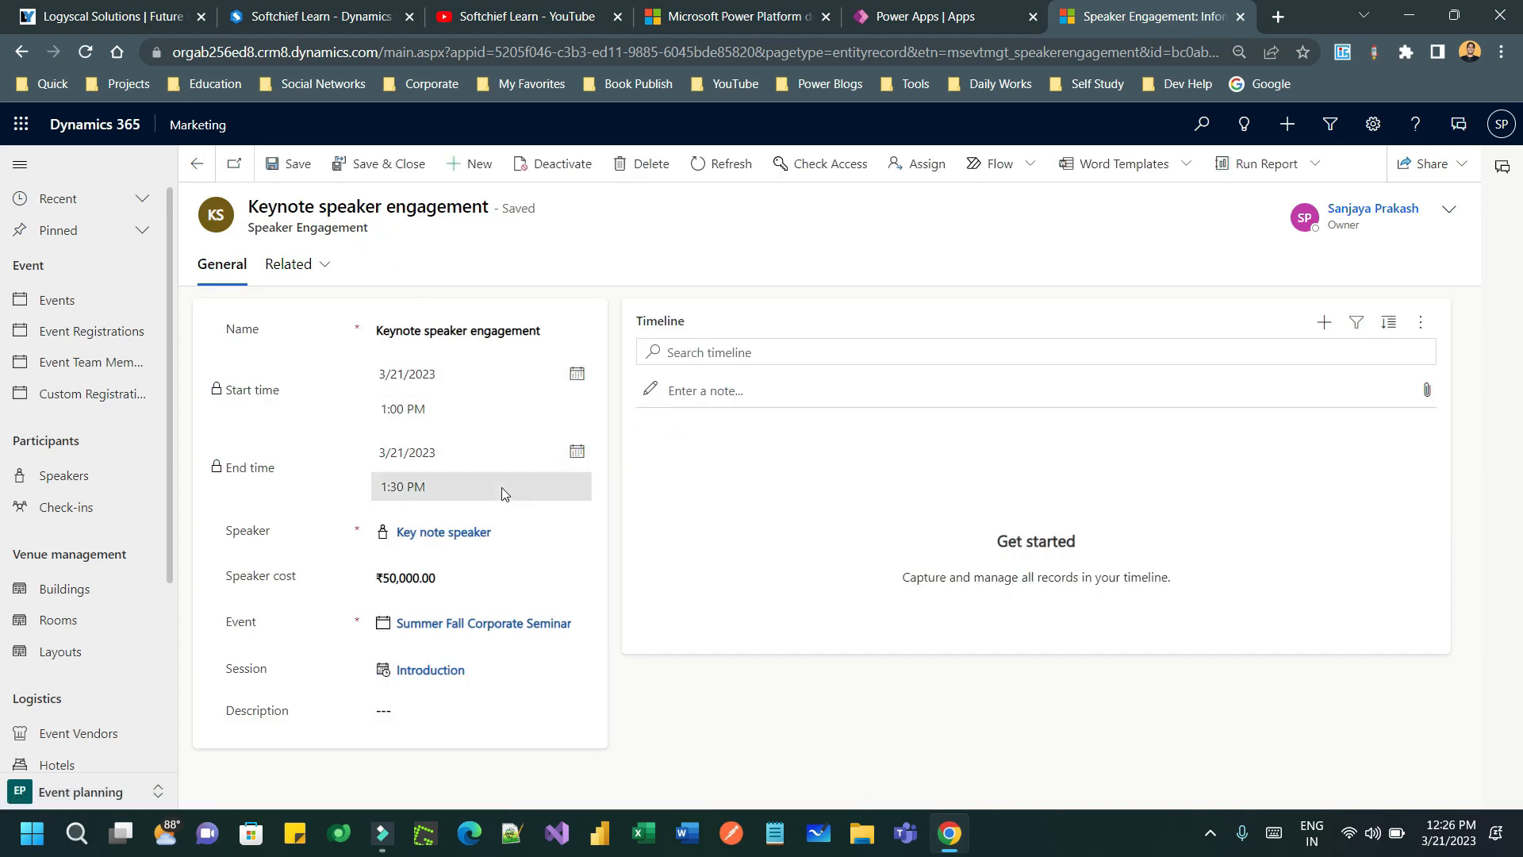
- Reopen the Key note speaker from Speakers sorted newest first
click(63, 478)
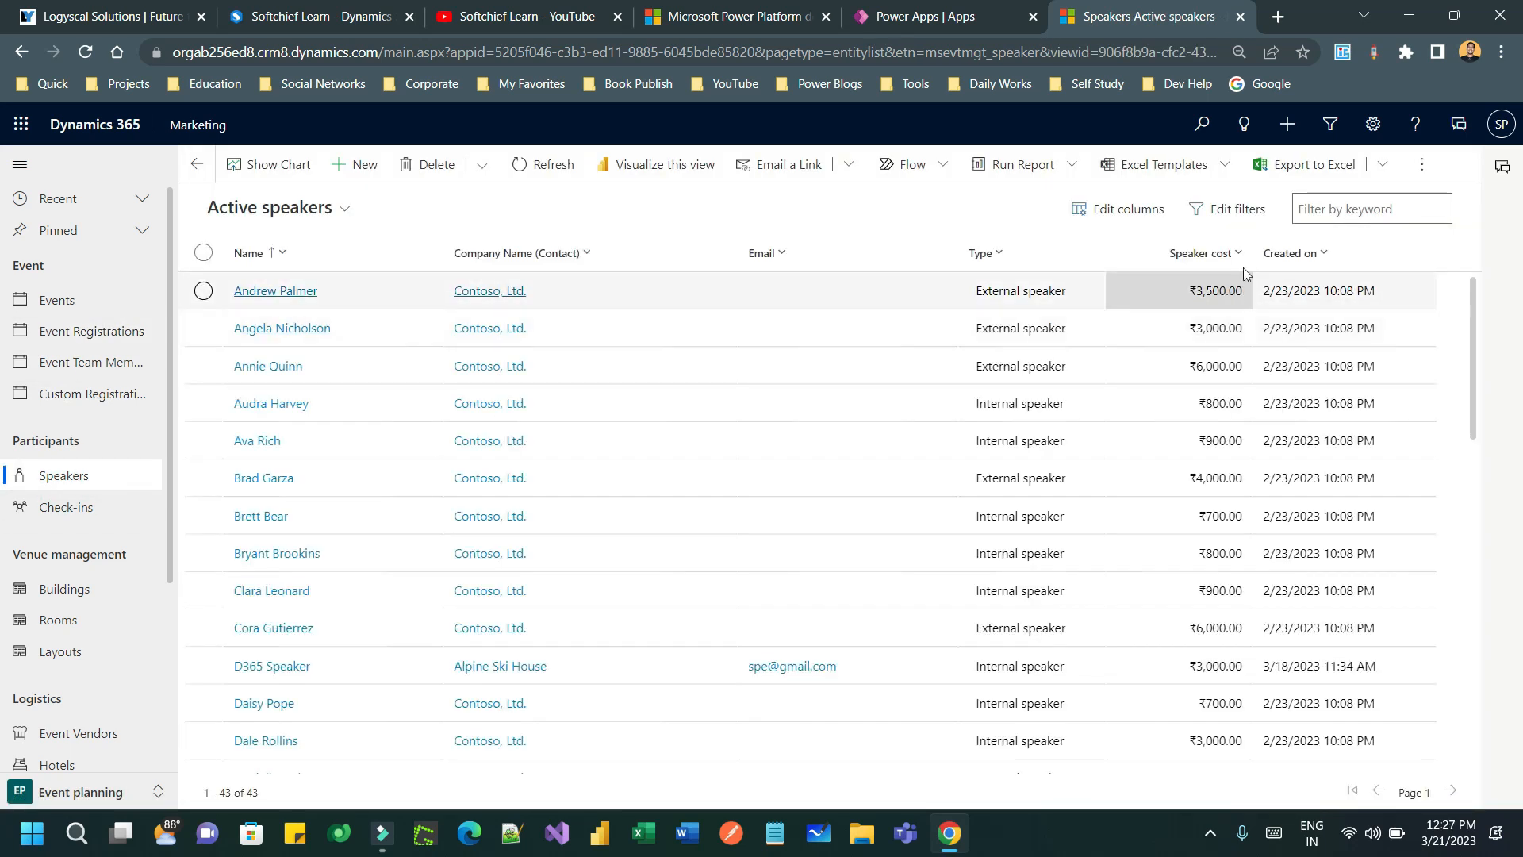
click(1305, 254)
click(1308, 314)
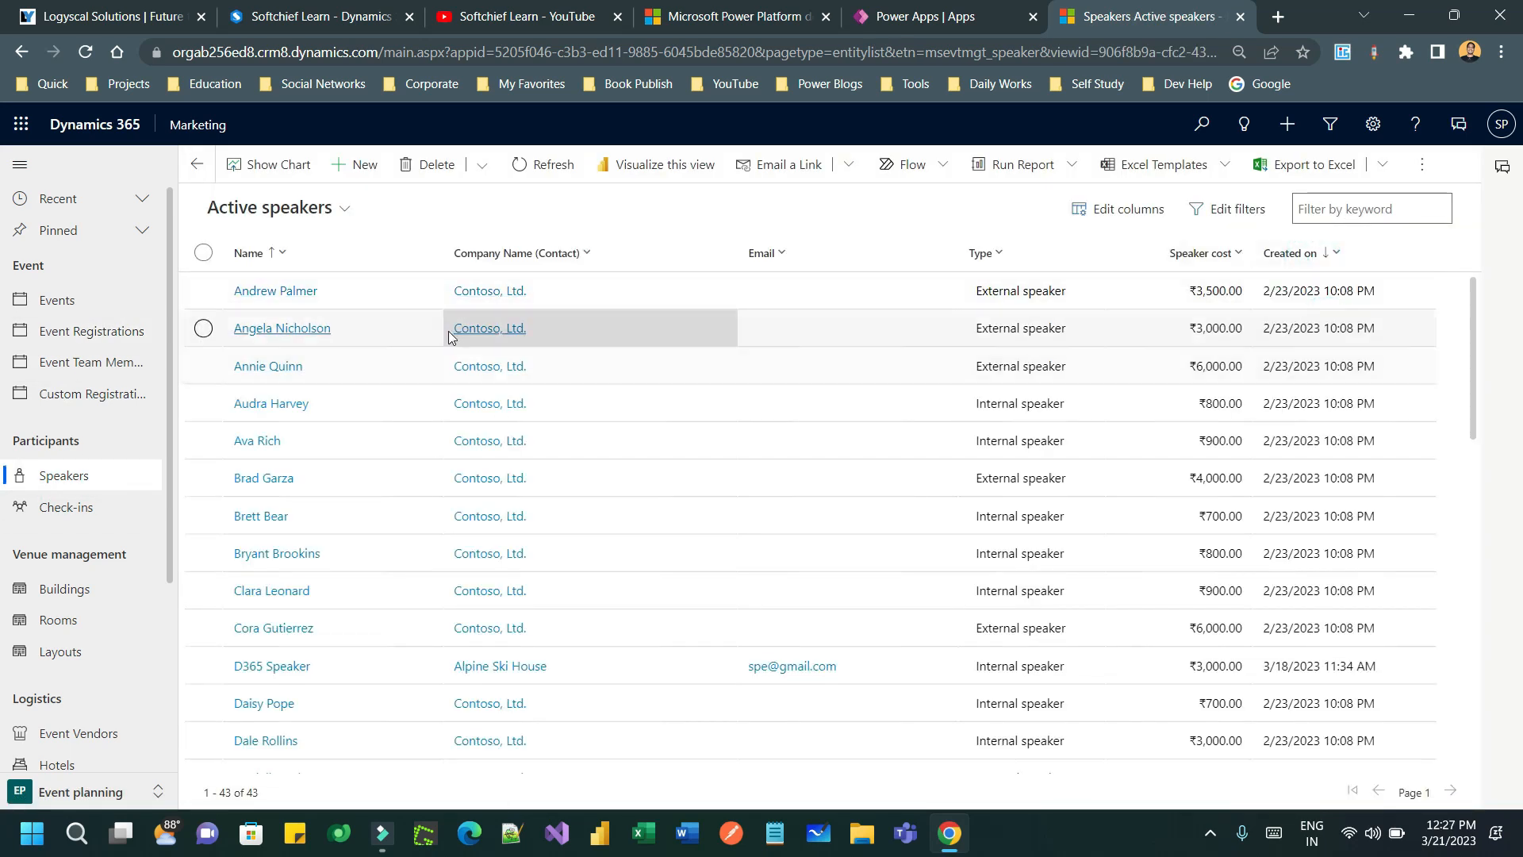
click(318, 293)
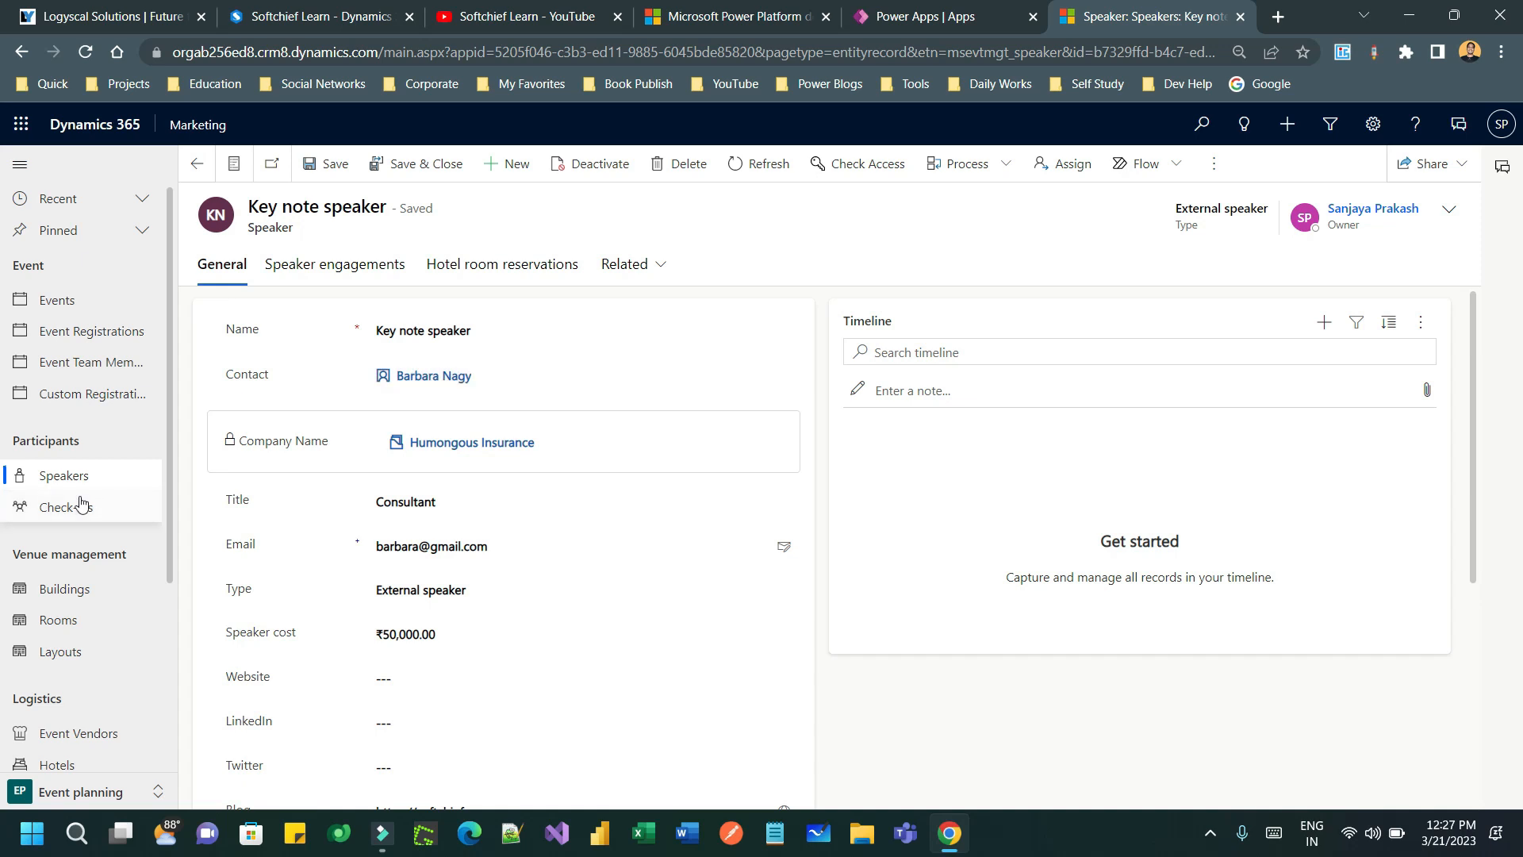
scroll(32, 539, down, 3)
- Start a new event vendor with vendor type Hotel group
click(51, 534)
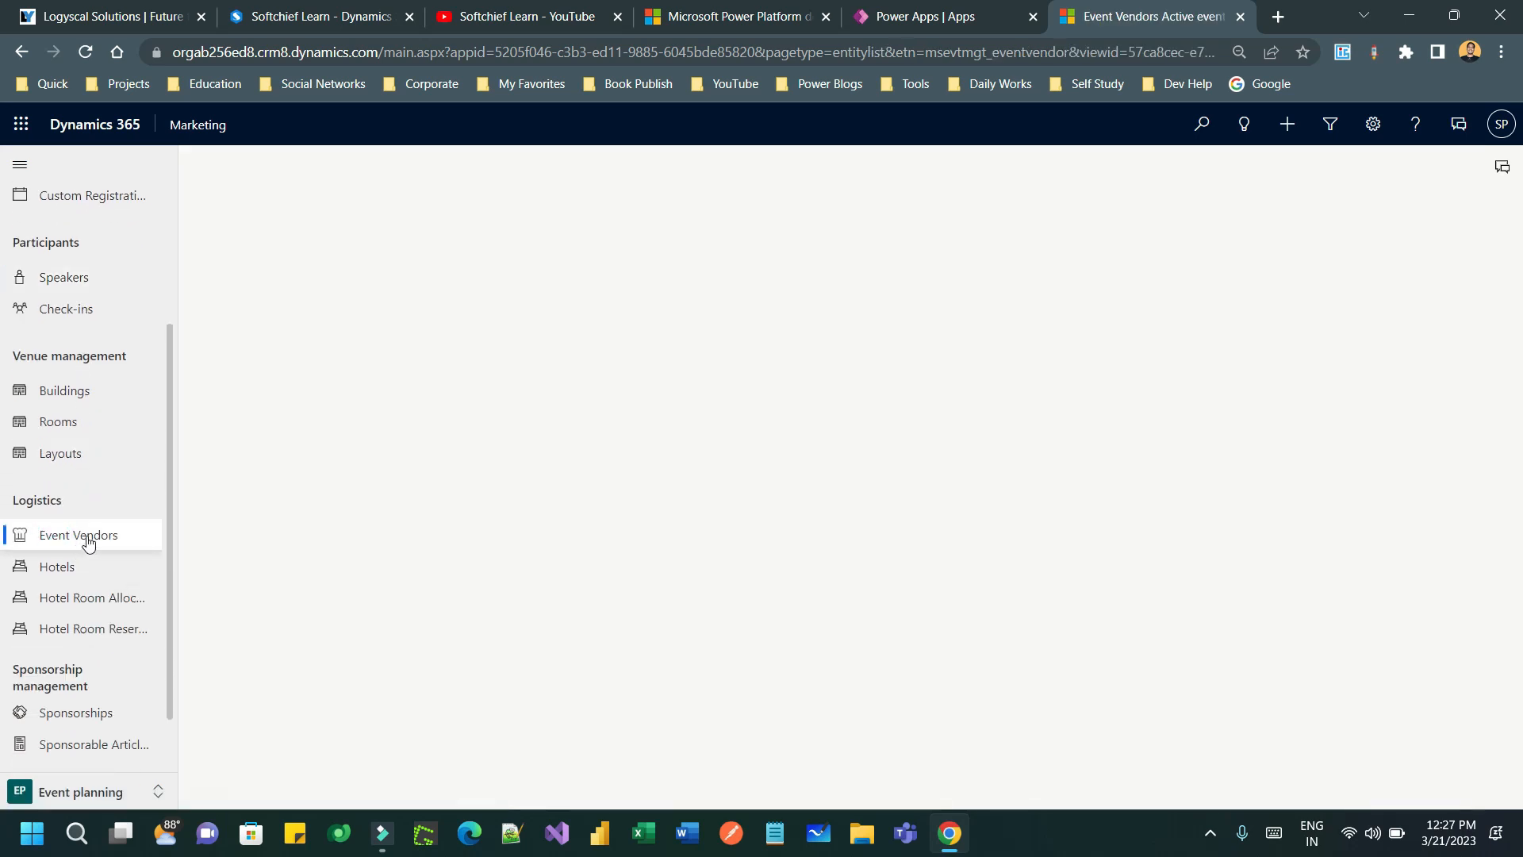
click(440, 437)
click(357, 159)
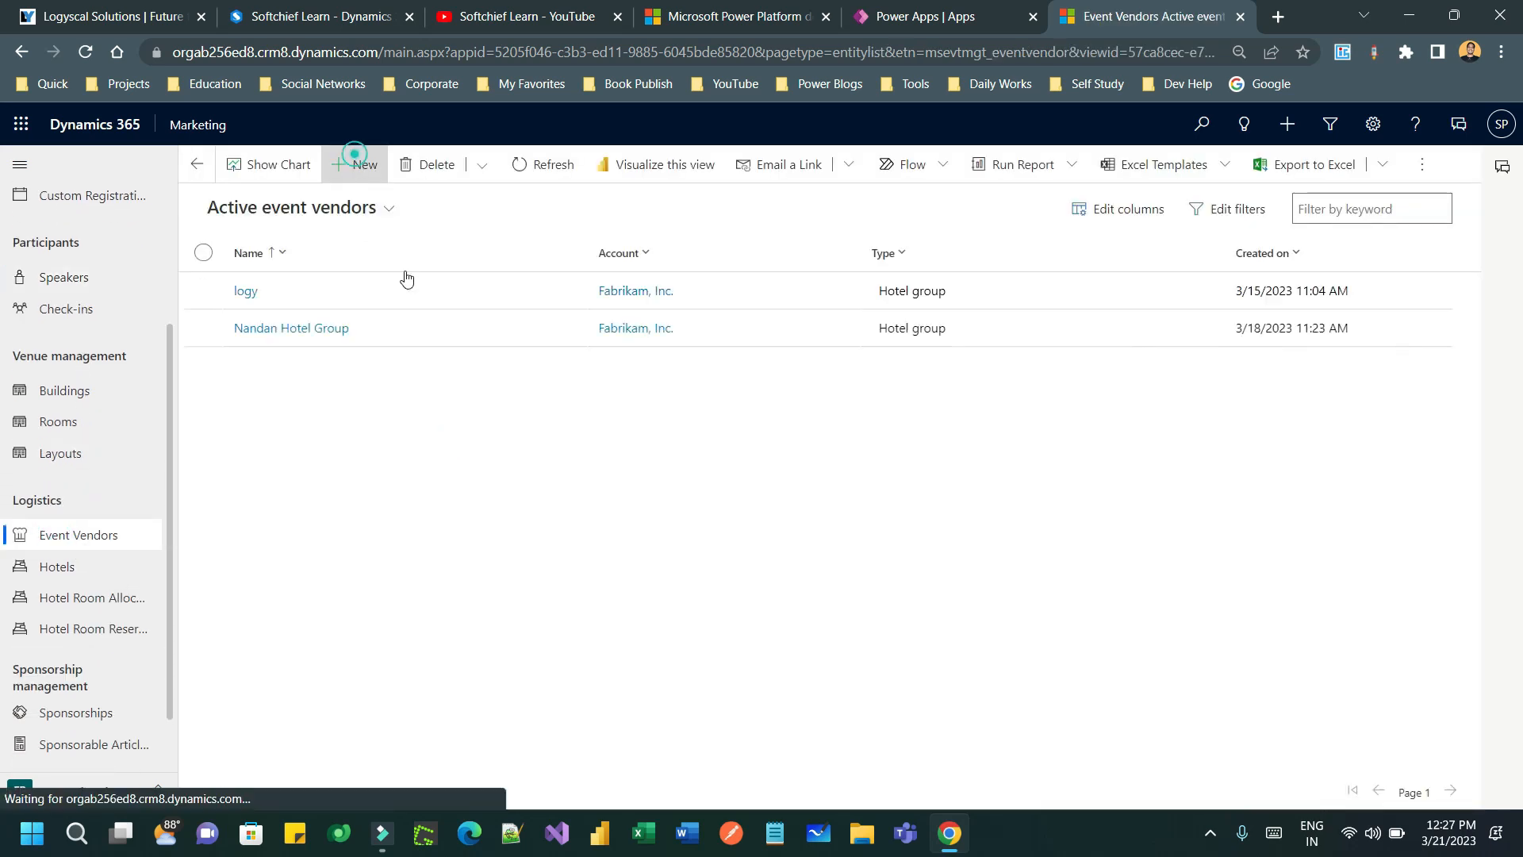
click(384, 314)
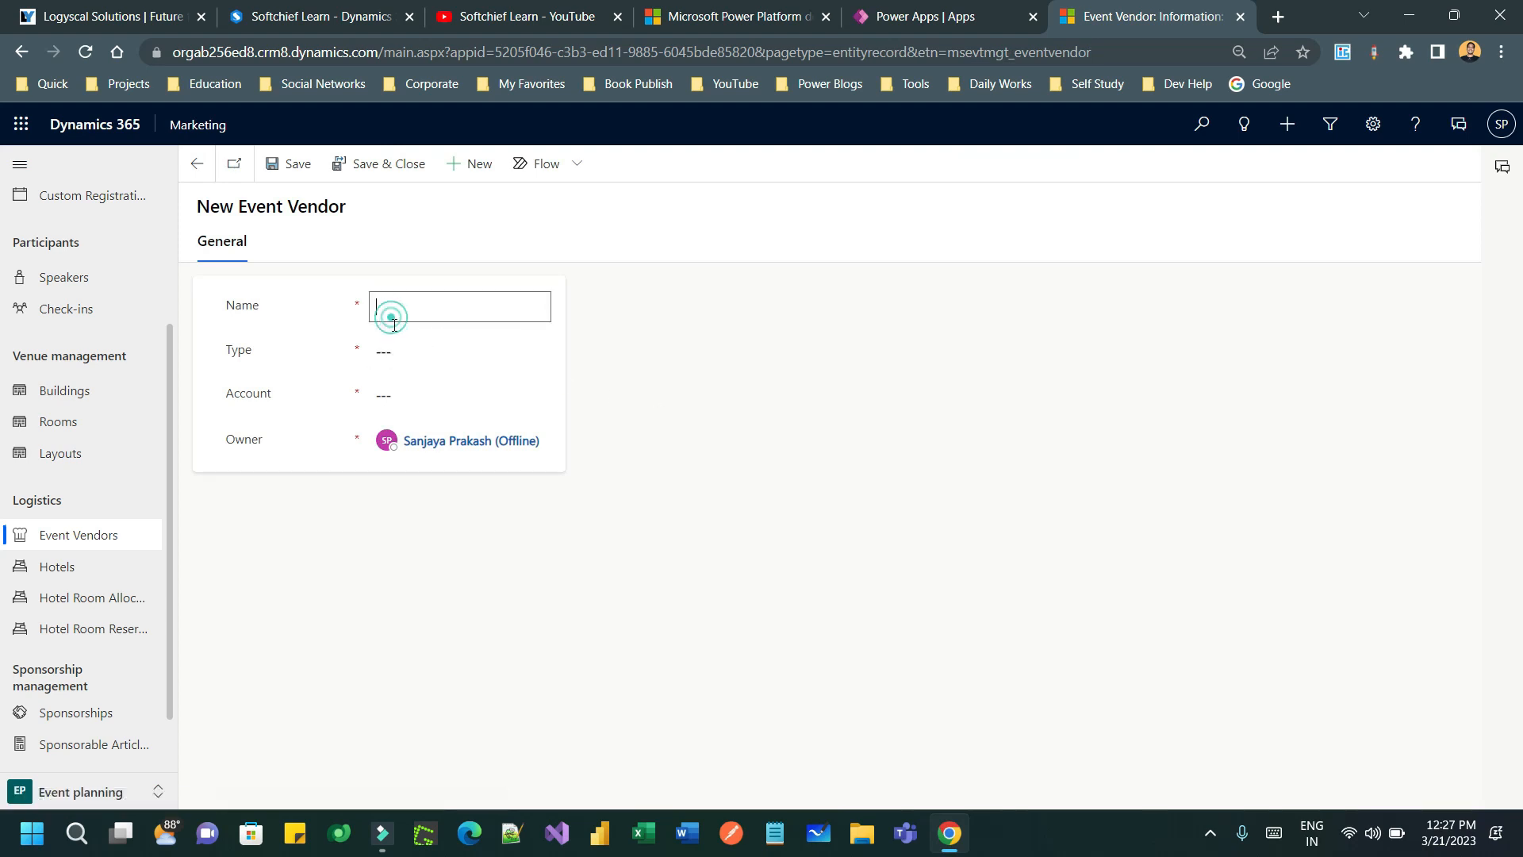
click(403, 350)
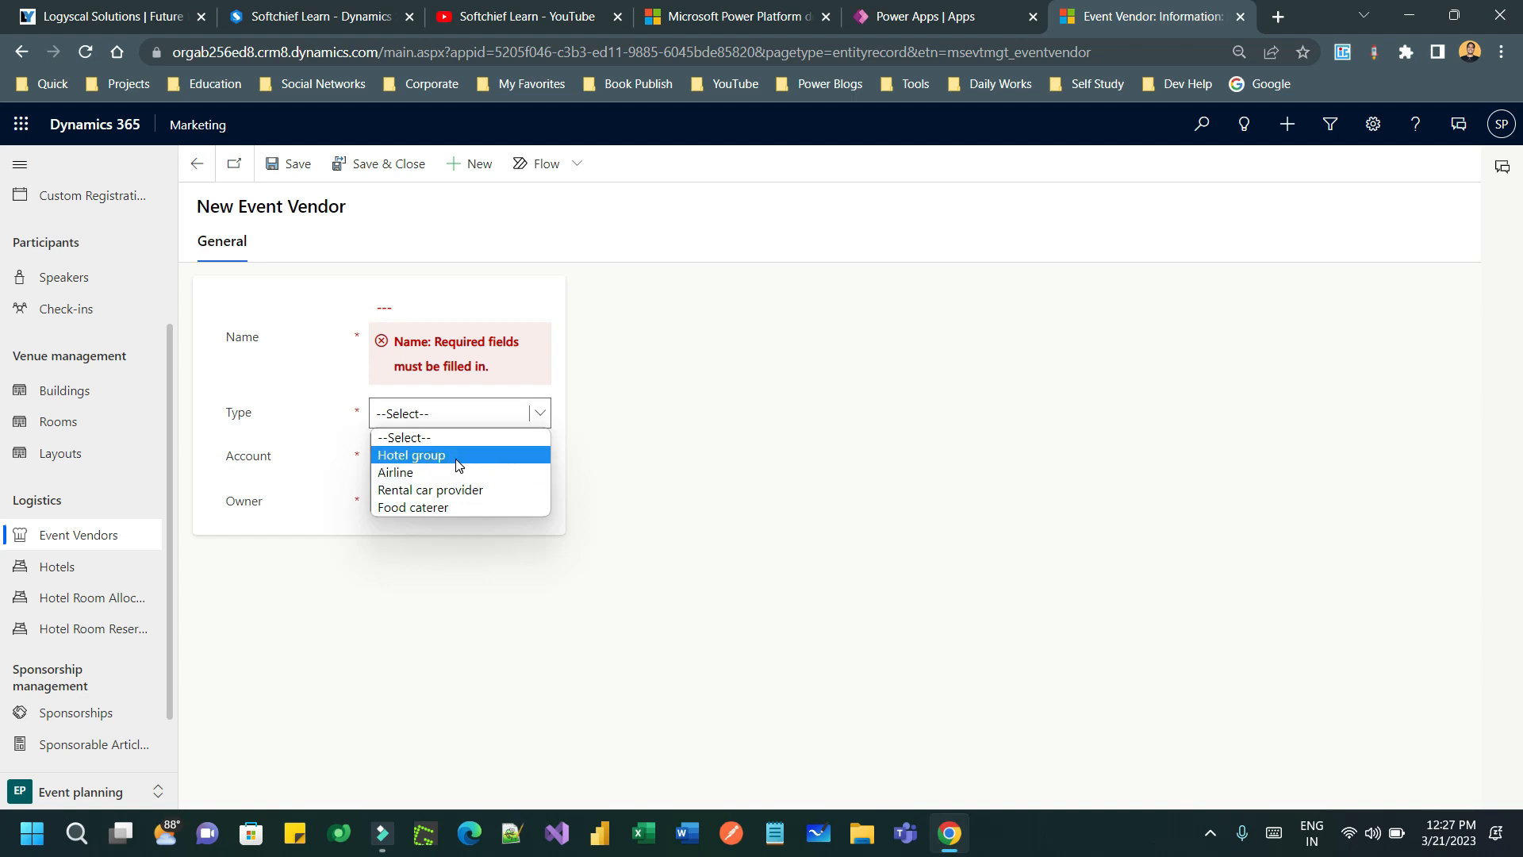
click(469, 456)
- Link the vendor to Fabrikam, Inc., name it 'Fabricam Hotel Group', and save
click(427, 467)
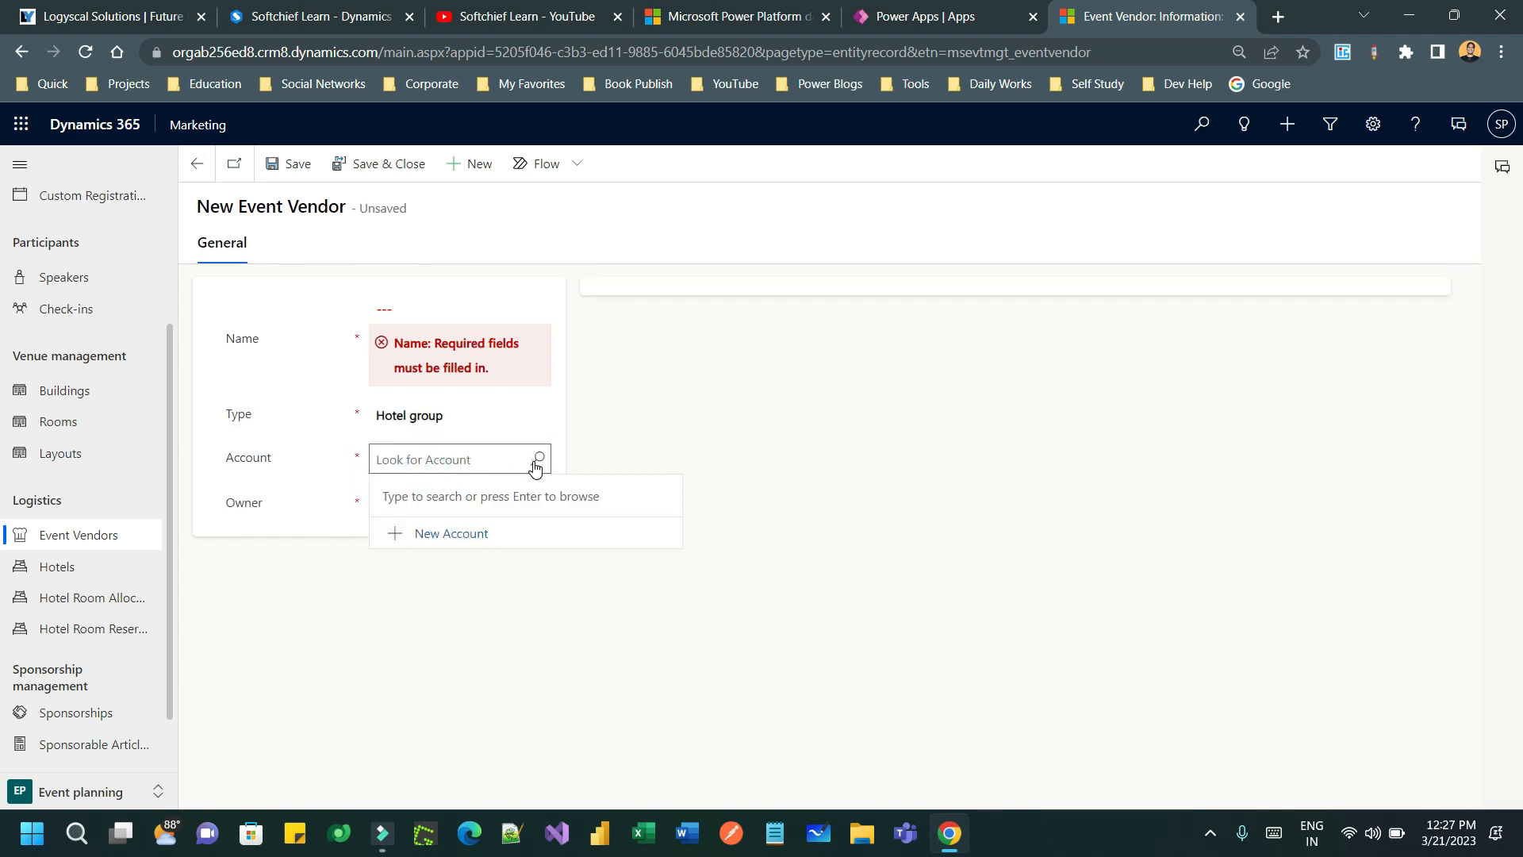
click(535, 460)
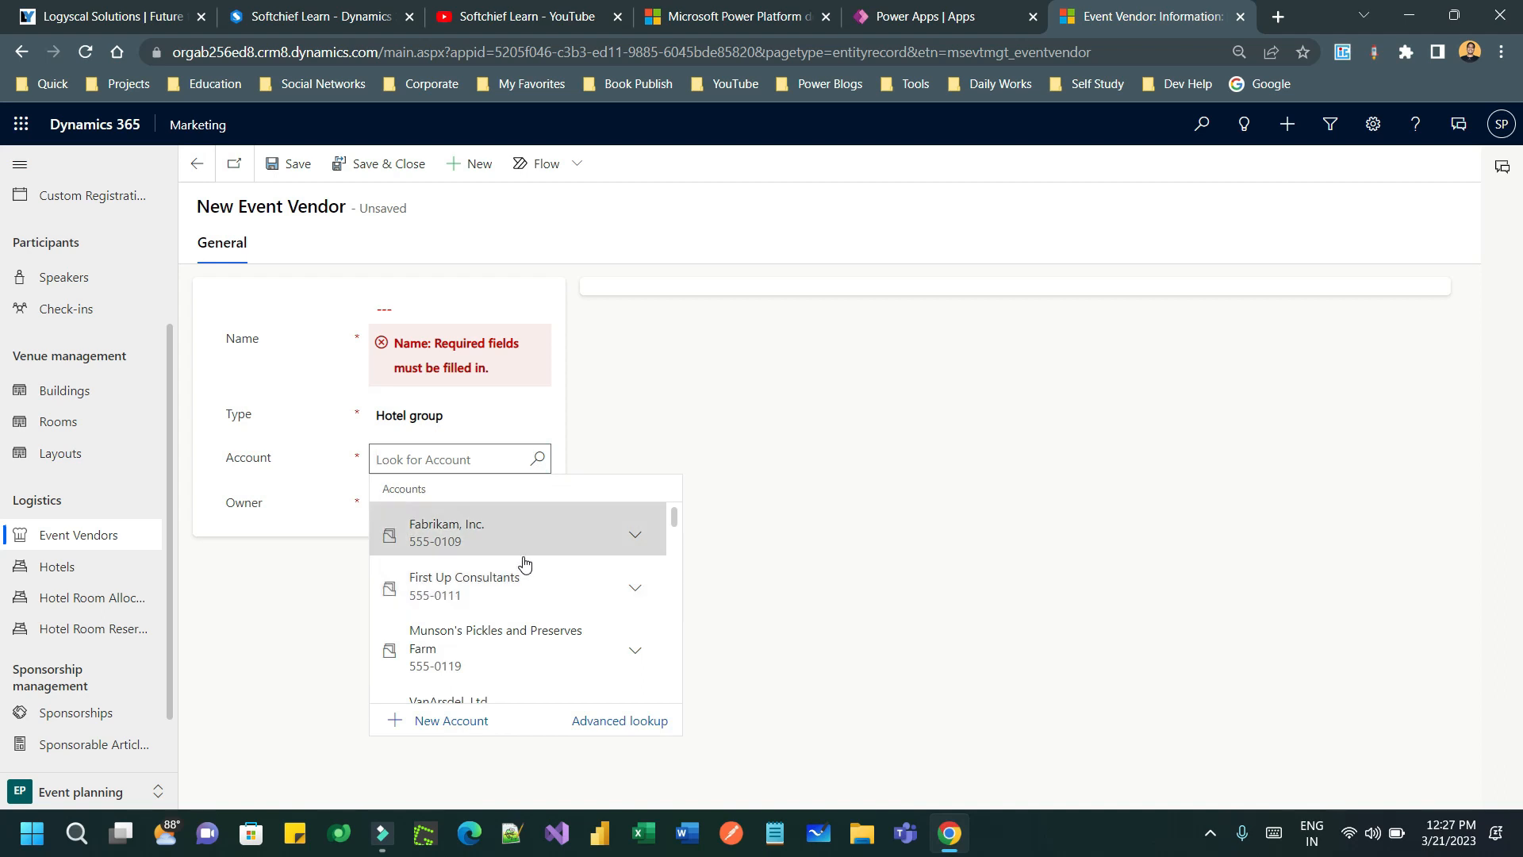
text(hotel)
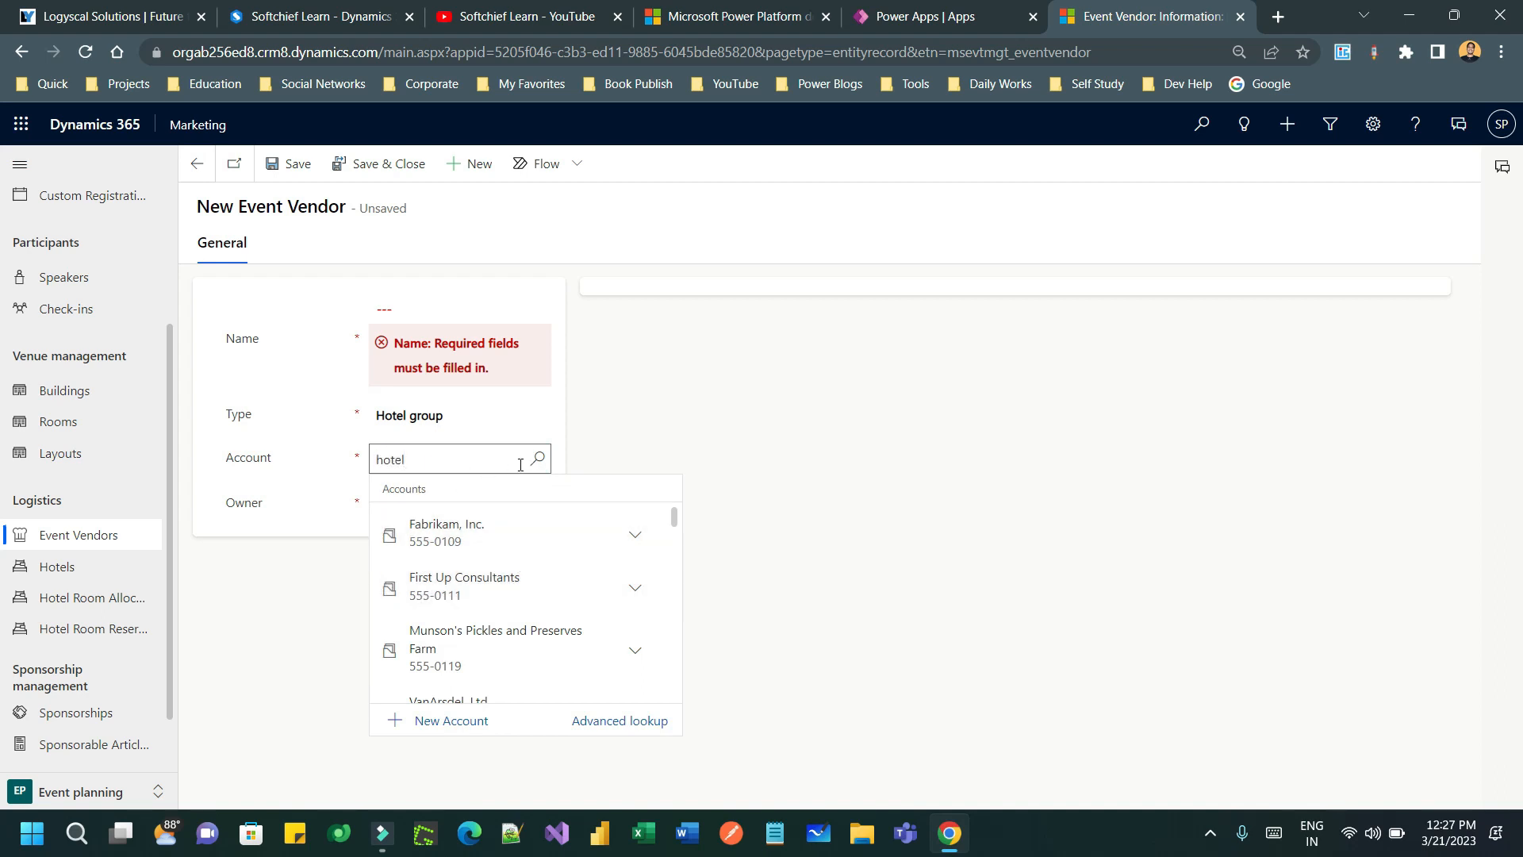
click(542, 465)
double_click(420, 460)
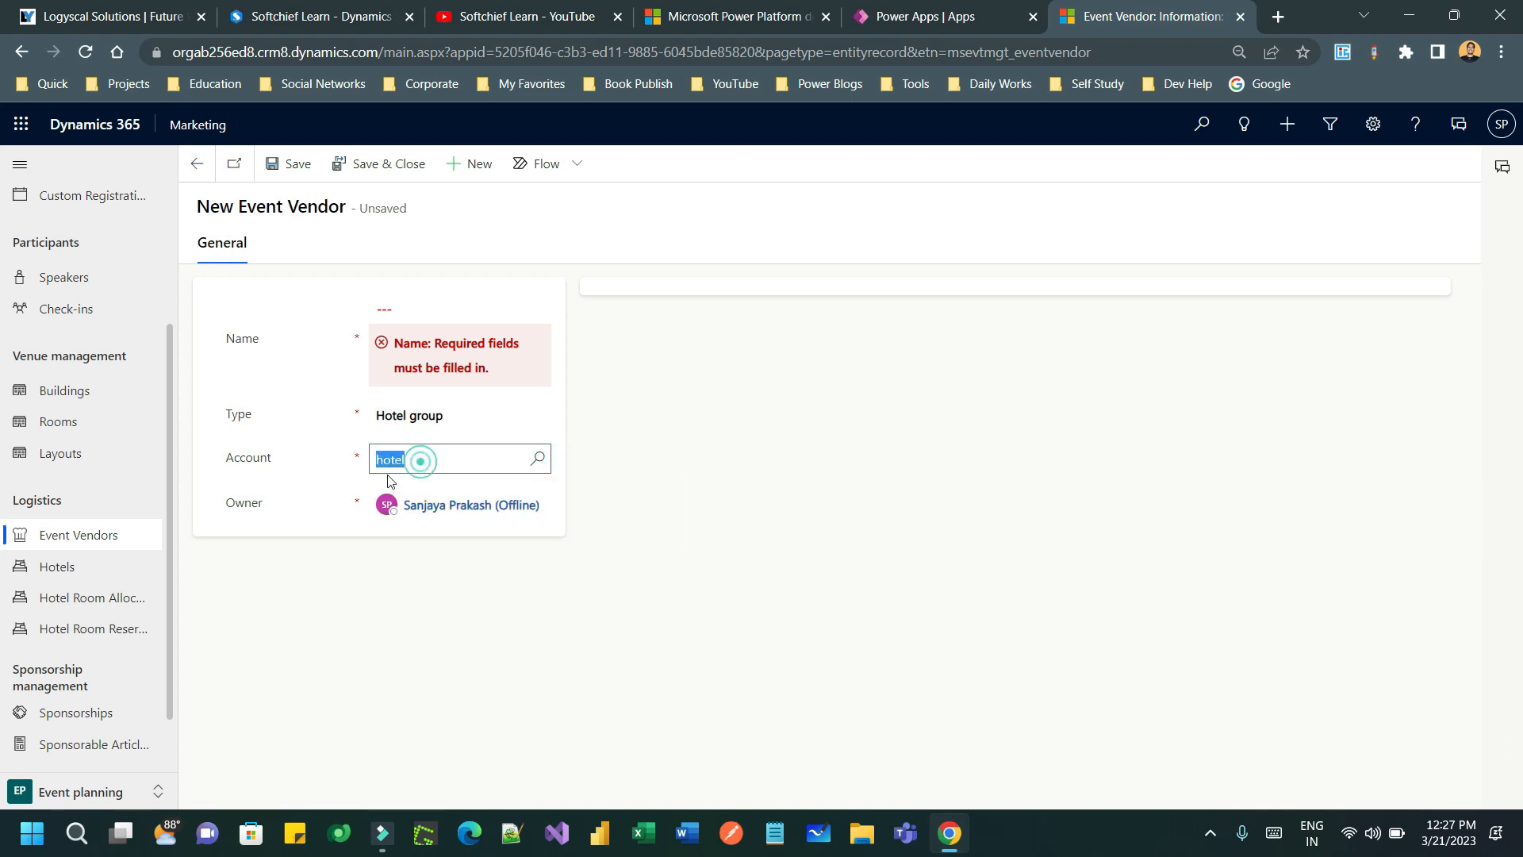
key(BackSpace)
click(533, 463)
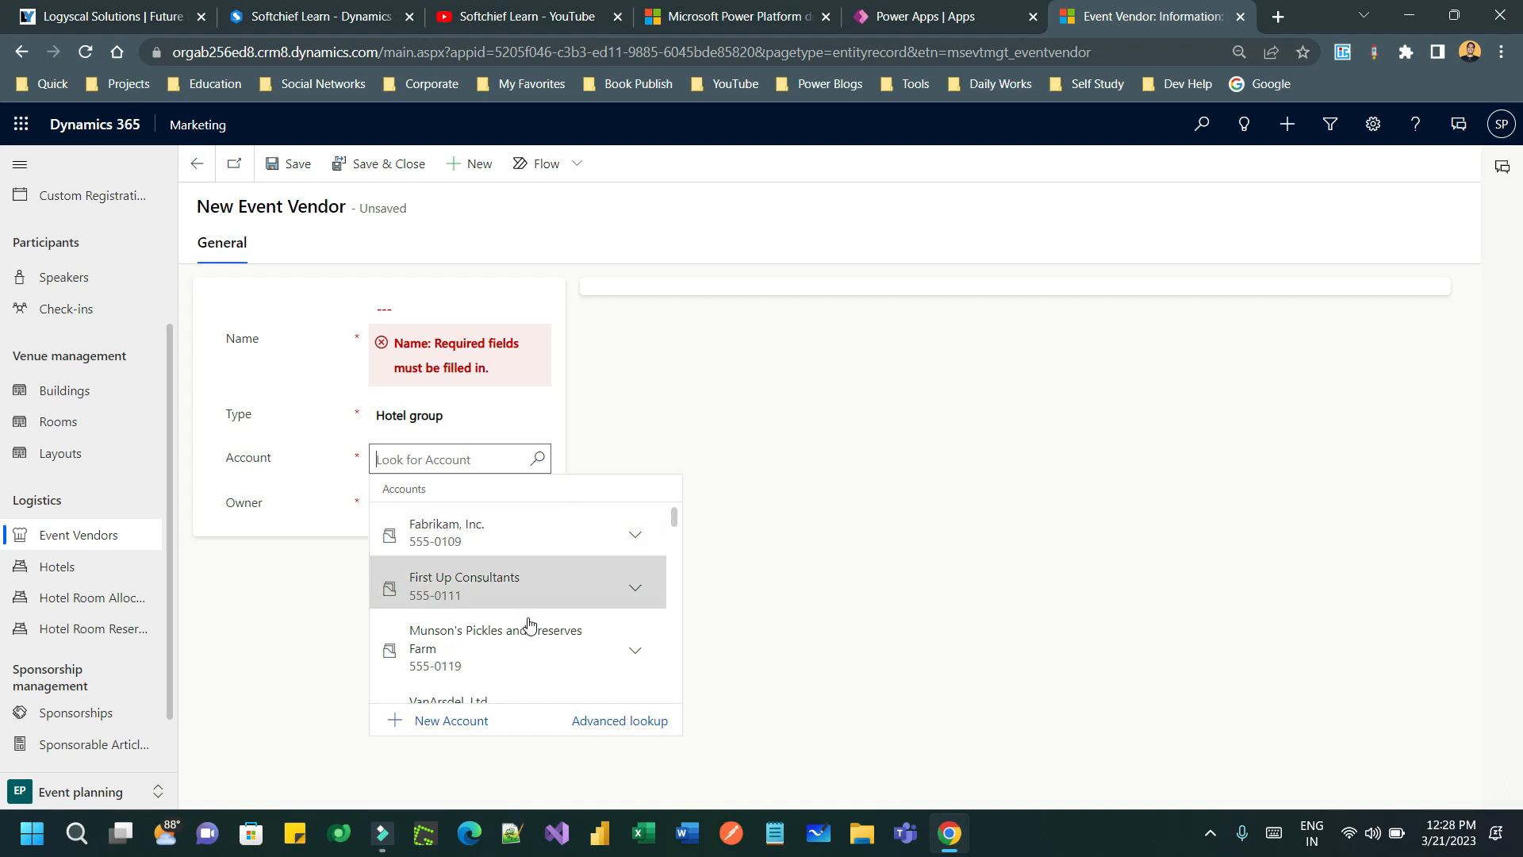
click(514, 540)
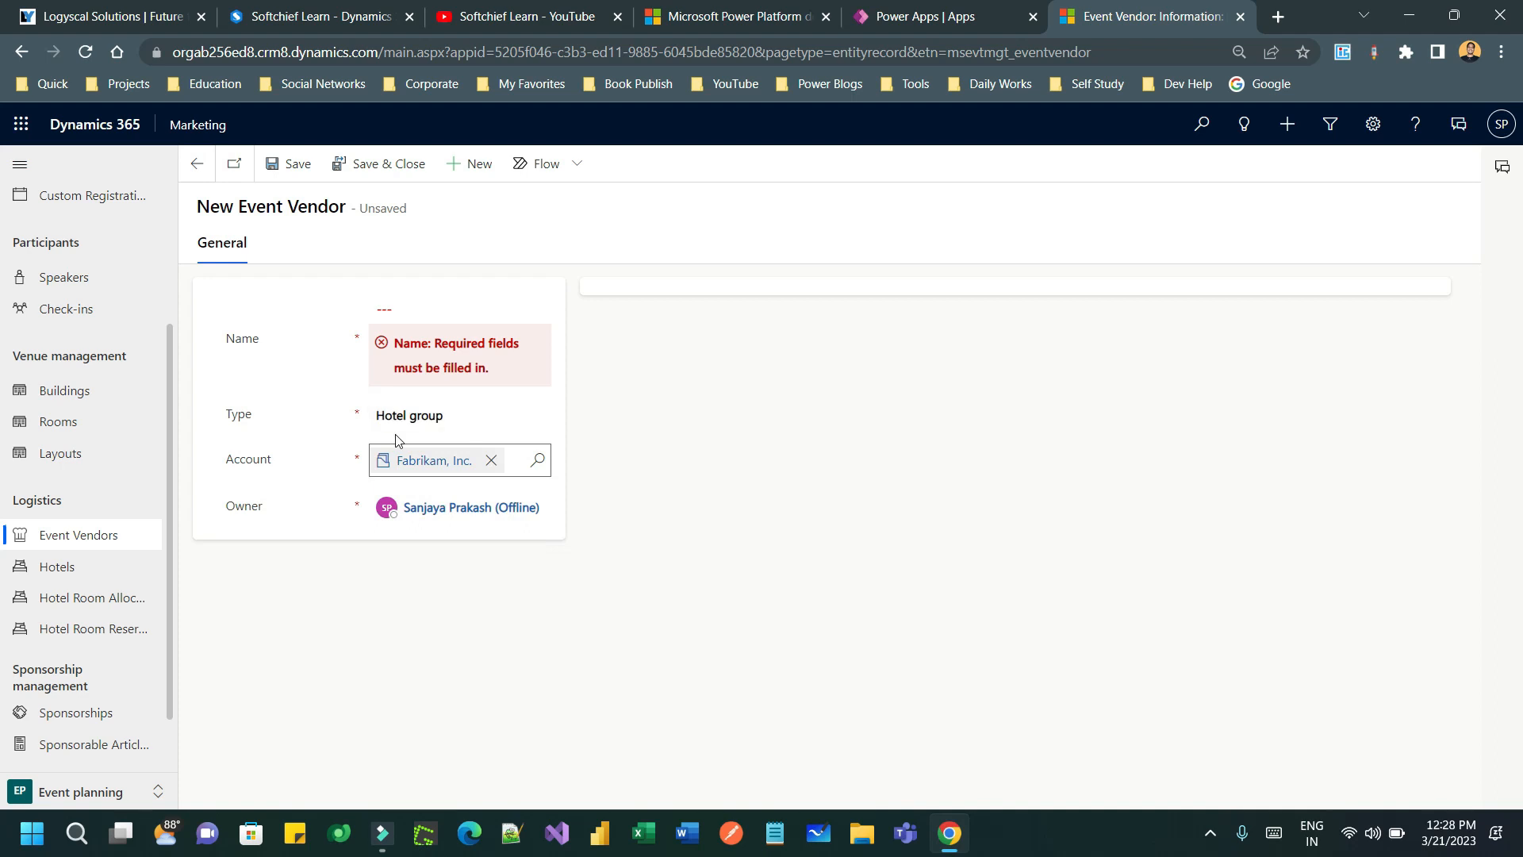
click(434, 308)
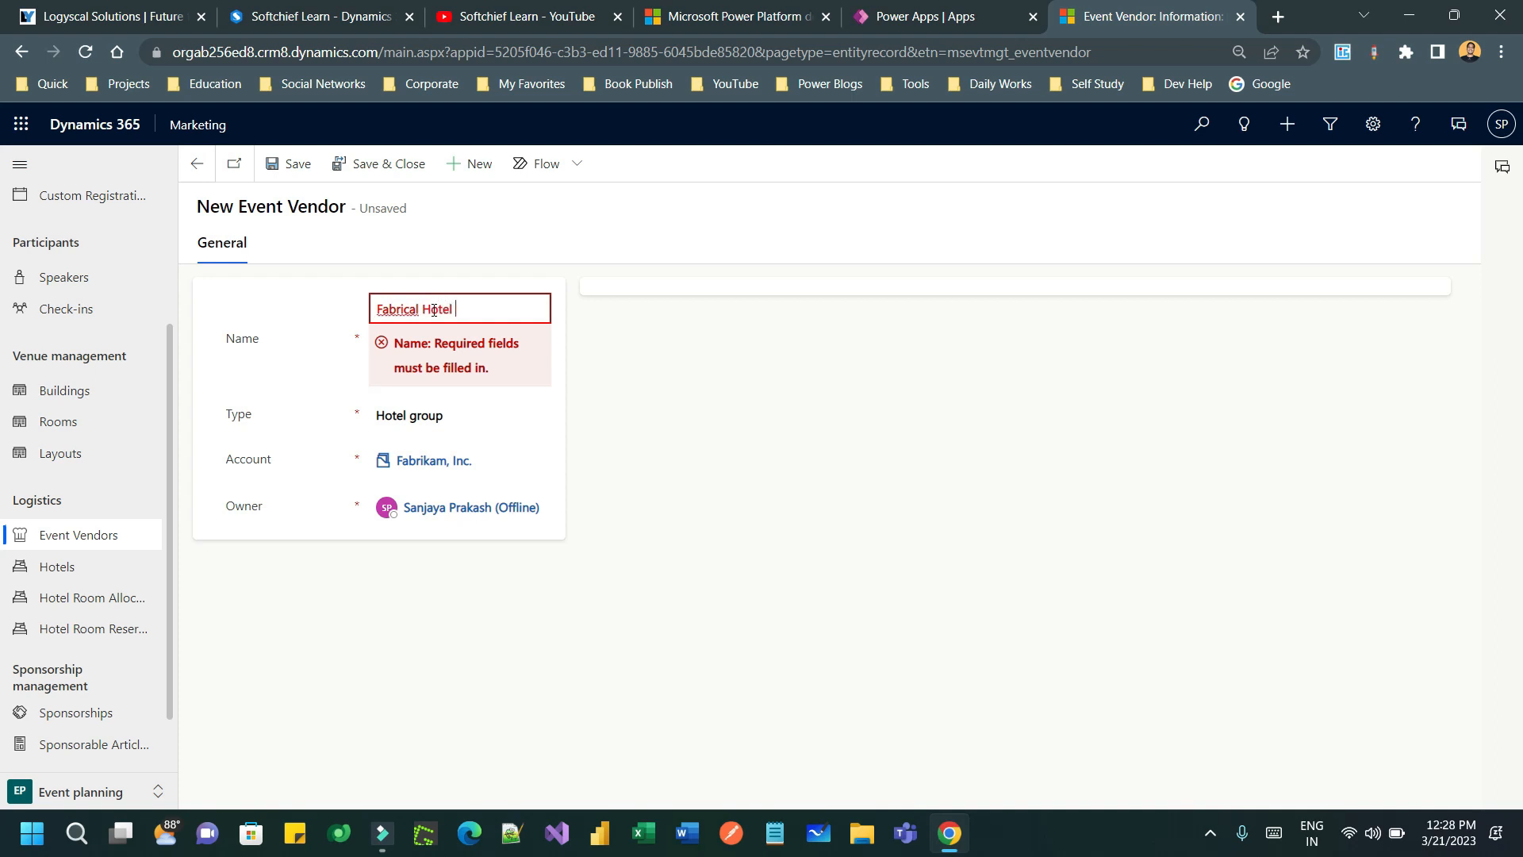
text(Fabricam Hotel Group)
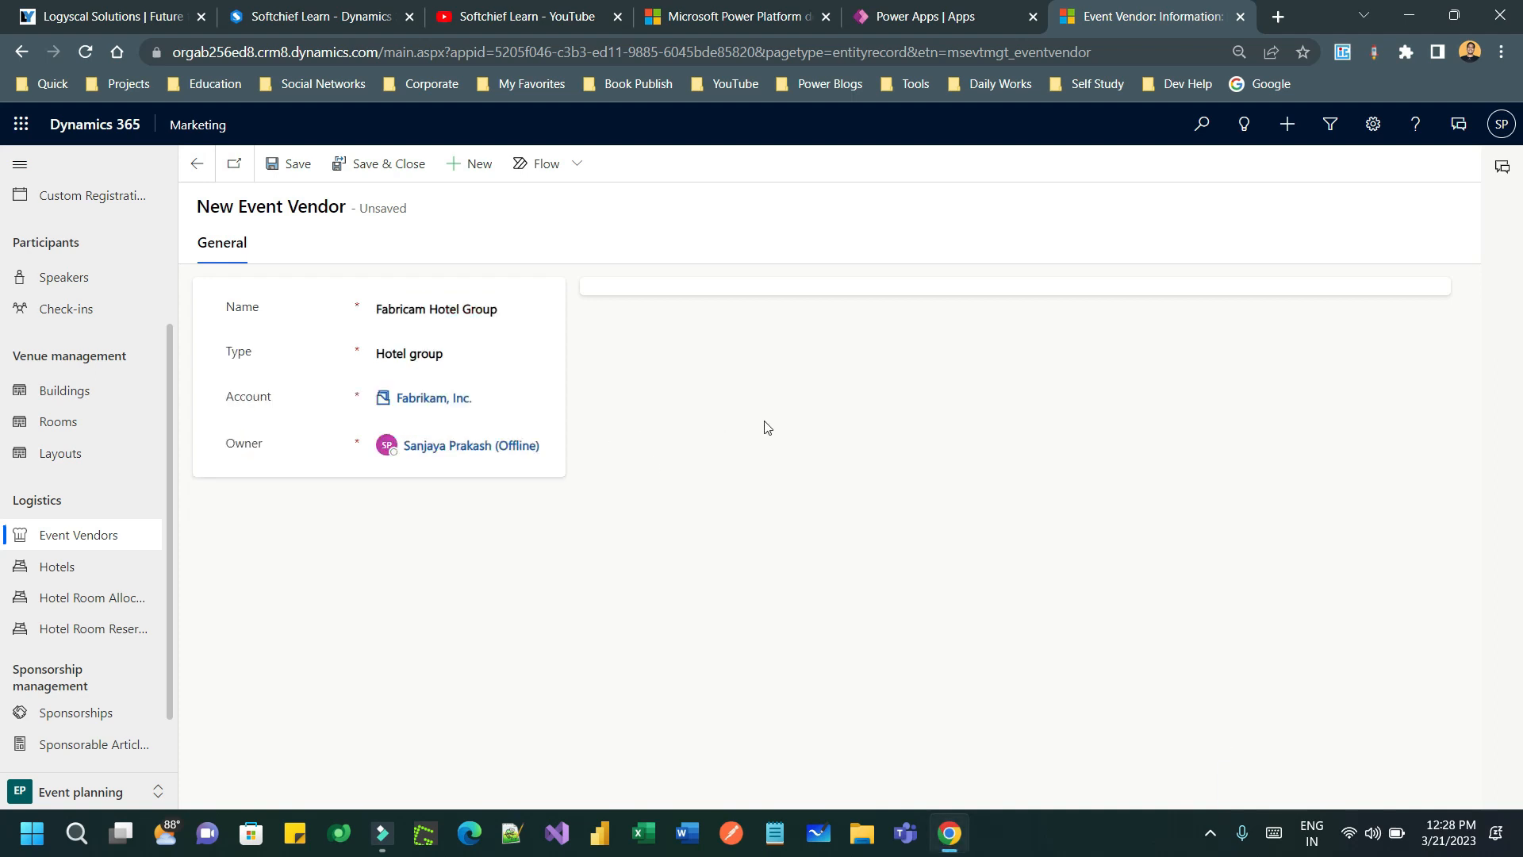
click(298, 162)
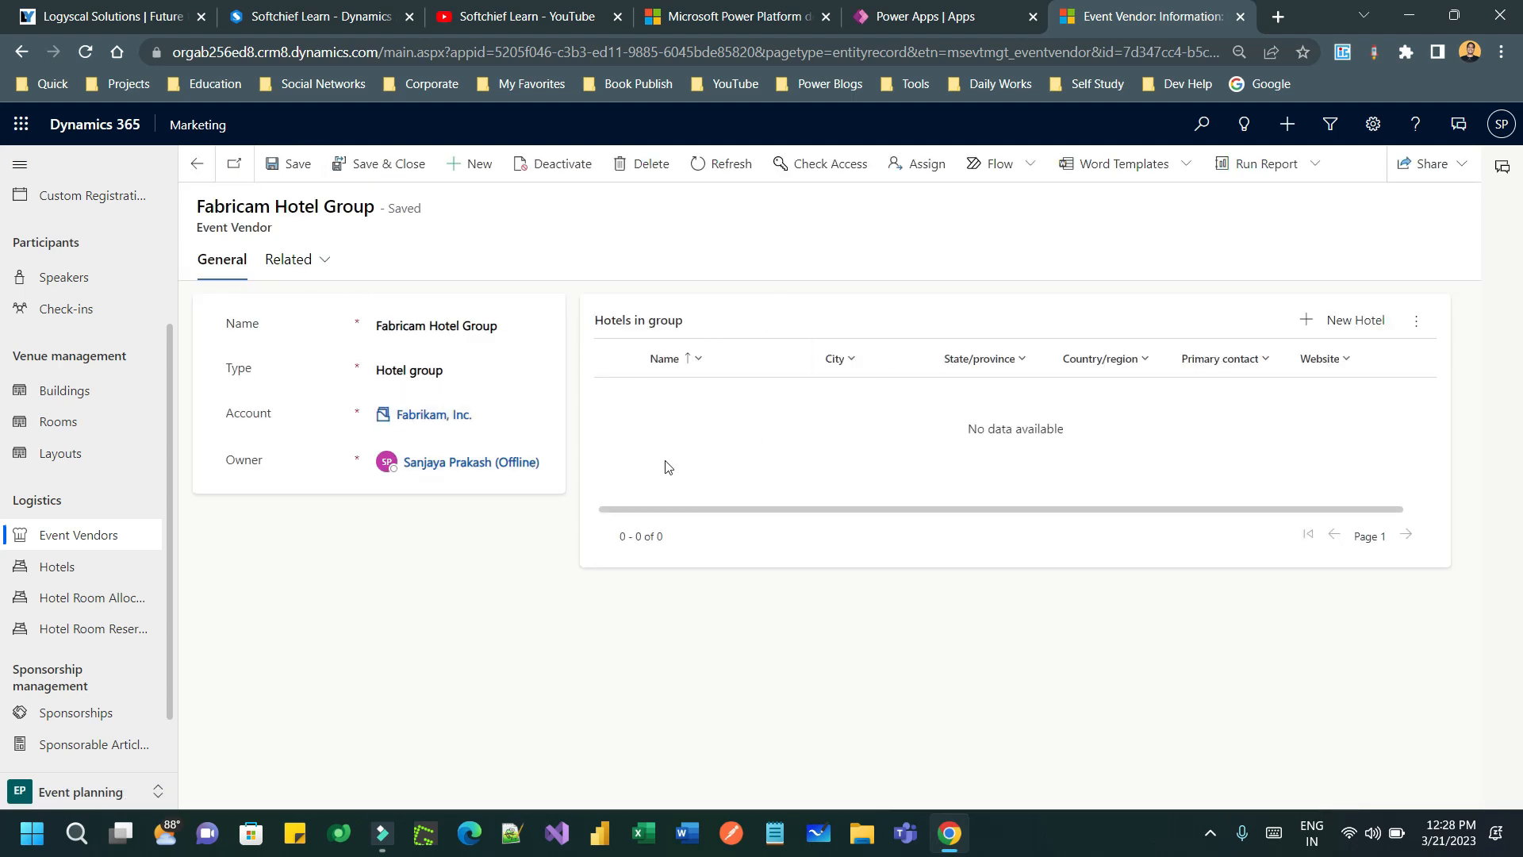
- Add East Kolkata Hotel with a primary contact, description and WIFI facilities
click(1339, 324)
click(1313, 198)
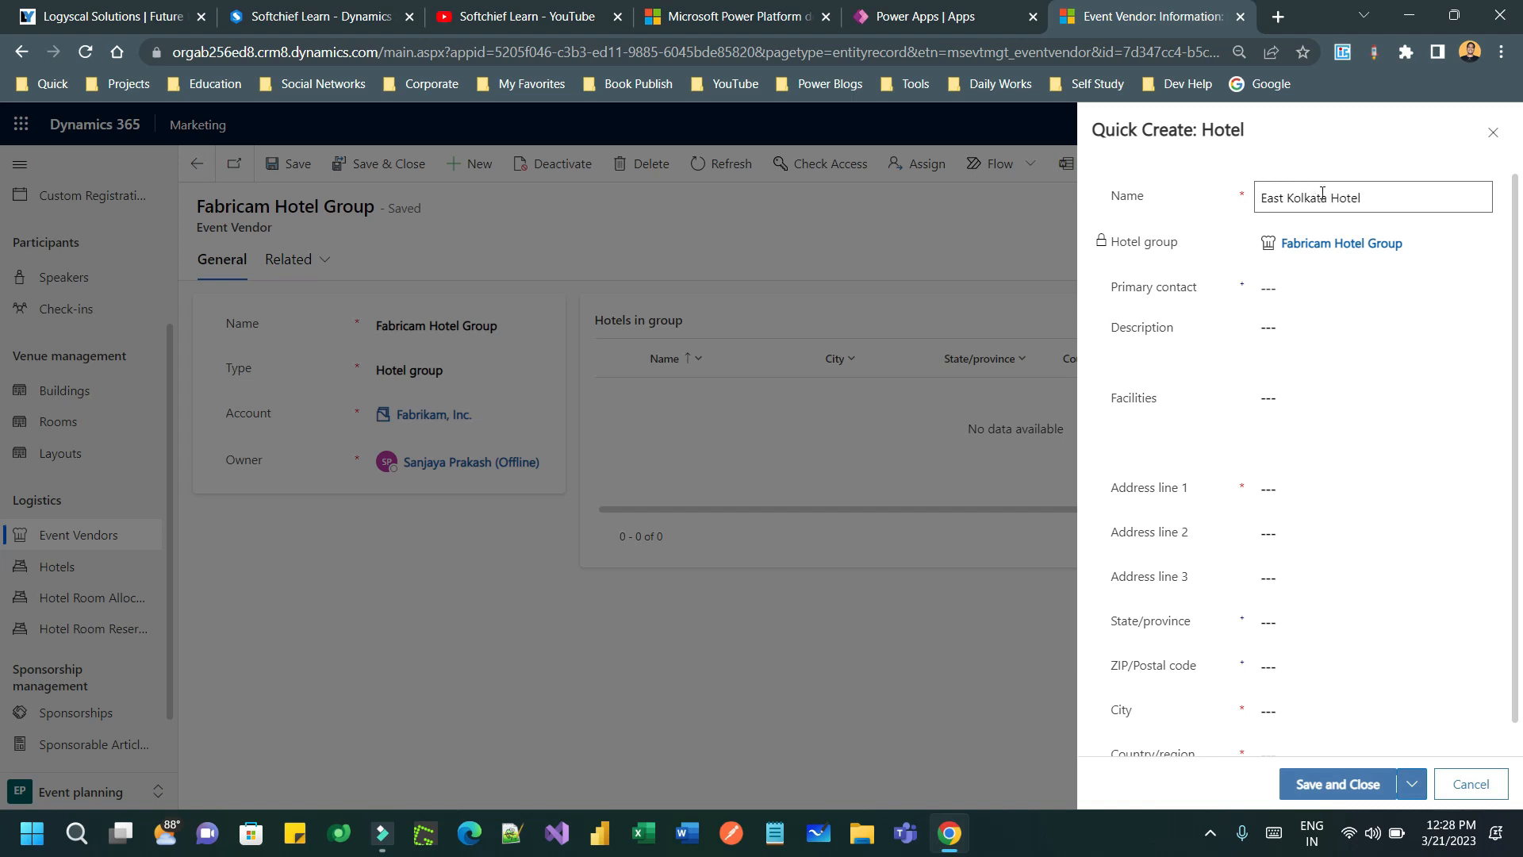
click(1319, 288)
click(1477, 288)
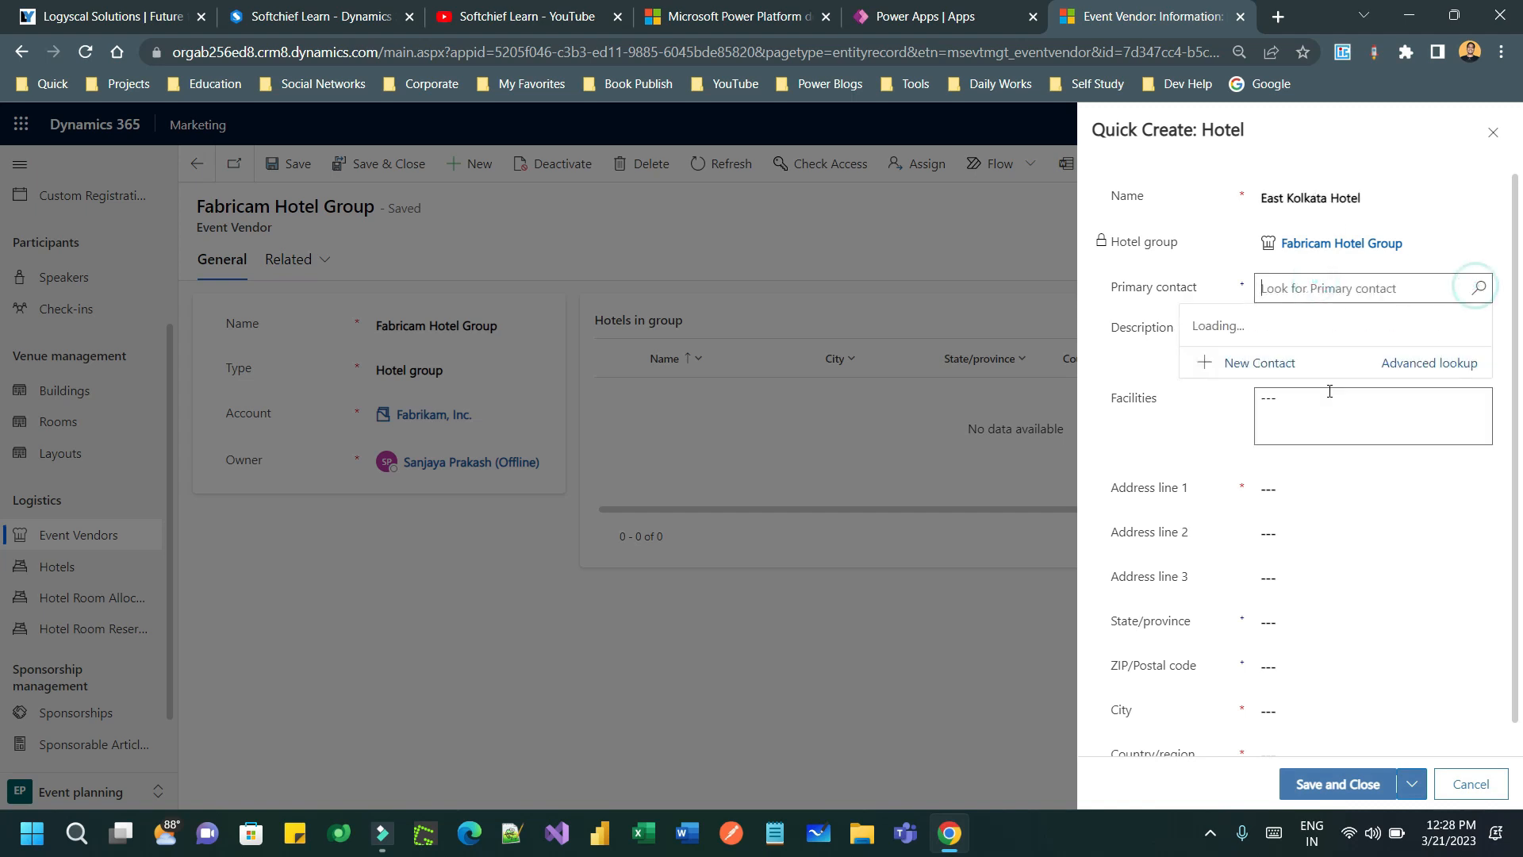
scroll(1348, 460, down, 5)
scroll(1333, 464, down, 2)
click(1326, 472)
click(1329, 342)
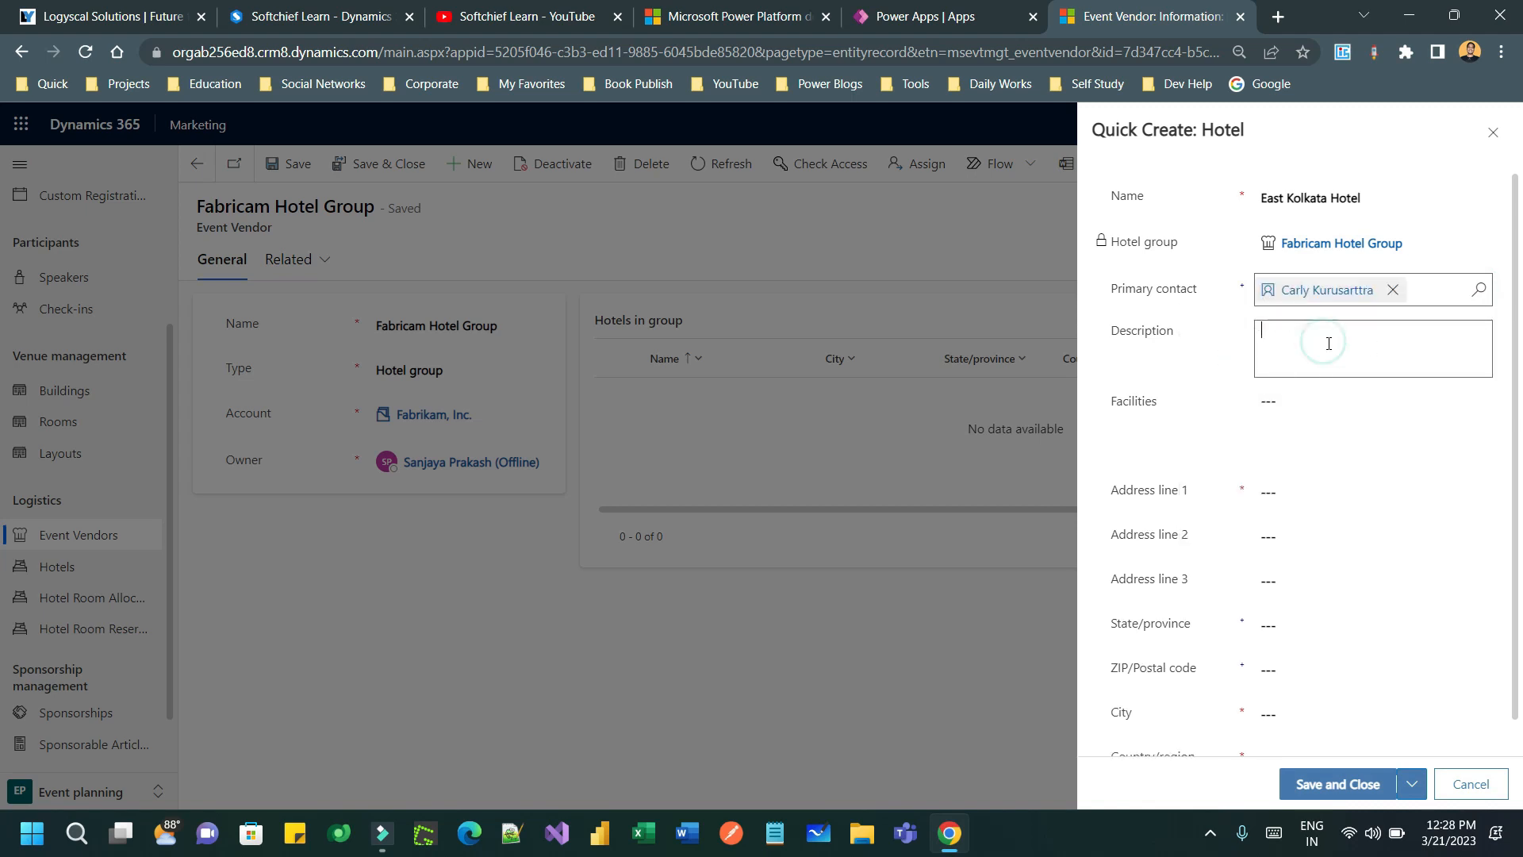
text(Kolkata hotel)
click(1318, 408)
text(WIFI)
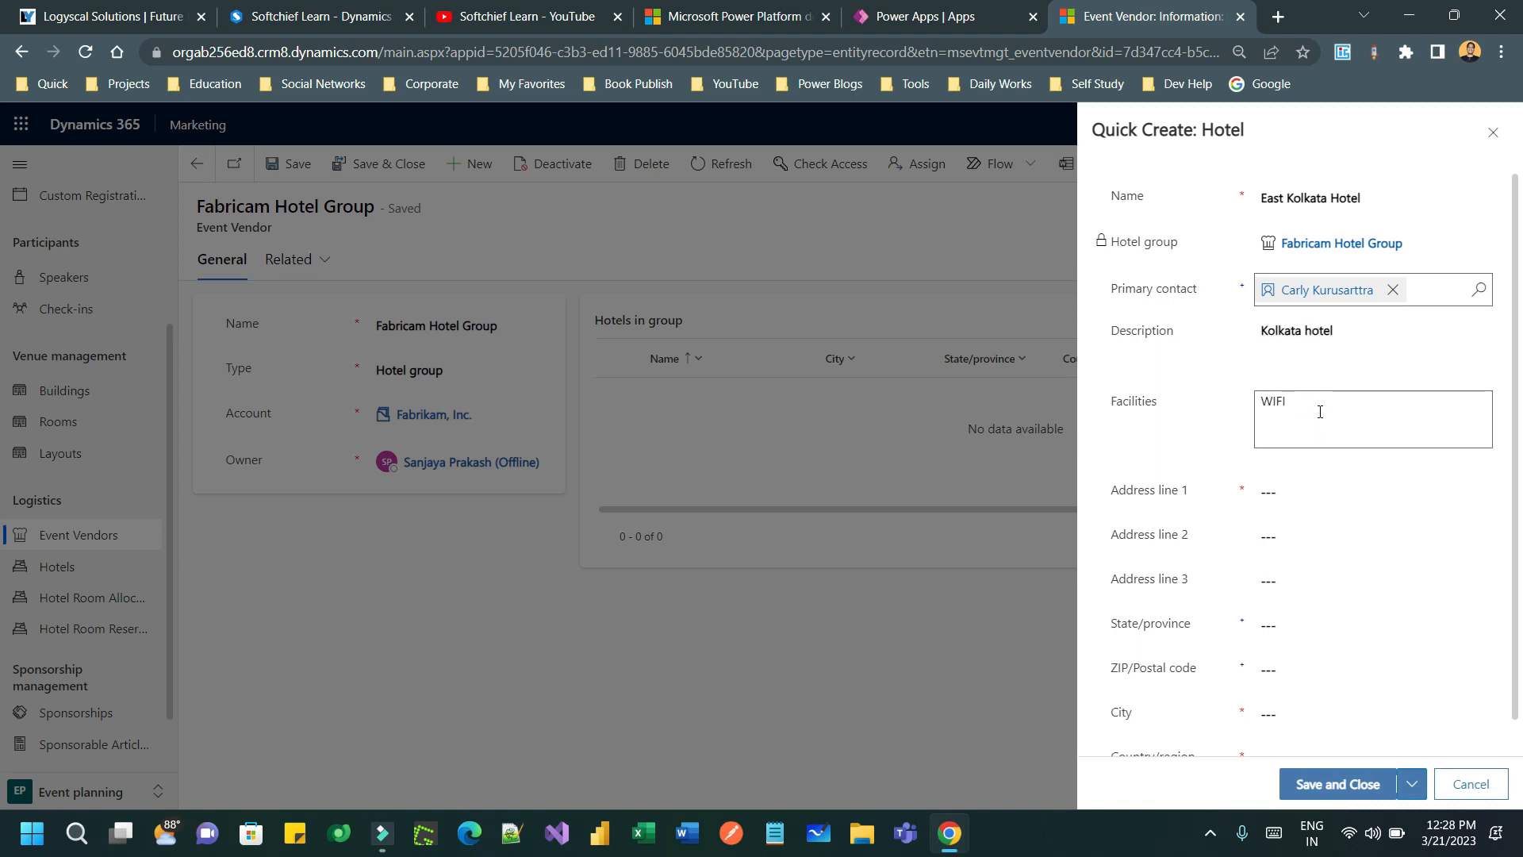
- Give the hotel address 'Kolkata, Salt Lake', city Kolkata and a country, then save
click(1306, 491)
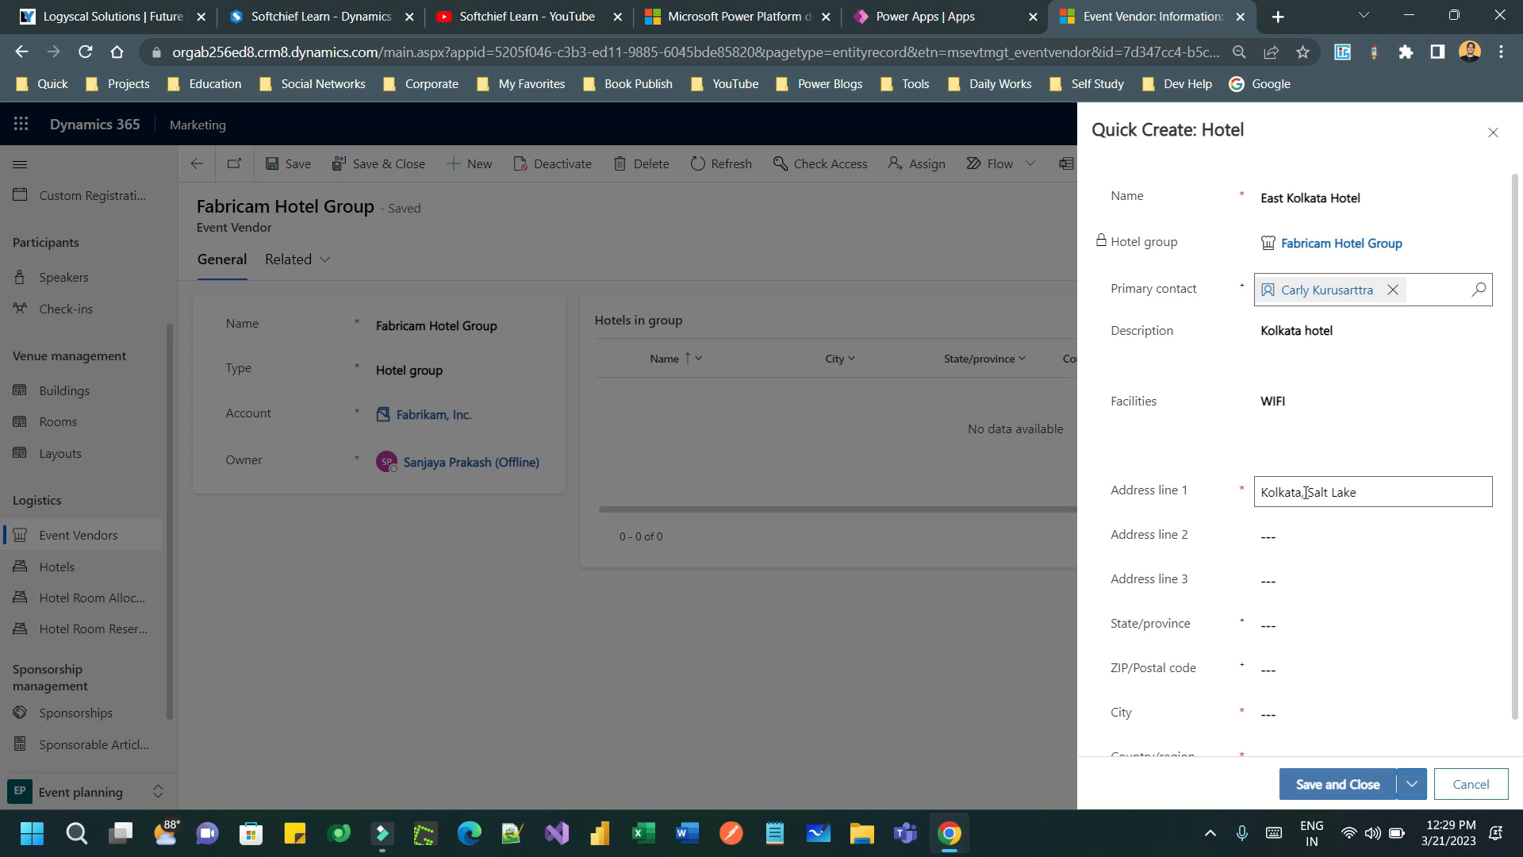
text(Kolkata, Salt Lake)
scroll(1292, 527, down, 1)
click(1285, 682)
text(Kolkata)
click(1289, 724)
text(233433)
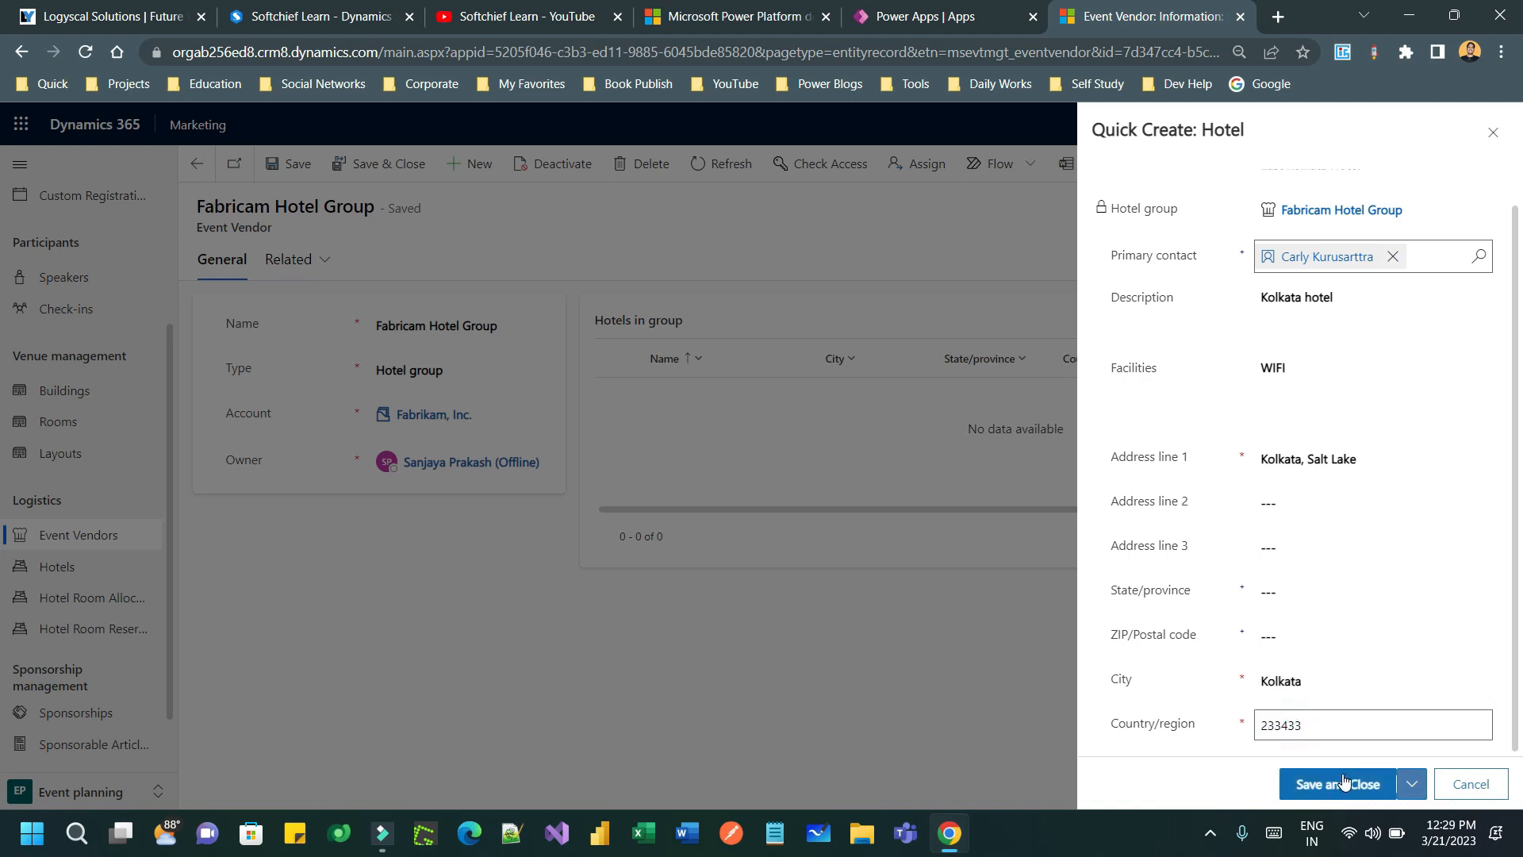
click(1338, 784)
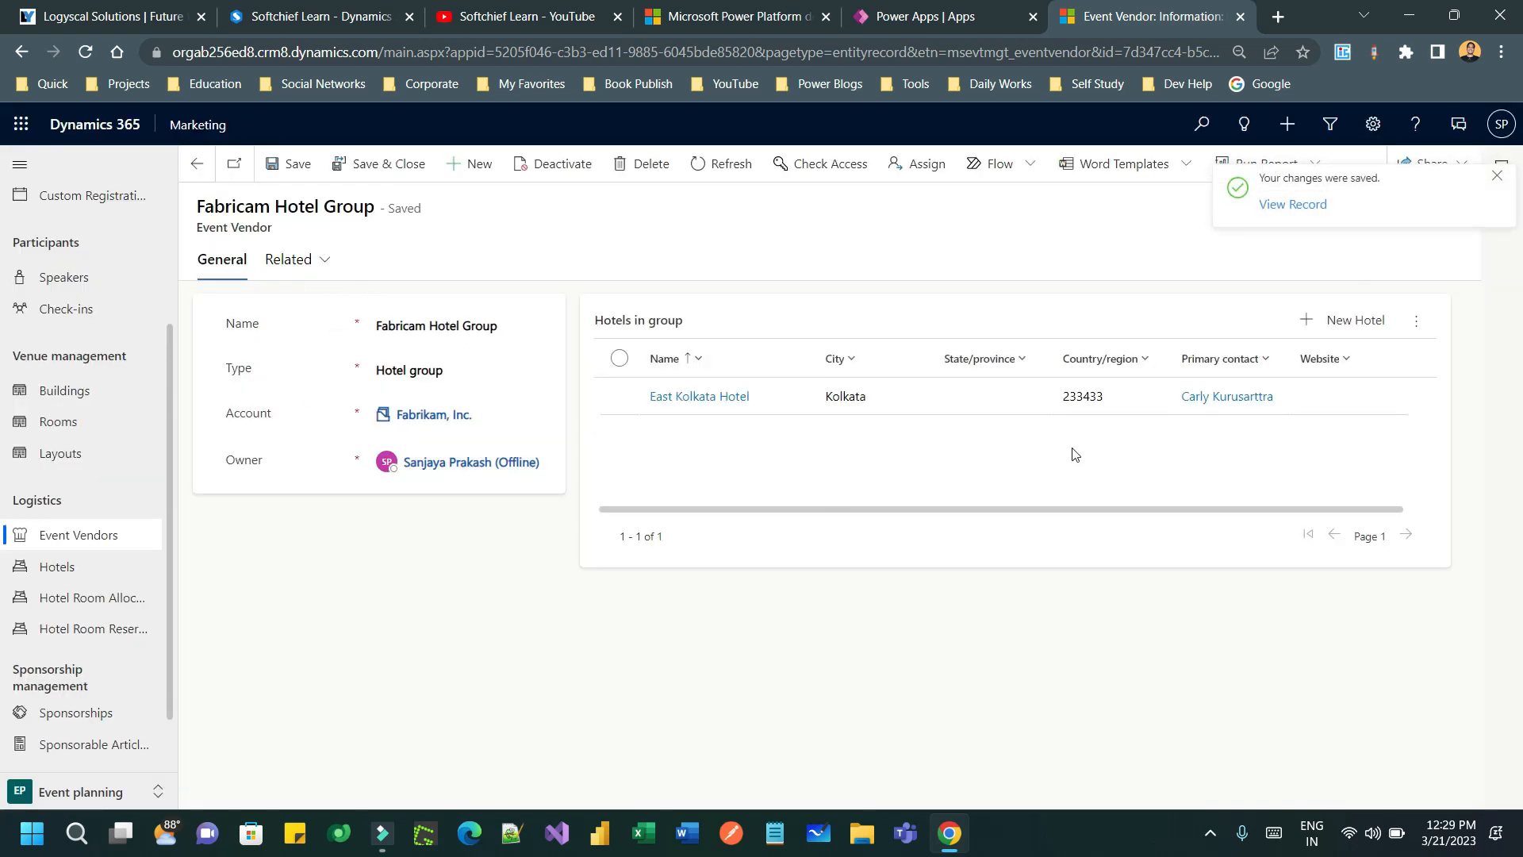
- Add a second hotel, Highrise Hotel Mumbai, with a primary contact and description
click(1349, 318)
click(1328, 295)
click(1477, 288)
scroll(1332, 461, down, 2)
click(1308, 454)
click(1312, 199)
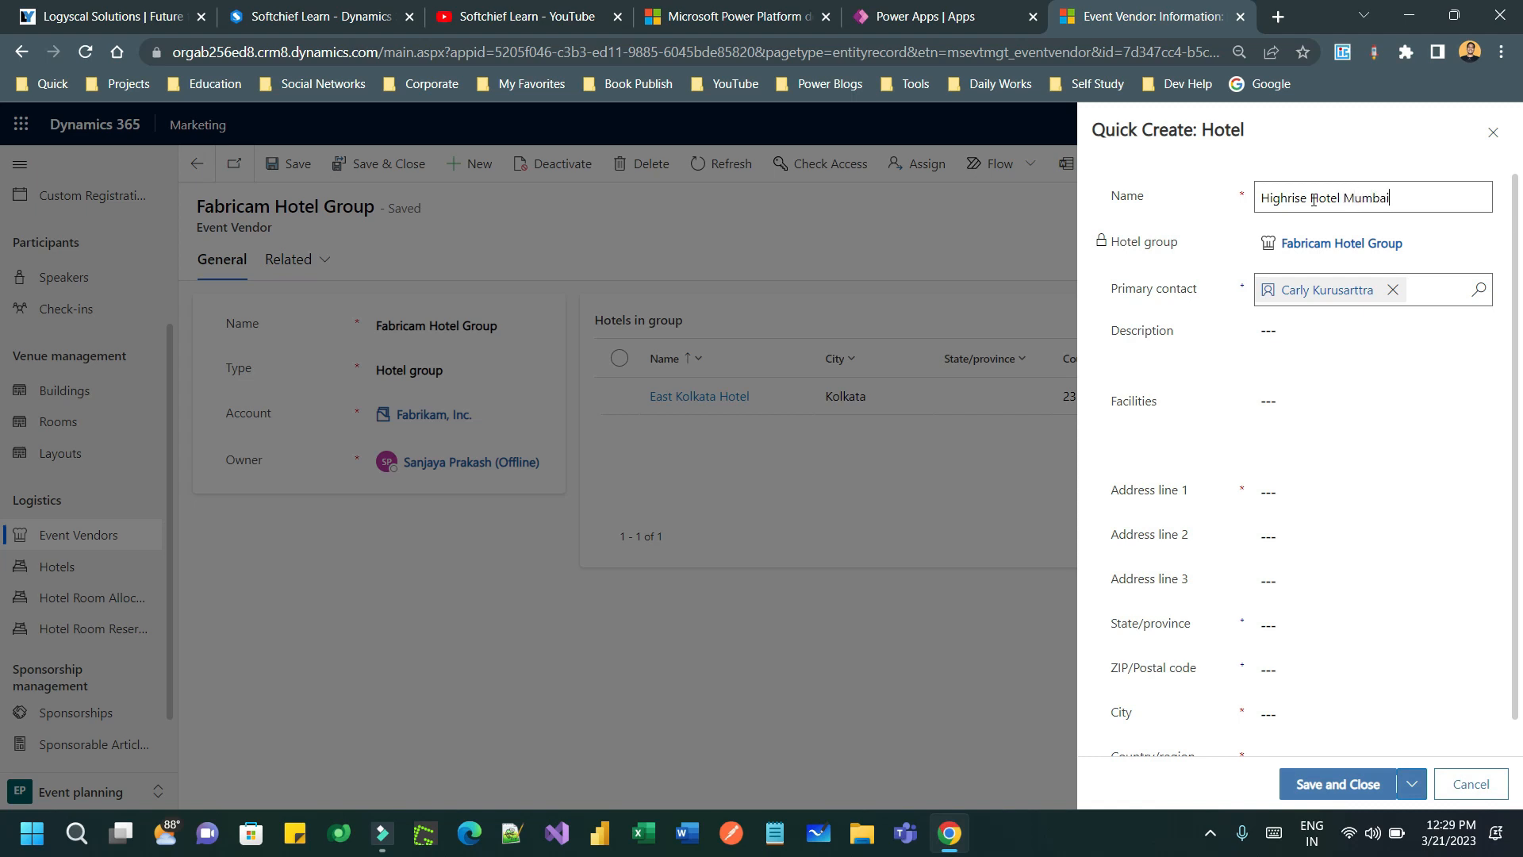
click(1339, 332)
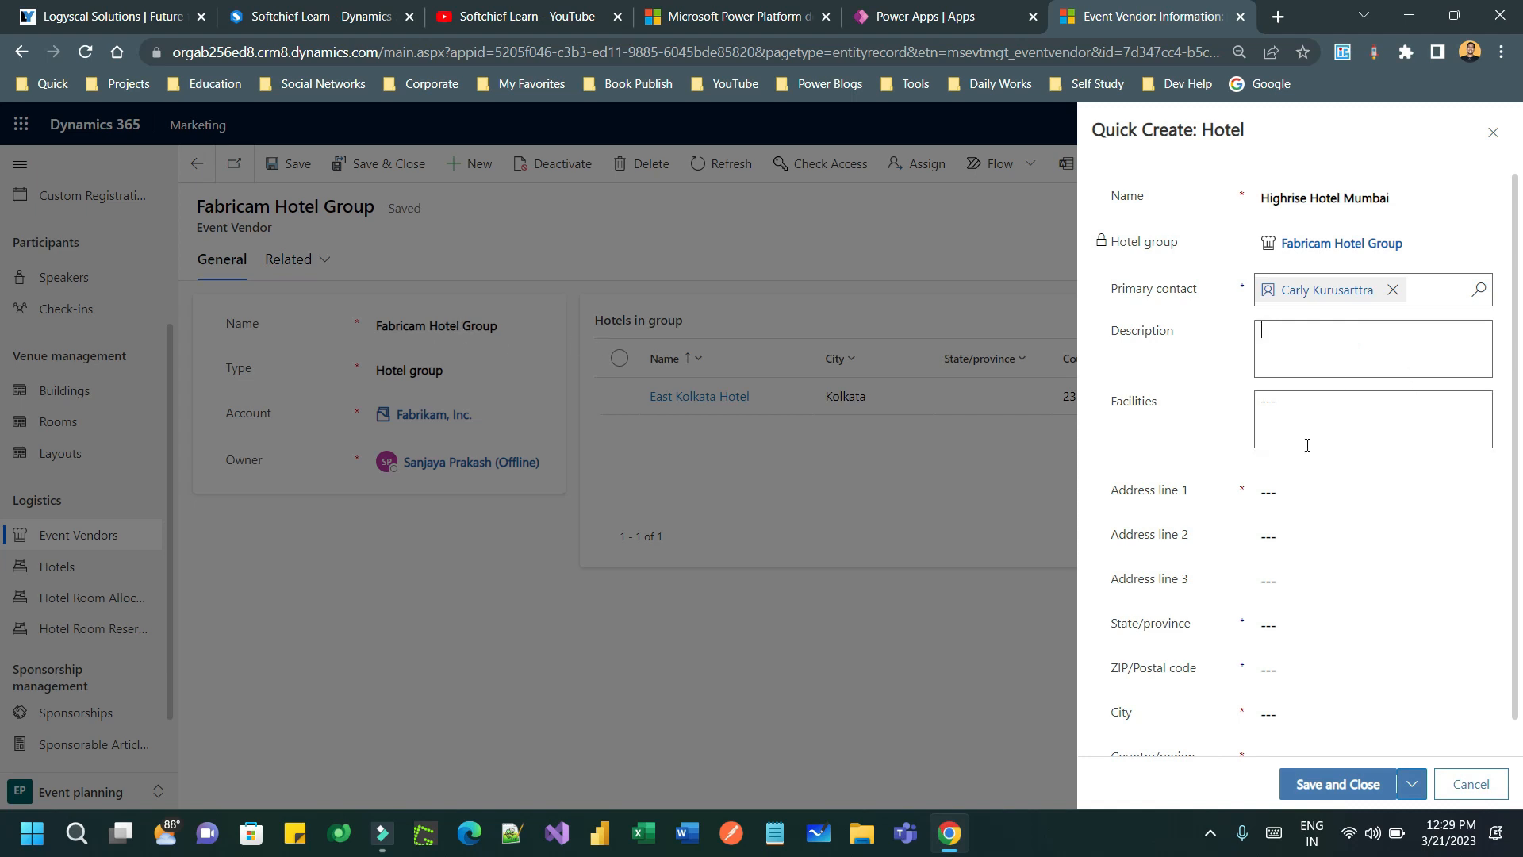
- Enter its address, city Mumbai and country India, then save it to the group
scroll(1316, 440, down, 1)
click(1305, 453)
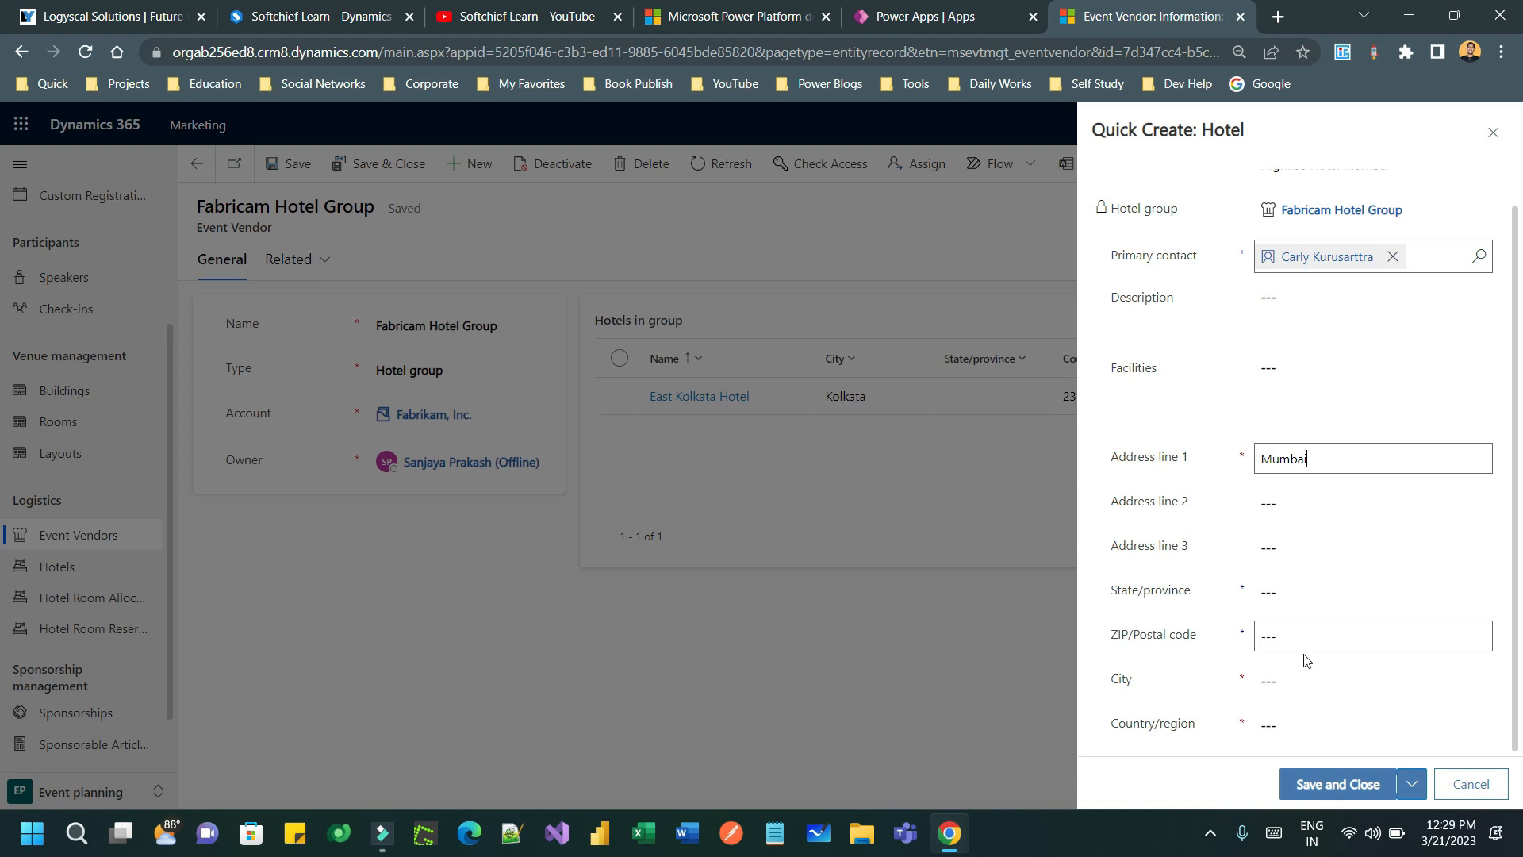
click(1300, 680)
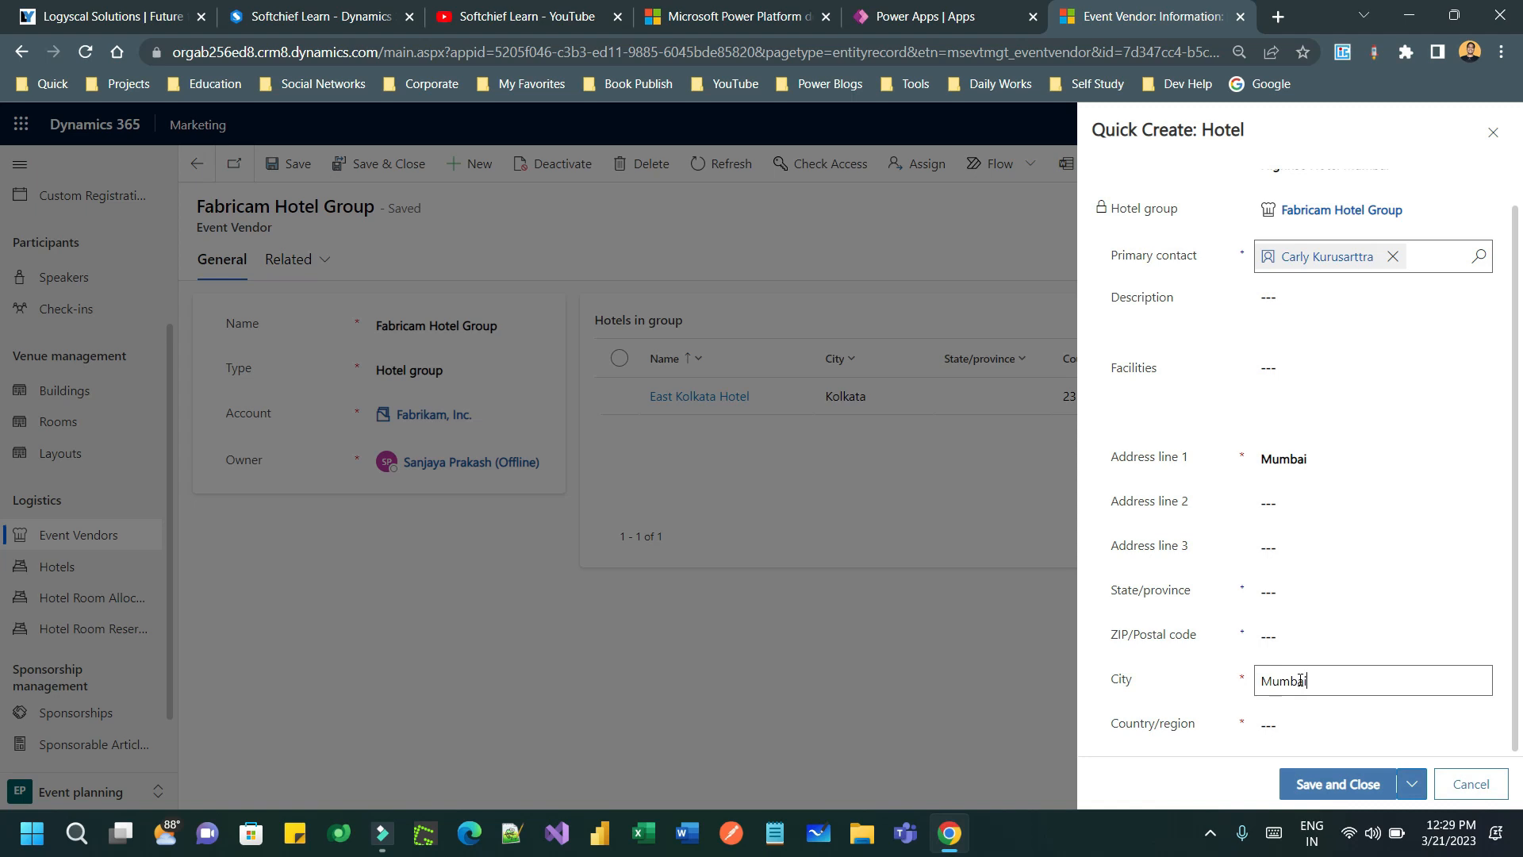
click(1317, 715)
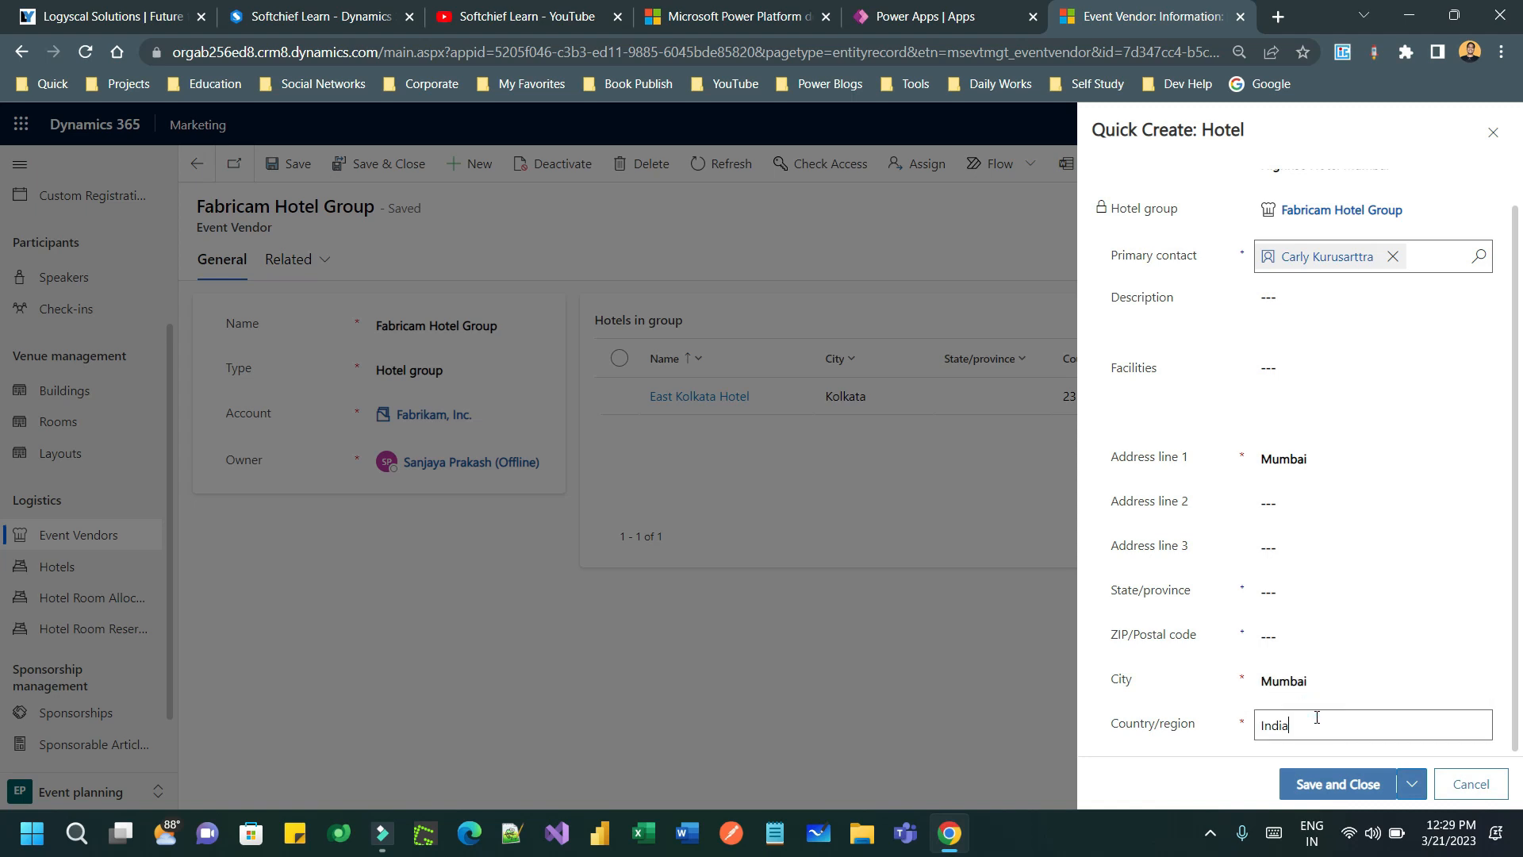
click(1344, 782)
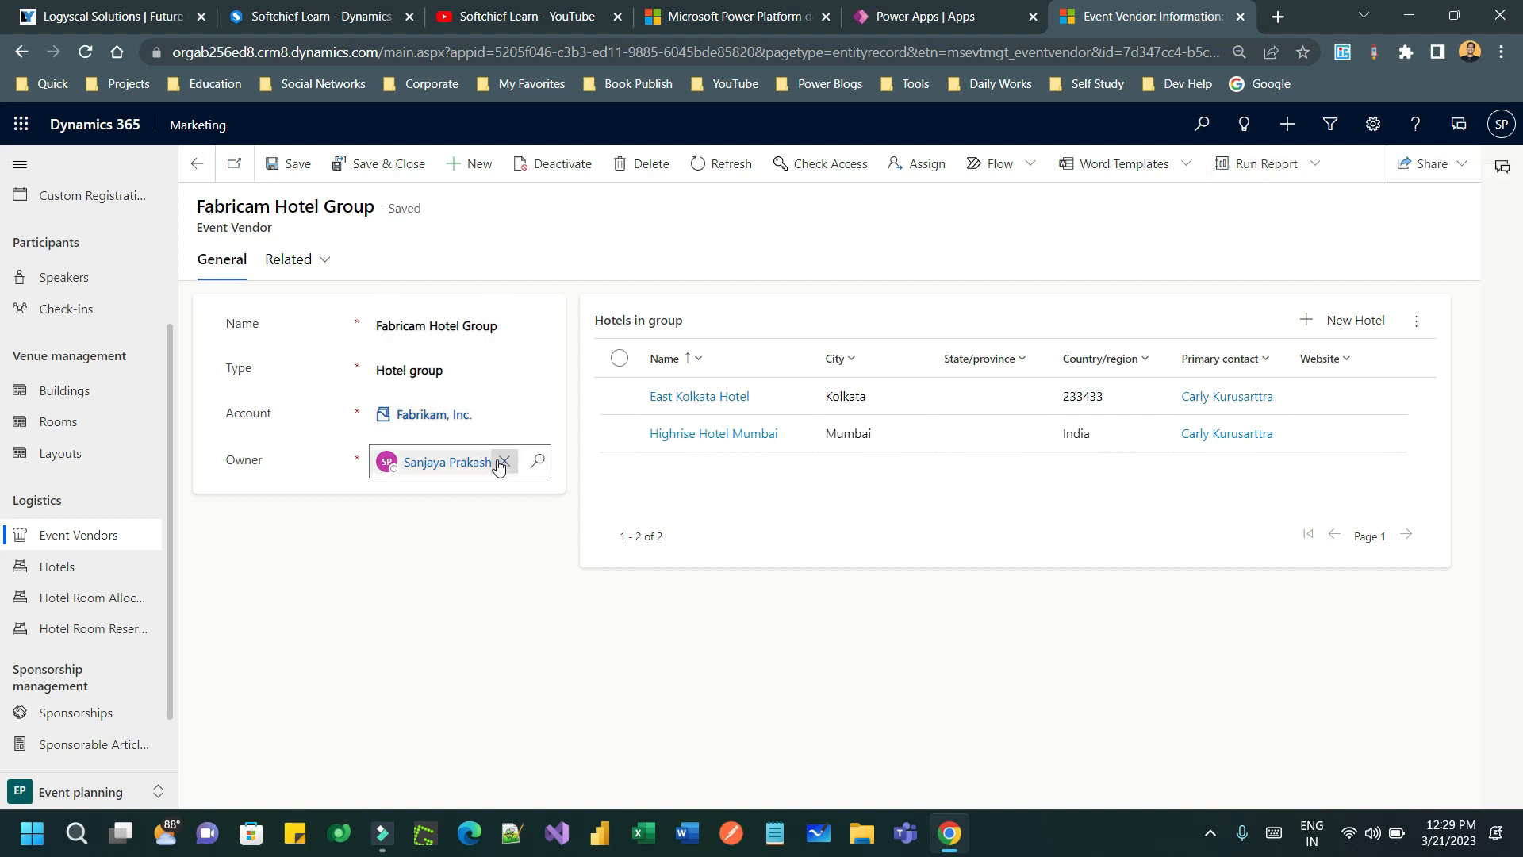
- Review the hotels list and the Key note speaker's empty hotel room reservations
click(86, 574)
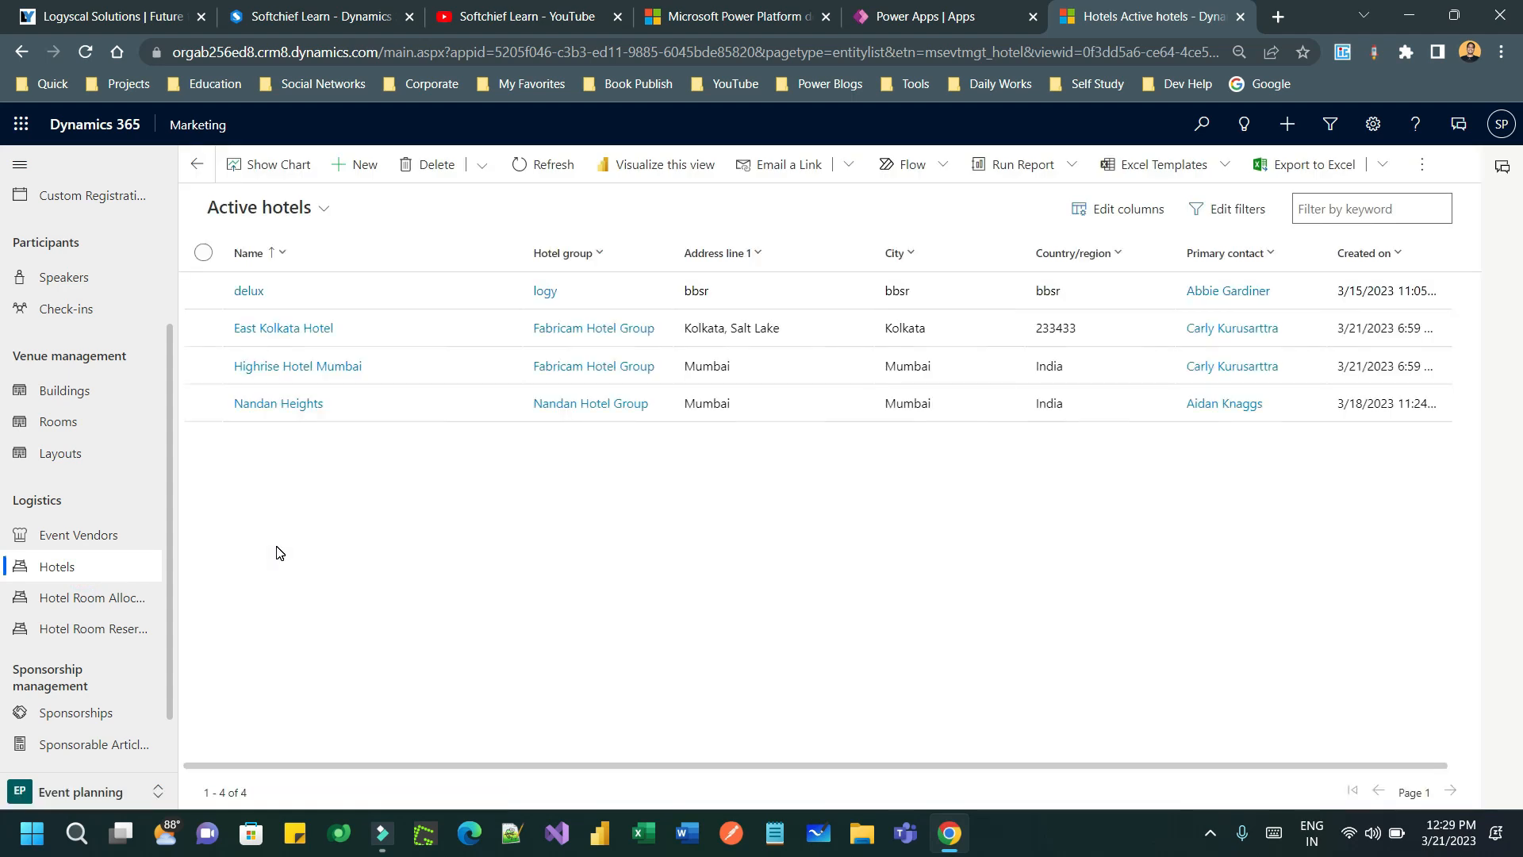
click(89, 277)
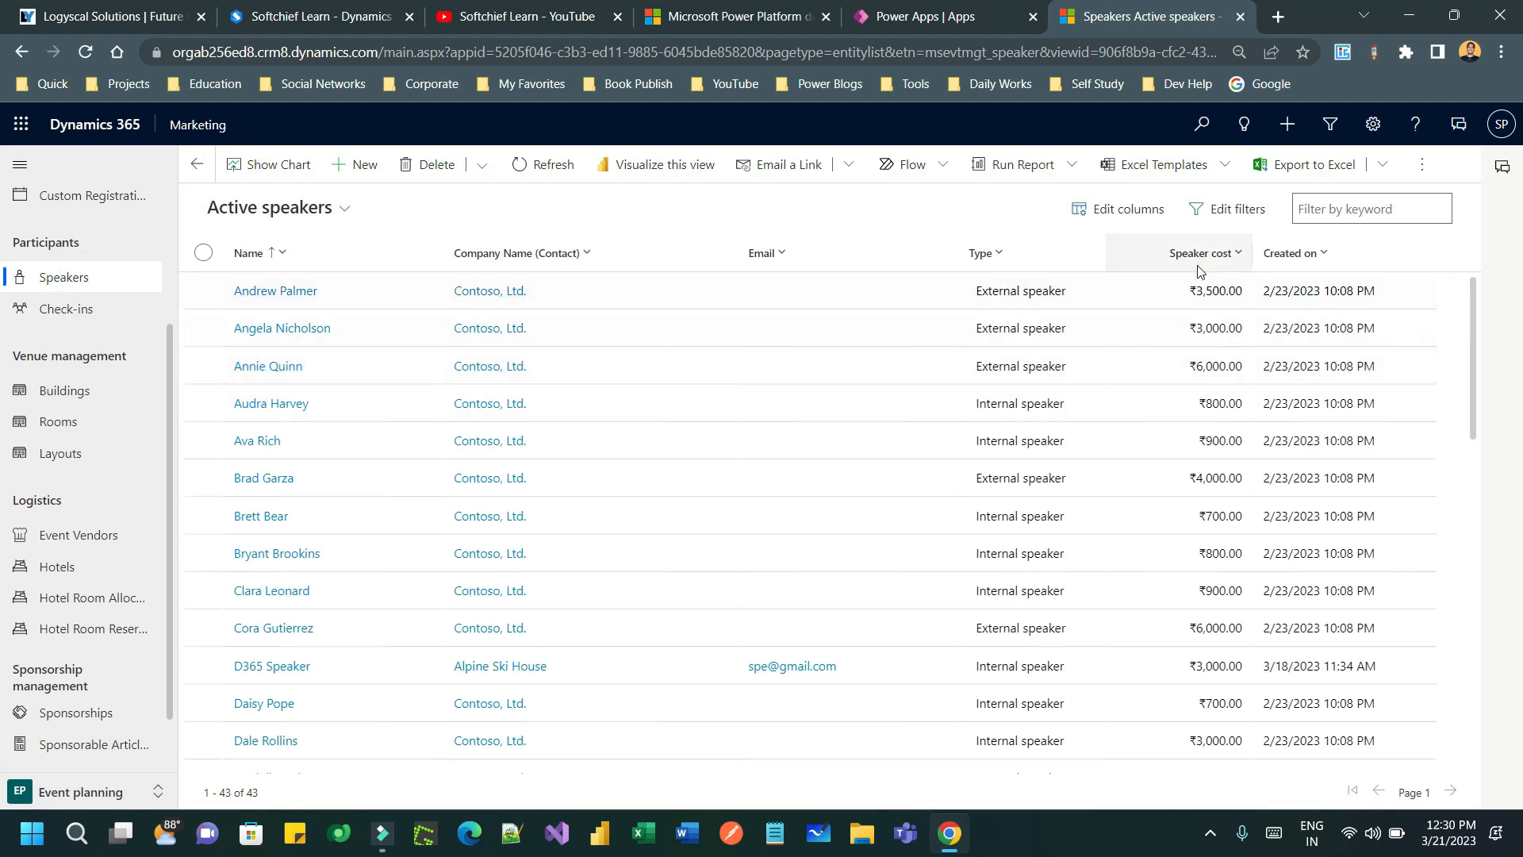
click(1289, 253)
click(1317, 313)
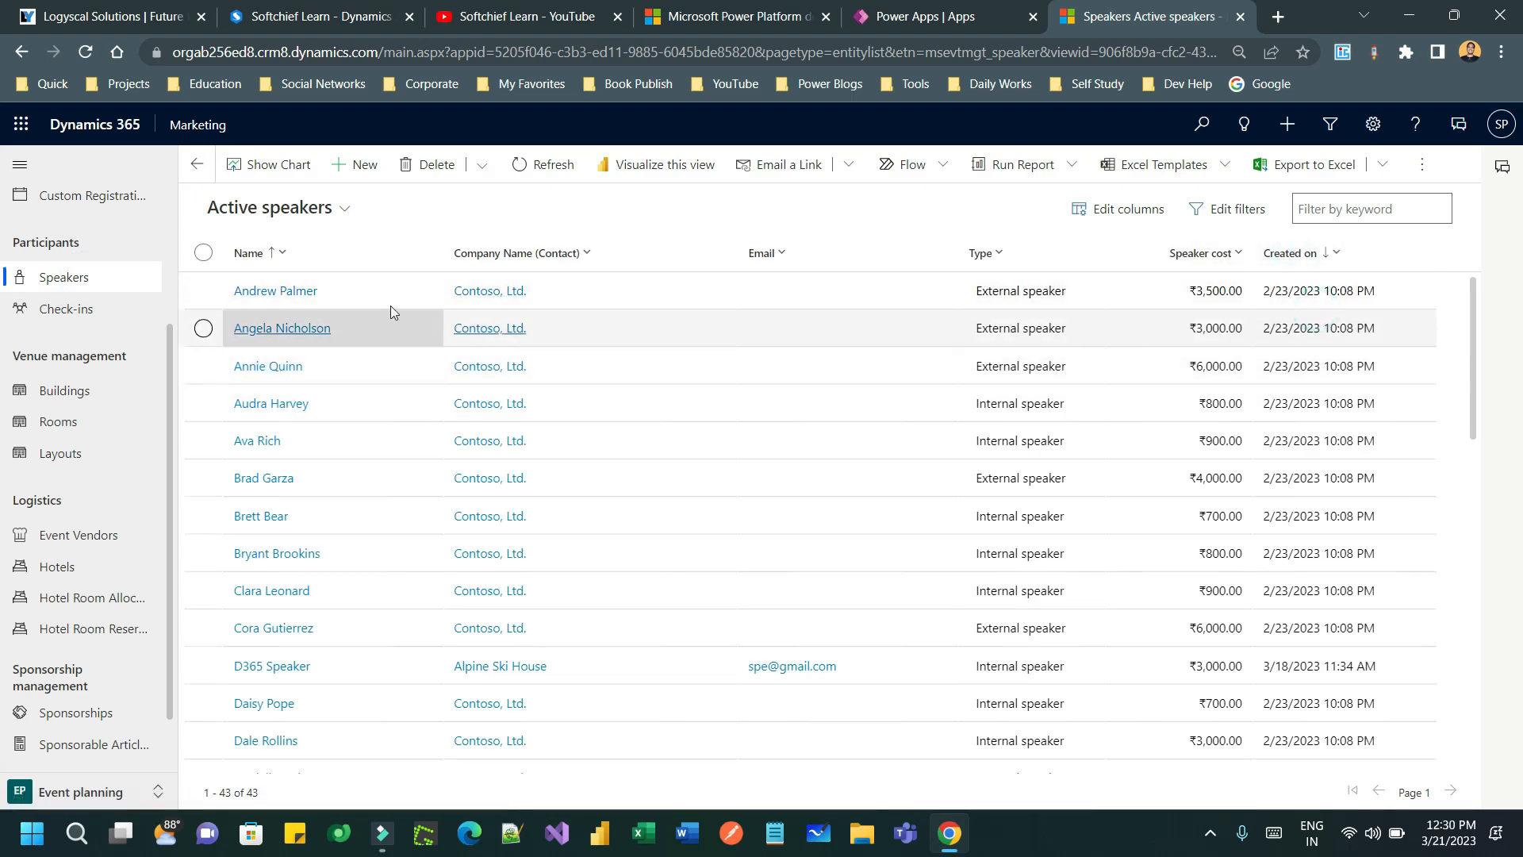
click(271, 290)
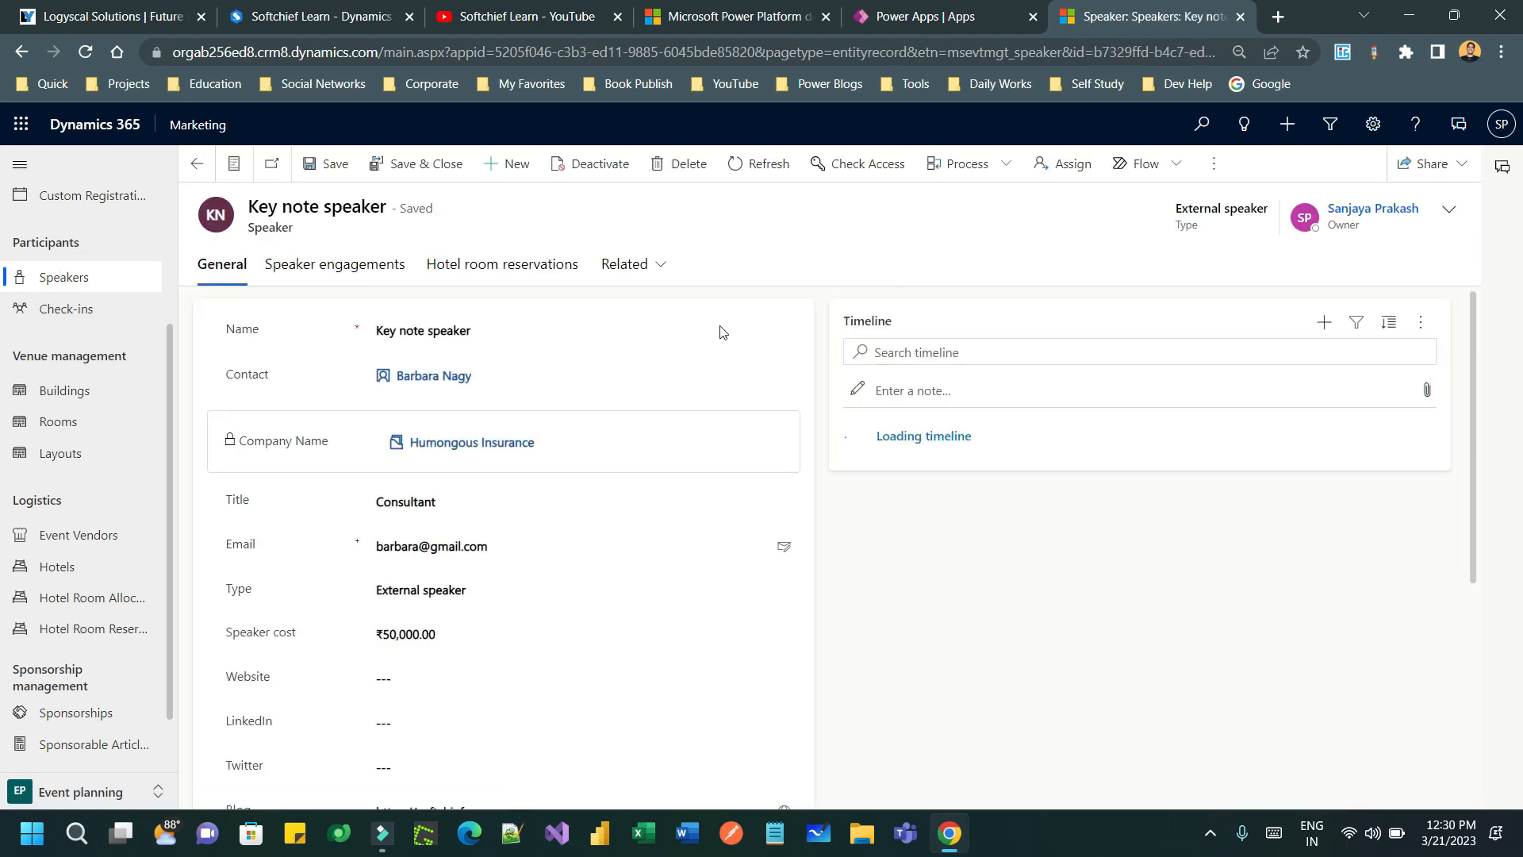
click(553, 265)
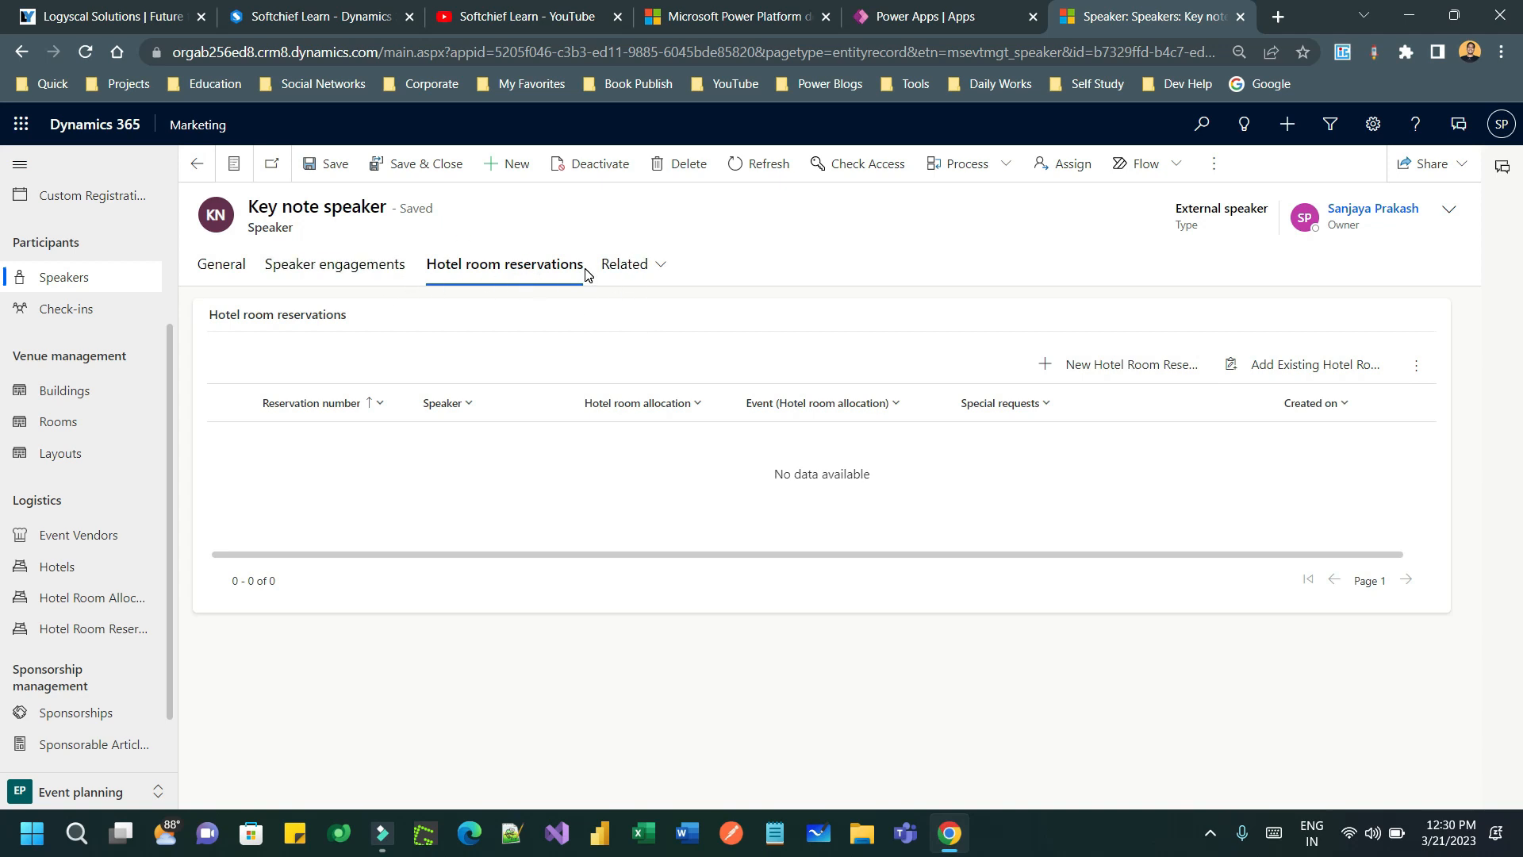
click(109, 601)
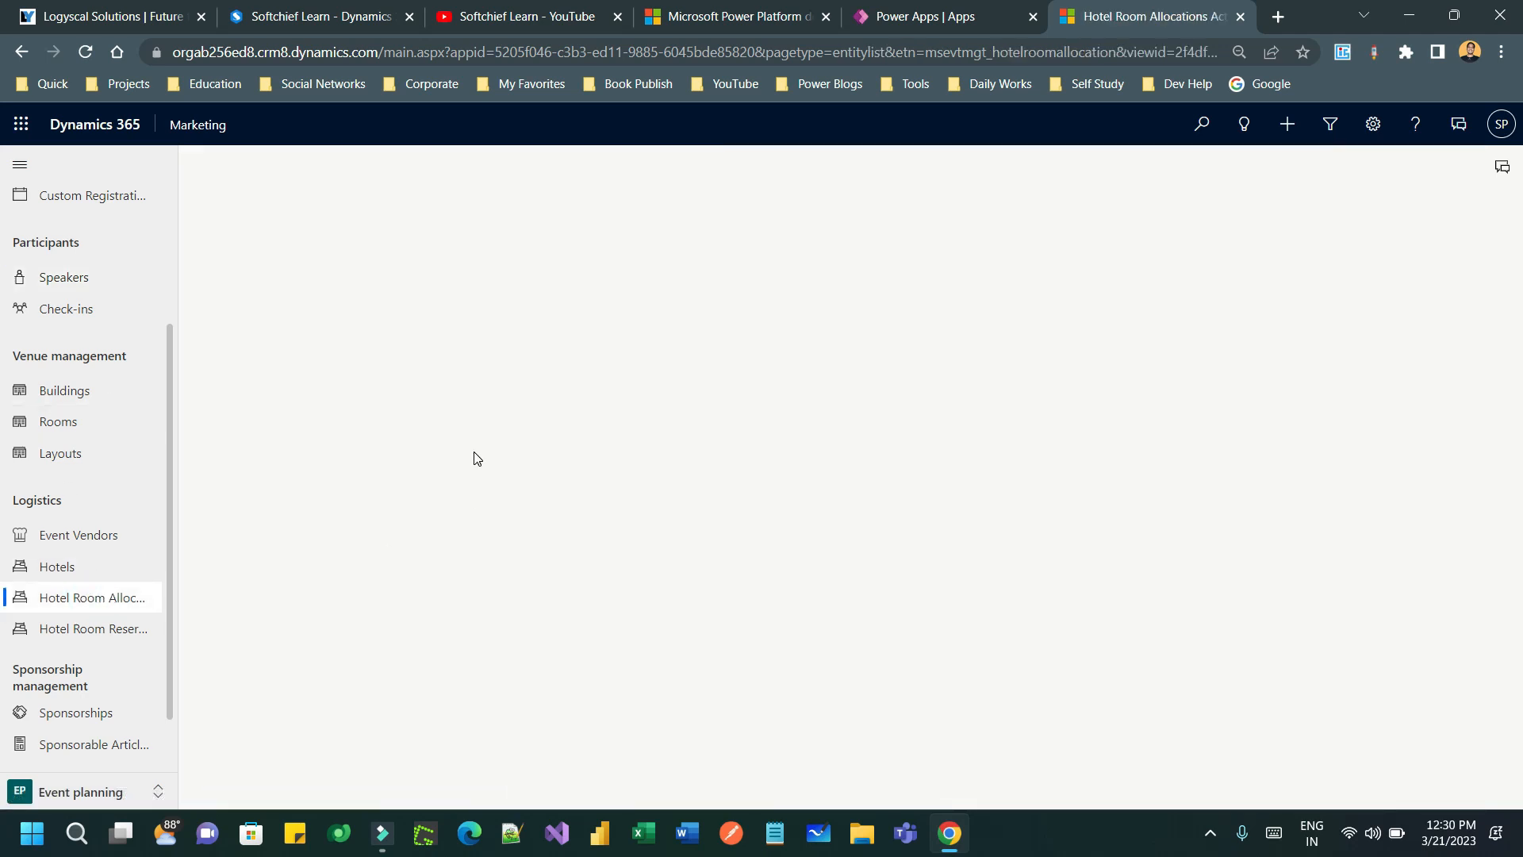
- Start a room allocation for Summer Fall Corporate Seminar at Highrise Hotel Mumbai
click(357, 168)
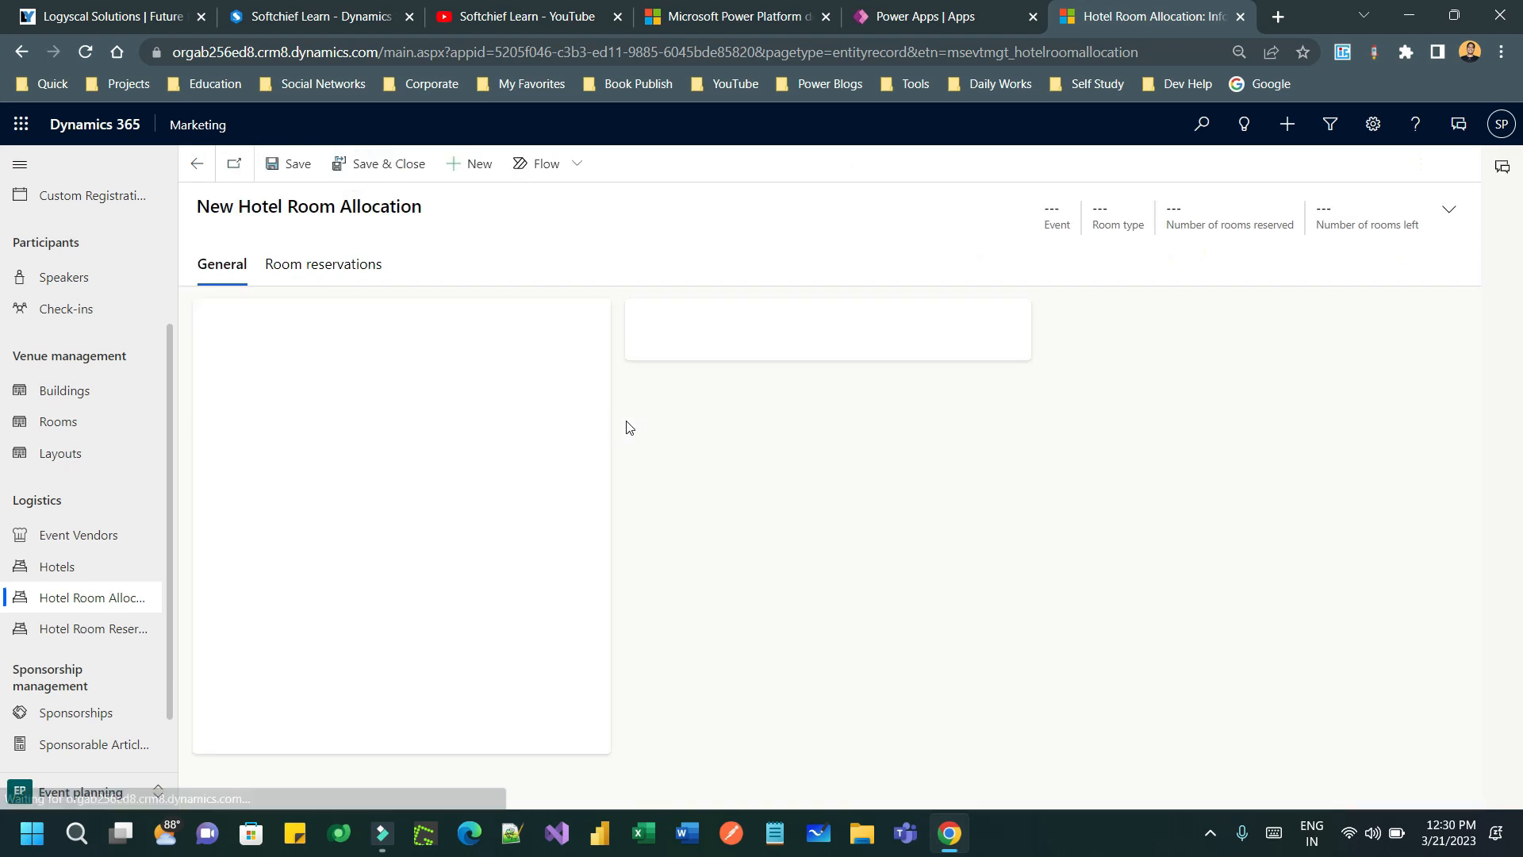
click(412, 373)
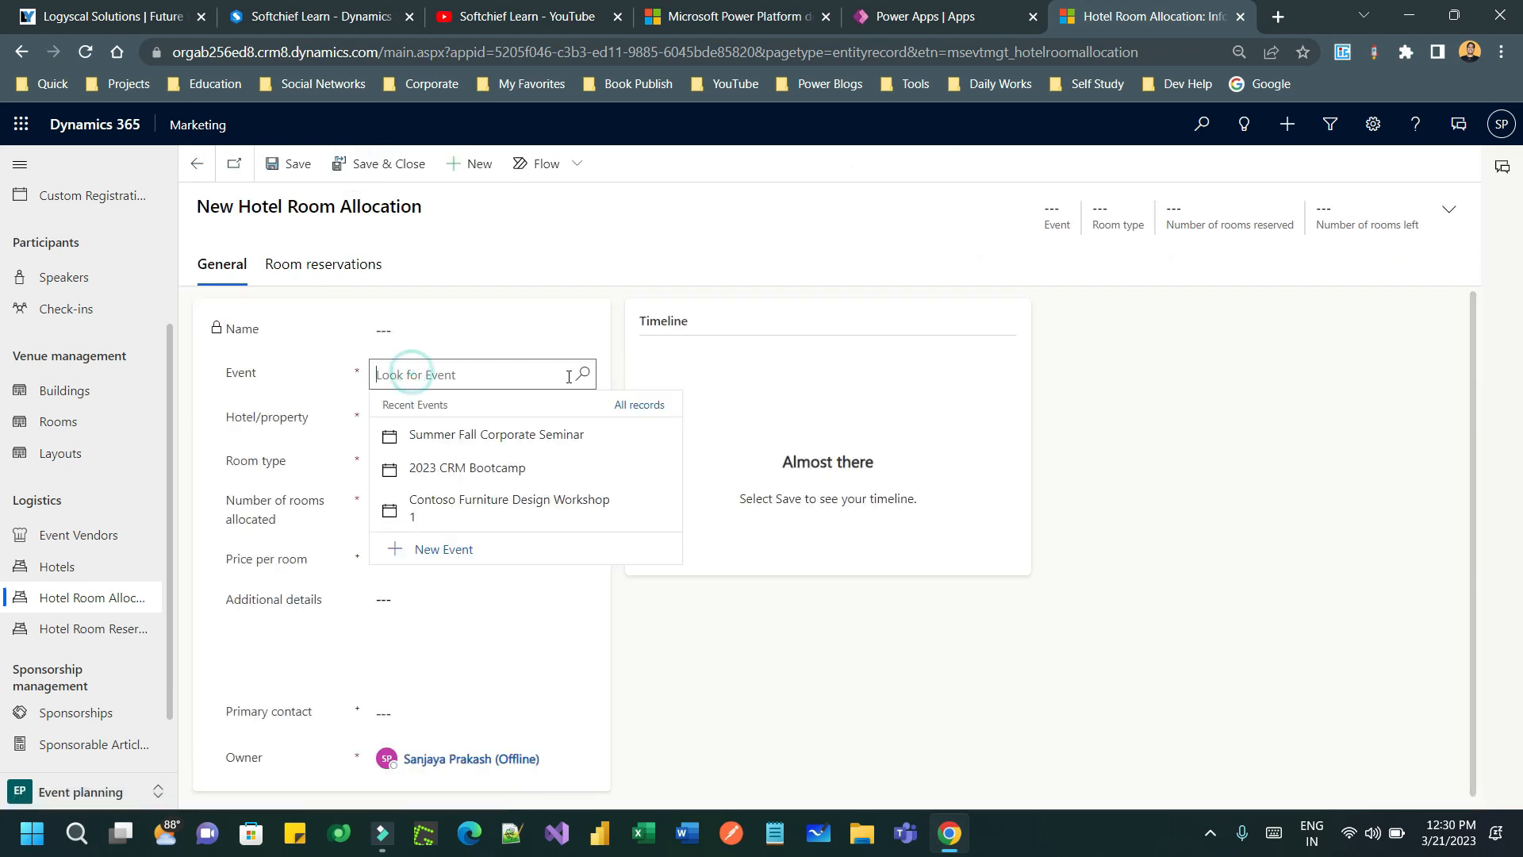
click(496, 436)
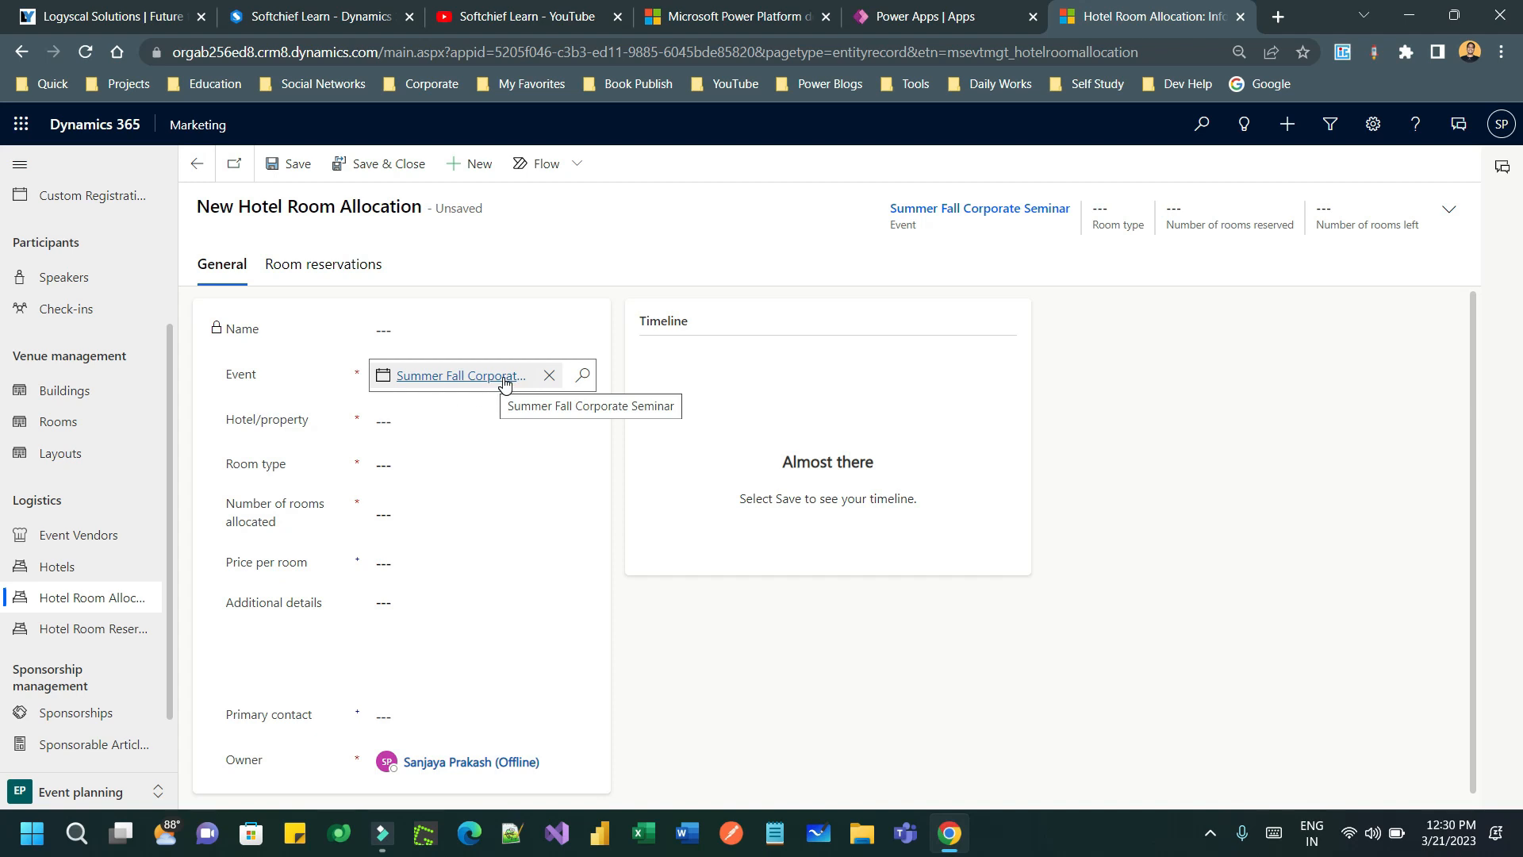
click(427, 423)
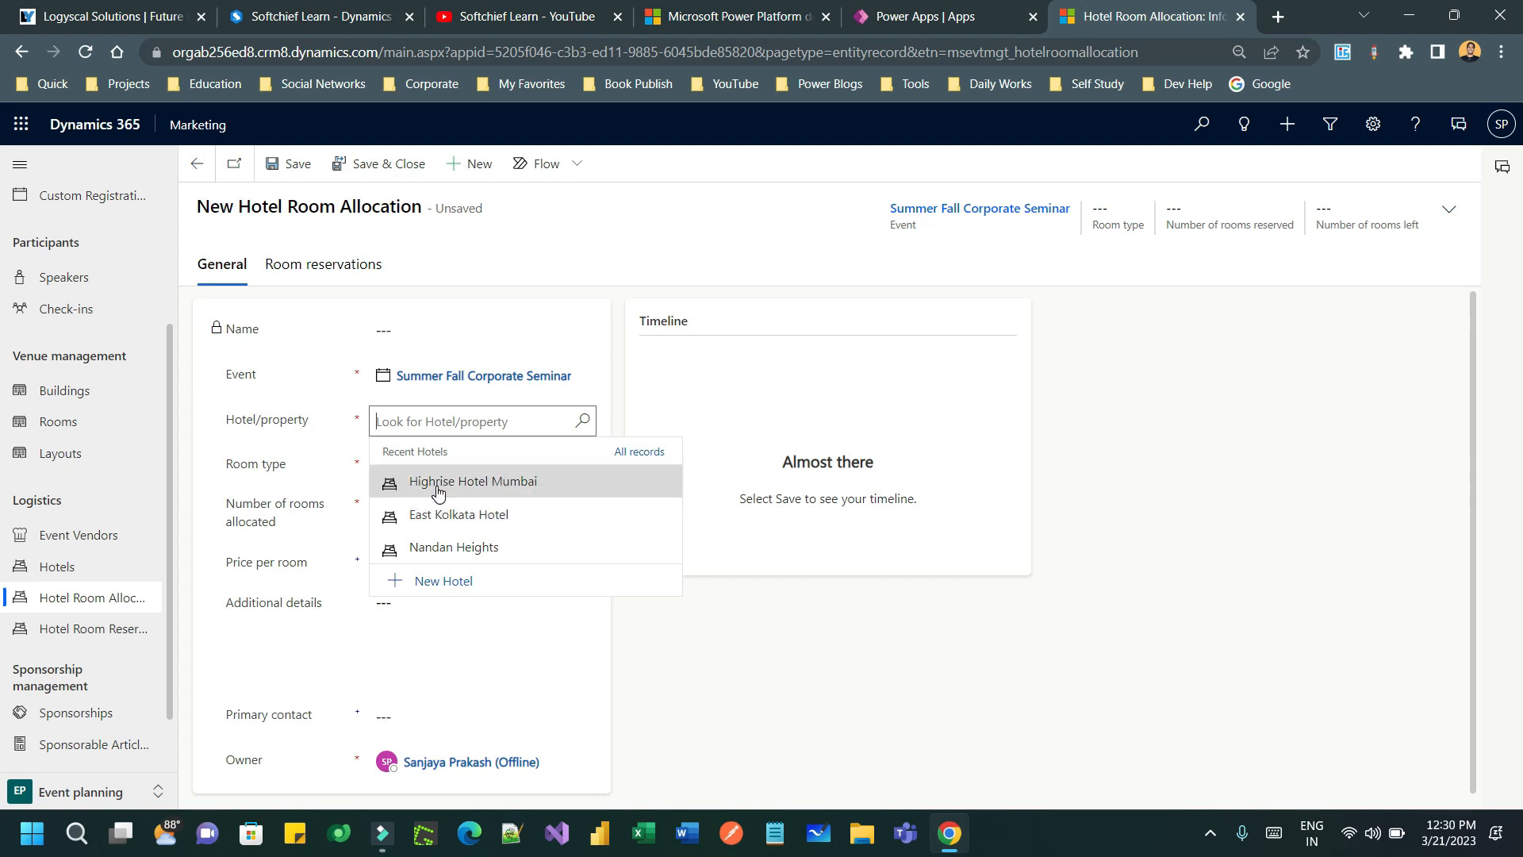
click(486, 487)
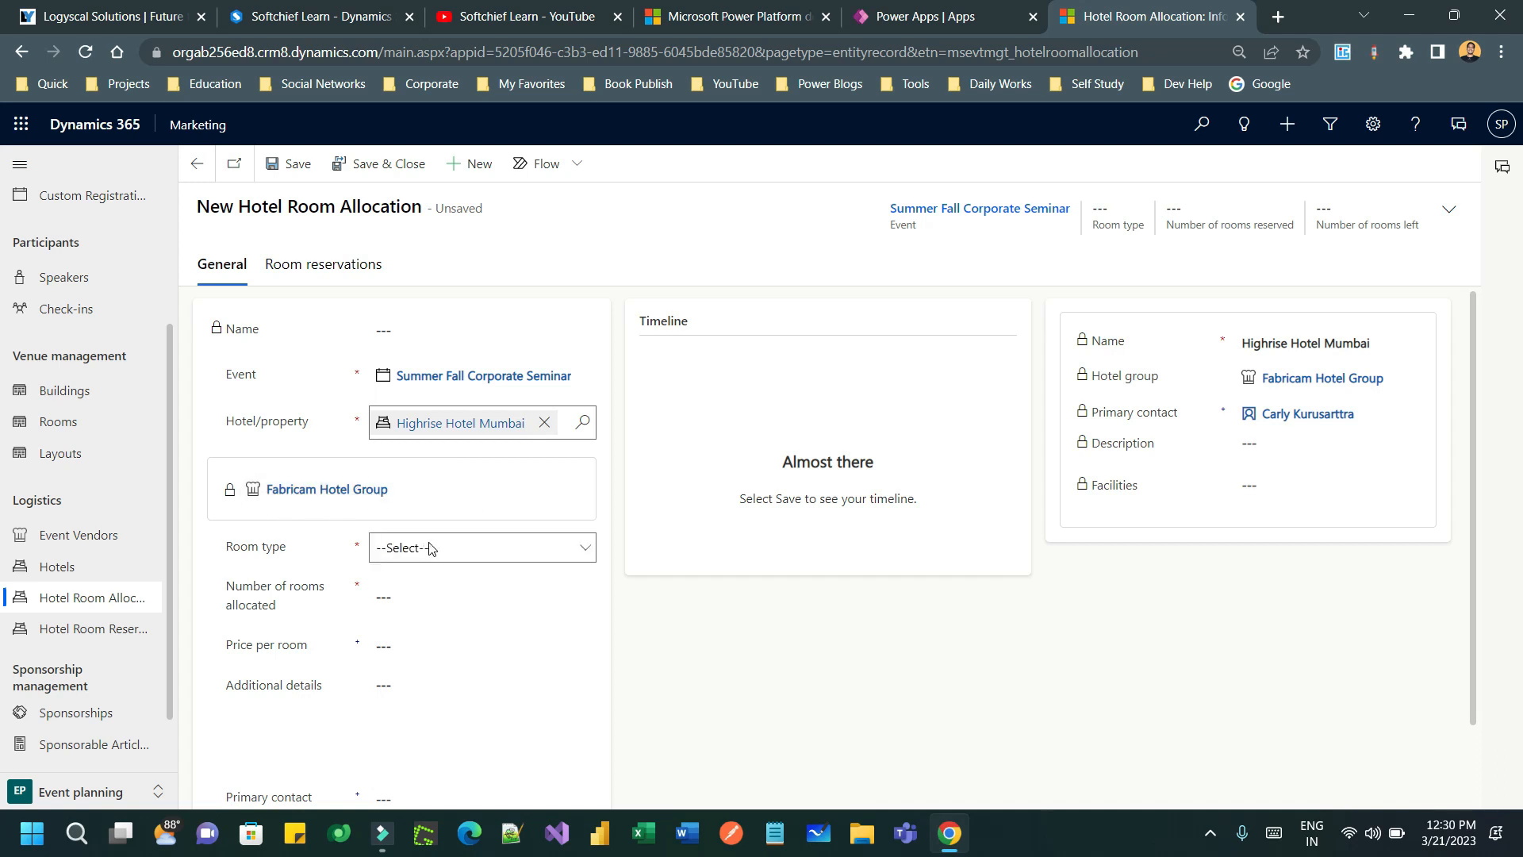
- Allocate 5 Luxury suite rooms at ₹4,000.00 per room
click(432, 547)
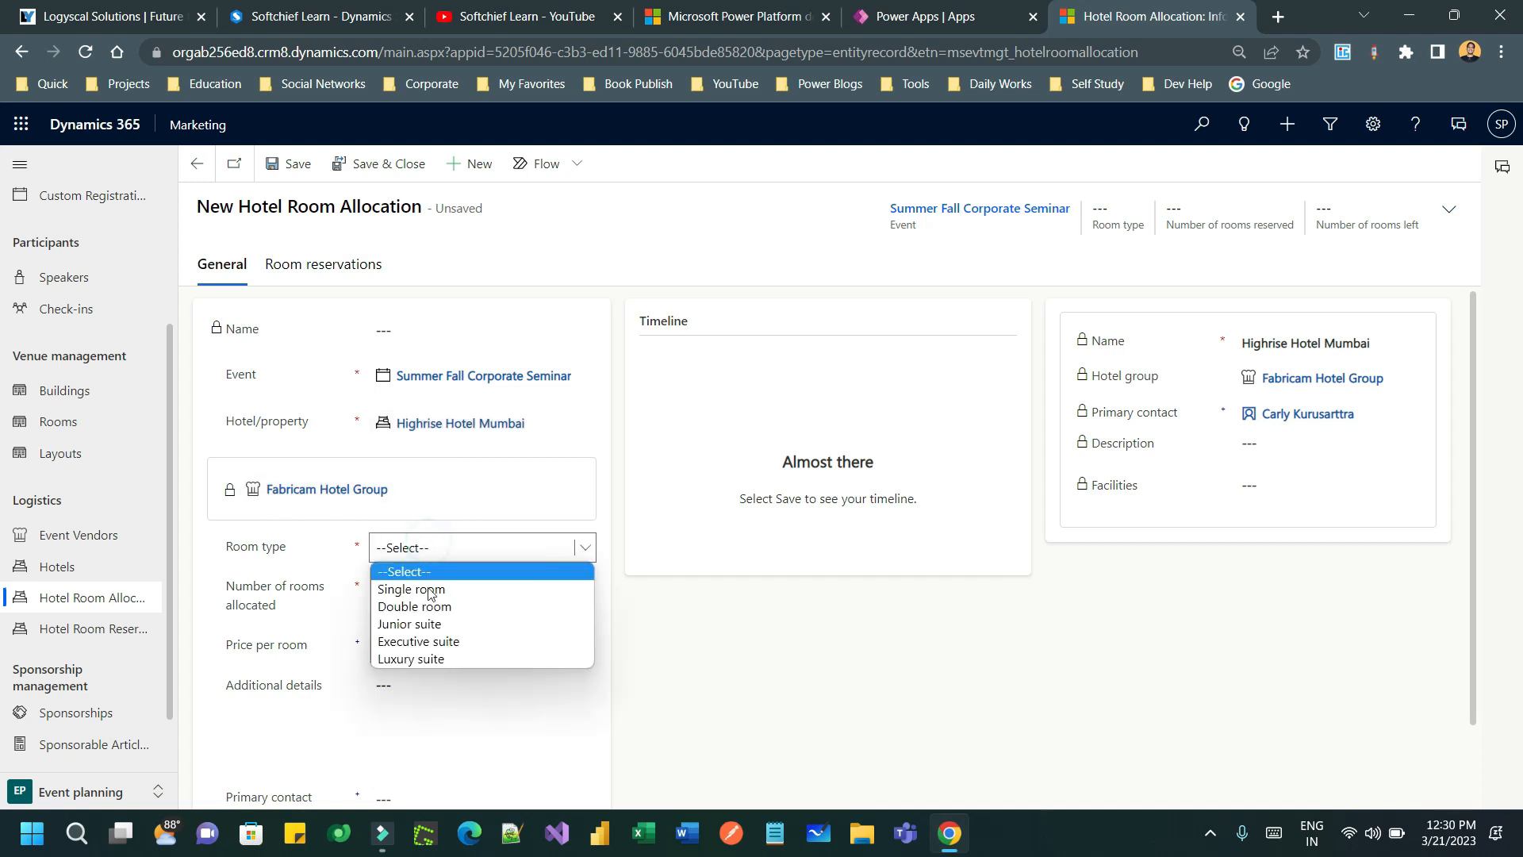
click(463, 660)
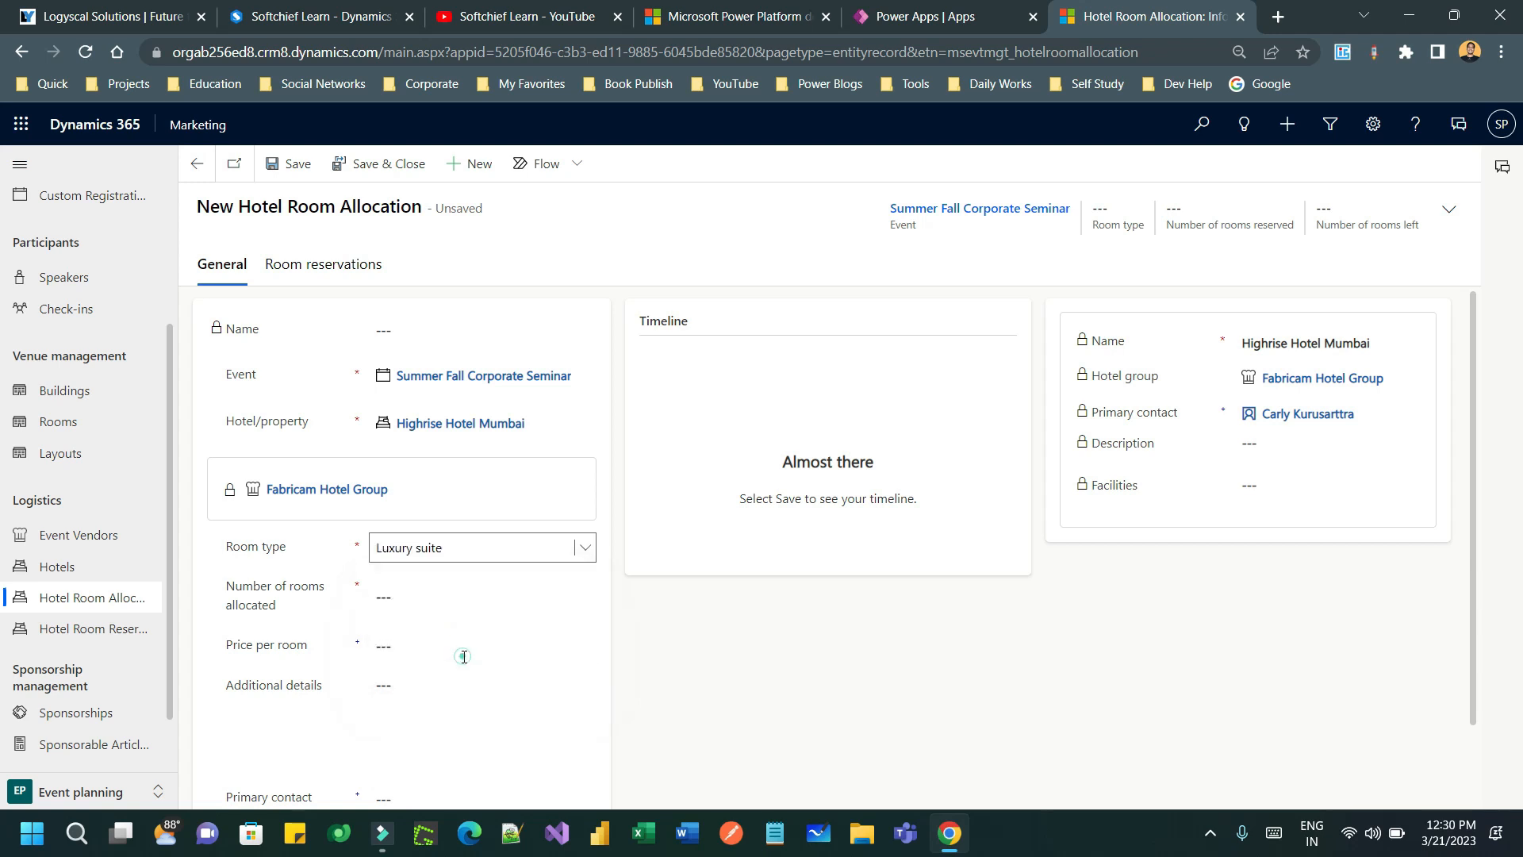
click(433, 602)
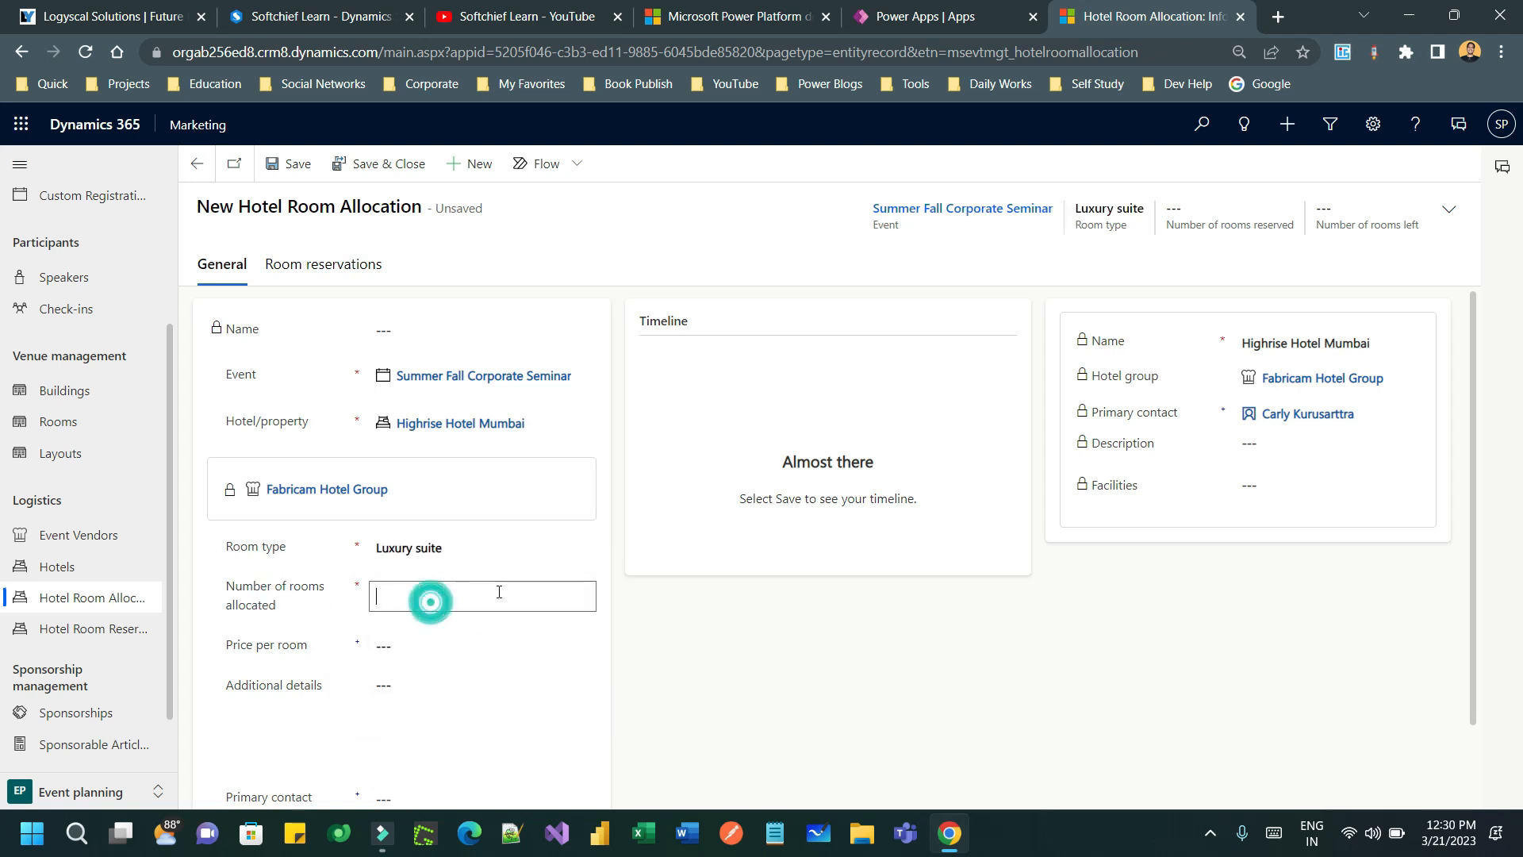
click(622, 638)
click(397, 645)
click(407, 596)
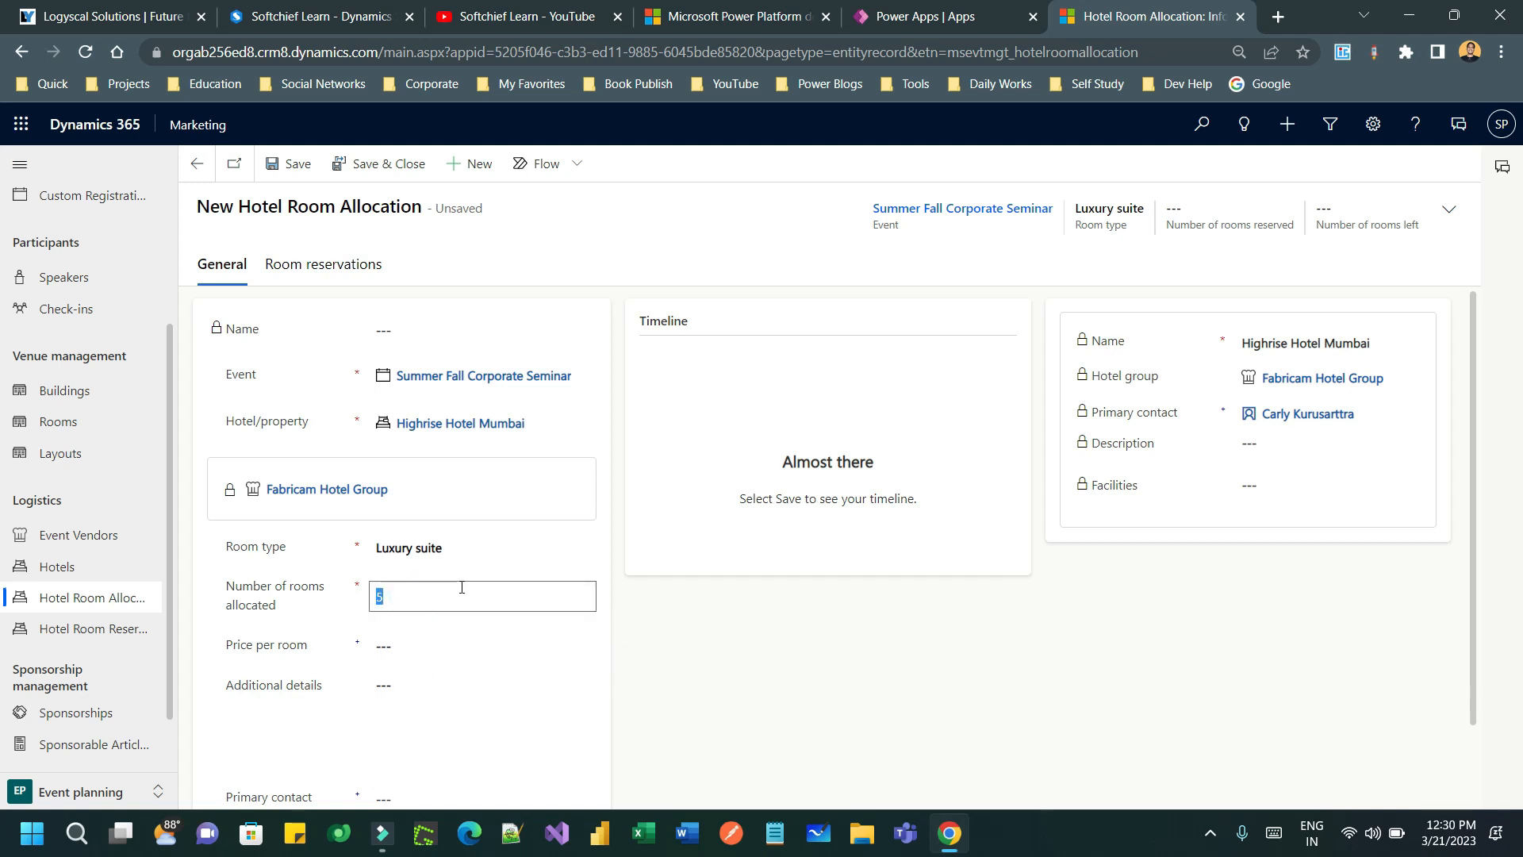
click(284, 601)
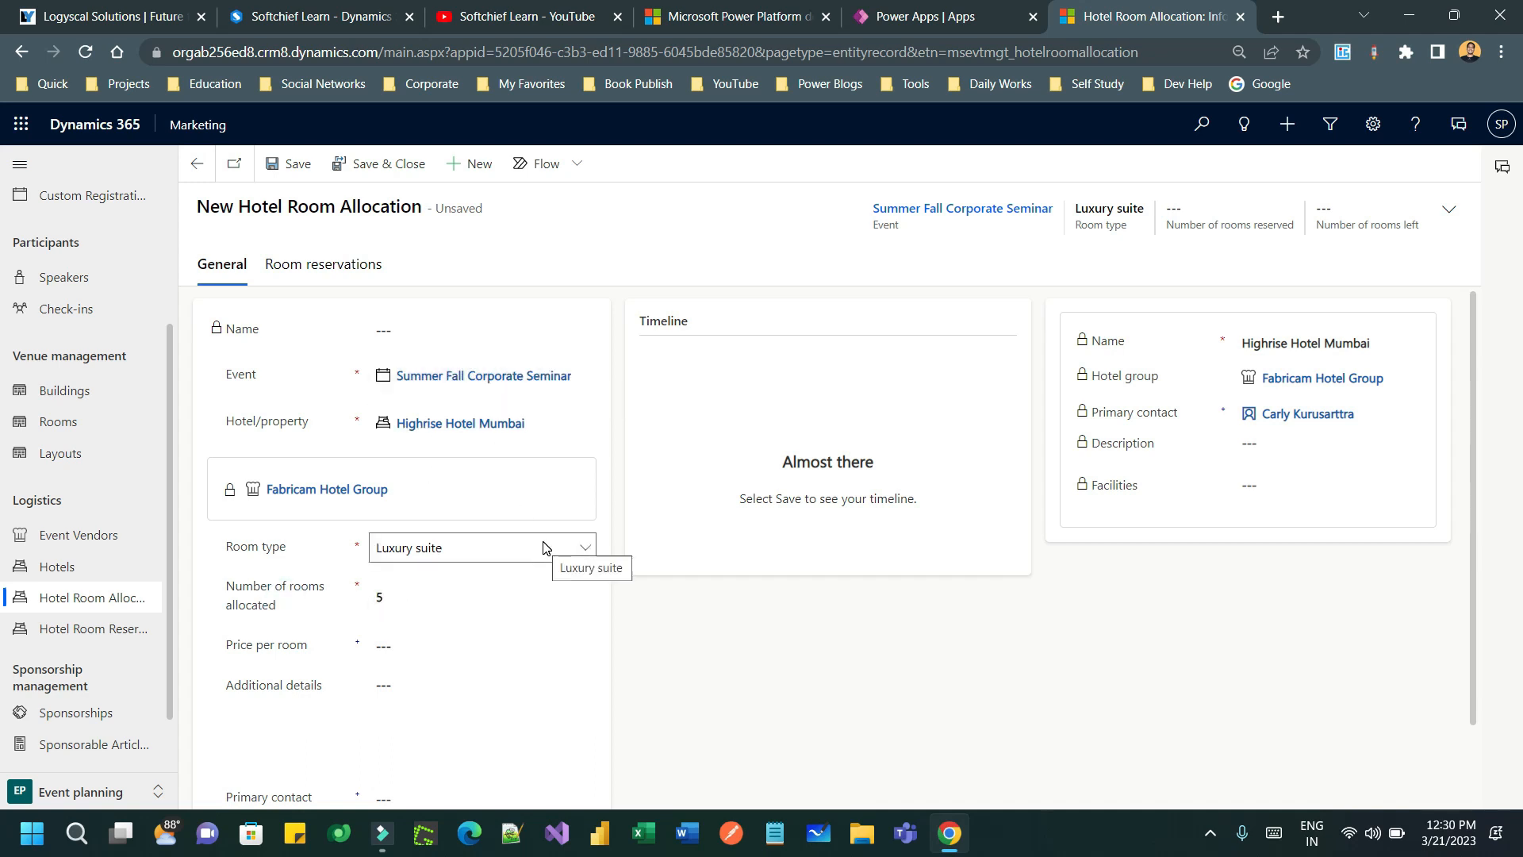
click(406, 643)
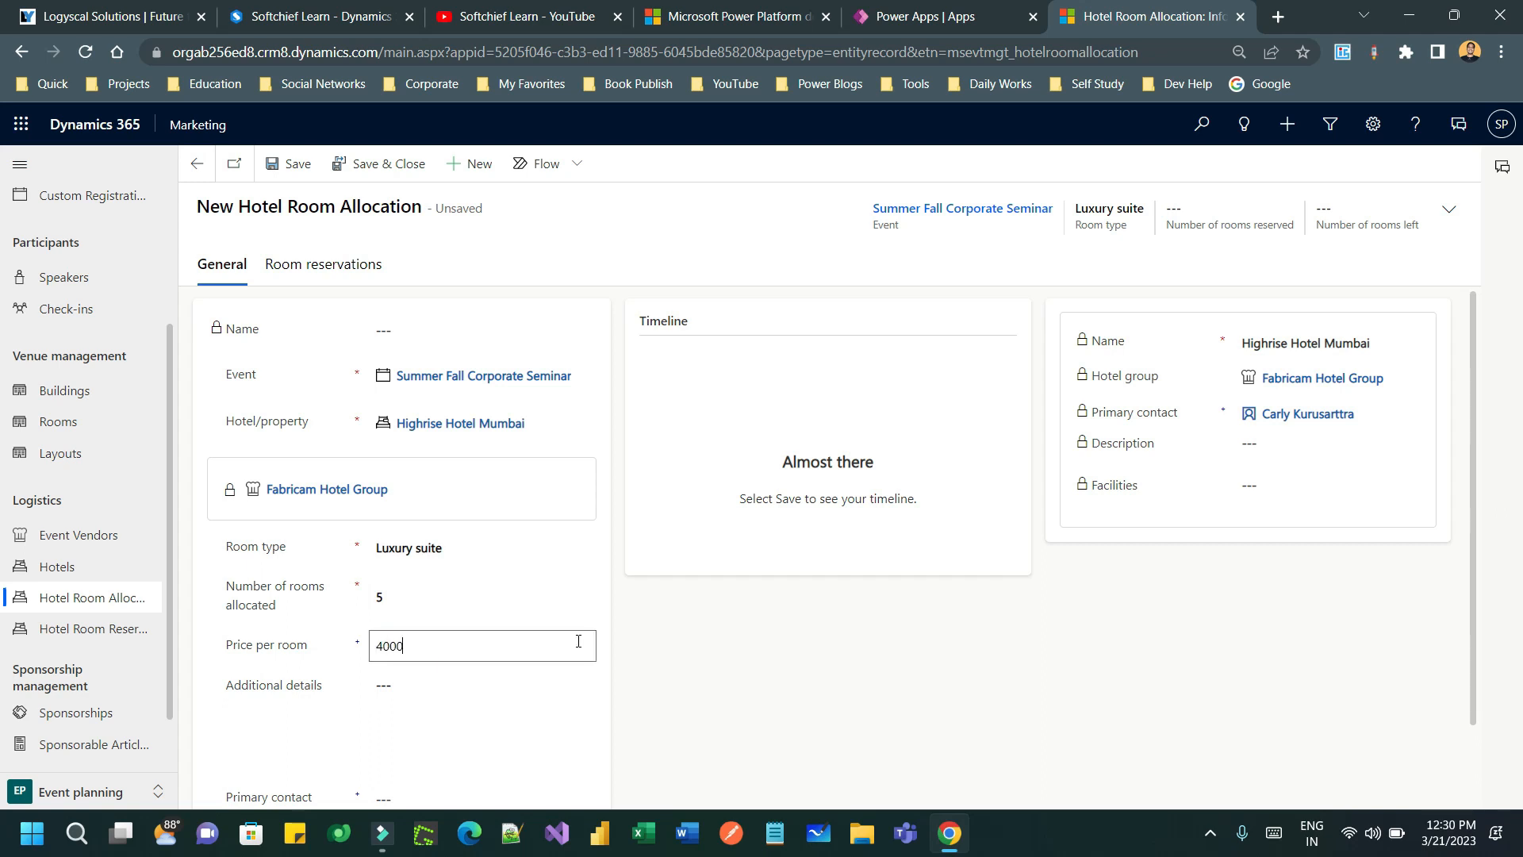
text(4000)
click(697, 656)
- Choose a primary contact, save the allocation, and view its room reservations
scroll(707, 650, down, 1)
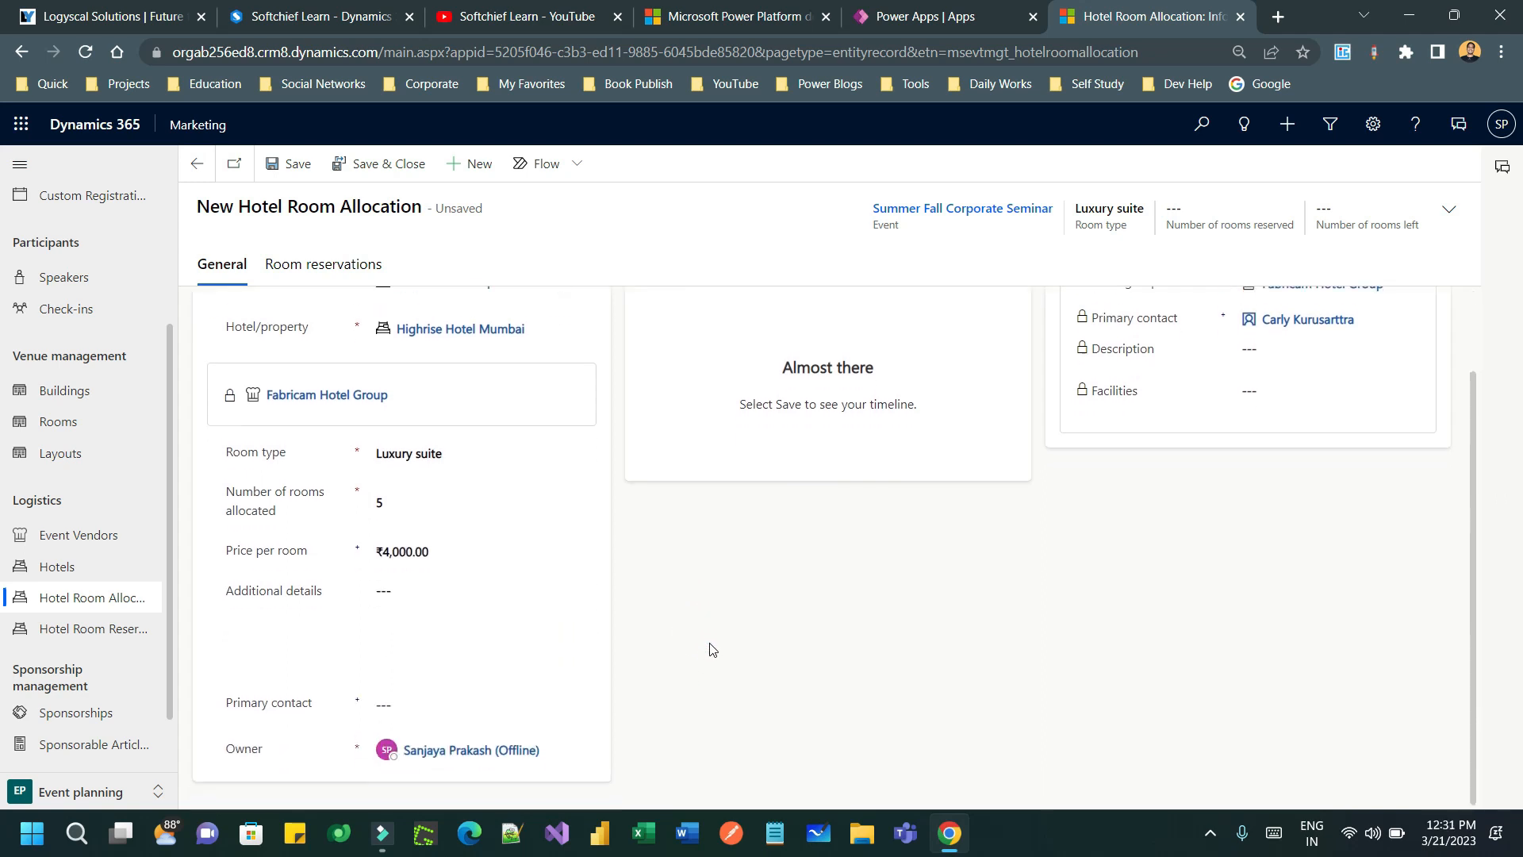
click(436, 706)
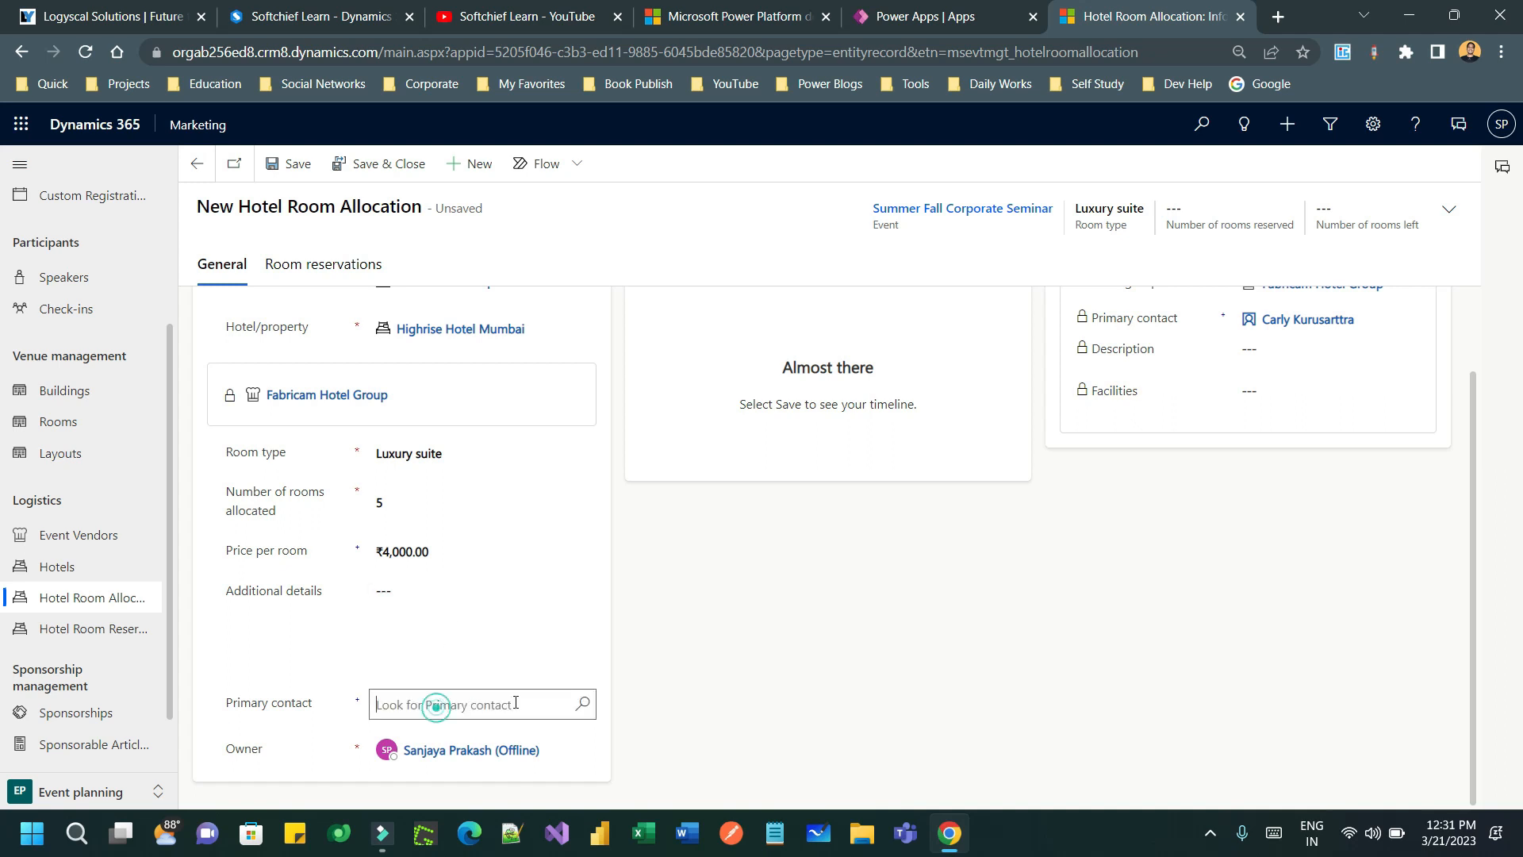
click(583, 704)
scroll(537, 588, down, 4)
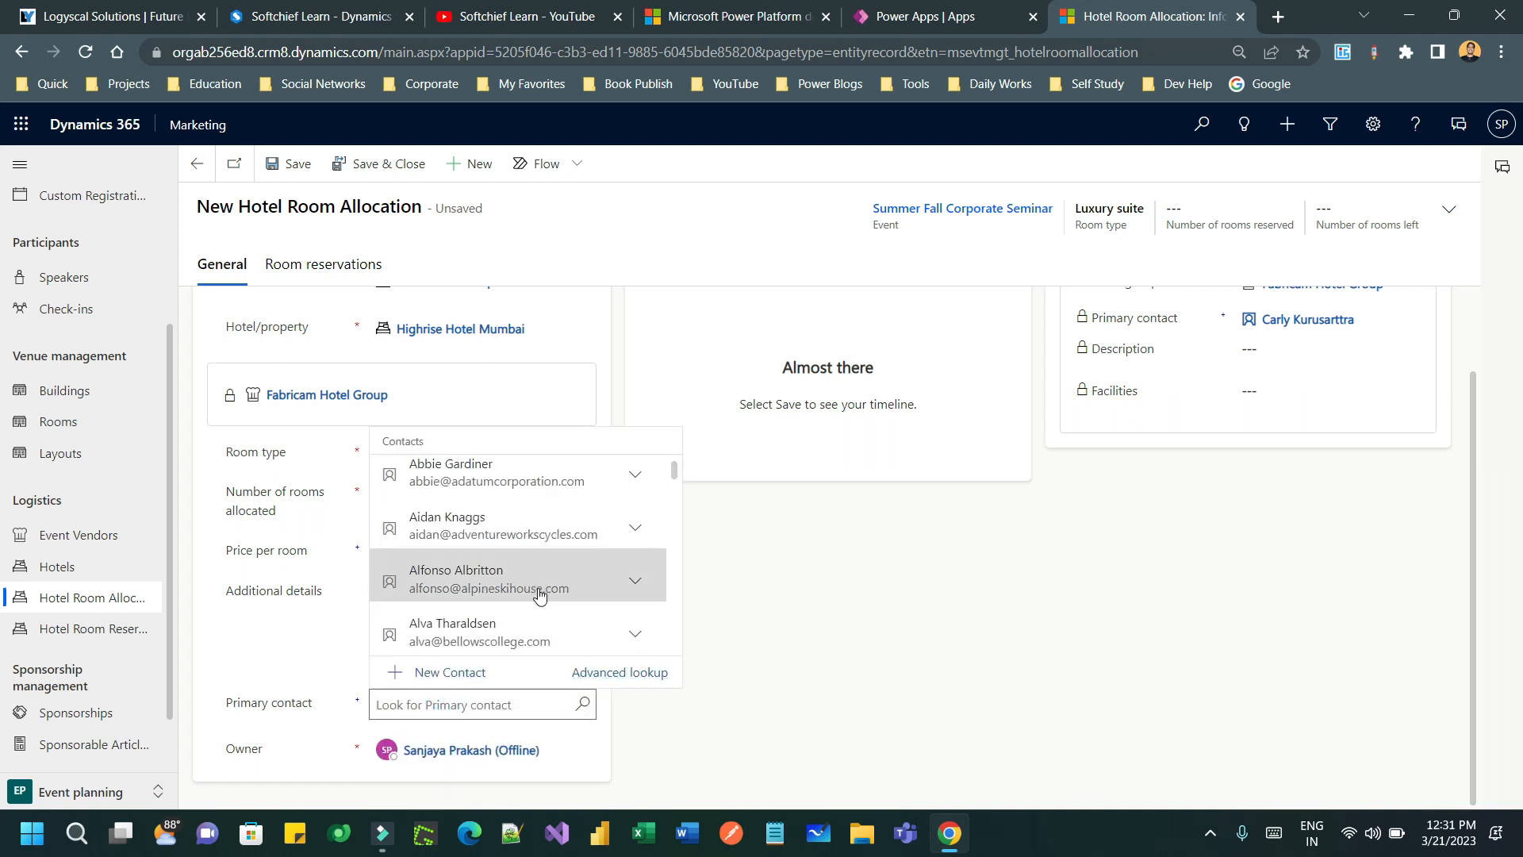
click(525, 572)
click(730, 600)
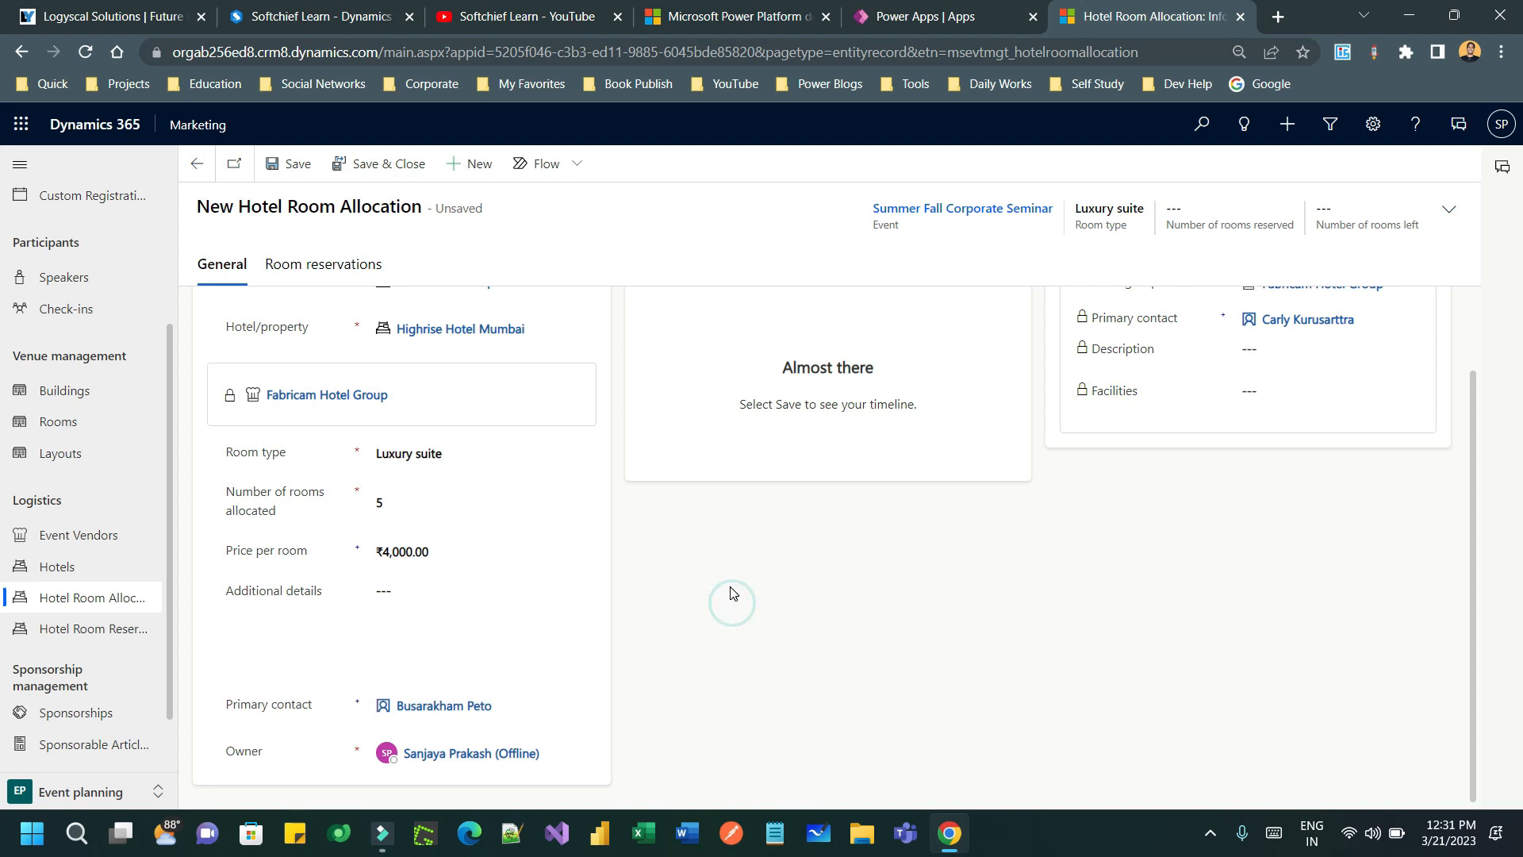
scroll(731, 596, up, 1)
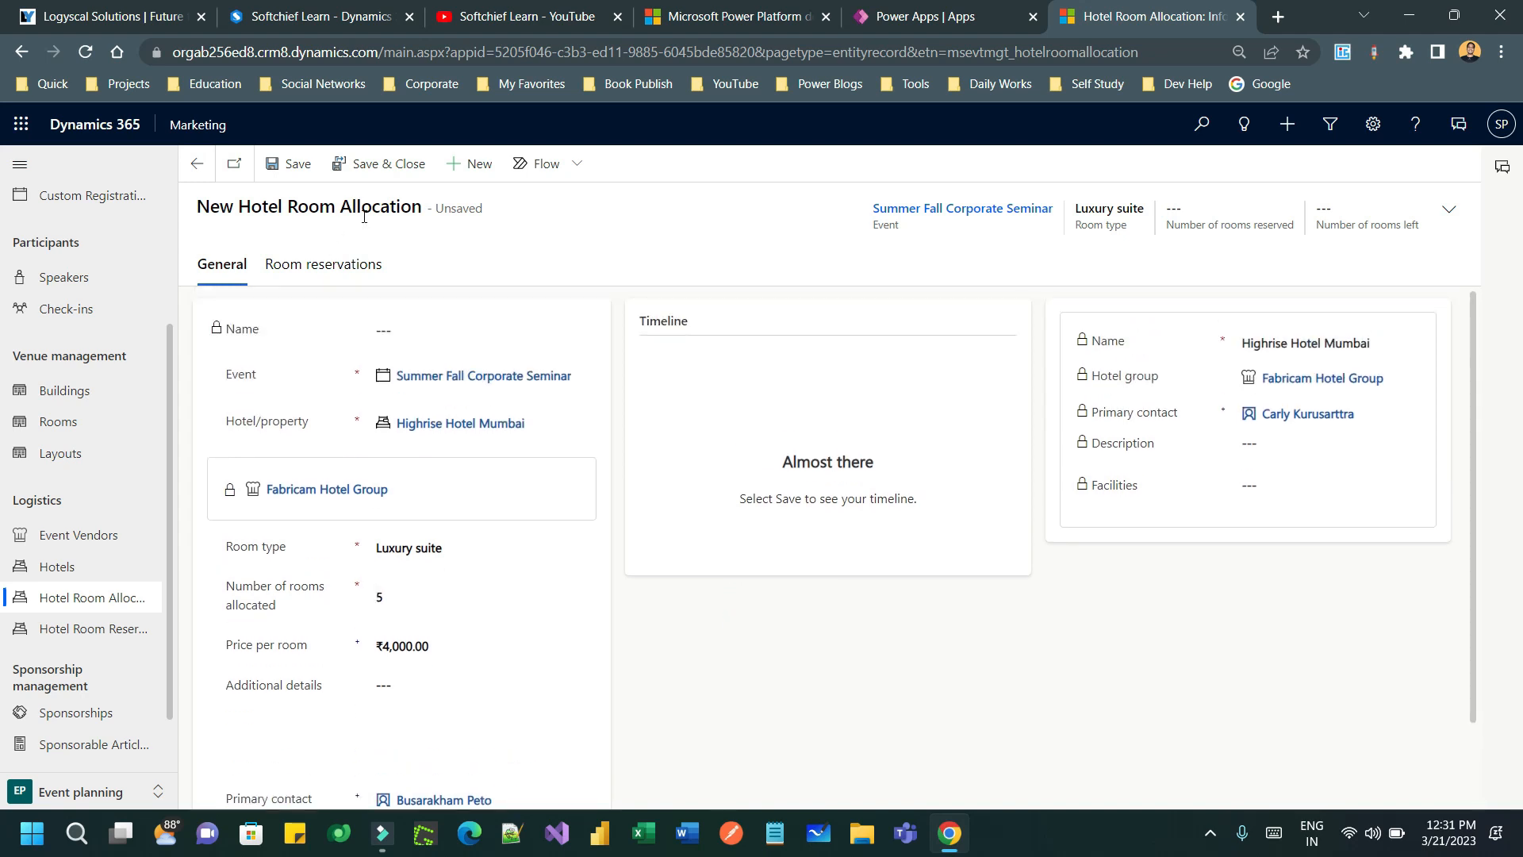
click(290, 163)
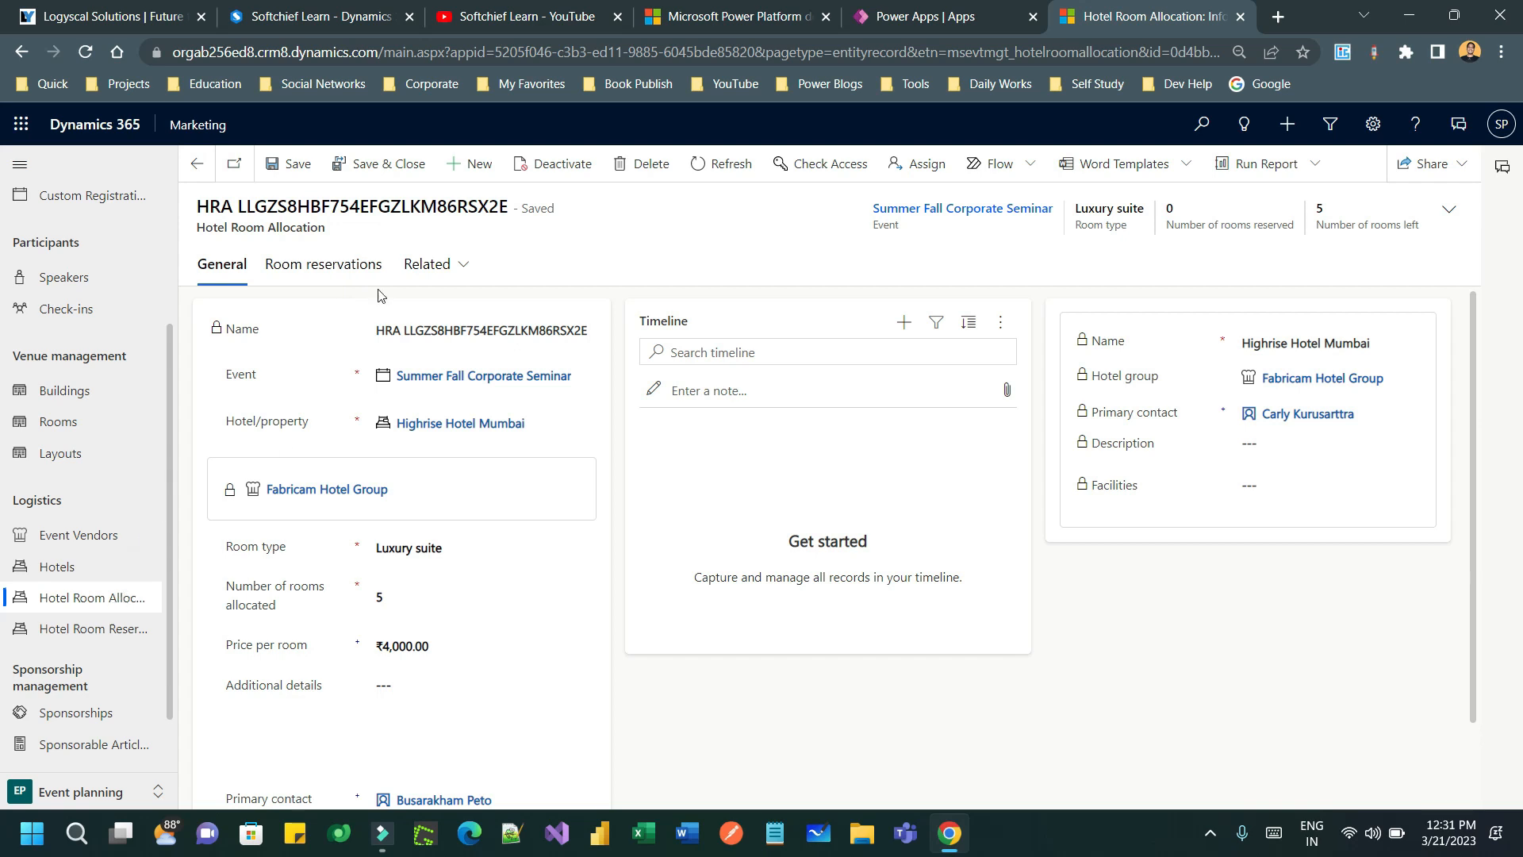
click(314, 272)
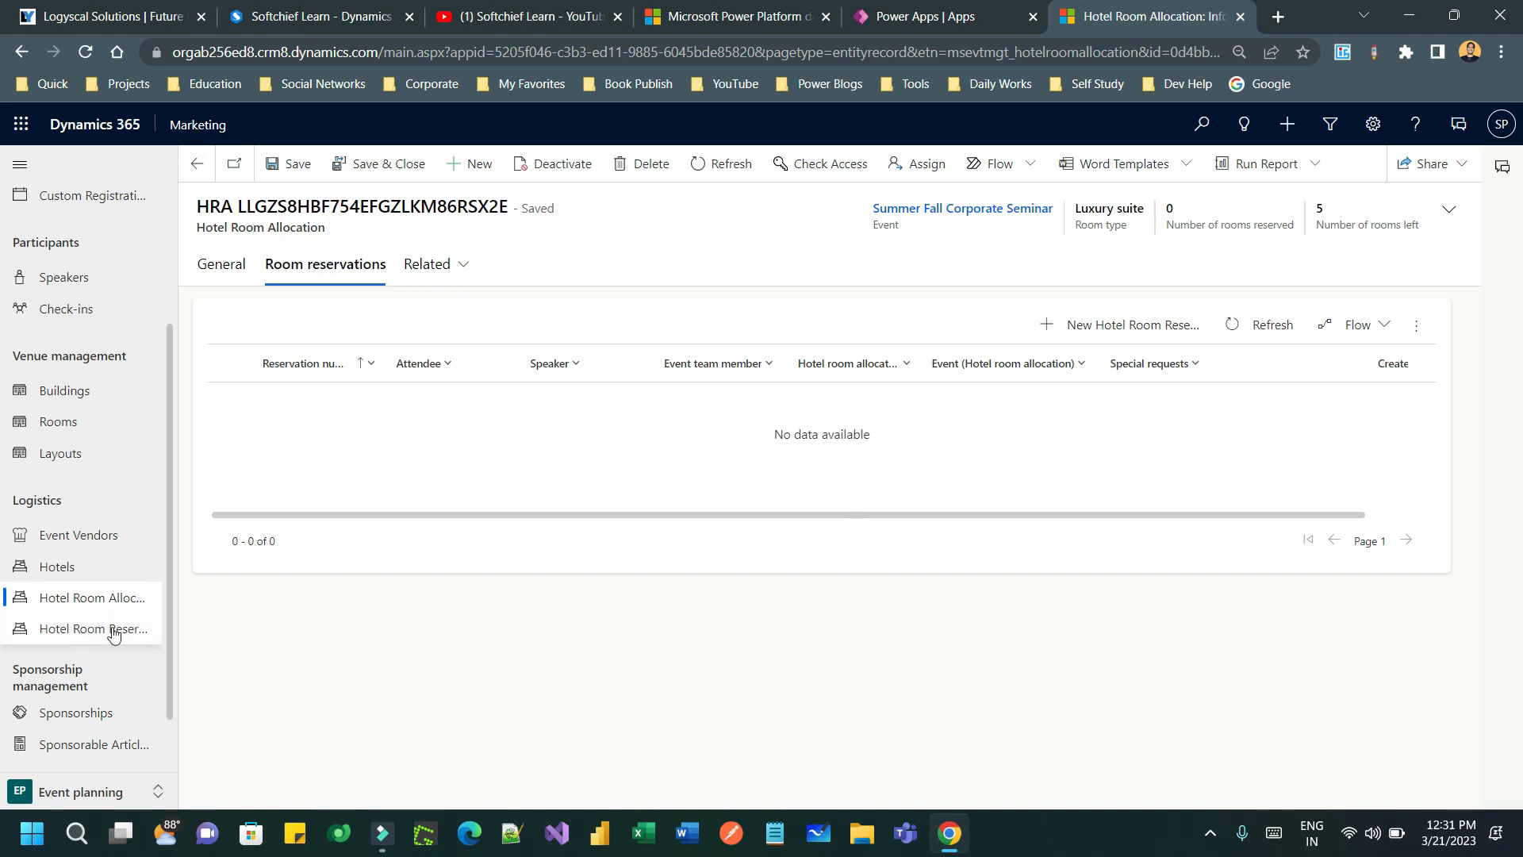
- Sort speakers newest first and open the Key note speaker's hotel room reservations
click(74, 282)
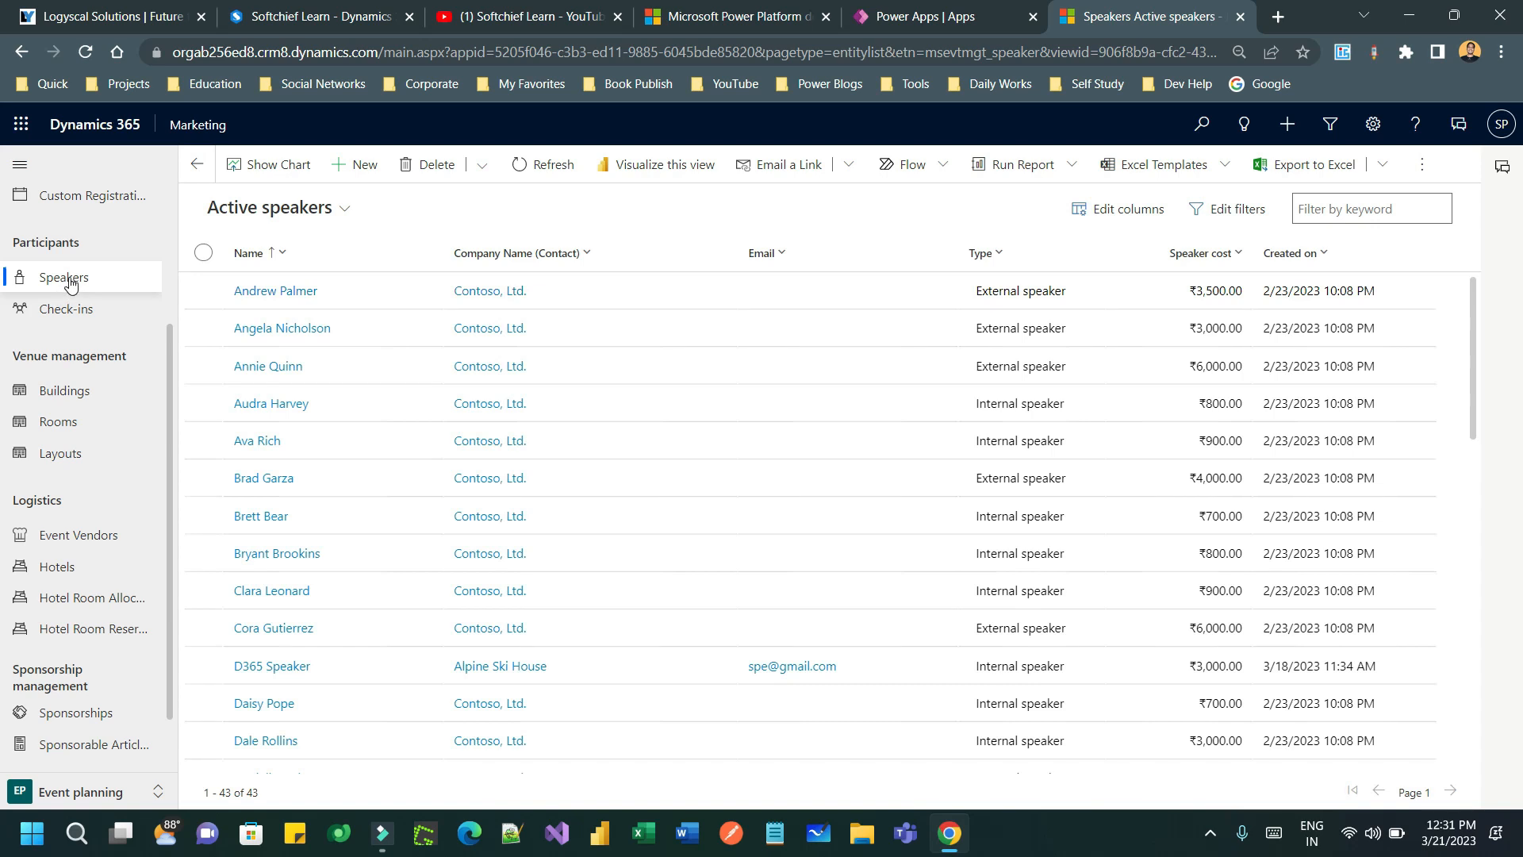
click(1284, 254)
click(1319, 314)
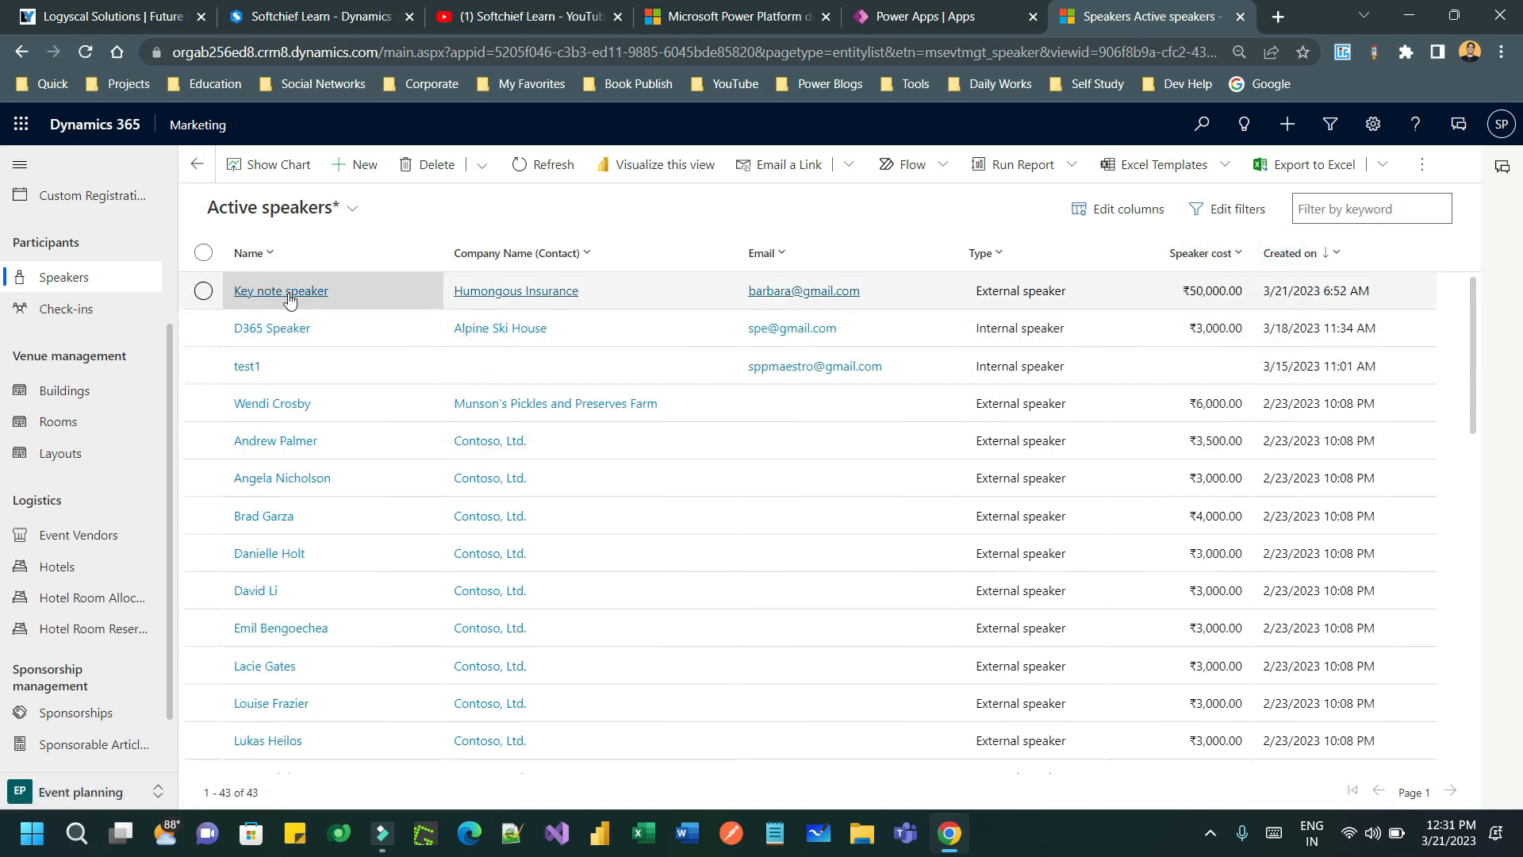
click(301, 294)
click(527, 265)
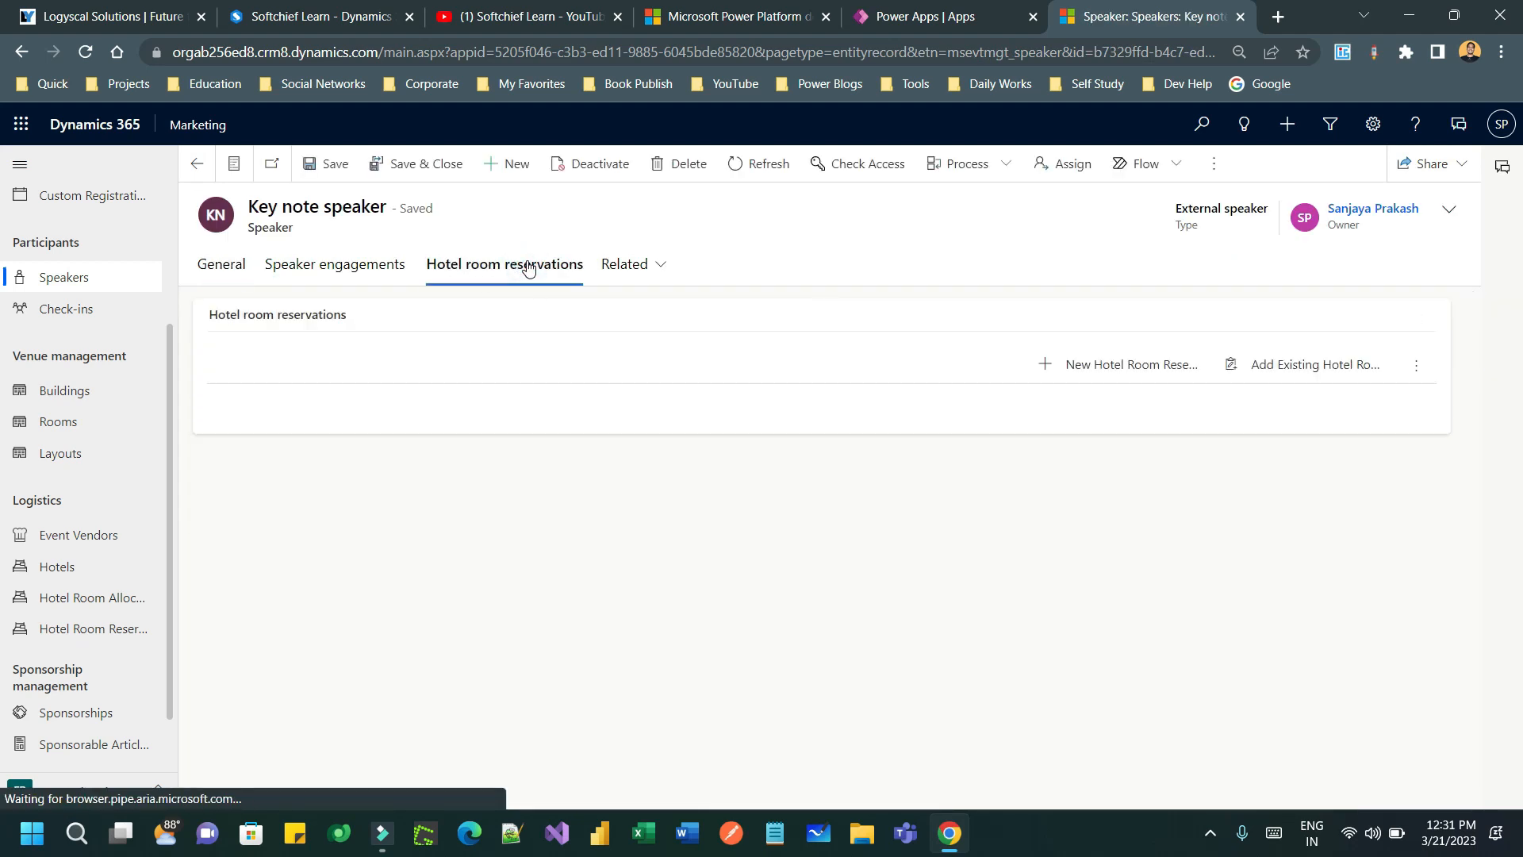
- Start a hotel room reservation and inspect the newest allocation's number of rooms
click(1128, 363)
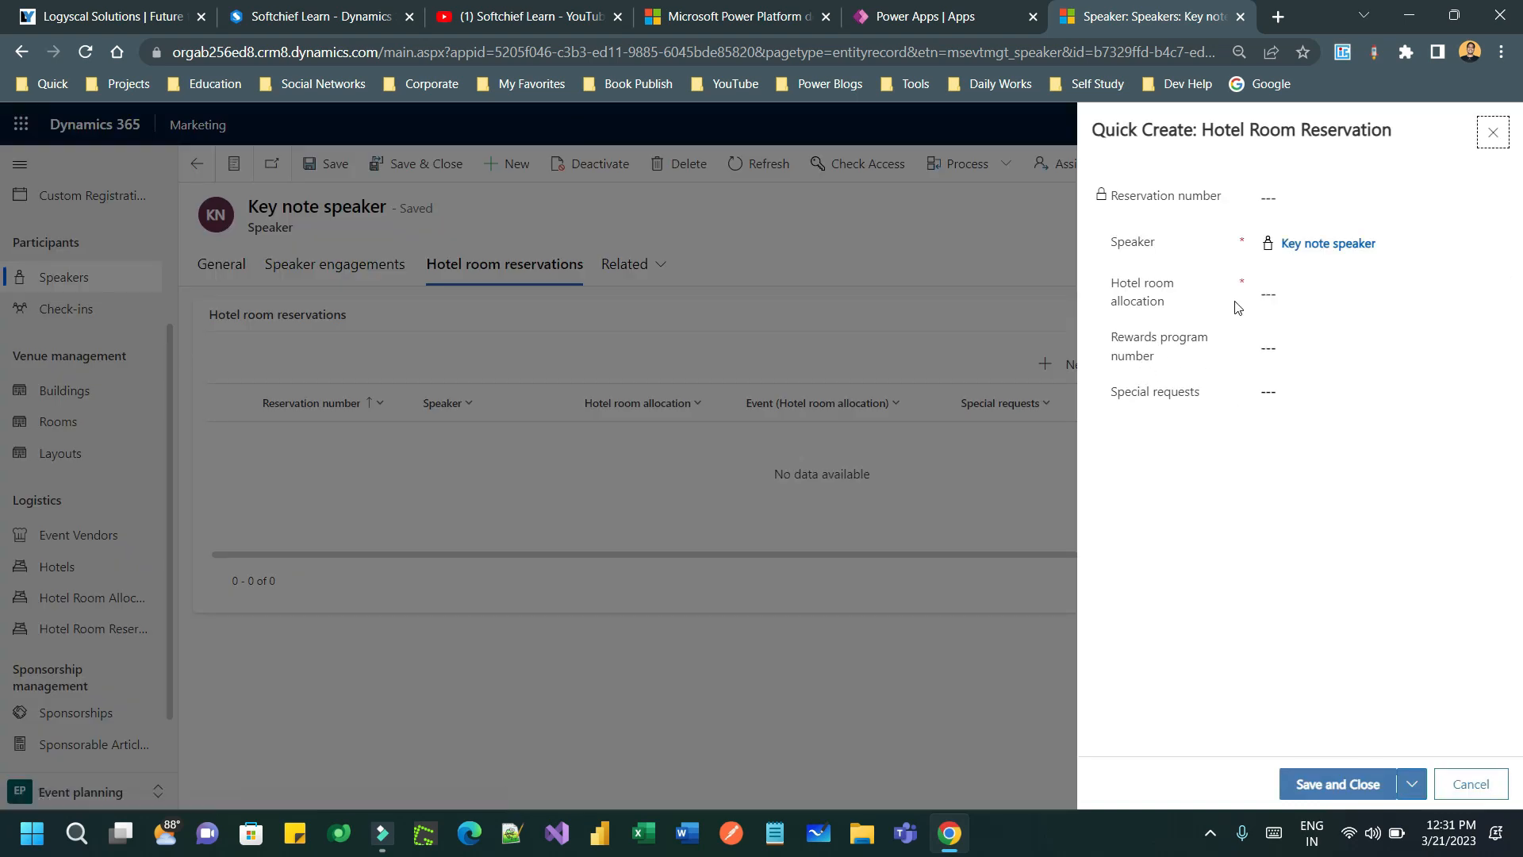
click(1347, 294)
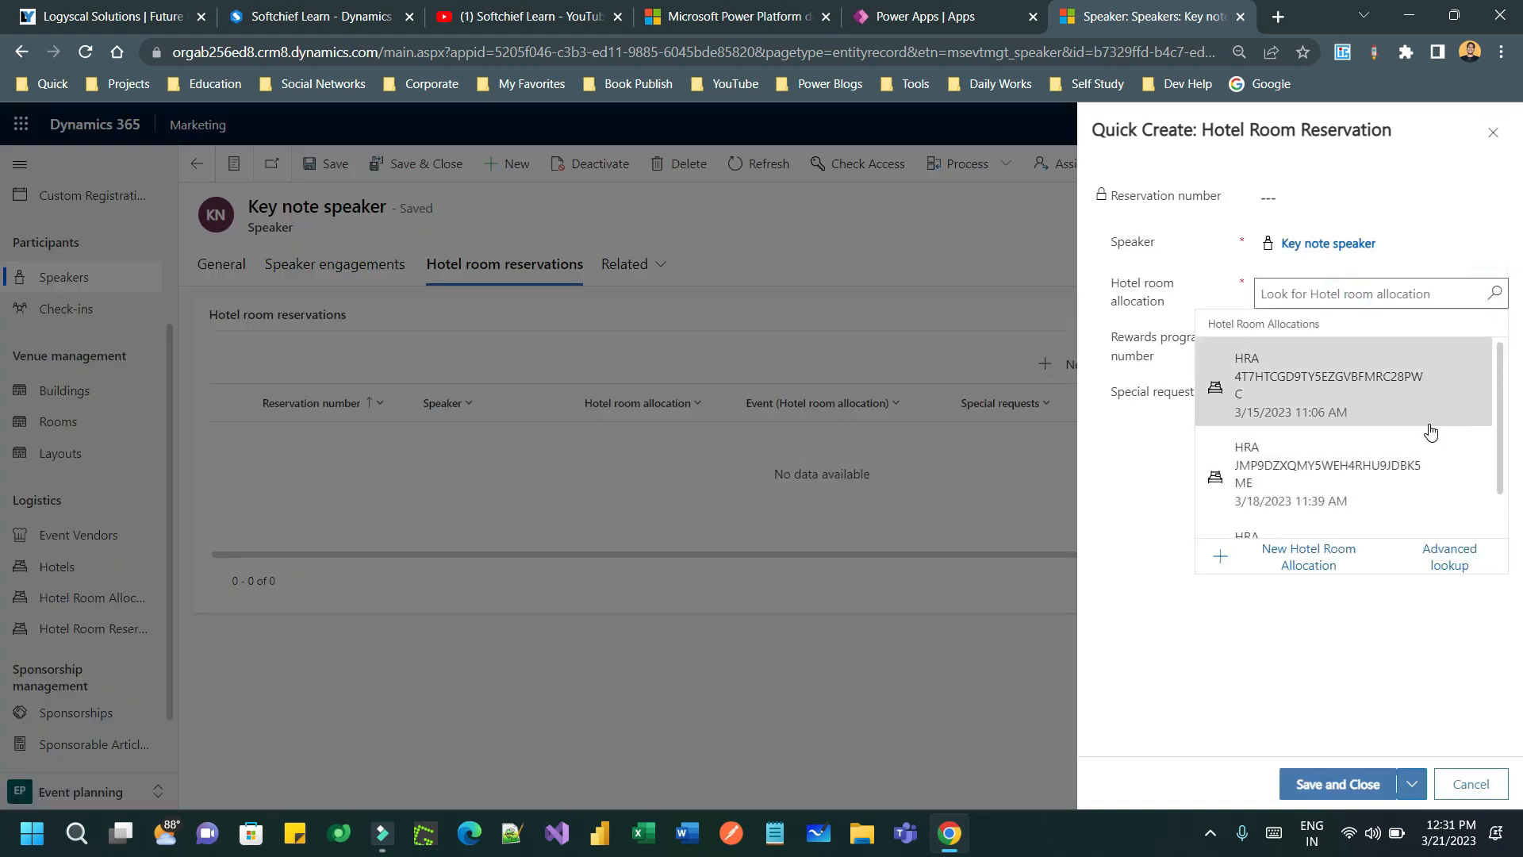
scroll(1430, 420, down, 1)
scroll(1430, 421, up, 1)
scroll(1347, 401, down, 1)
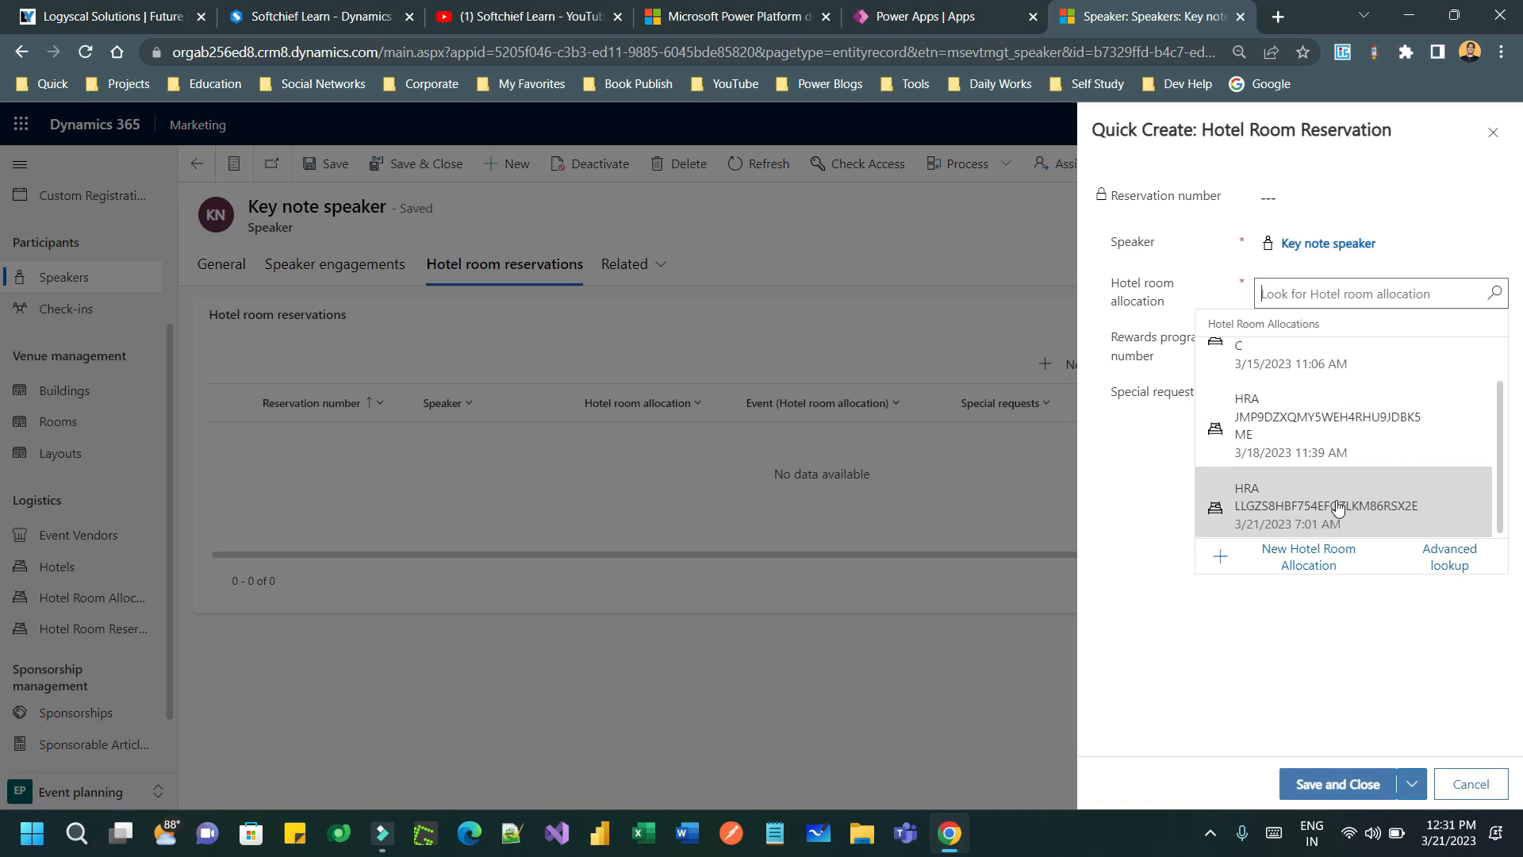
click(1371, 510)
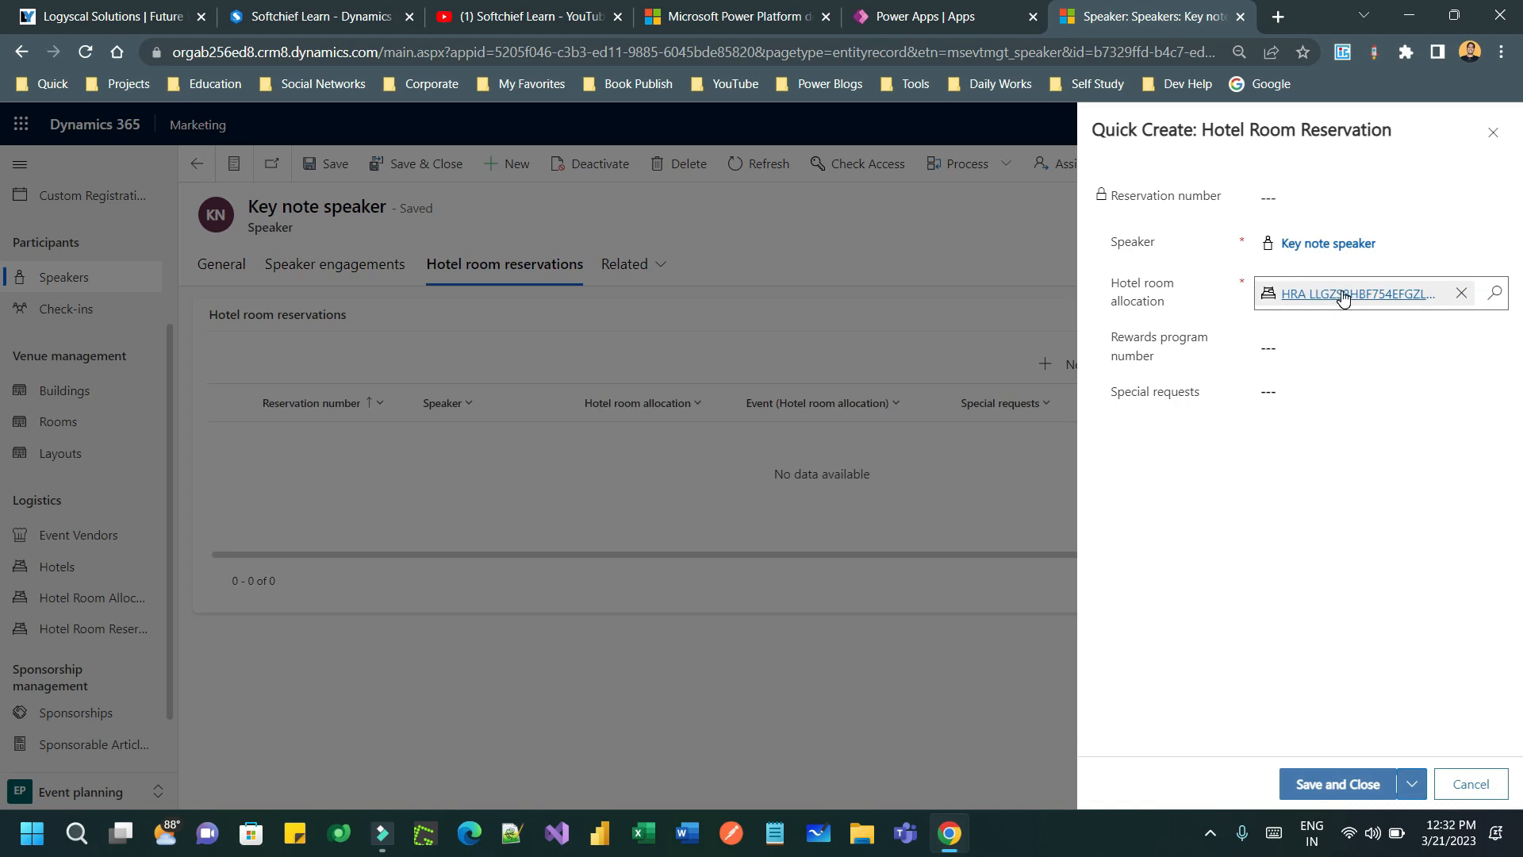
click(1343, 295)
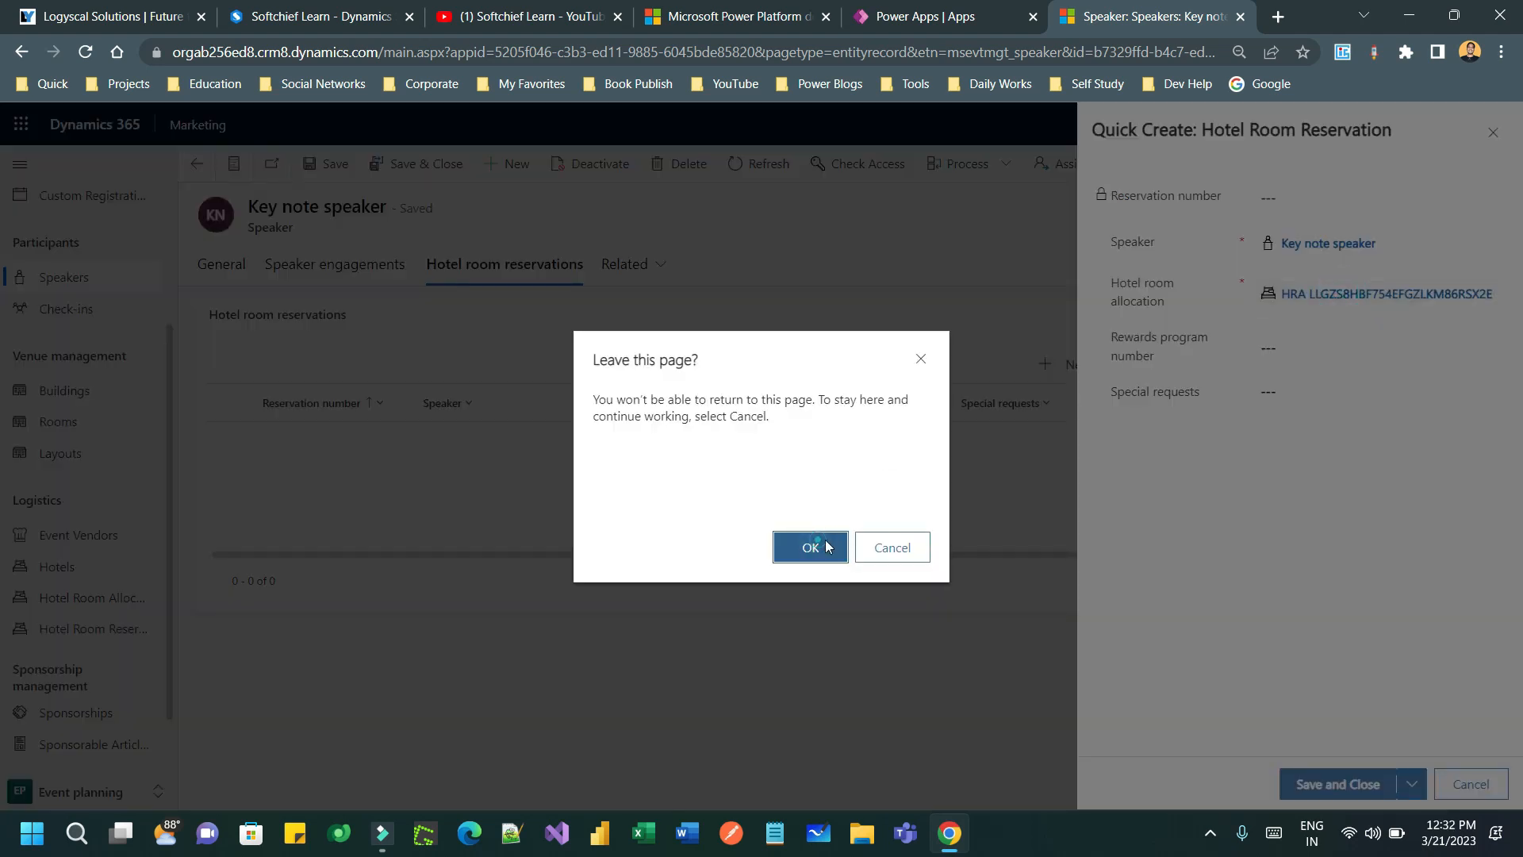
click(826, 547)
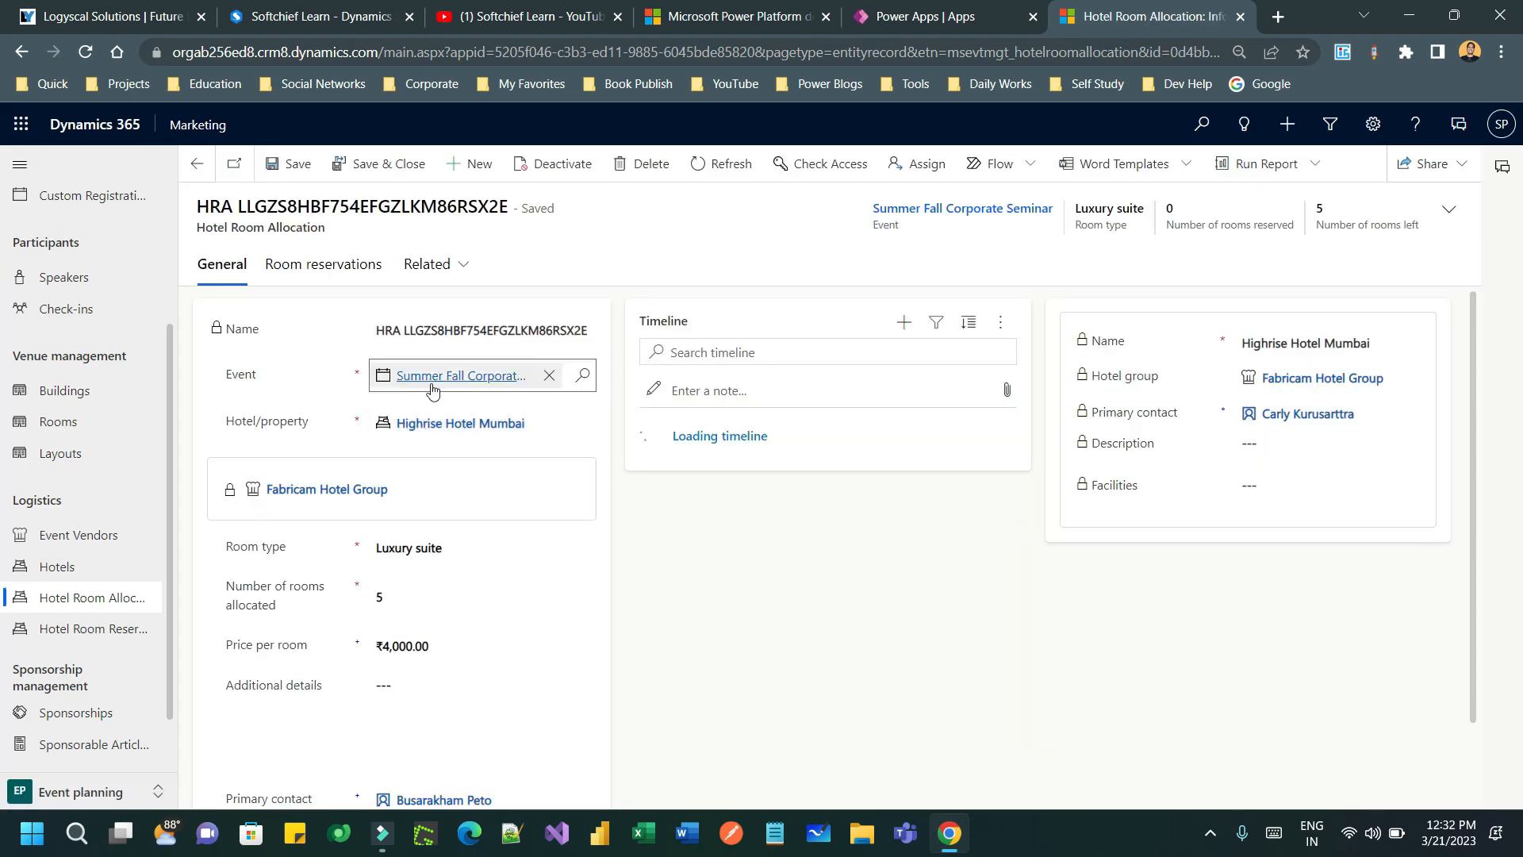
click(403, 597)
click(22, 52)
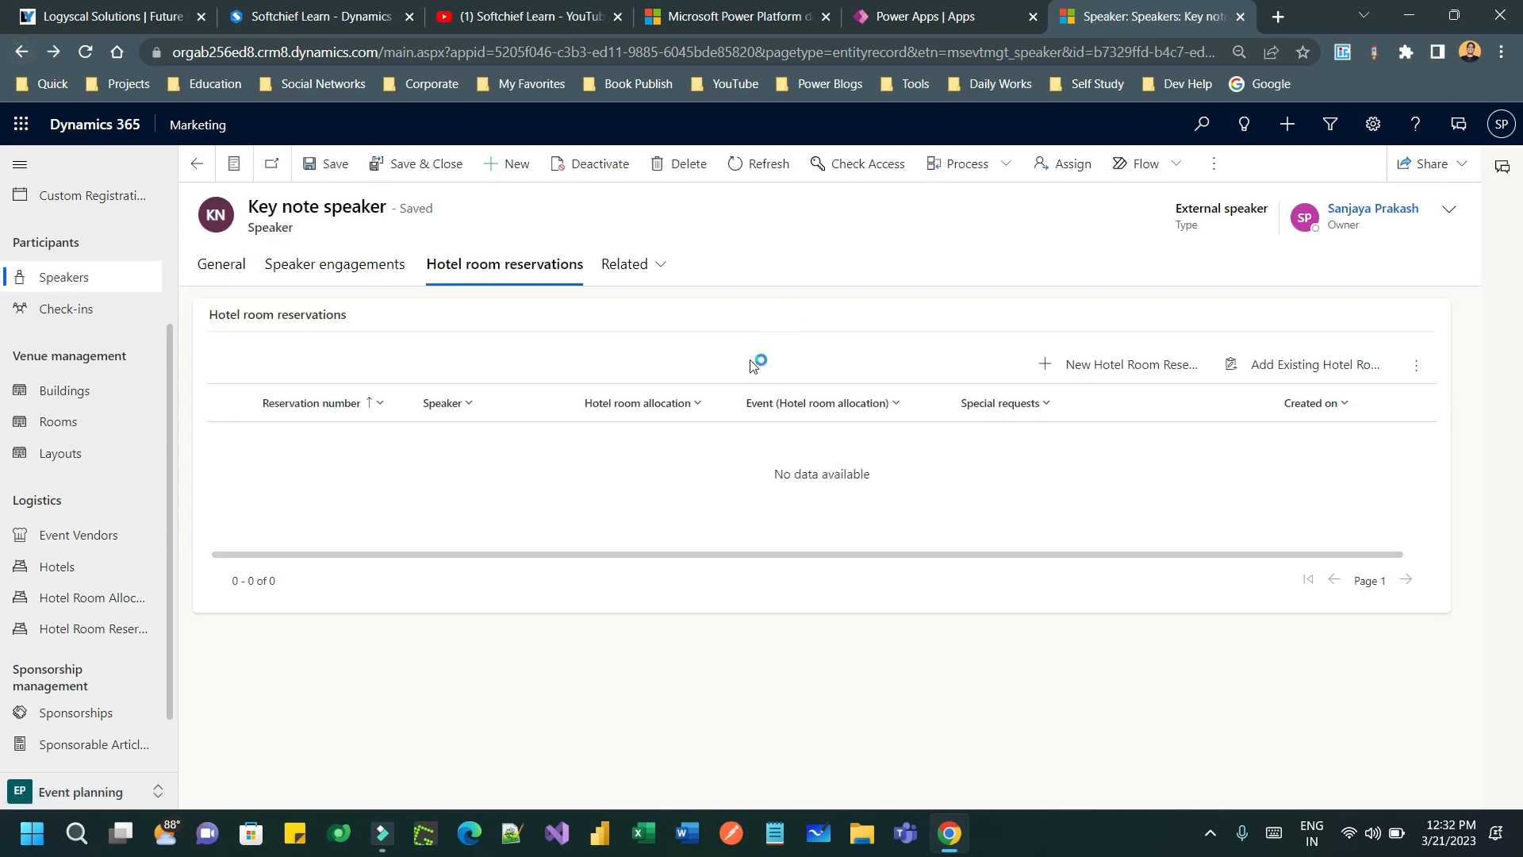
- Save the Key note speaker's reservation using allocation HRA LLGZS8HBF754EFGZLKM86RSX2E
click(1142, 364)
click(1326, 293)
click(1492, 294)
scroll(1271, 522, down, 1)
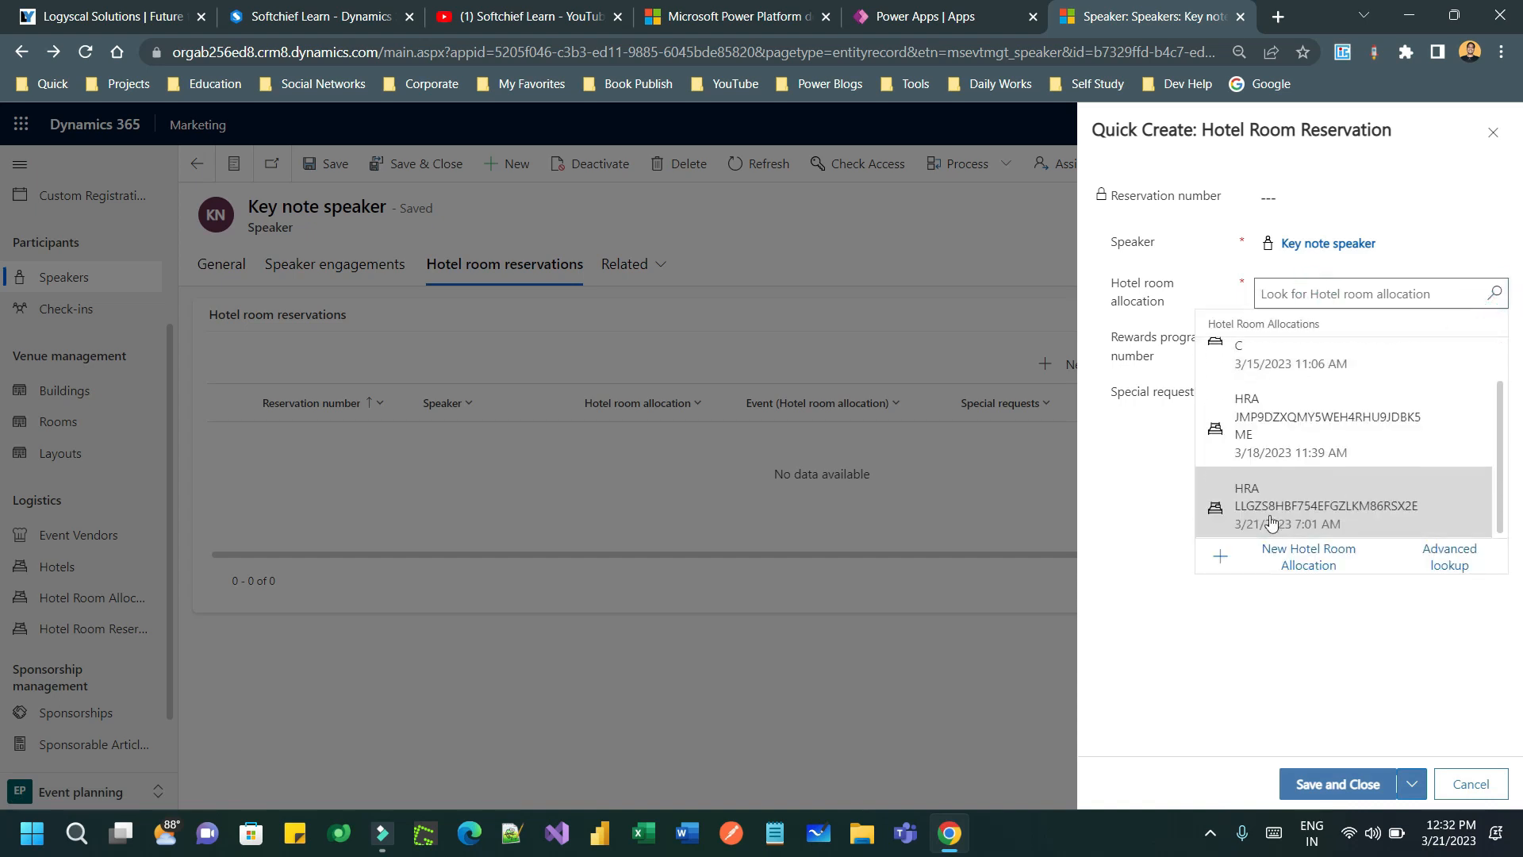
click(1325, 514)
click(1321, 347)
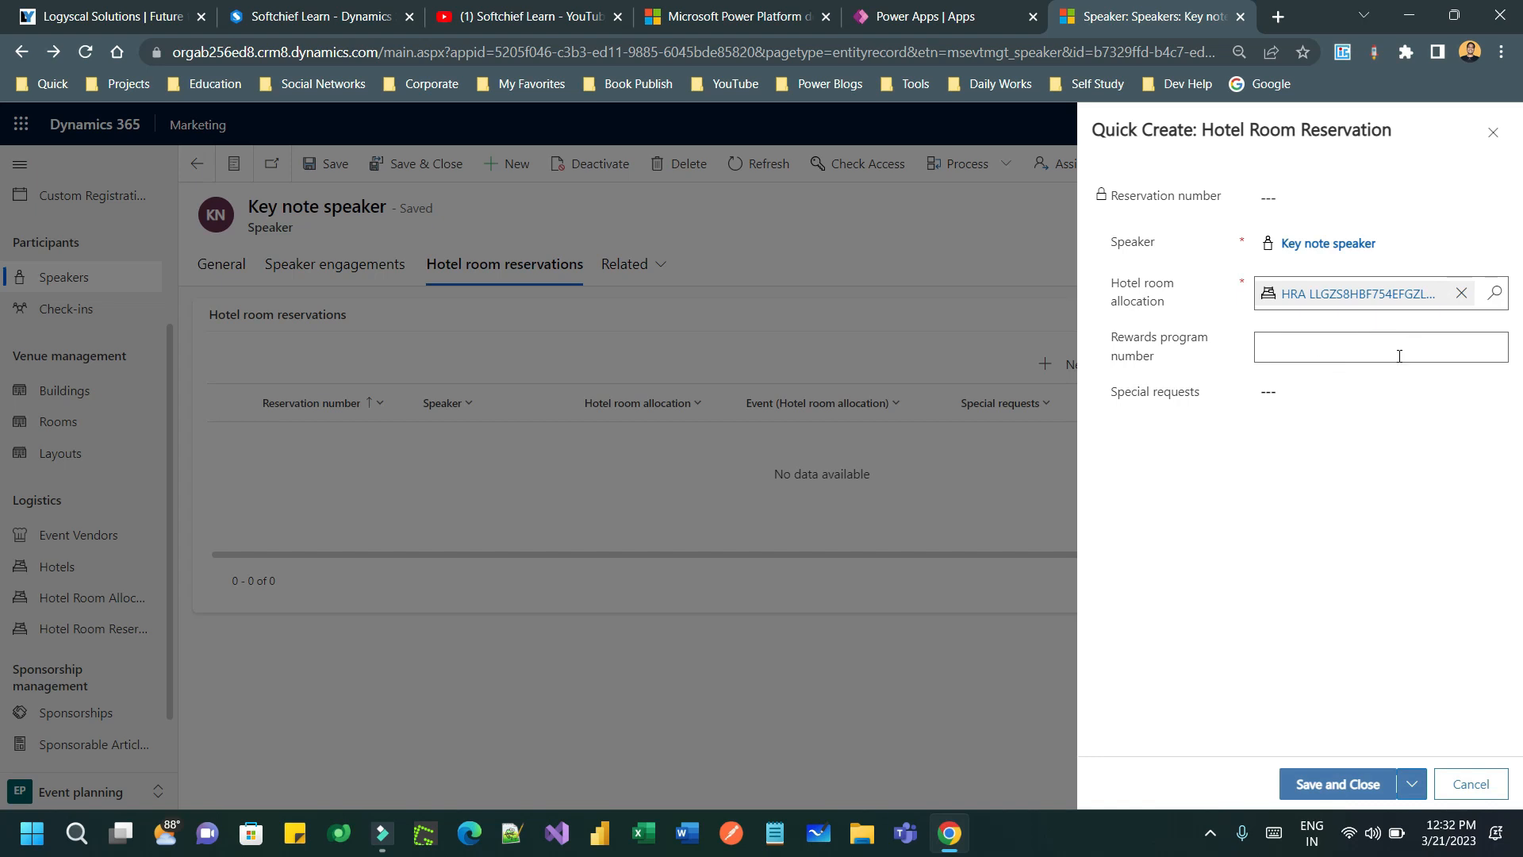
click(1291, 394)
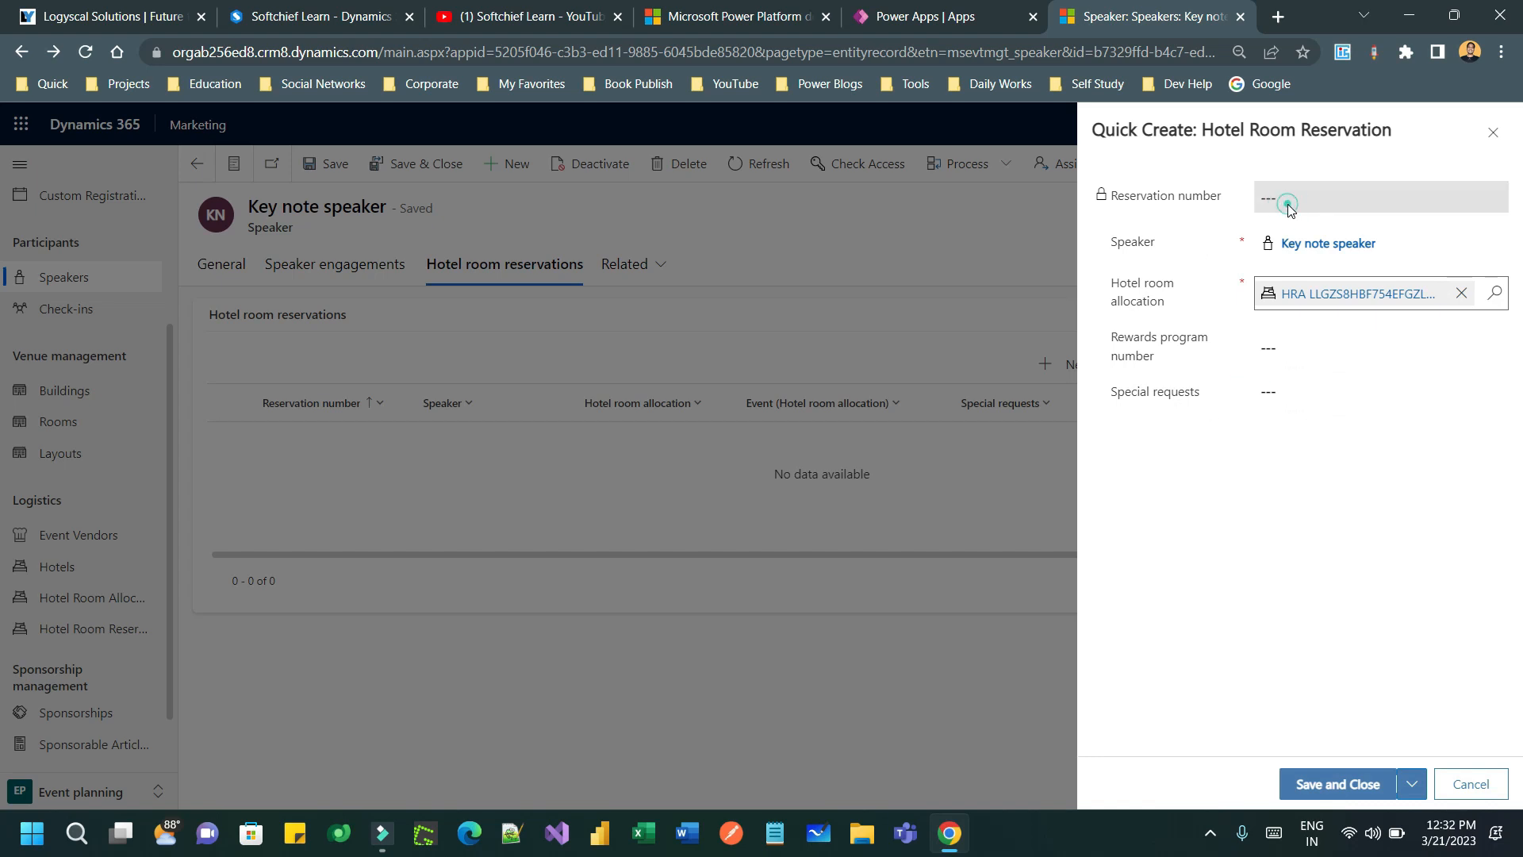
click(1359, 783)
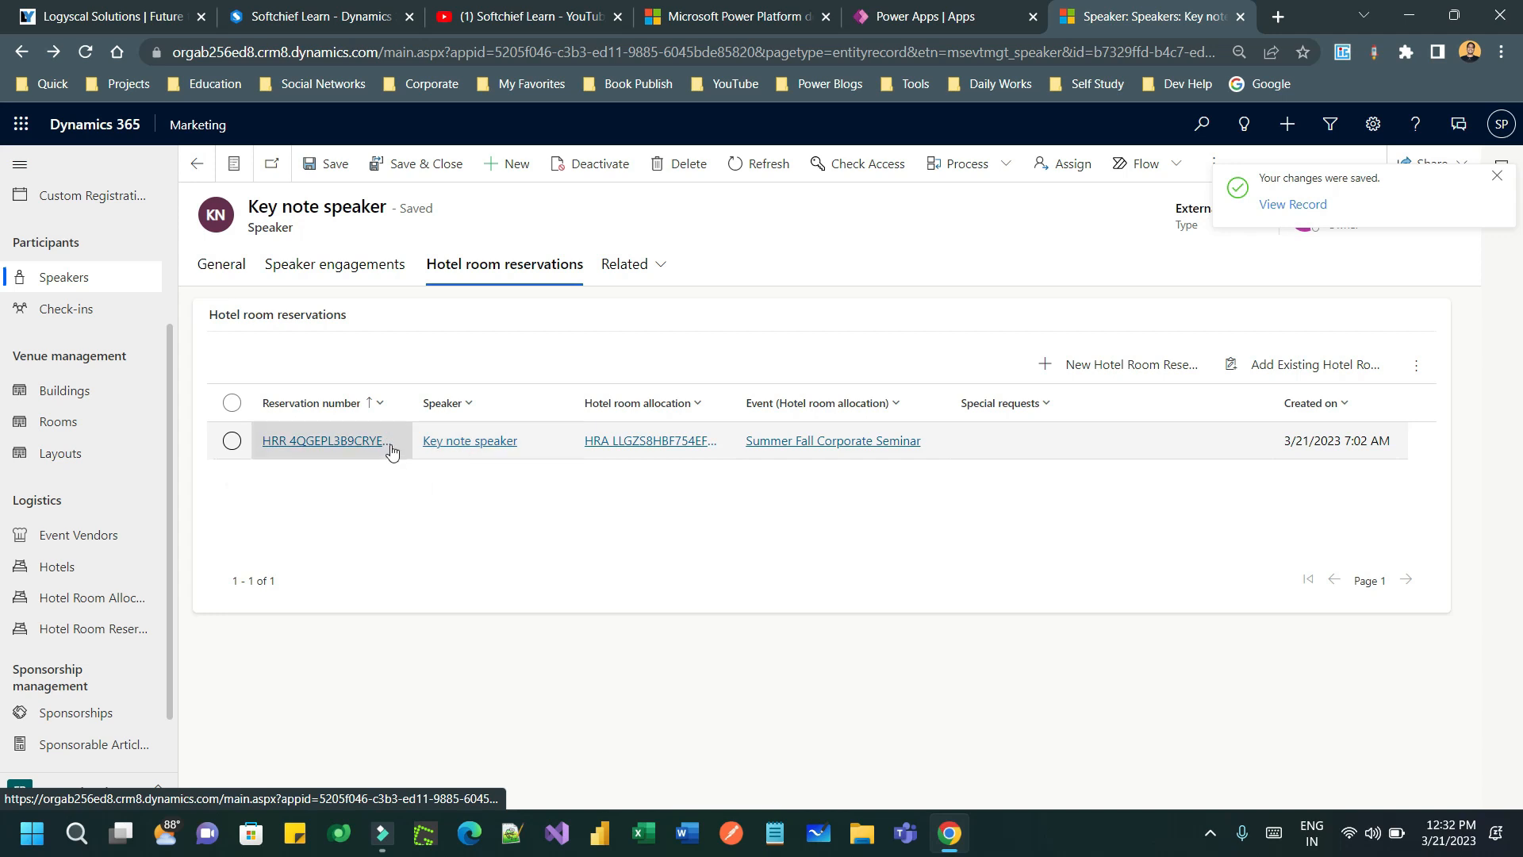
- Open the new reservation's linked Luxury suite allocation and show its header details
click(354, 444)
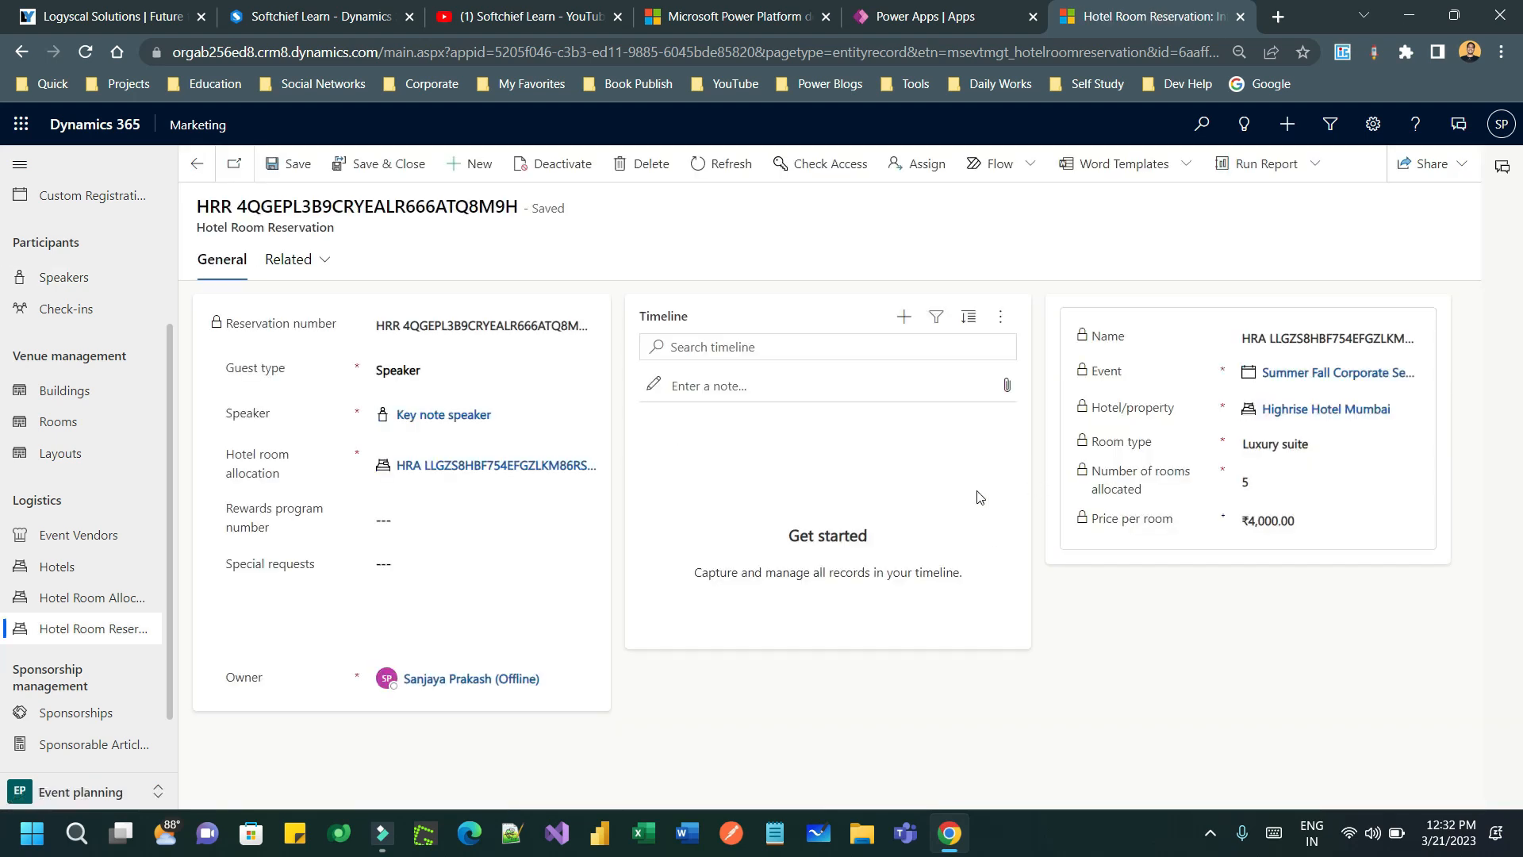
click(474, 465)
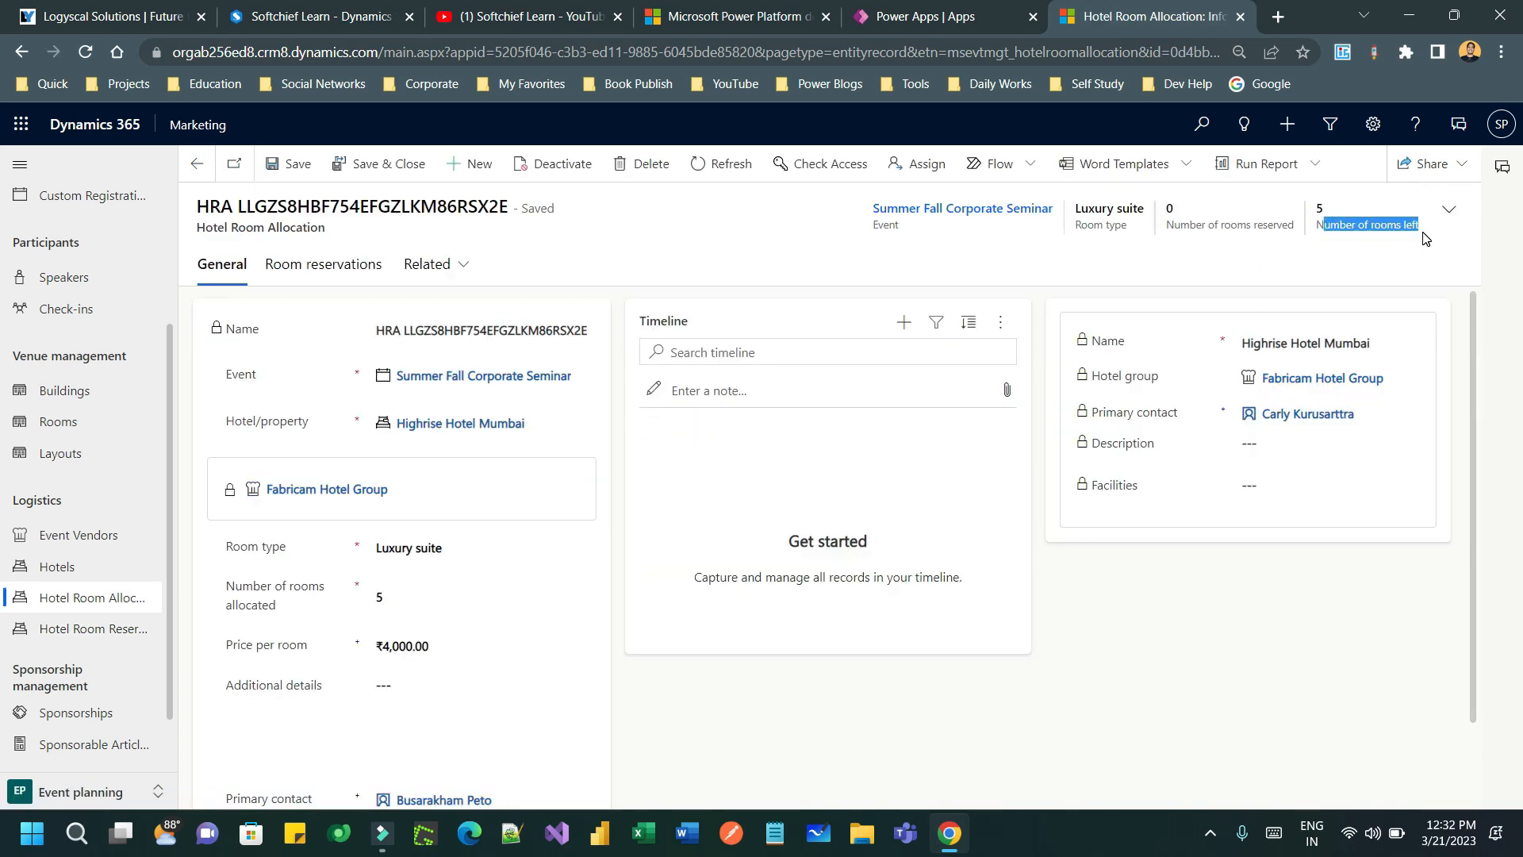
click(1439, 213)
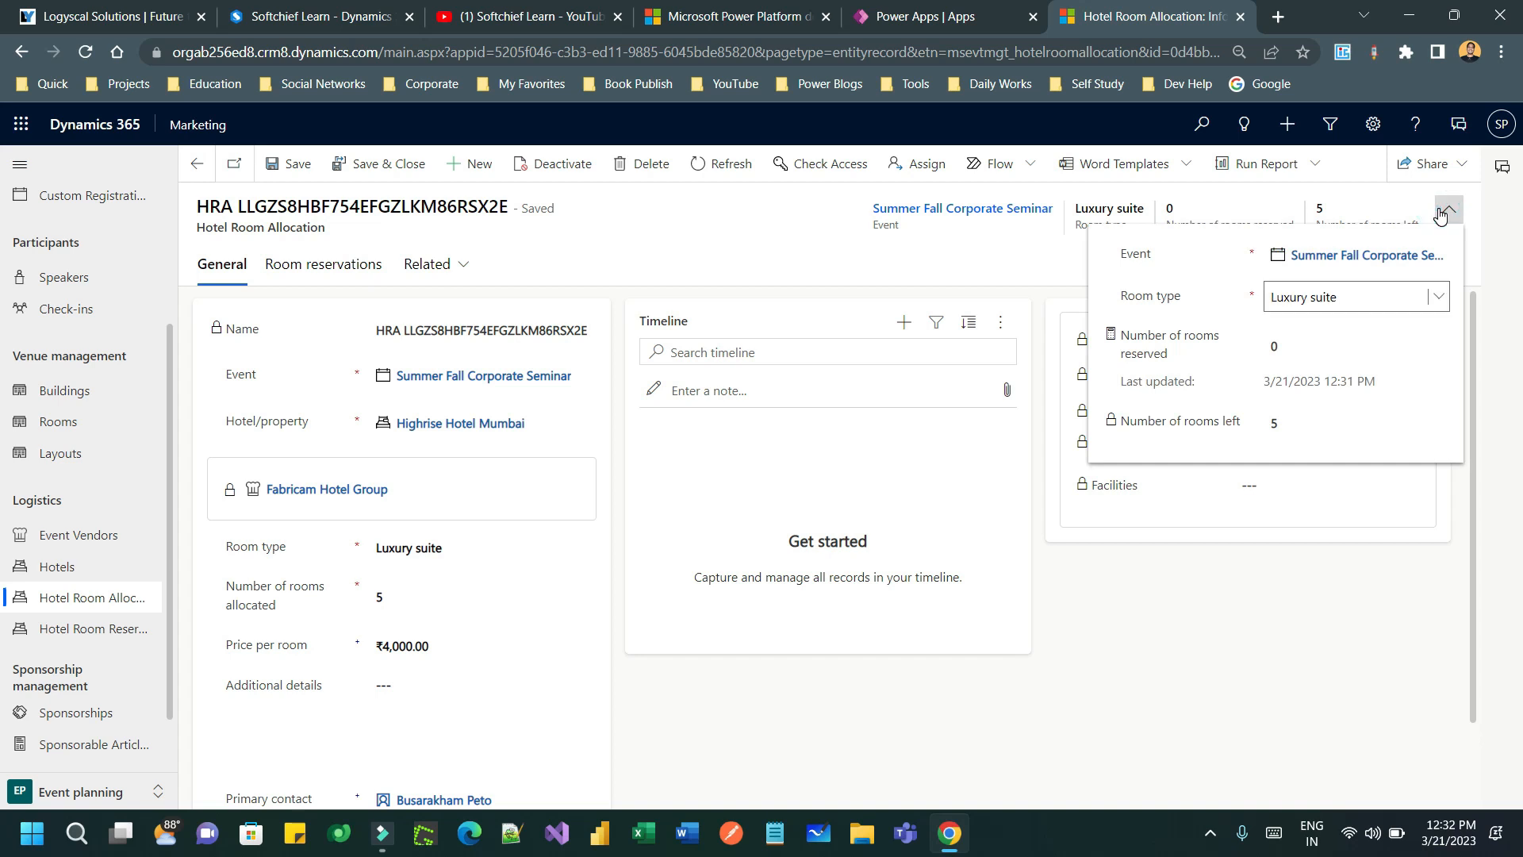
click(1440, 213)
click(1440, 213)
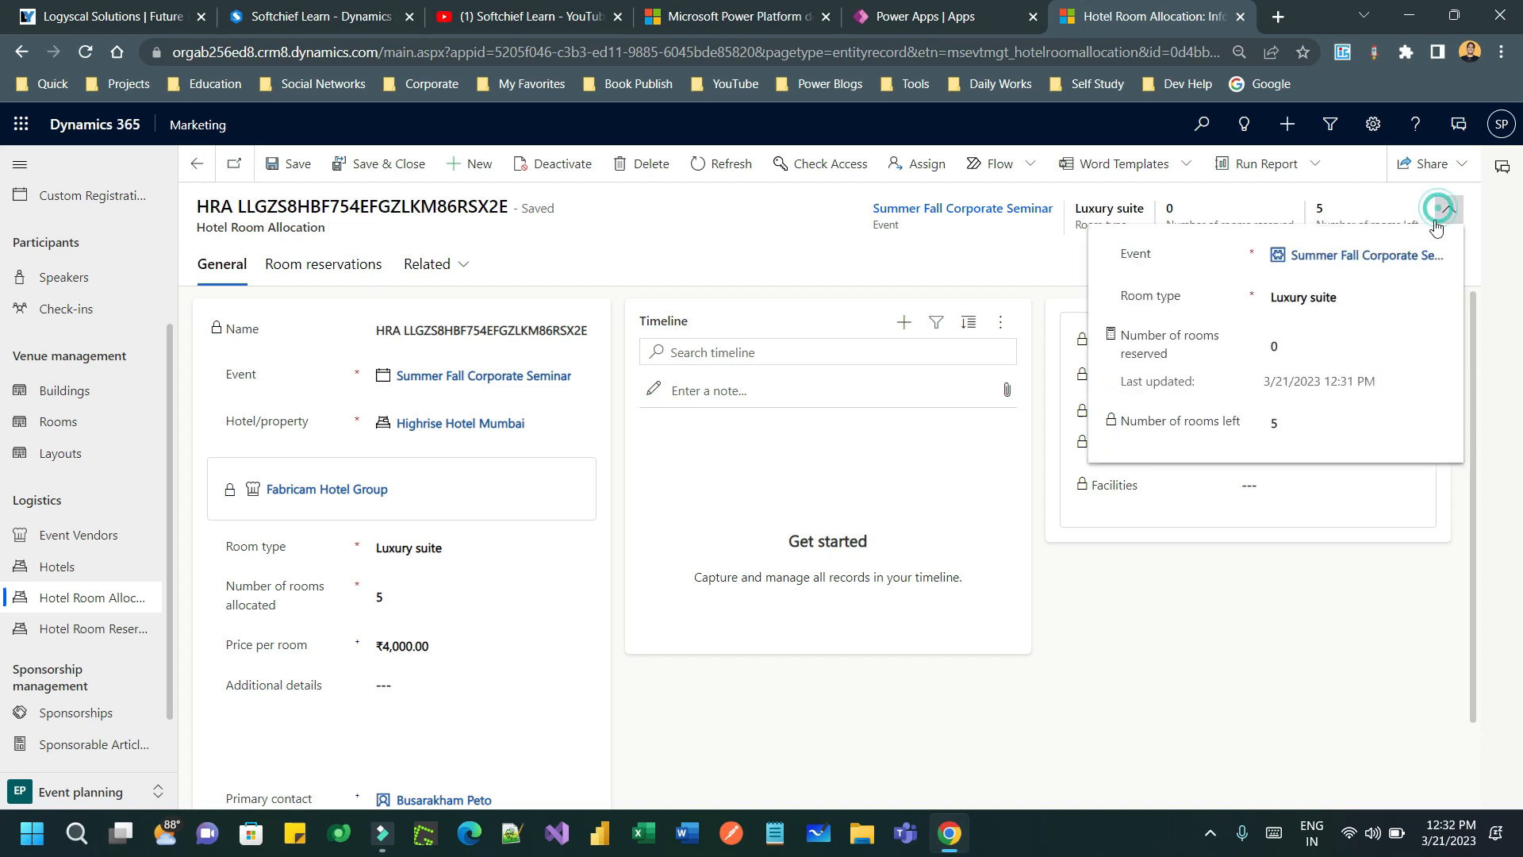
- Recalculate rooms reserved to 1 and refresh so 4 rooms are left
click(1111, 334)
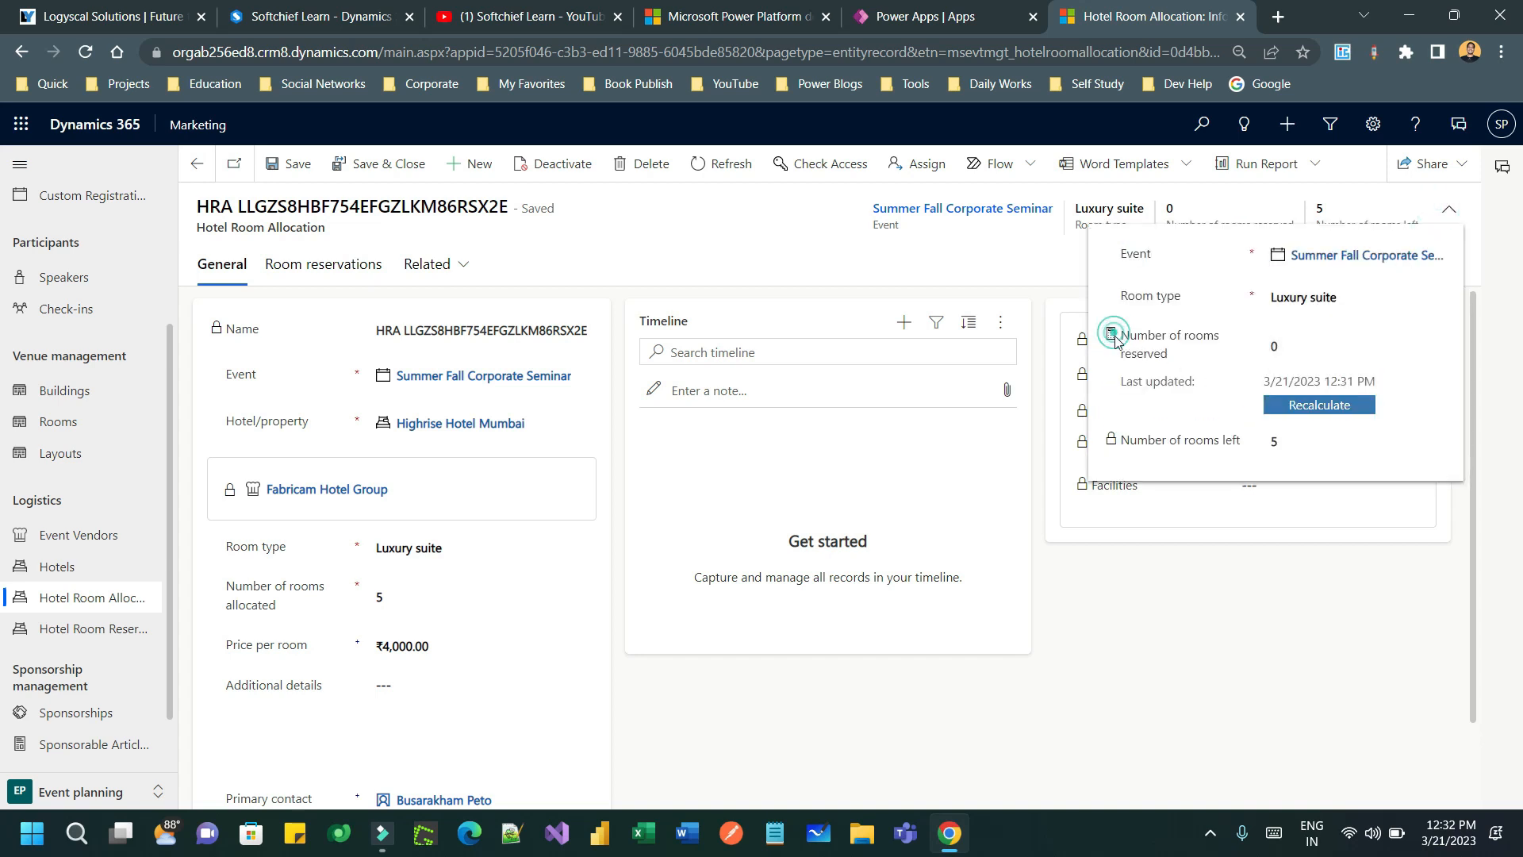
click(1323, 406)
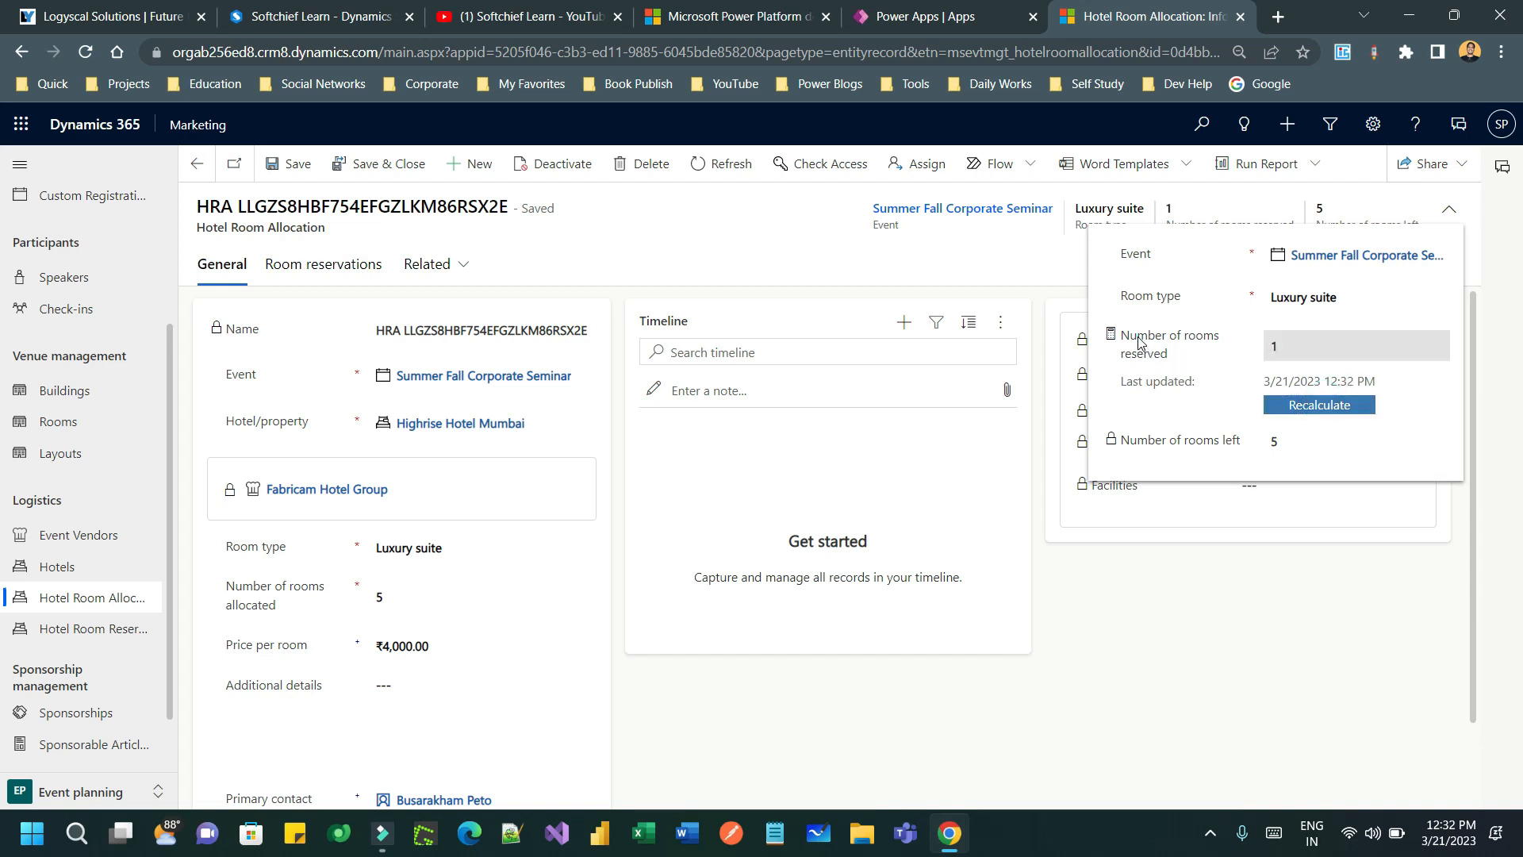
drag(1136, 335, 1216, 343)
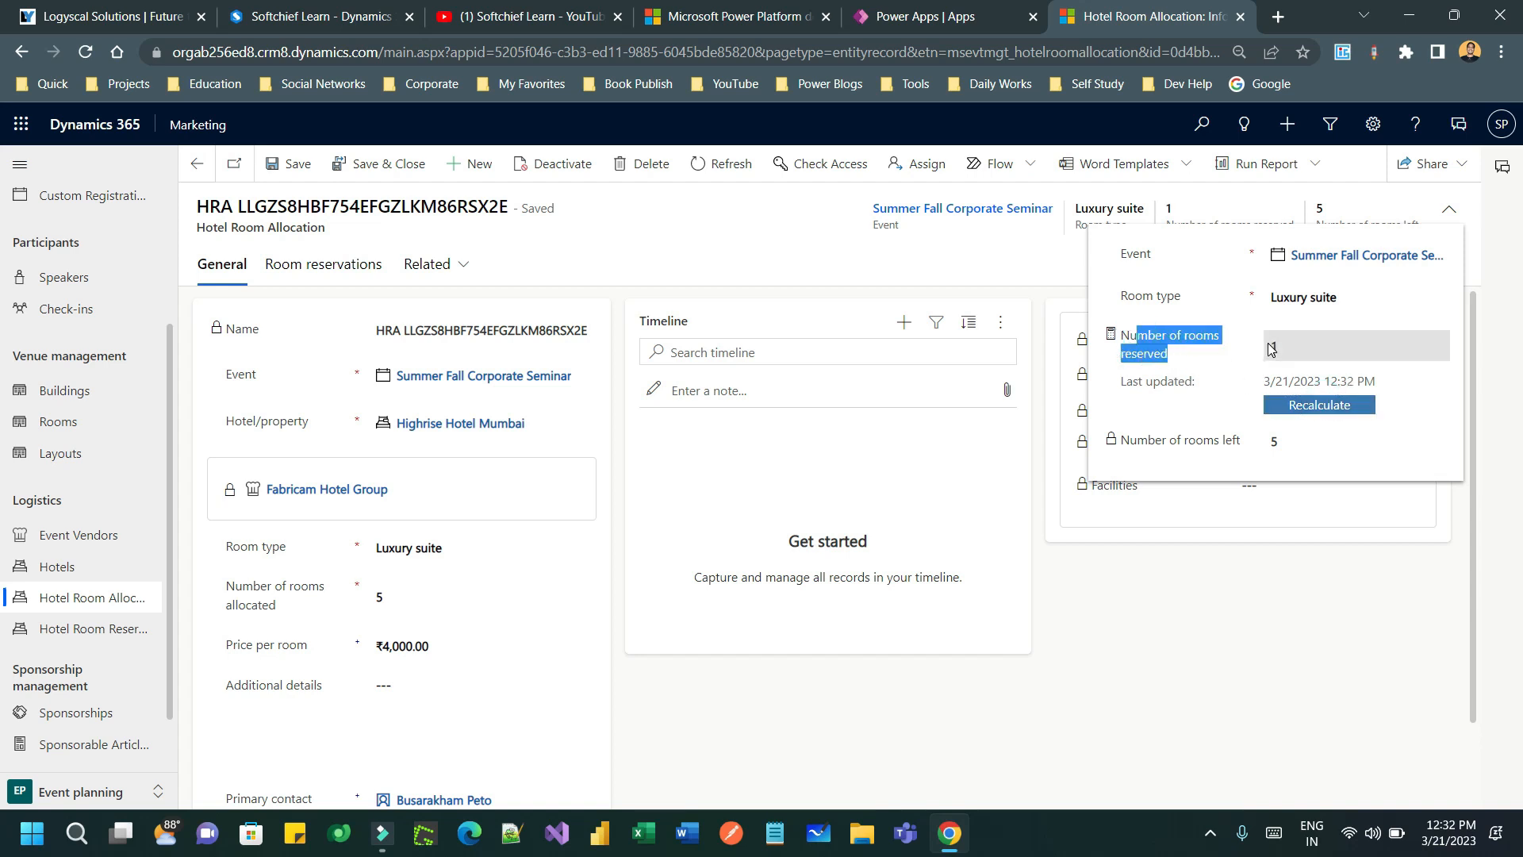
click(1293, 343)
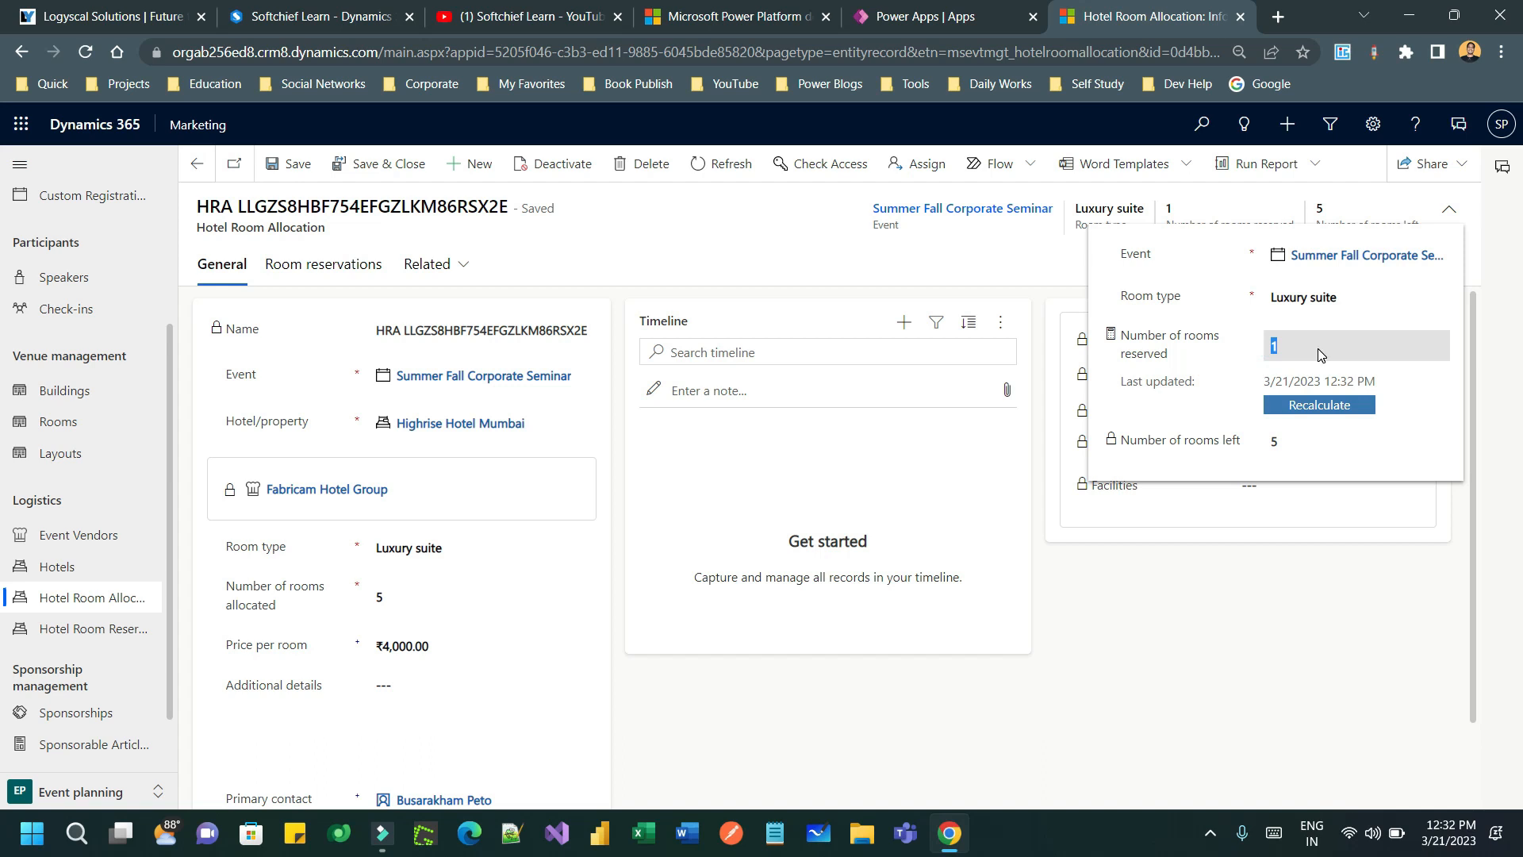
click(911, 669)
drag(1197, 218, 1236, 226)
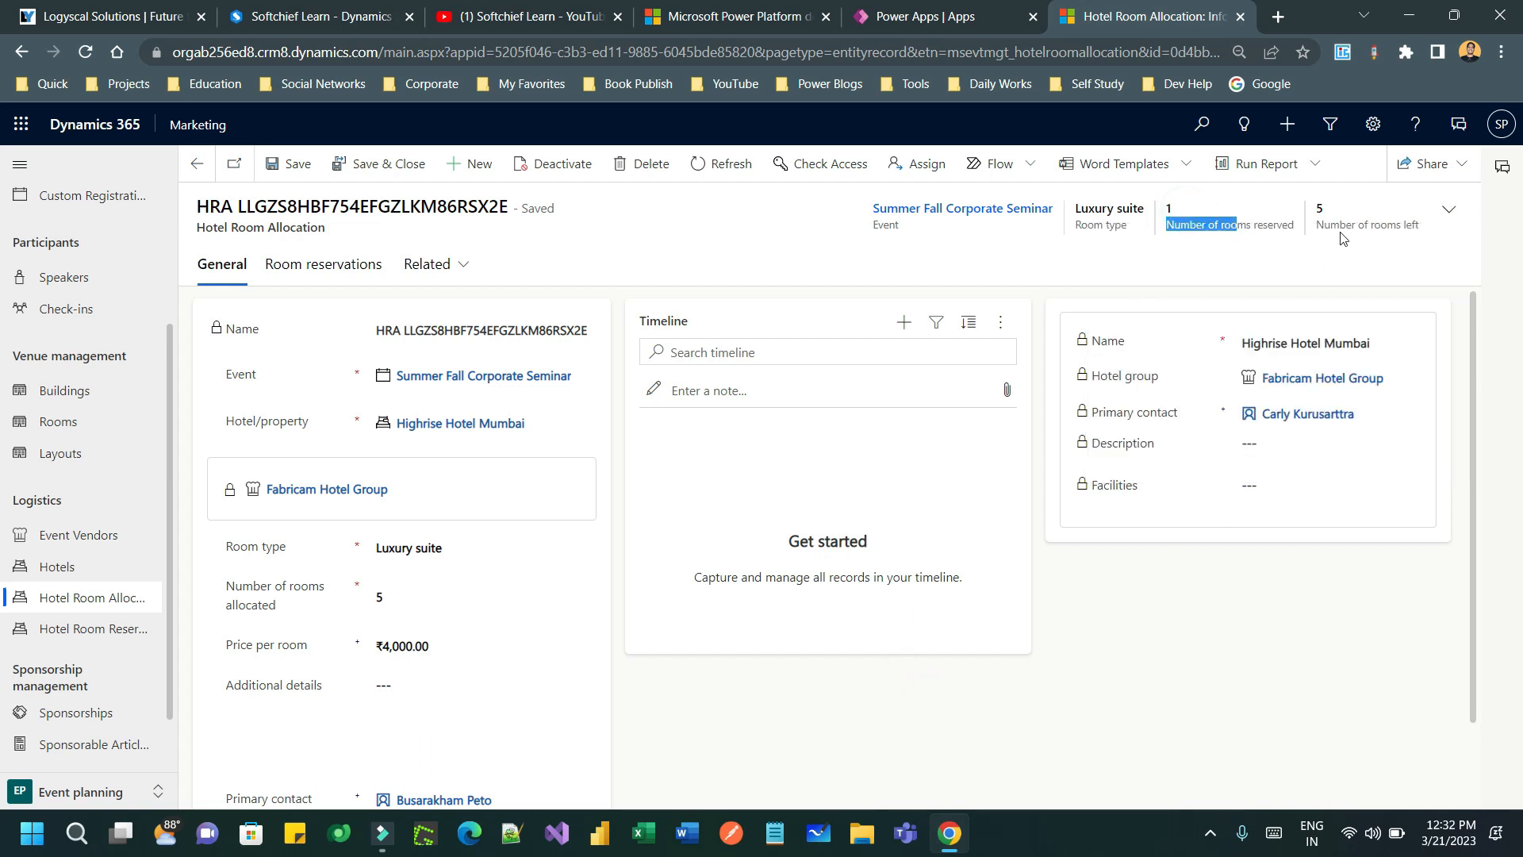
click(720, 164)
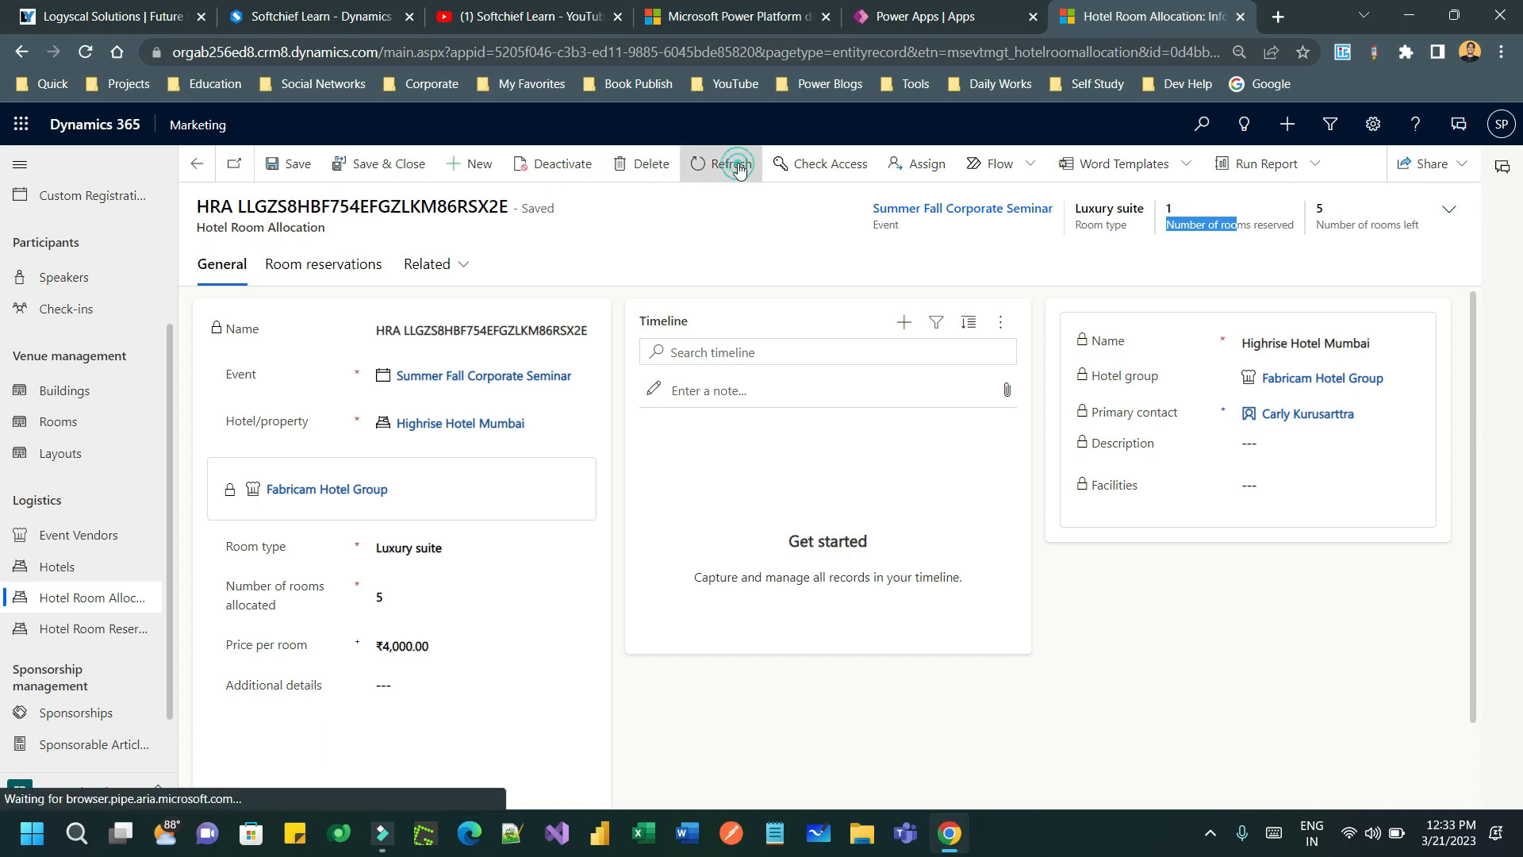
double_click(1320, 208)
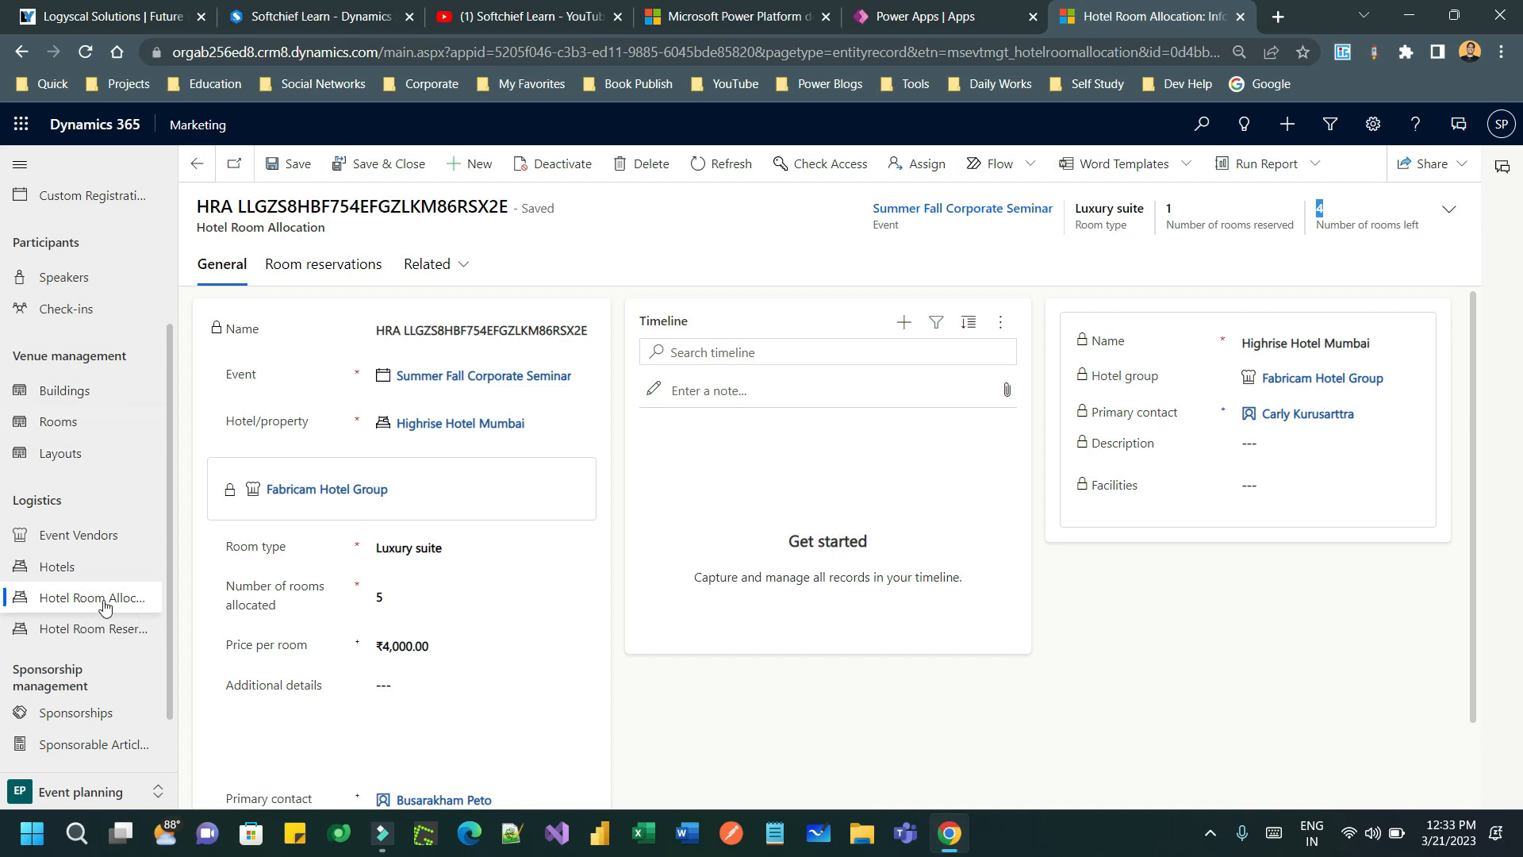
- Browse the hotel room reservations, hotels and event vendors lists
click(112, 635)
click(78, 568)
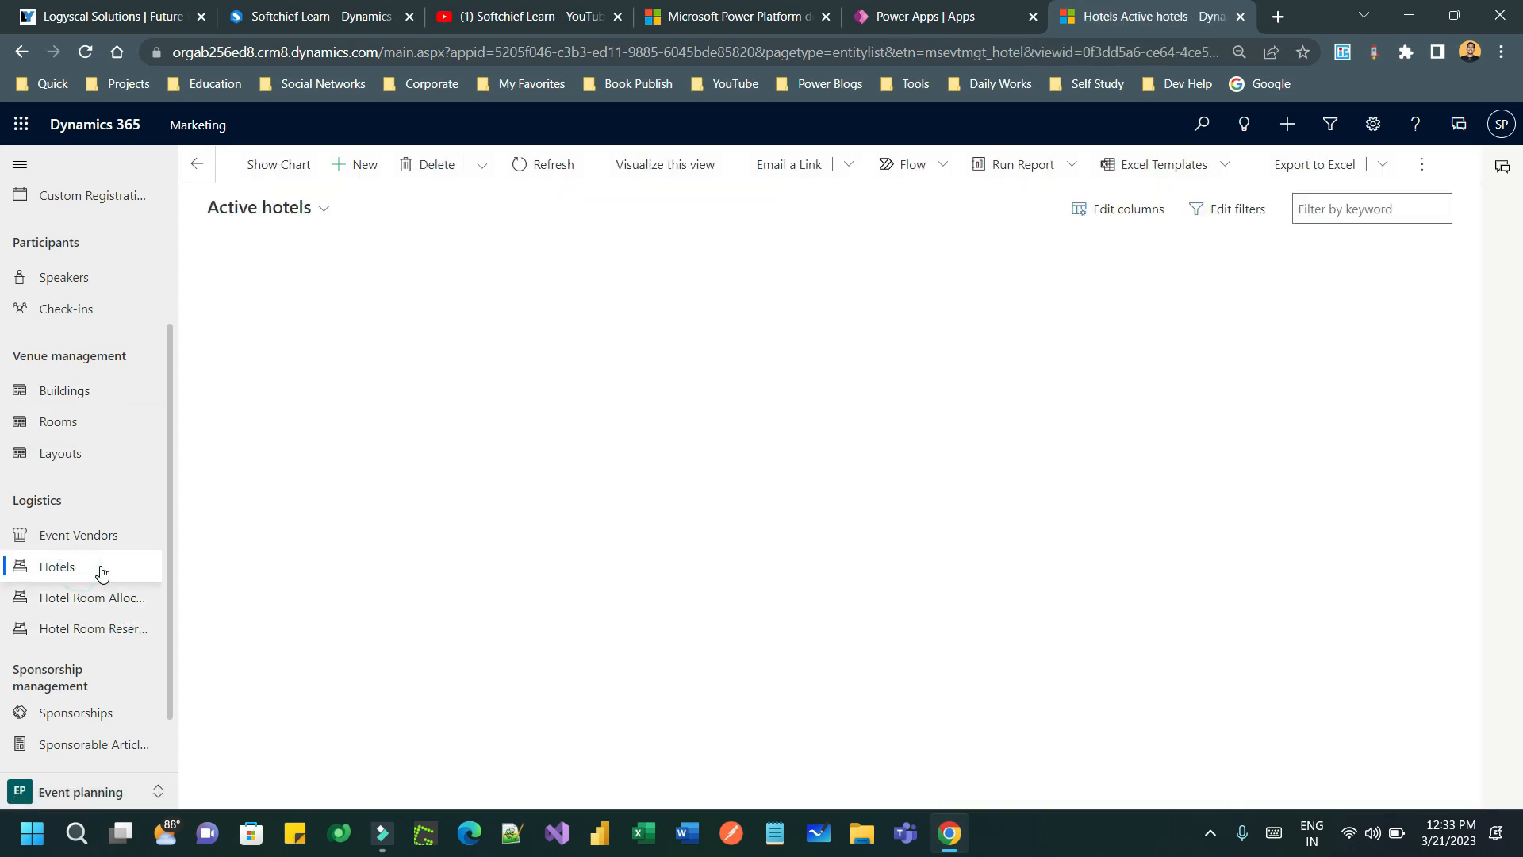
click(80, 545)
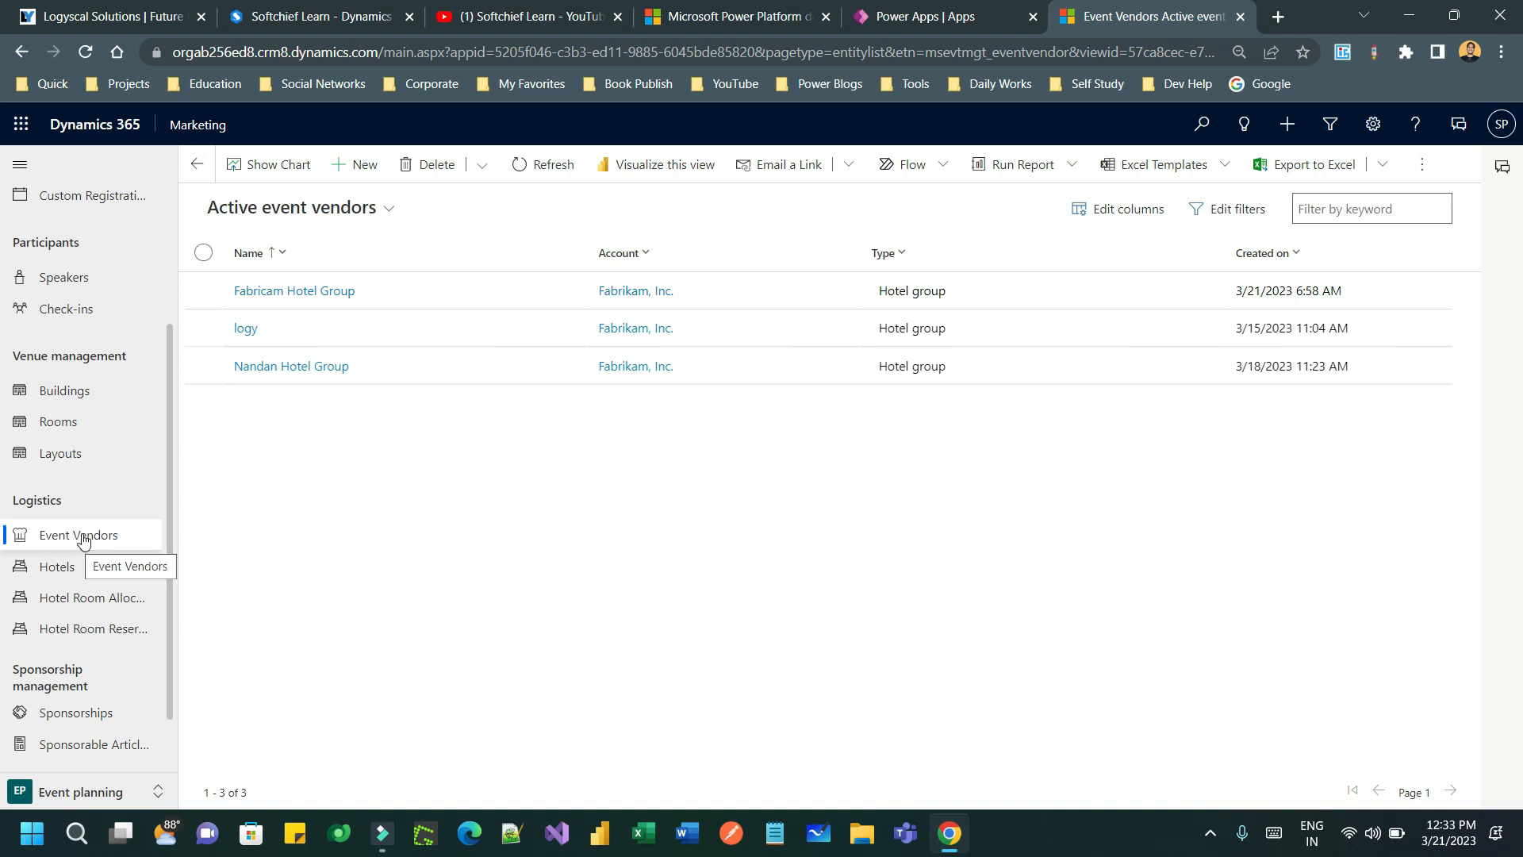
scroll(102, 445, up, 1)
- Sort speakers newest first and review the Key note speaker's engagements
click(80, 376)
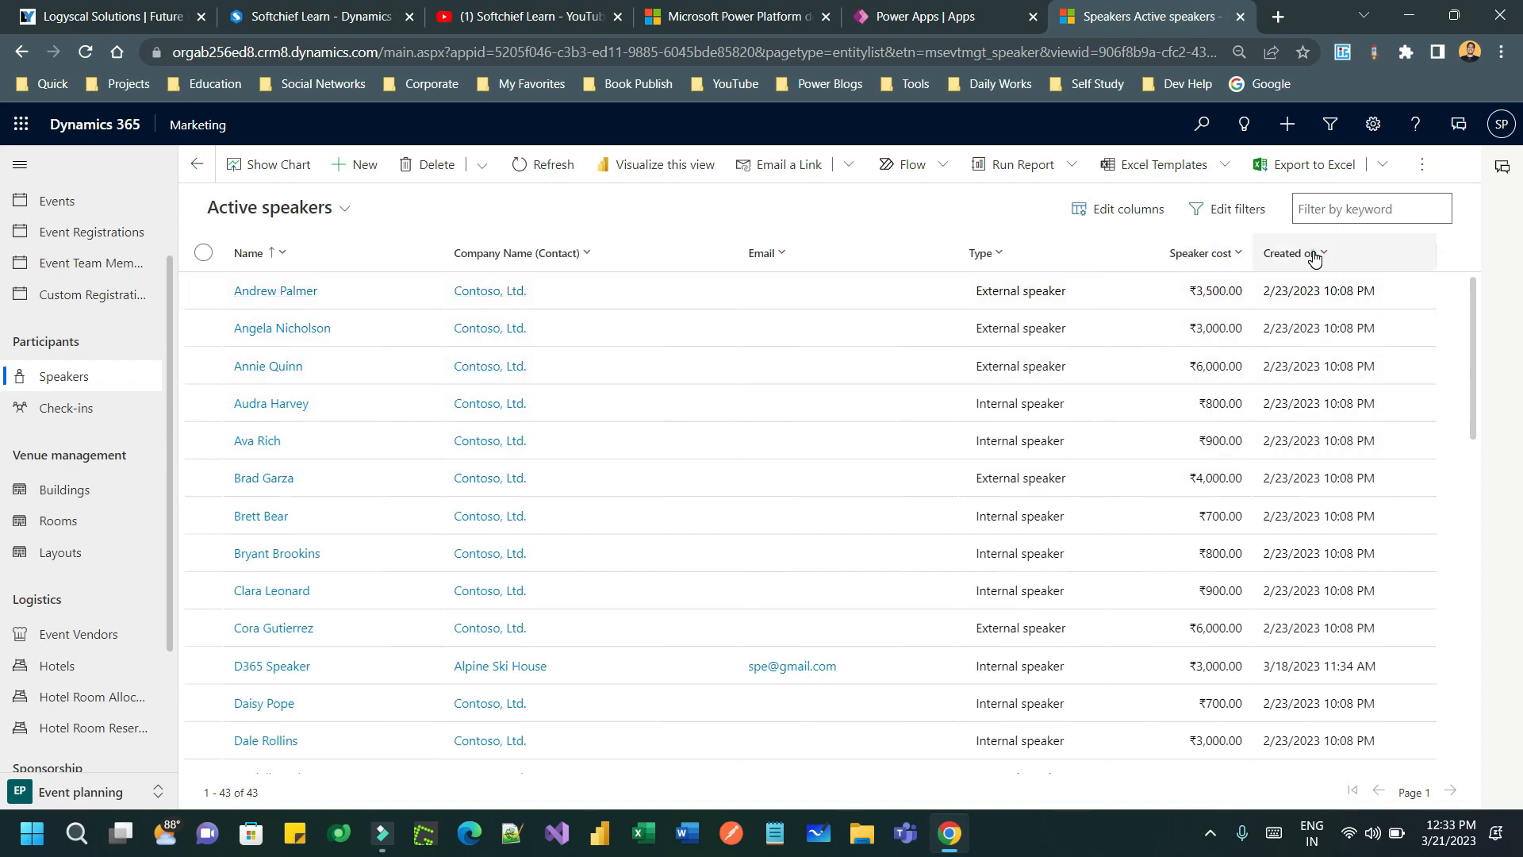
click(1292, 253)
click(1300, 309)
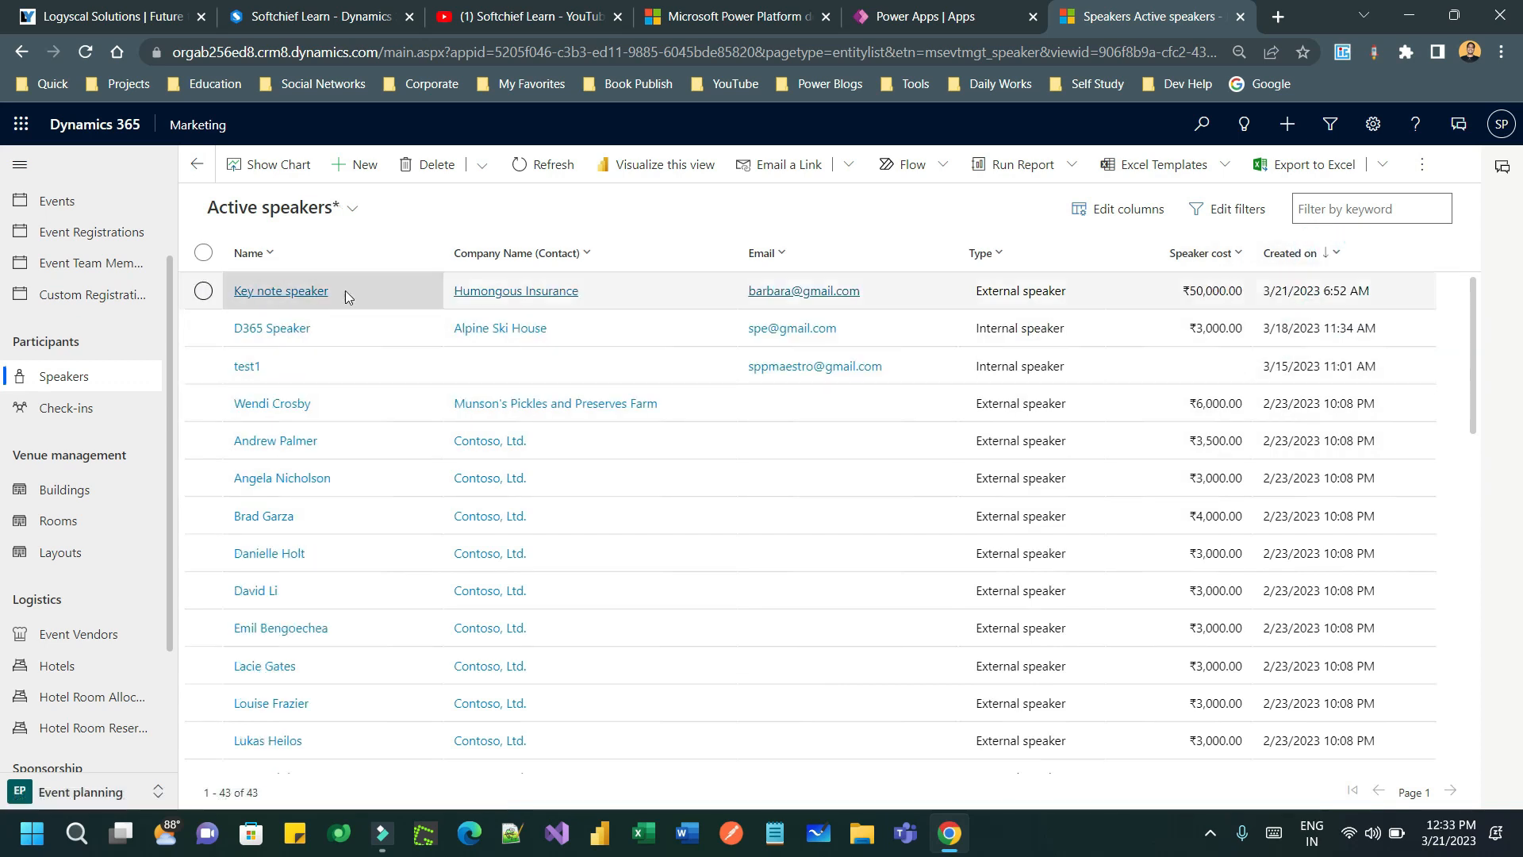
click(313, 291)
click(313, 270)
scroll(783, 460, down, 7)
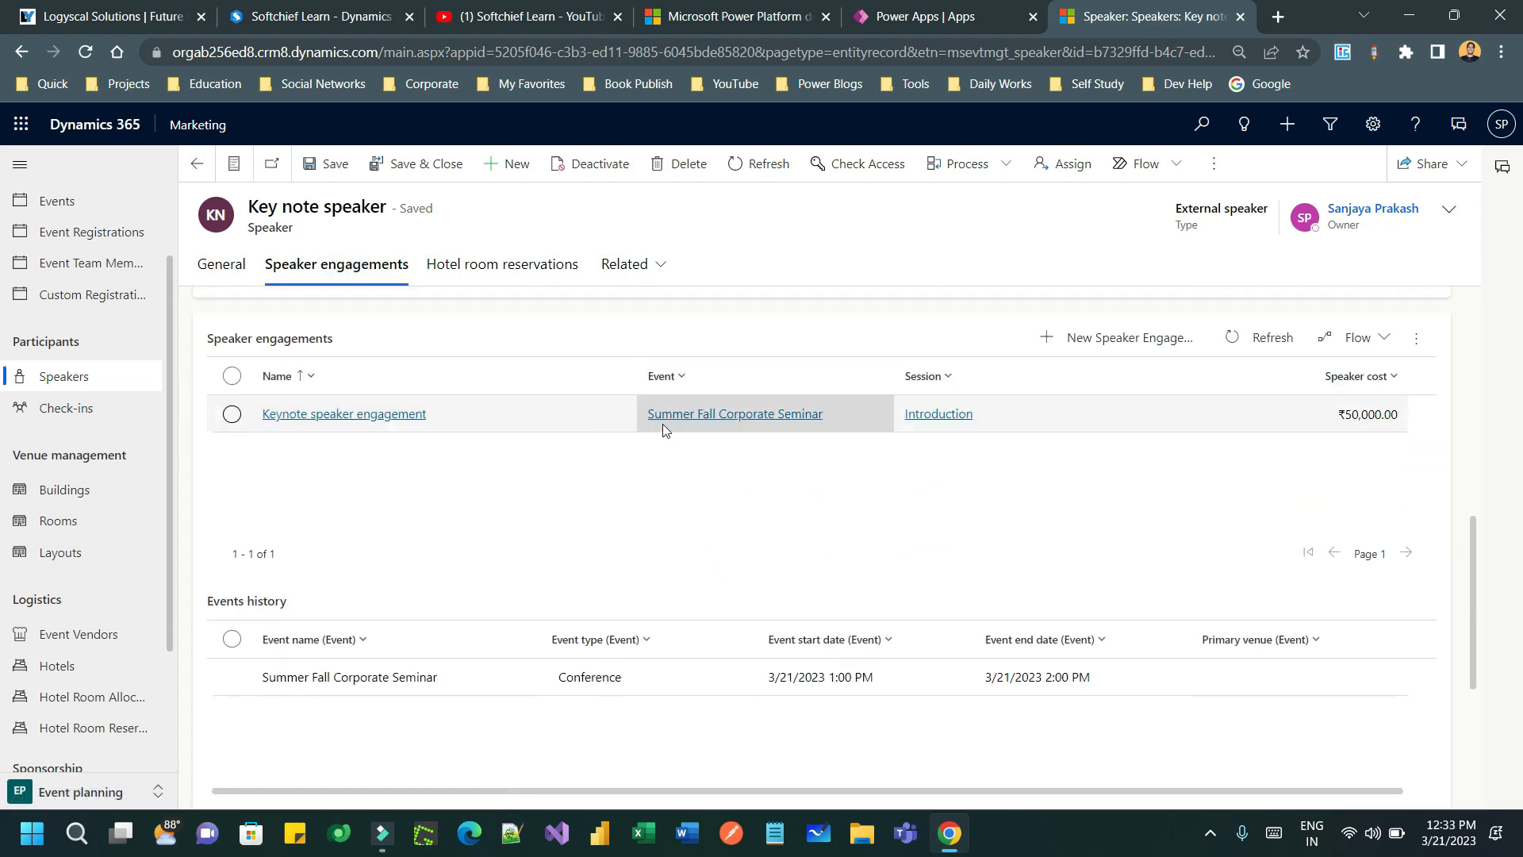
scroll(664, 428, down, 3)
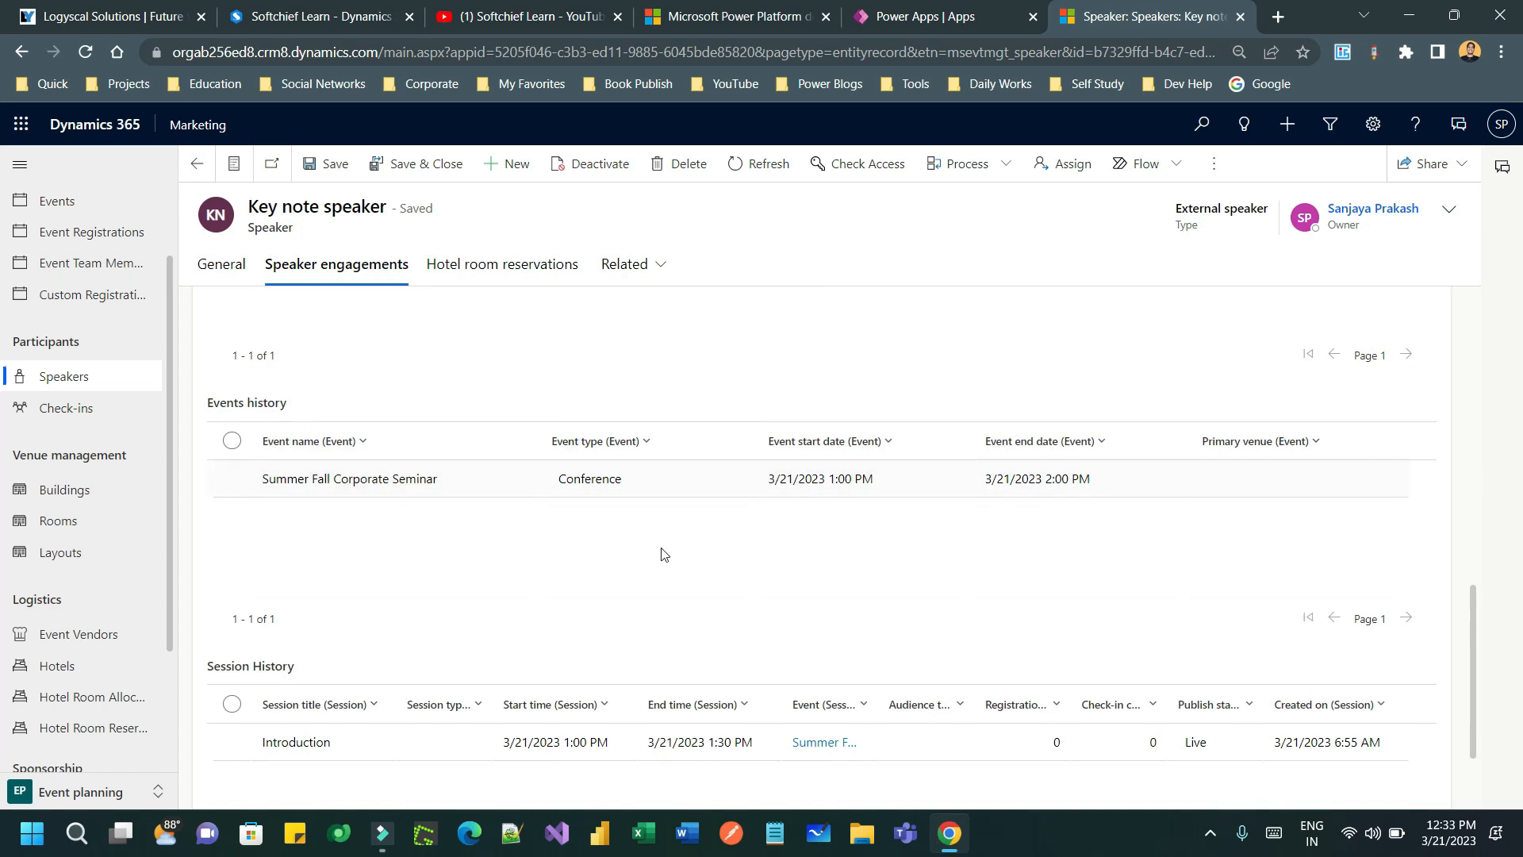
scroll(897, 510, down, 2)
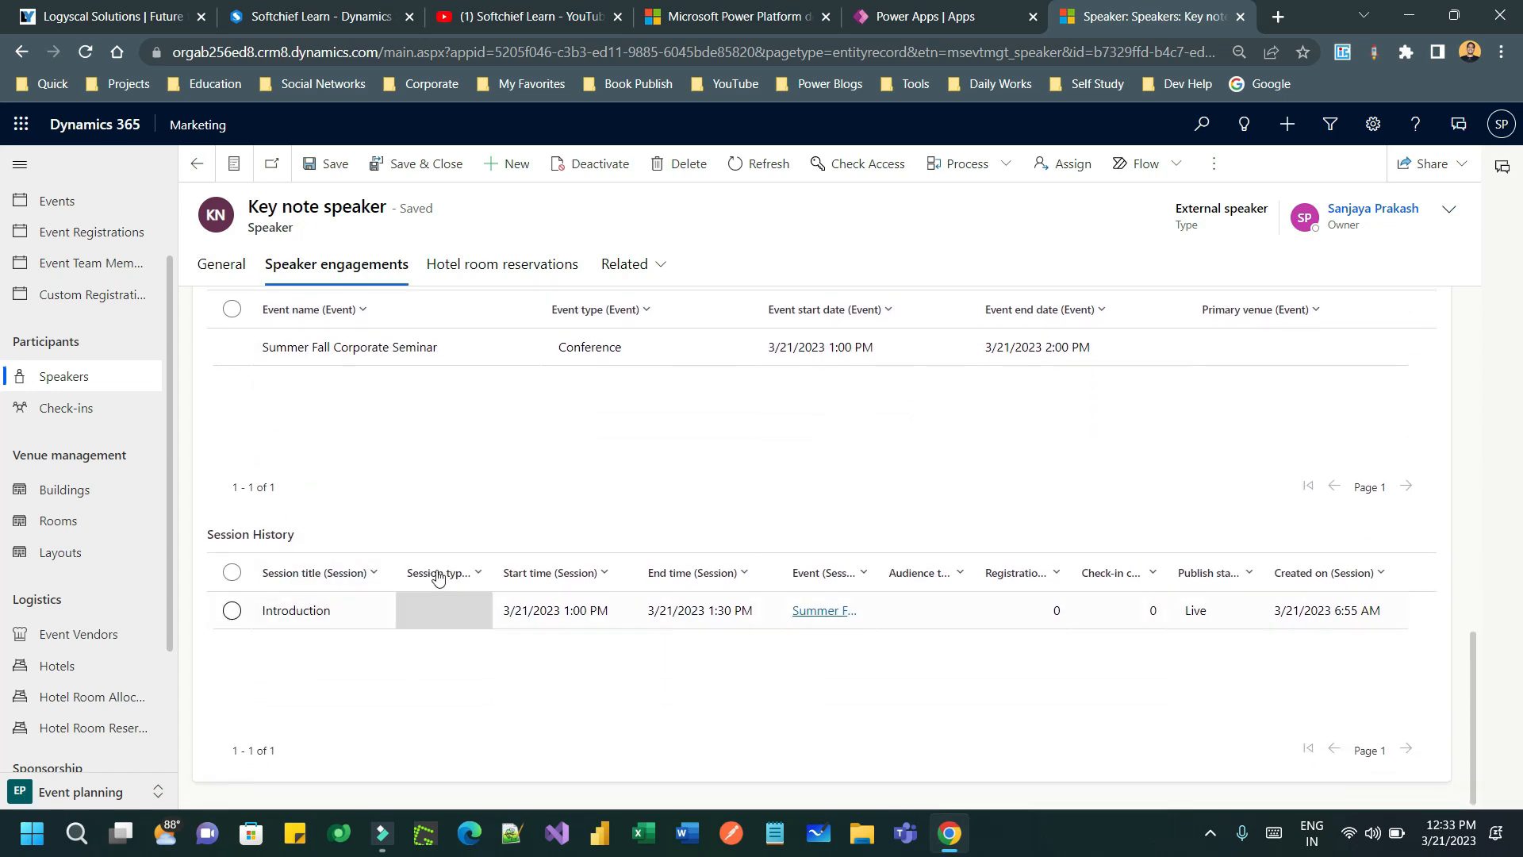
scroll(606, 512, up, 10)
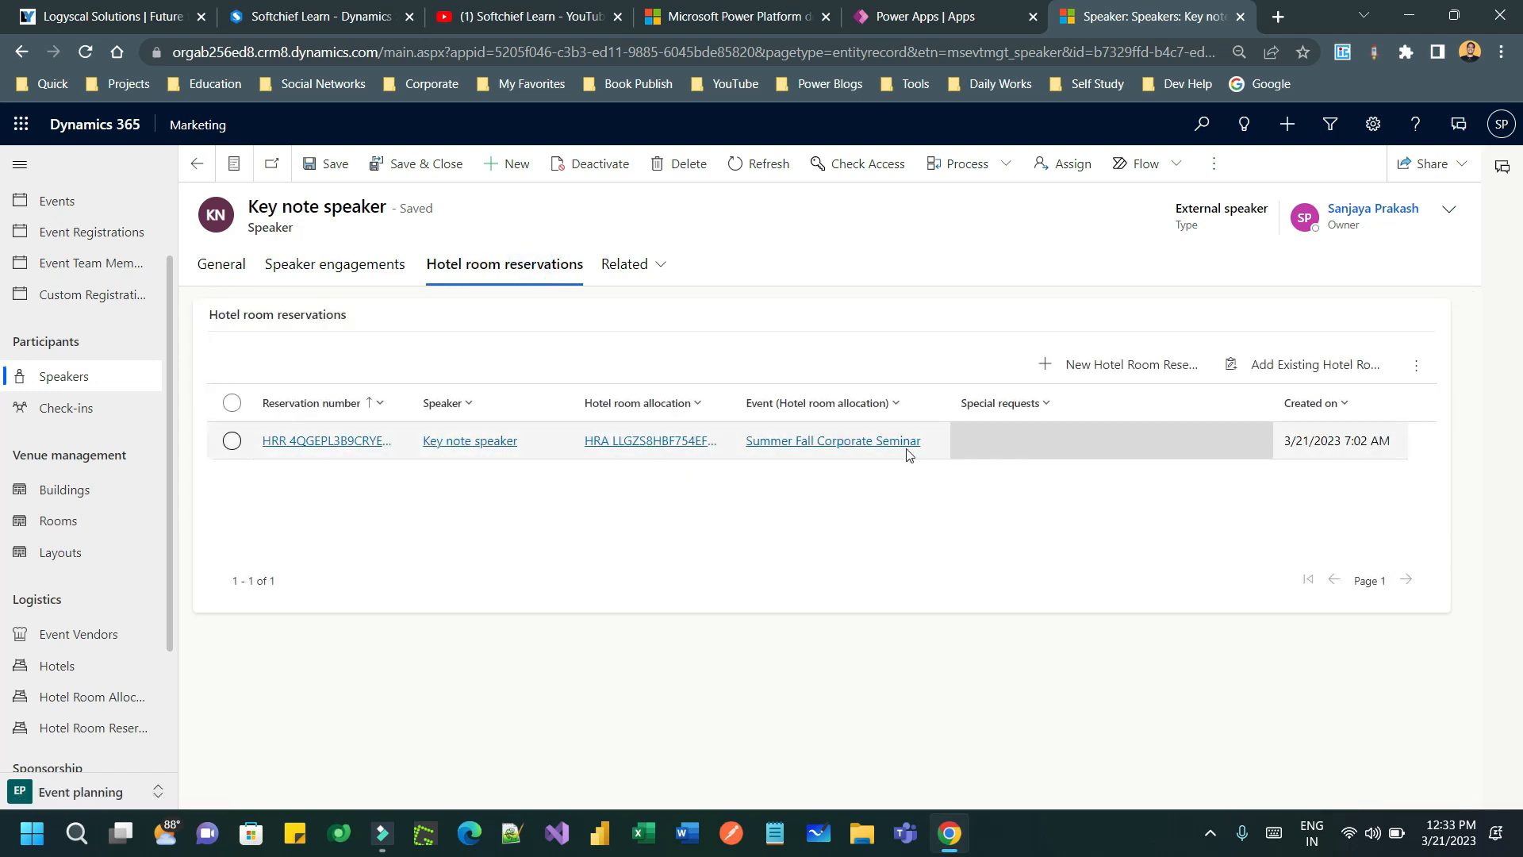
- Check the related record types, then bring up the empty Active check-ins list
click(659, 267)
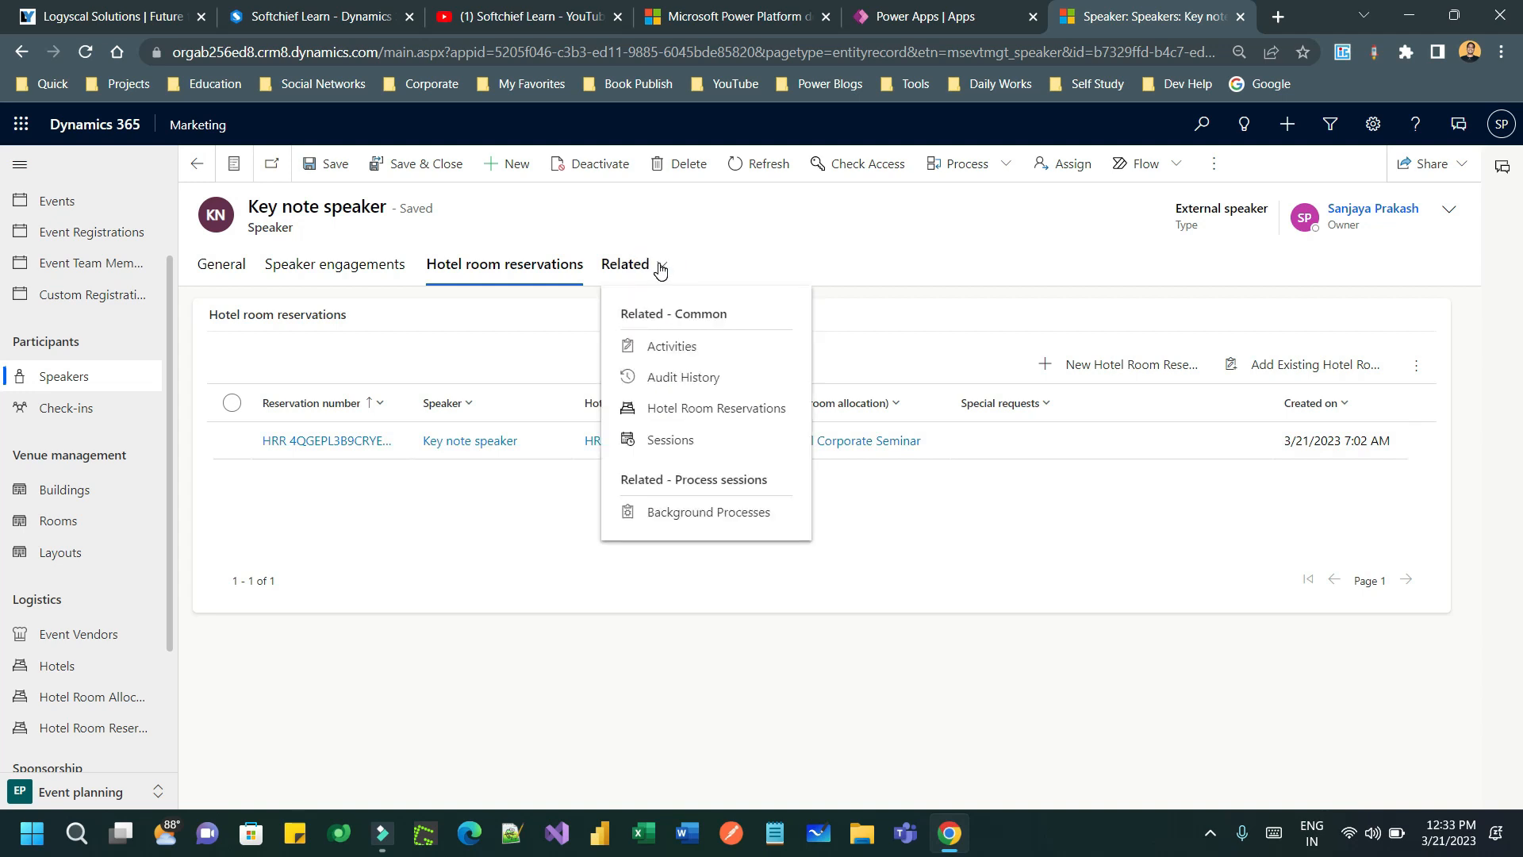
click(783, 259)
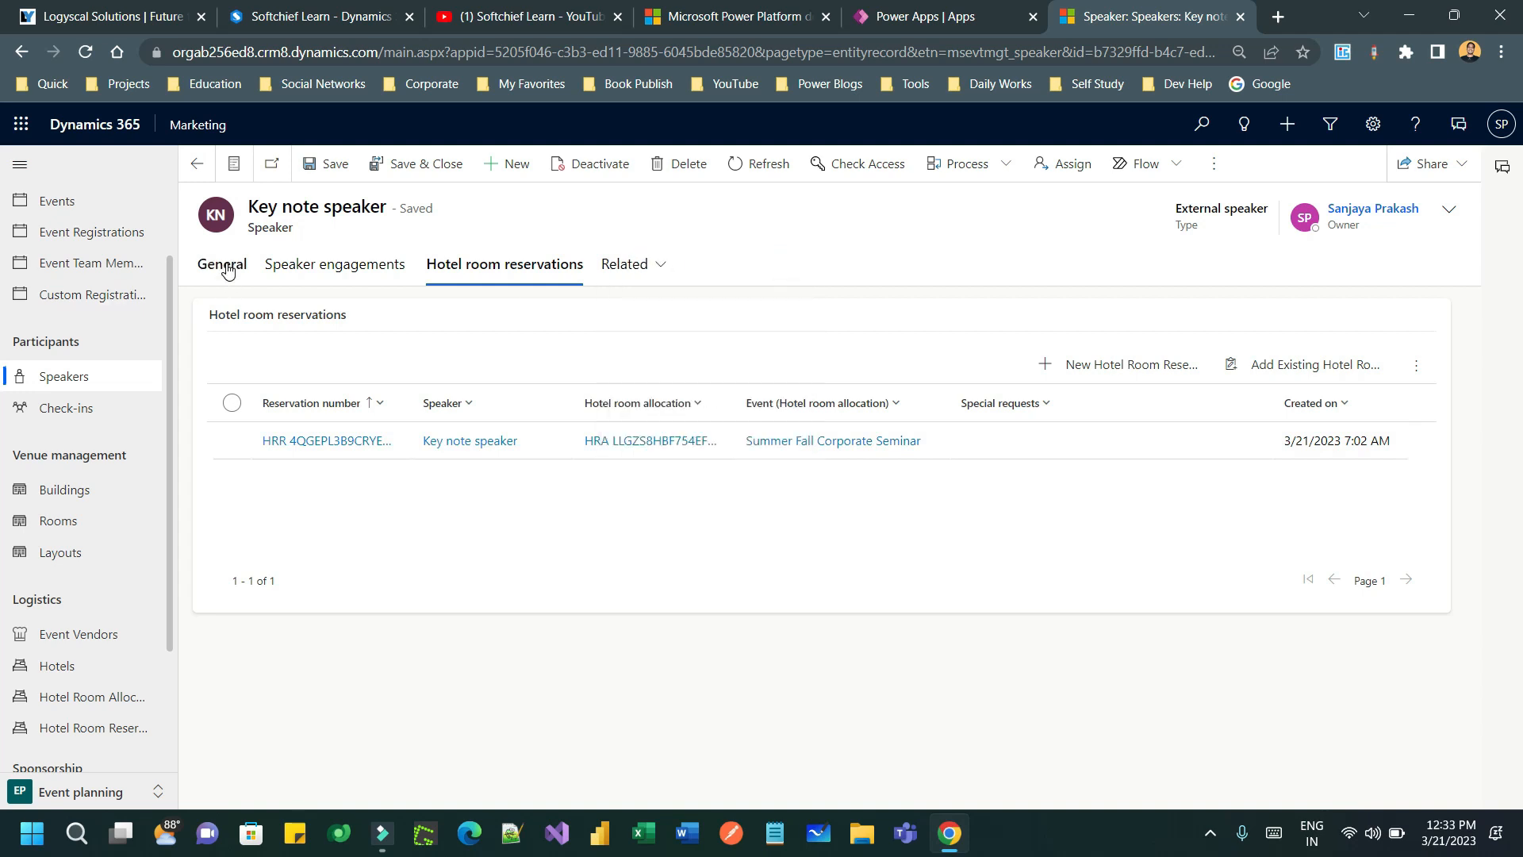
click(105, 415)
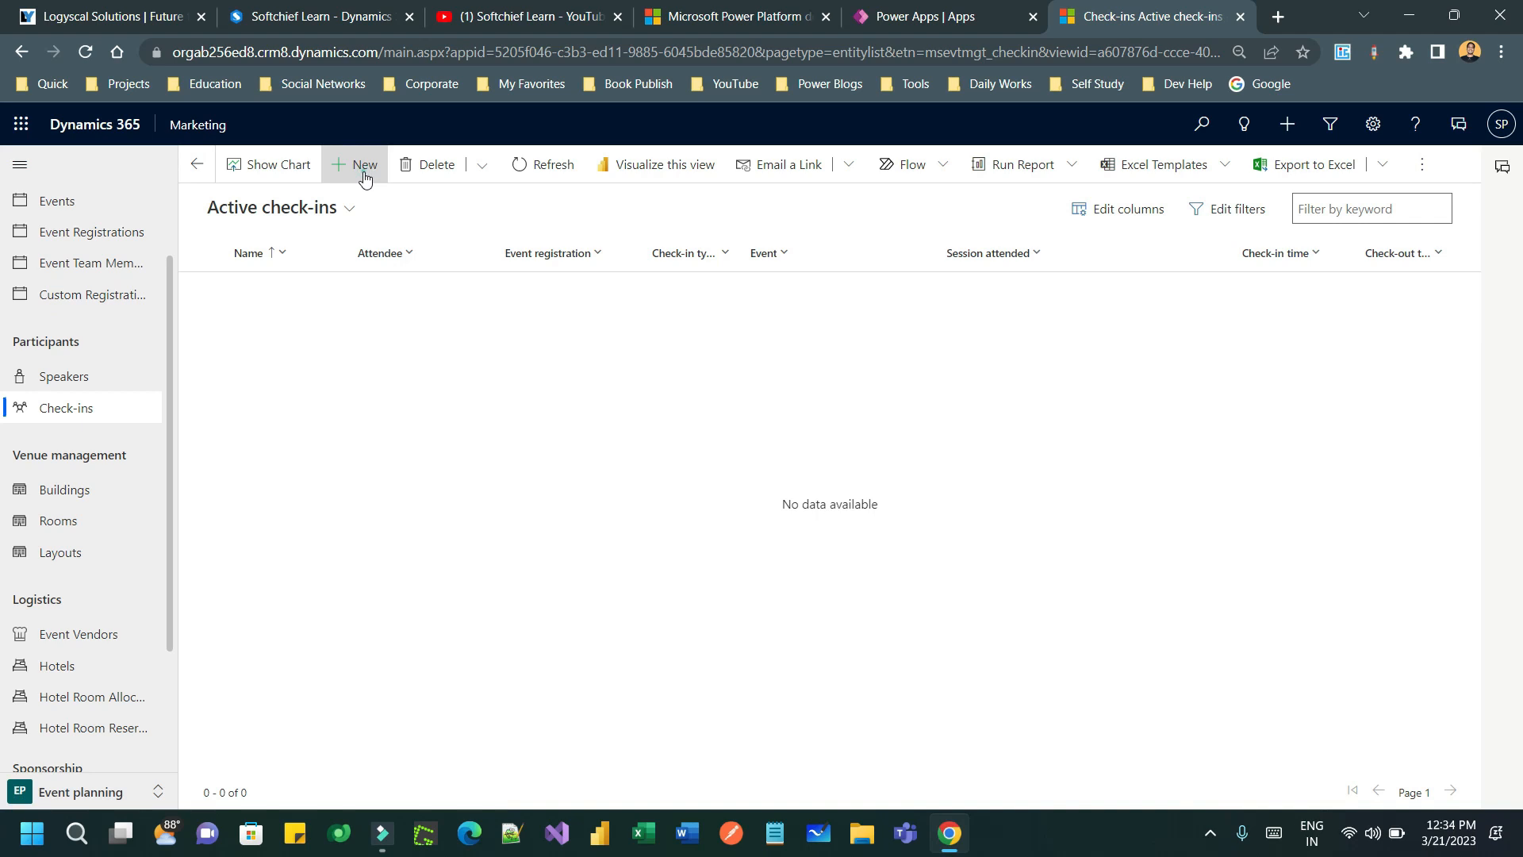
- Start a new check-in and try looking up an event registration
click(364, 167)
click(413, 338)
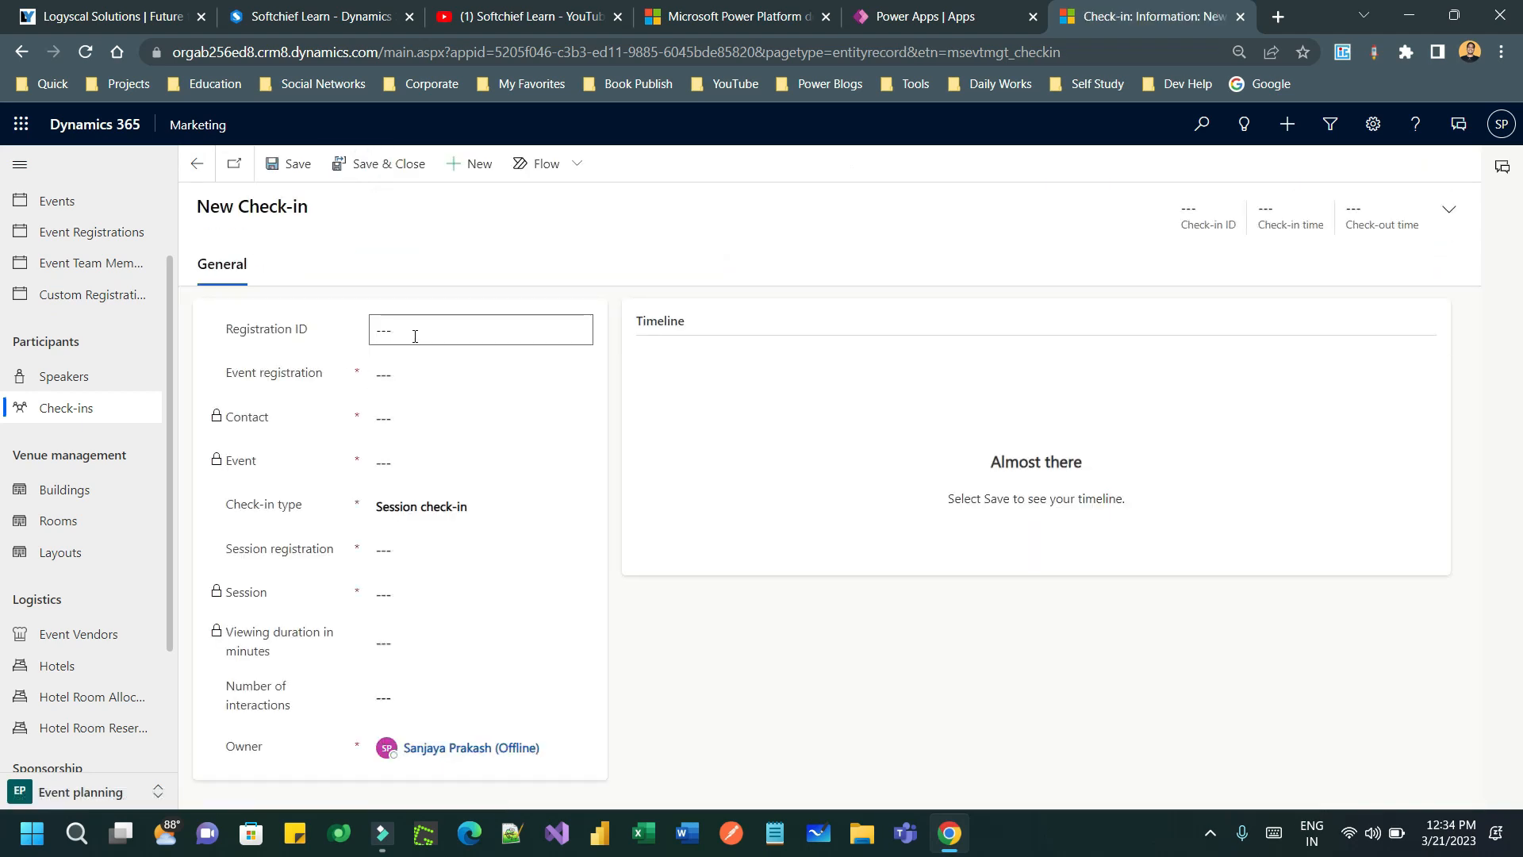
click(398, 332)
click(383, 375)
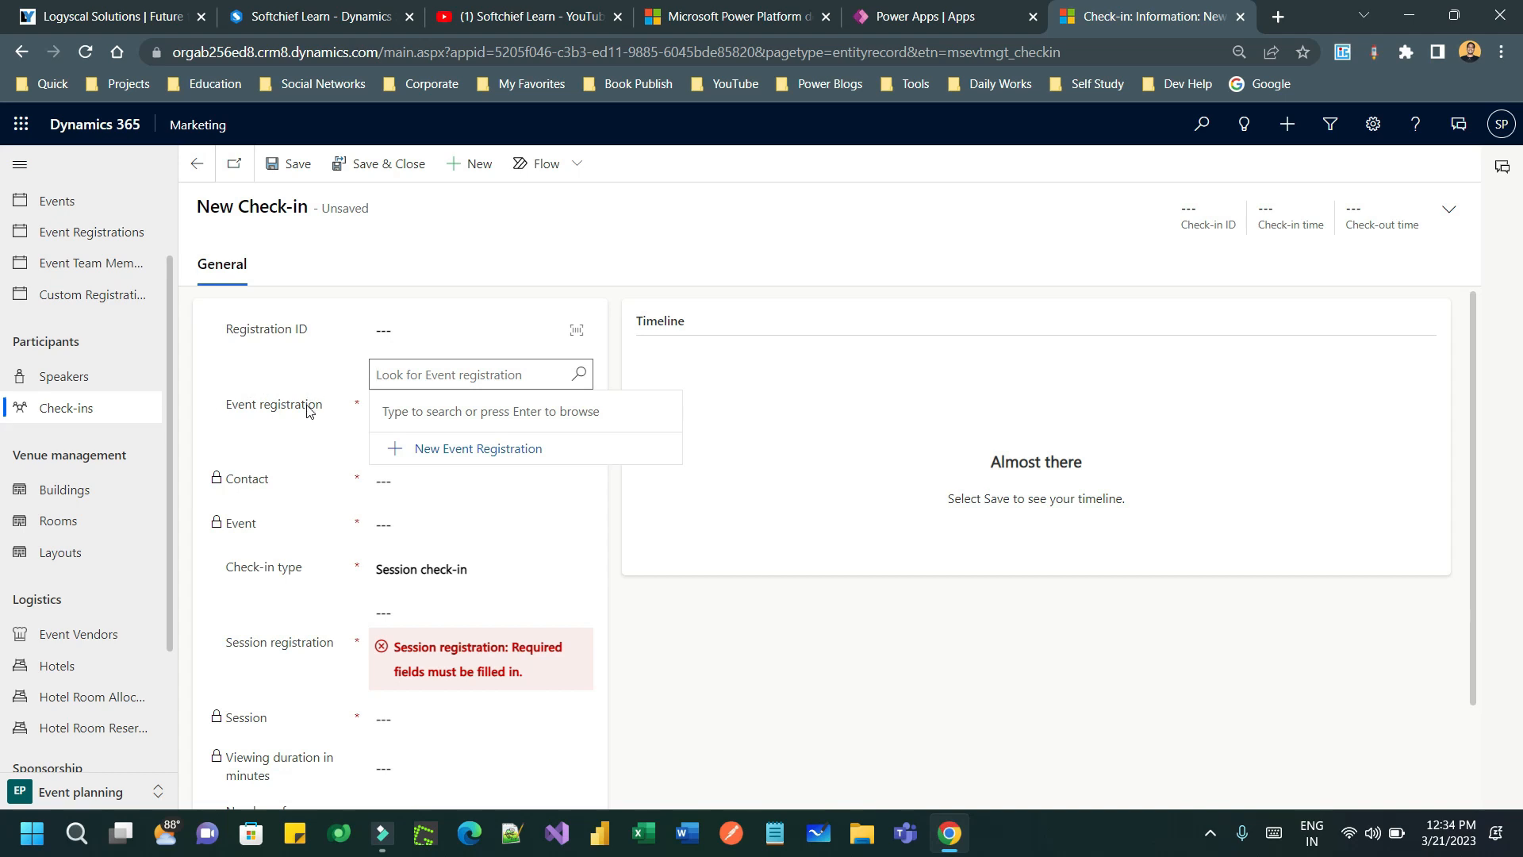
click(307, 406)
click(479, 371)
click(283, 370)
drag(234, 404, 333, 396)
click(334, 395)
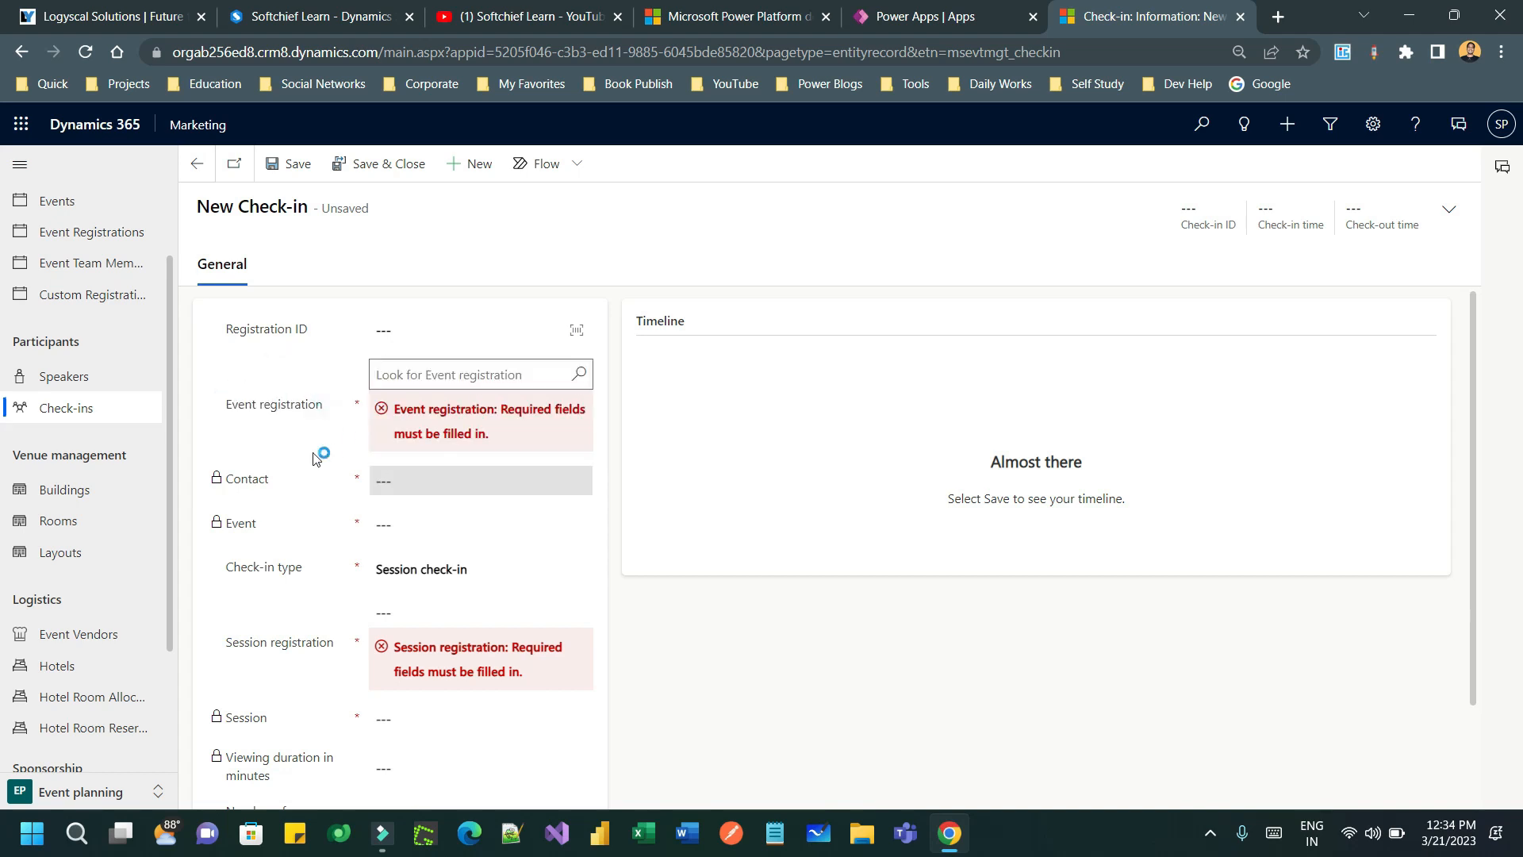
- Discard the unsaved check-in and view the 43 active speakers
click(68, 401)
click(849, 540)
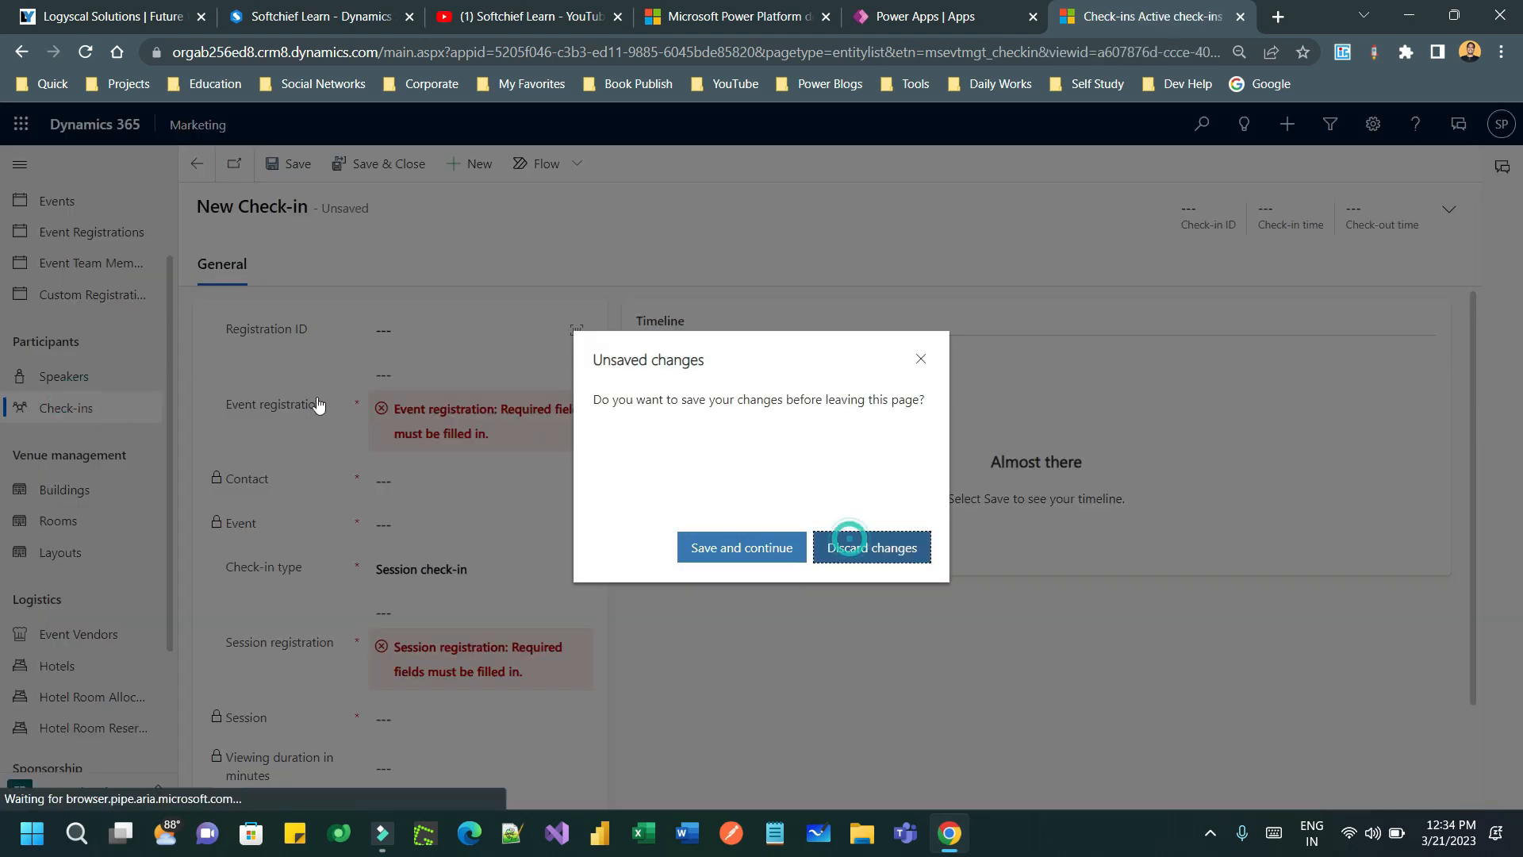
click(94, 379)
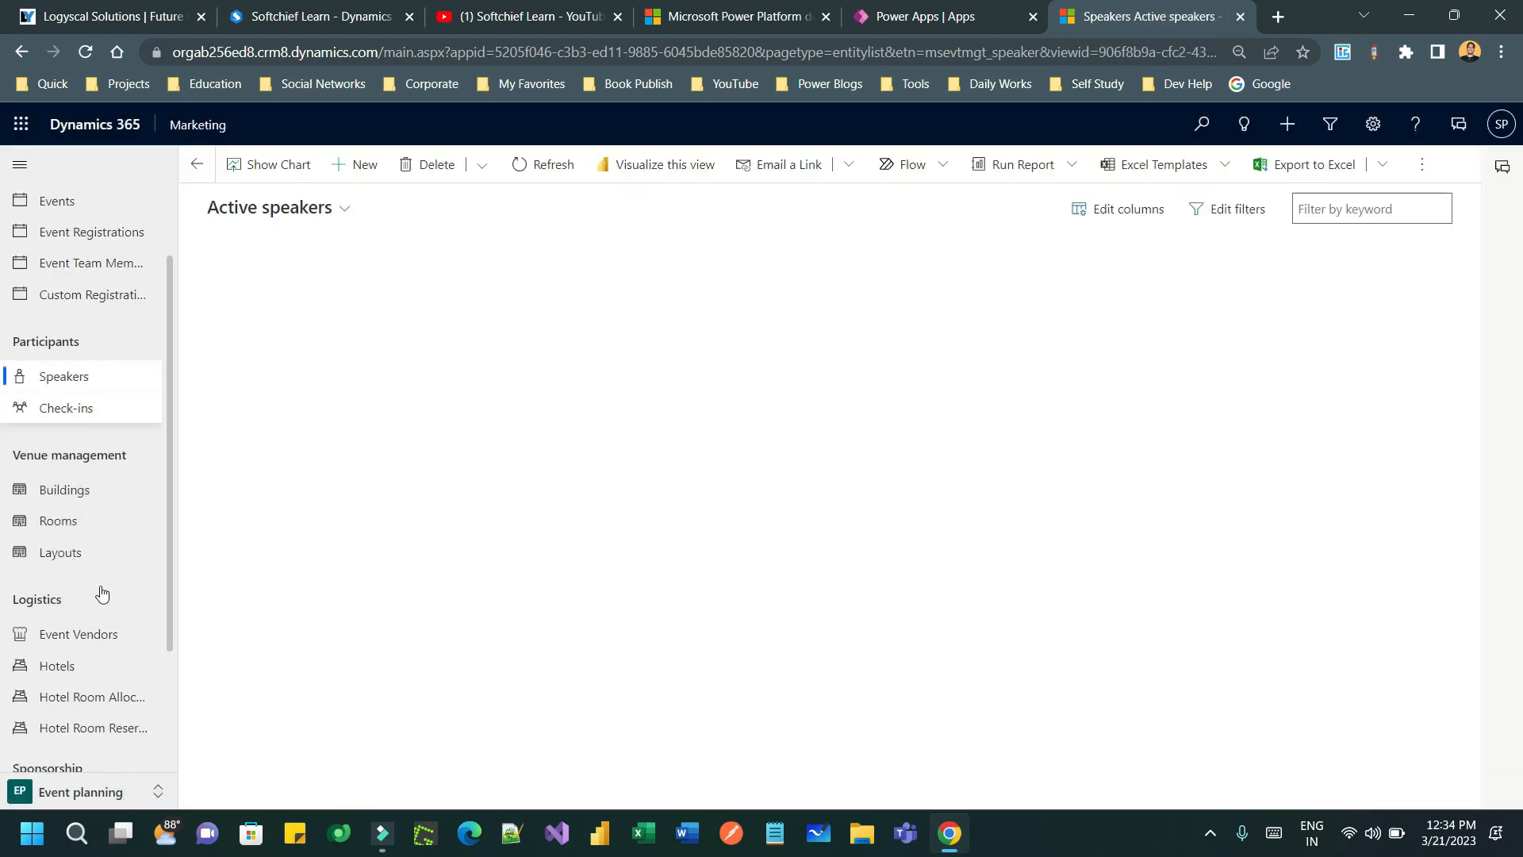
scroll(103, 555, down, 2)
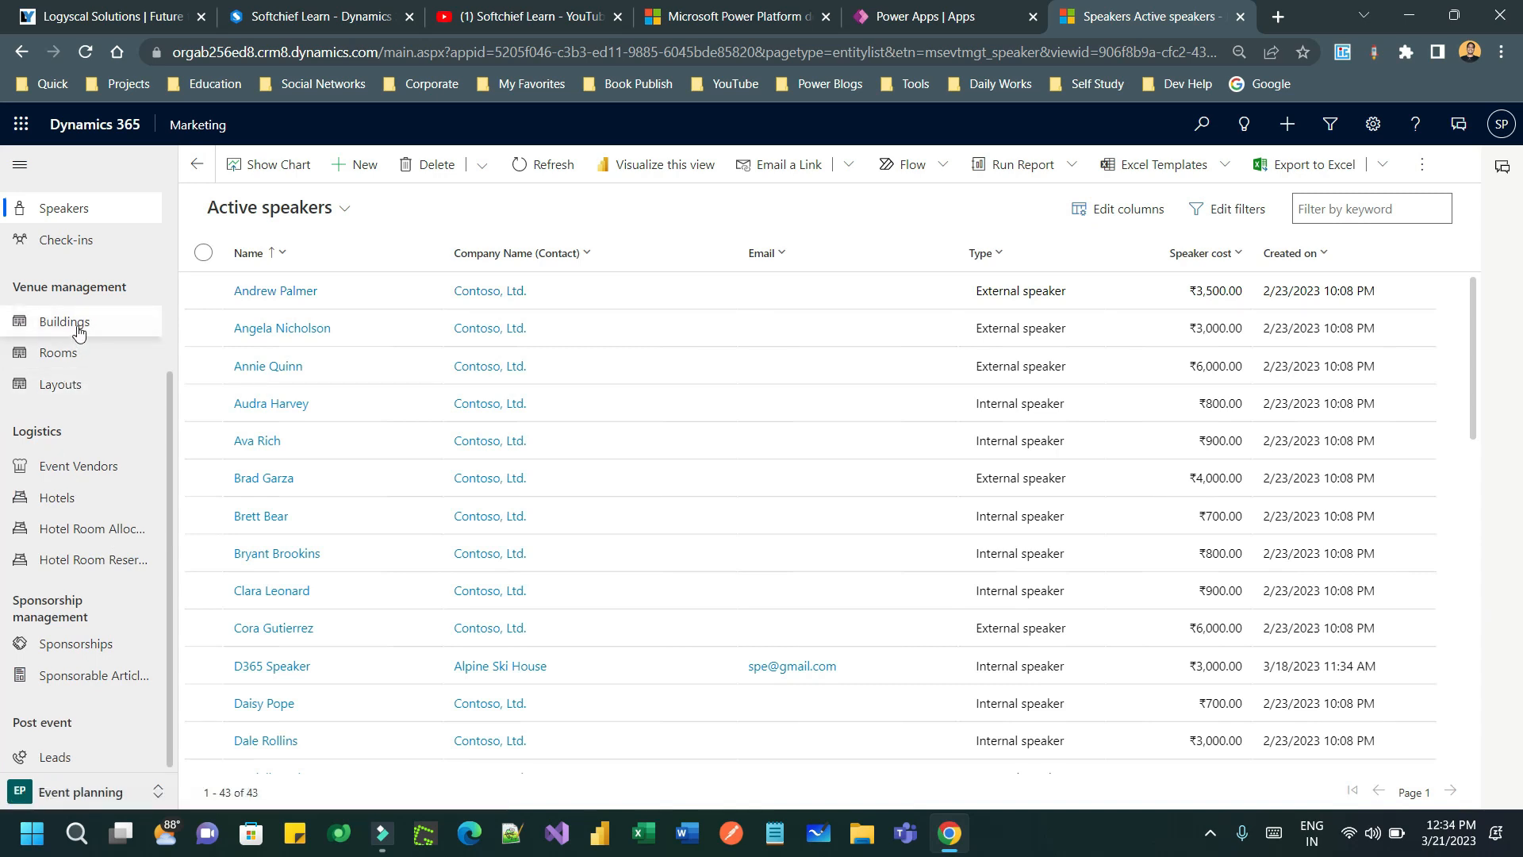
scroll(78, 332, up, 3)
scroll(121, 422, down, 3)
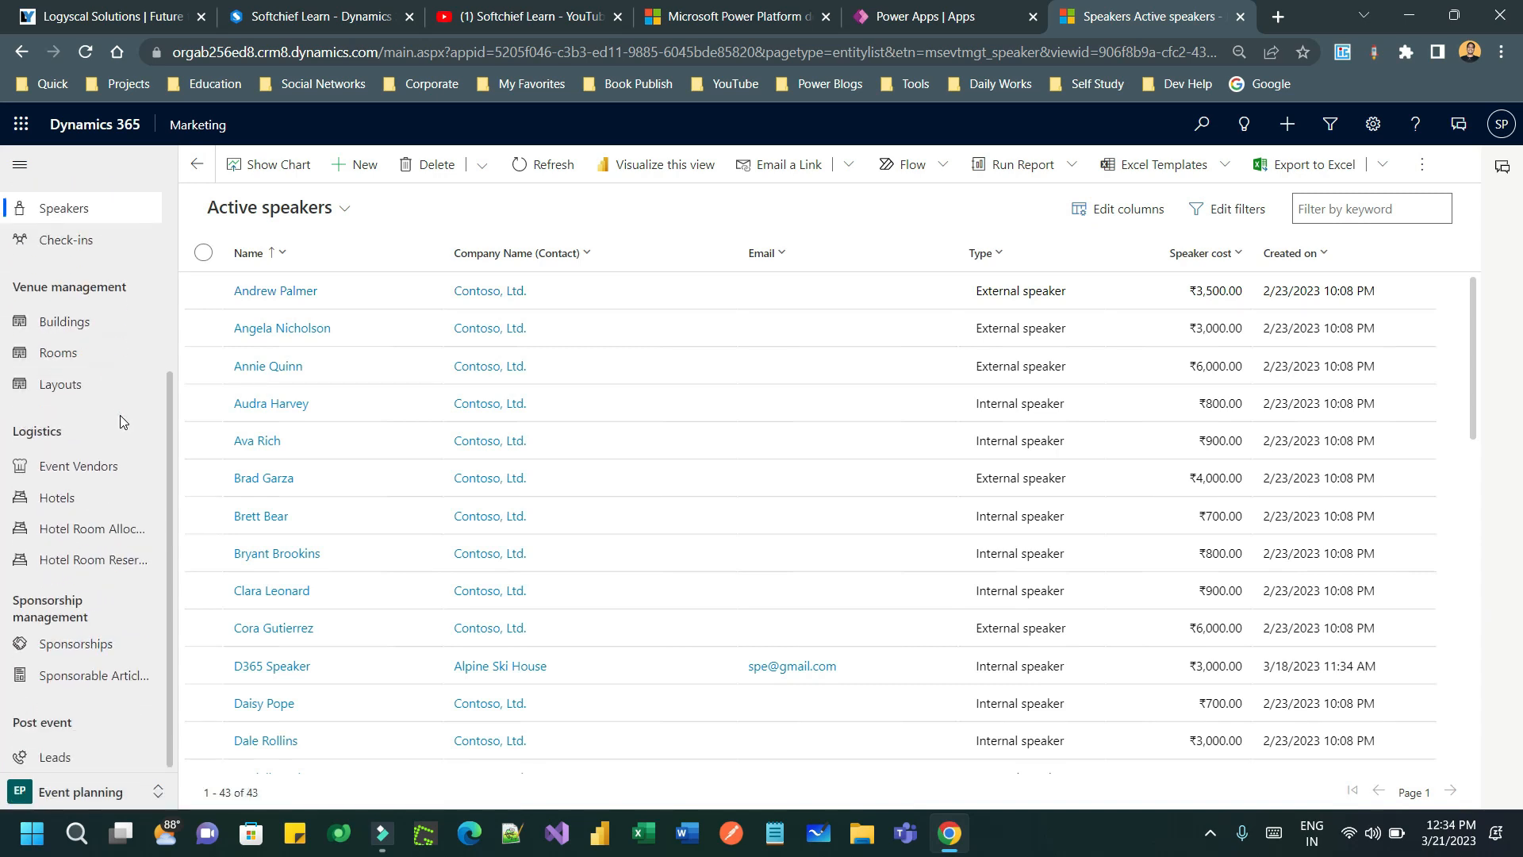
- Create a new sponsorship named Prime Sponsor with Wingtip Toys as the sponsor
click(79, 653)
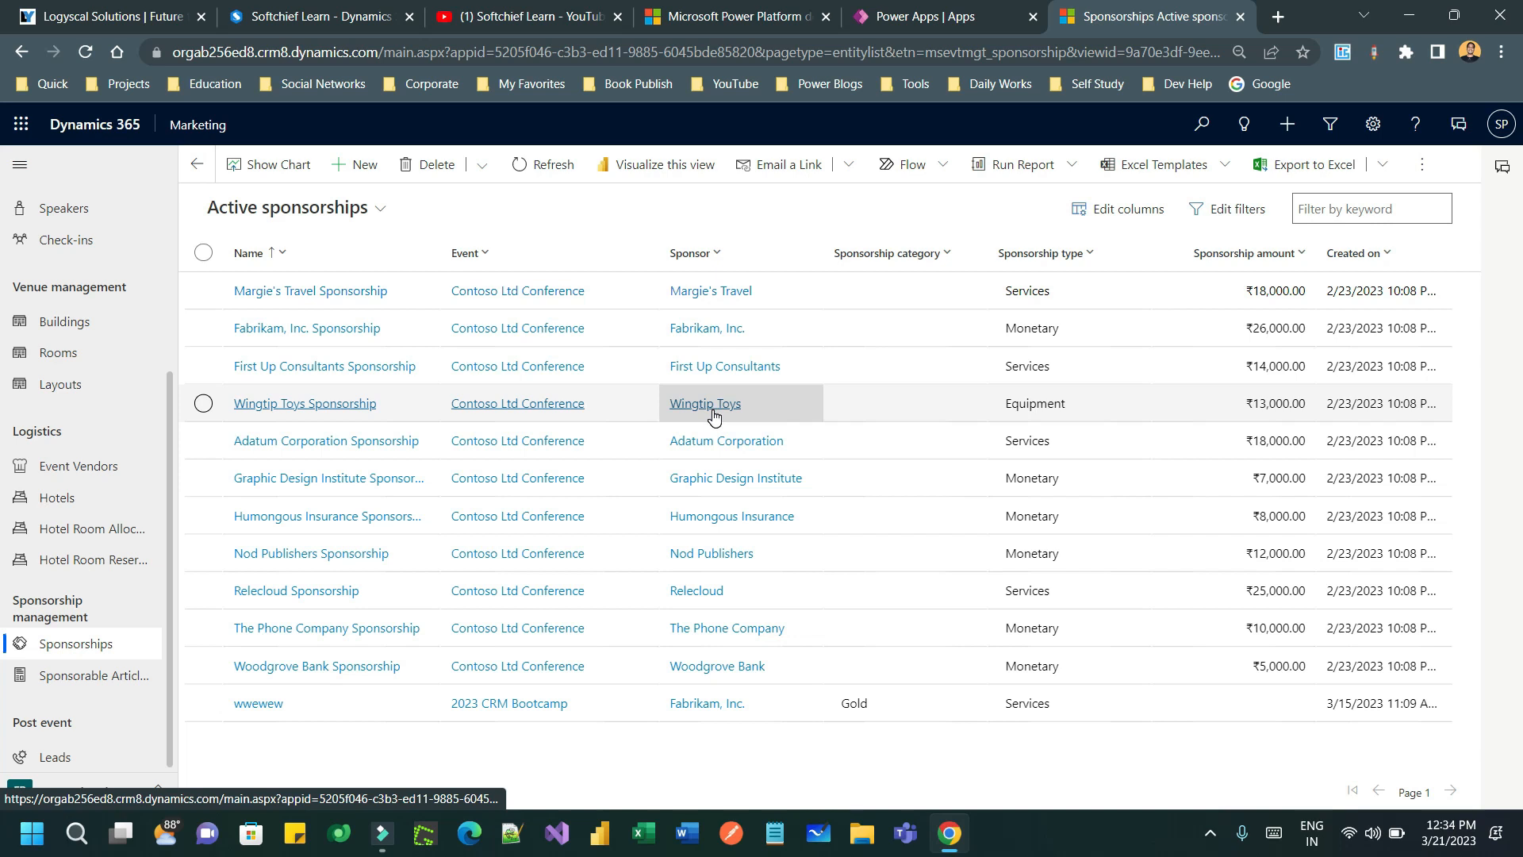
click(365, 164)
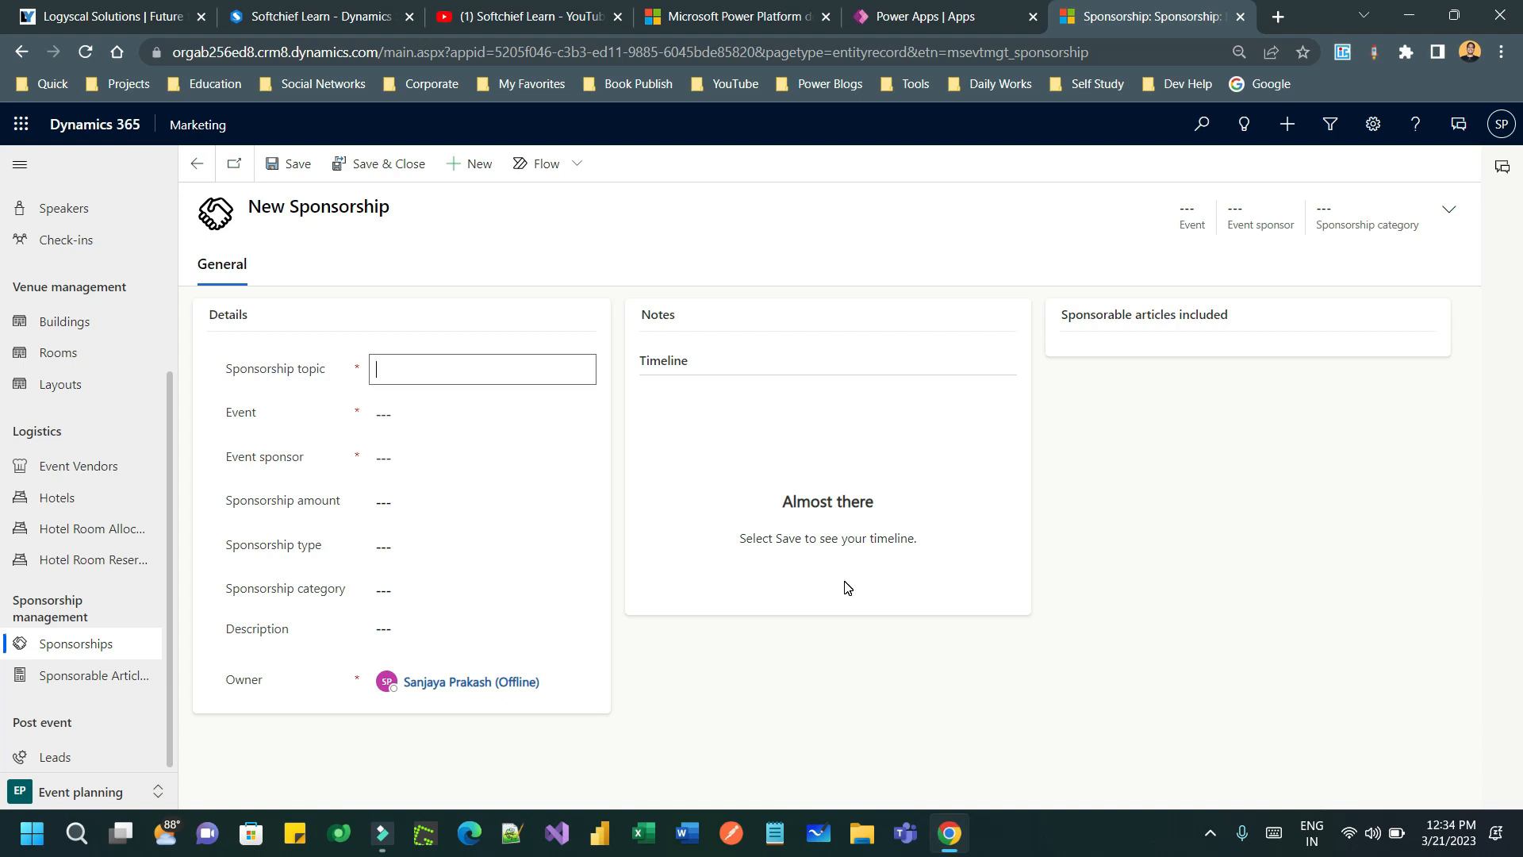
text(P)
text(rime Sponsor)
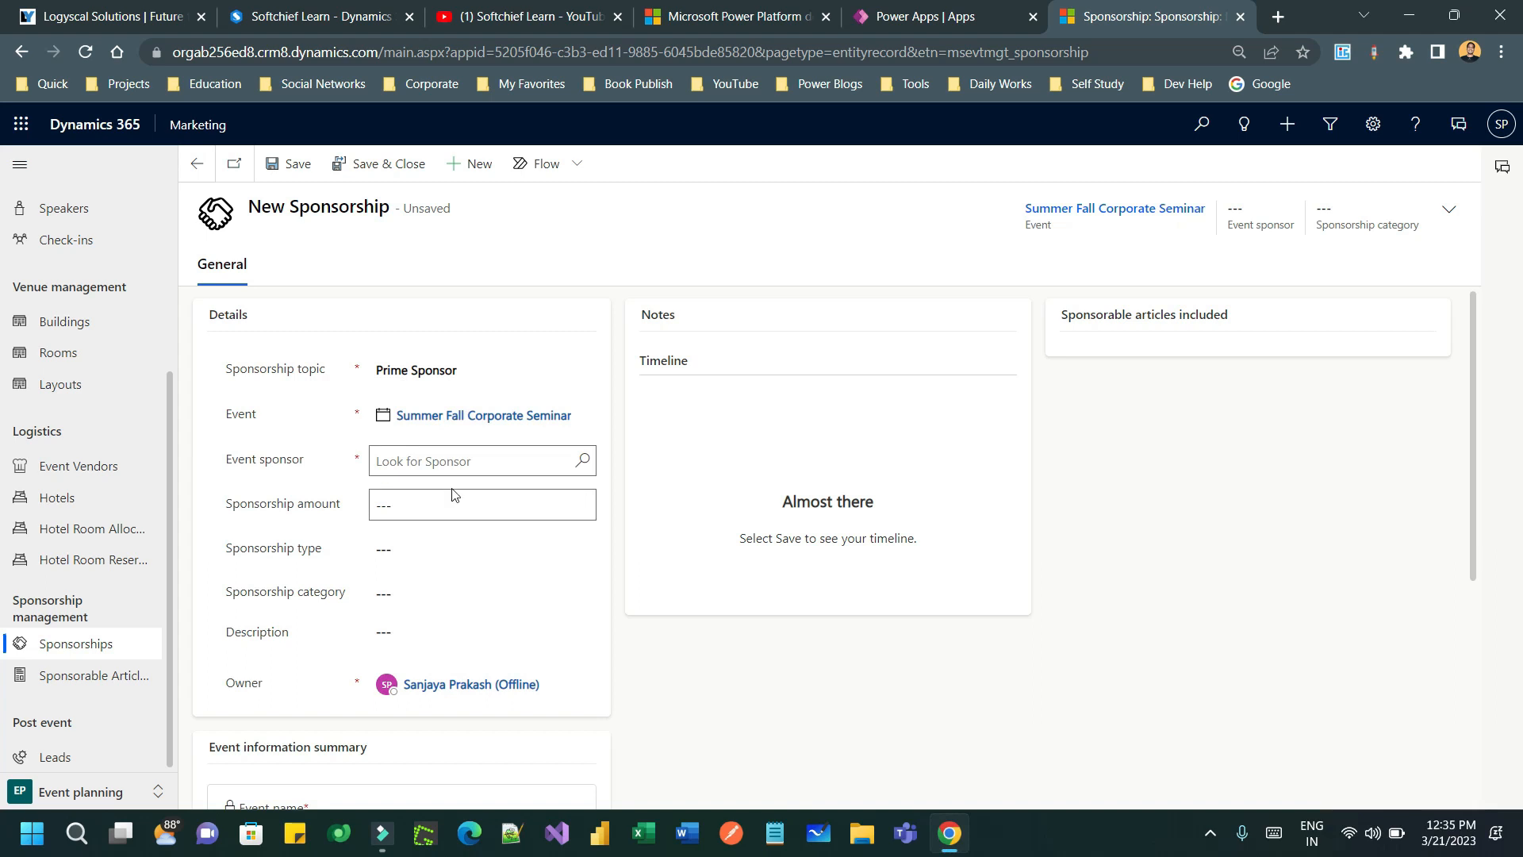
click(581, 464)
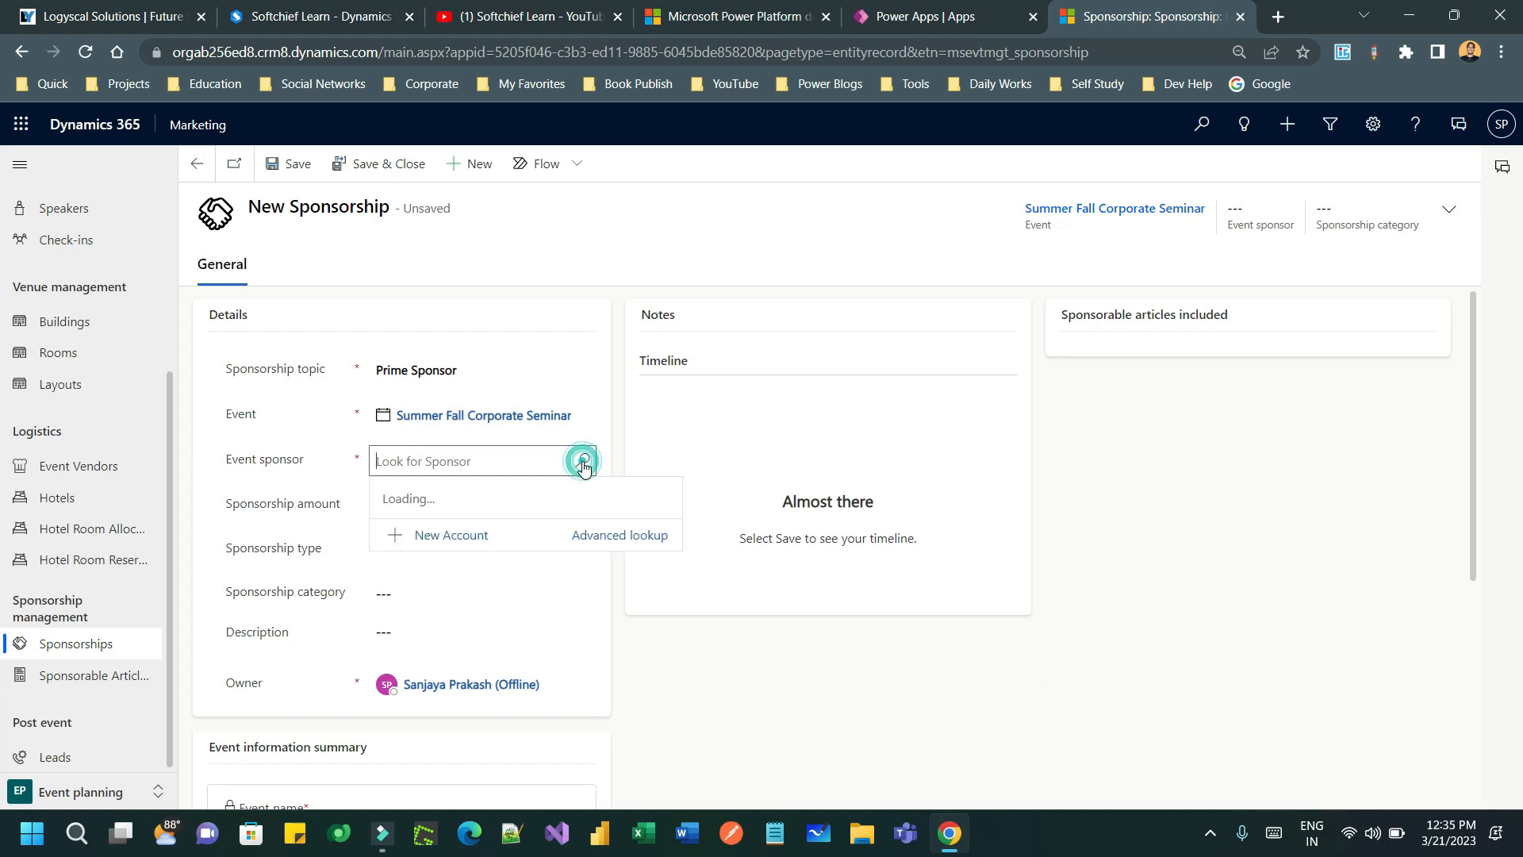
scroll(559, 555, down, 5)
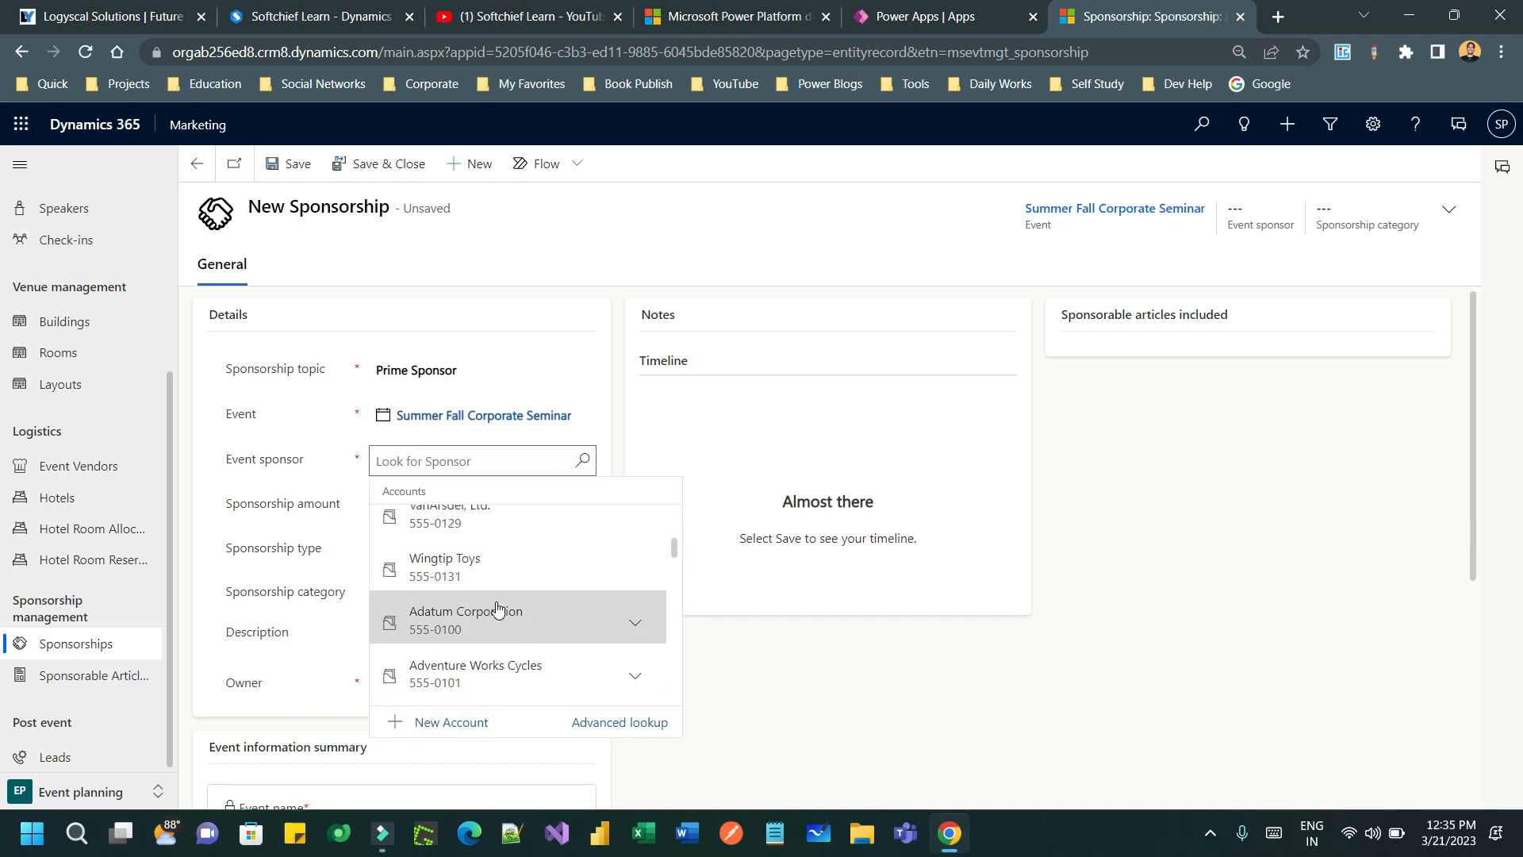
click(511, 568)
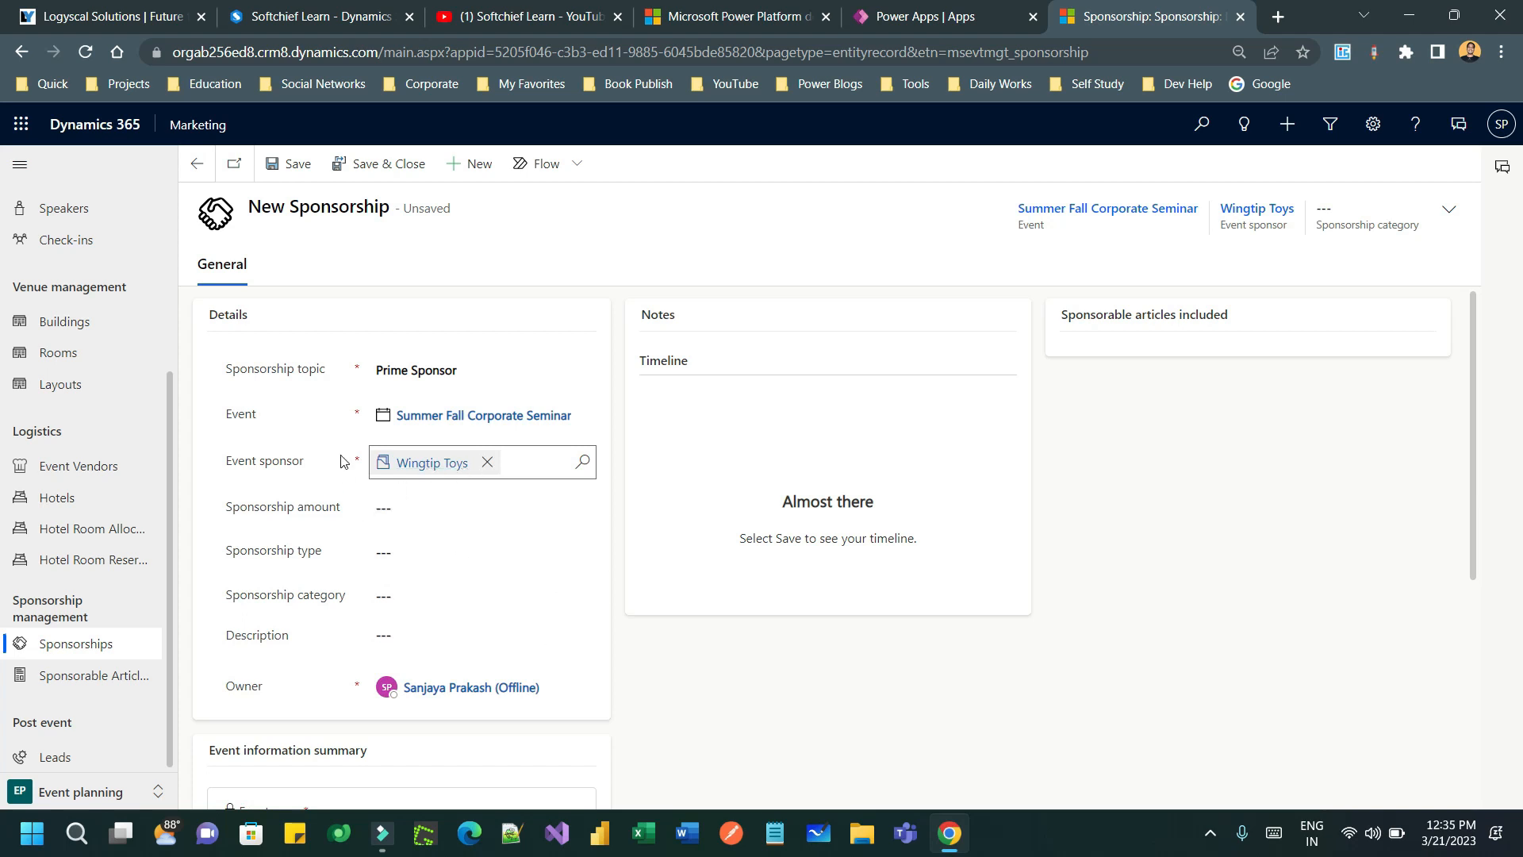
- Set amount ₹3,000.00, type Monetary and category Platinum, then save the sponsorship
click(441, 501)
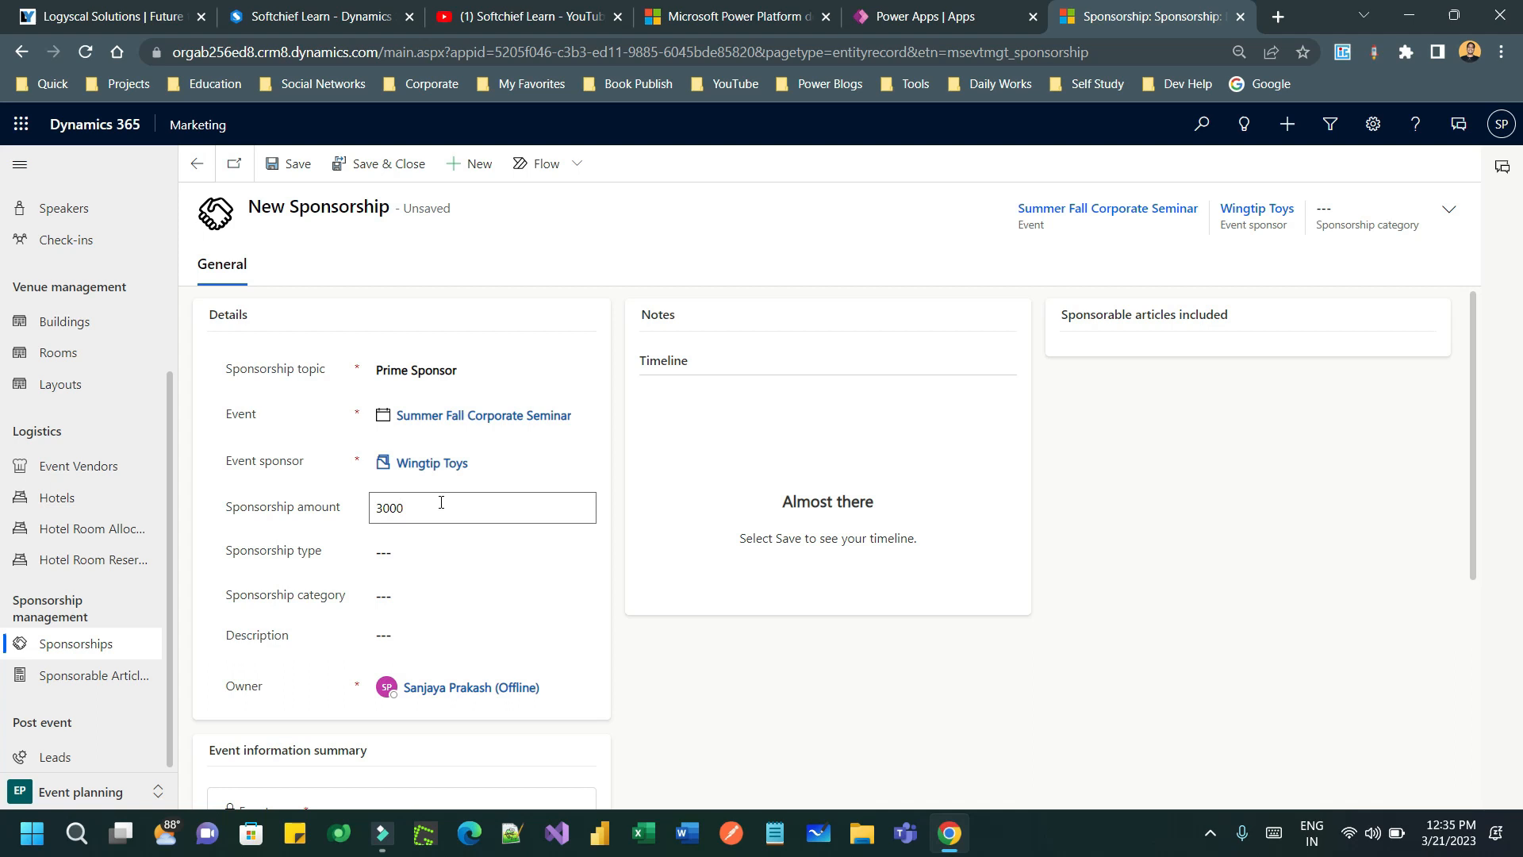
click(433, 549)
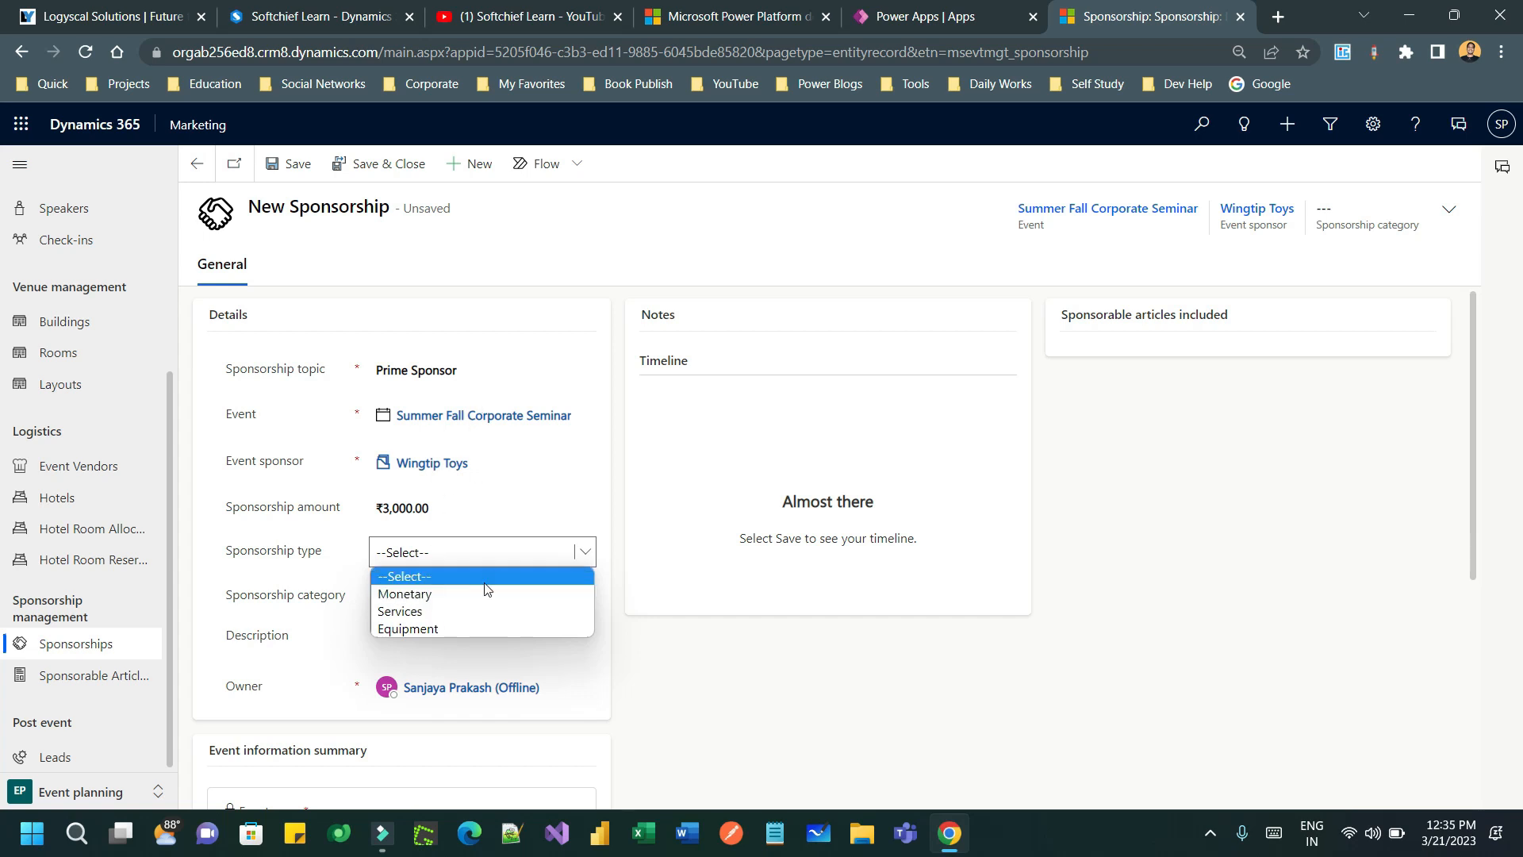
click(432, 595)
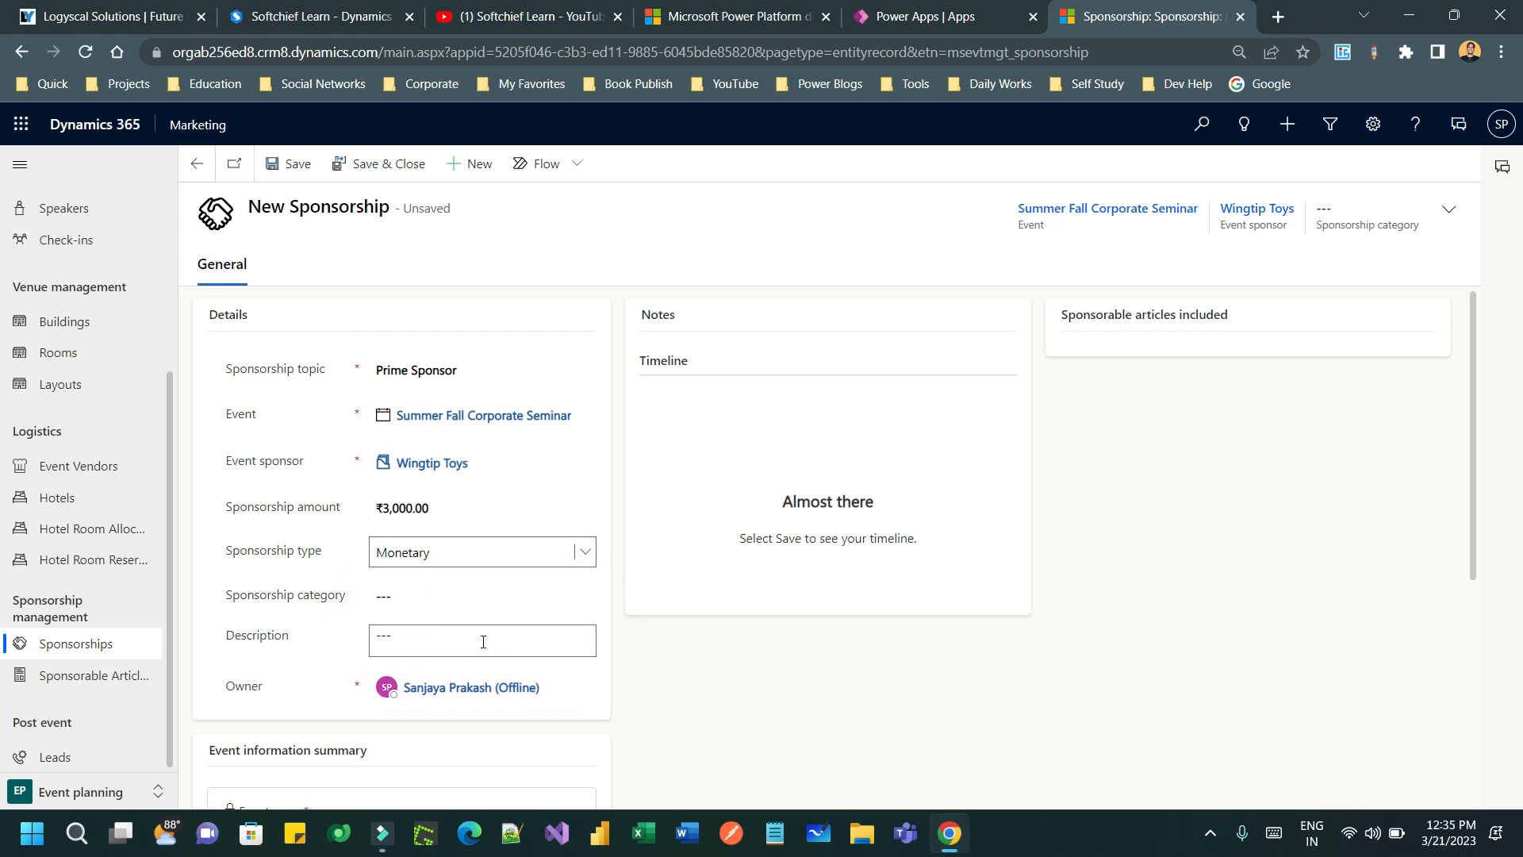
drag(239, 597, 327, 593)
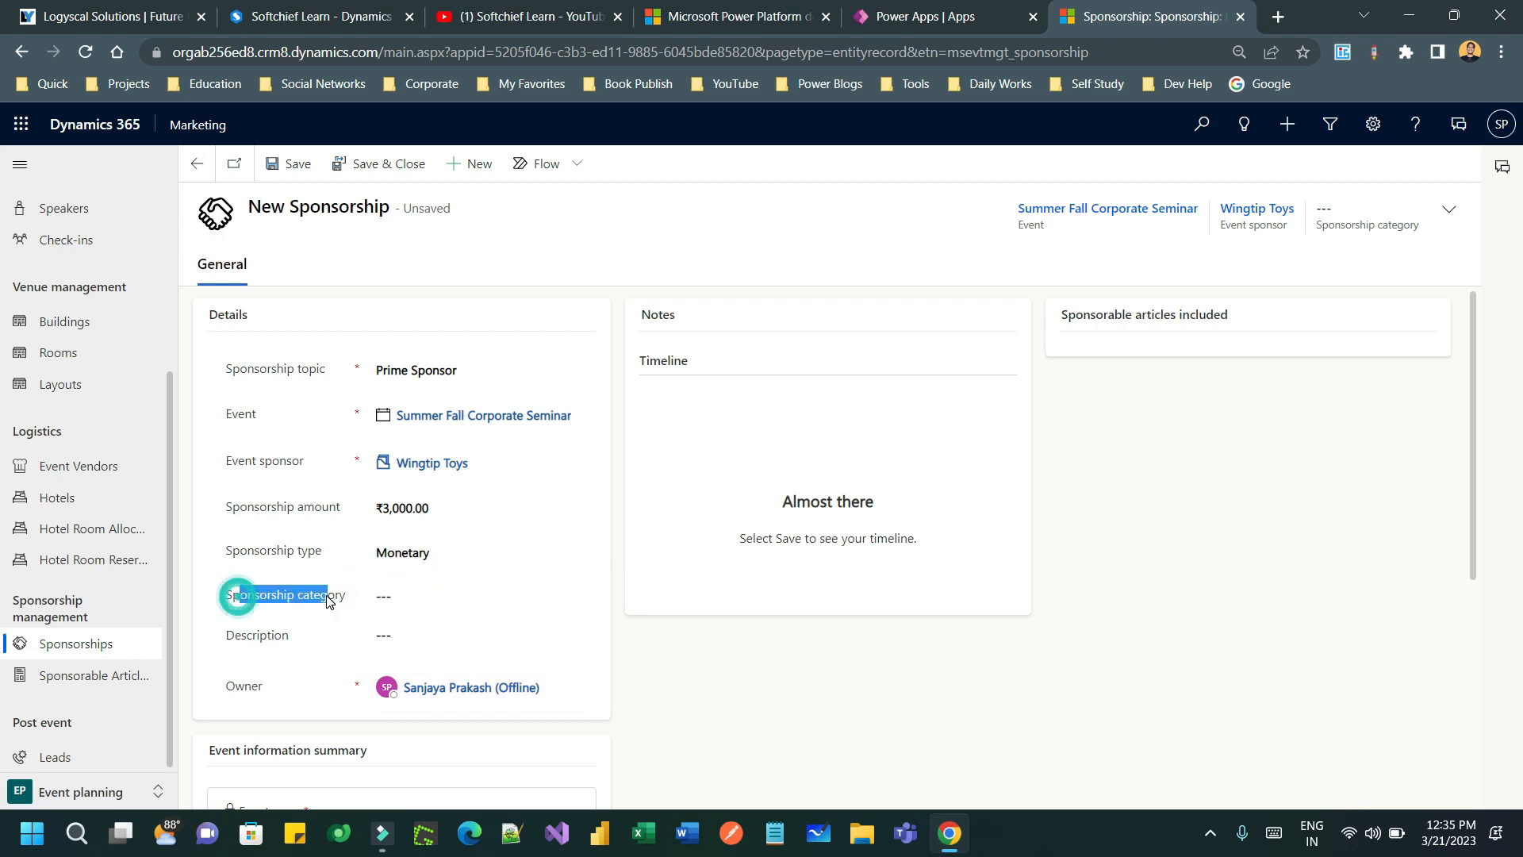
click(403, 597)
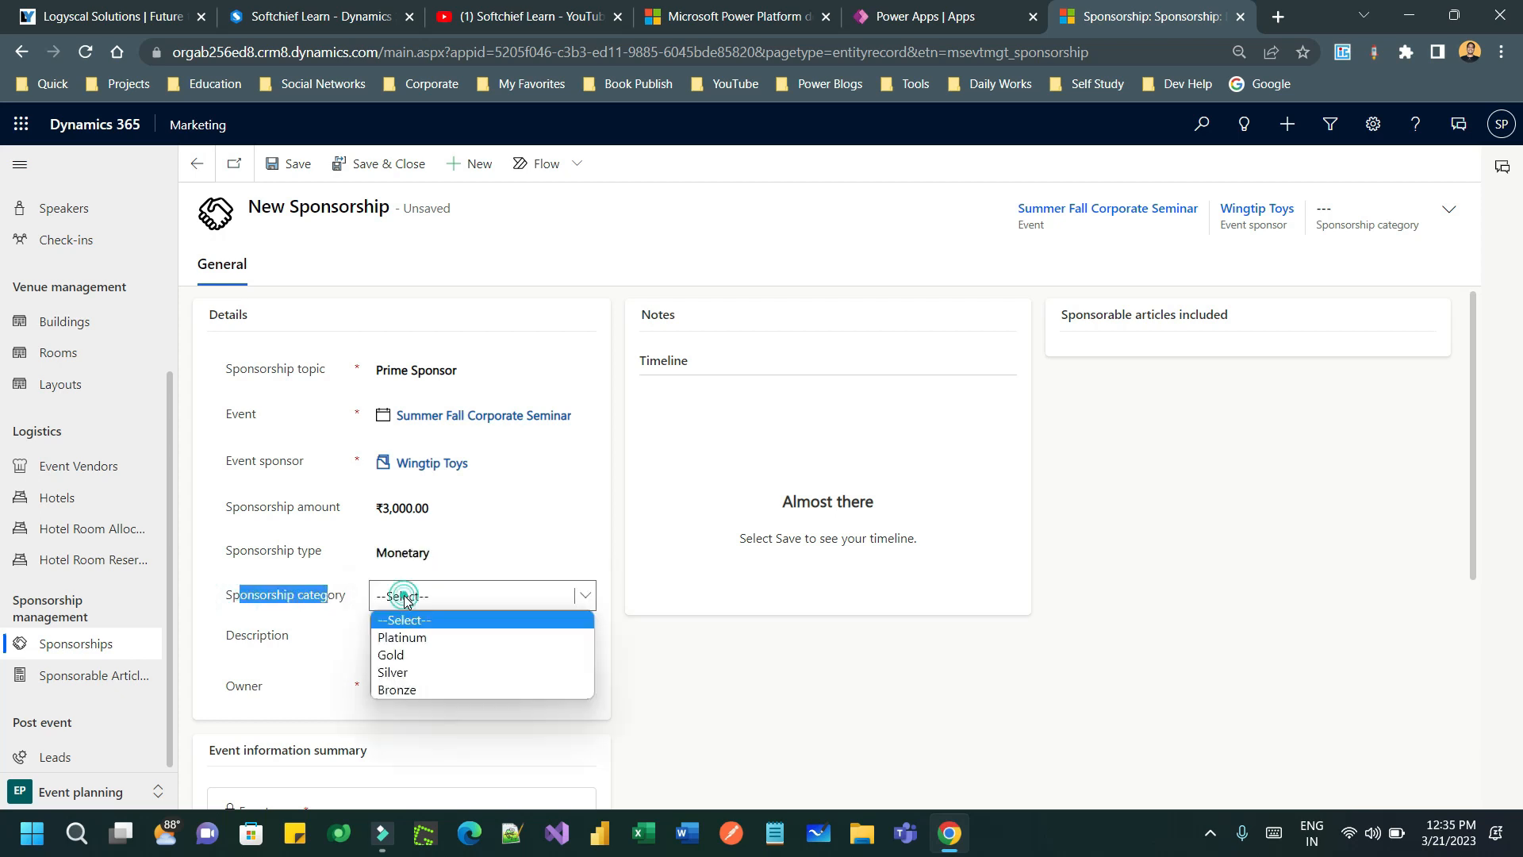
click(429, 639)
click(324, 634)
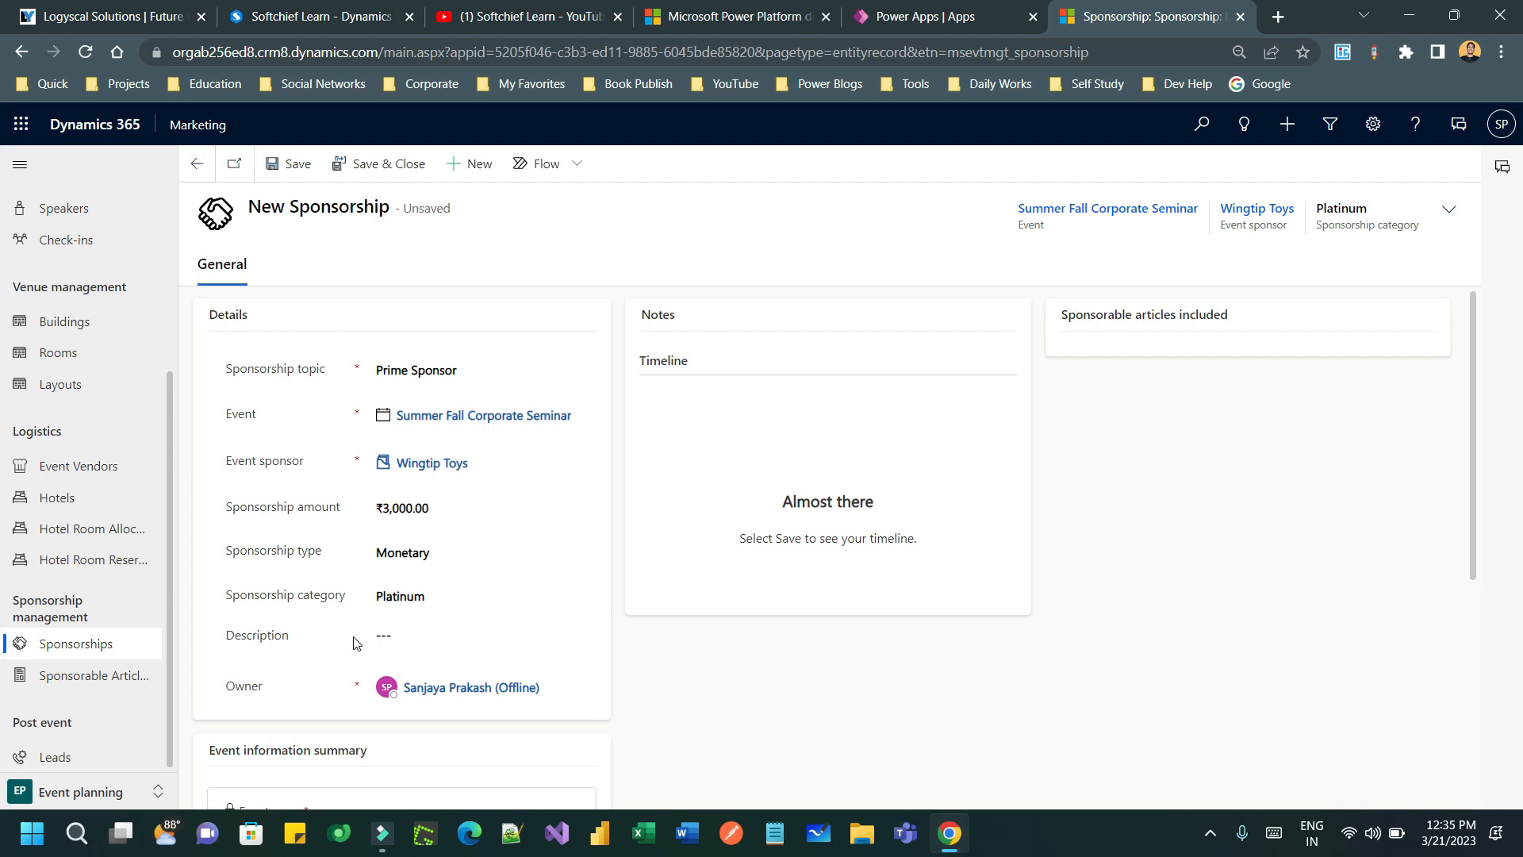
scroll(544, 564, down, 5)
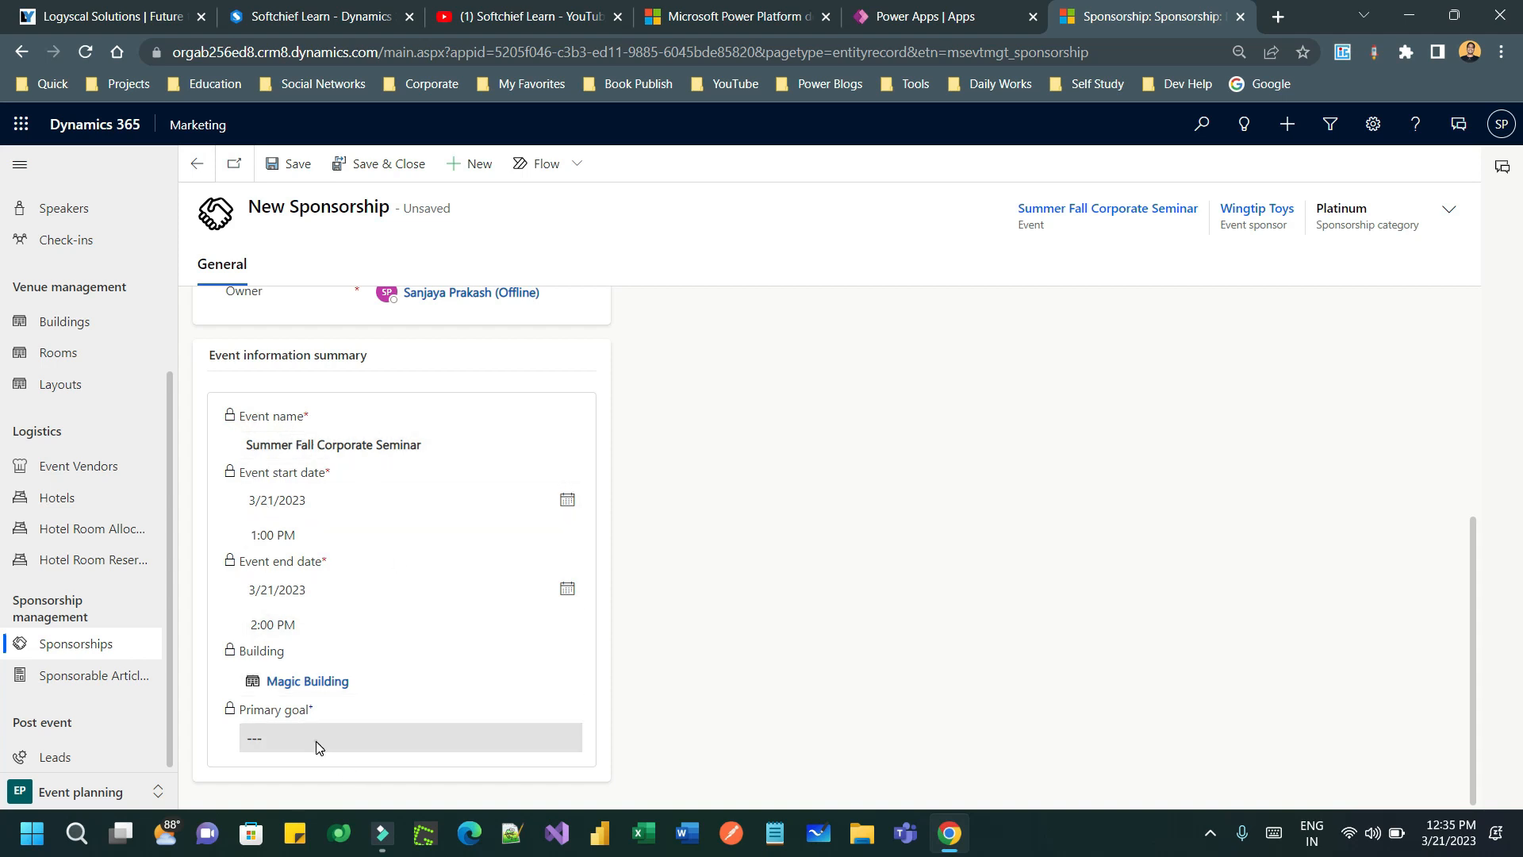
scroll(434, 512, up, 2)
scroll(434, 512, up, 3)
click(292, 167)
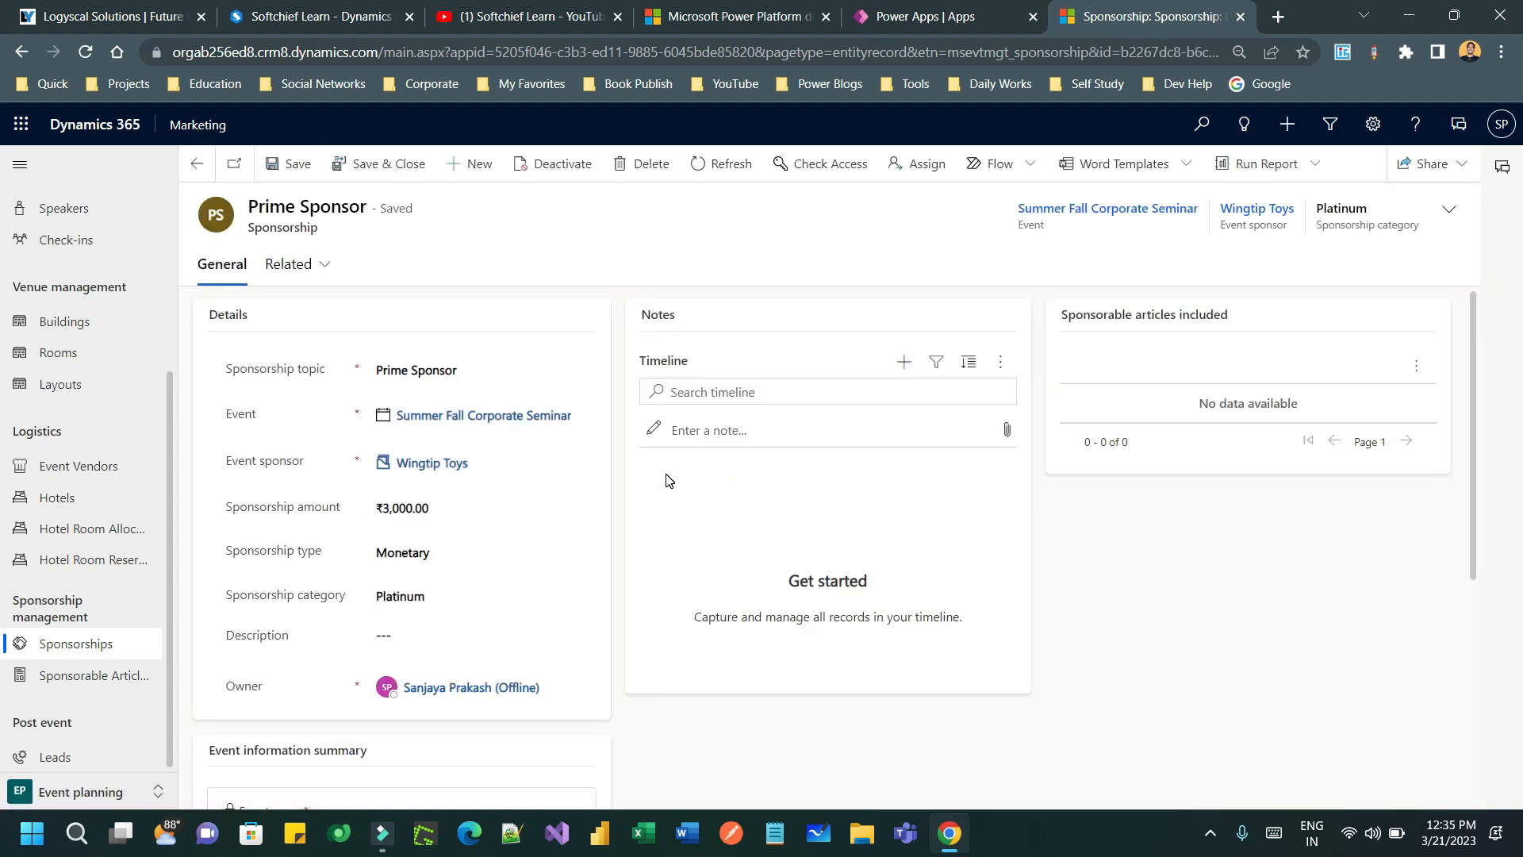
- Check the sponsorable articles commands and confirm Prime Sponsor among 13 active sponsorships
drag(1083, 315, 1315, 310)
click(1312, 307)
click(1416, 365)
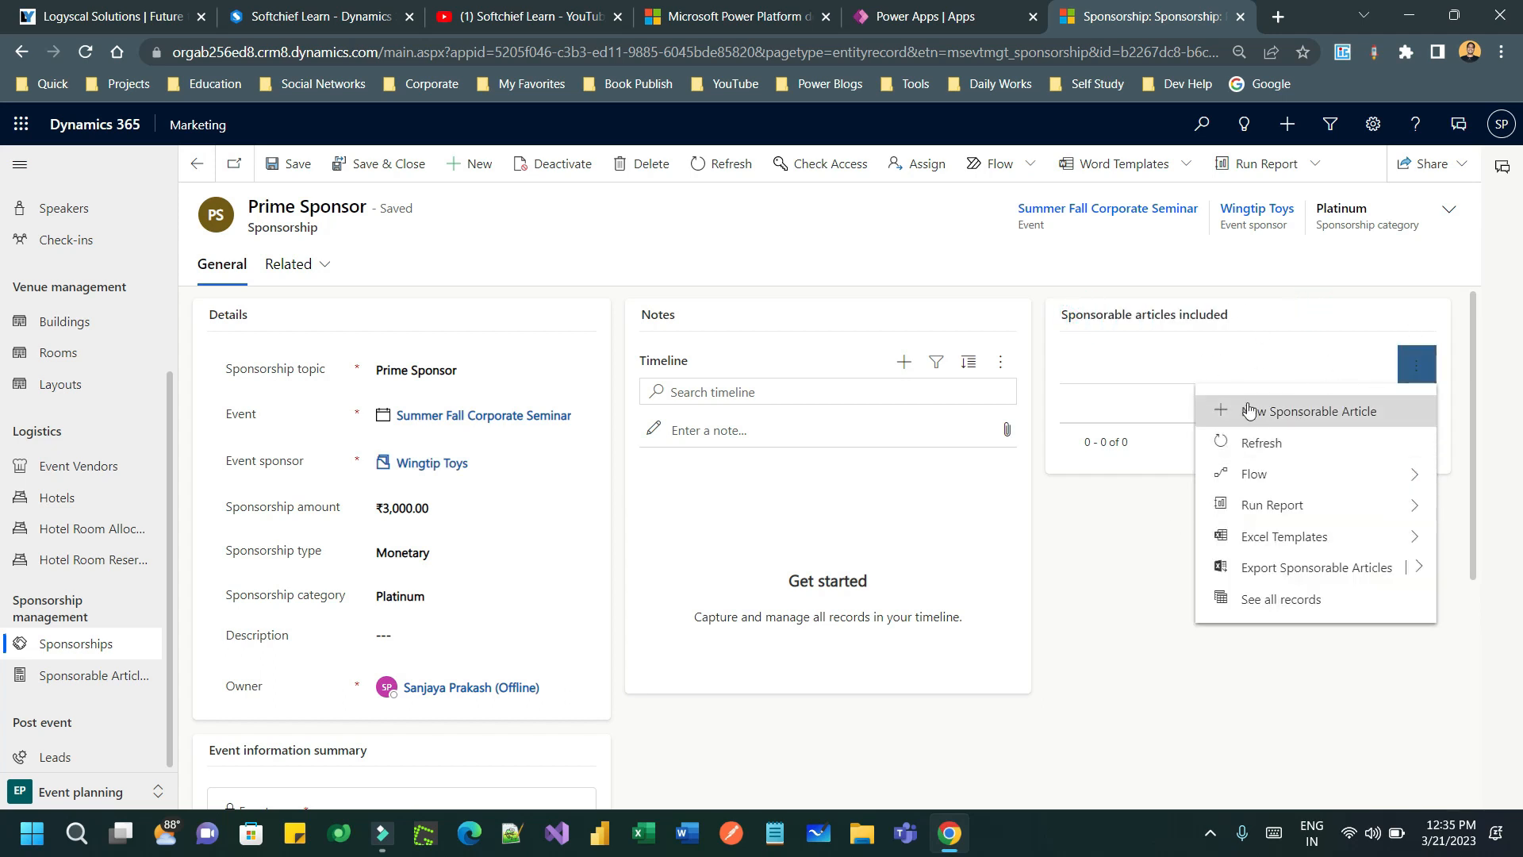
click(1109, 525)
click(141, 647)
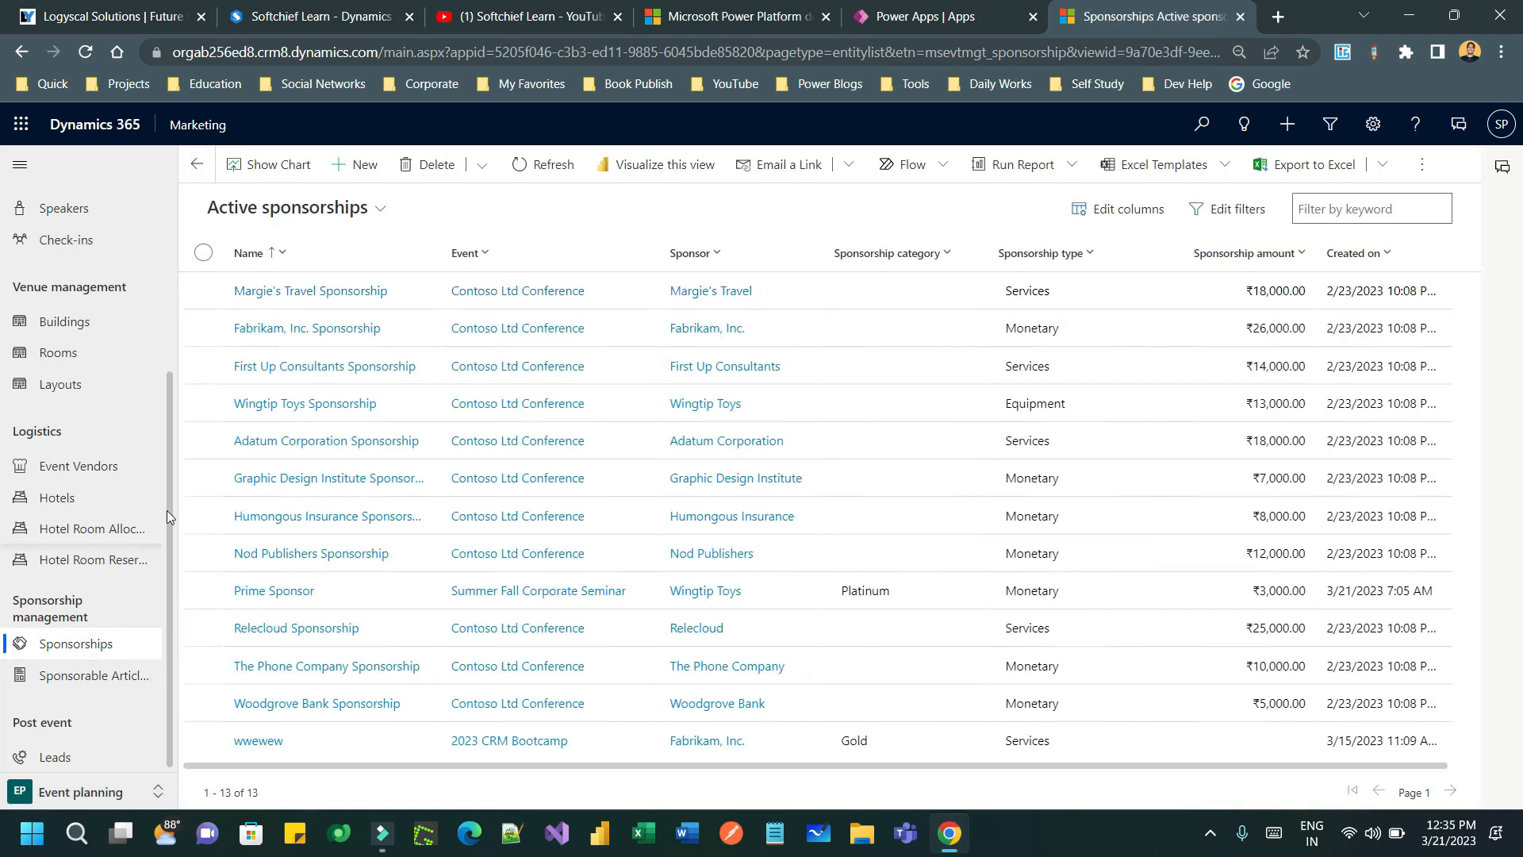
drag(171, 490, 198, 348)
click(57, 249)
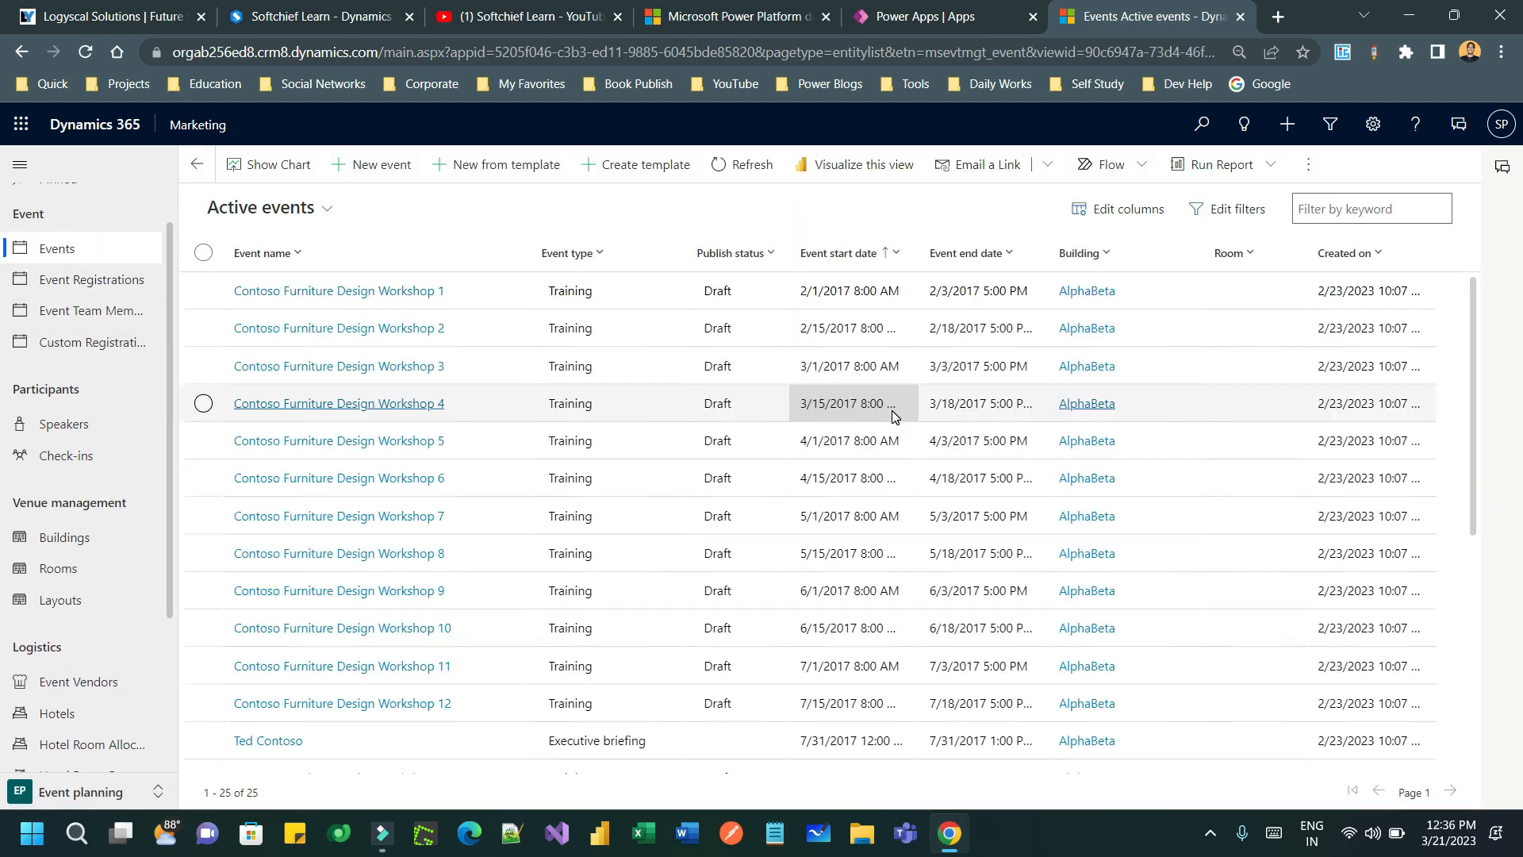
- Sort events newest first, open Summer Fall Corporate Seminar and scroll through its Agenda
click(1358, 253)
click(1384, 313)
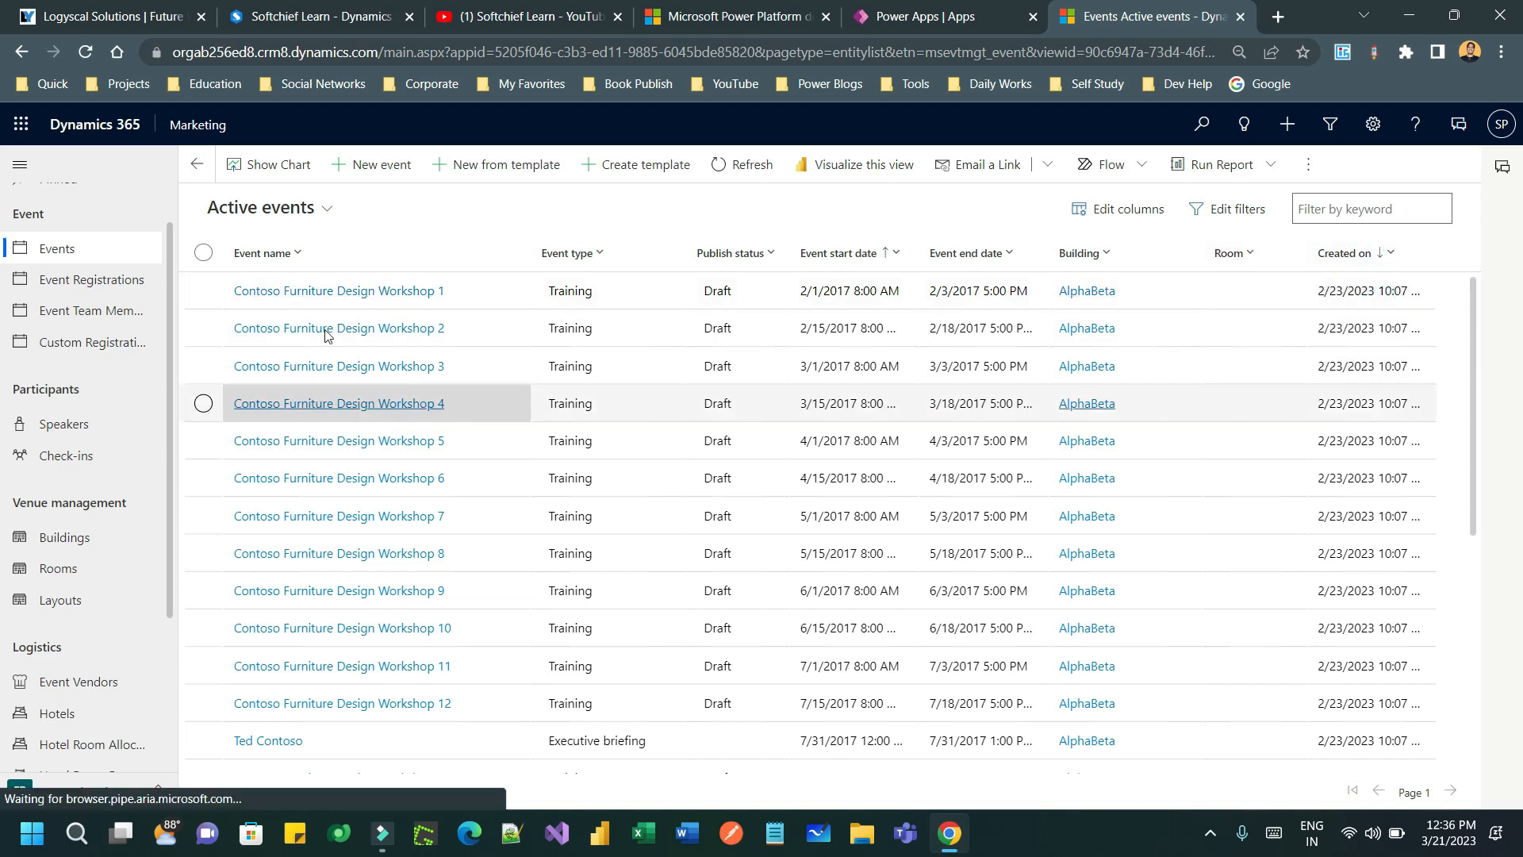
click(311, 292)
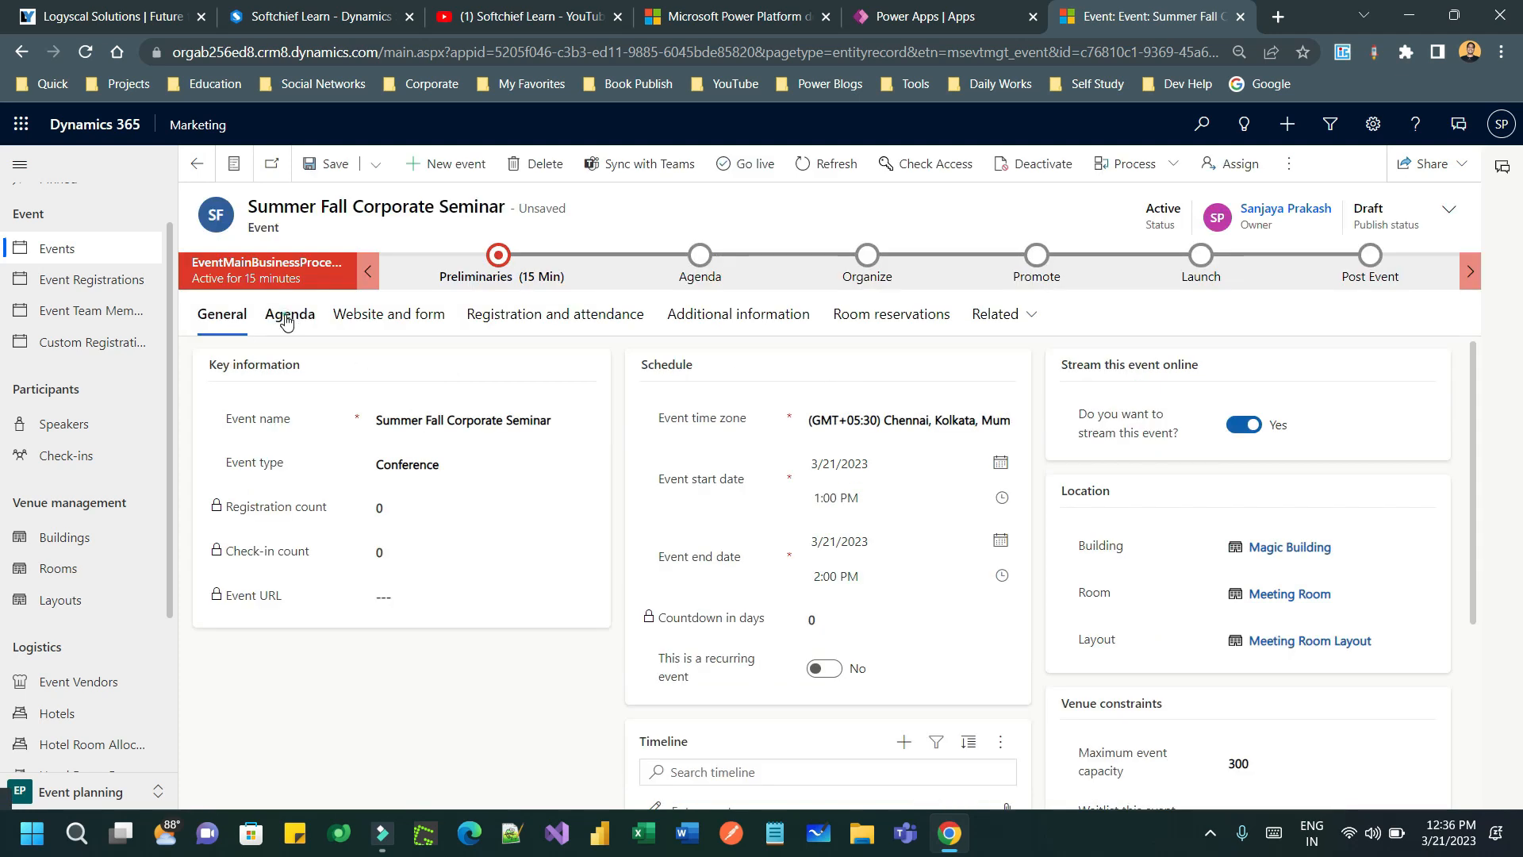
click(286, 318)
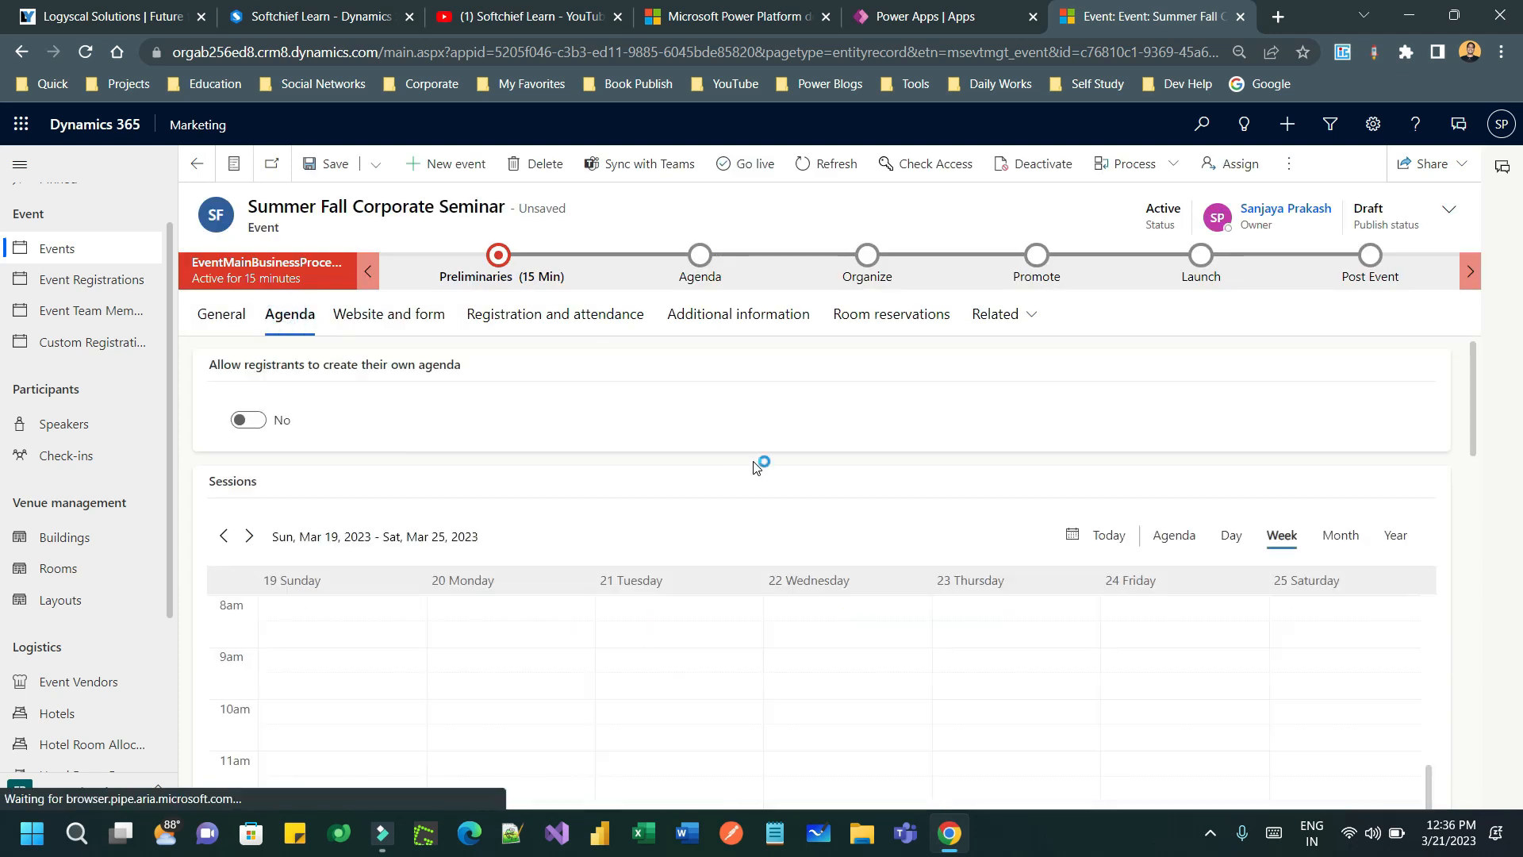
scroll(756, 466, down, 8)
scroll(1033, 518, down, 5)
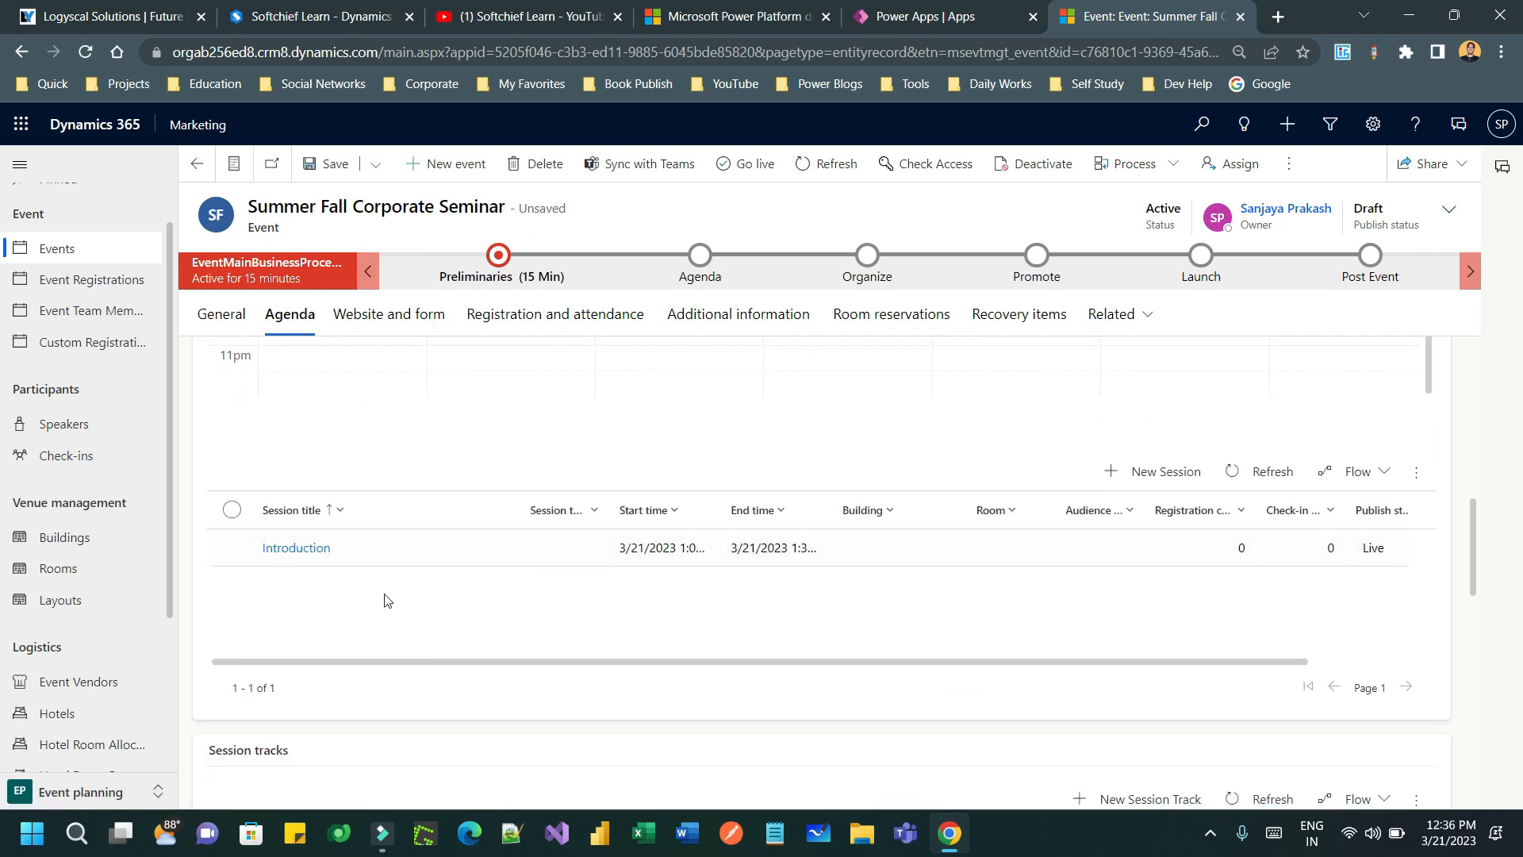
scroll(665, 556, down, 6)
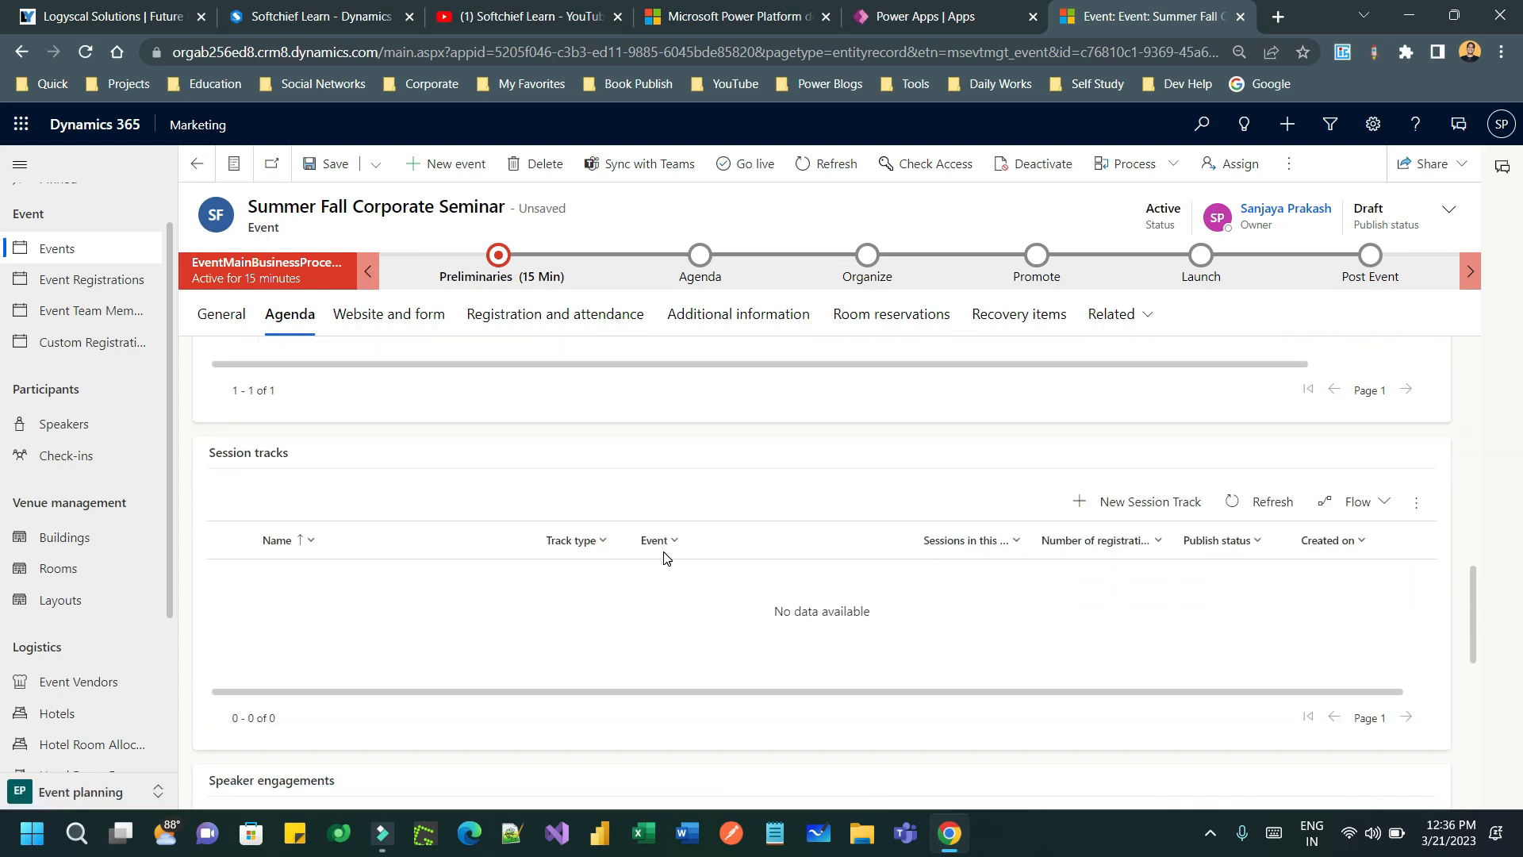
scroll(534, 445, down, 6)
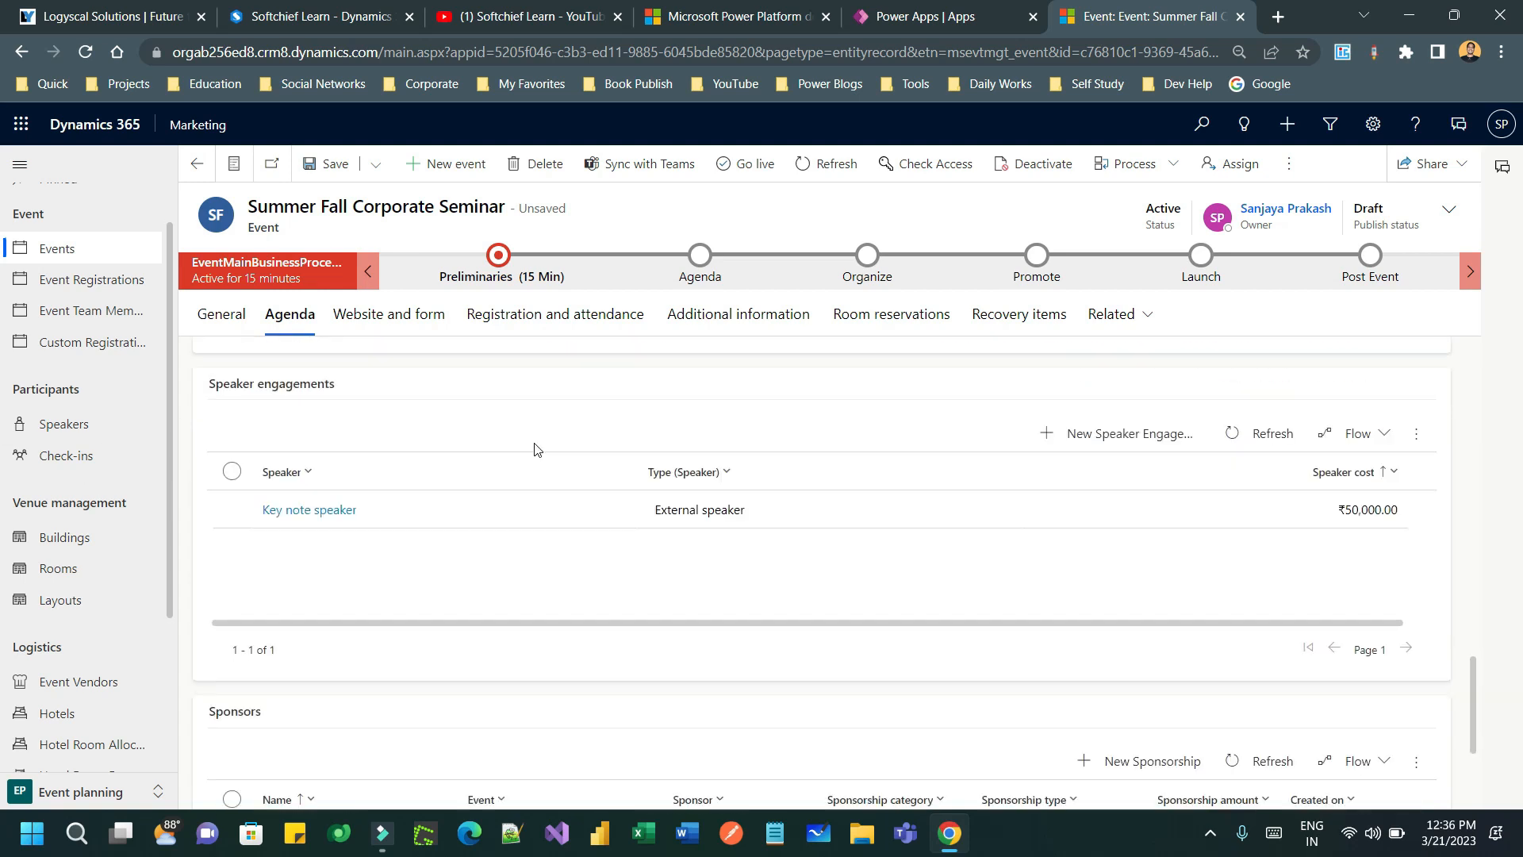
scroll(755, 445, up, 10)
scroll(788, 464, up, 1)
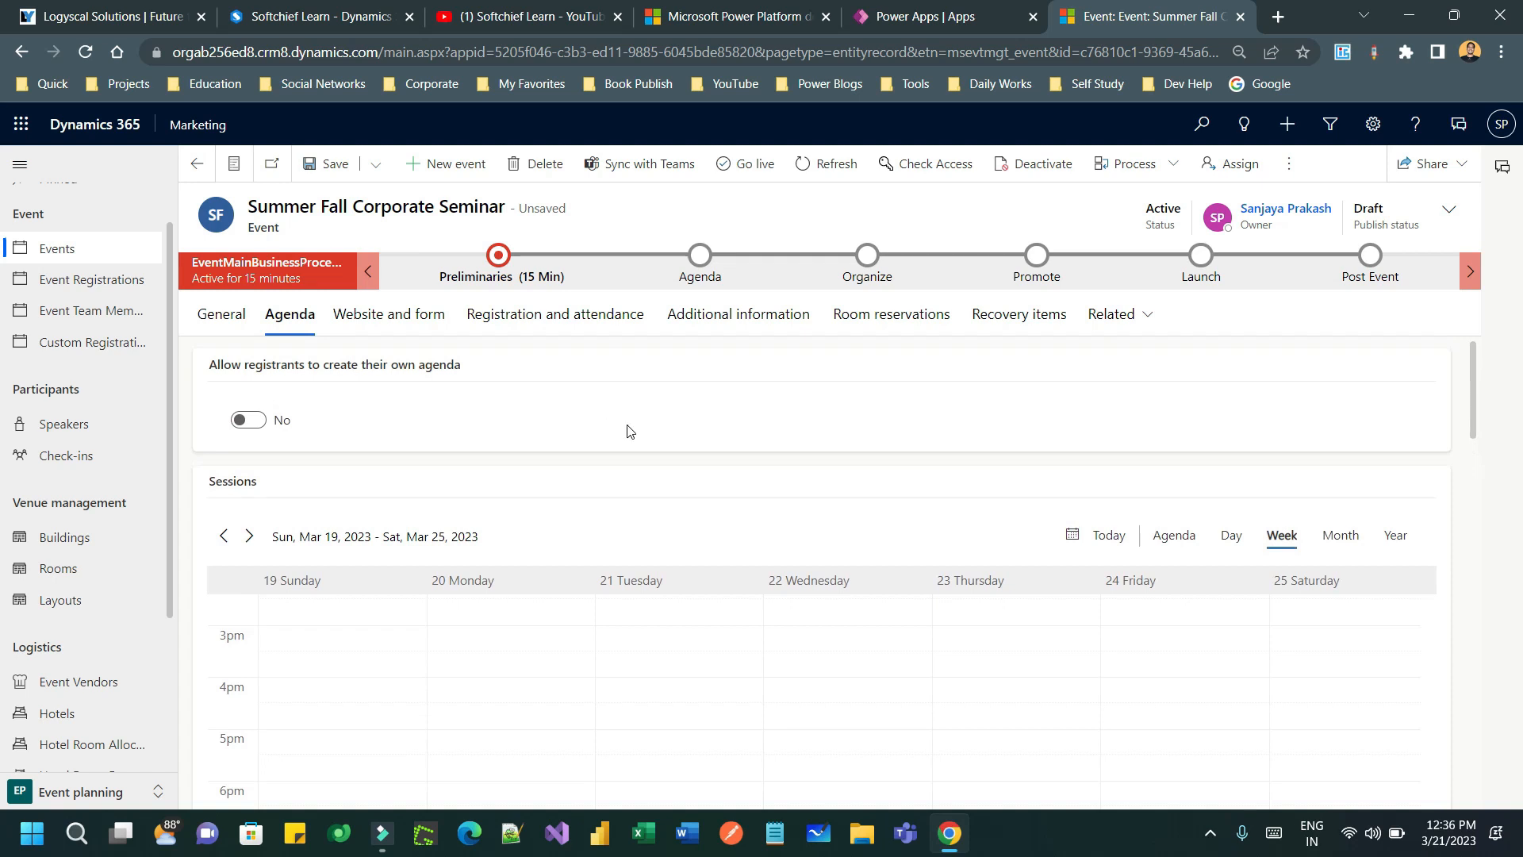
click(580, 325)
- Set the seminar's primary goal to Sales under Additional information
click(761, 320)
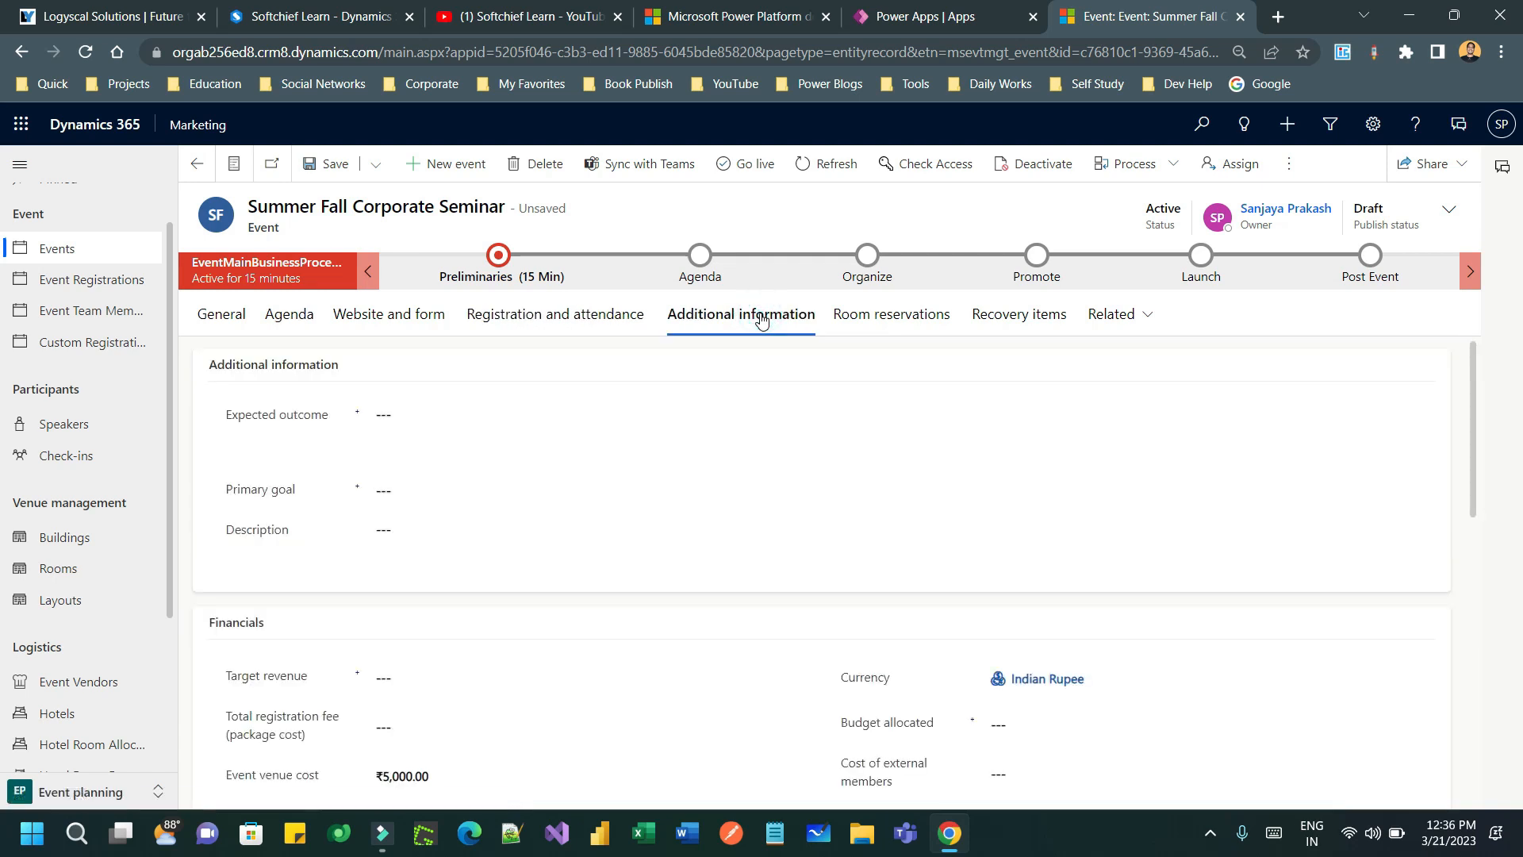
click(299, 421)
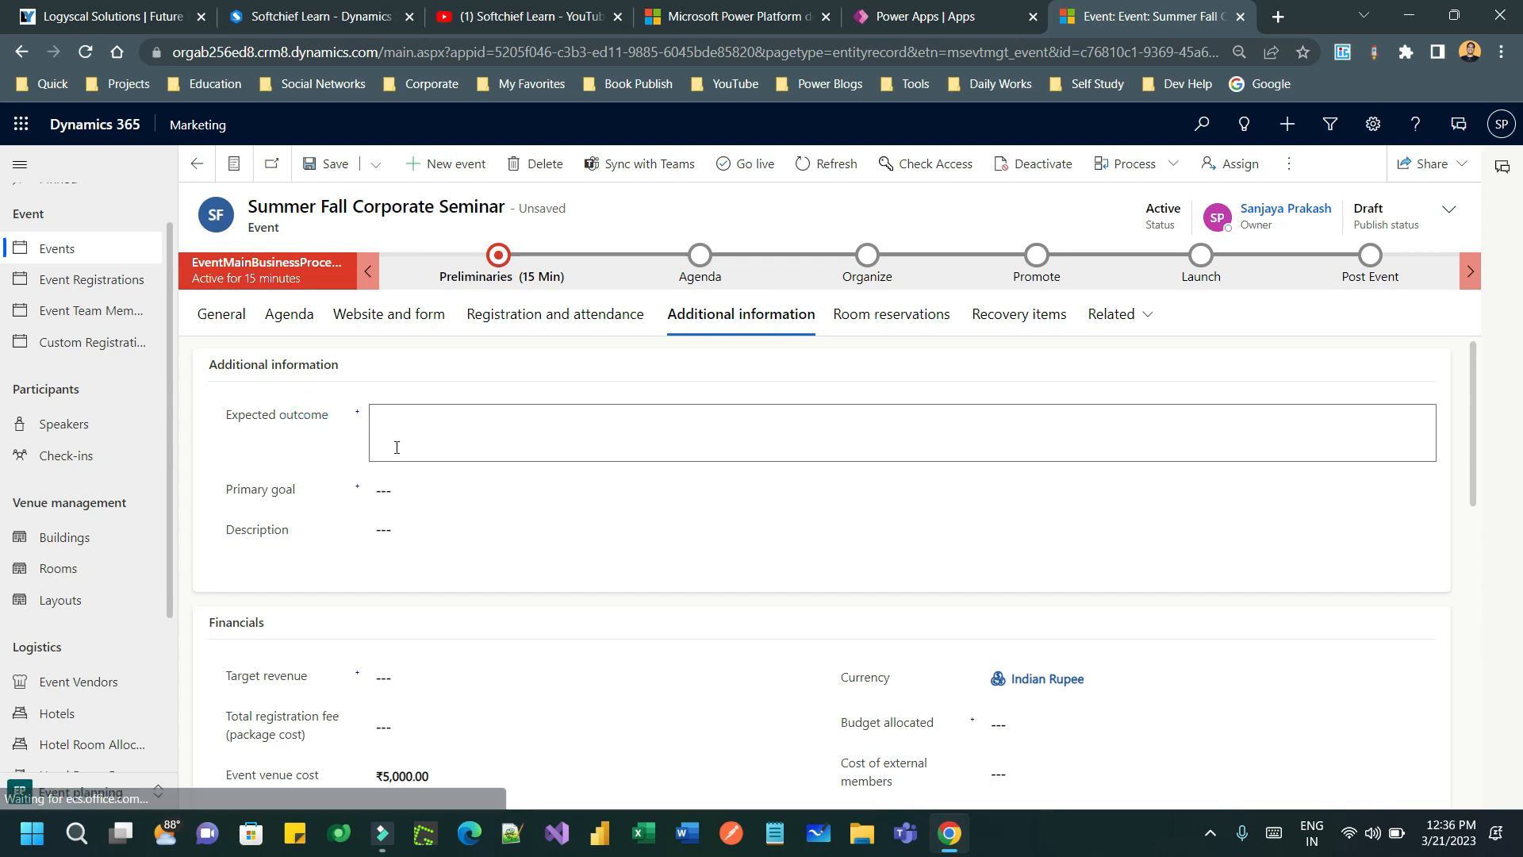
click(403, 495)
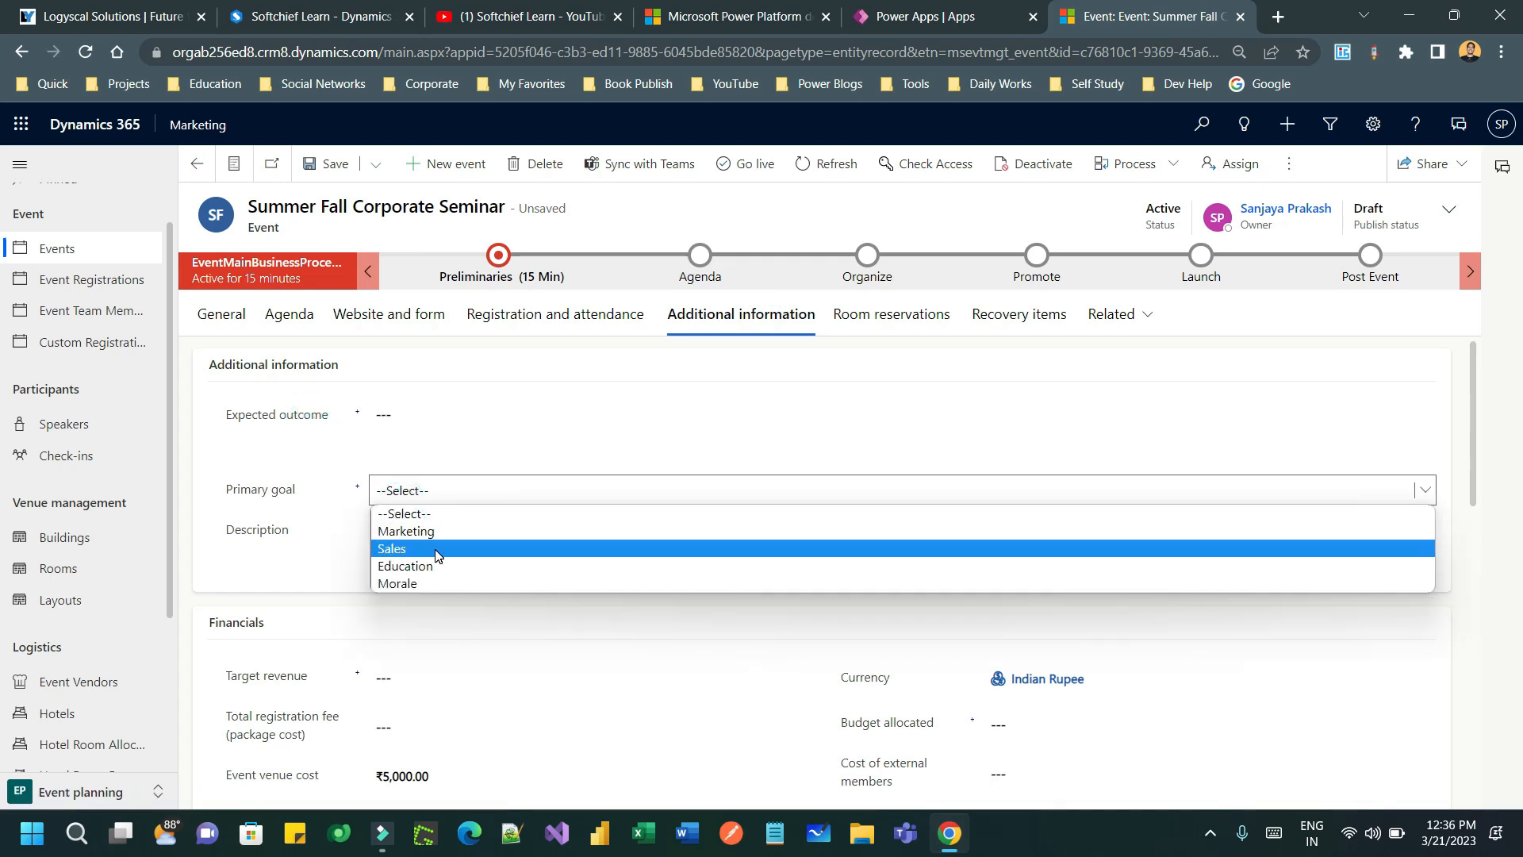
click(435, 547)
click(283, 514)
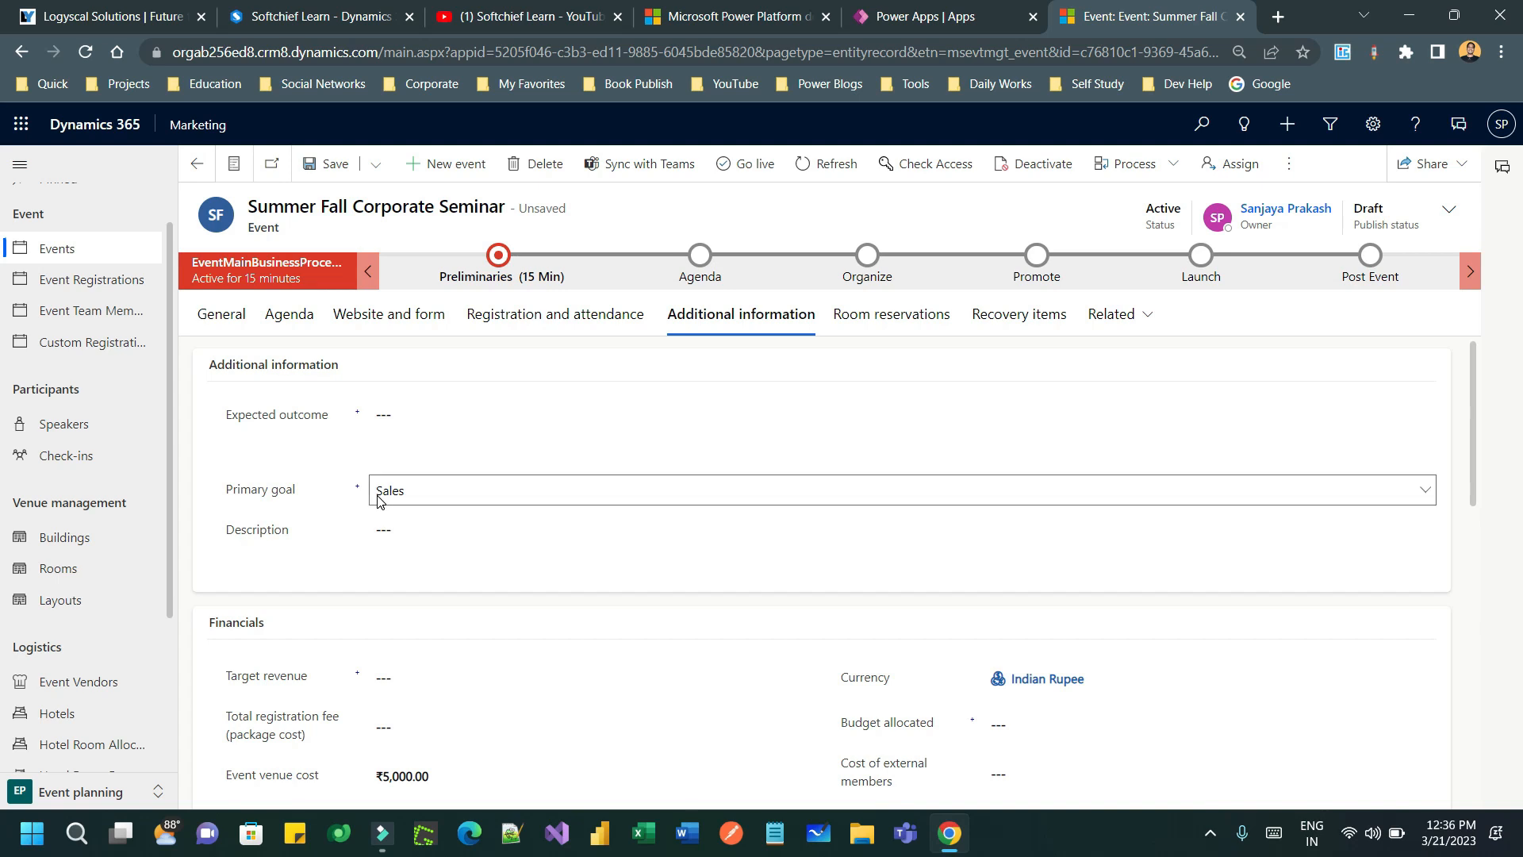
scroll(349, 480, down, 1)
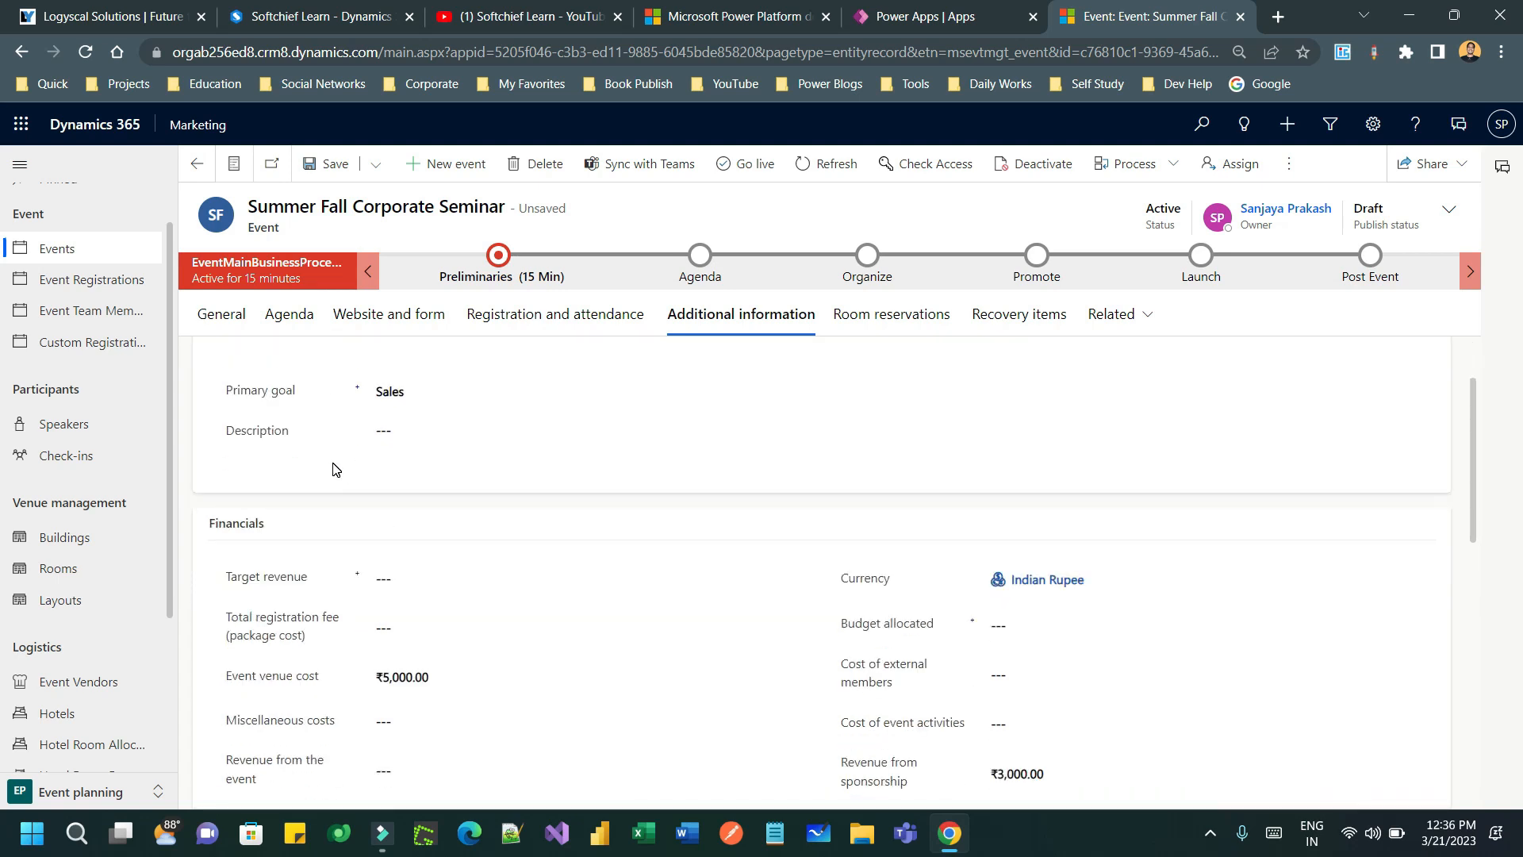
scroll(332, 468, down, 1)
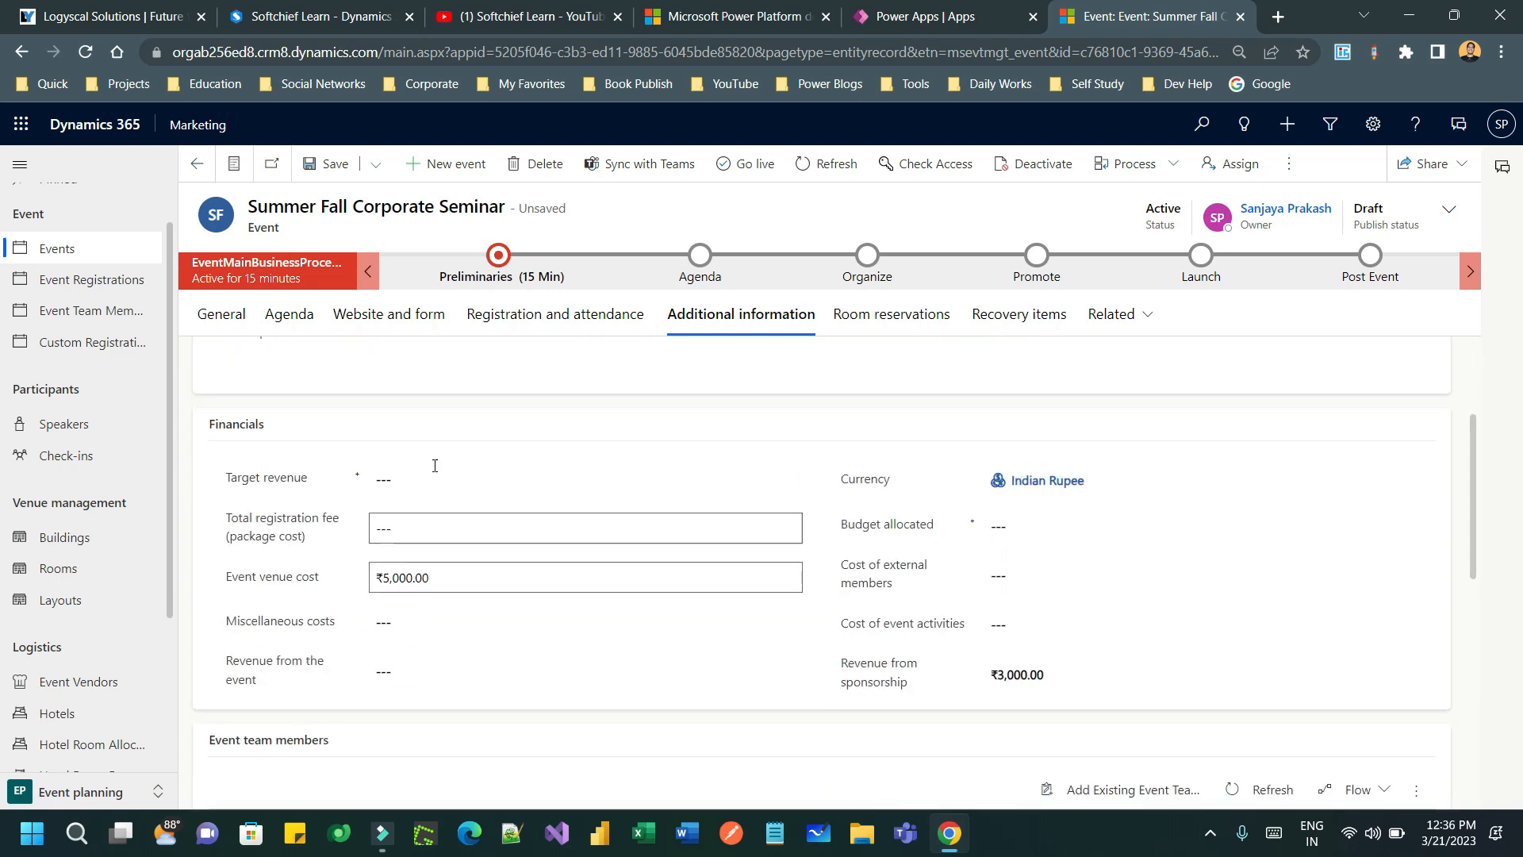
scroll(526, 481, down, 2)
scroll(594, 460, up, 2)
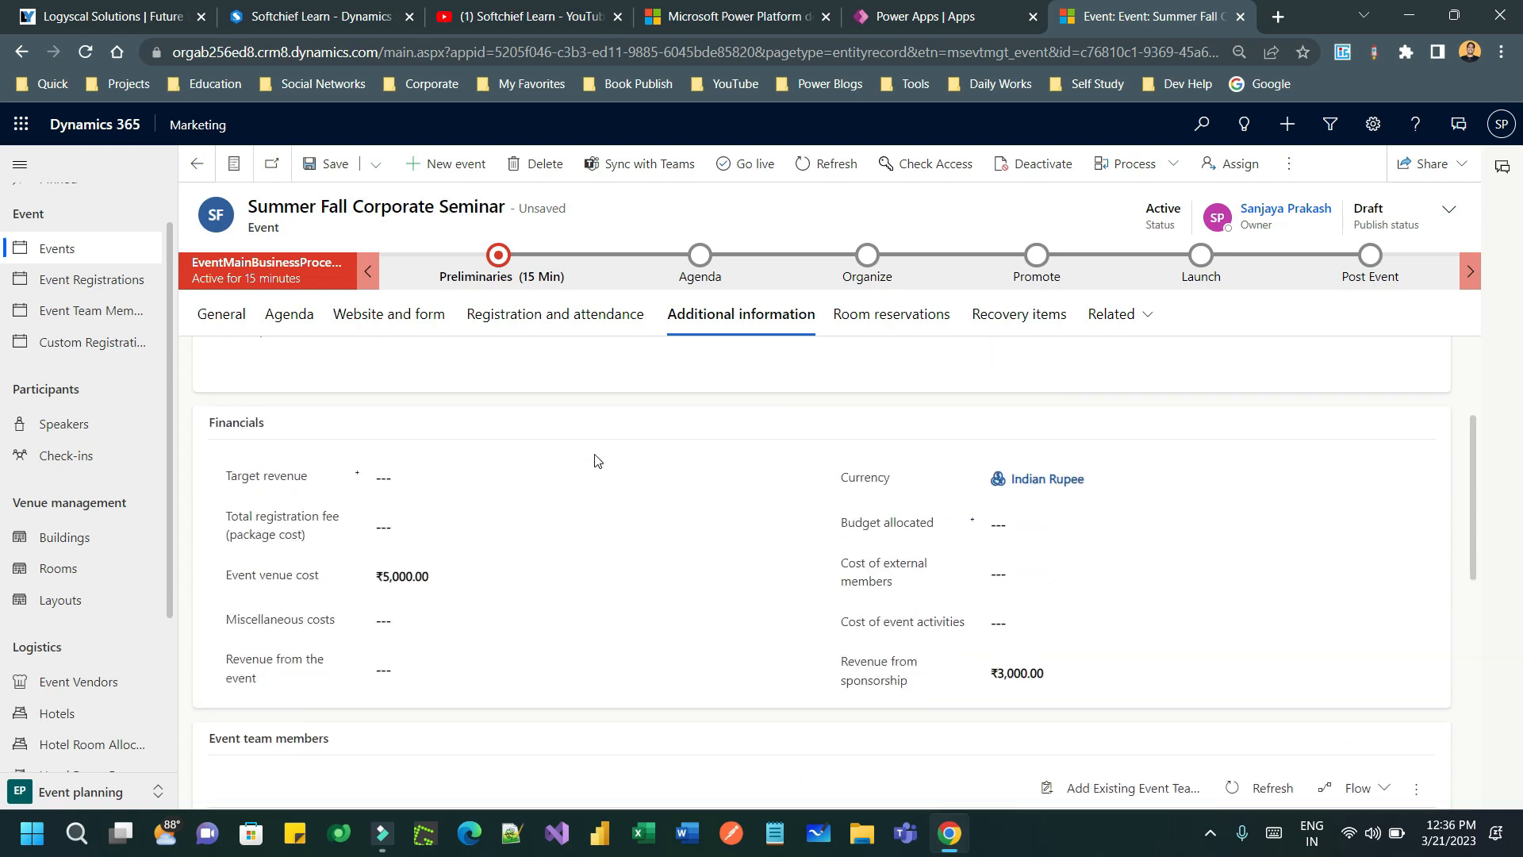
- Enter a target revenue of 500000 and an allocated budget of 4,000
click(497, 492)
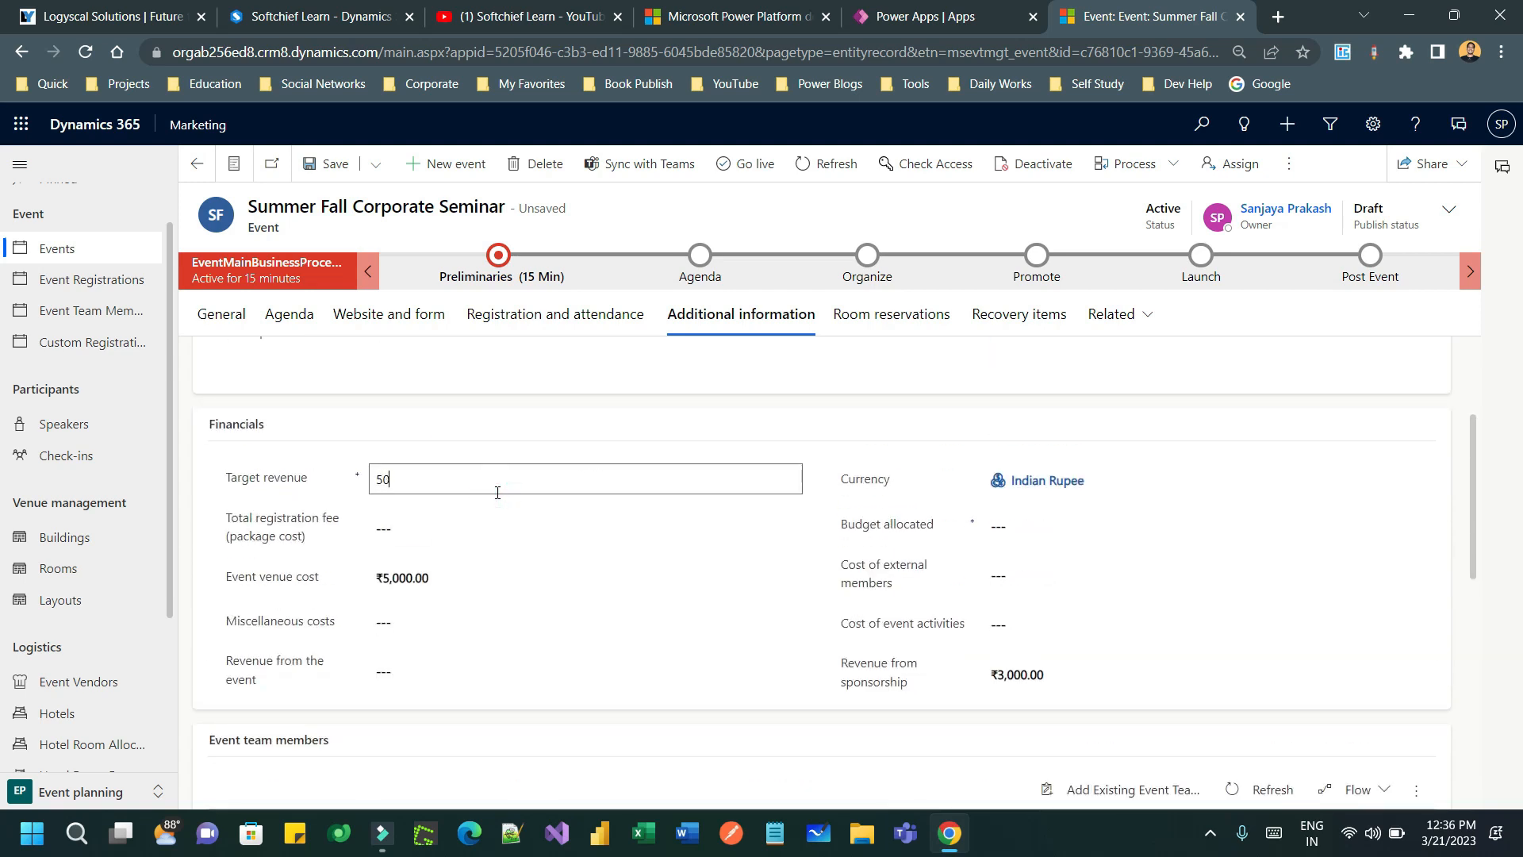
text(500000)
click(292, 495)
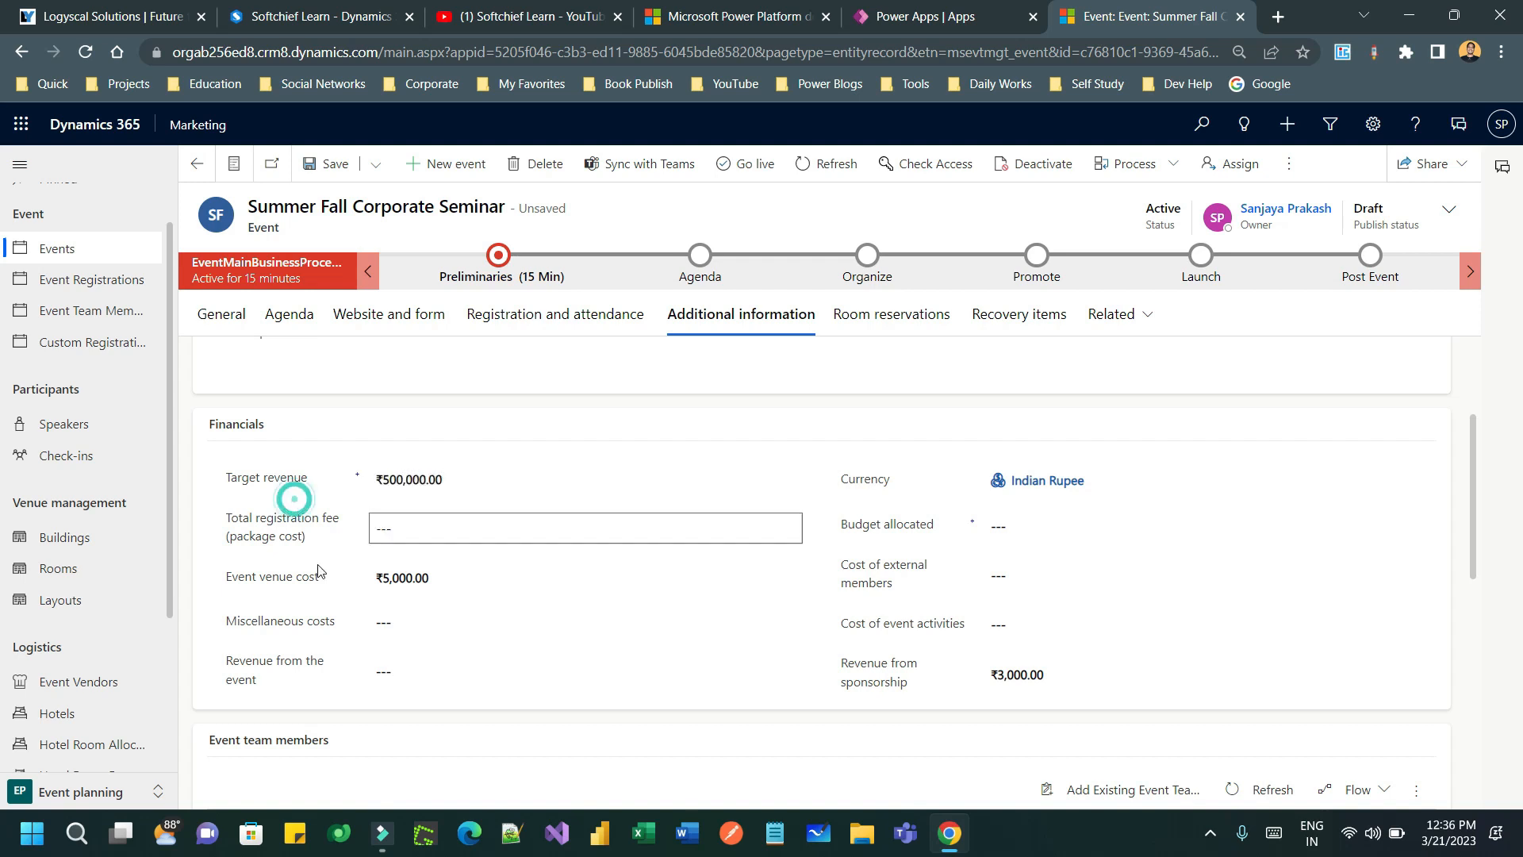
click(413, 524)
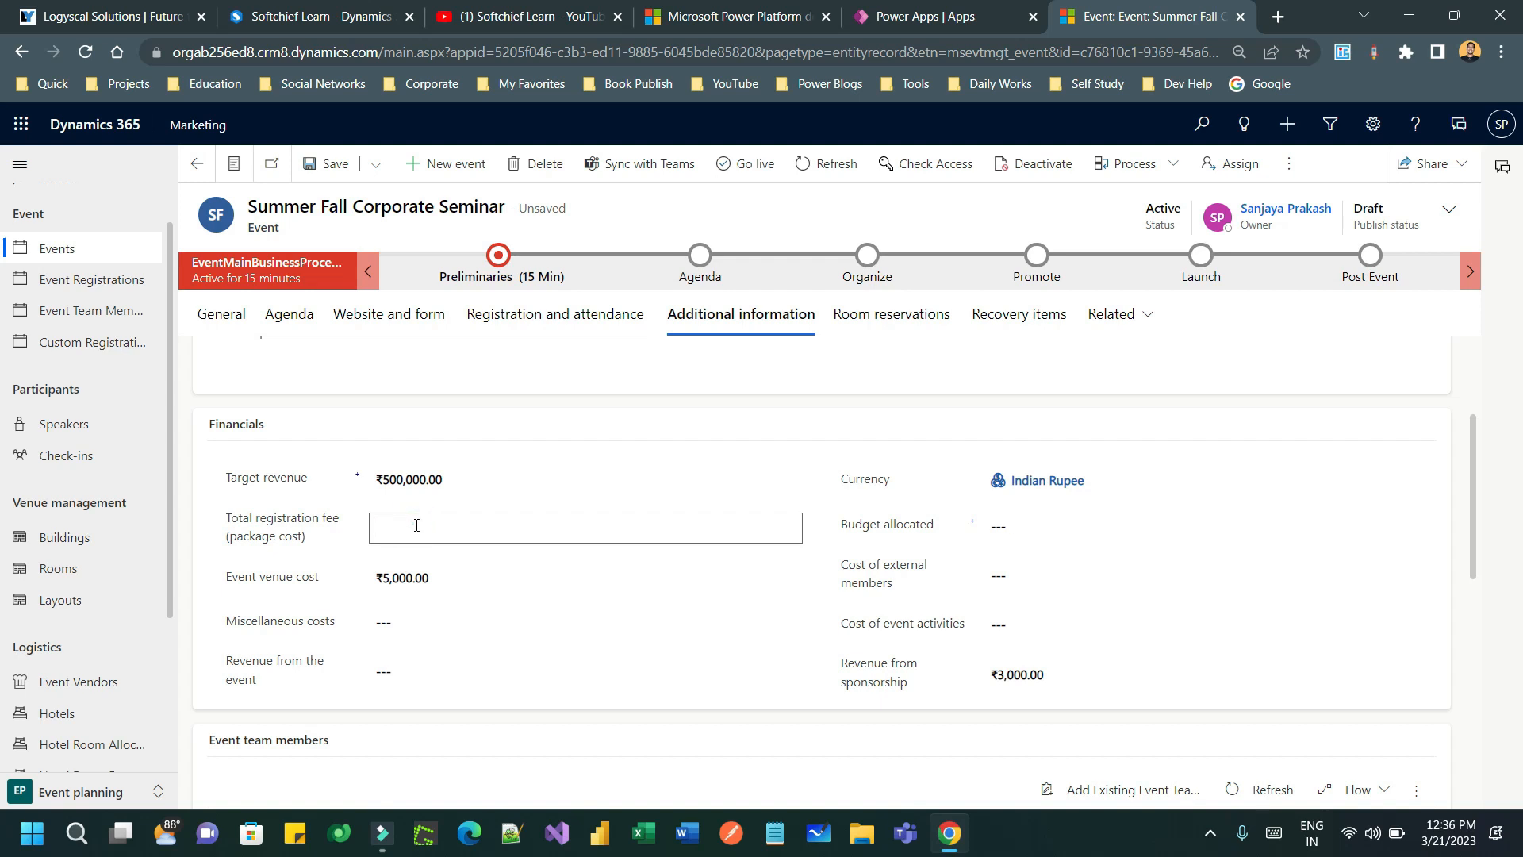
click(902, 526)
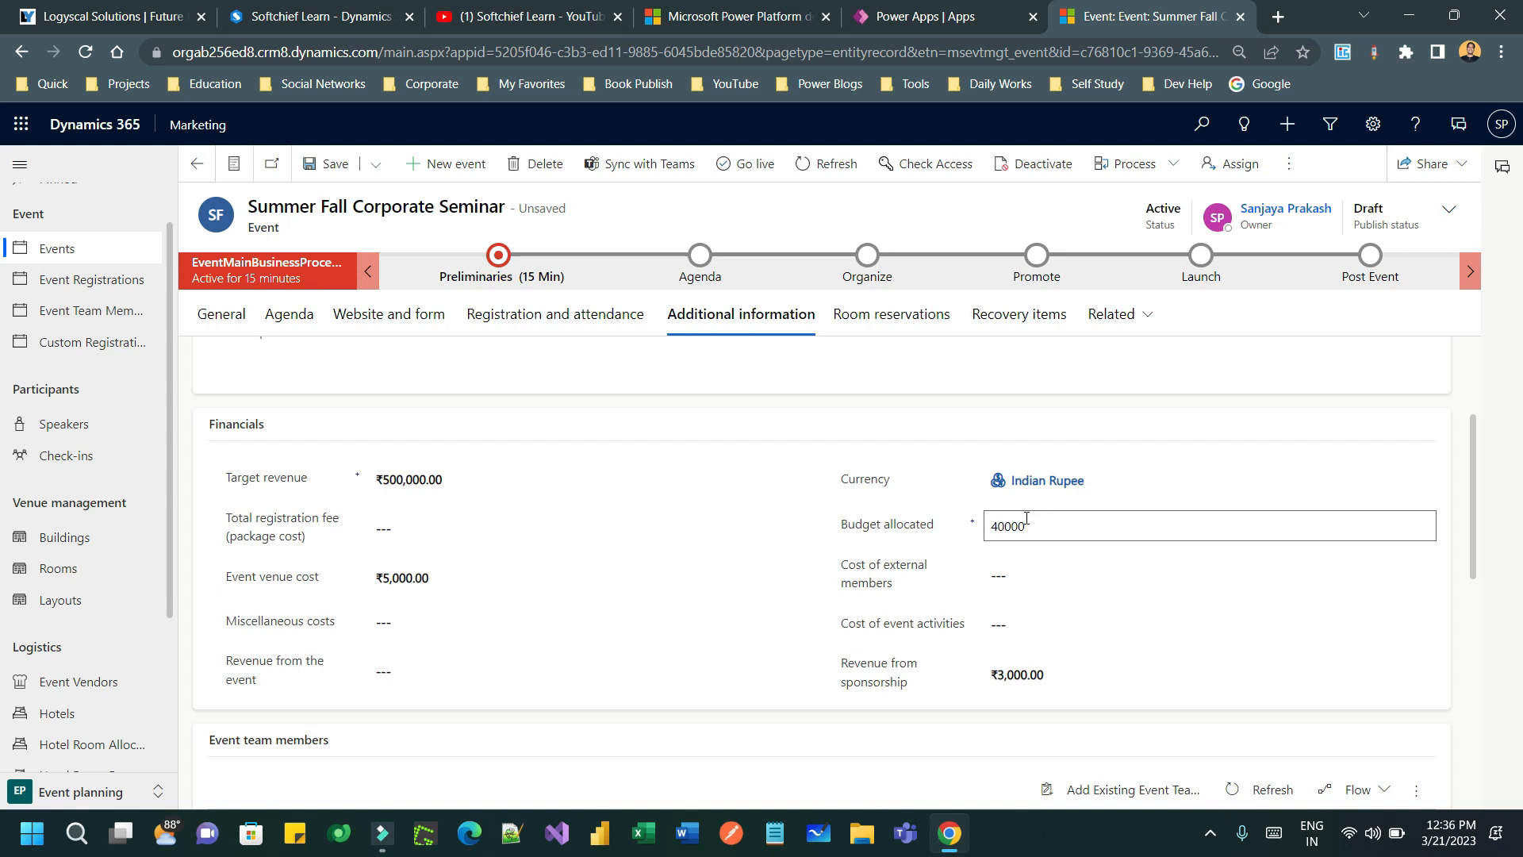
click(933, 595)
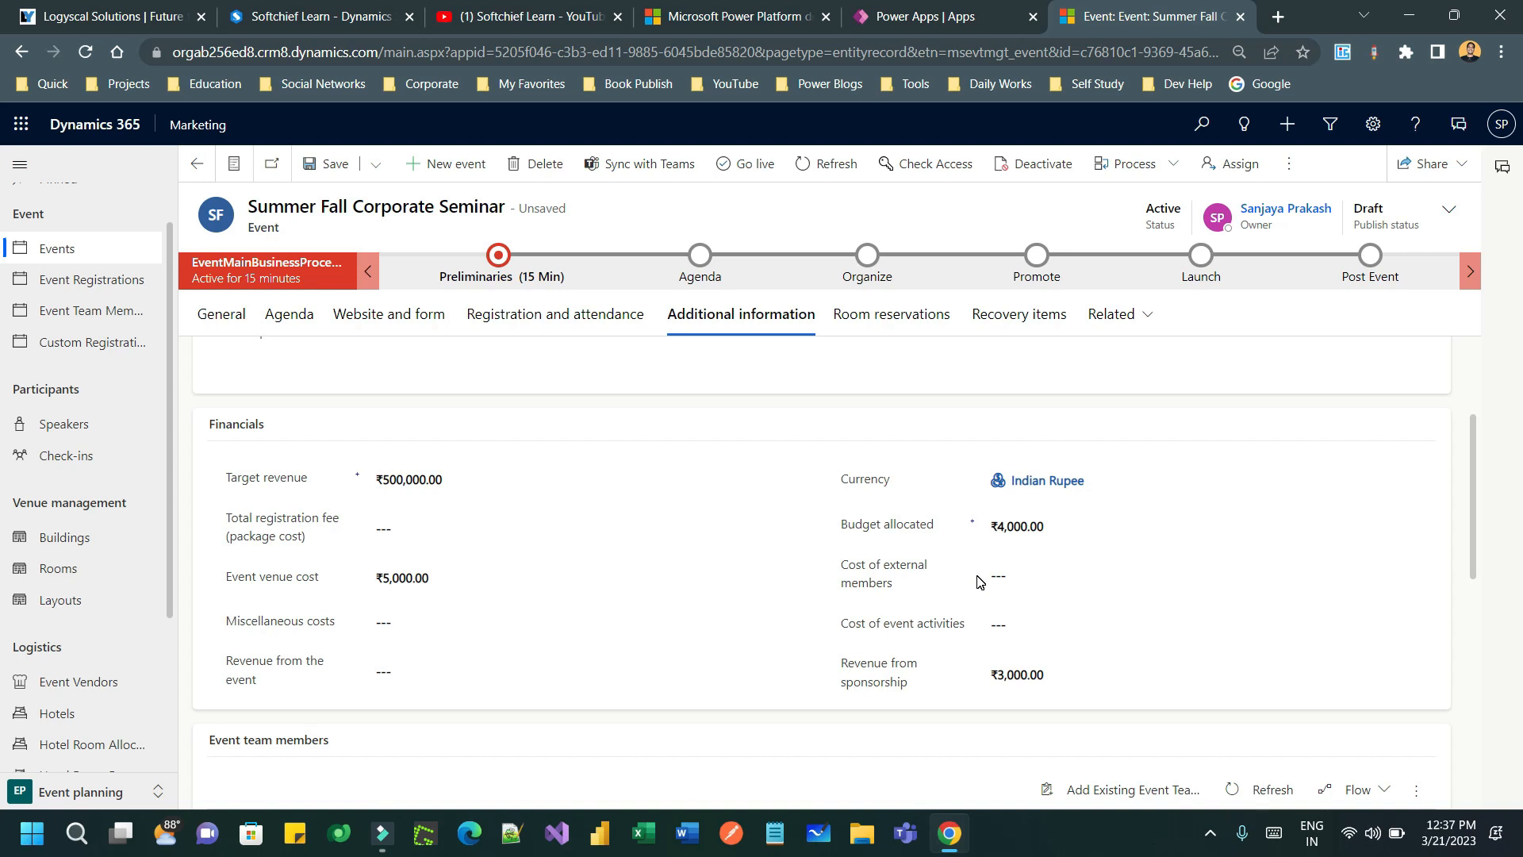
- Look through existing event team members without adding anyone to the seminar
scroll(984, 555, down, 4)
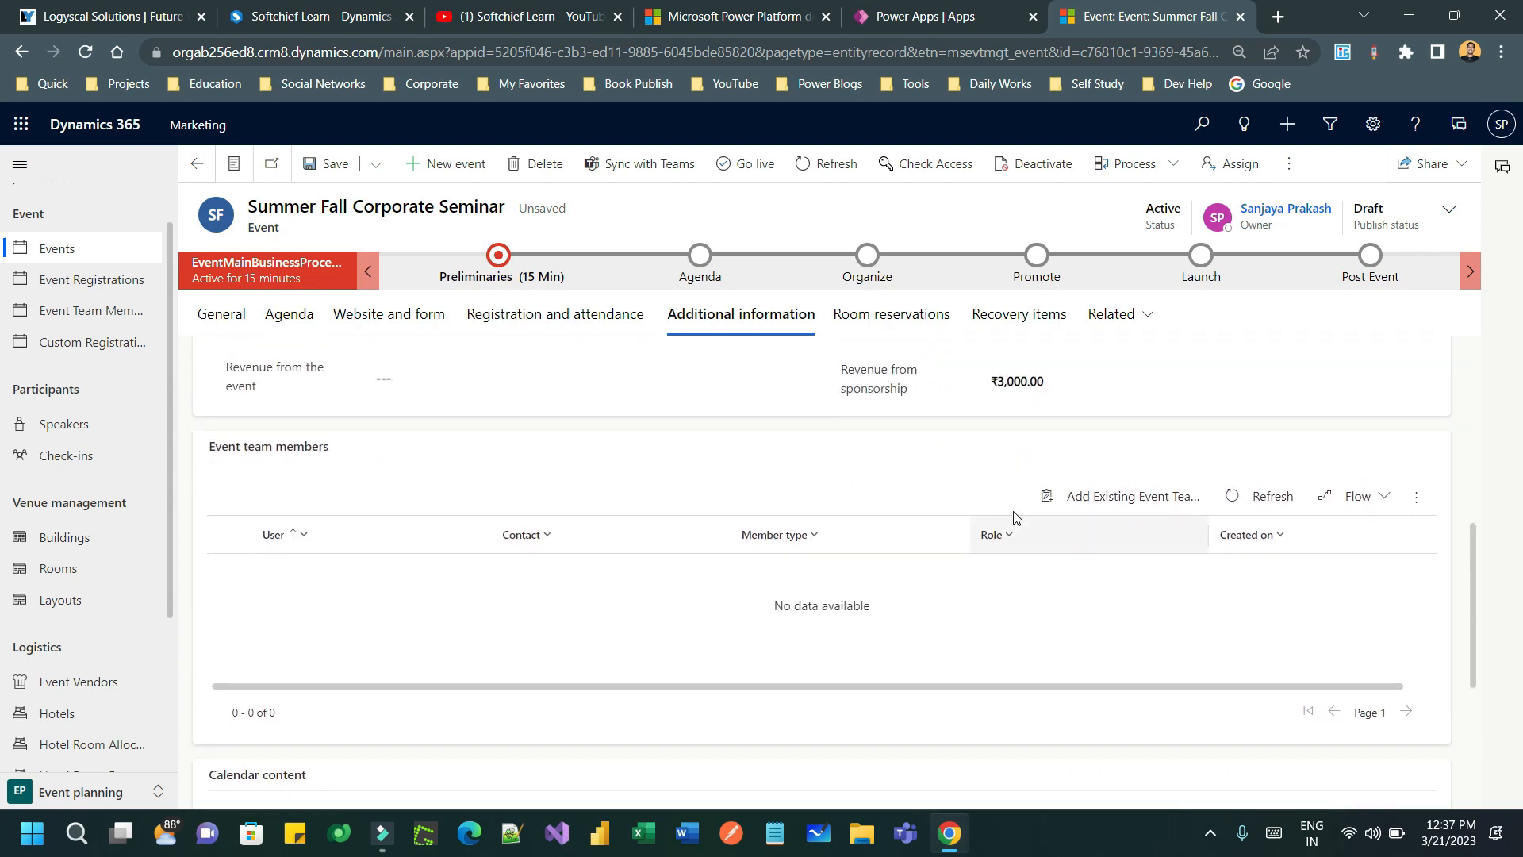
scroll(1020, 524, up, 1)
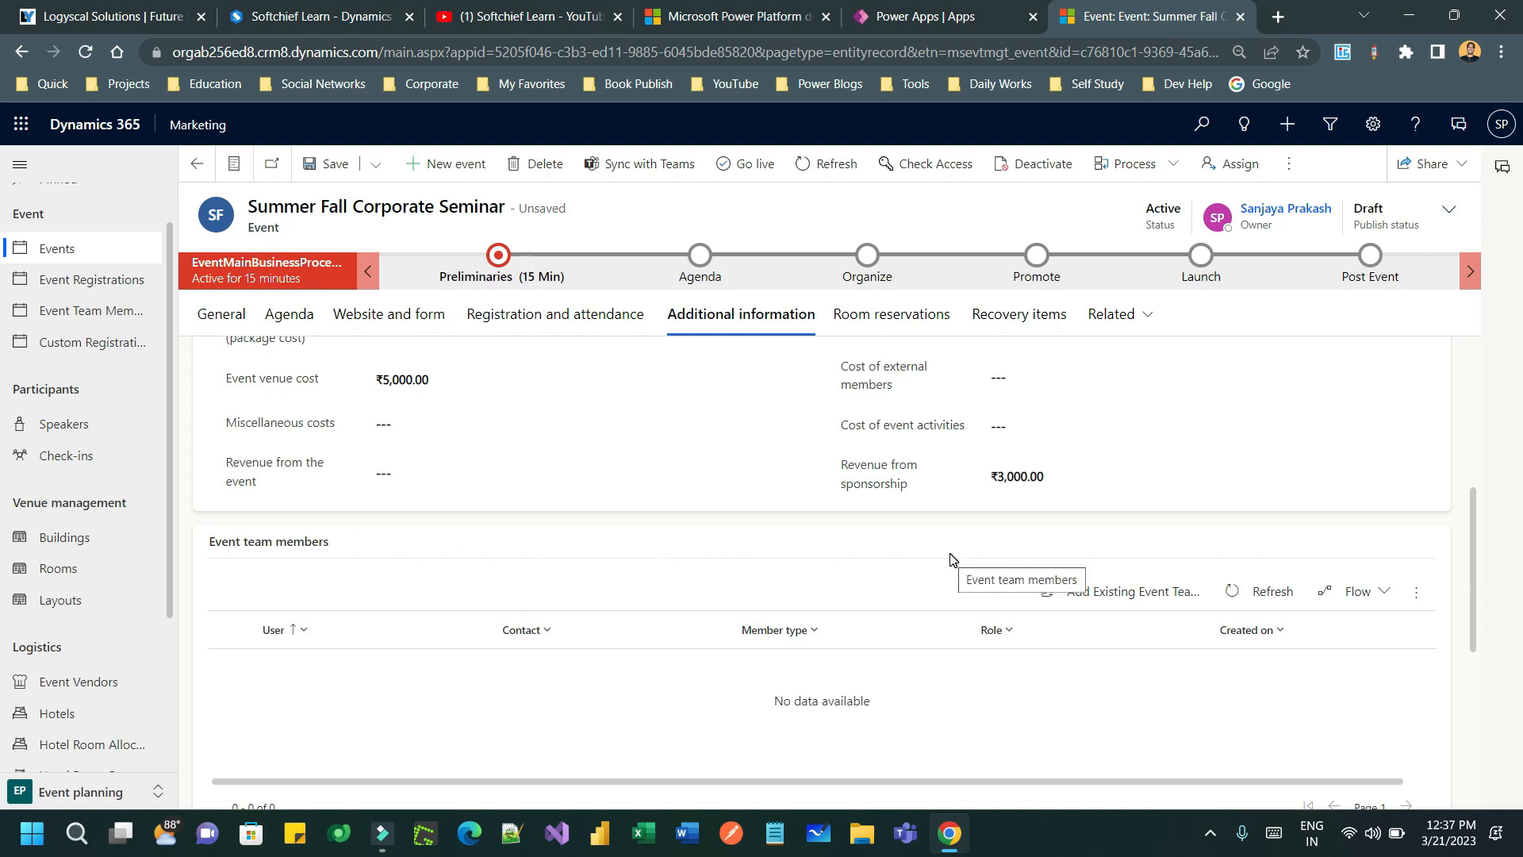
scroll(952, 559, down, 2)
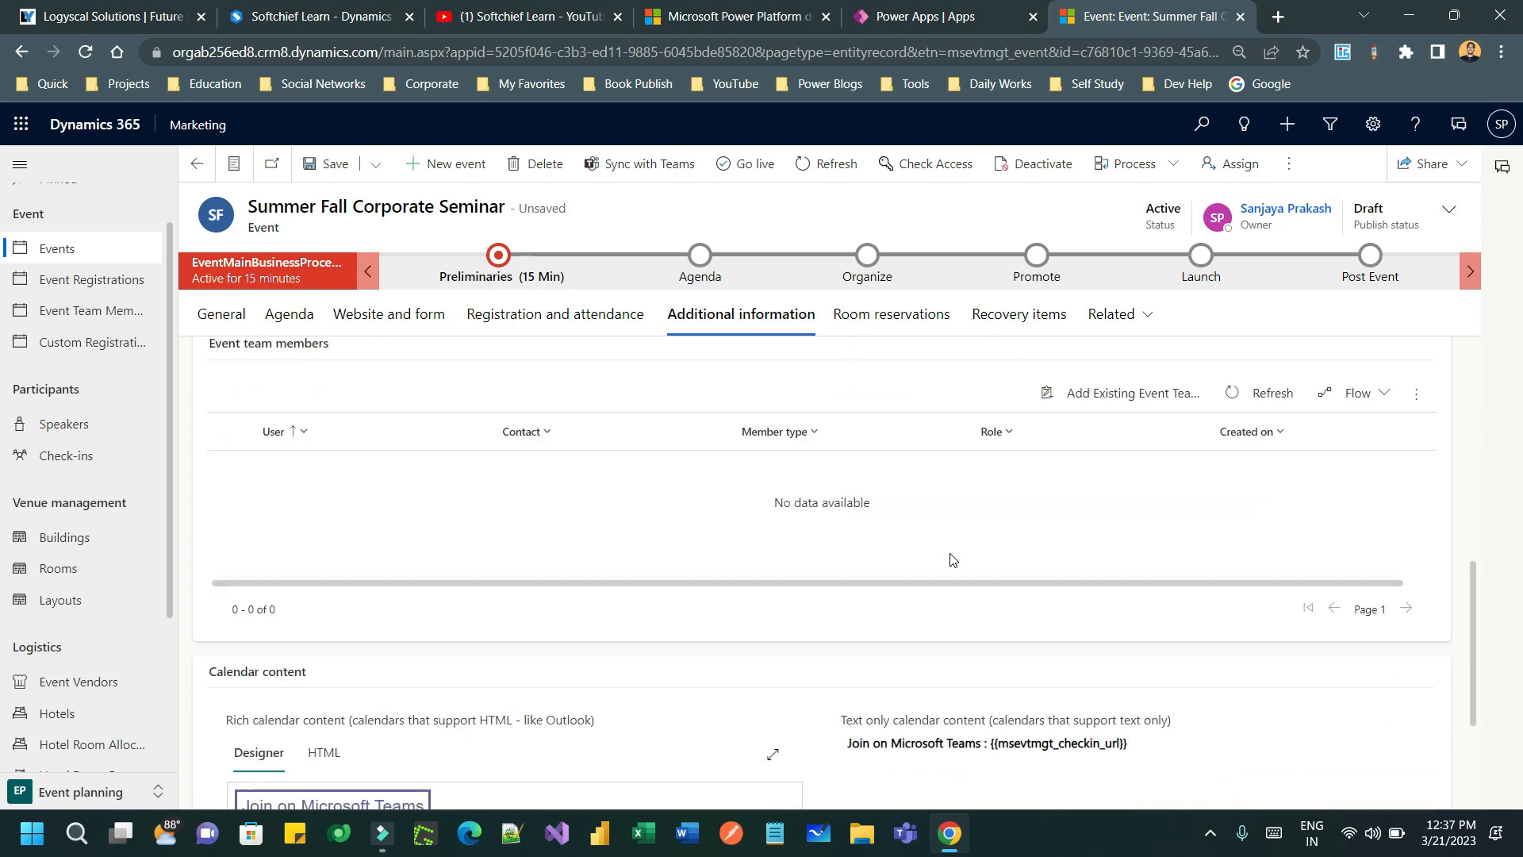
scroll(962, 502, down, 3)
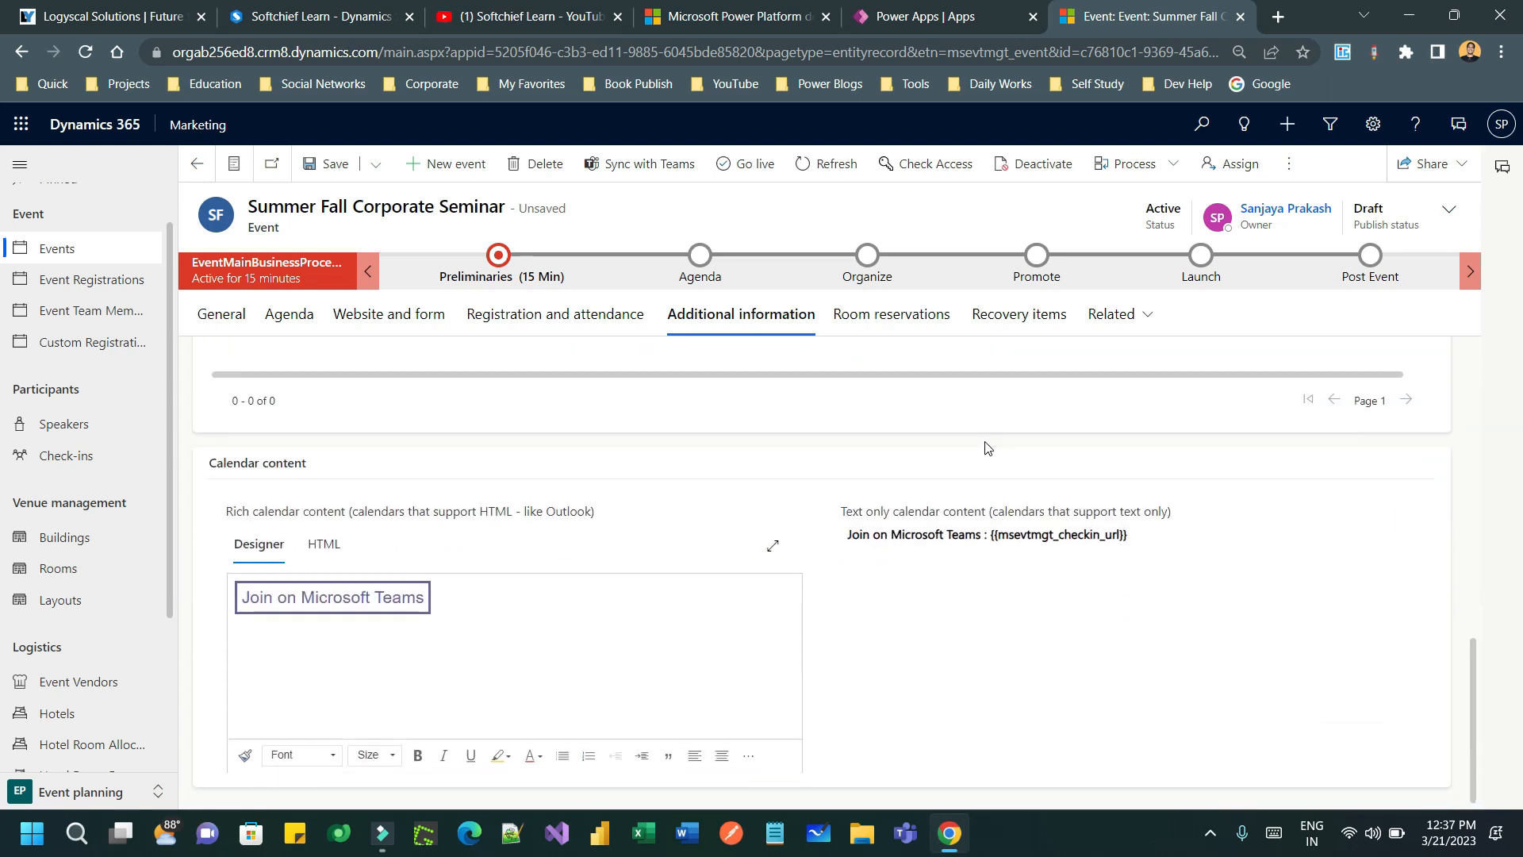
scroll(987, 448, up, 5)
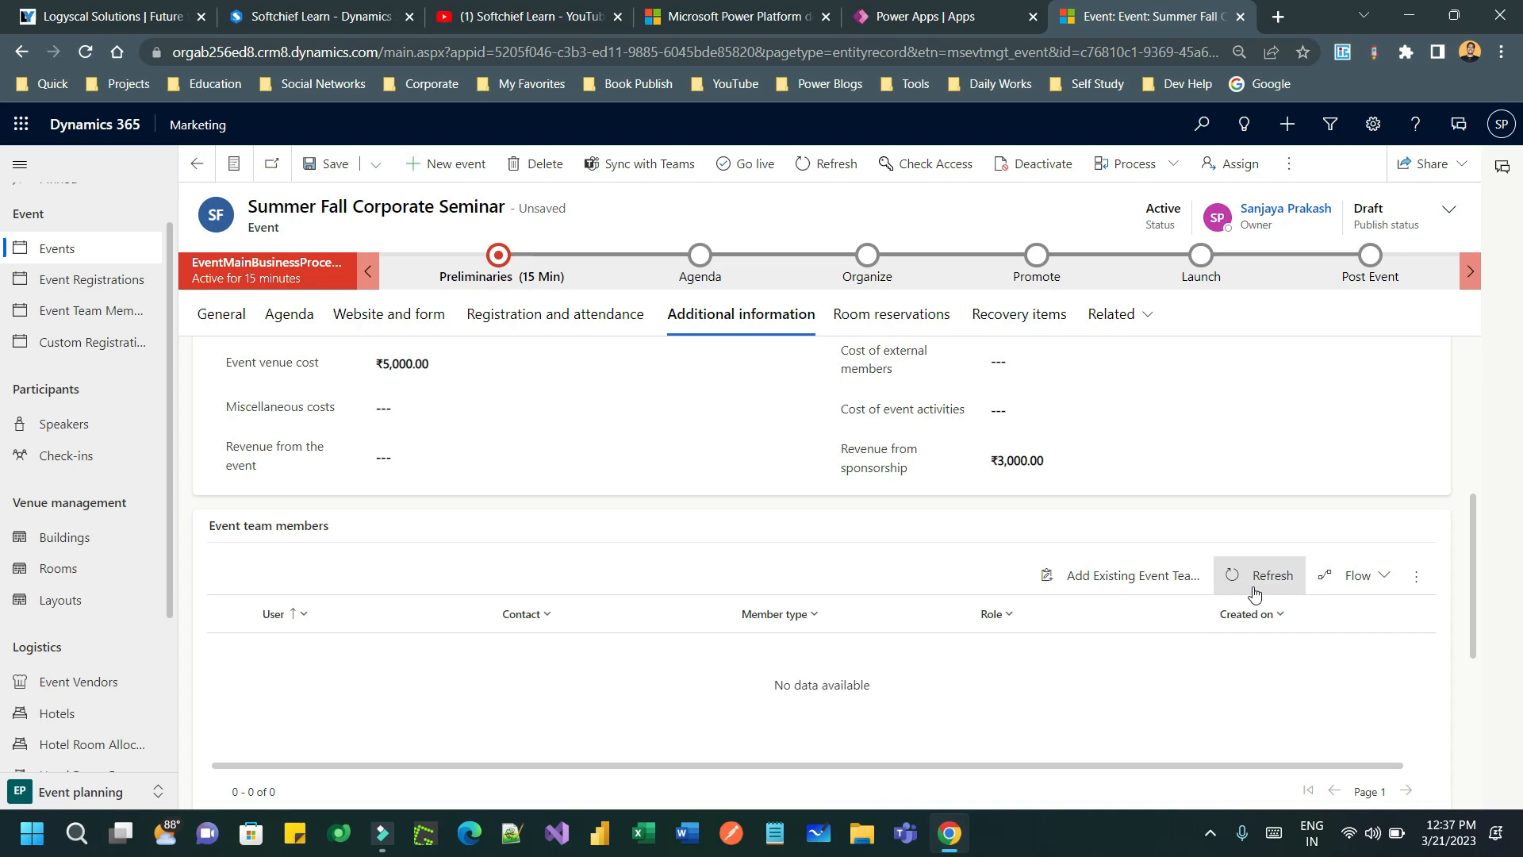
click(1168, 593)
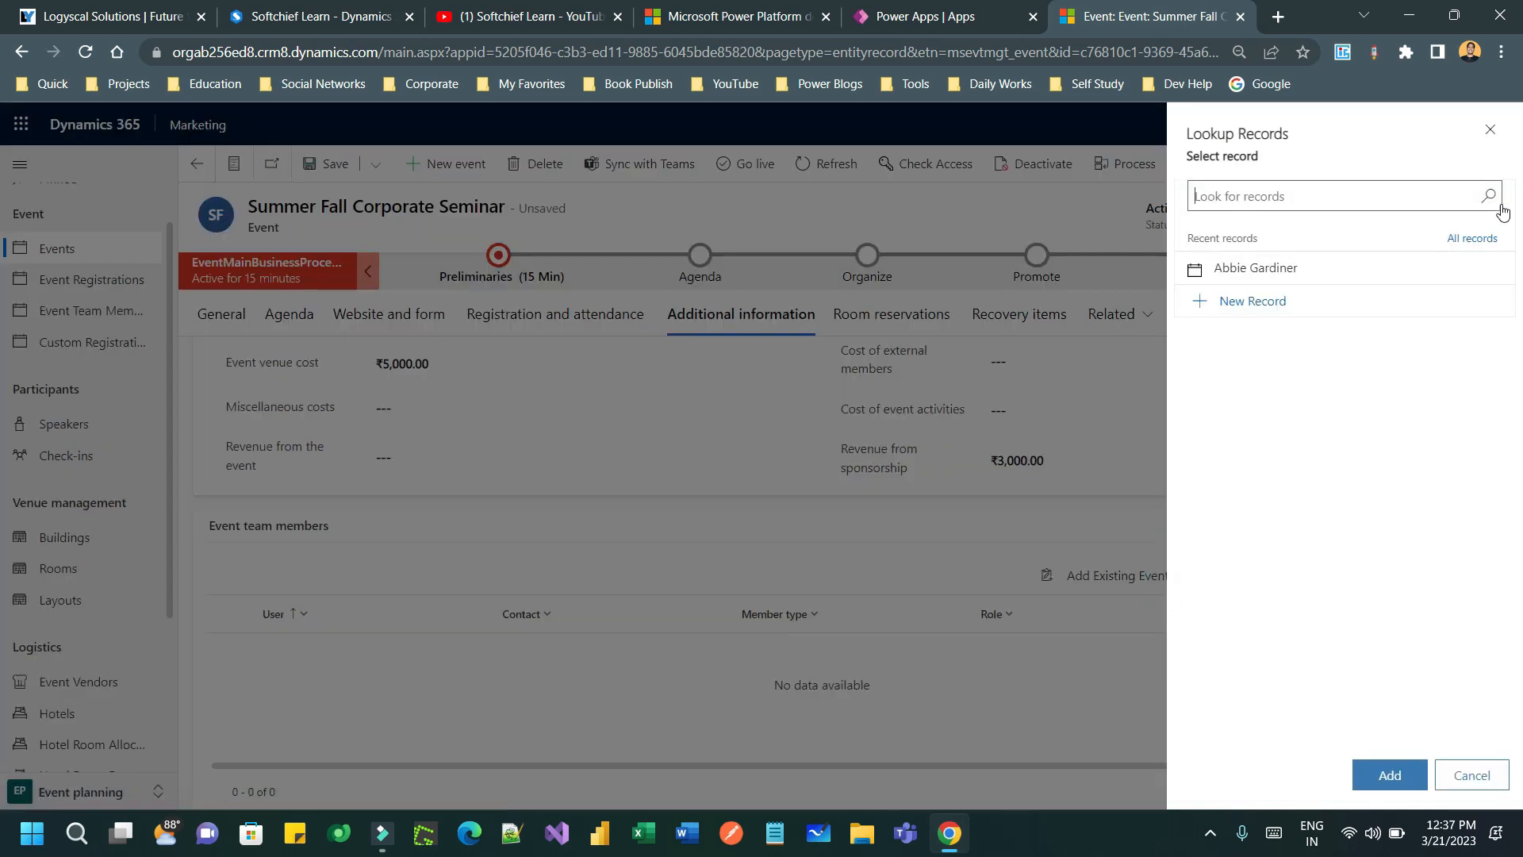
click(1488, 197)
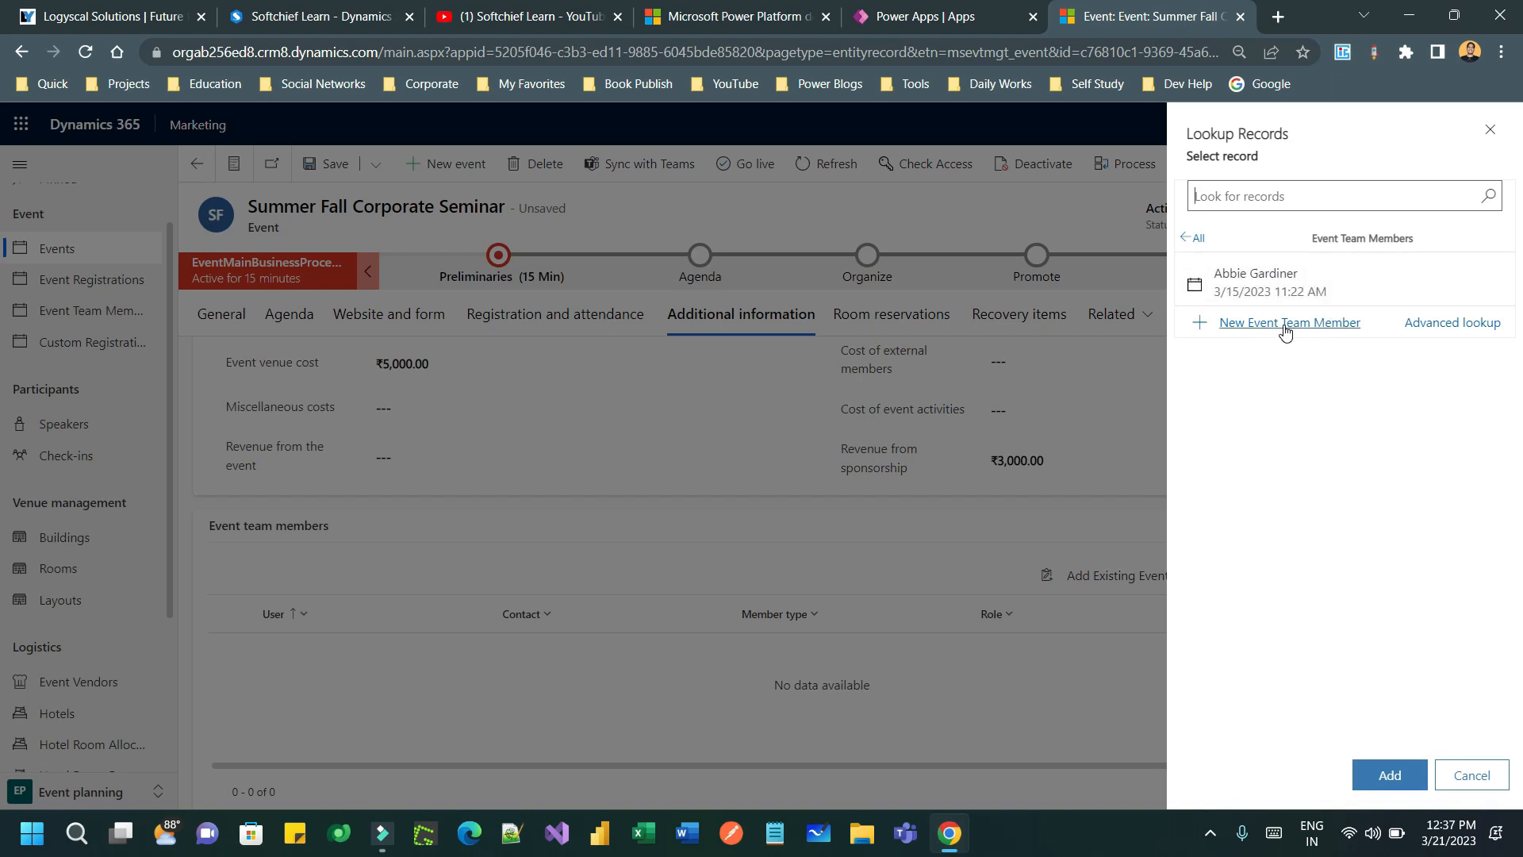
click(1490, 130)
- Save the Summer Fall Corporate Seminar event and start a new event team member
click(325, 164)
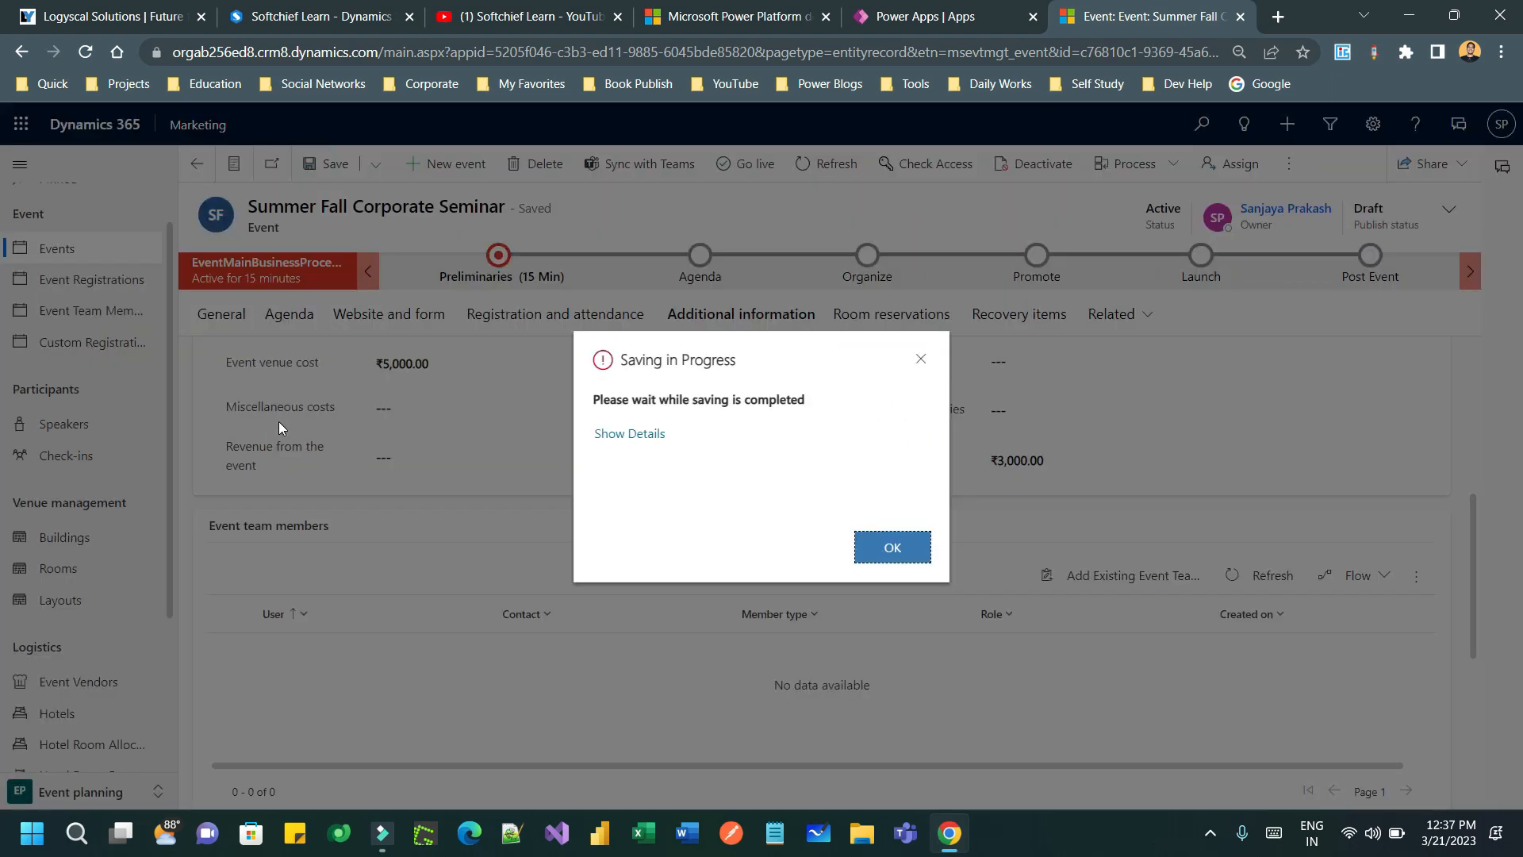
click(890, 545)
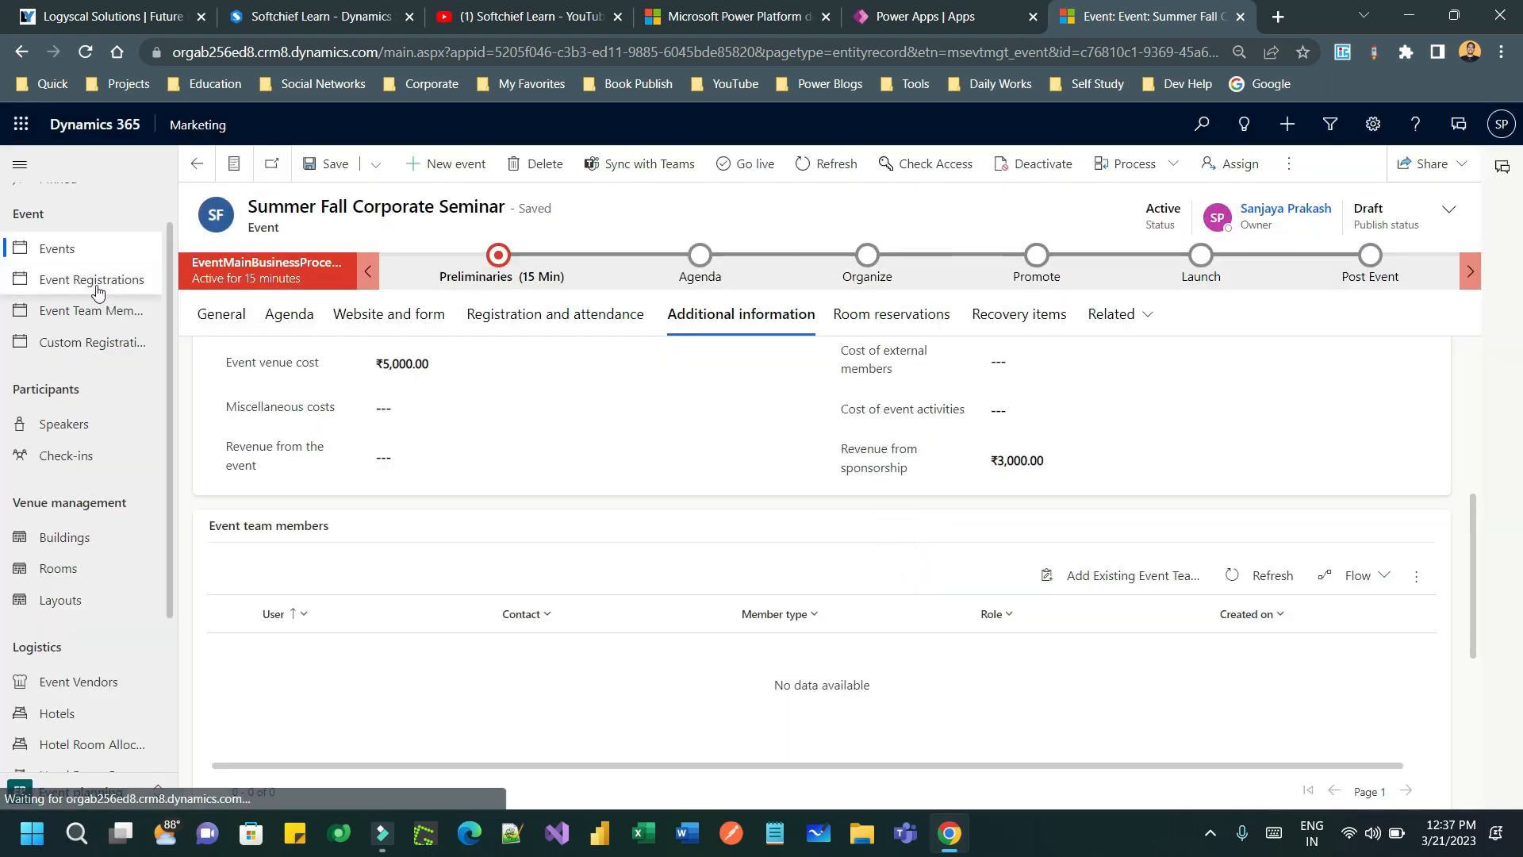
click(85, 319)
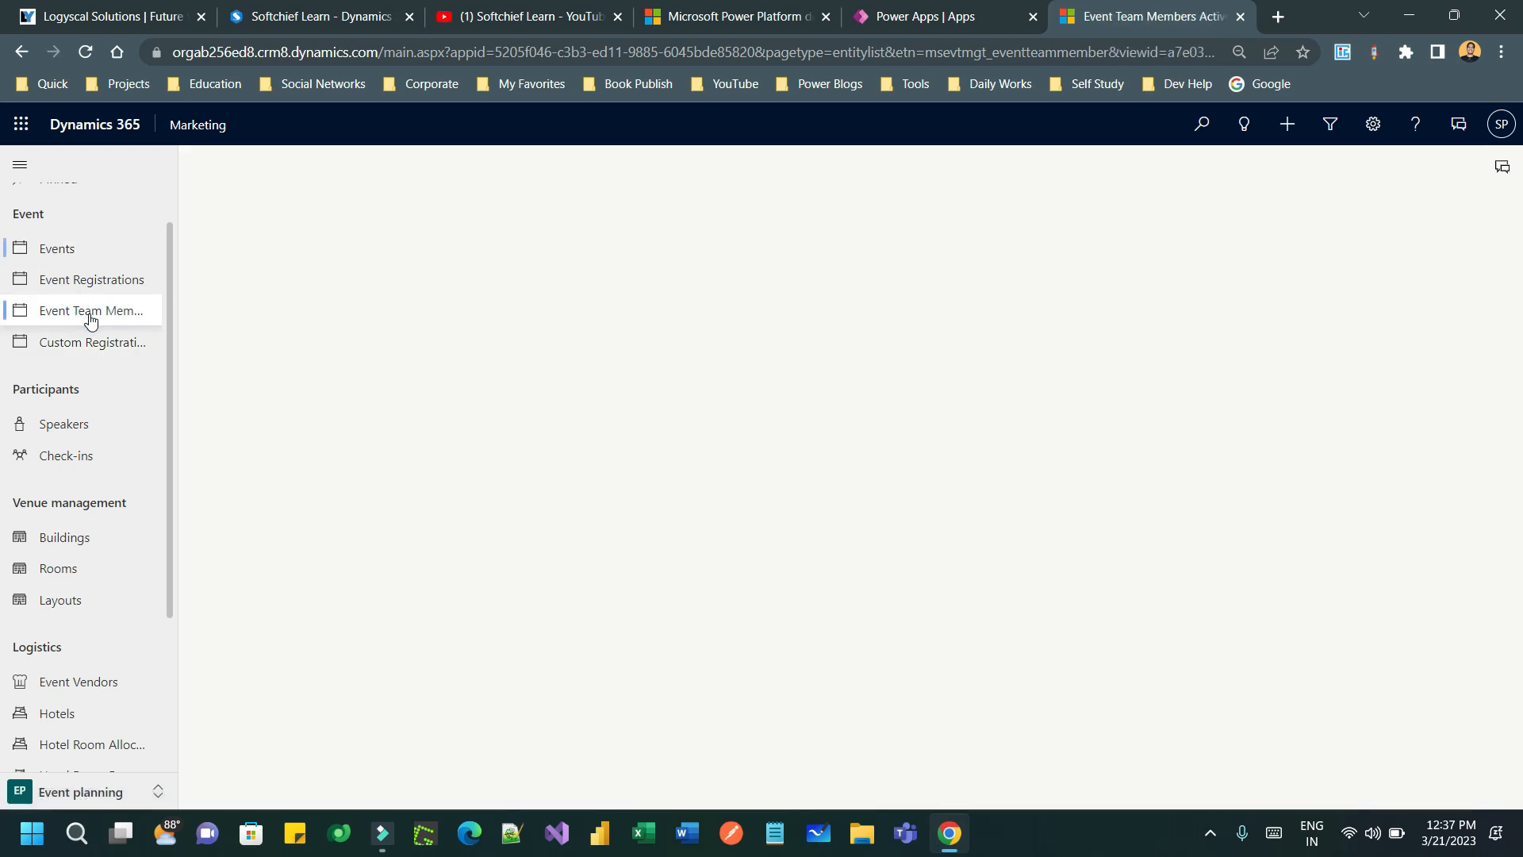
click(354, 164)
- Choose the First Up Consultants contact for the new event team member
click(436, 330)
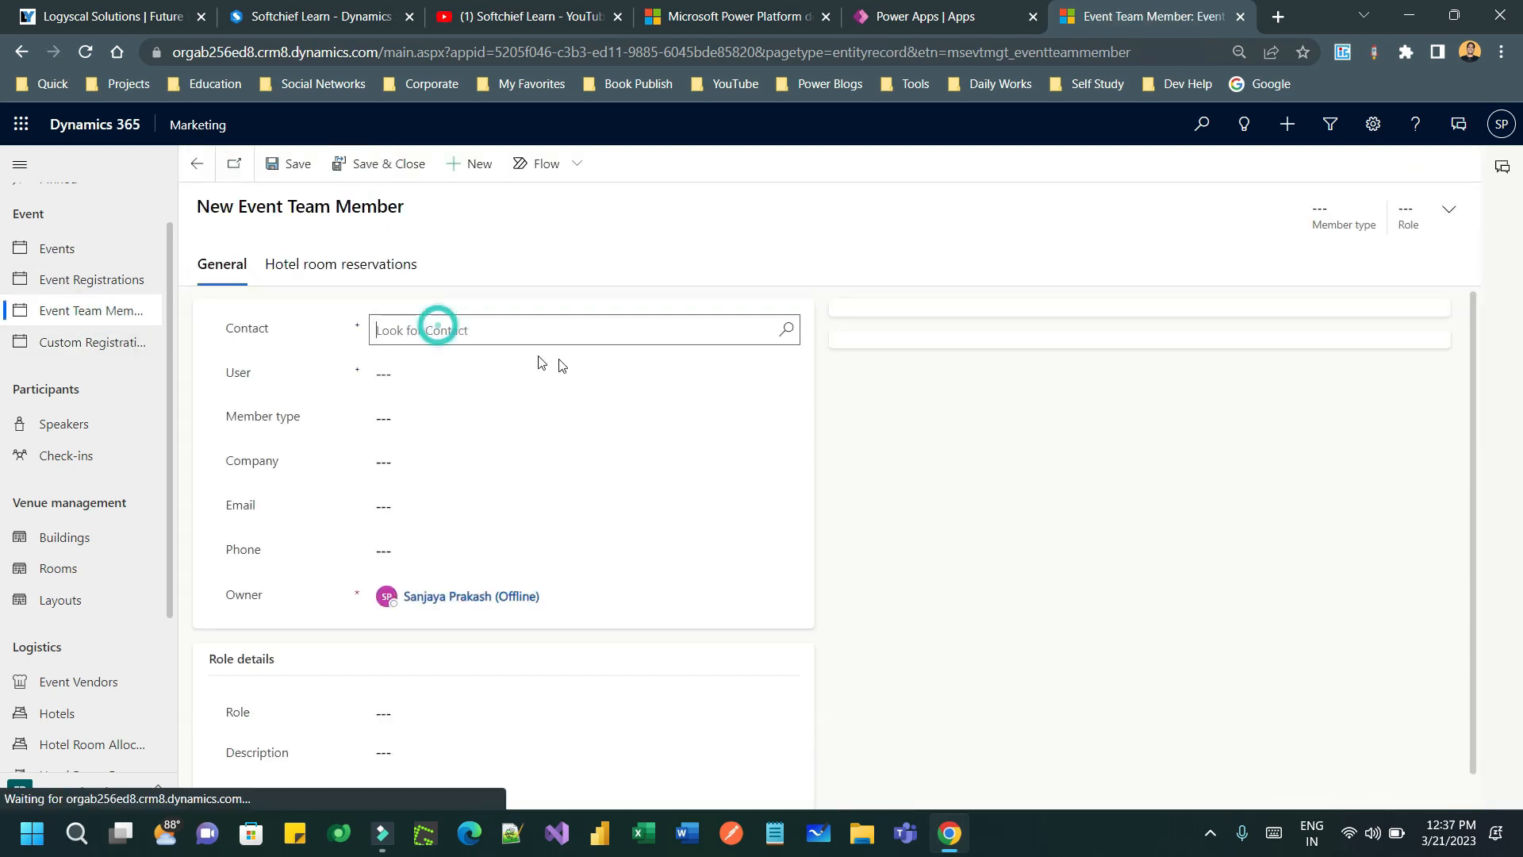
click(779, 332)
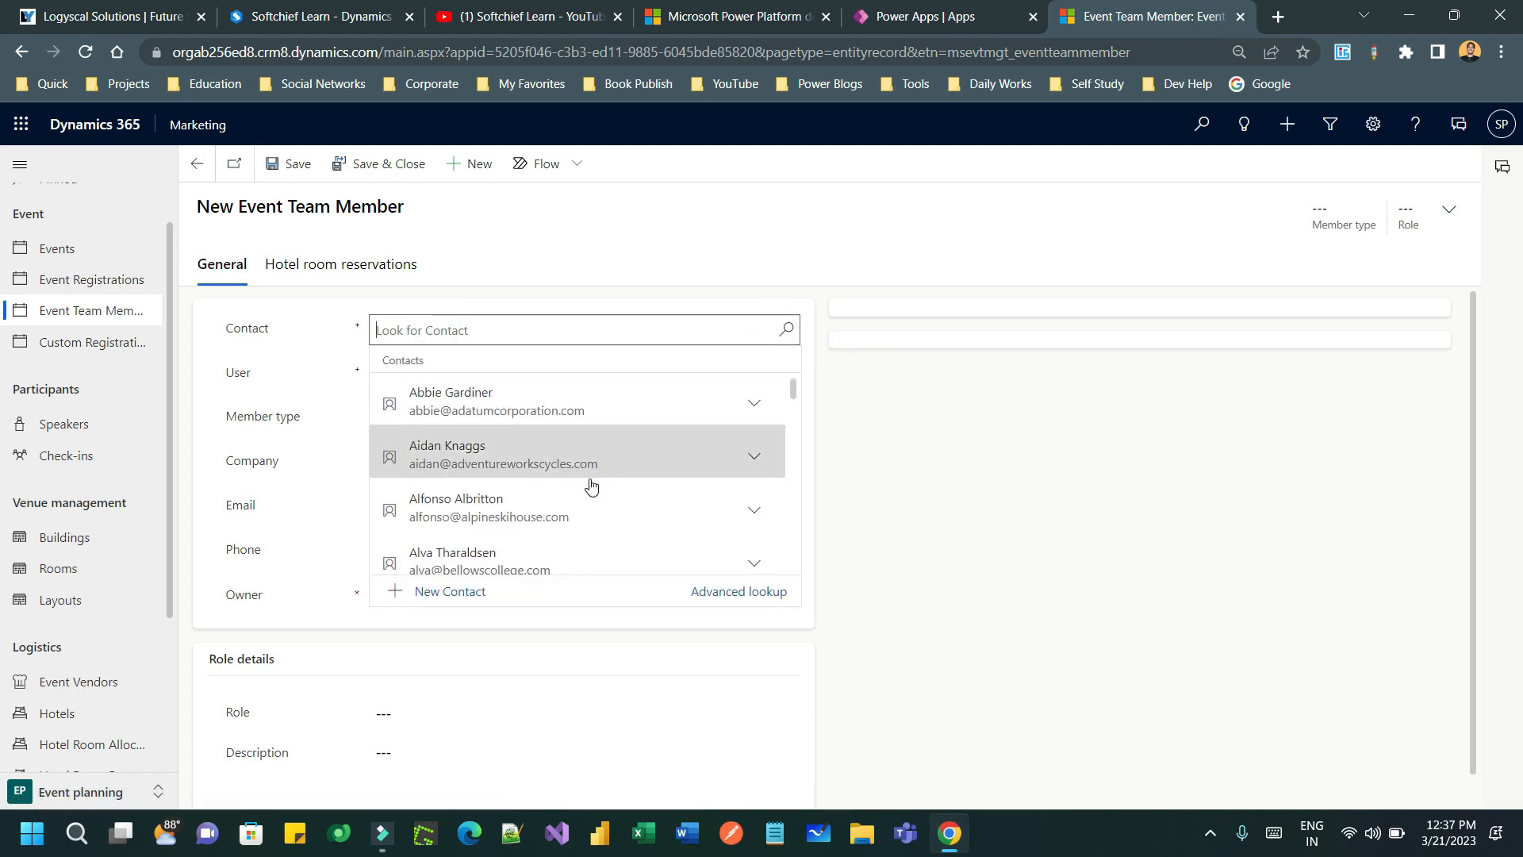
scroll(571, 492, down, 3)
click(549, 497)
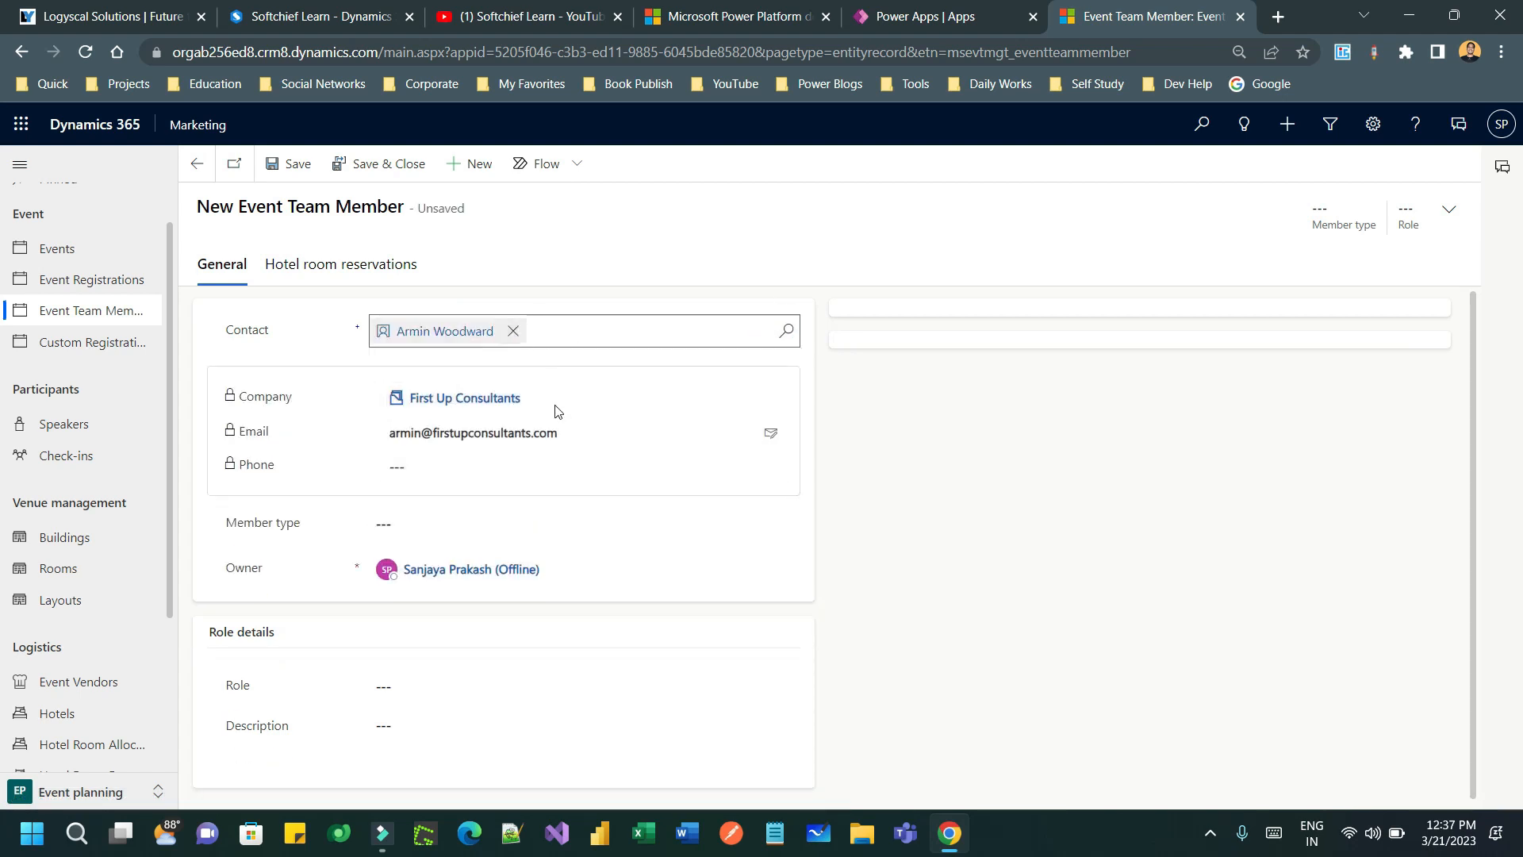
- Make the member an Internal team member with role Venue management and save it
click(456, 525)
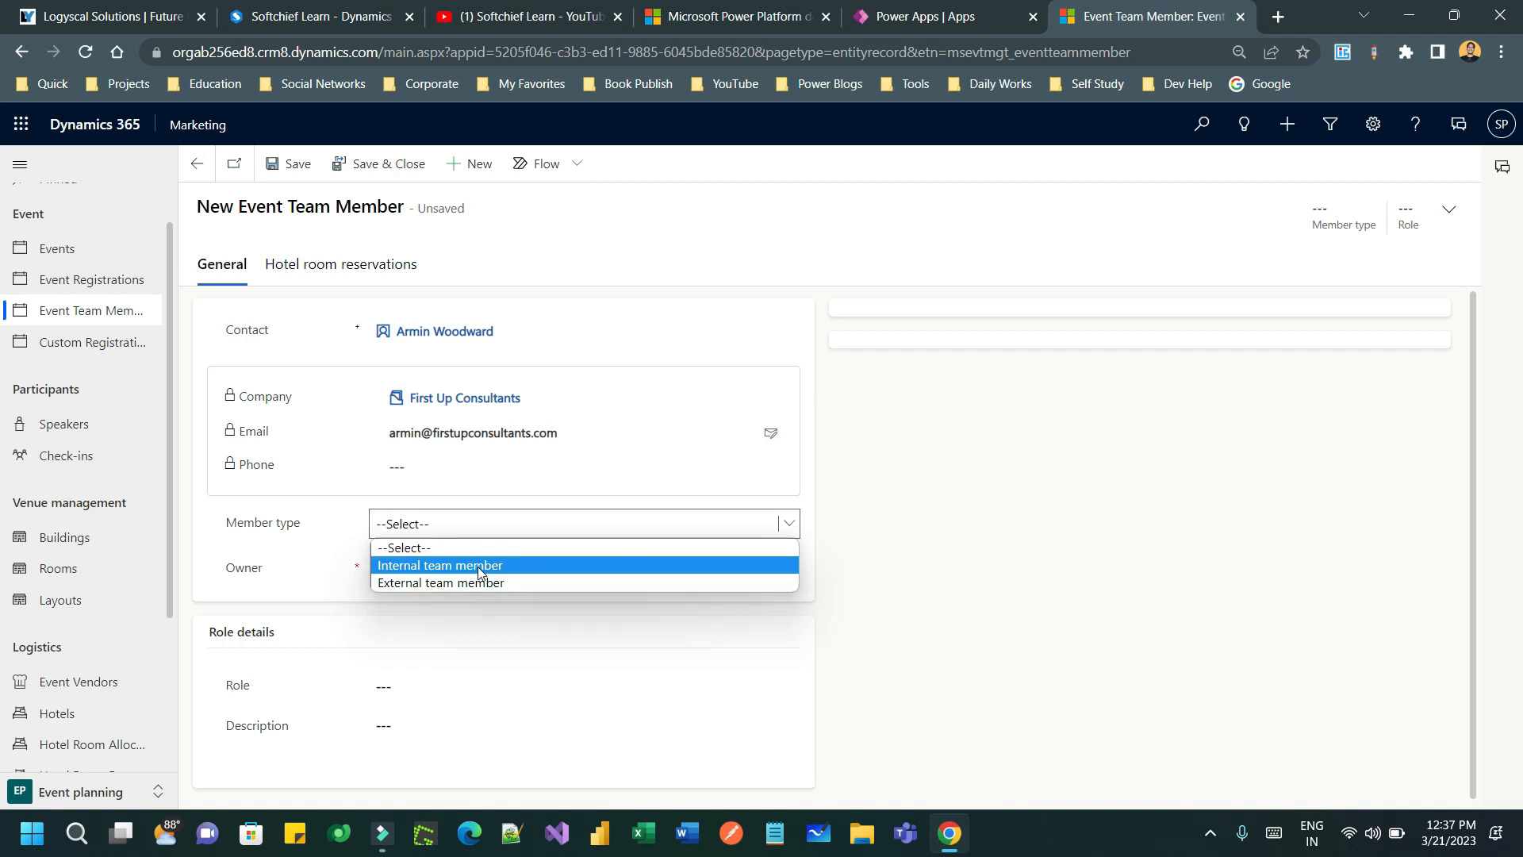
click(477, 566)
click(488, 682)
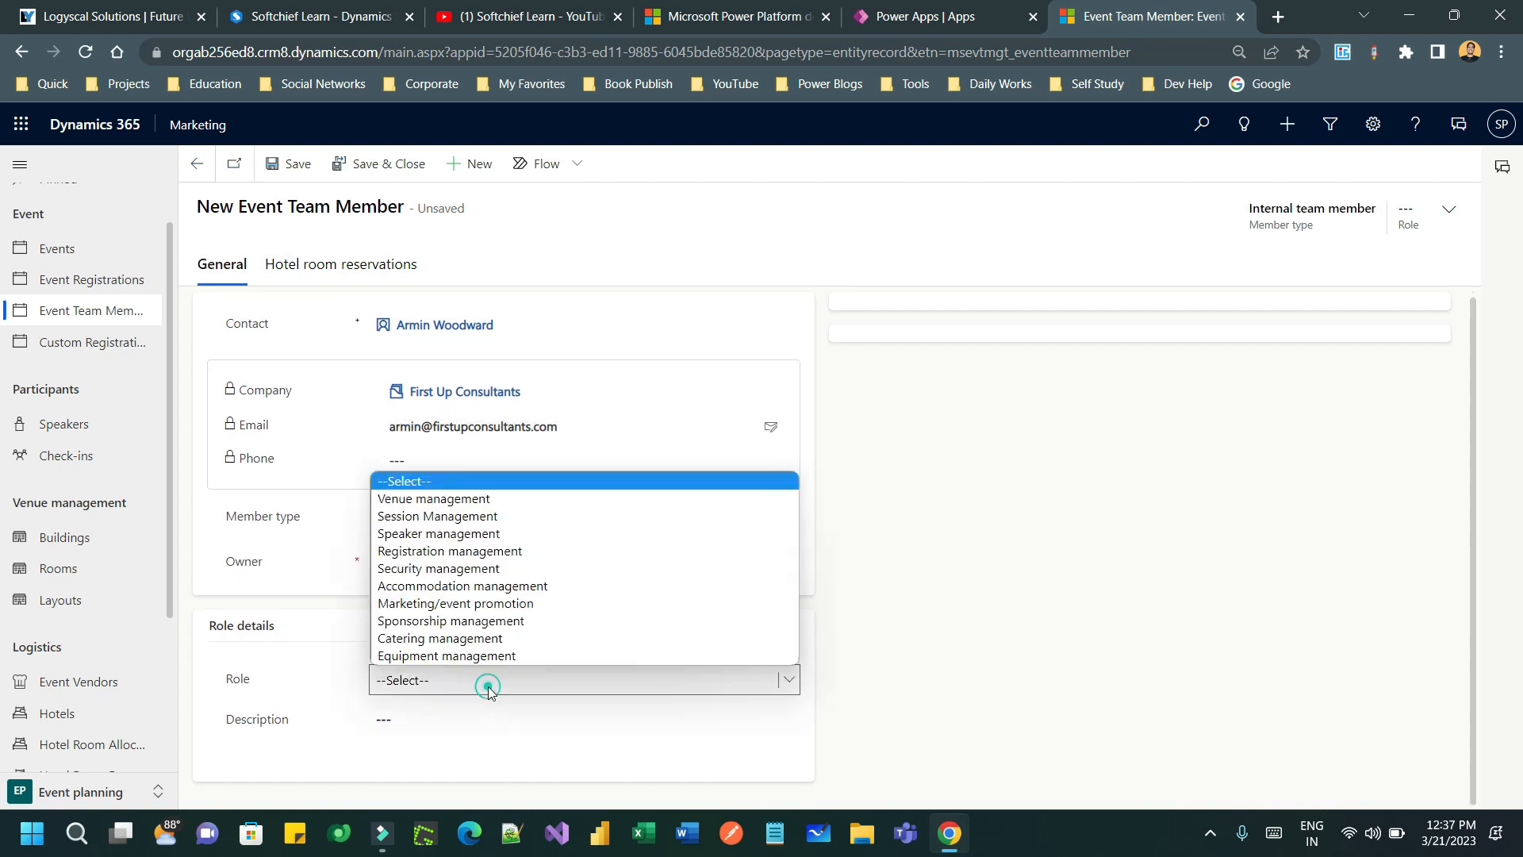
click(441, 500)
click(549, 755)
click(1238, 426)
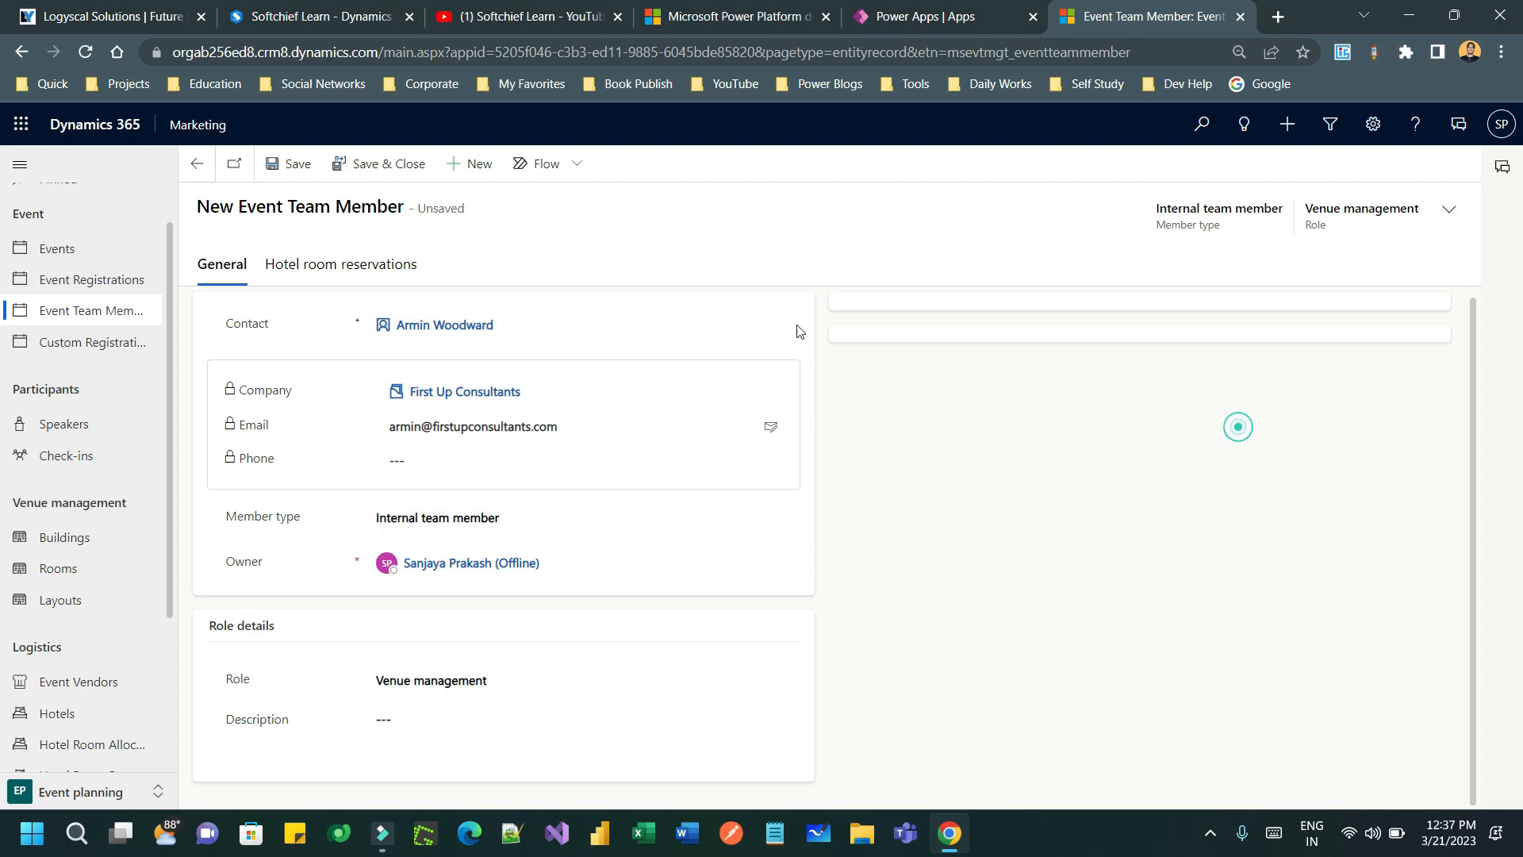
click(296, 164)
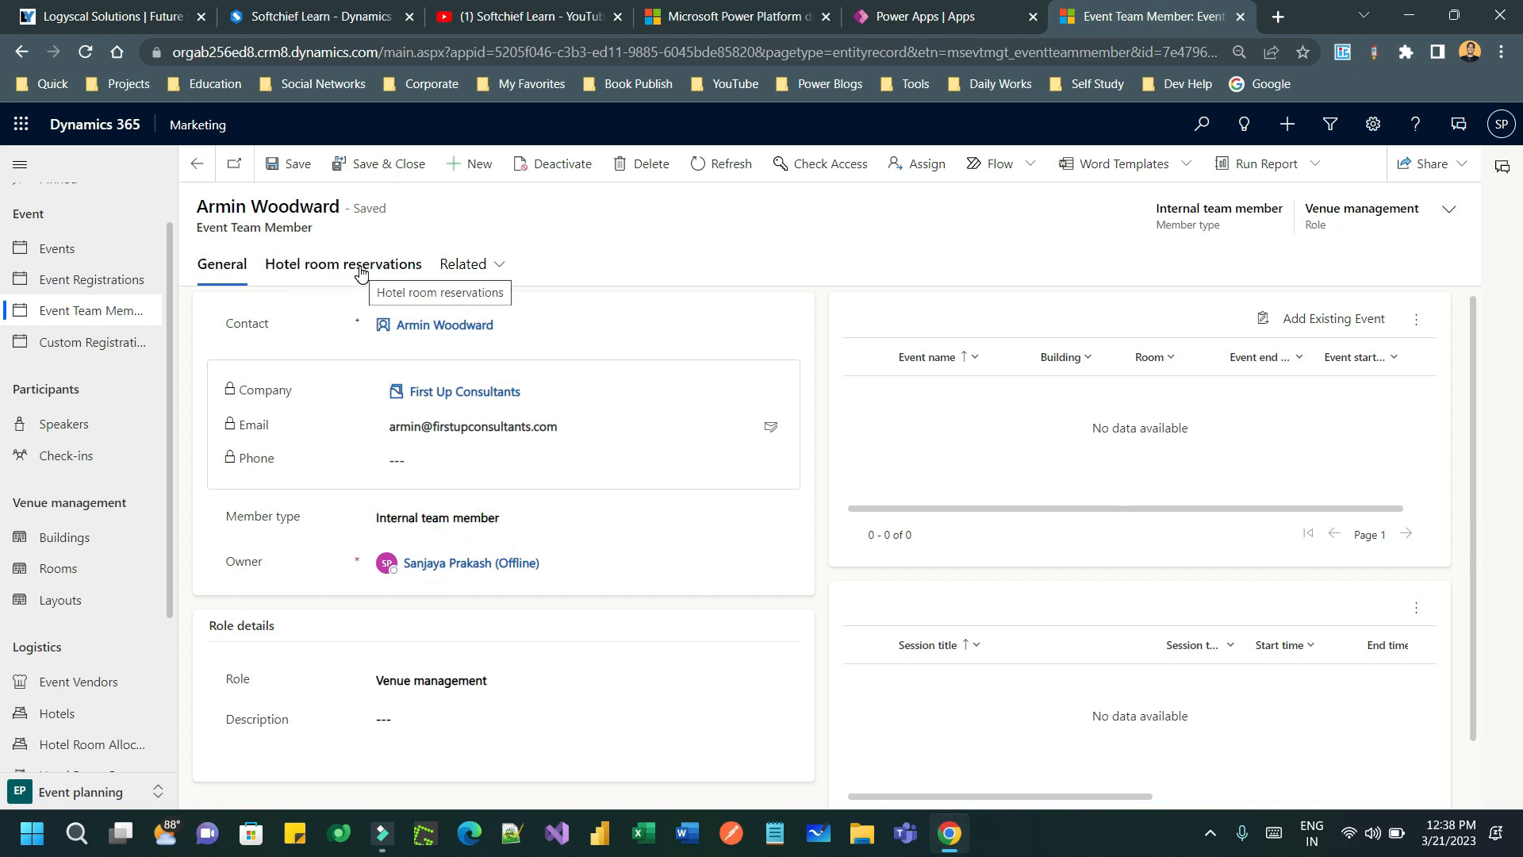
- Add the existing Summer Fall Corporate Seminar event to the team member
scroll(579, 387, down, 1)
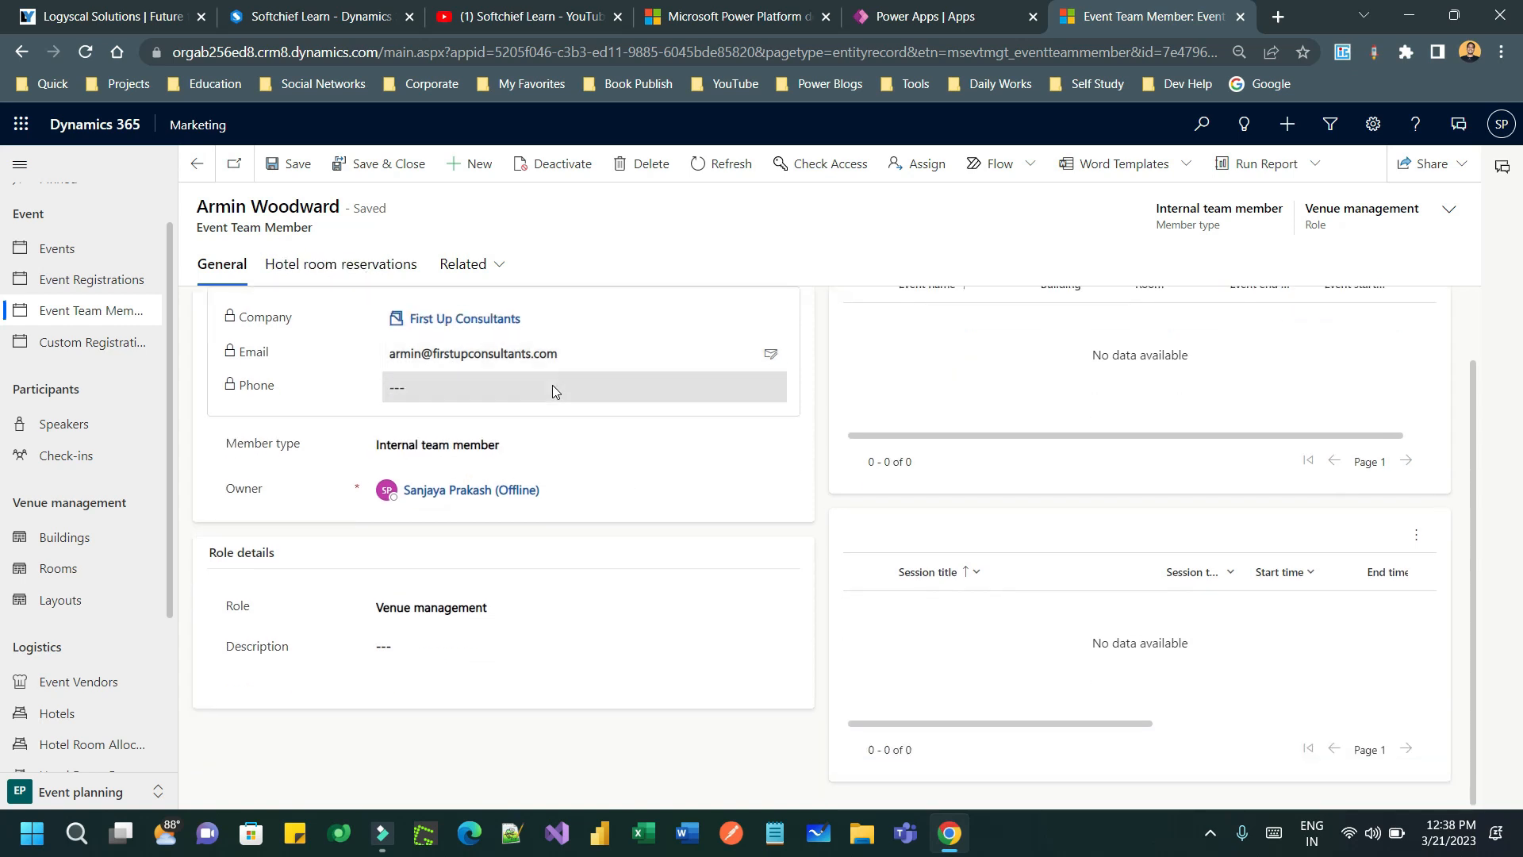
scroll(554, 388, up, 1)
click(1321, 325)
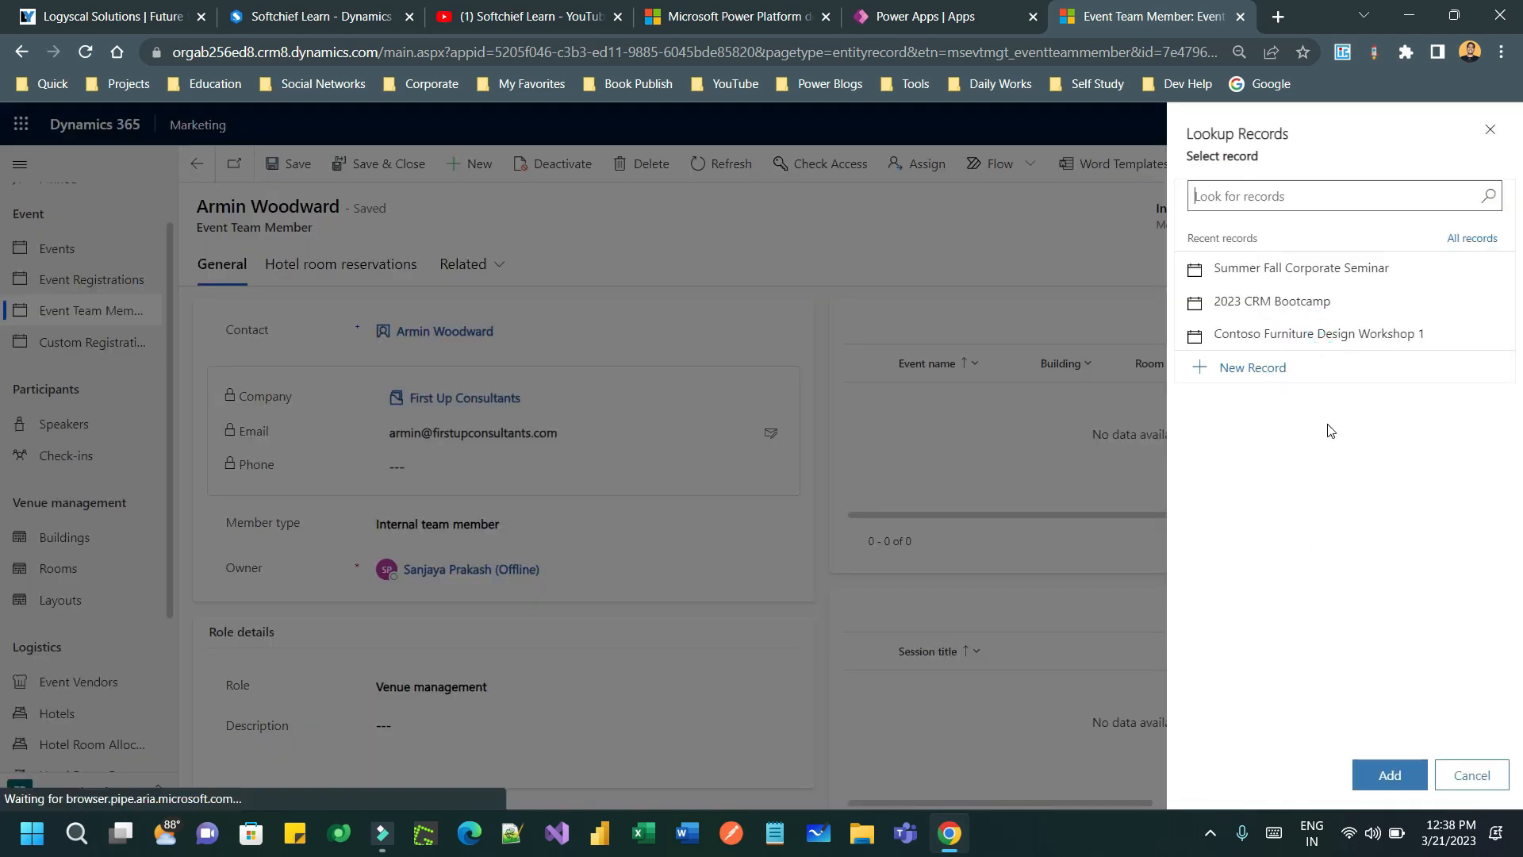
click(1308, 270)
click(1368, 781)
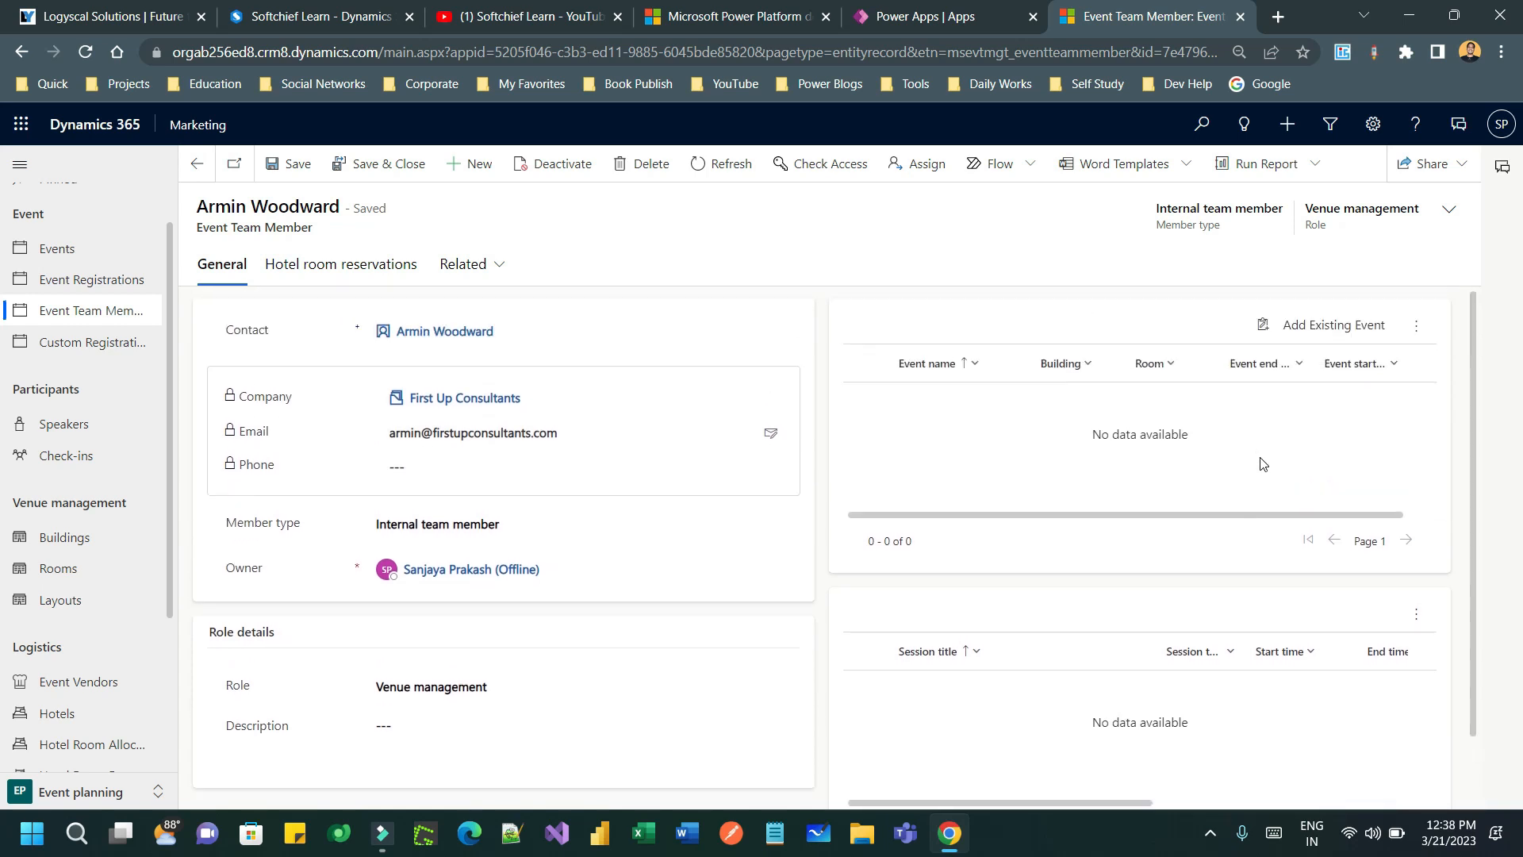
- Refresh the linked events grid, check Related > Events, then return to the events list
click(1416, 326)
click(1281, 370)
click(468, 266)
click(517, 448)
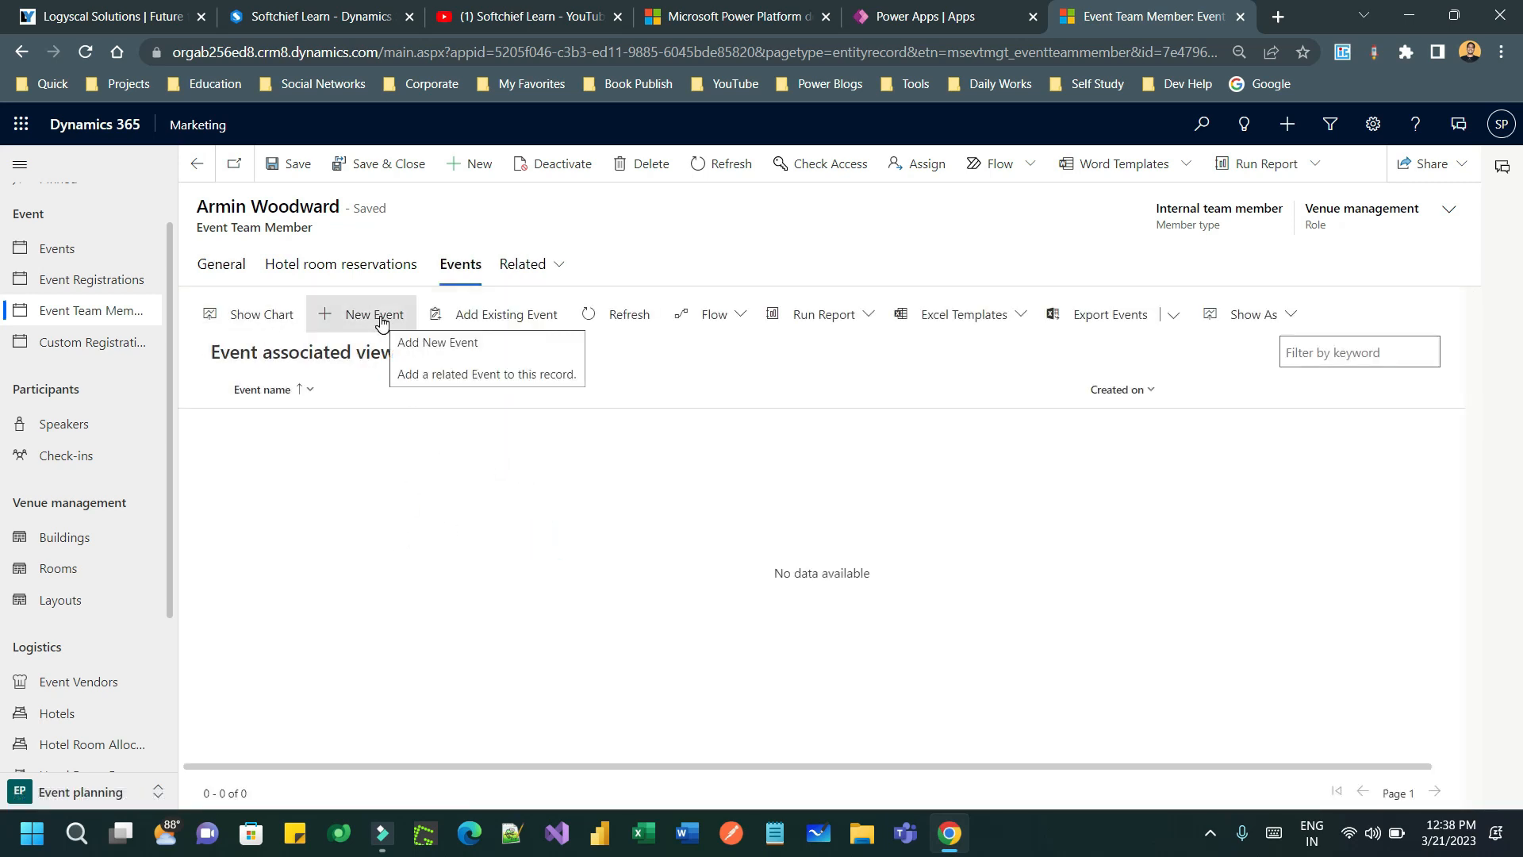
click(87, 253)
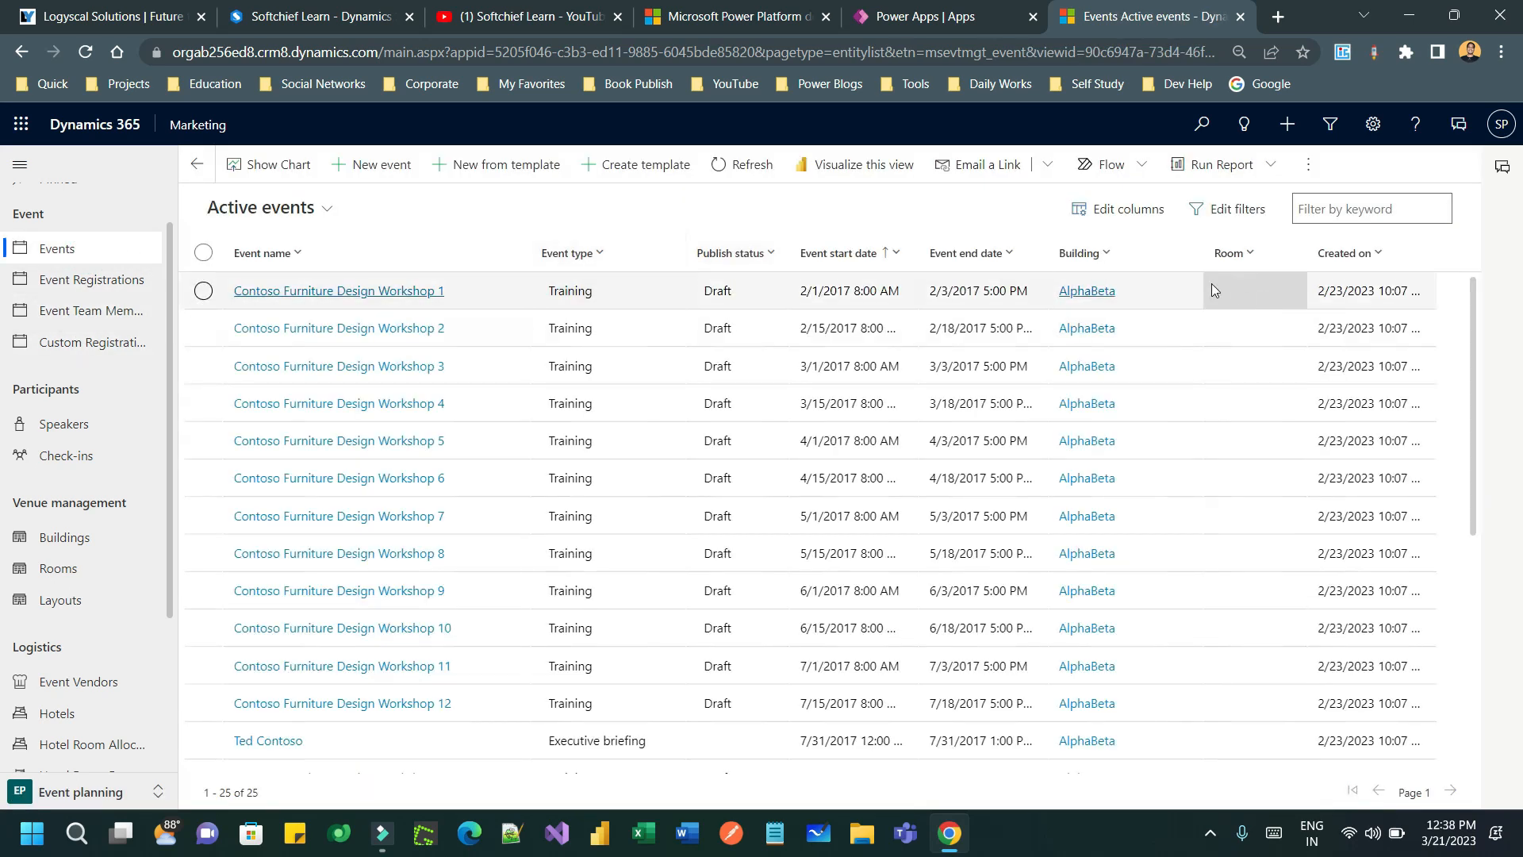
- Sort events newest first, open Summer Fall Corporate Seminar, and go to its Calendar content
click(1366, 253)
click(1378, 314)
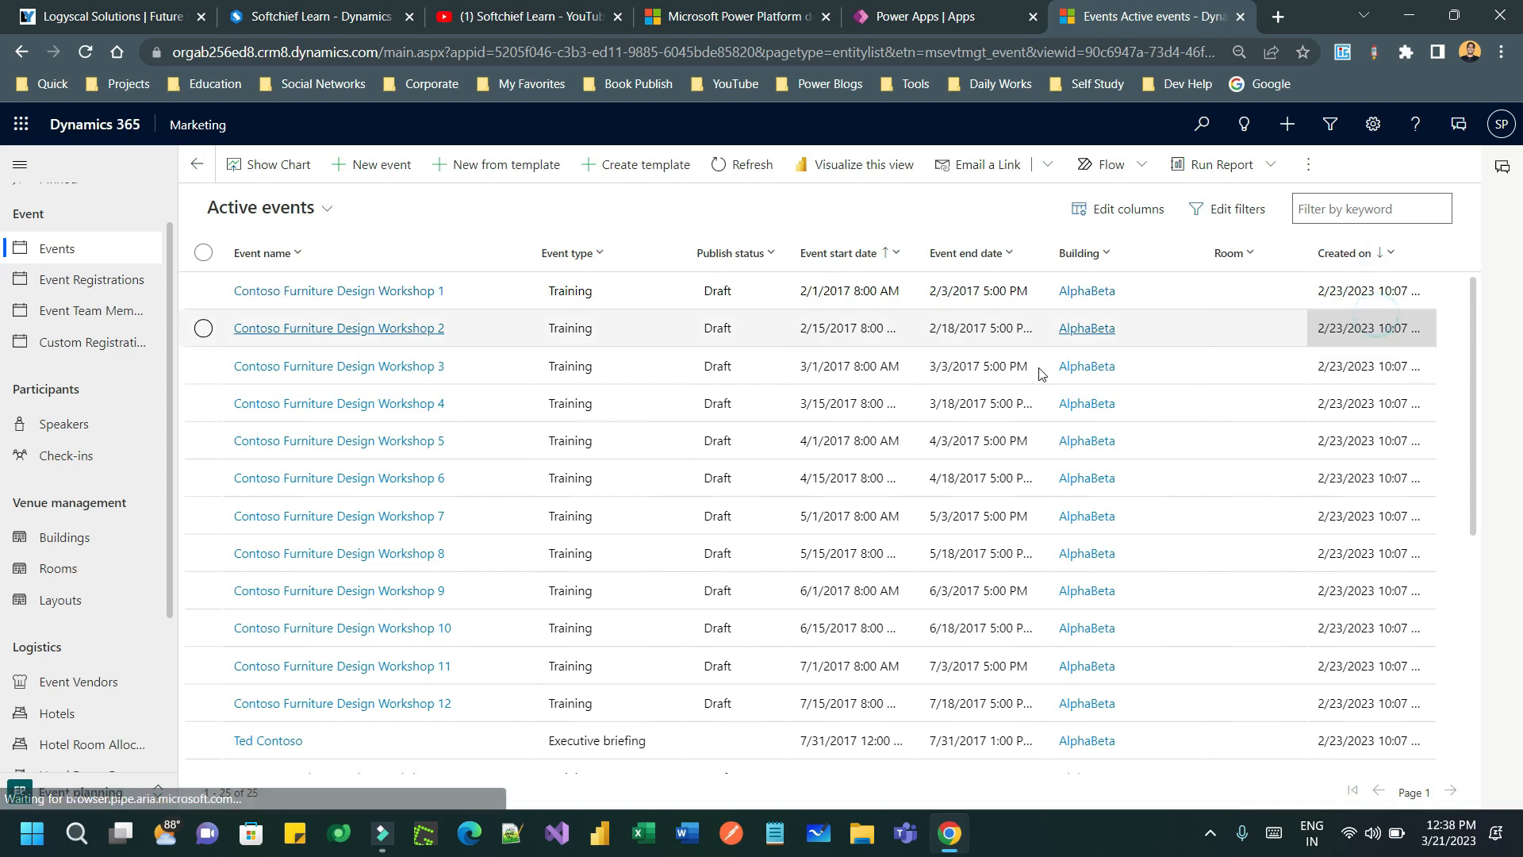
click(387, 291)
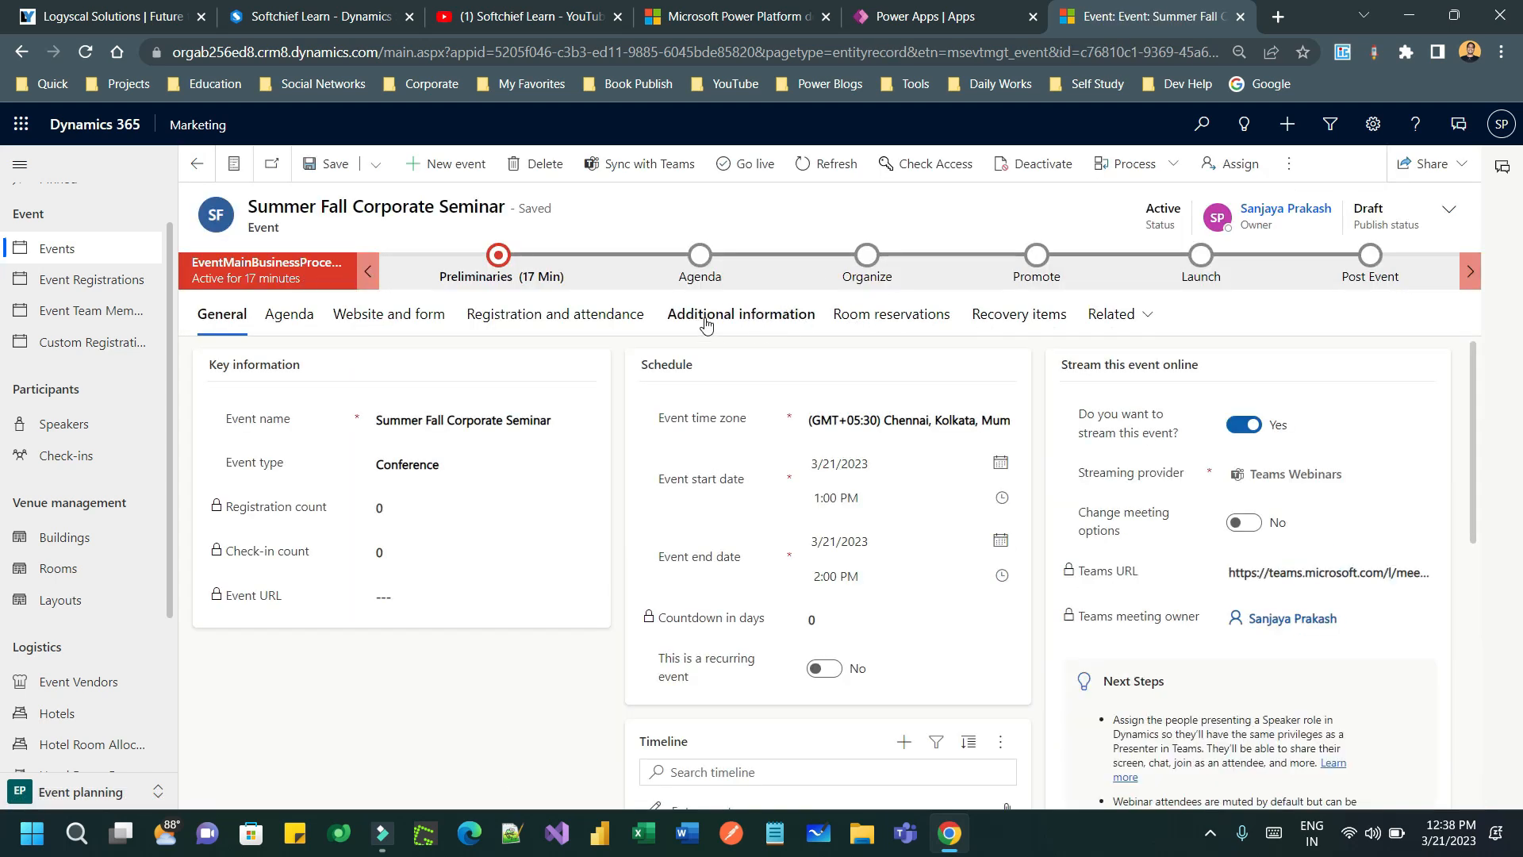
click(746, 325)
scroll(1313, 493, down, 6)
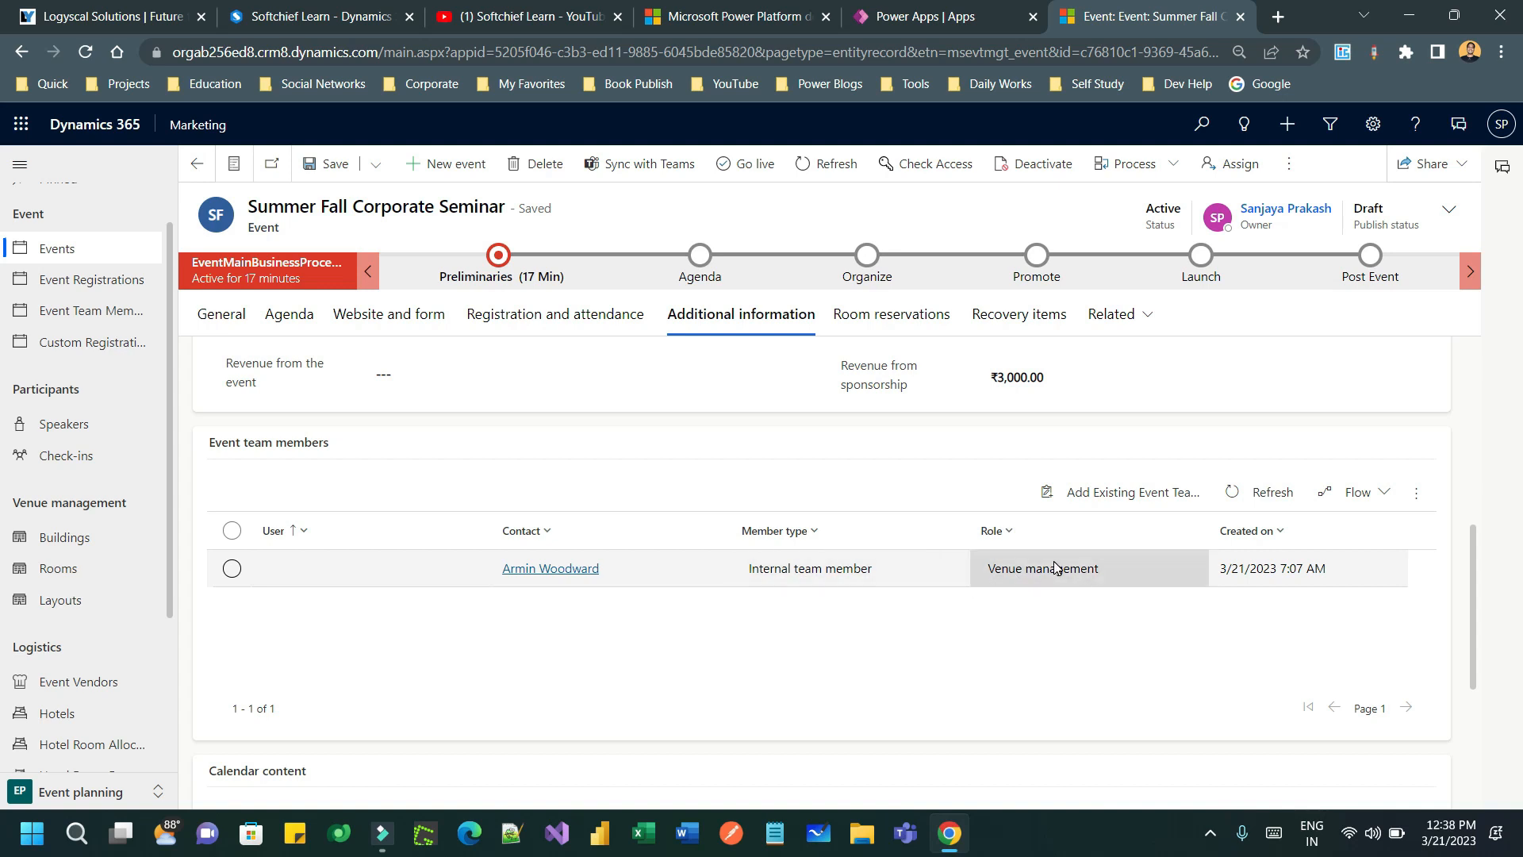
scroll(1055, 567, down, 4)
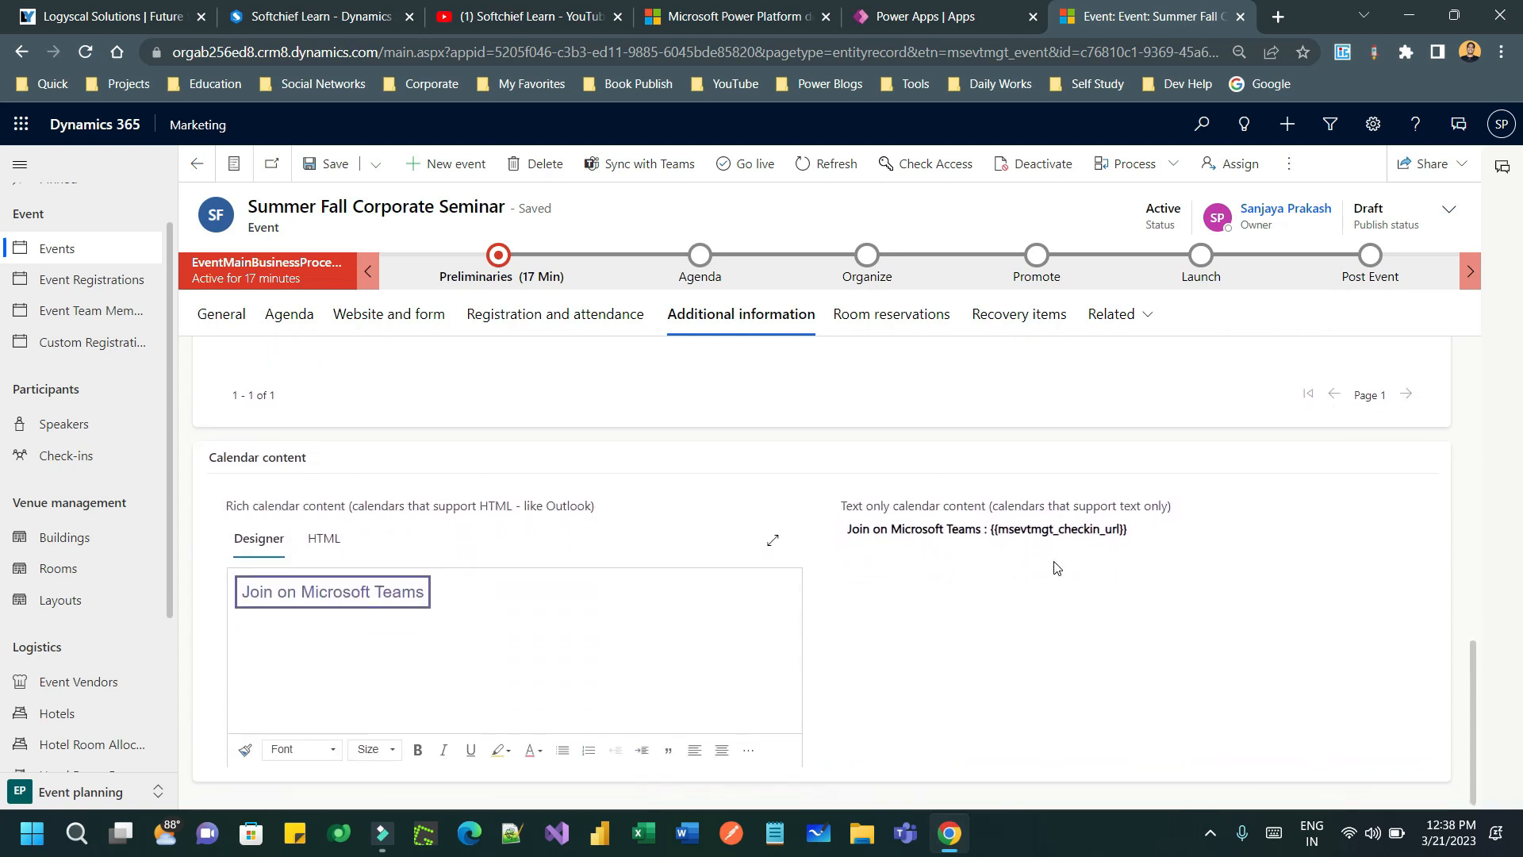
click(359, 627)
- Insert 'This event is a seminar....' above the Teams join text in text-only calendar content and save
click(950, 585)
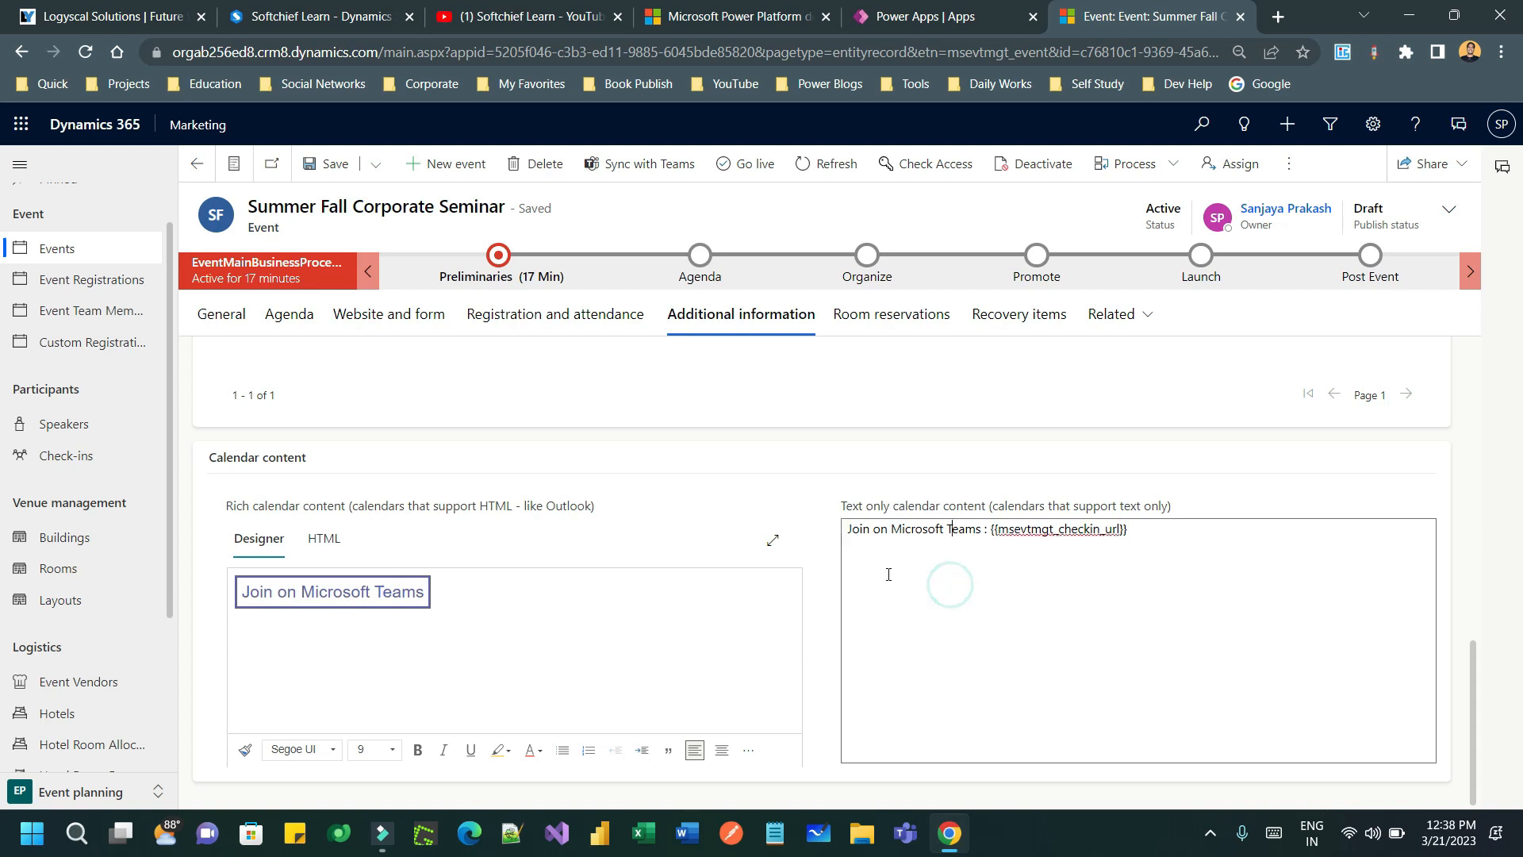
click(849, 530)
key(Return)
key(Up)
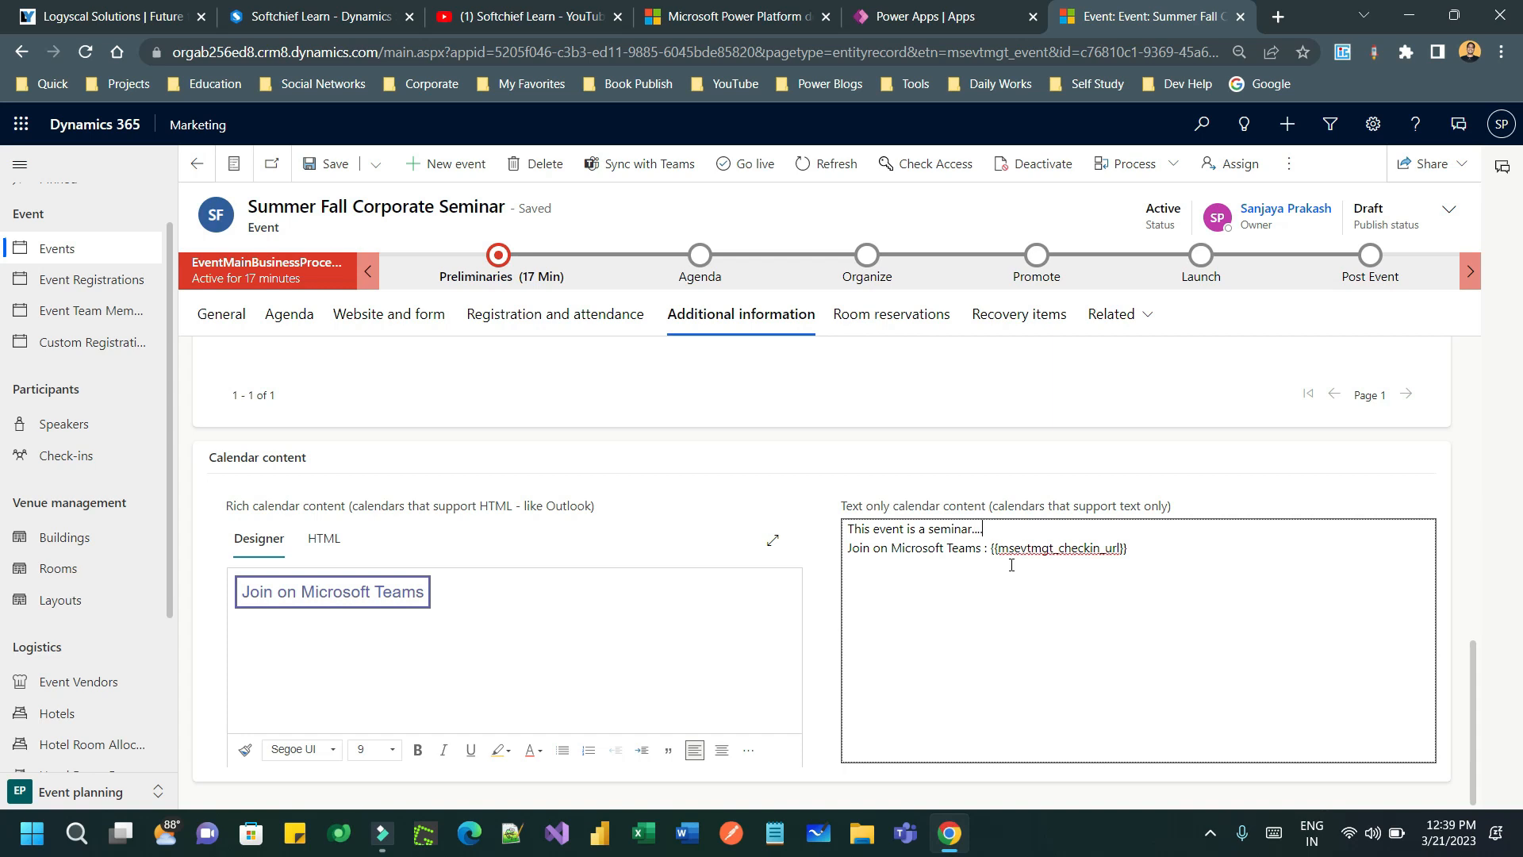
click(558, 538)
click(675, 511)
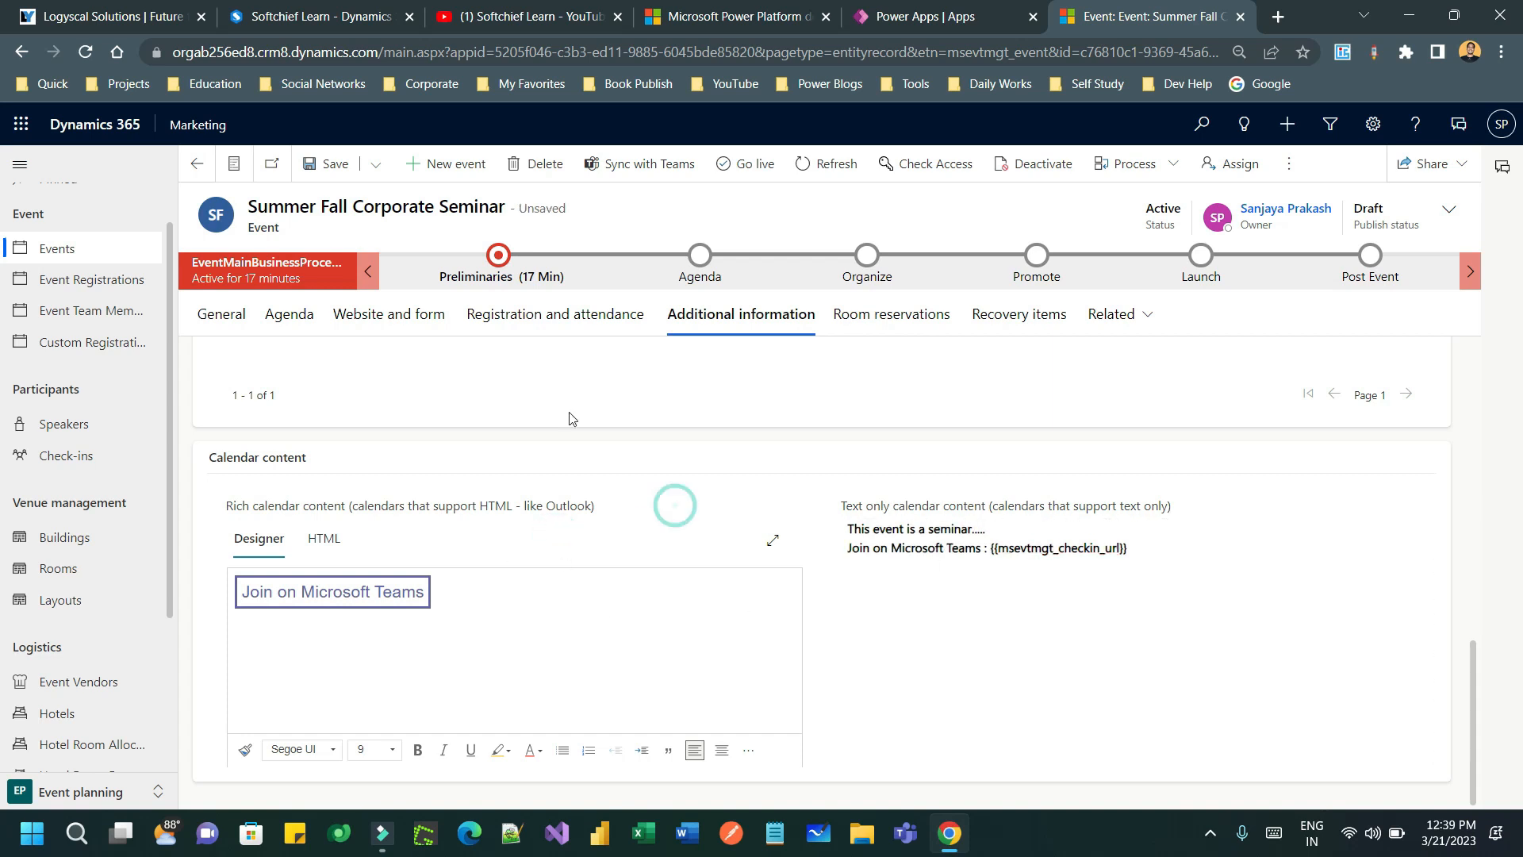
click(327, 164)
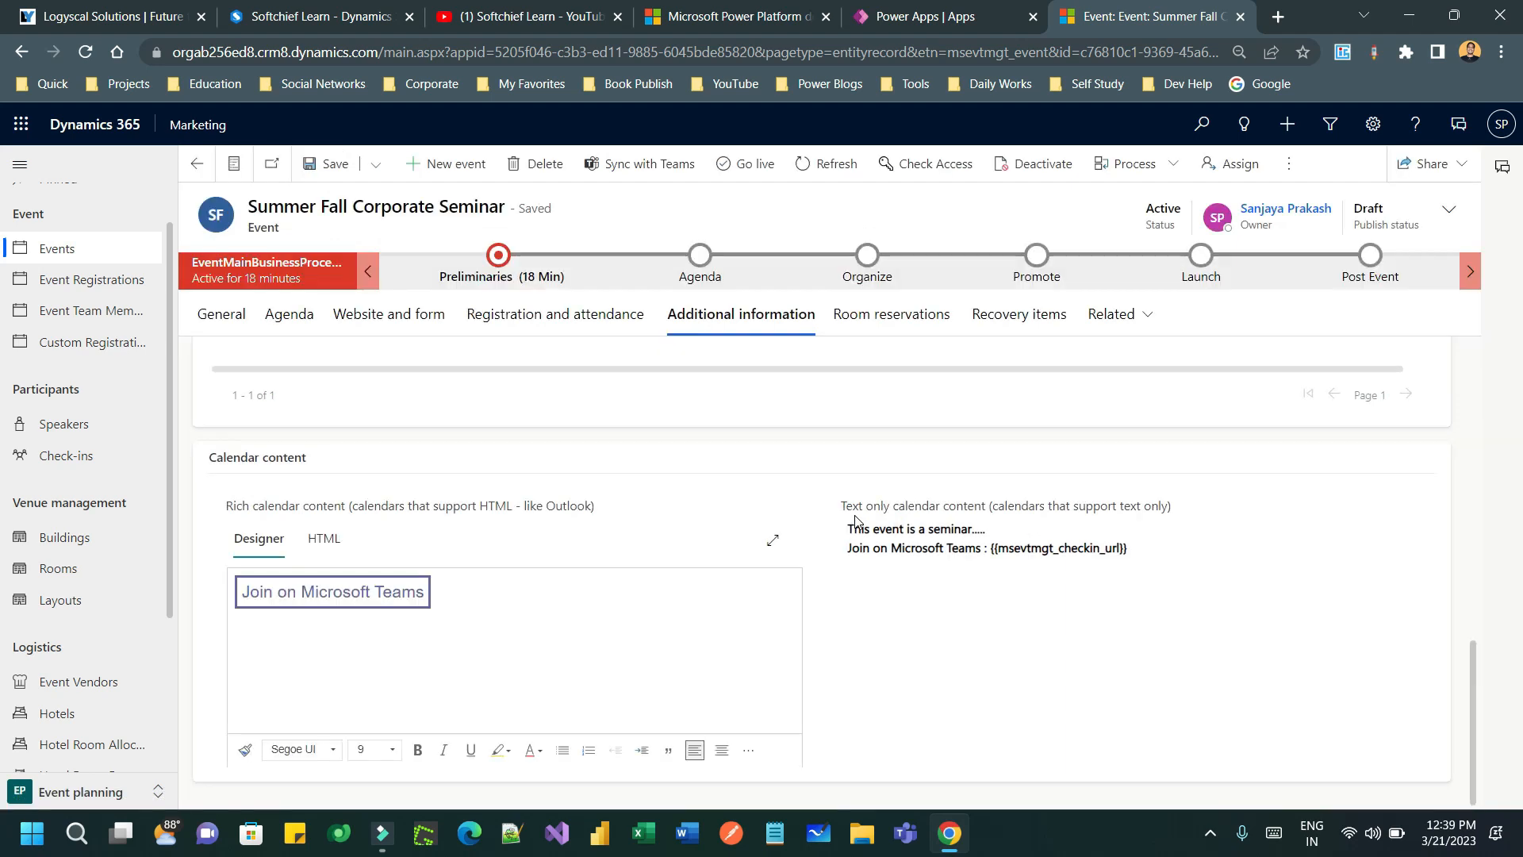
- Change the Expected outcome to 90%, save the event, and view its room reservations
scroll(817, 483, up, 1)
scroll(819, 489, down, 1)
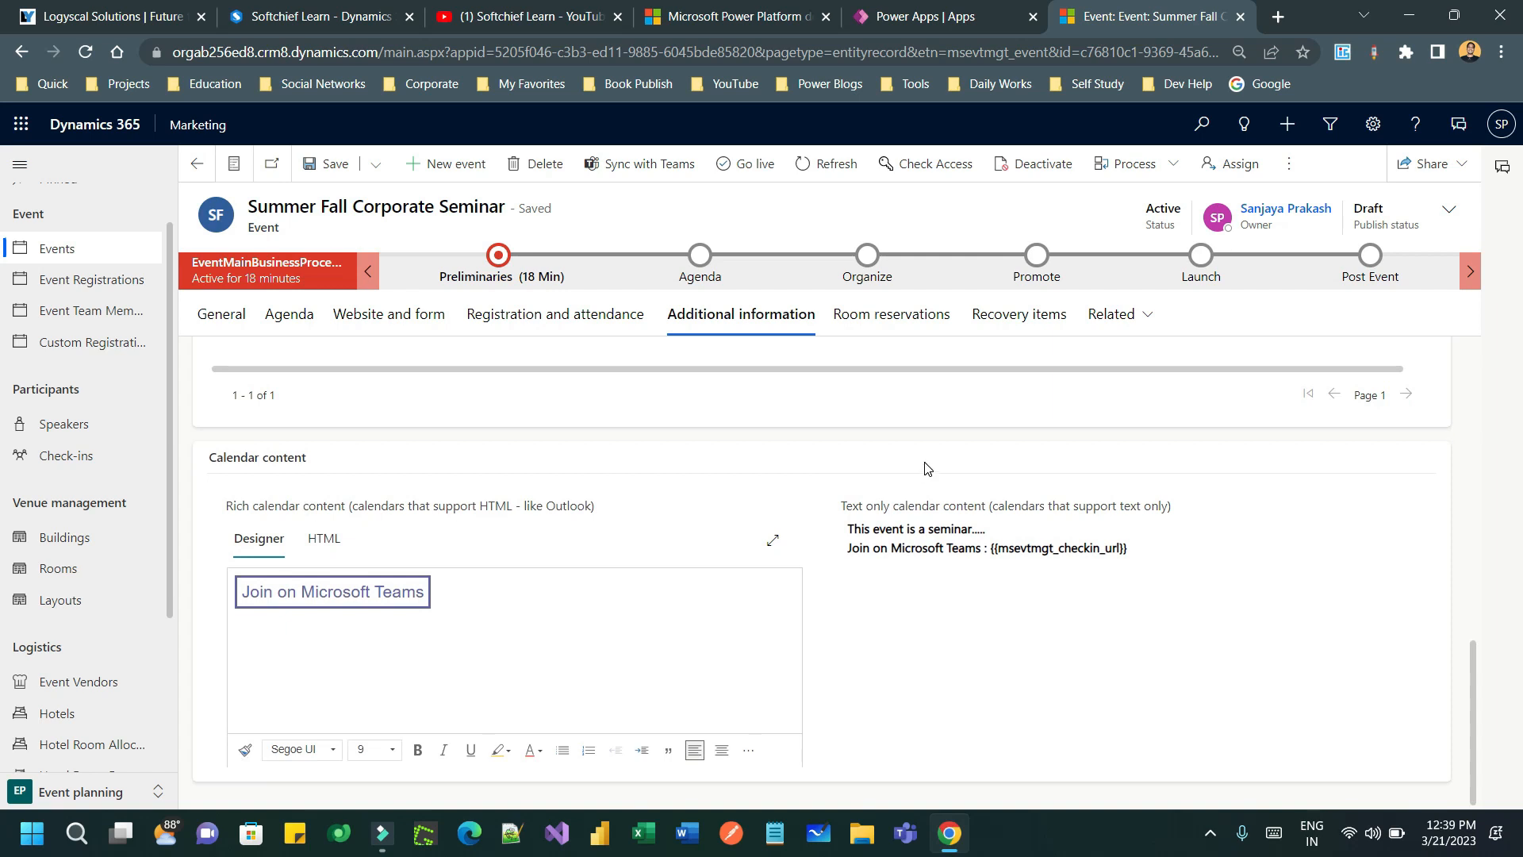
scroll(928, 469, up, 10)
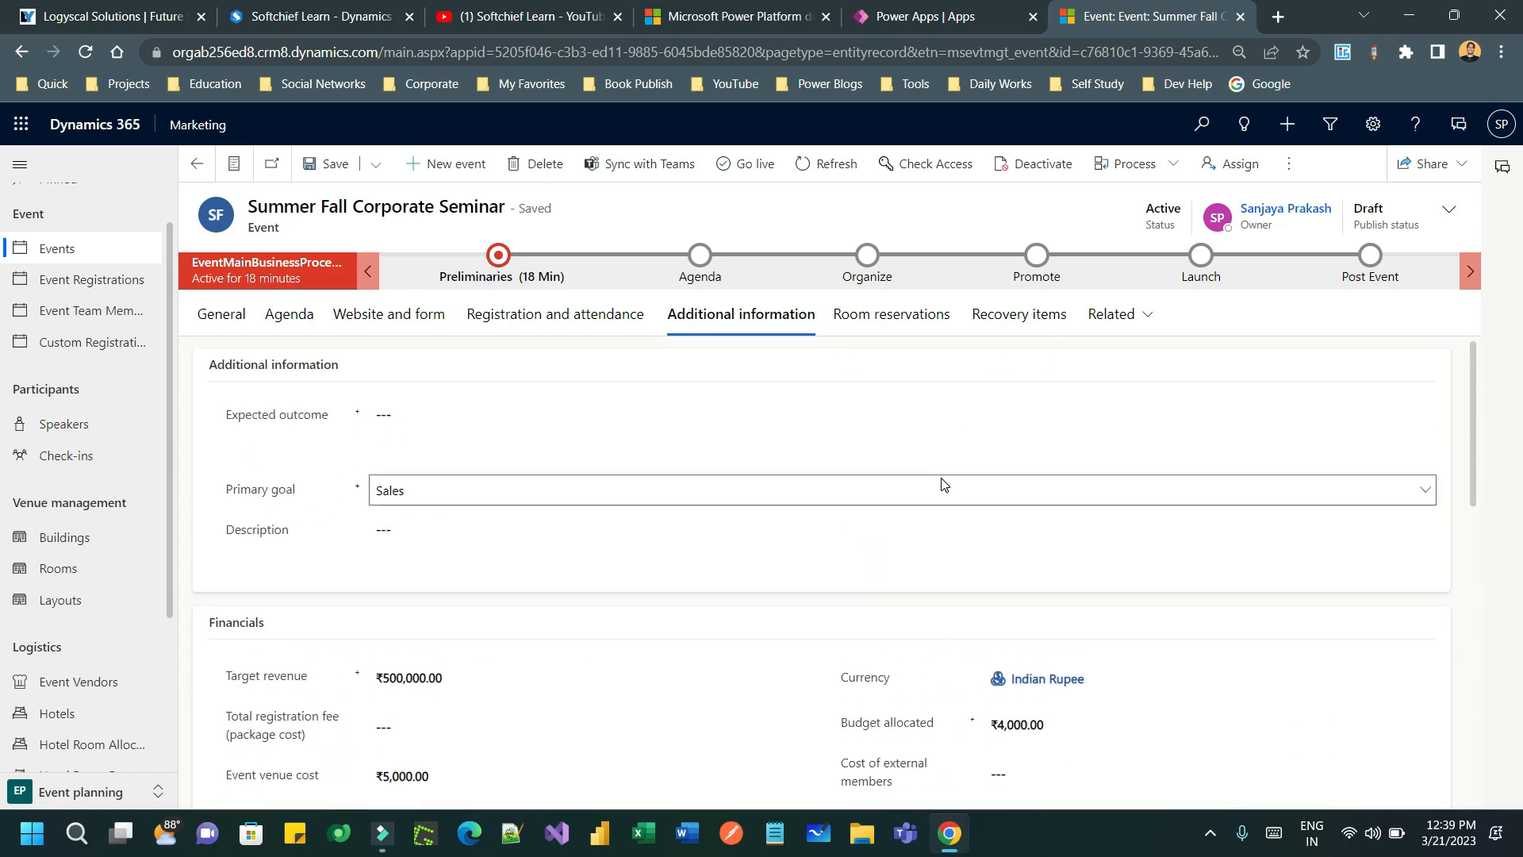
click(456, 421)
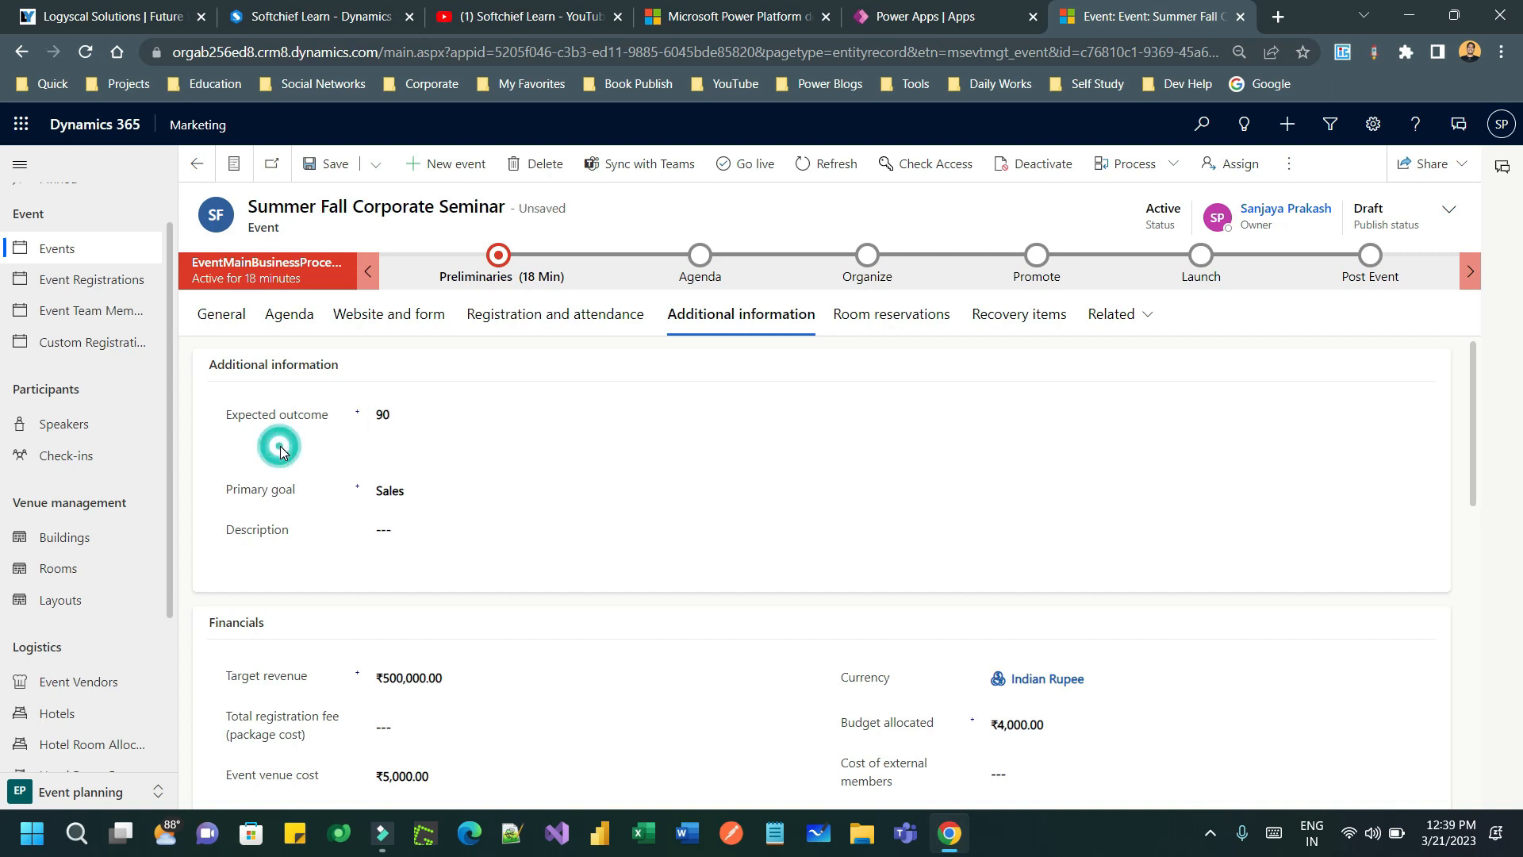
click(434, 416)
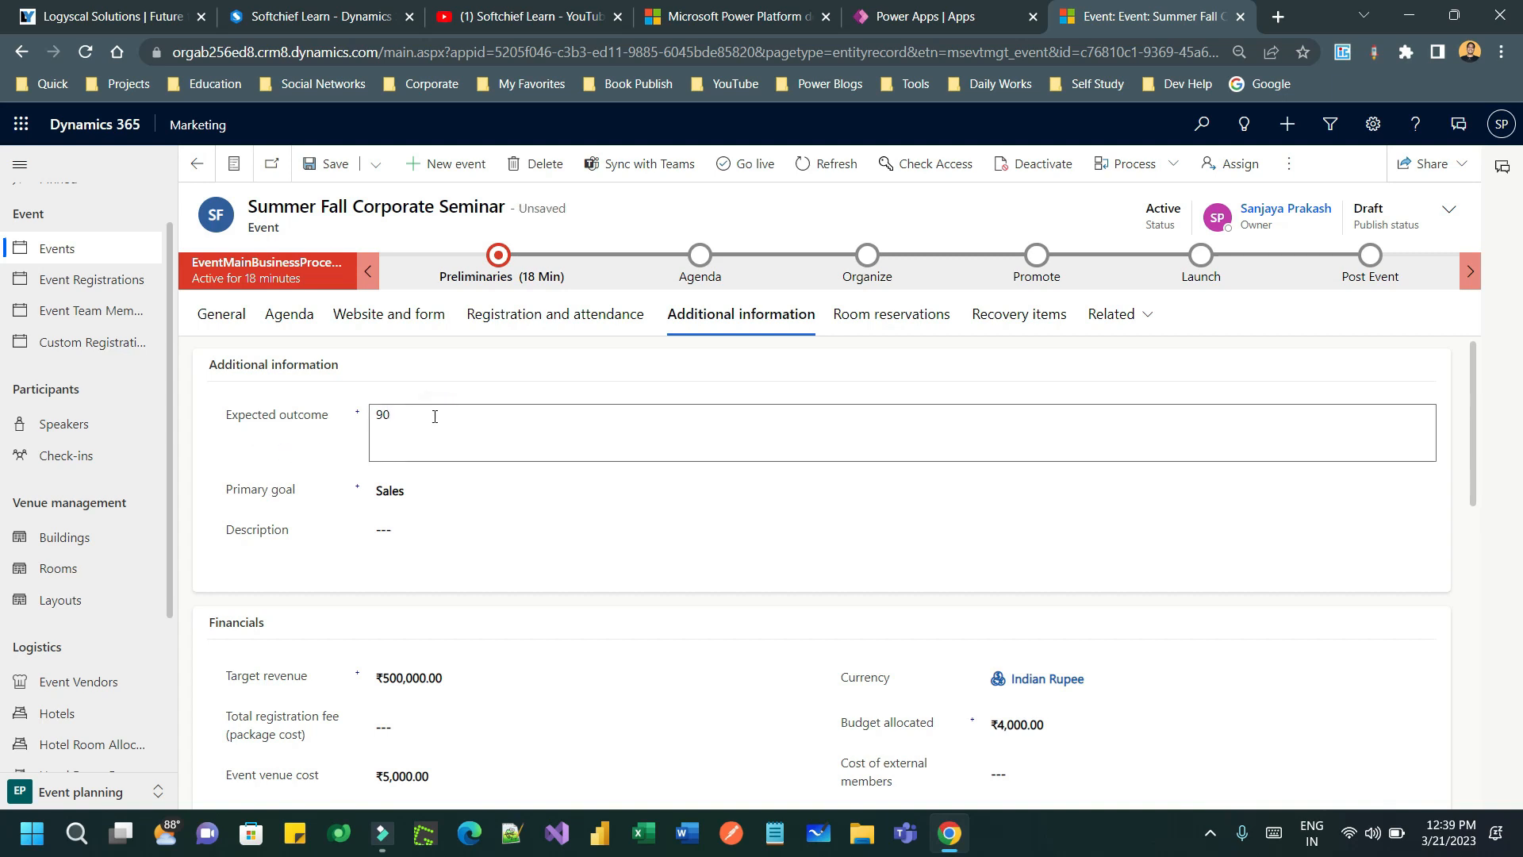
text(%)
click(232, 529)
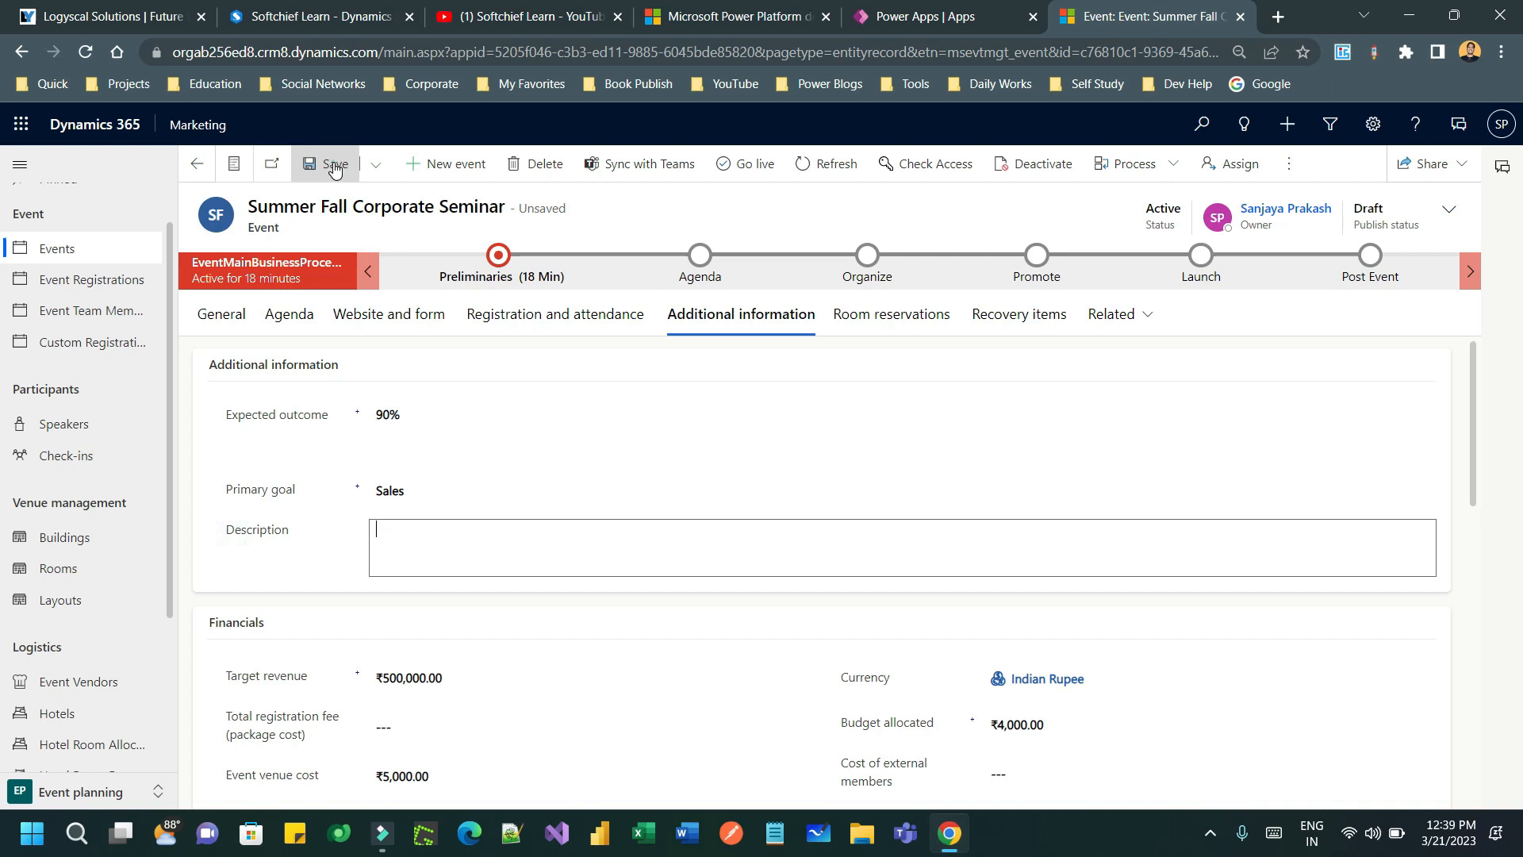
click(329, 162)
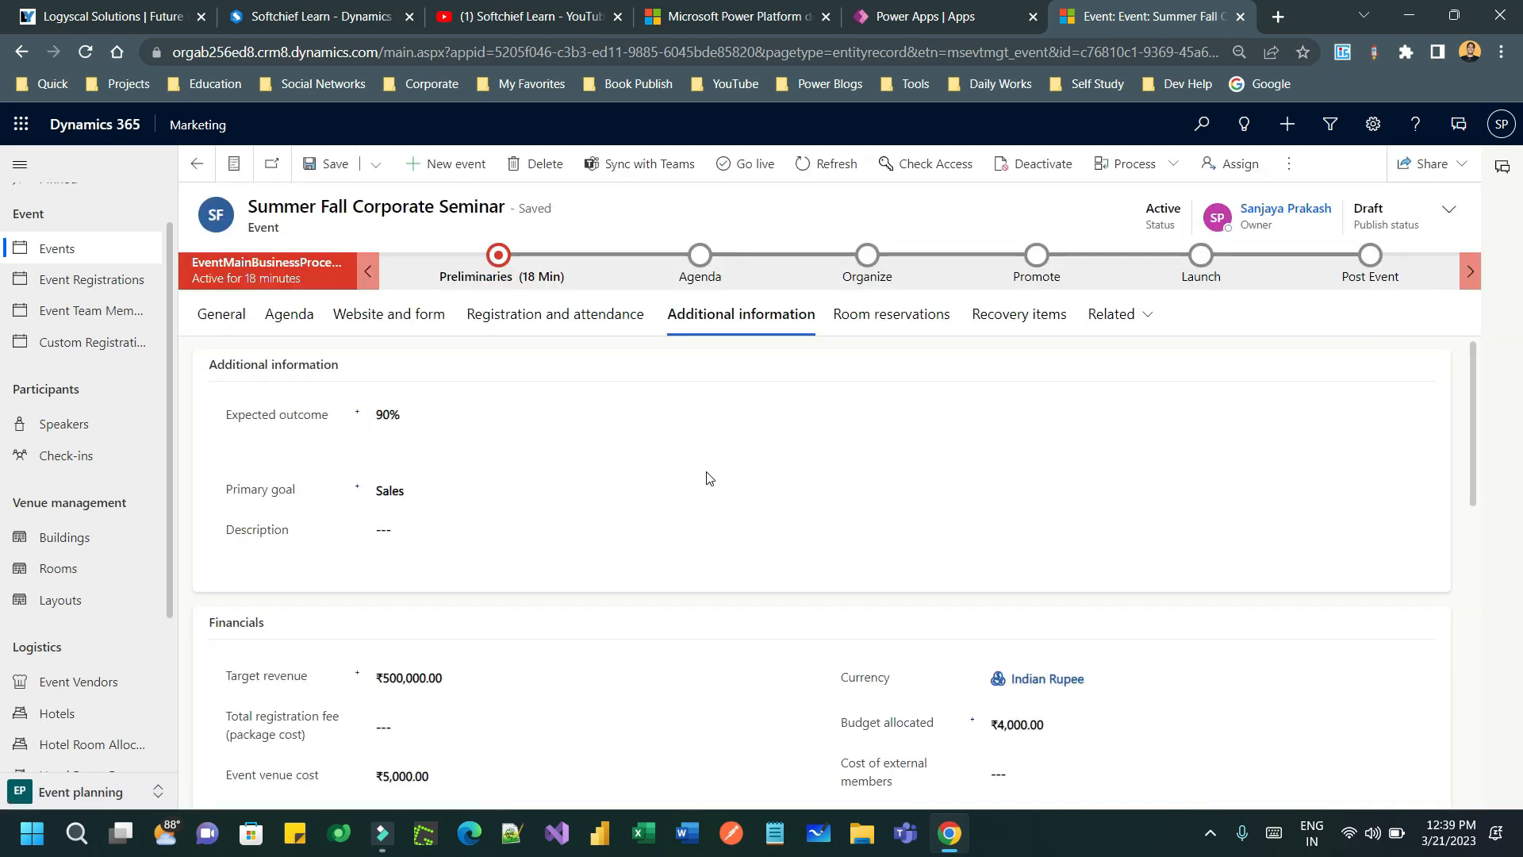
click(894, 314)
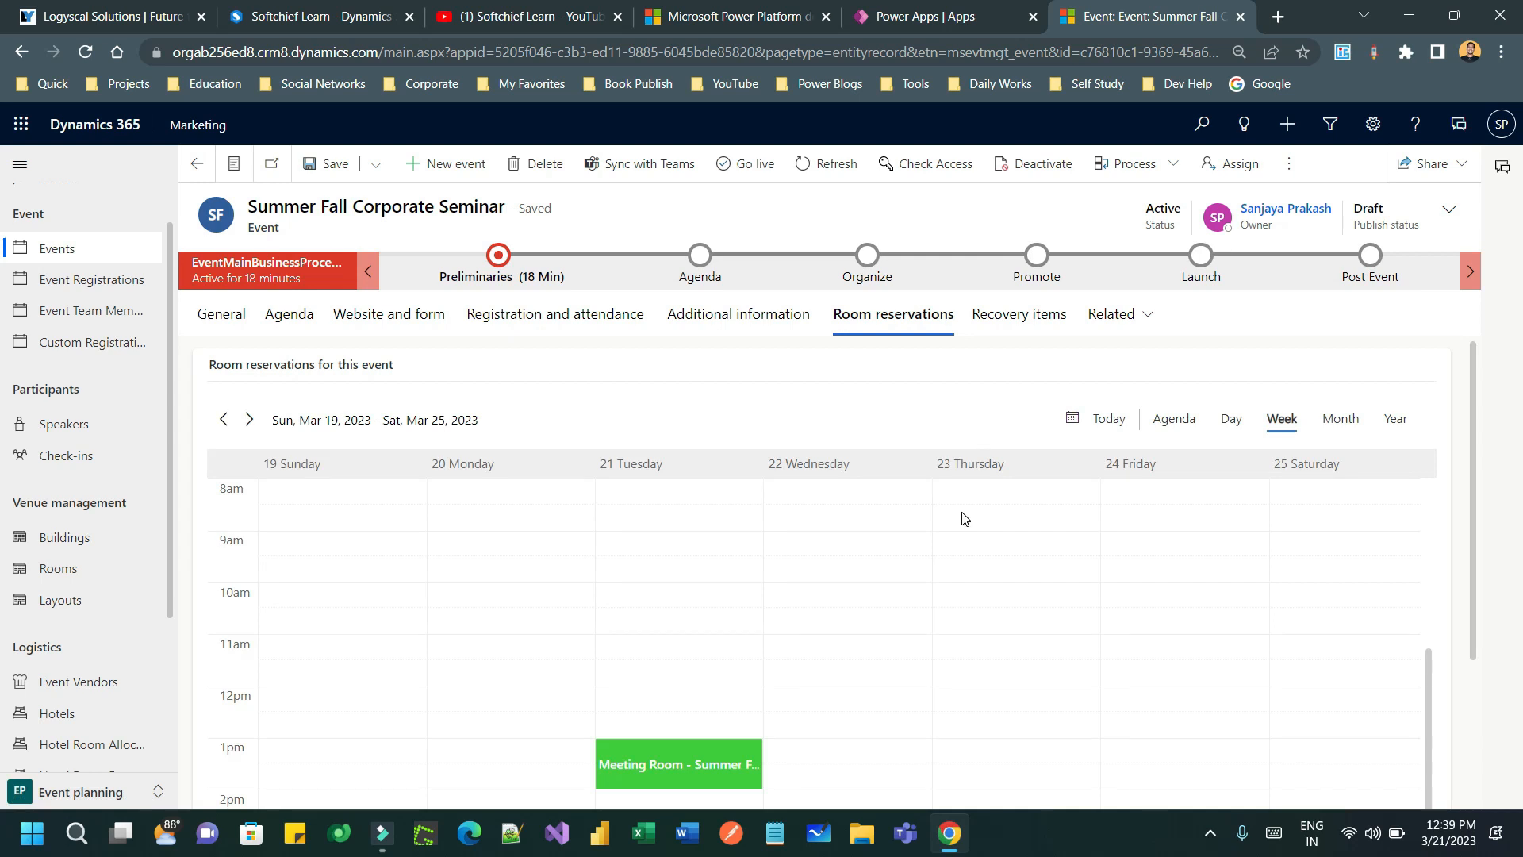
- Look over the room reservations calendar, then show the event's Registration and attendance details
scroll(965, 518, down, 7)
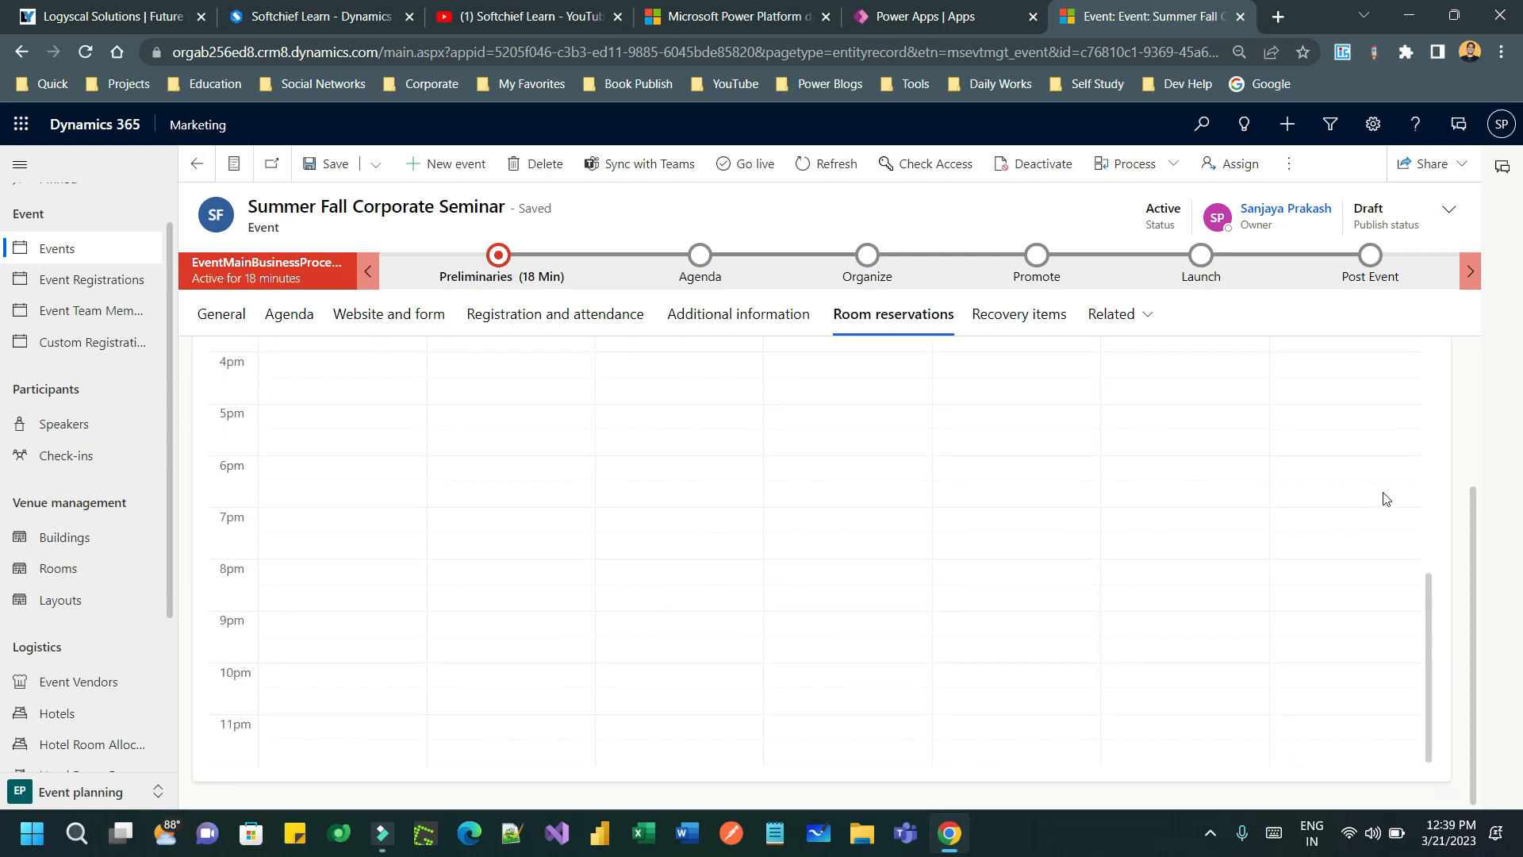
scroll(1473, 521, up, 3)
scroll(1317, 559, up, 3)
scroll(1316, 557, down, 3)
scroll(837, 563, up, 2)
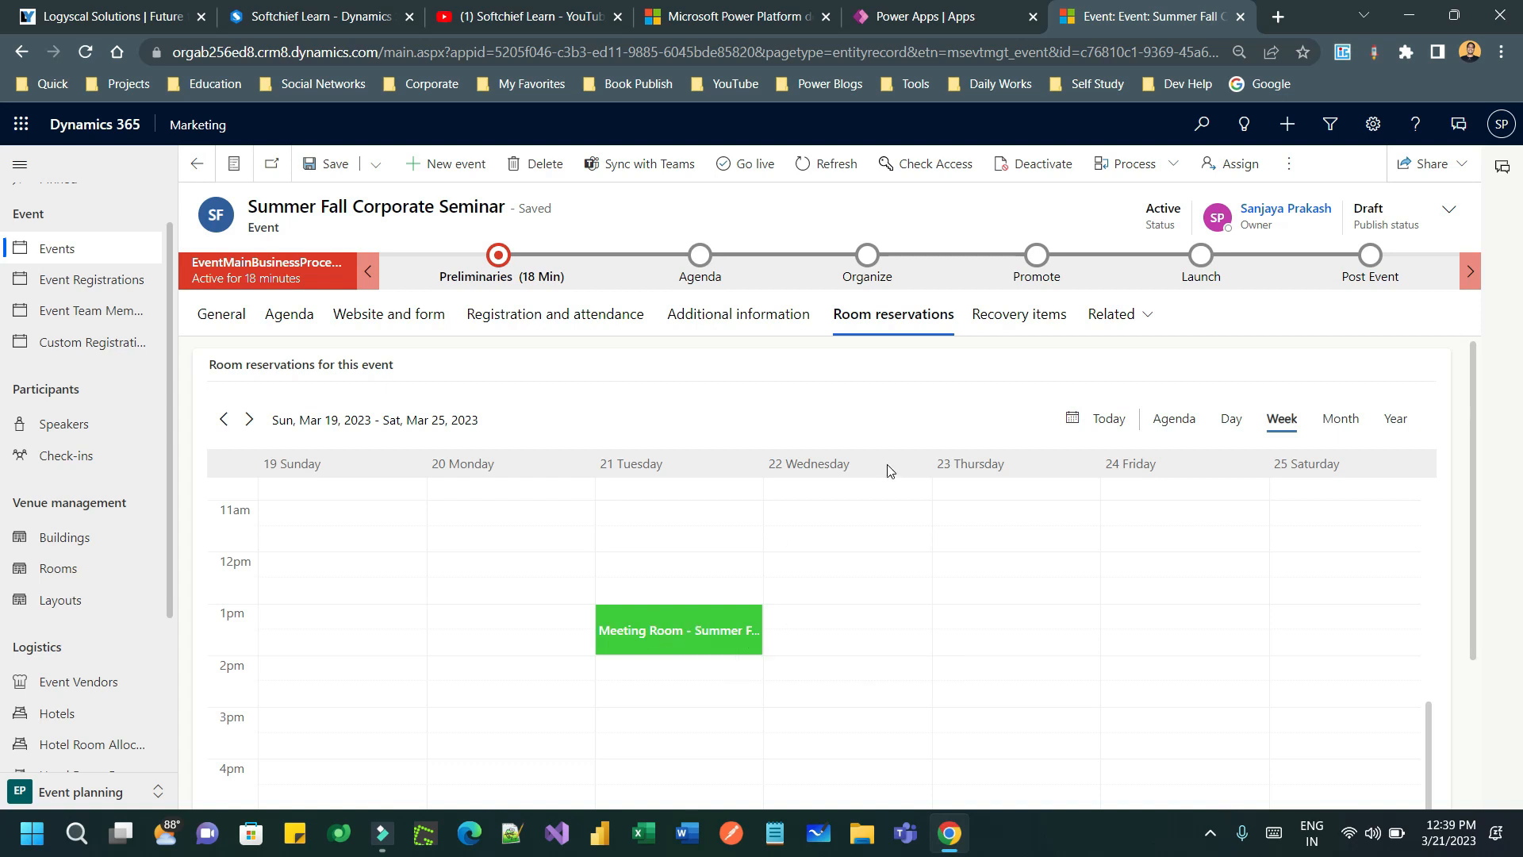
click(746, 313)
click(1132, 314)
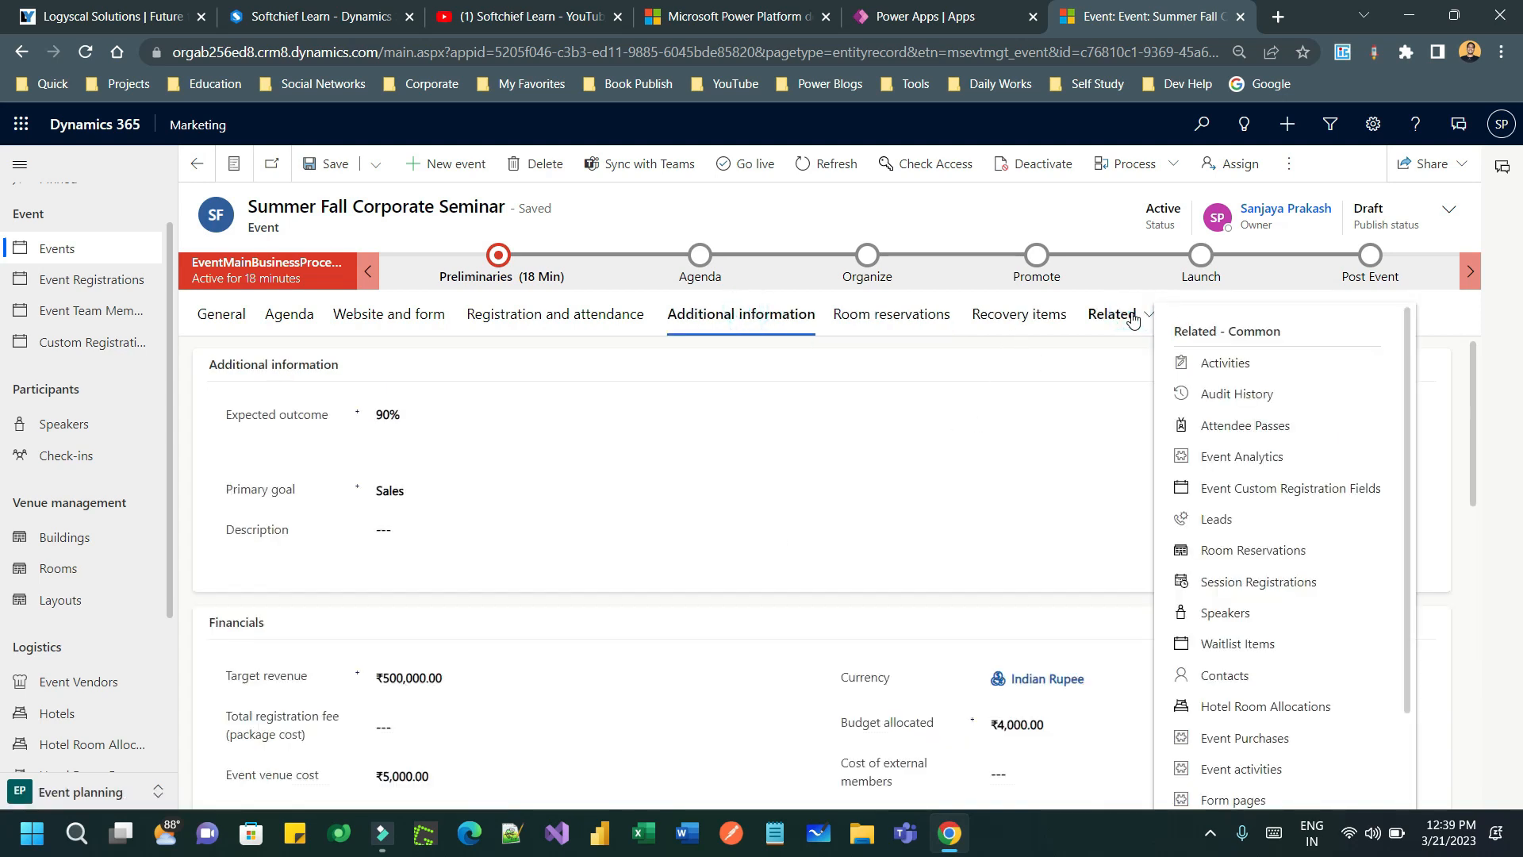
click(1131, 315)
click(557, 316)
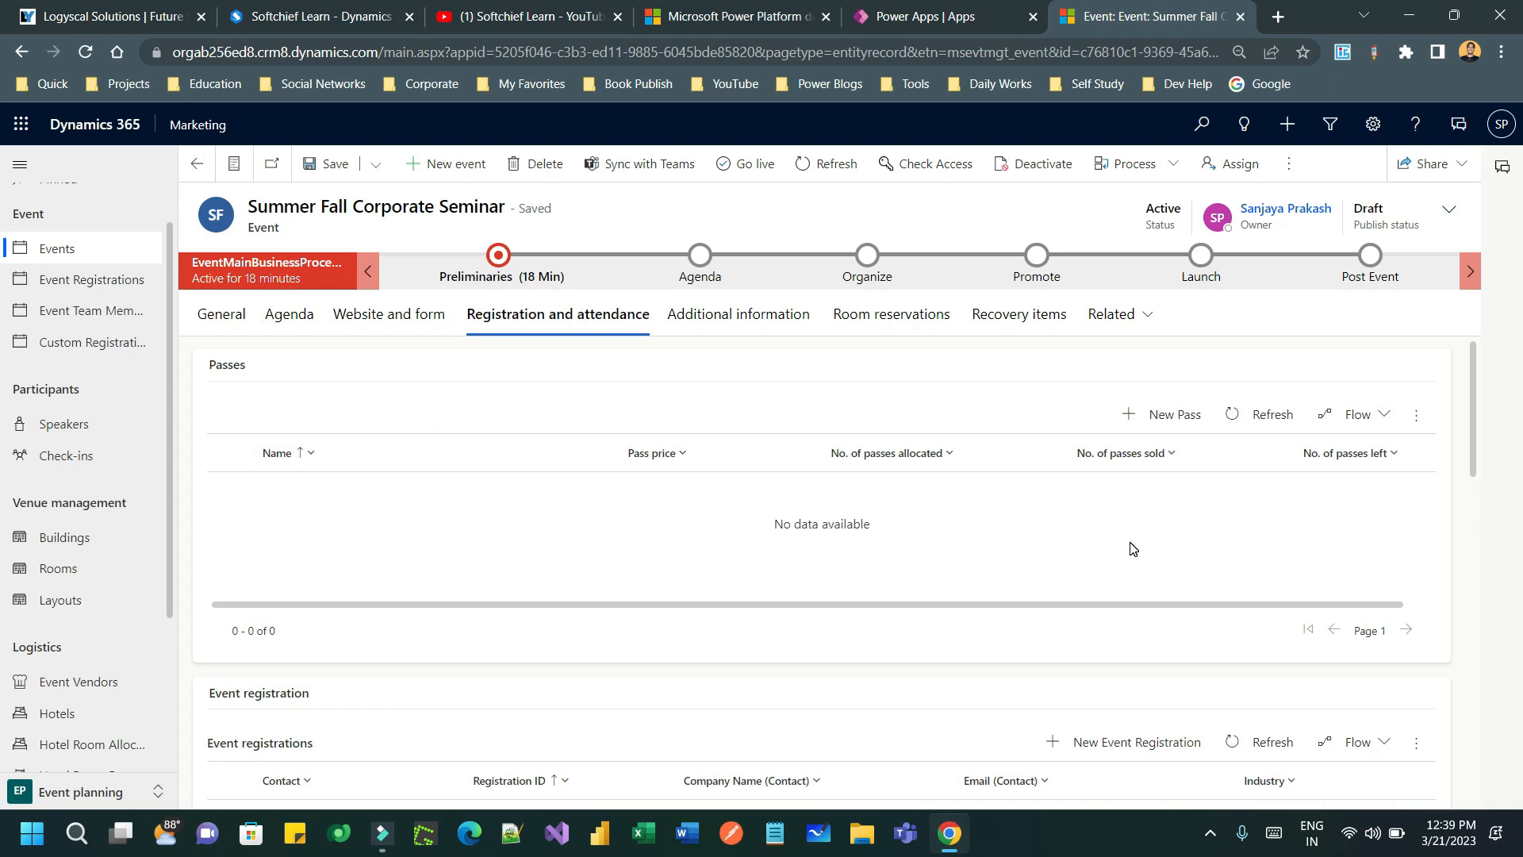
- Create a VIP Pass with 20 passes allocated at ₹100.00 each, then save and close
click(1171, 419)
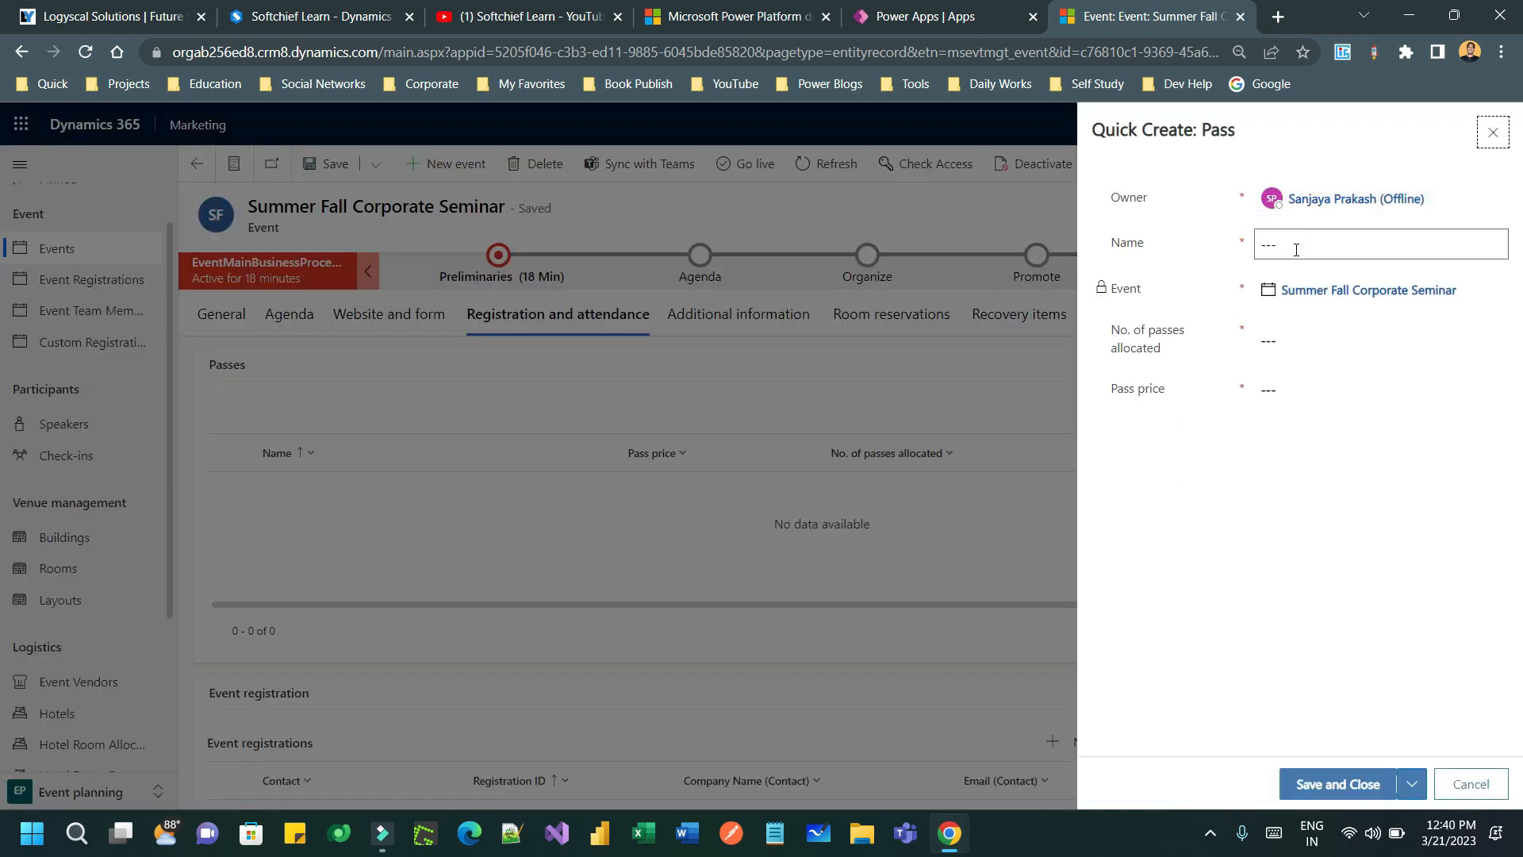
click(1296, 249)
click(1282, 328)
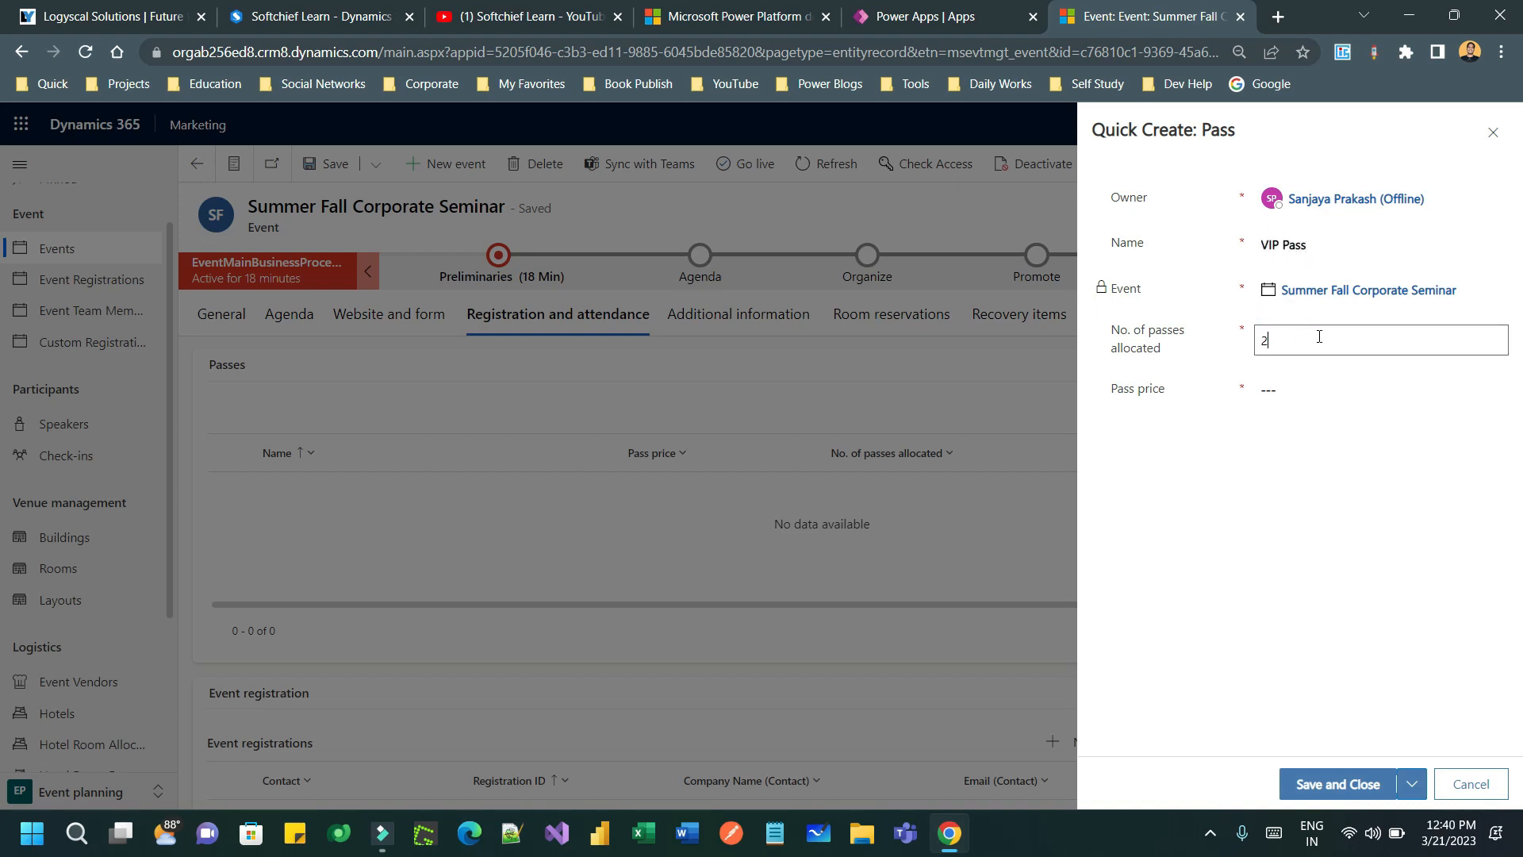
click(1273, 387)
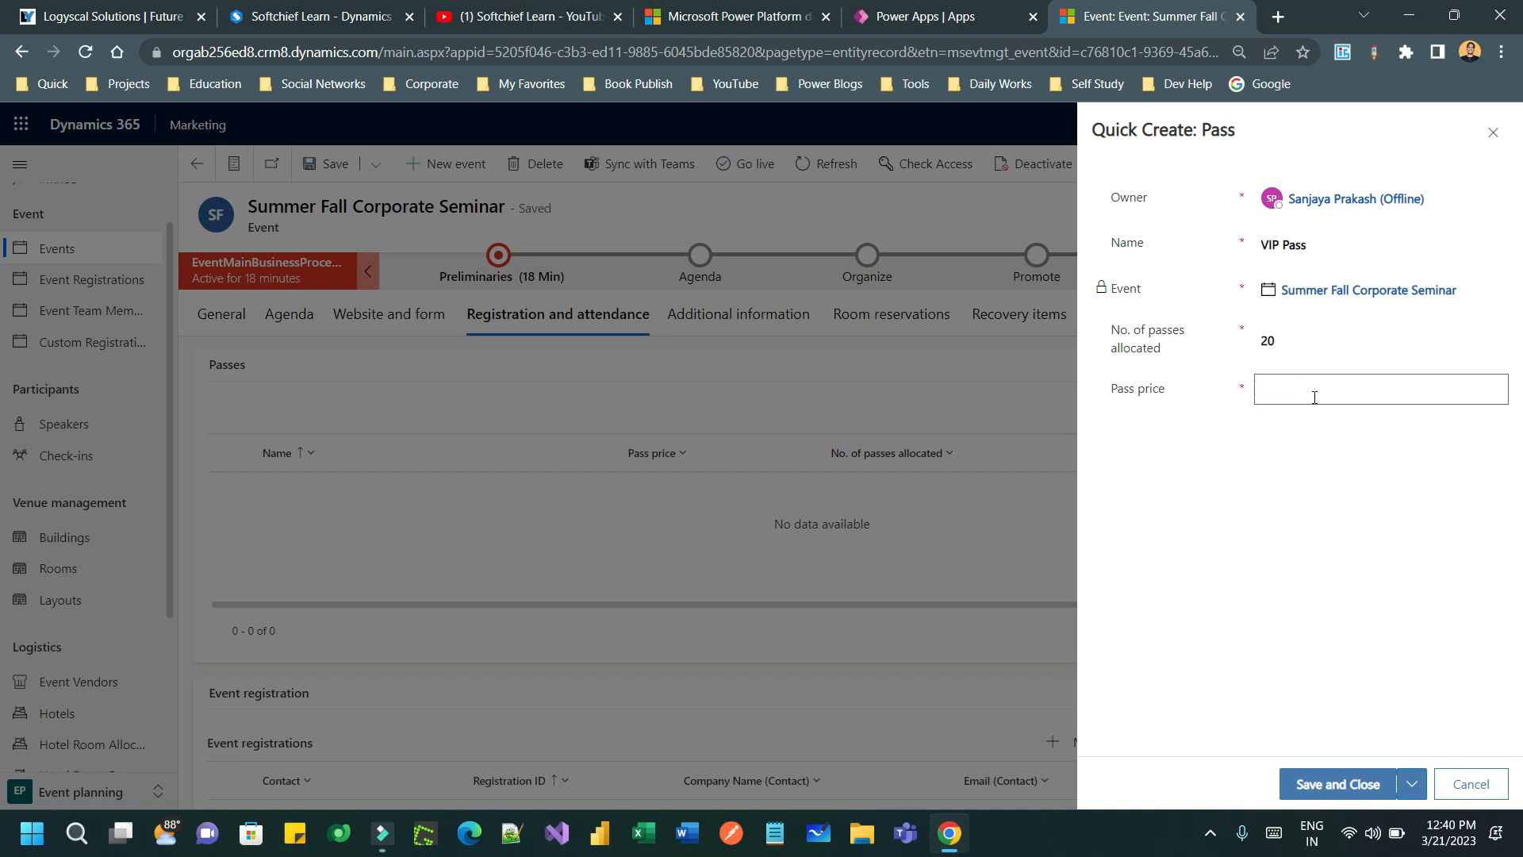
click(1332, 568)
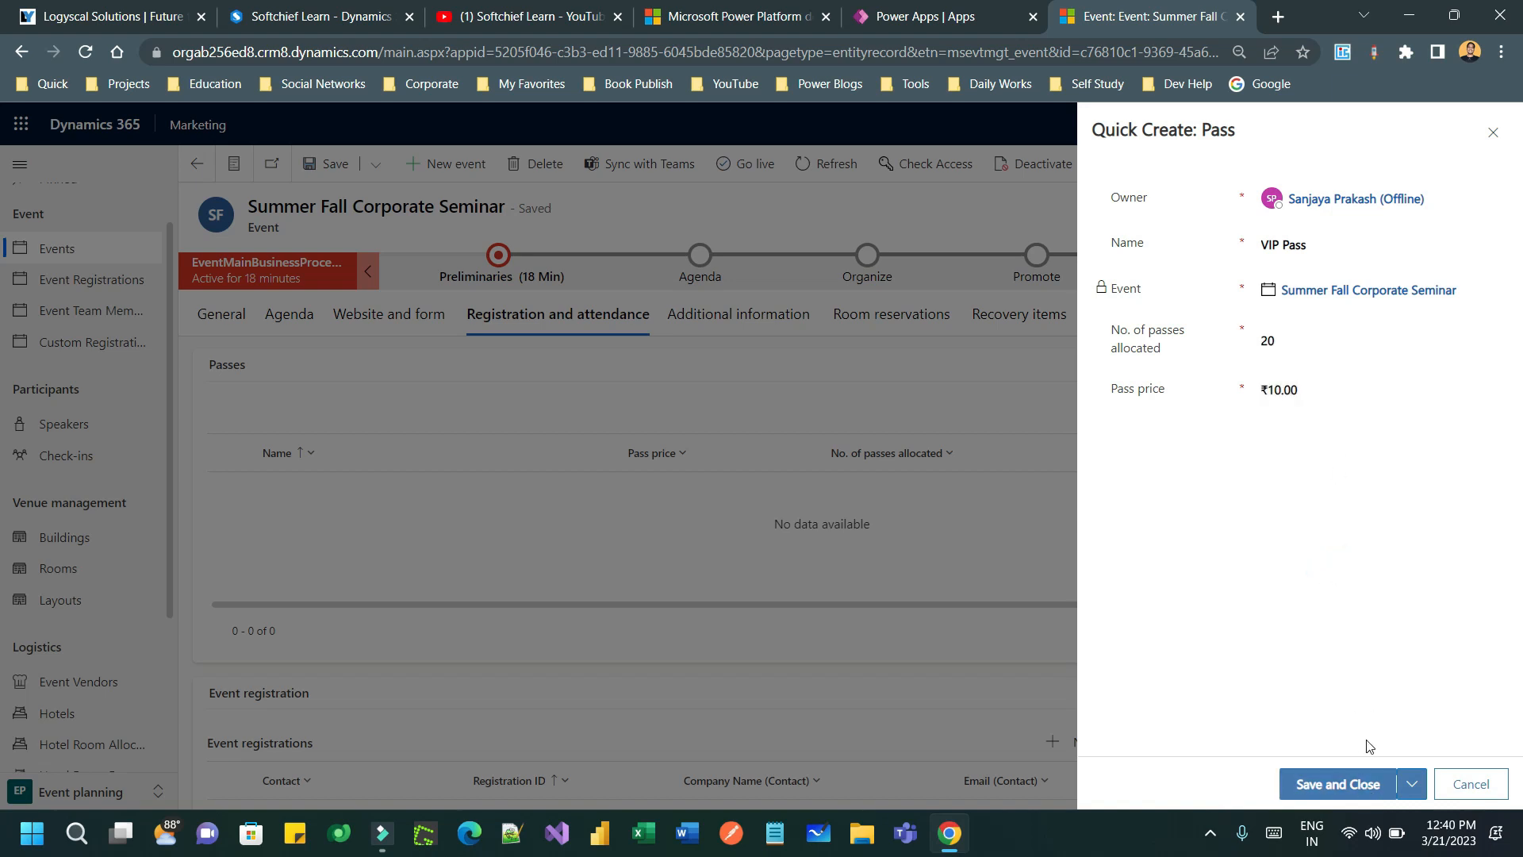
click(1317, 387)
text(100)
click(1310, 565)
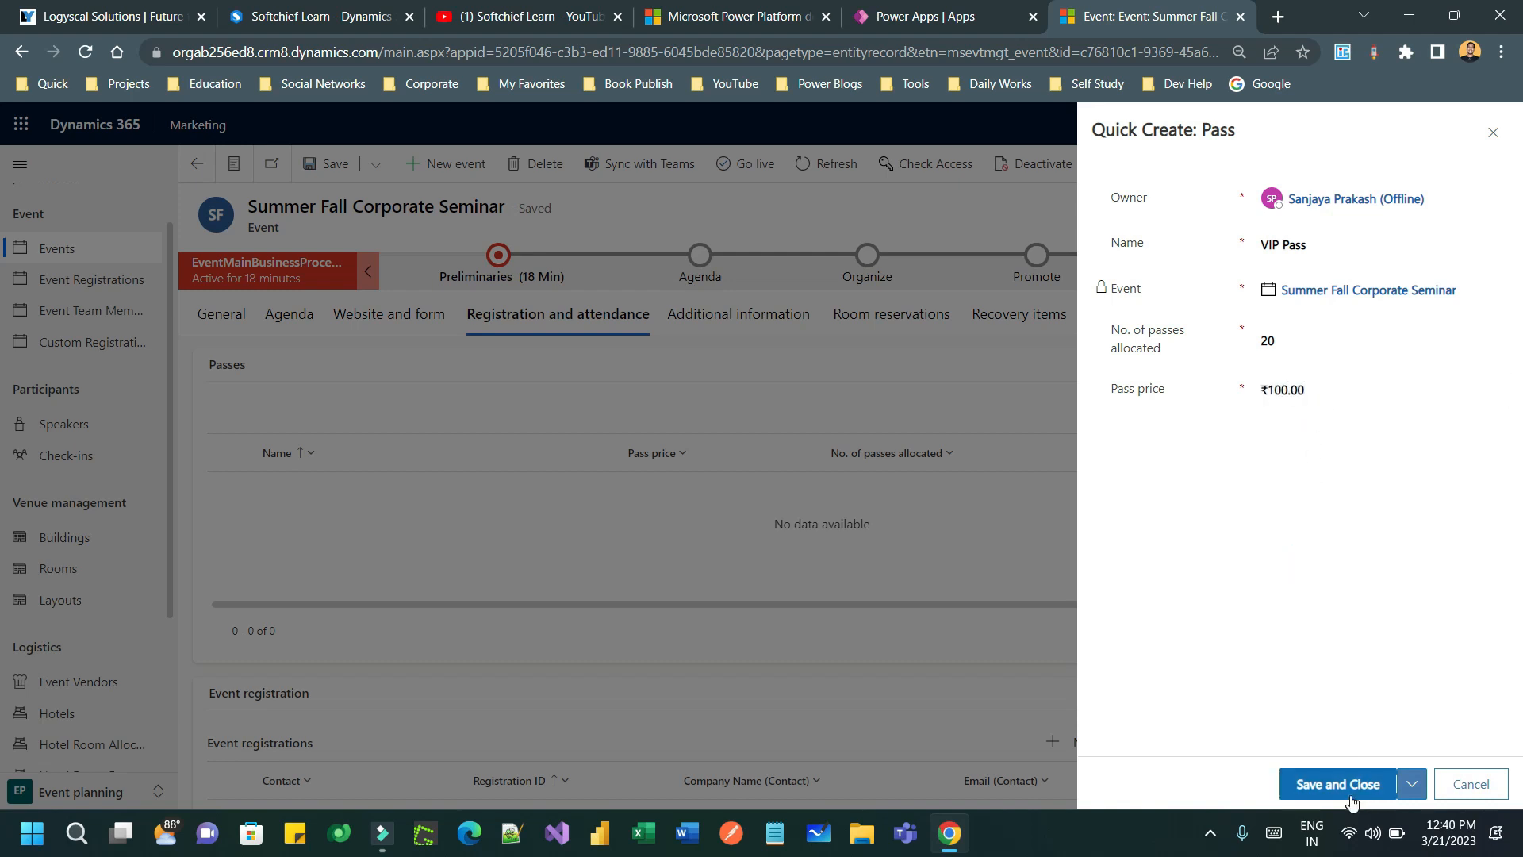
click(1372, 802)
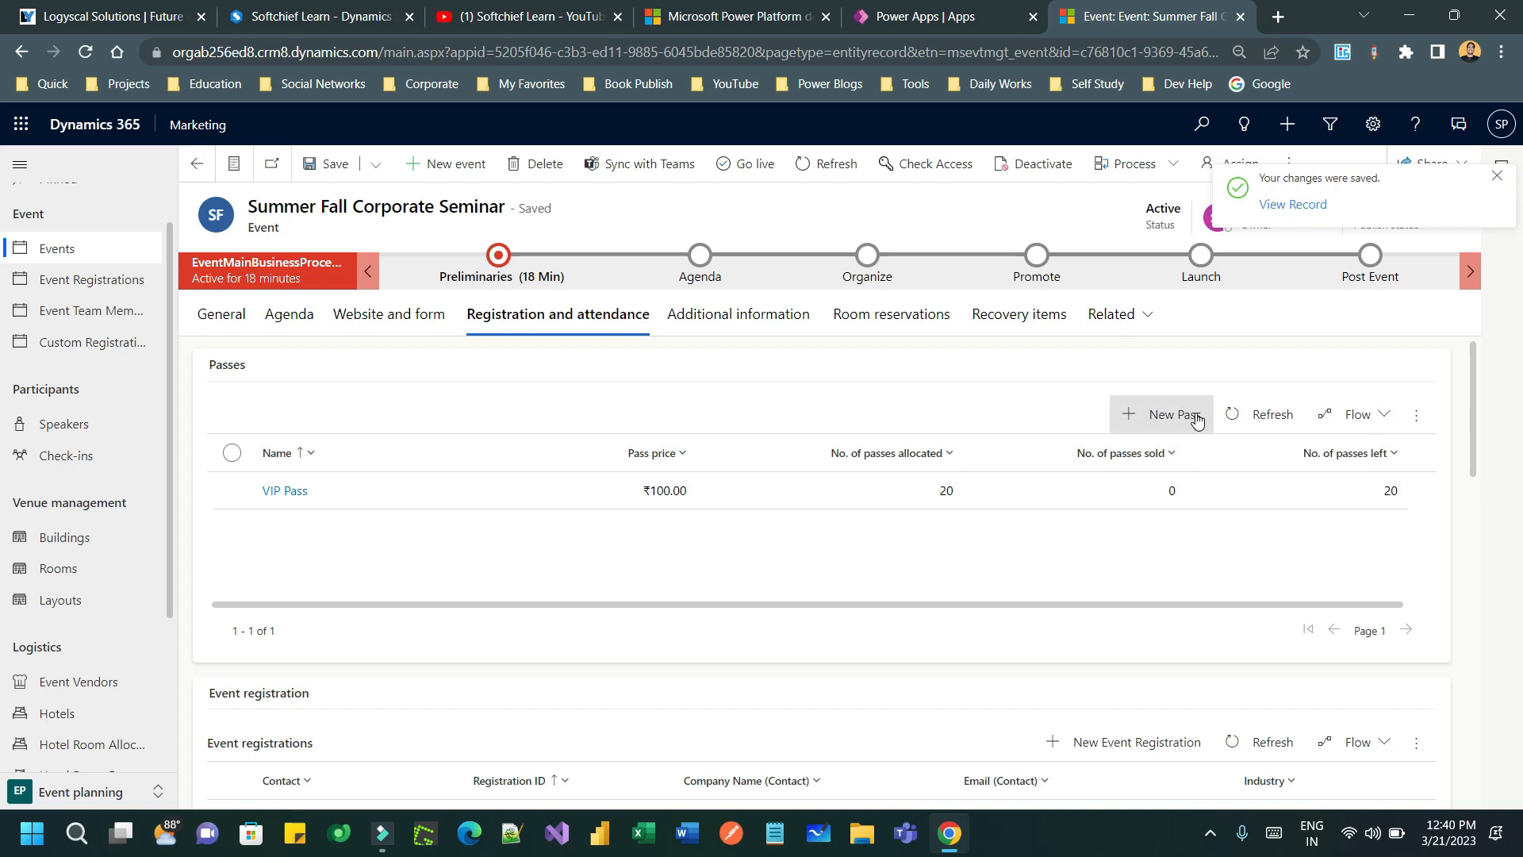
- Check the VIP Pass shows 20 of 20 left, then move to the Website and form settings
scroll(1028, 453, down, 2)
scroll(1099, 436, down, 4)
scroll(1100, 431, up, 3)
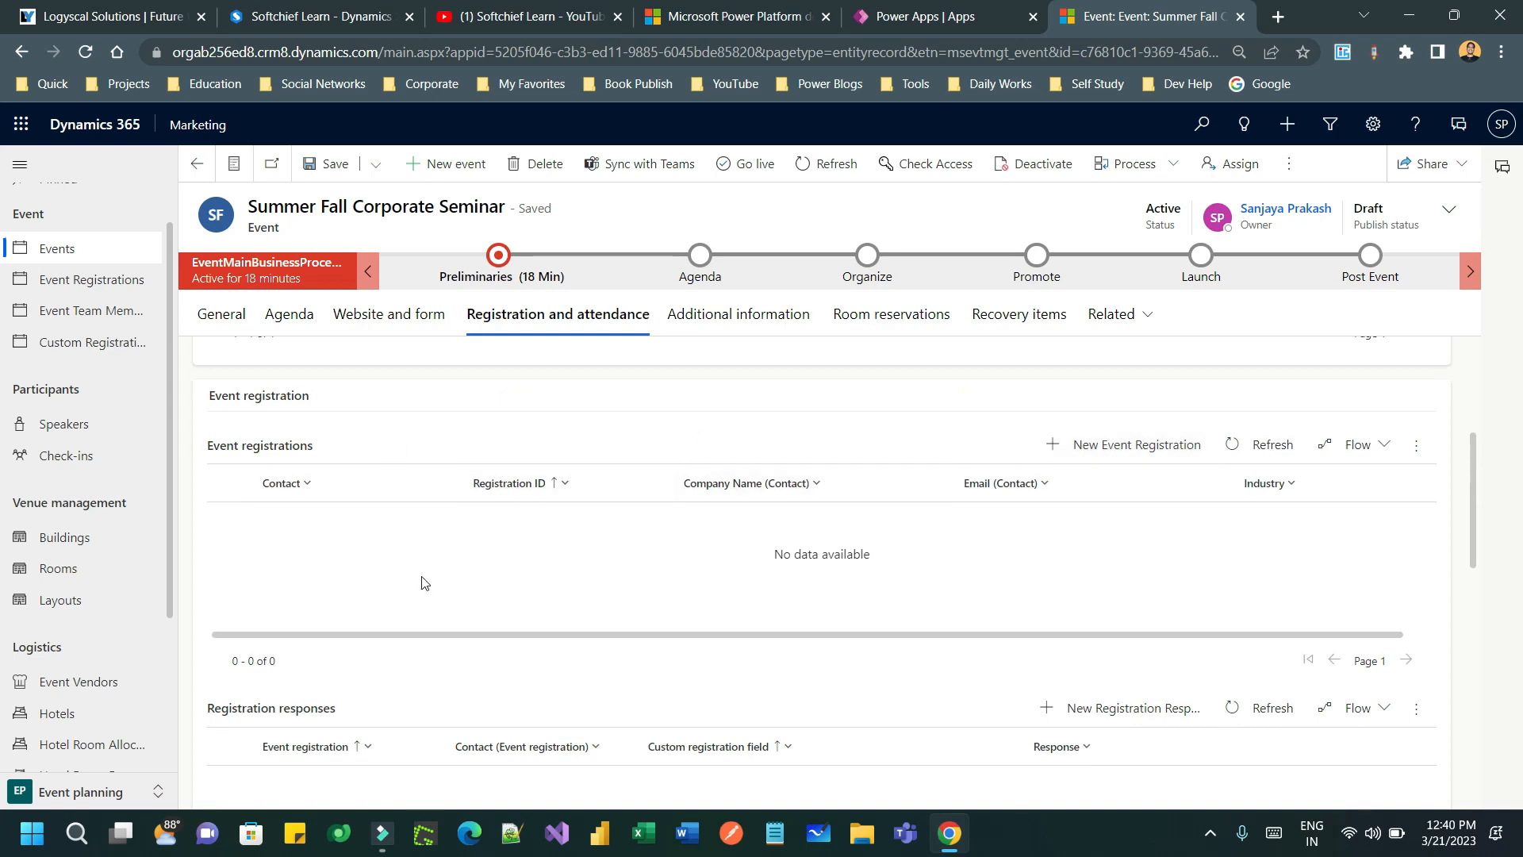
scroll(379, 464, down, 6)
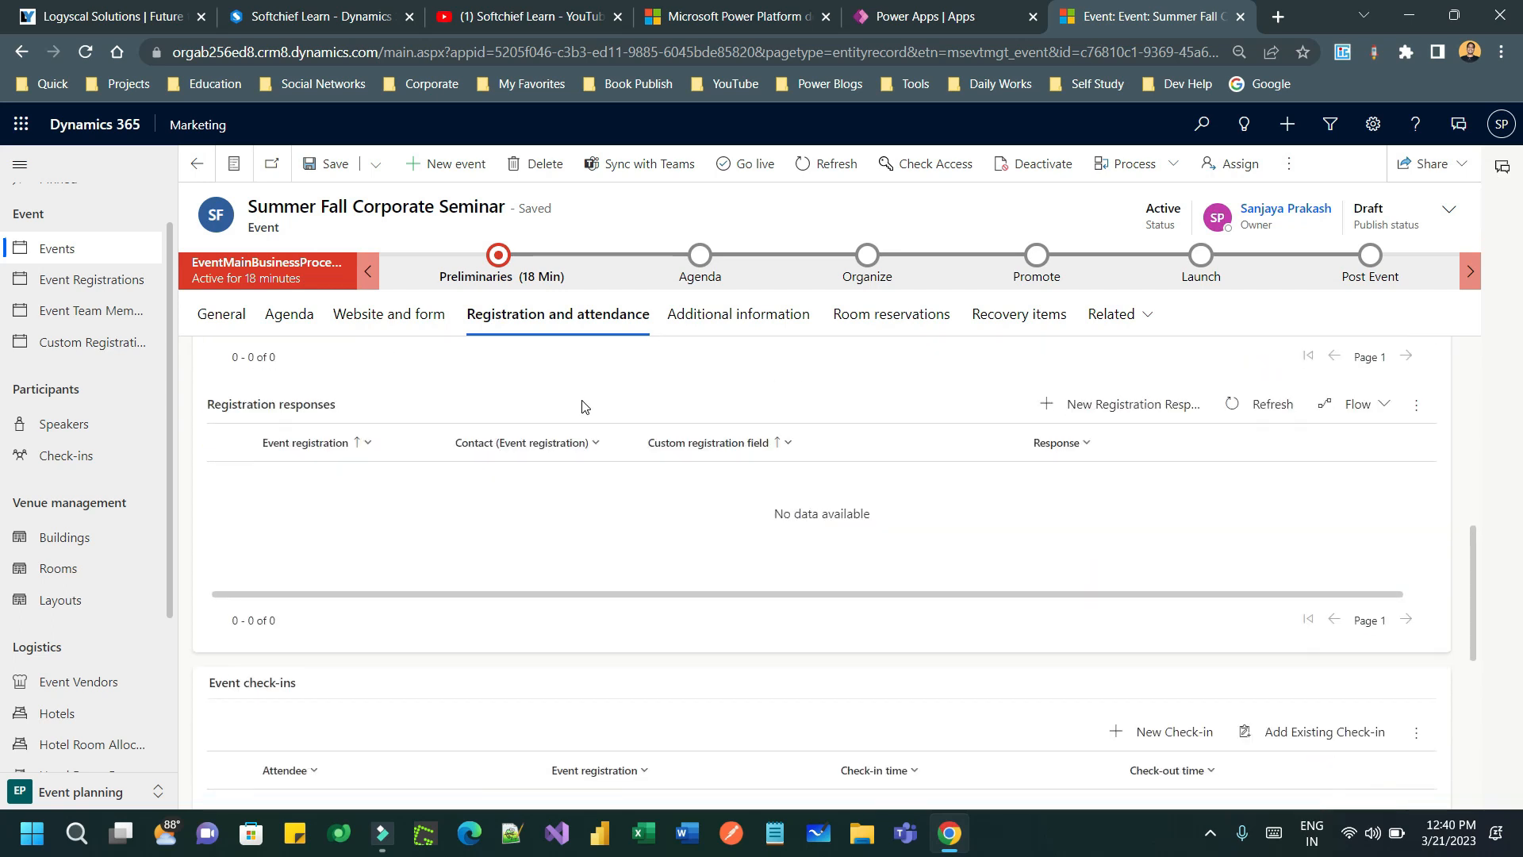
scroll(1067, 432, up, 8)
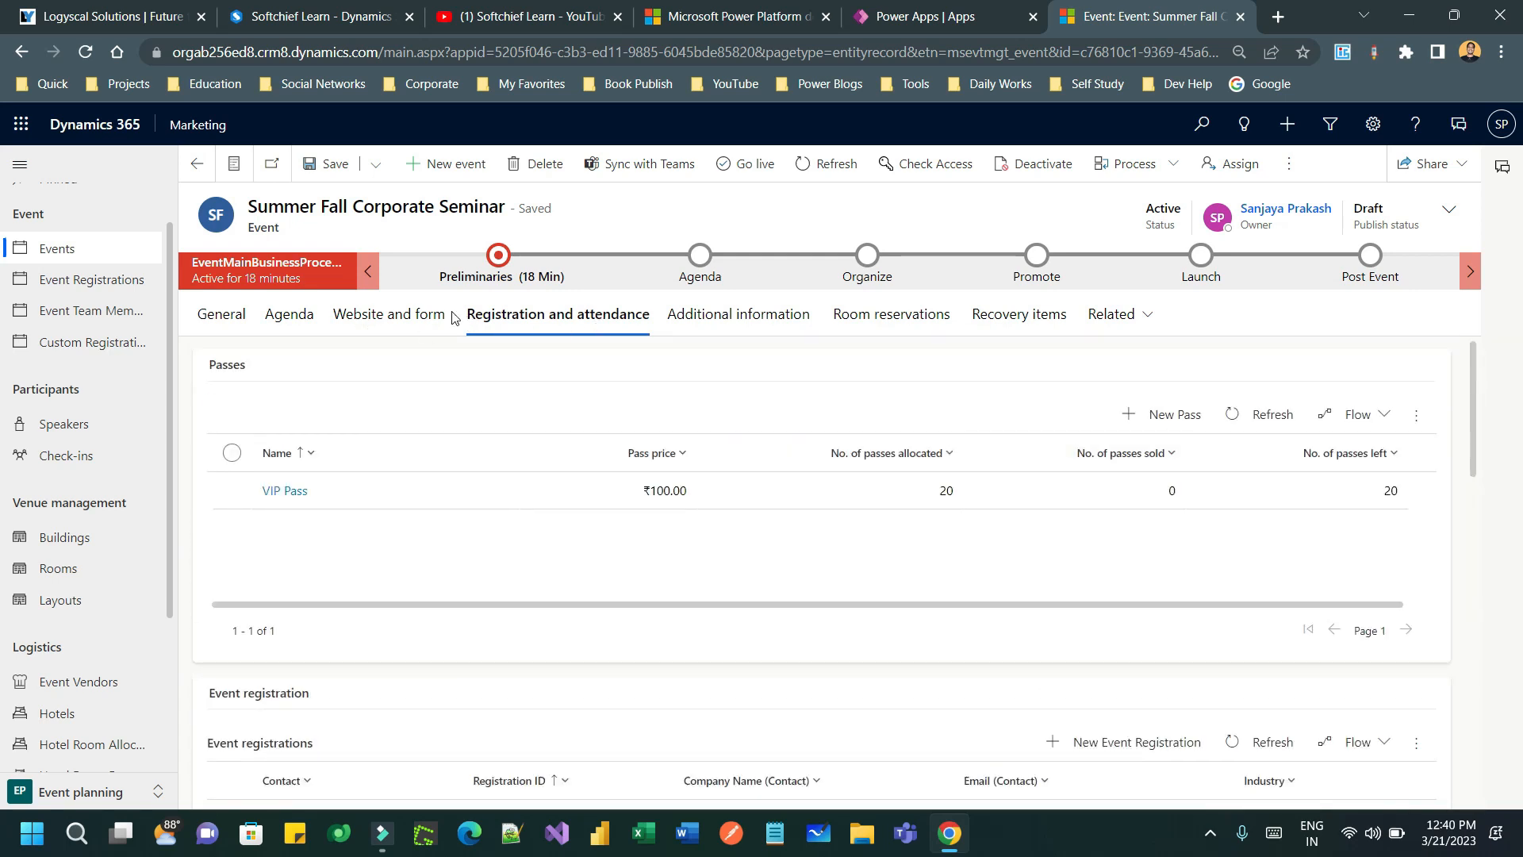
click(394, 314)
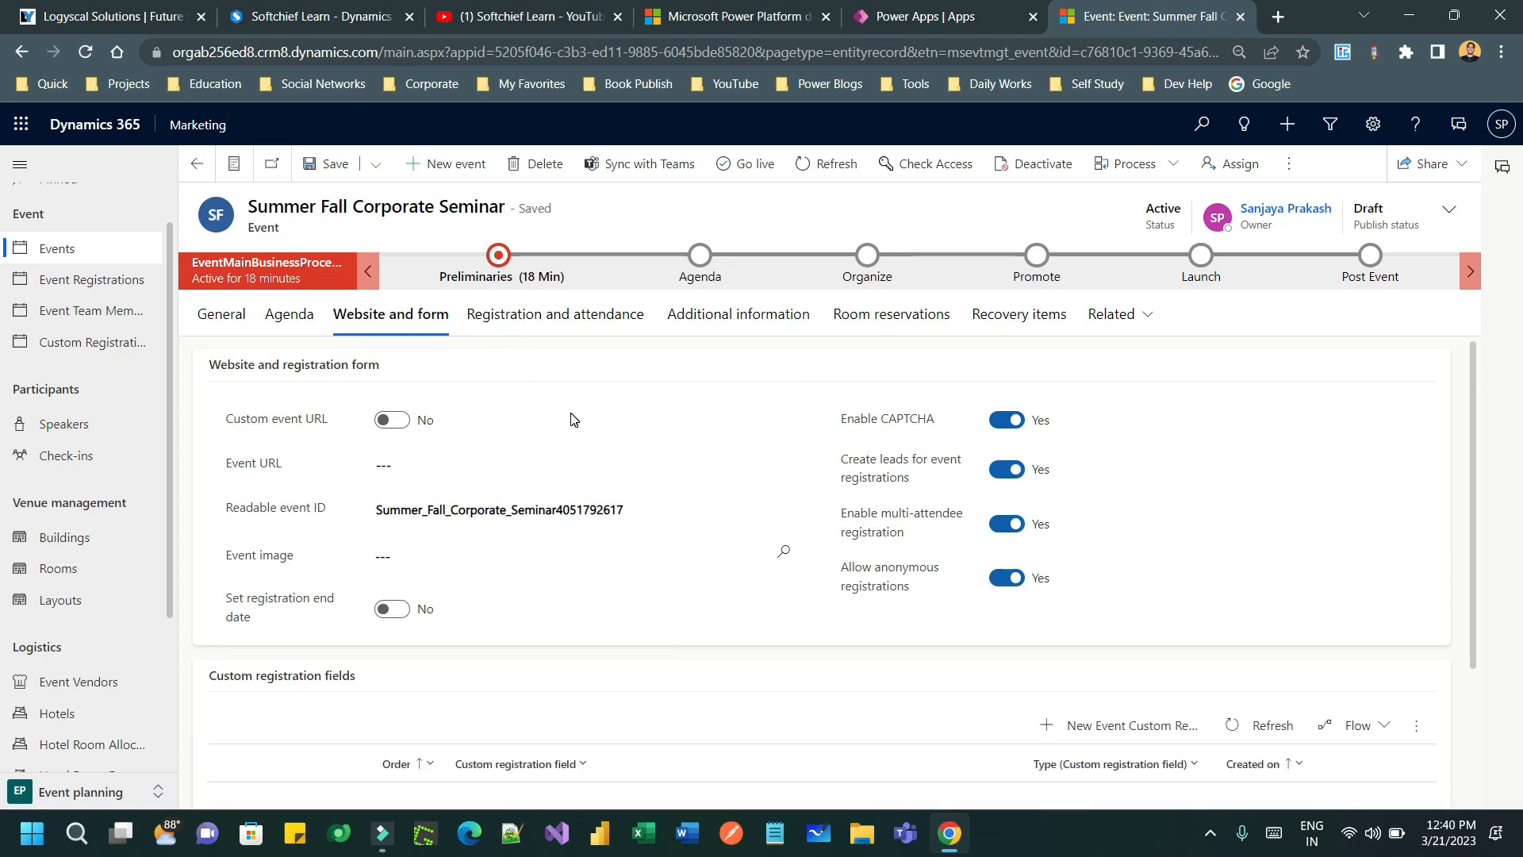
- Open the Event image lookup and start uploading a new image file from the computer
click(432, 561)
click(442, 562)
click(643, 563)
click(794, 553)
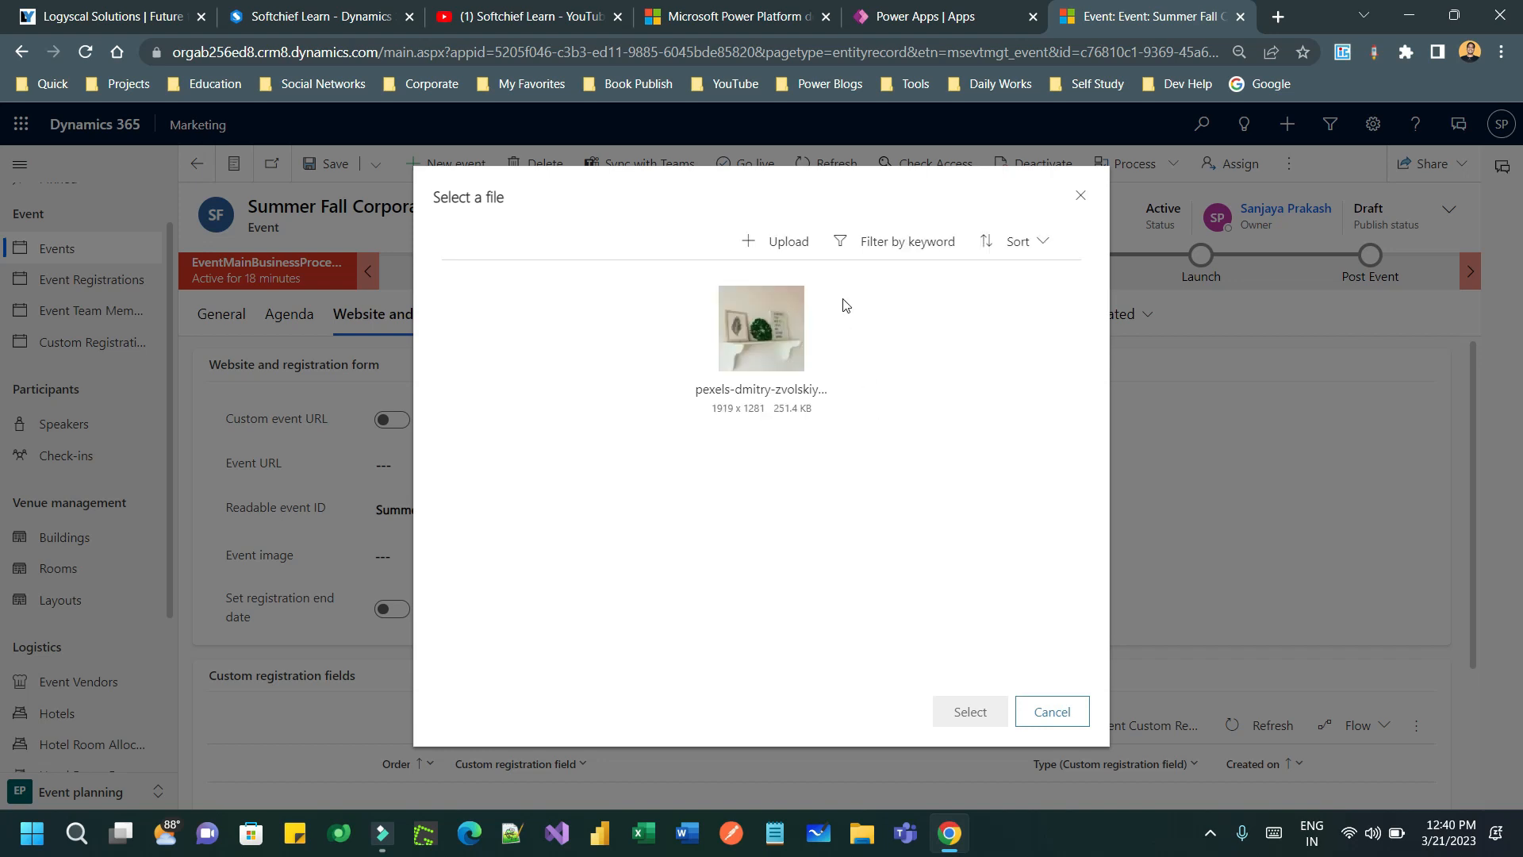
click(773, 327)
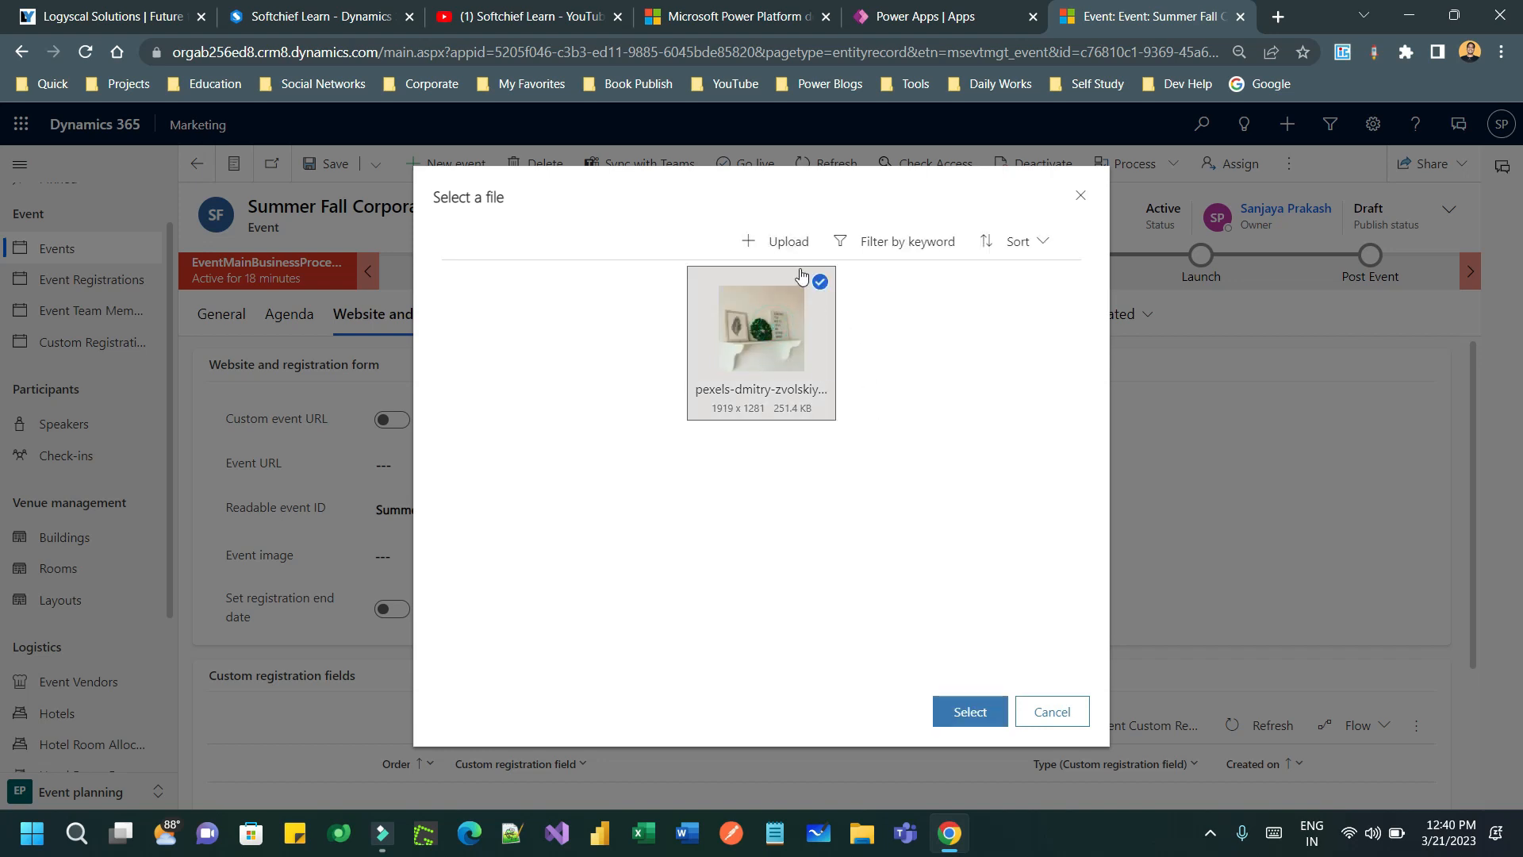
click(779, 241)
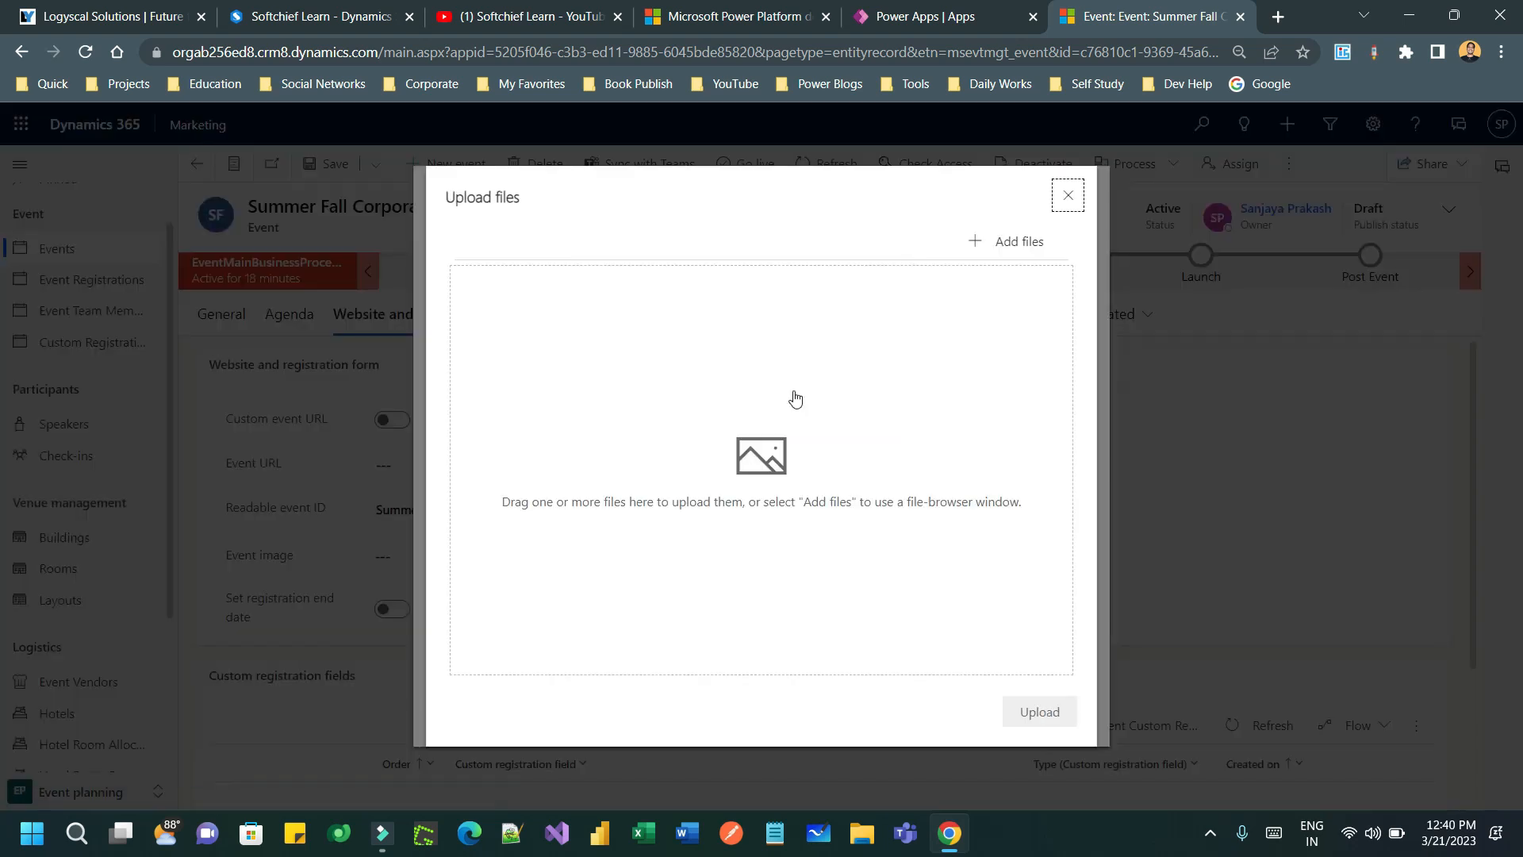
click(829, 439)
- Upload pexels-jopwell-2422286.jpg from Downloads > Wallpapers and select it as the event image
click(85, 258)
click(281, 324)
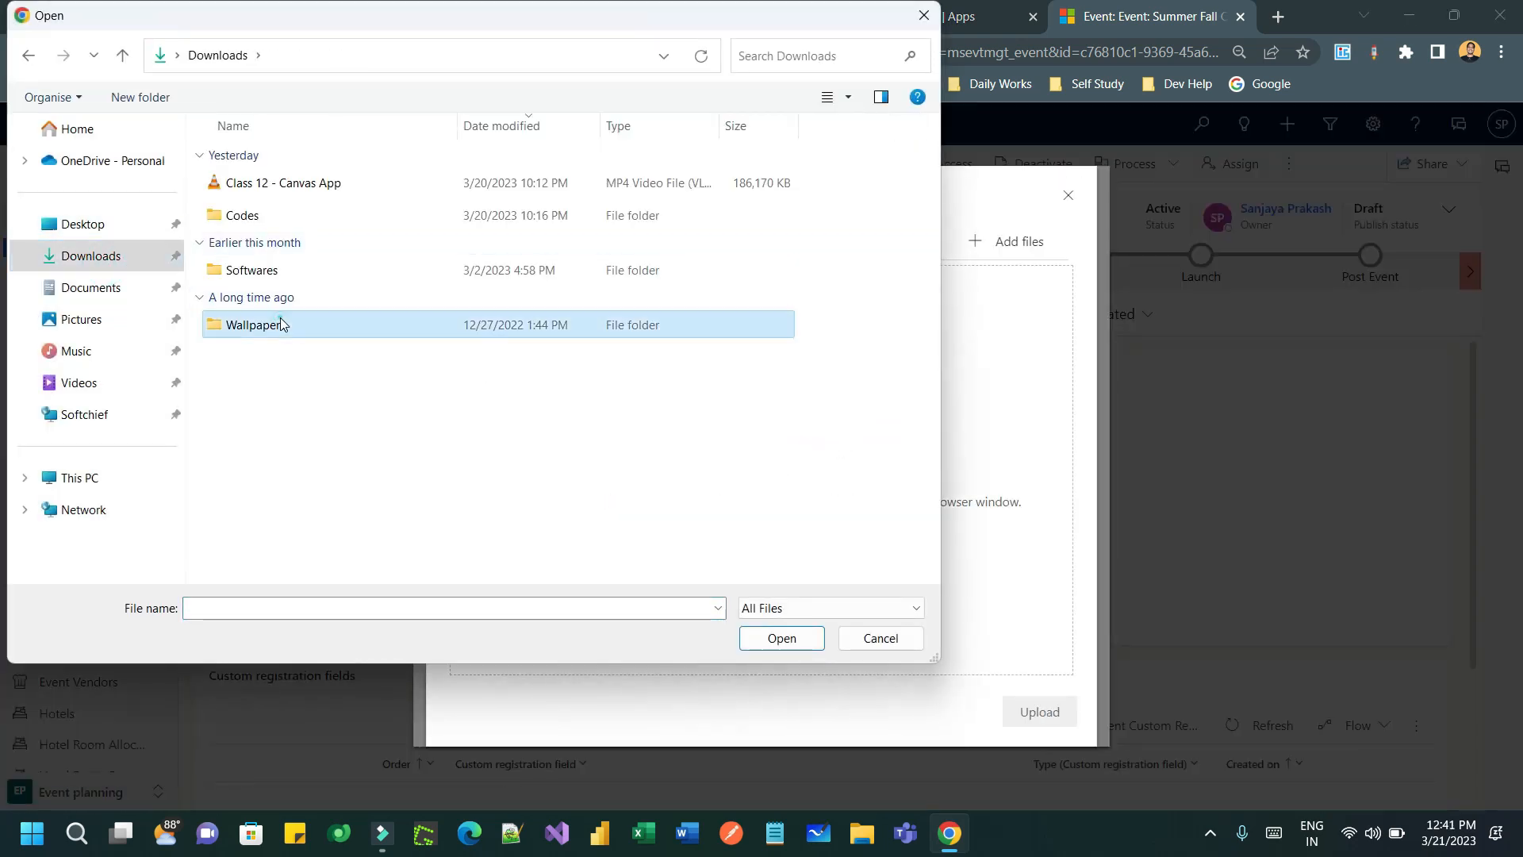
double_click(282, 323)
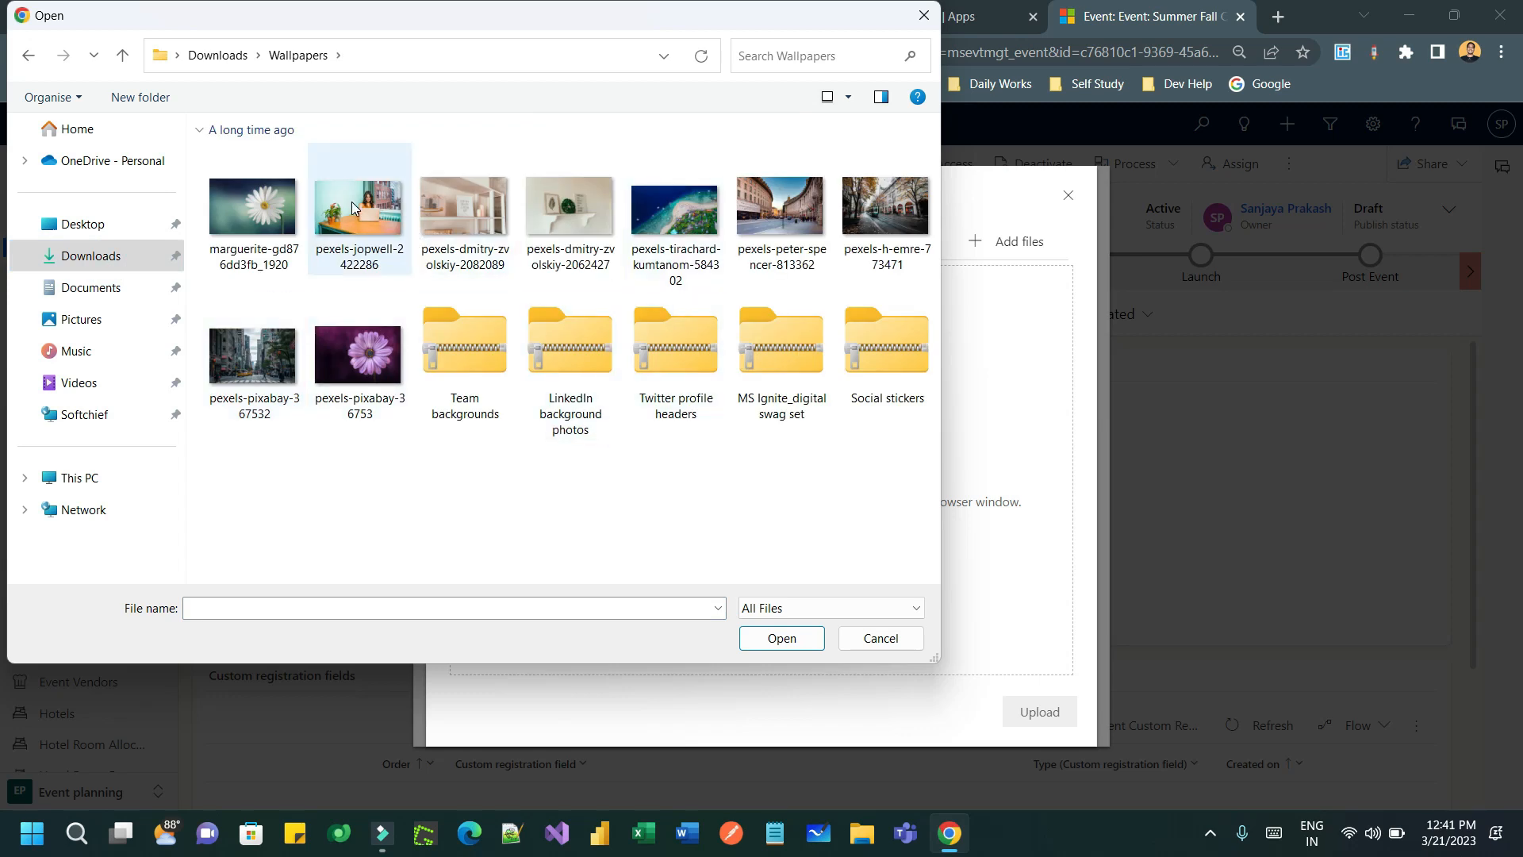
double_click(353, 208)
click(1039, 711)
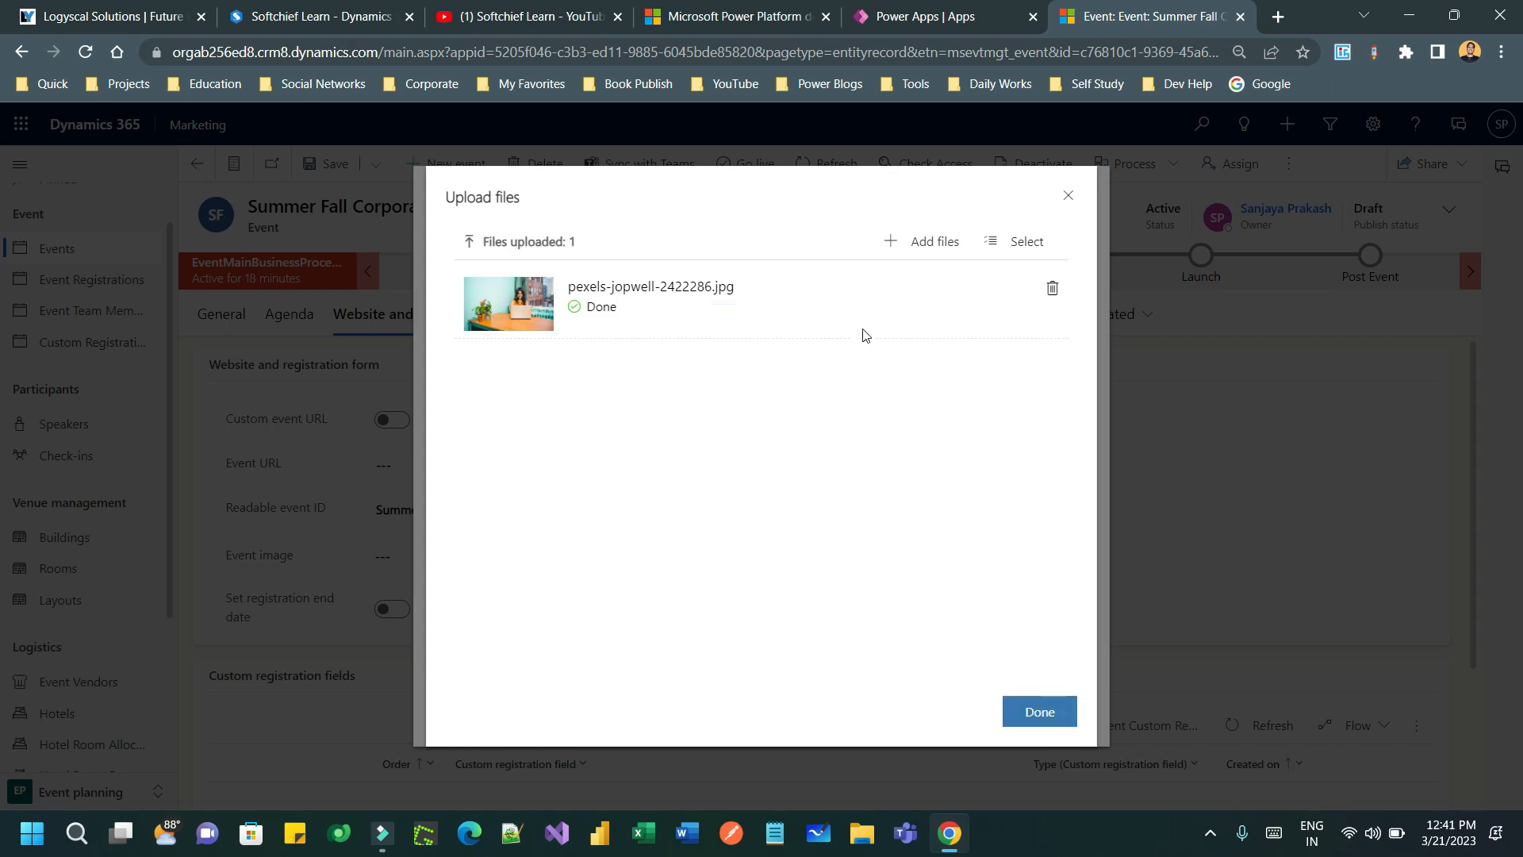
click(1035, 702)
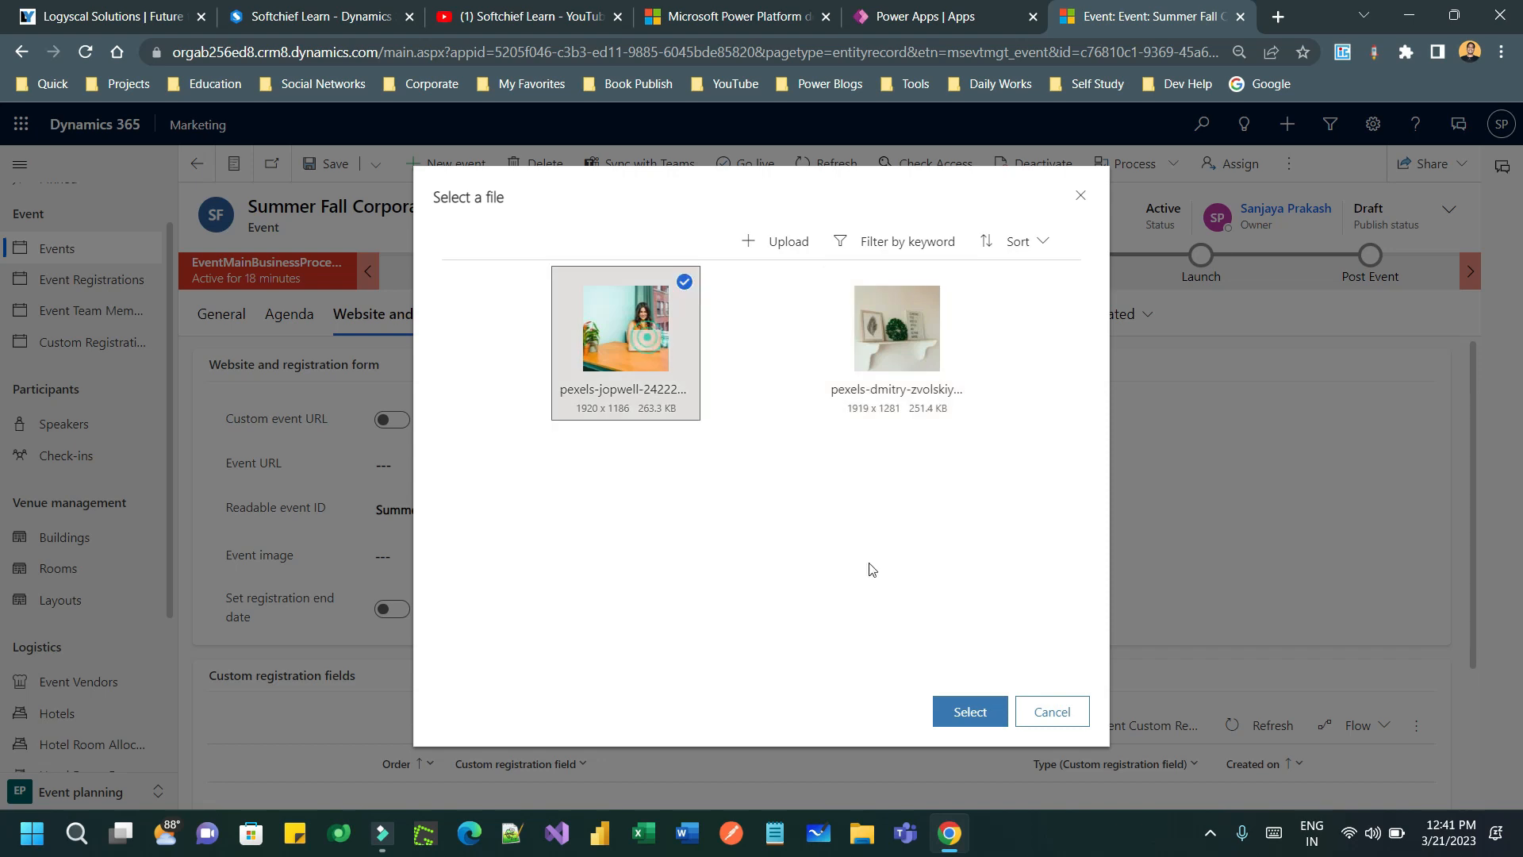
click(969, 712)
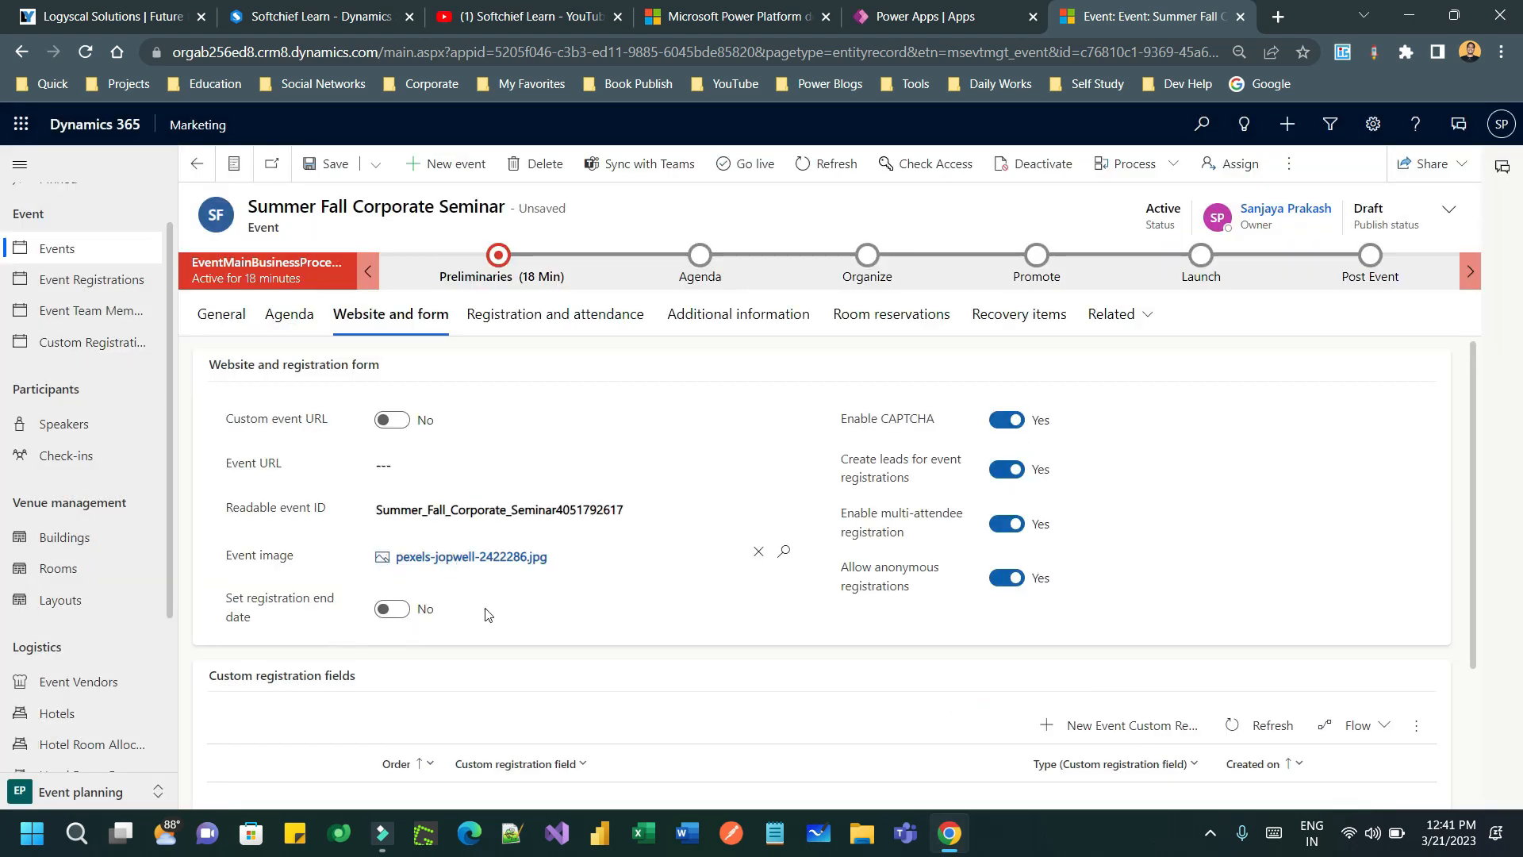
- Turn on a registration end date of 3/21/2023 at 1:00 PM
scroll(612, 586, down, 1)
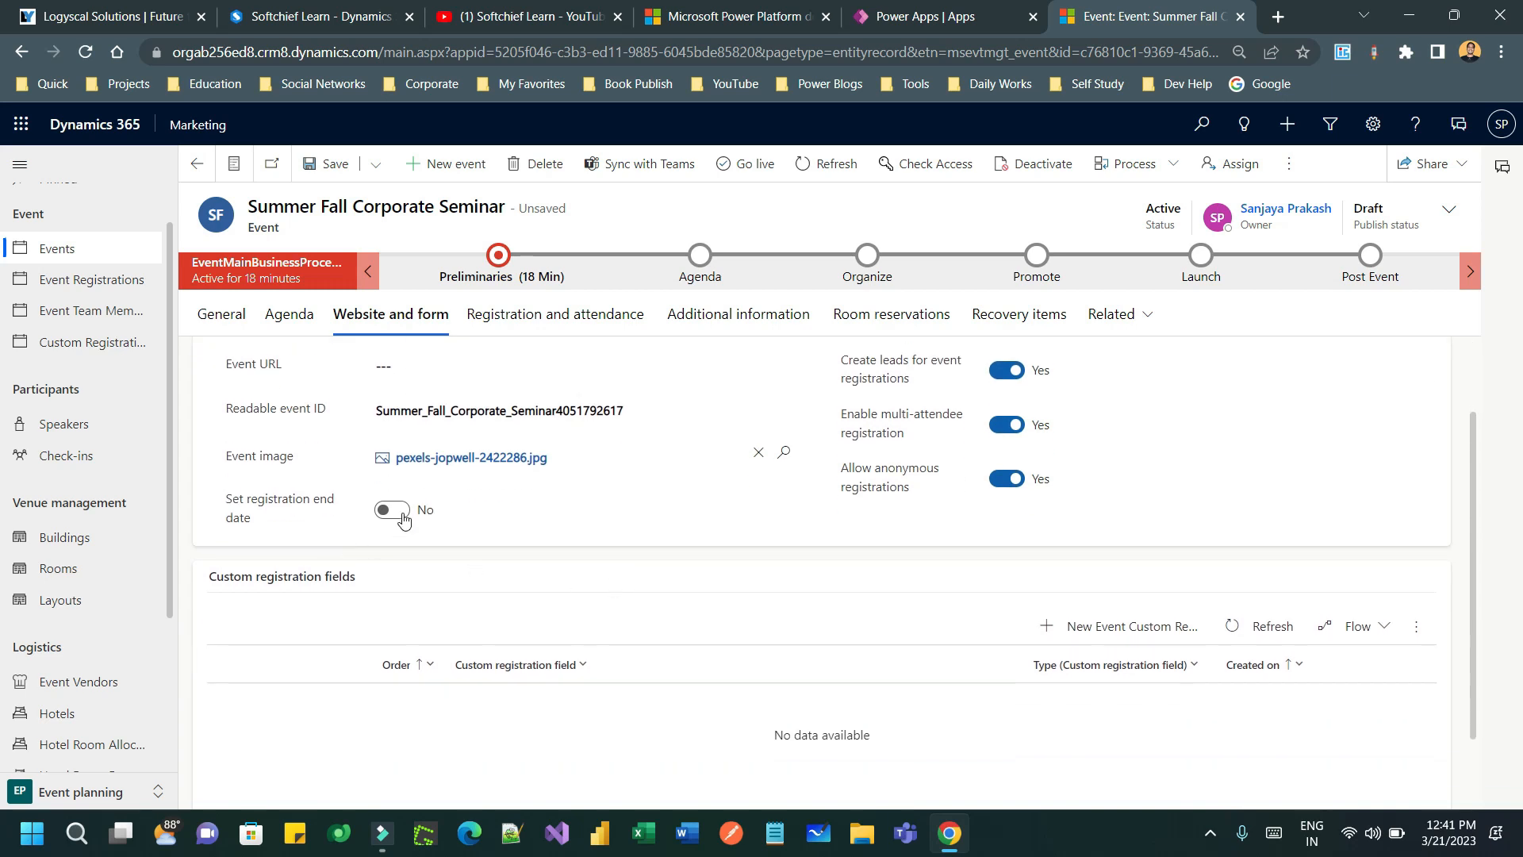
scroll(476, 541, up, 1)
click(401, 607)
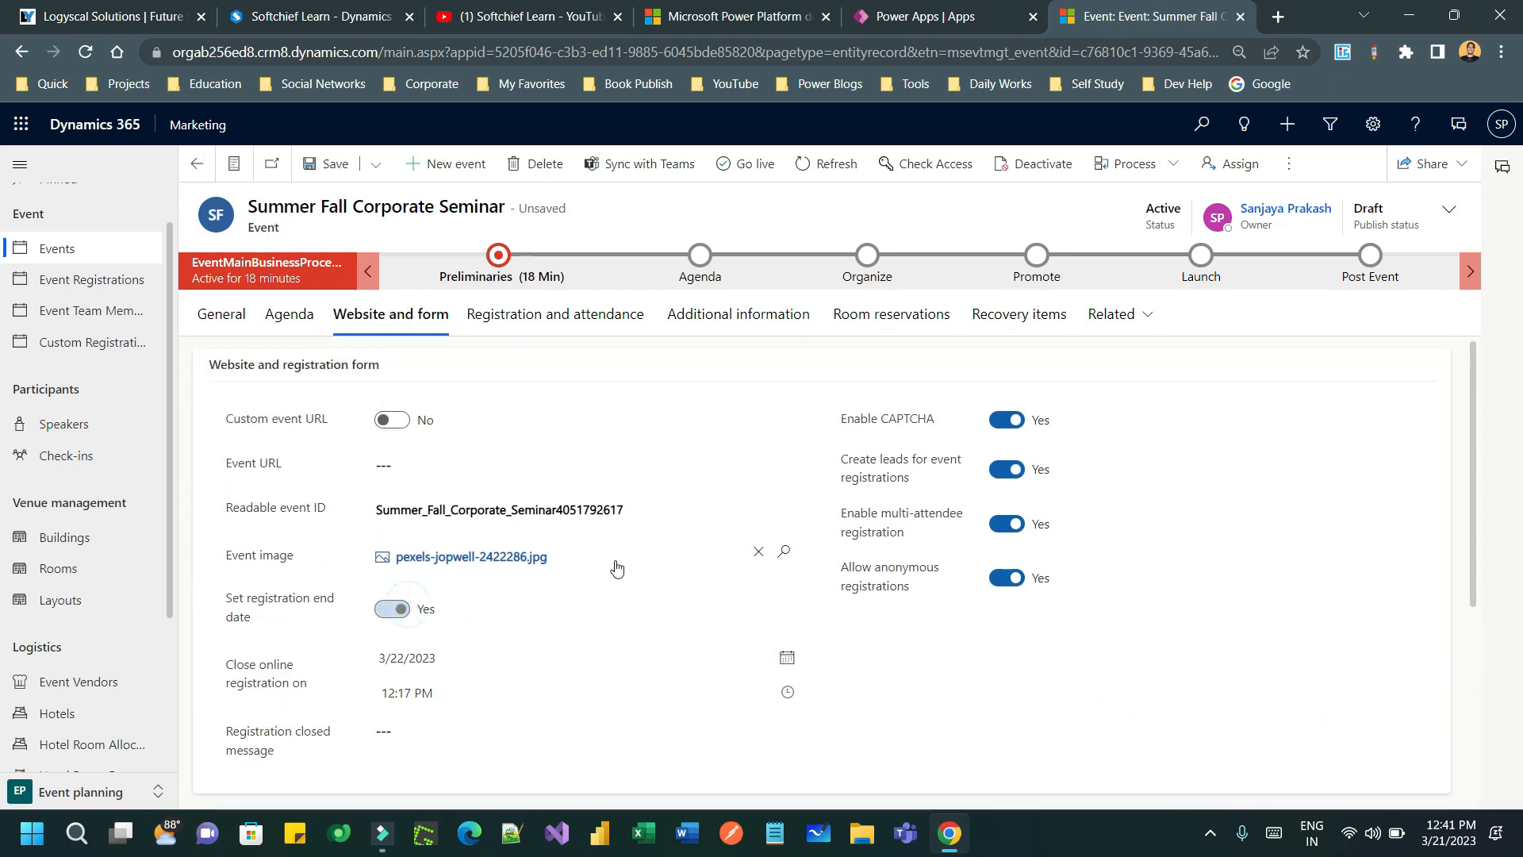
scroll(617, 567, down, 1)
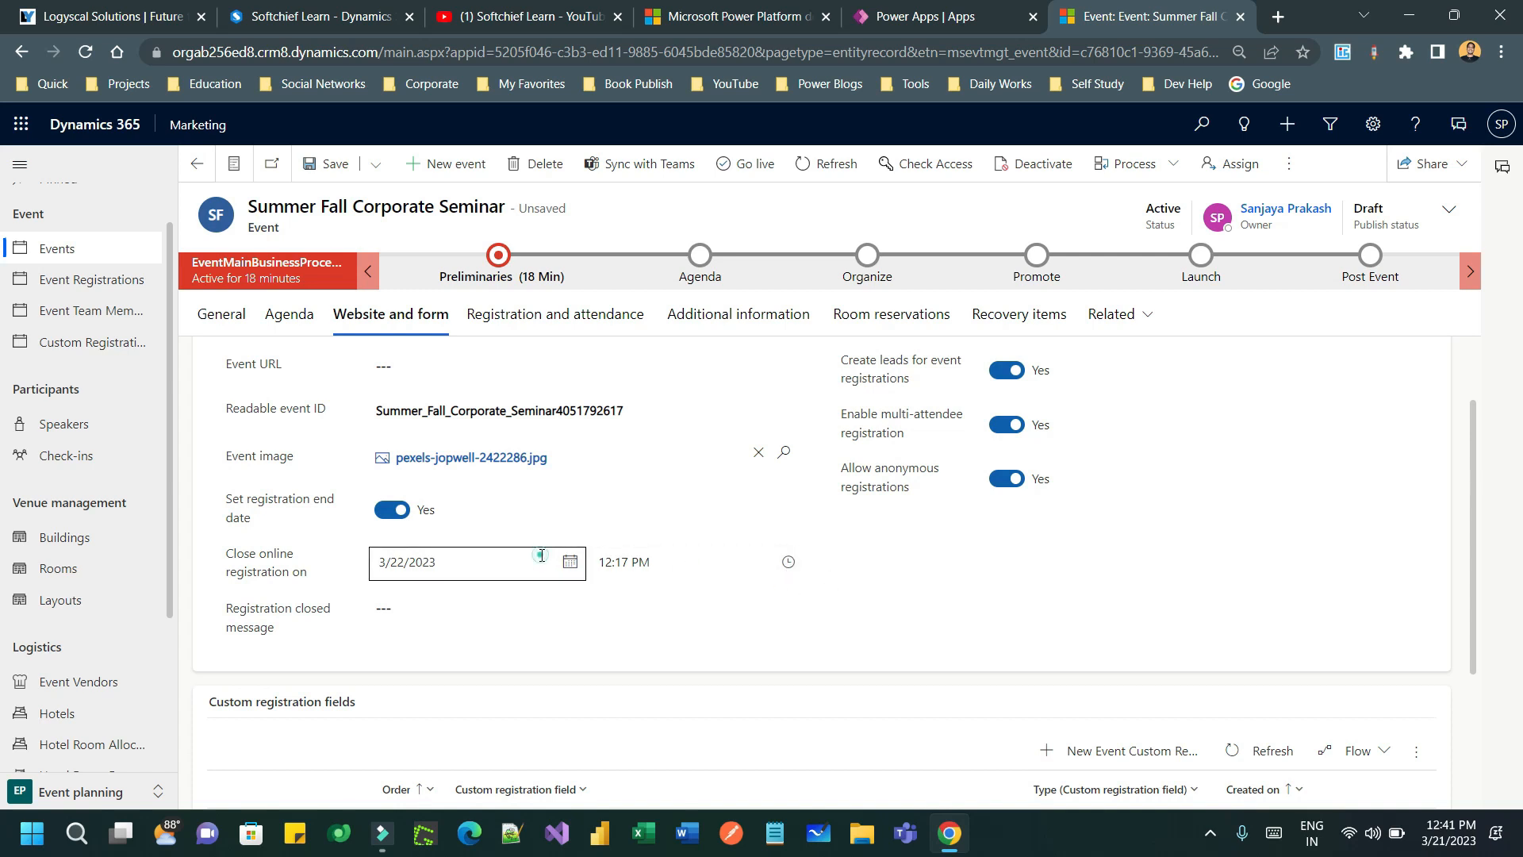
click(569, 562)
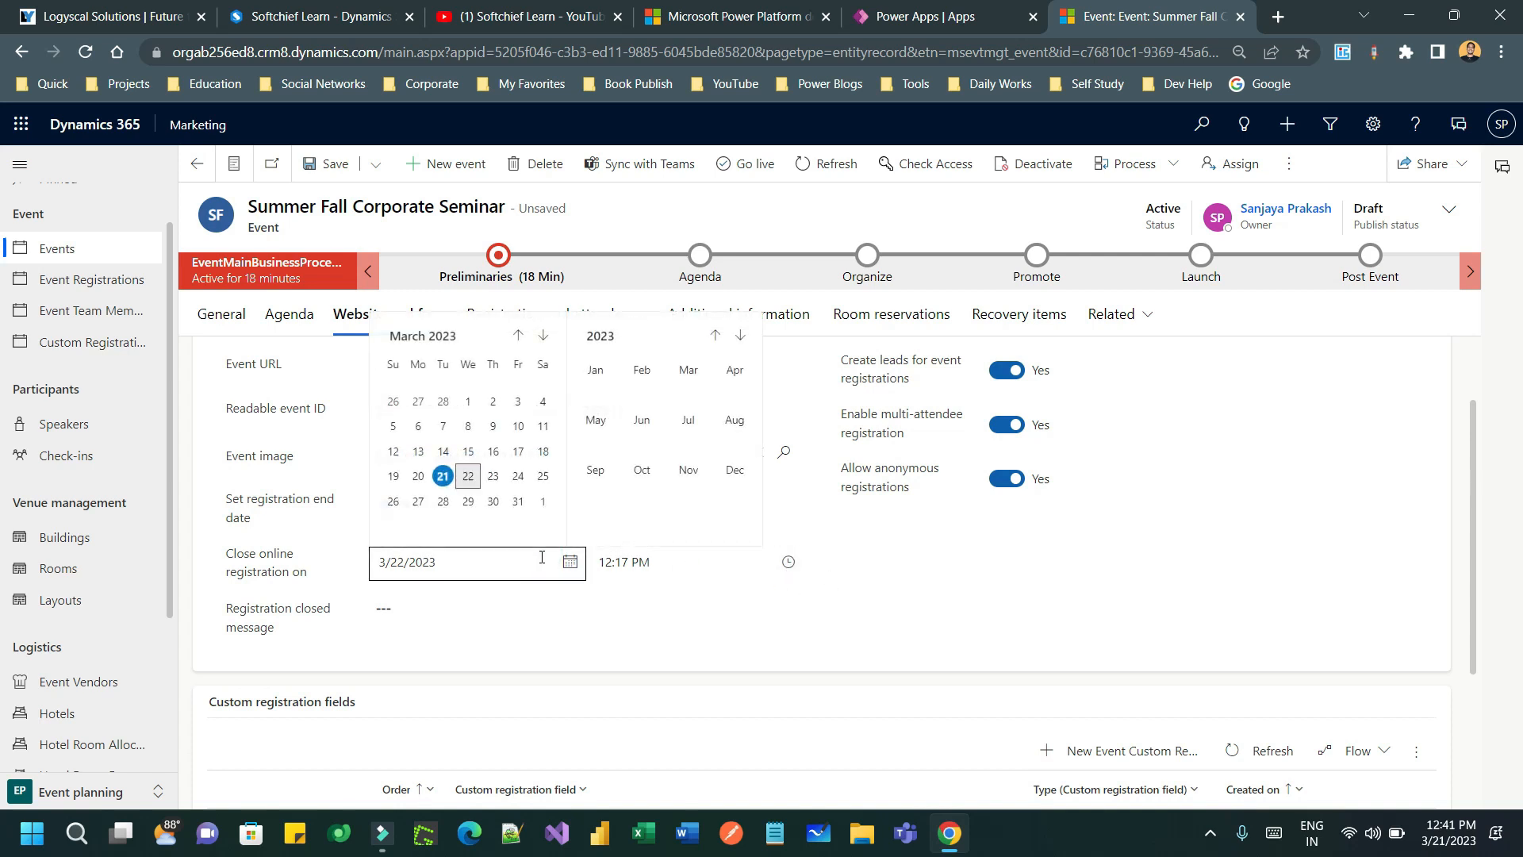
click(443, 476)
click(788, 561)
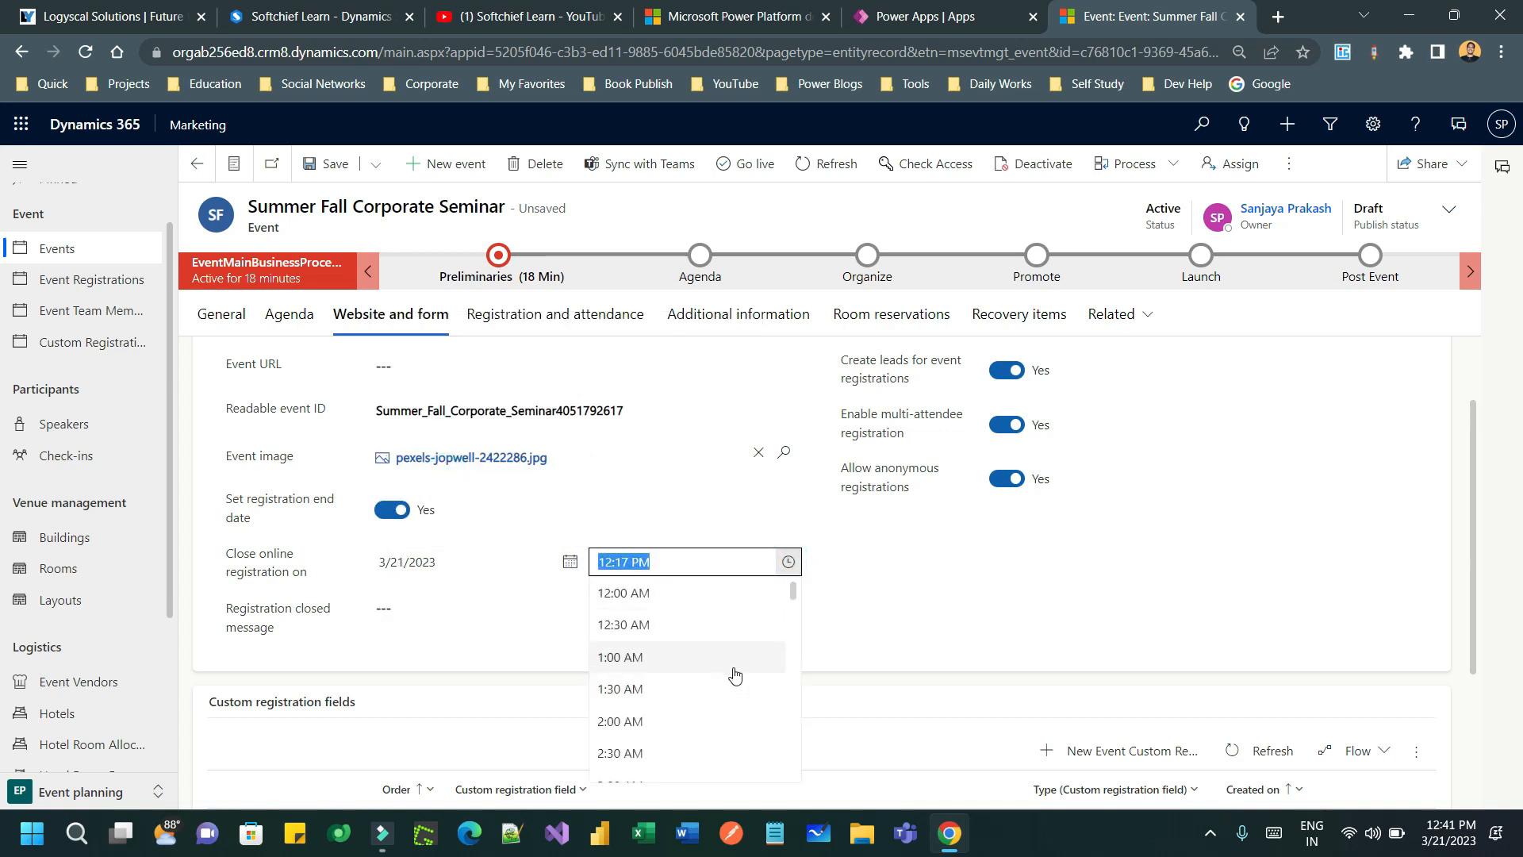
scroll(662, 686, down, 10)
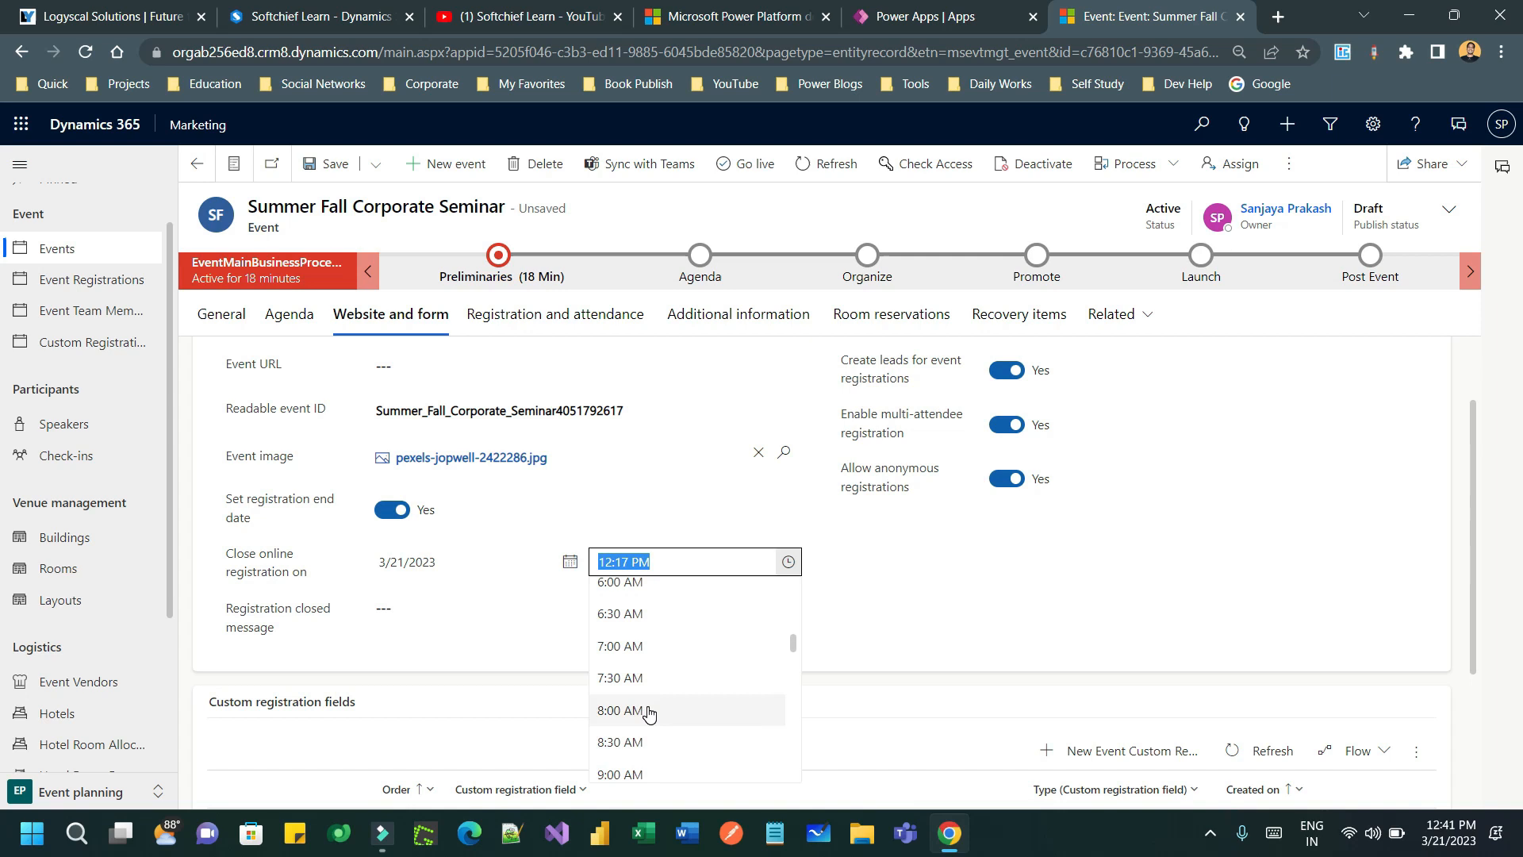
scroll(665, 708, up, 1)
scroll(660, 663, down, 1)
click(657, 636)
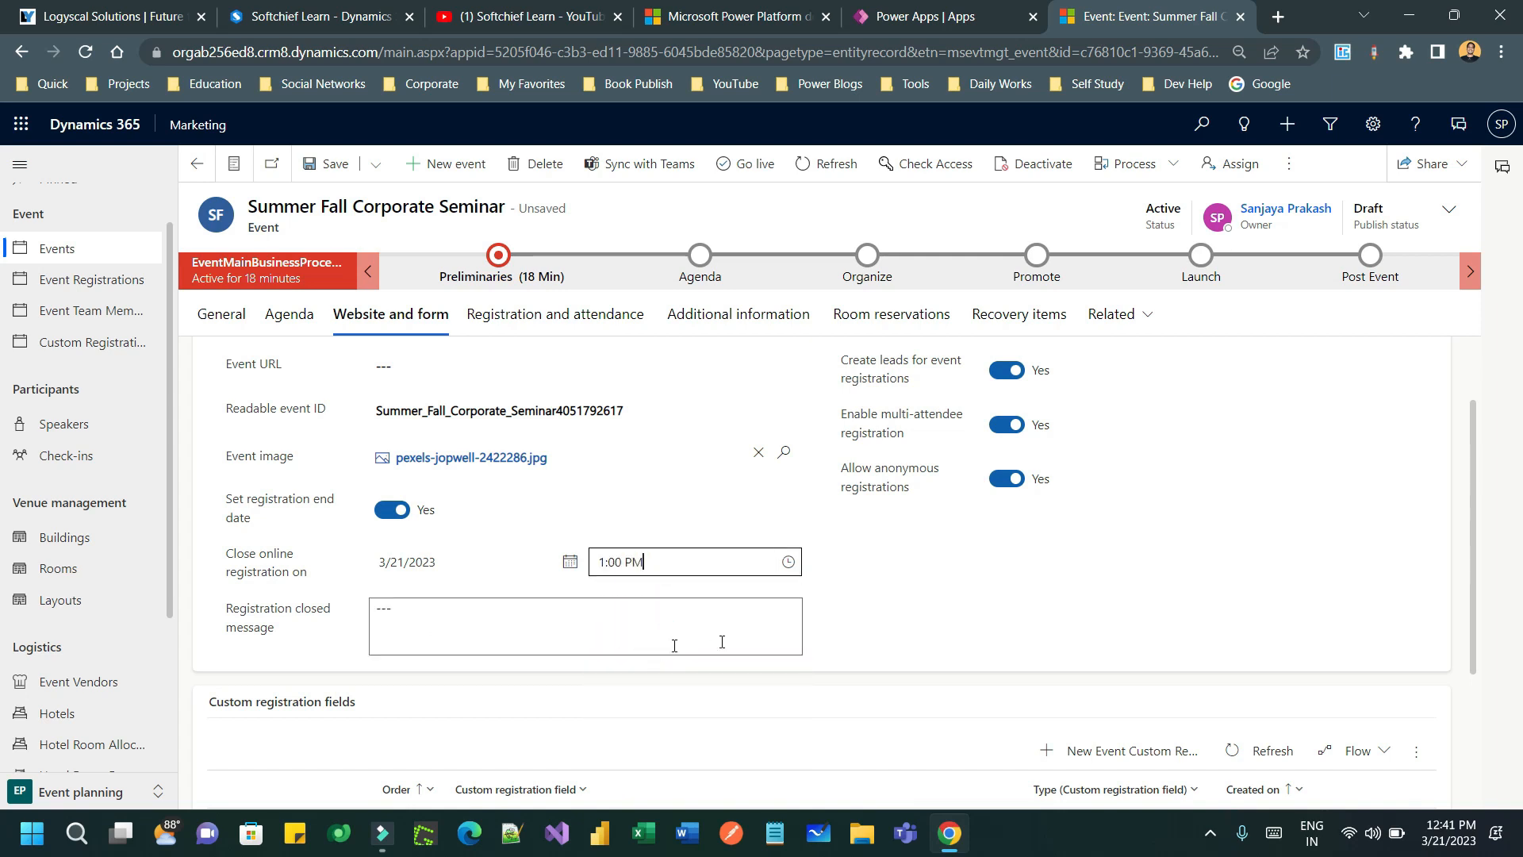
- Enter 'Registration closed.' as the registration closed message and save the event
click(531, 629)
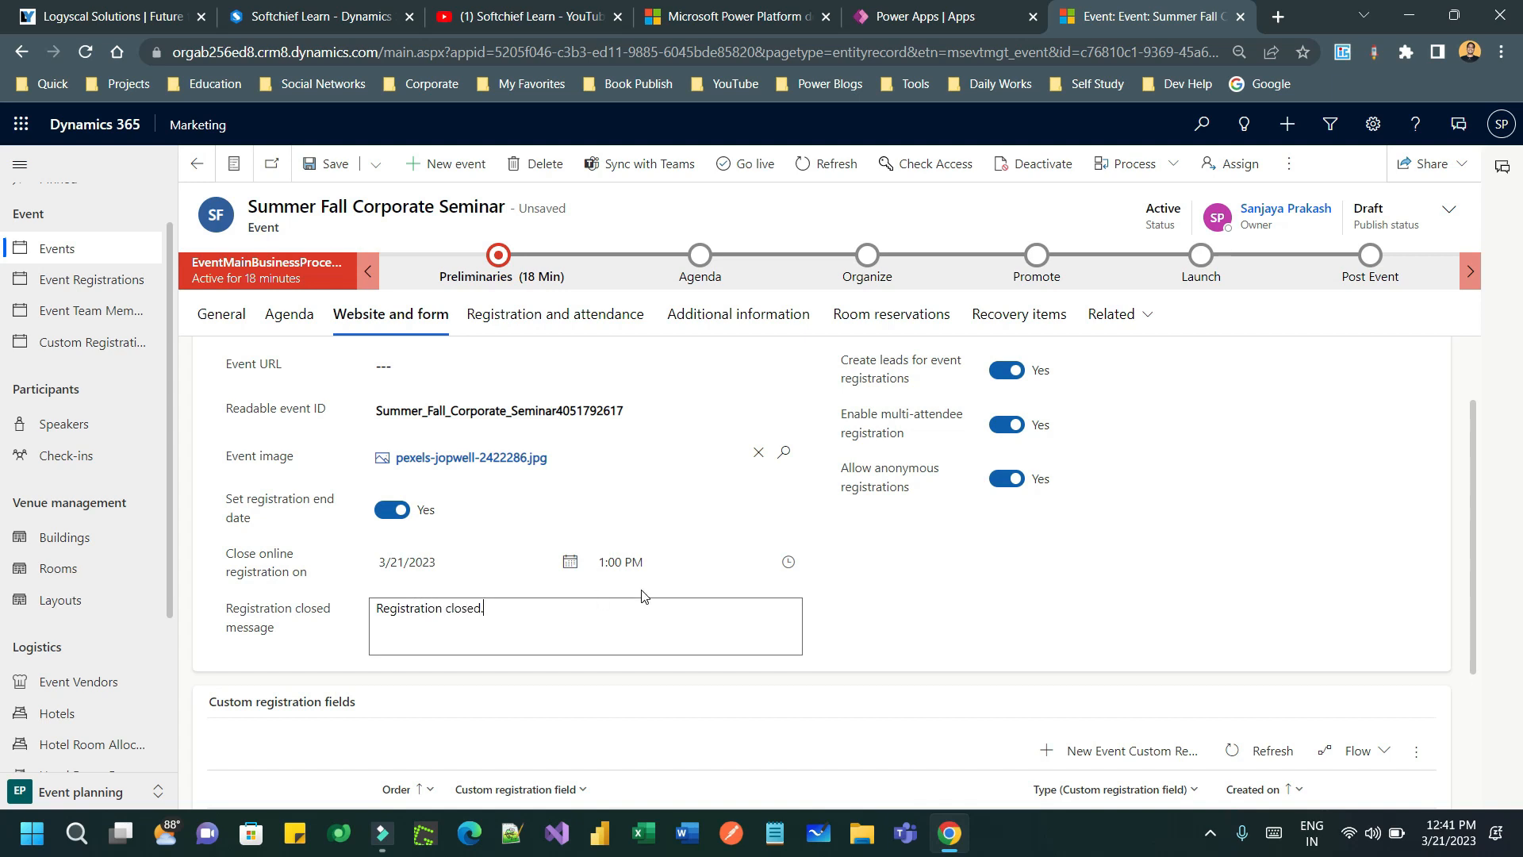
scroll(731, 571, up, 2)
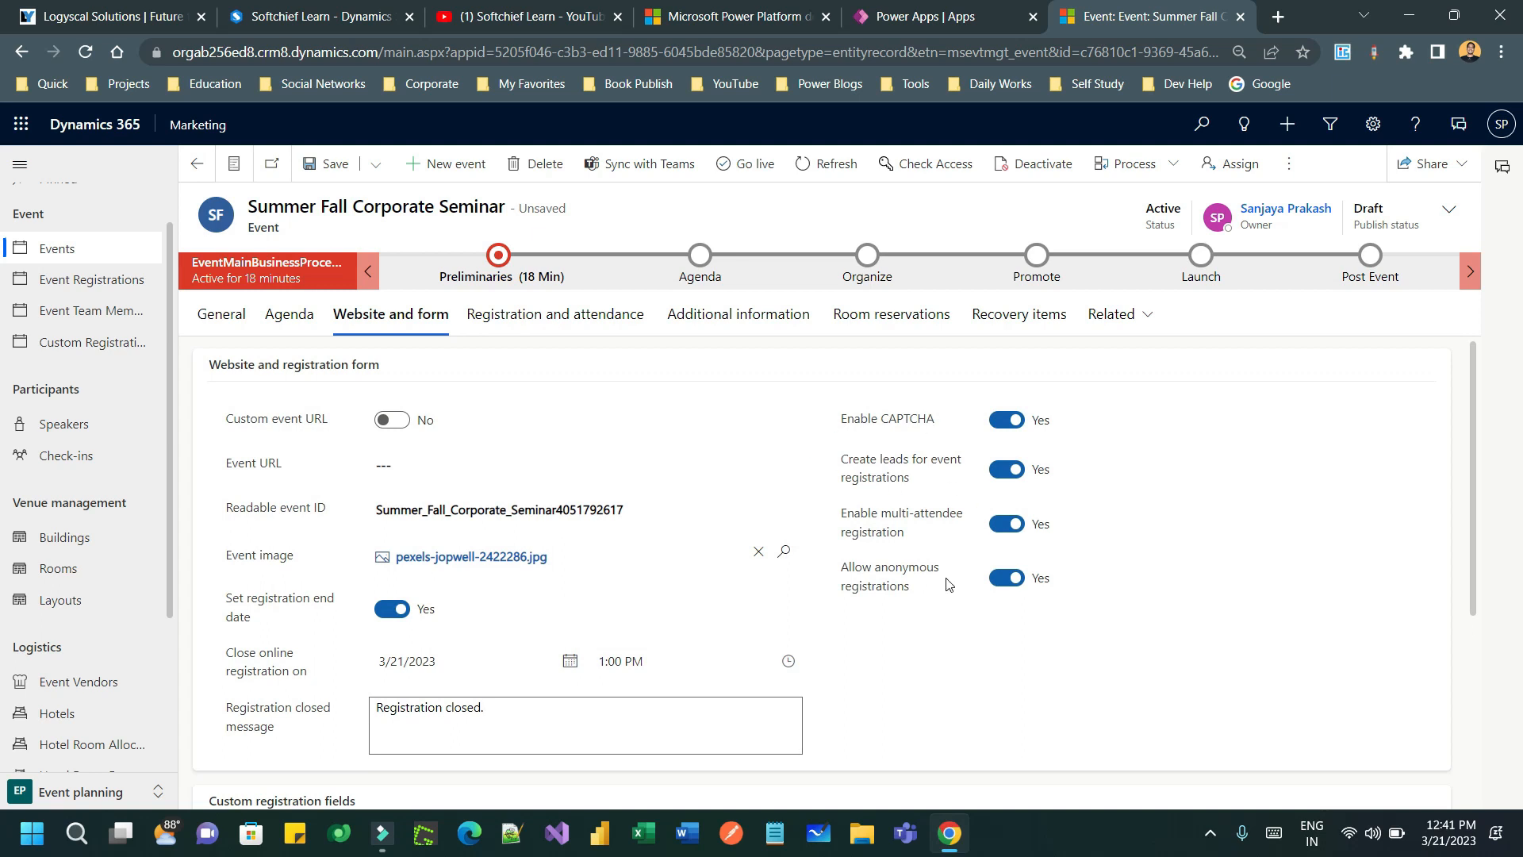
scroll(909, 453, down, 4)
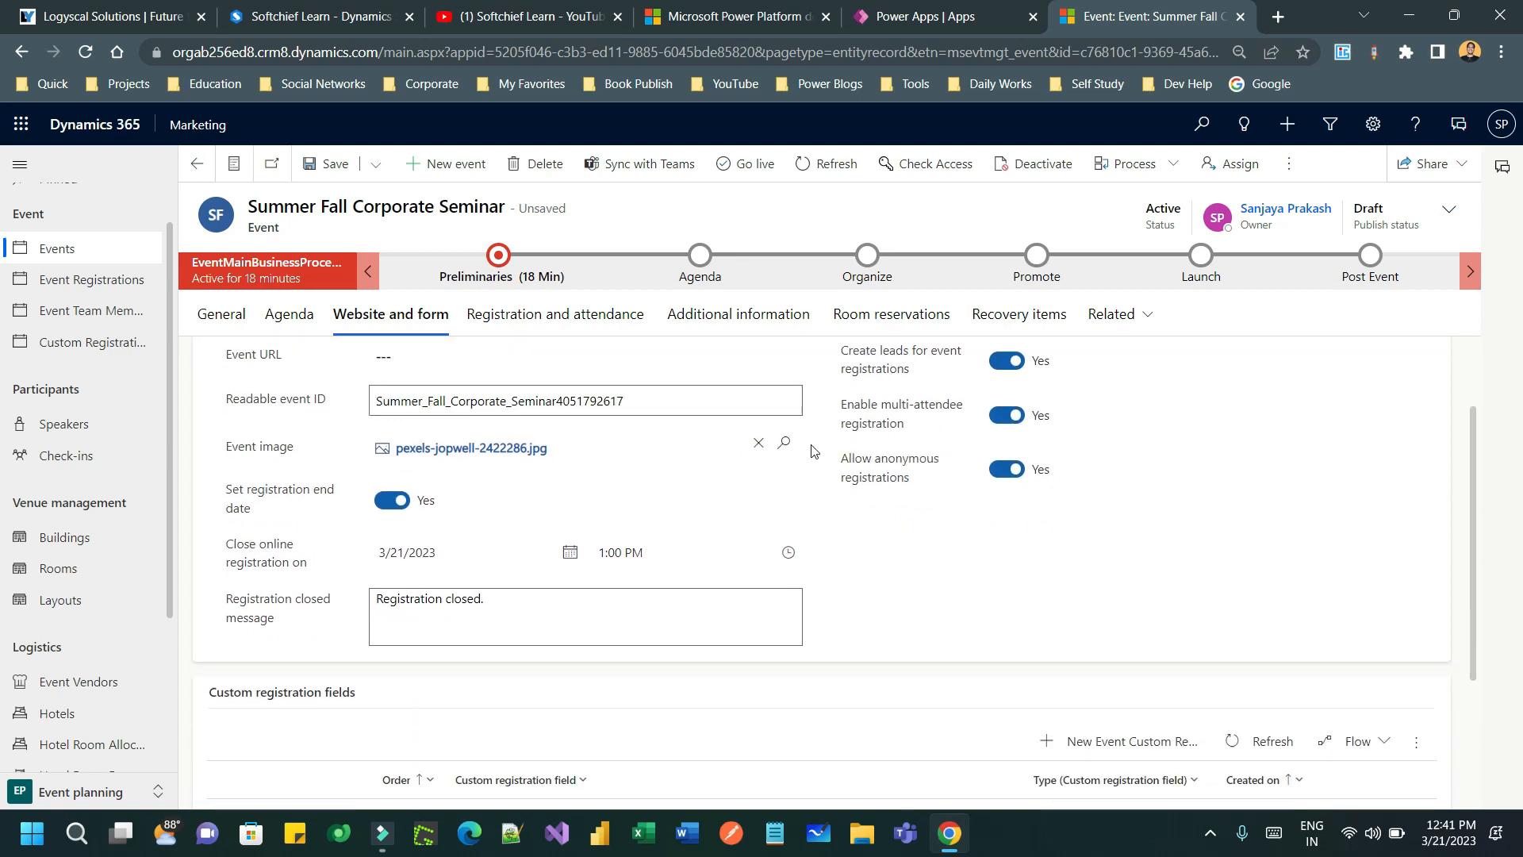
scroll(909, 453, down, 1)
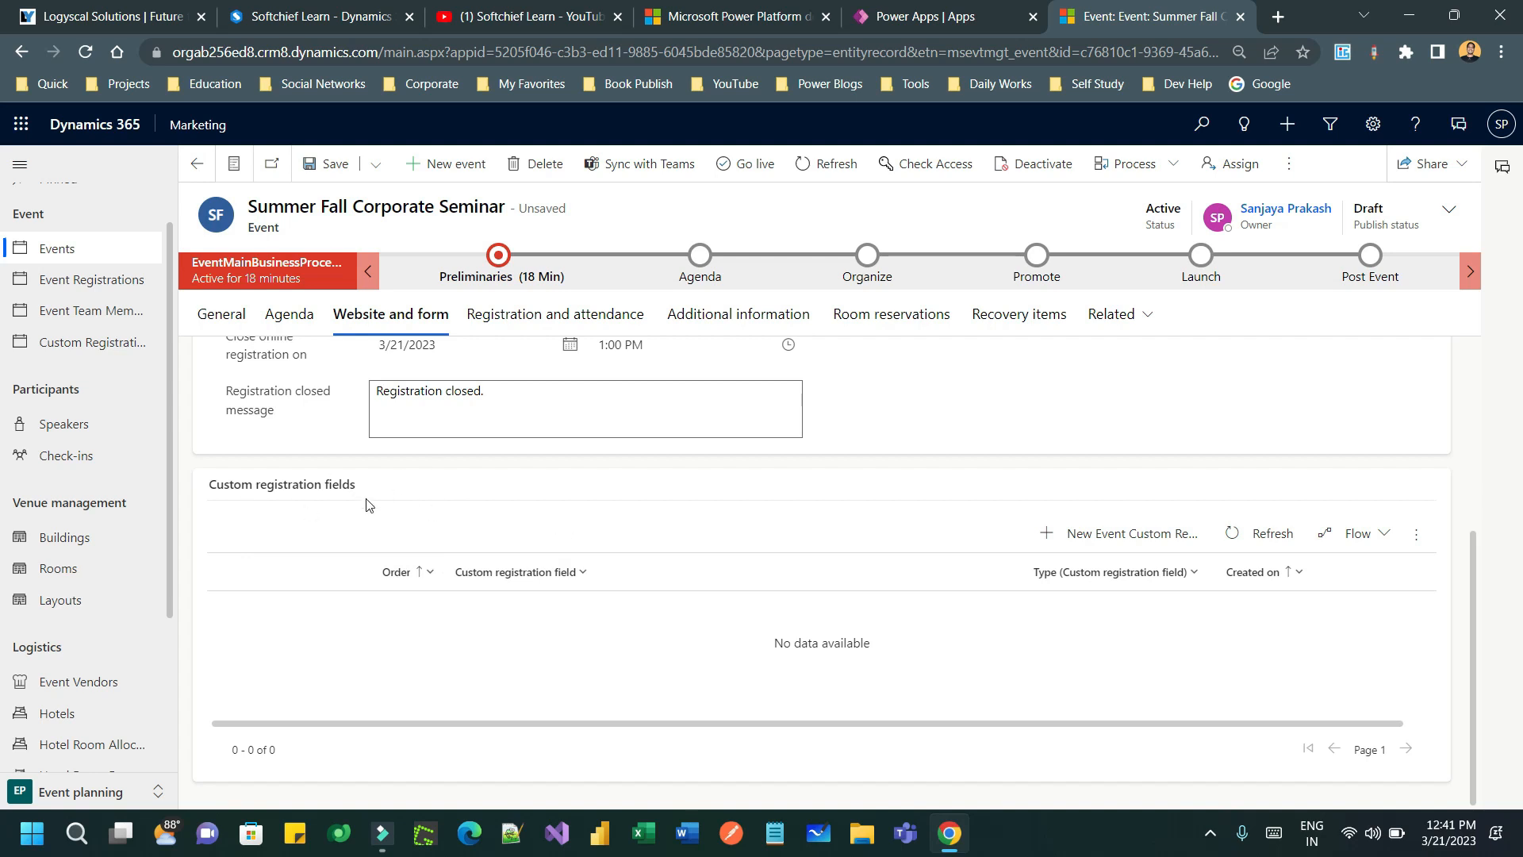
click(327, 167)
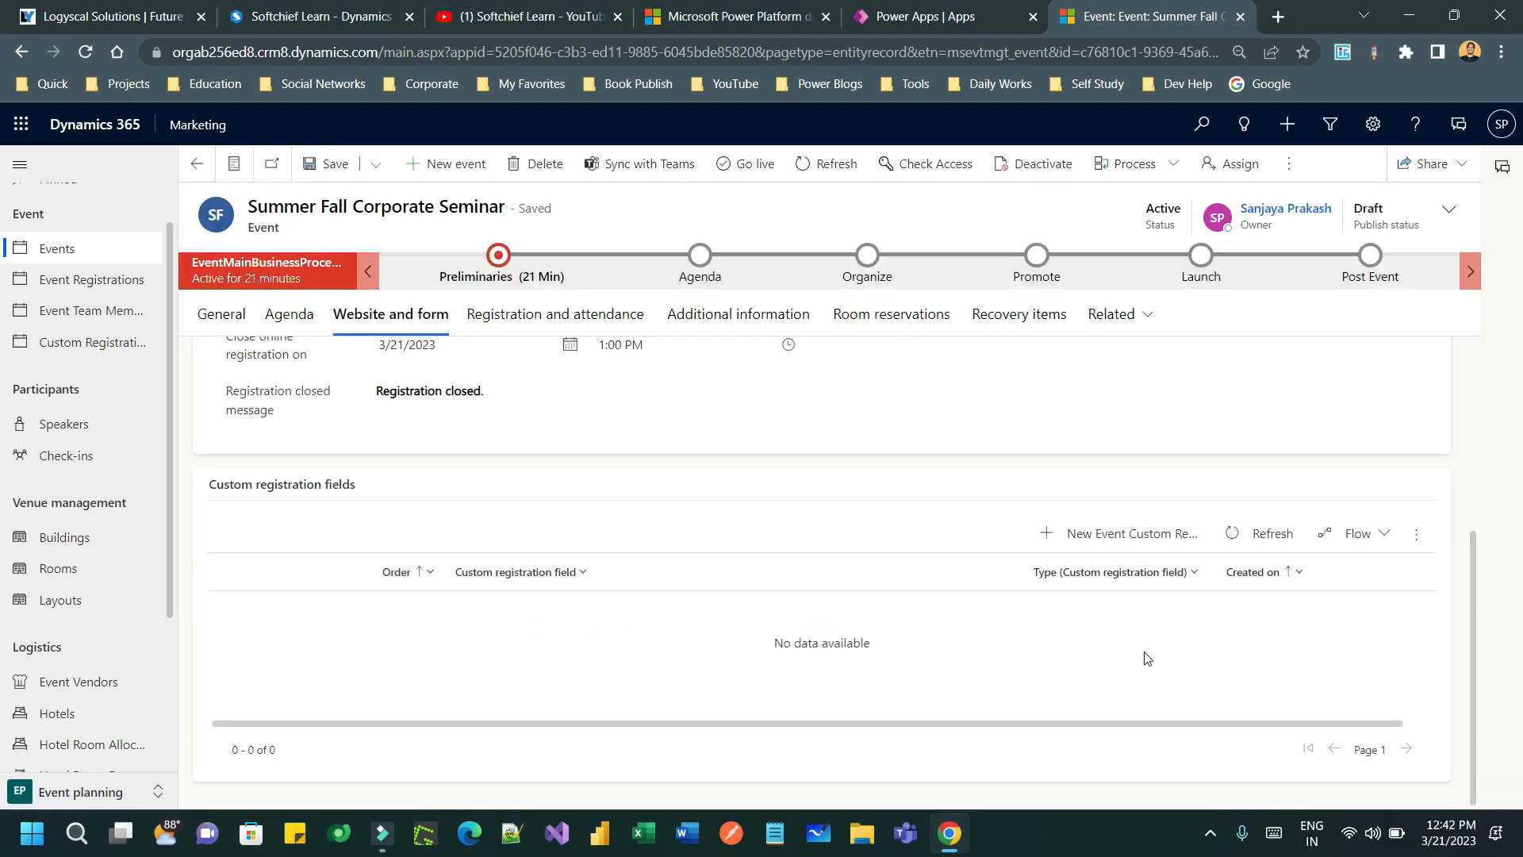
- Start a new custom registration field for the event after searching the existing ones
click(1140, 533)
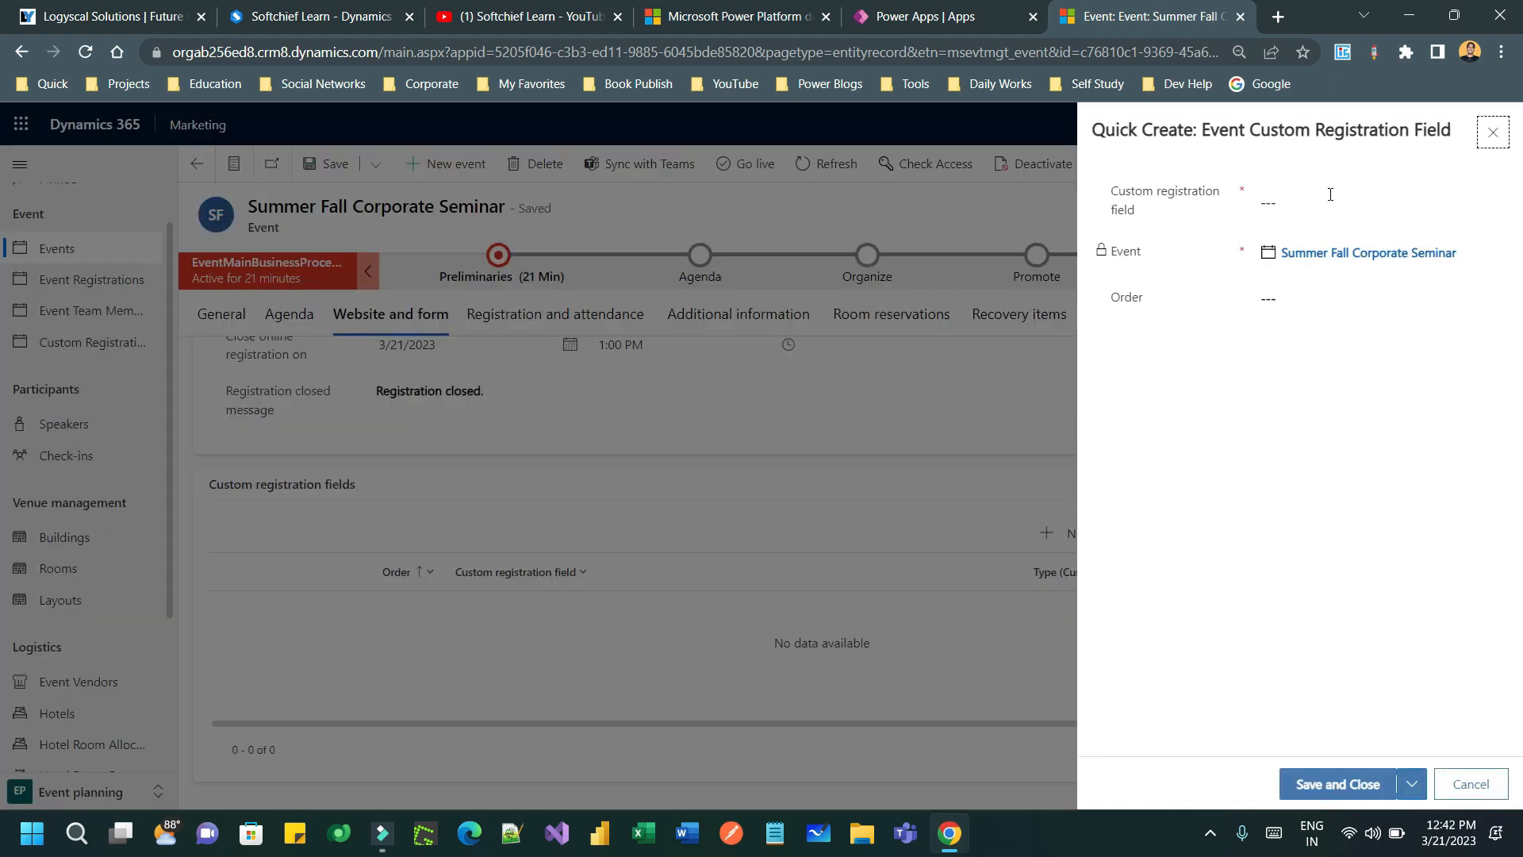
click(1330, 196)
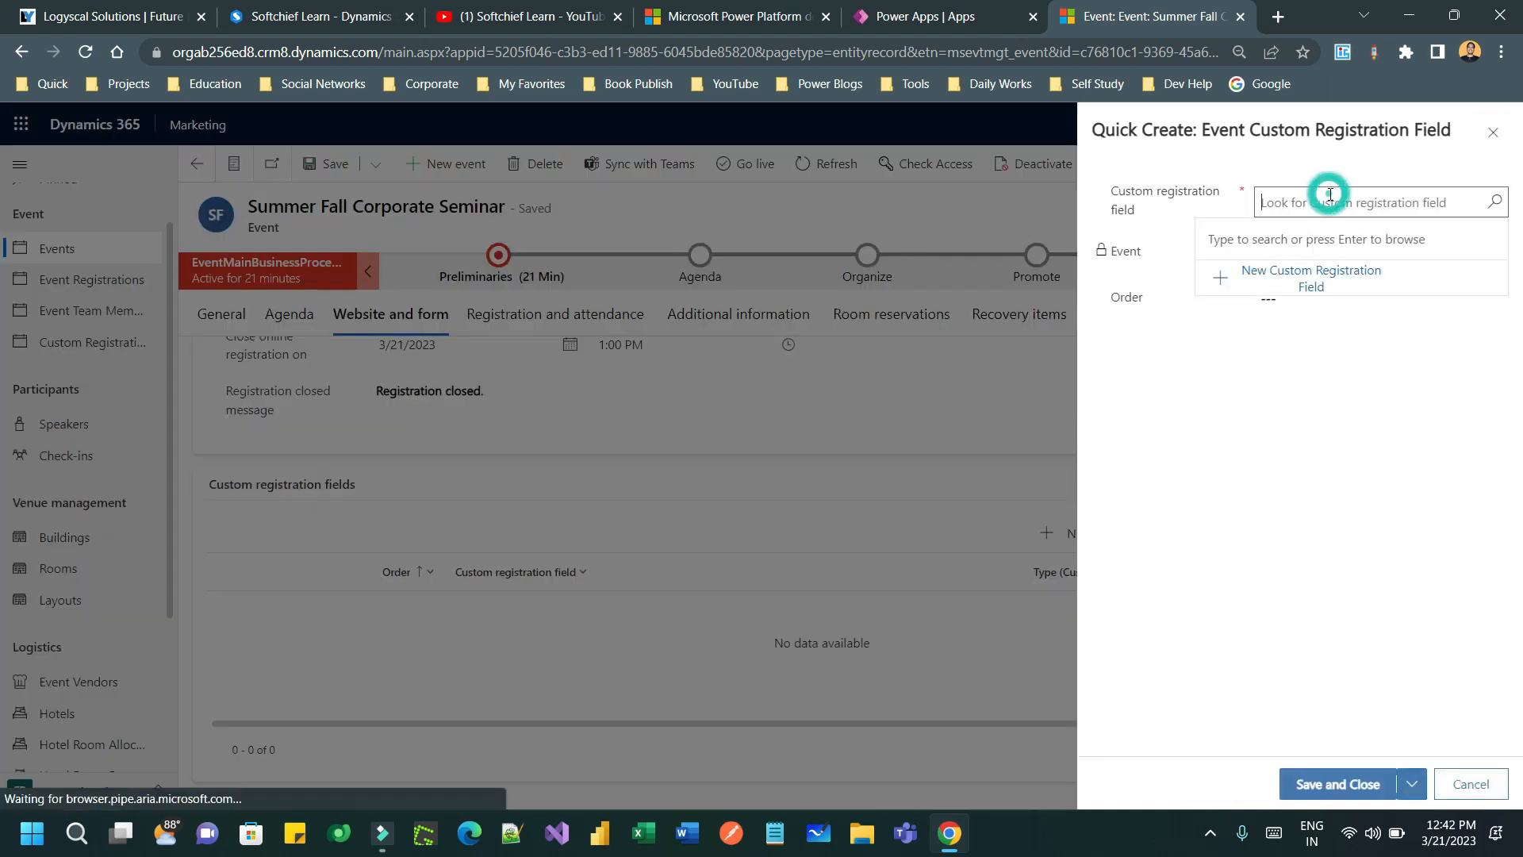
click(1496, 203)
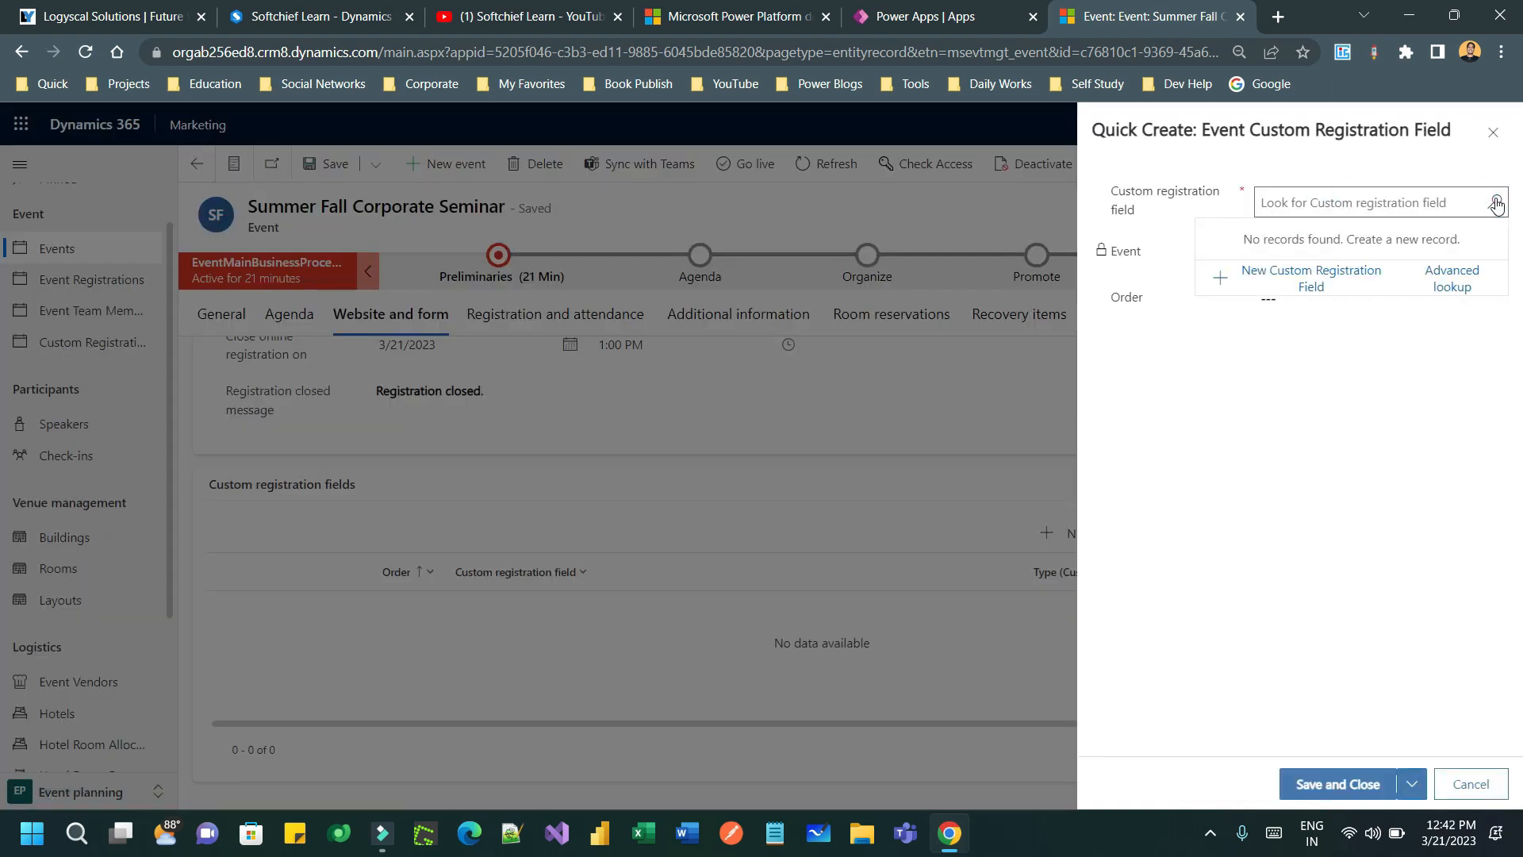
click(1295, 275)
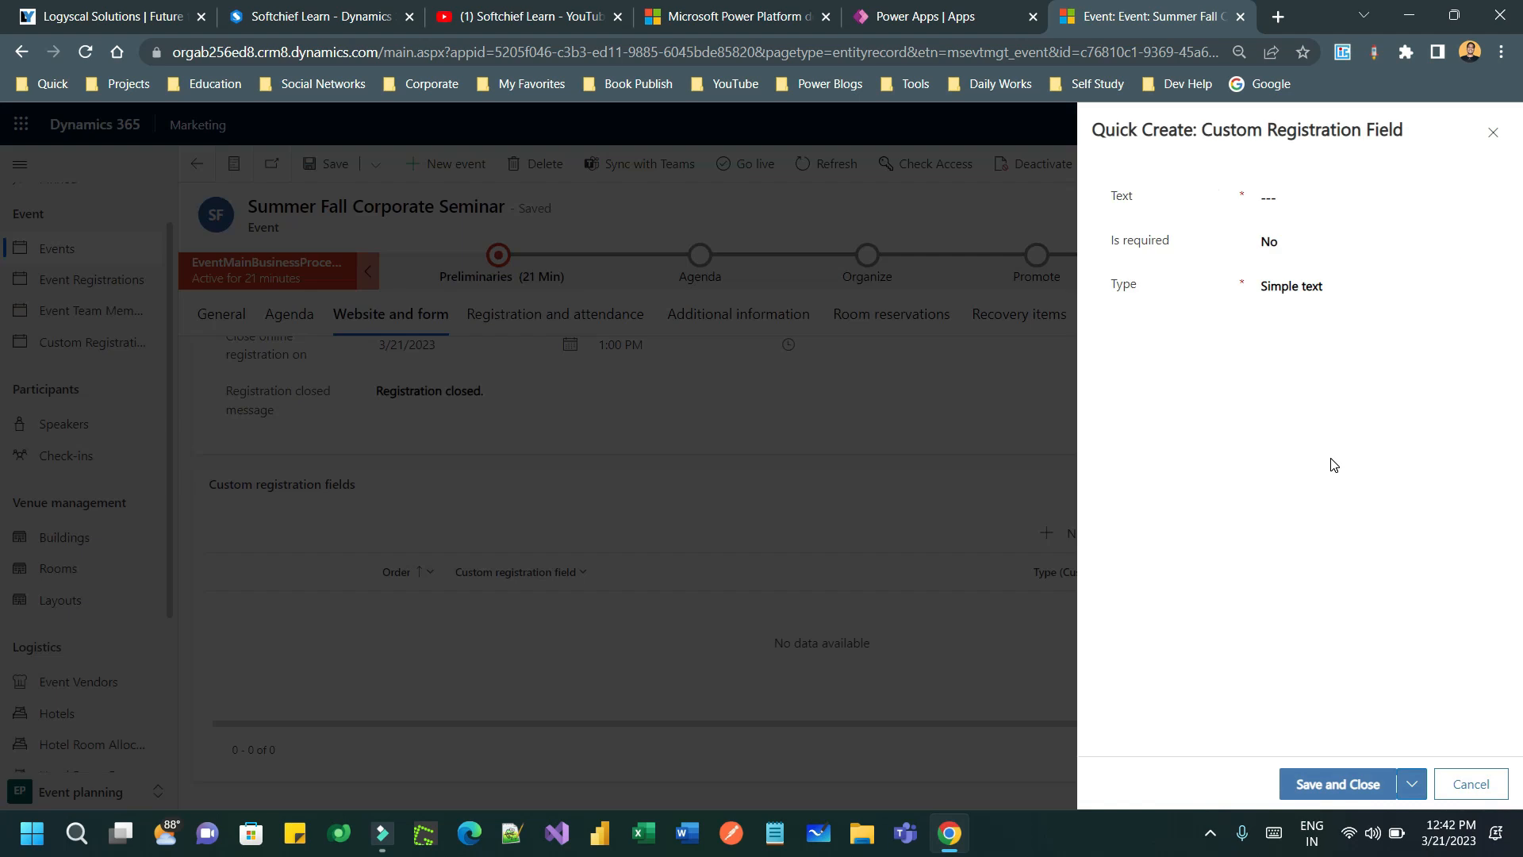
- Create the required multiple-choice field 'Gender' with choices Male and Female, and save it
click(1313, 194)
click(1316, 231)
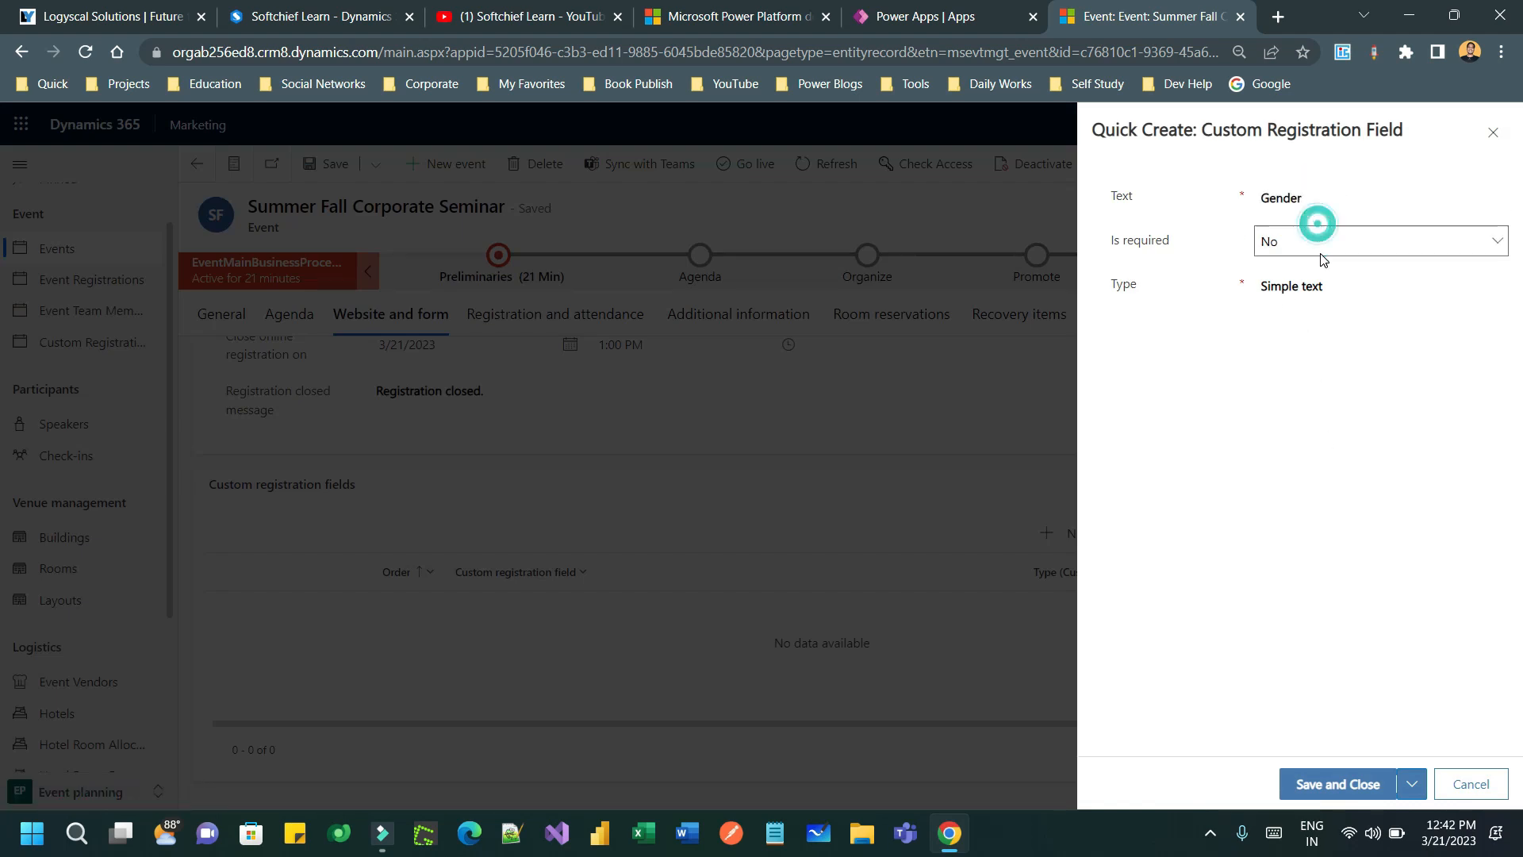
click(1274, 280)
click(1326, 289)
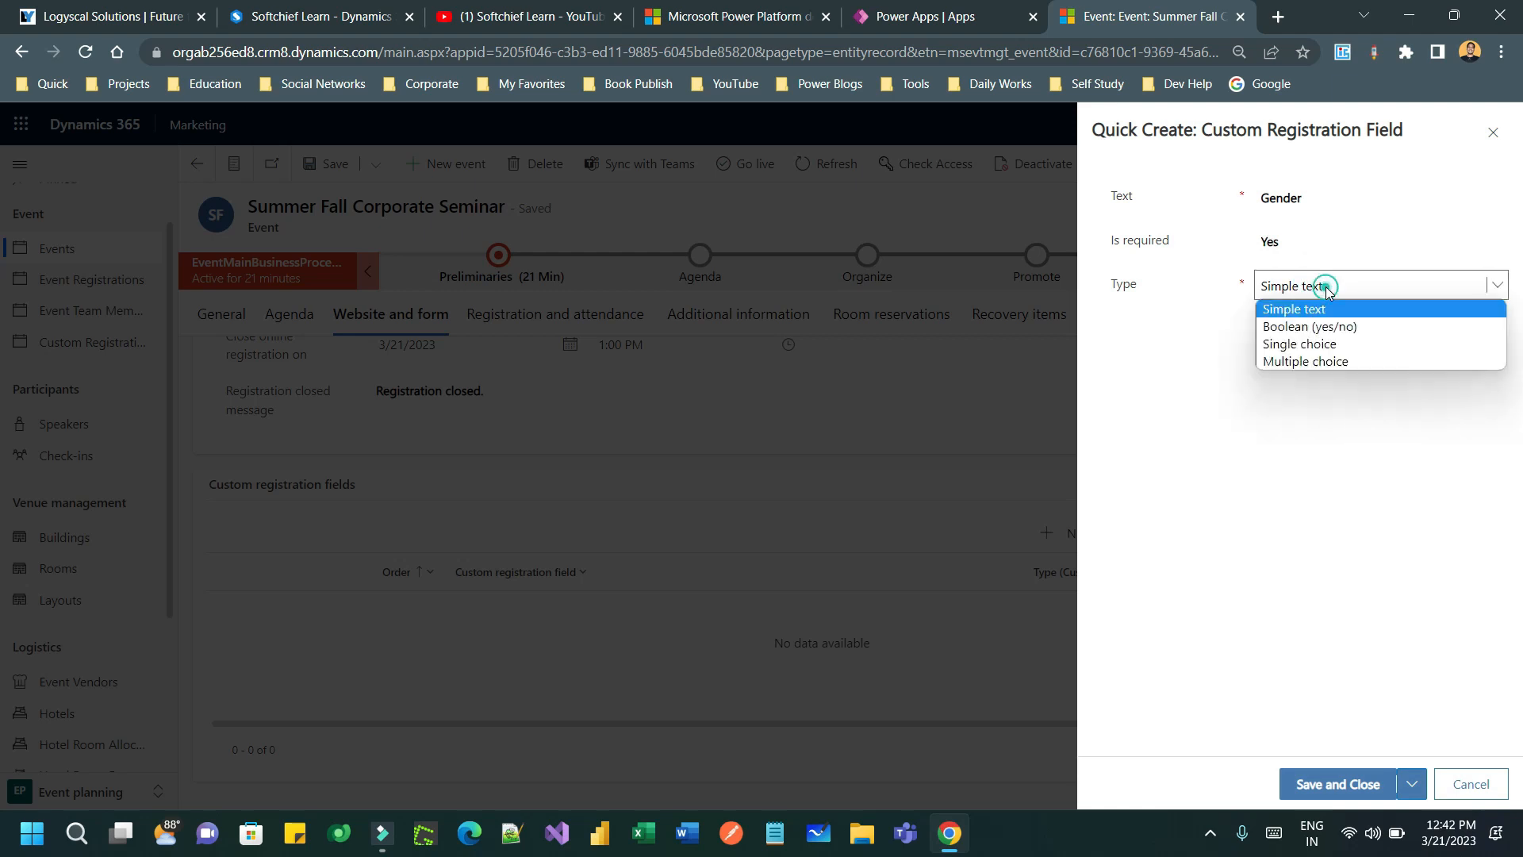
click(1328, 361)
click(1290, 322)
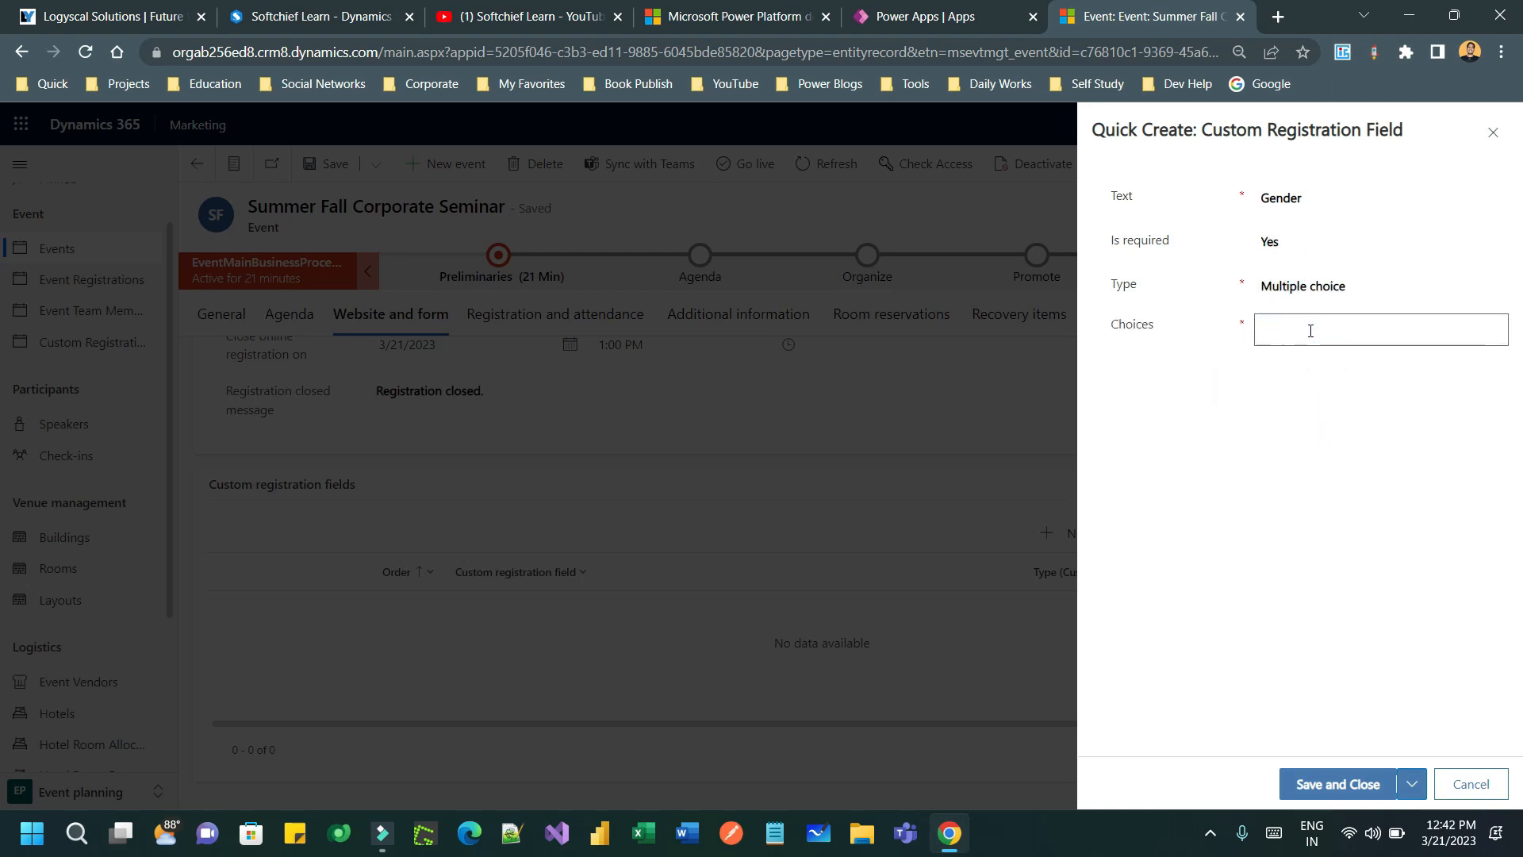
click(1285, 384)
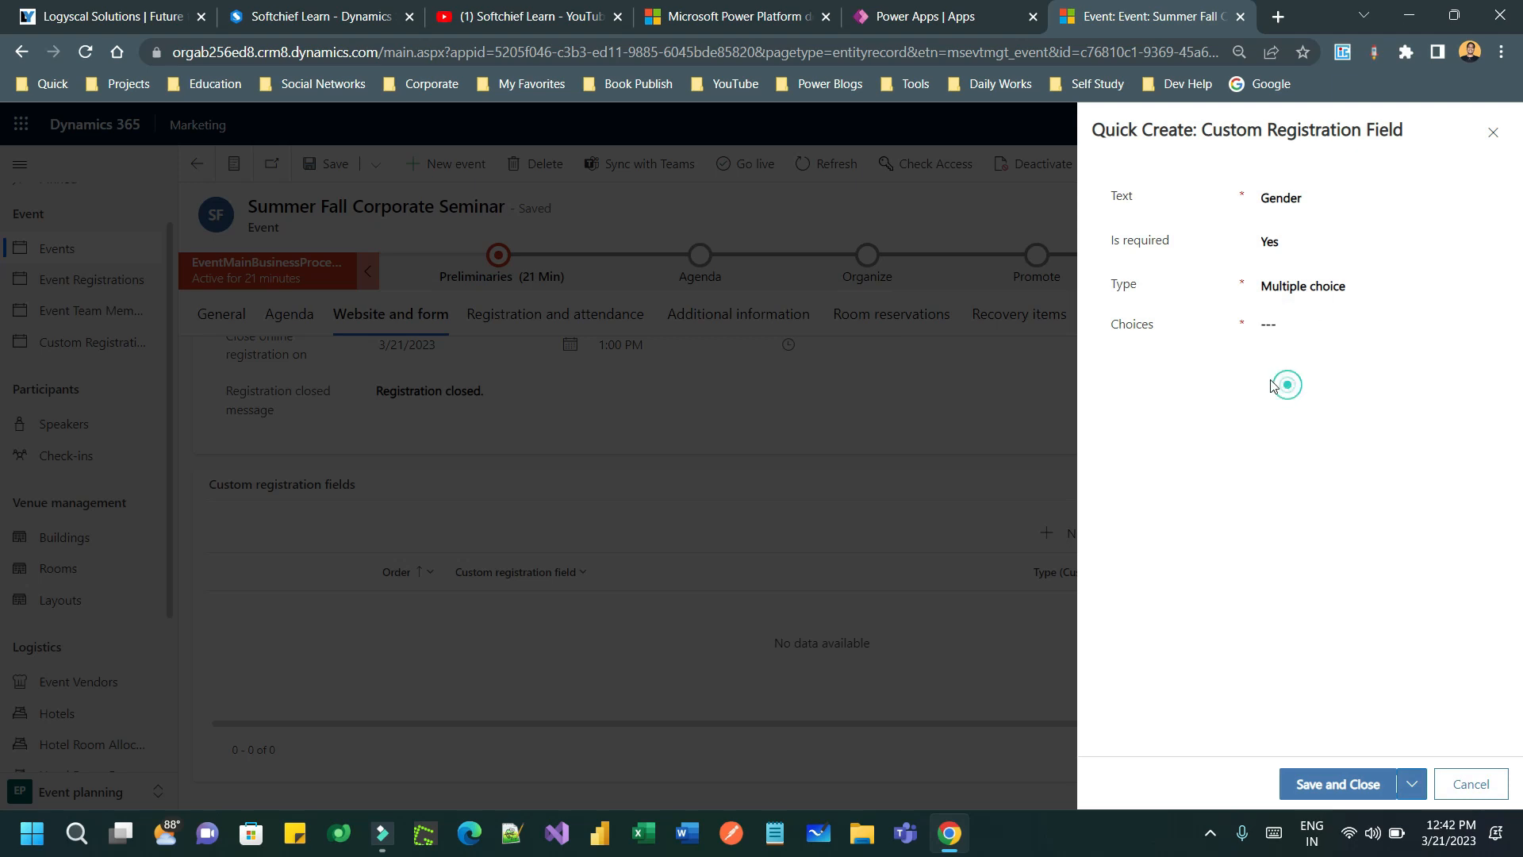
click(1293, 333)
click(1358, 785)
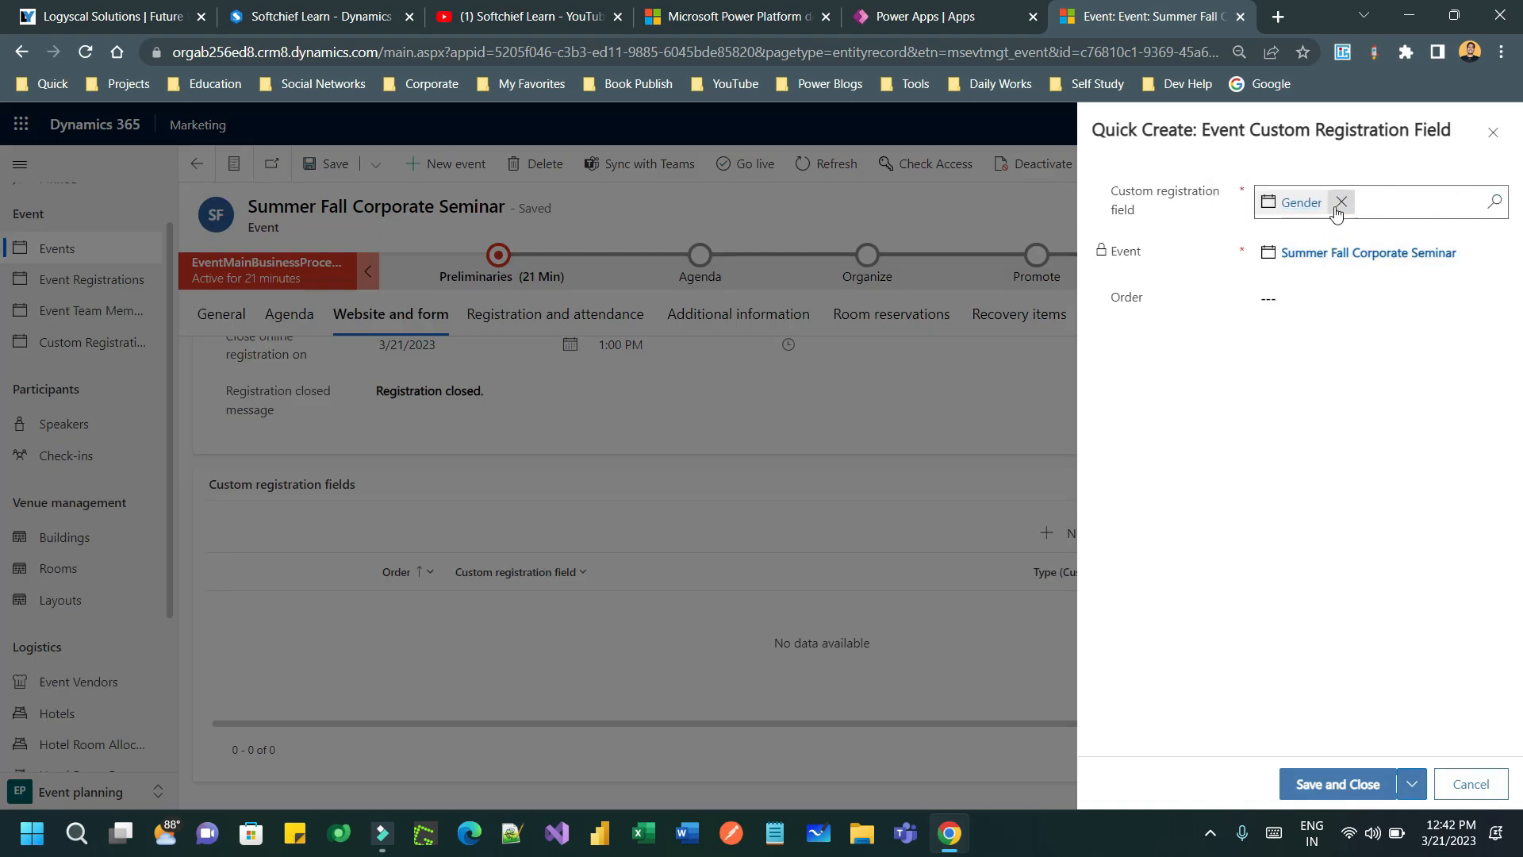
- Set the Gender field's order to 1 and save it onto the event
click(1334, 293)
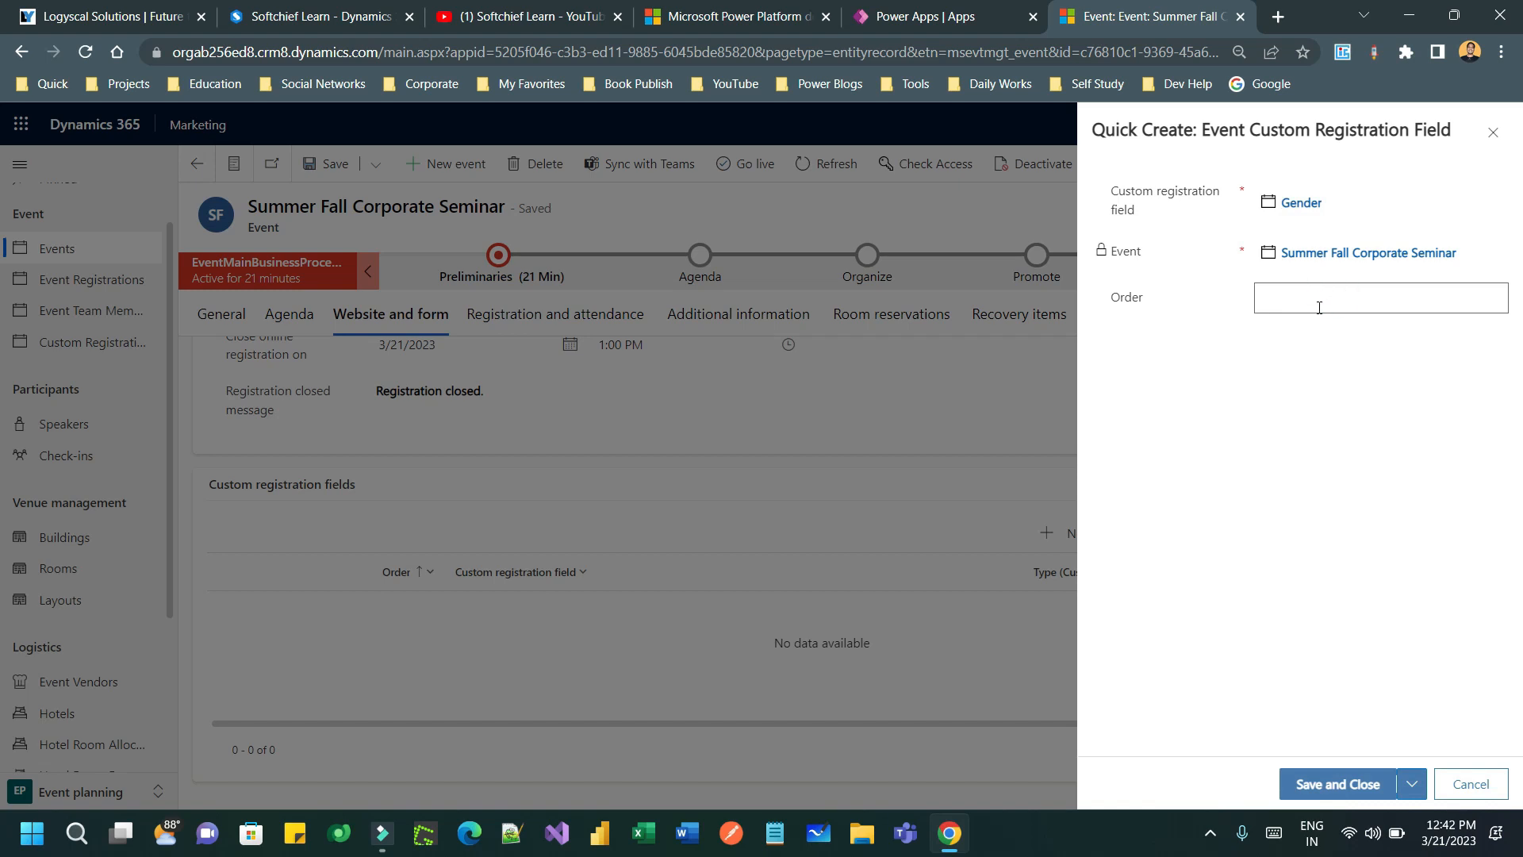
text(1)
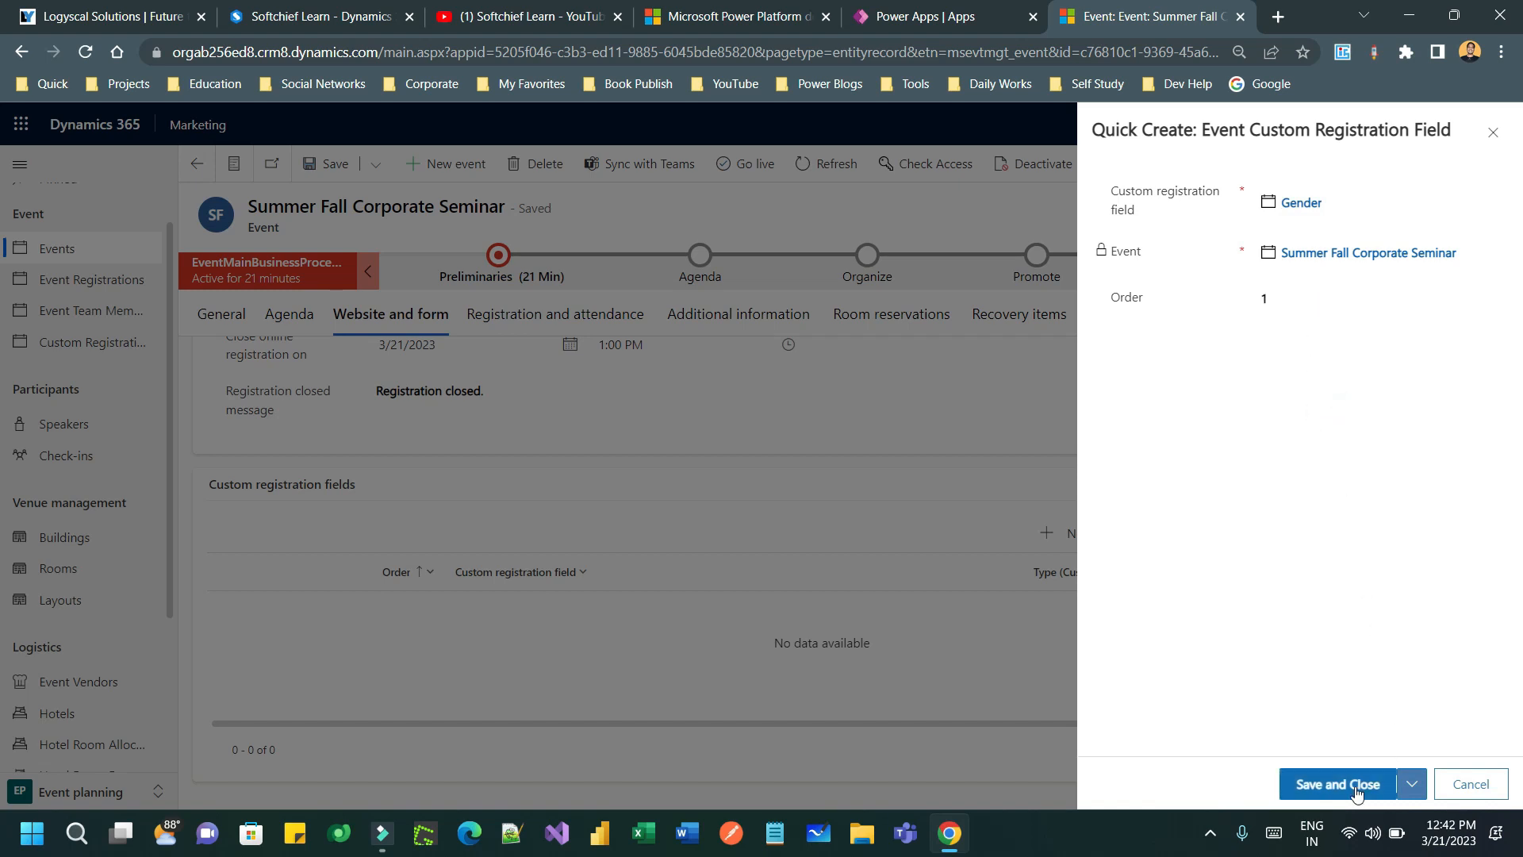
click(1355, 786)
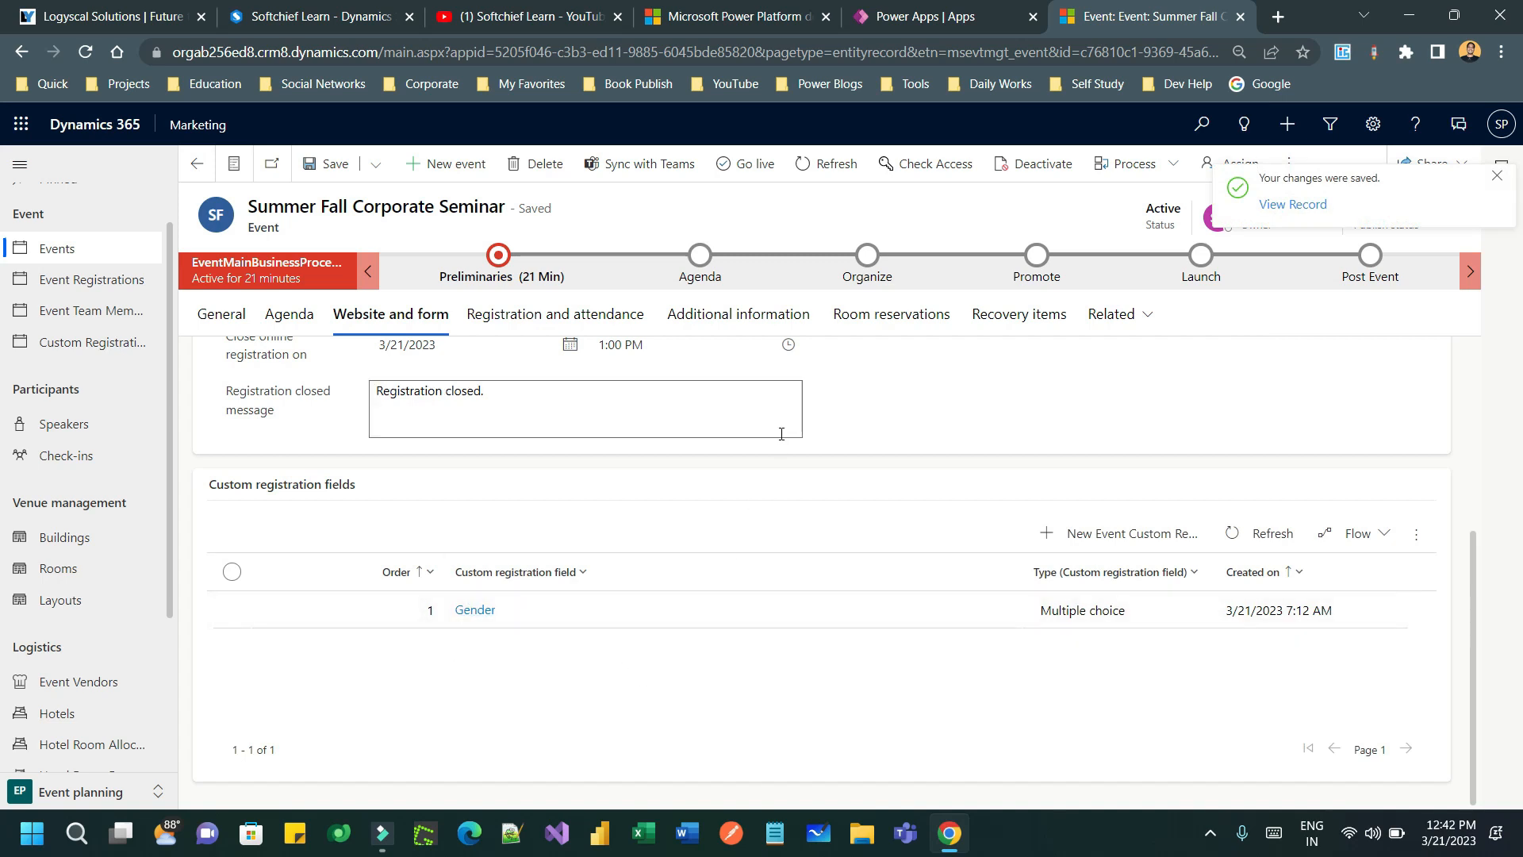
- Show the Preliminaries stage flyout with the seminar's name, goal, outcome and dates
scroll(430, 418, up, 4)
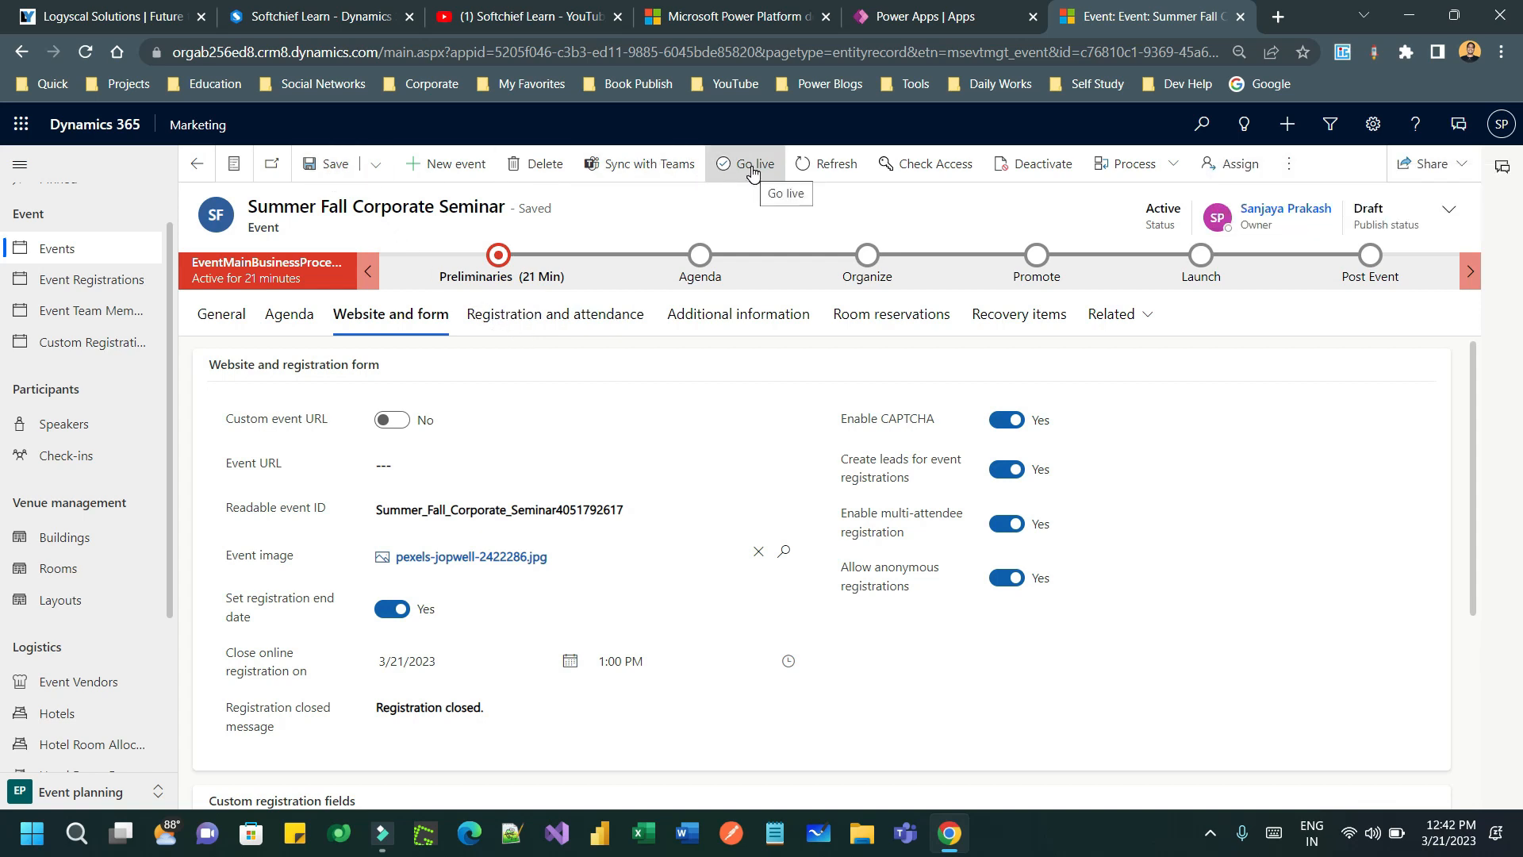
click(510, 260)
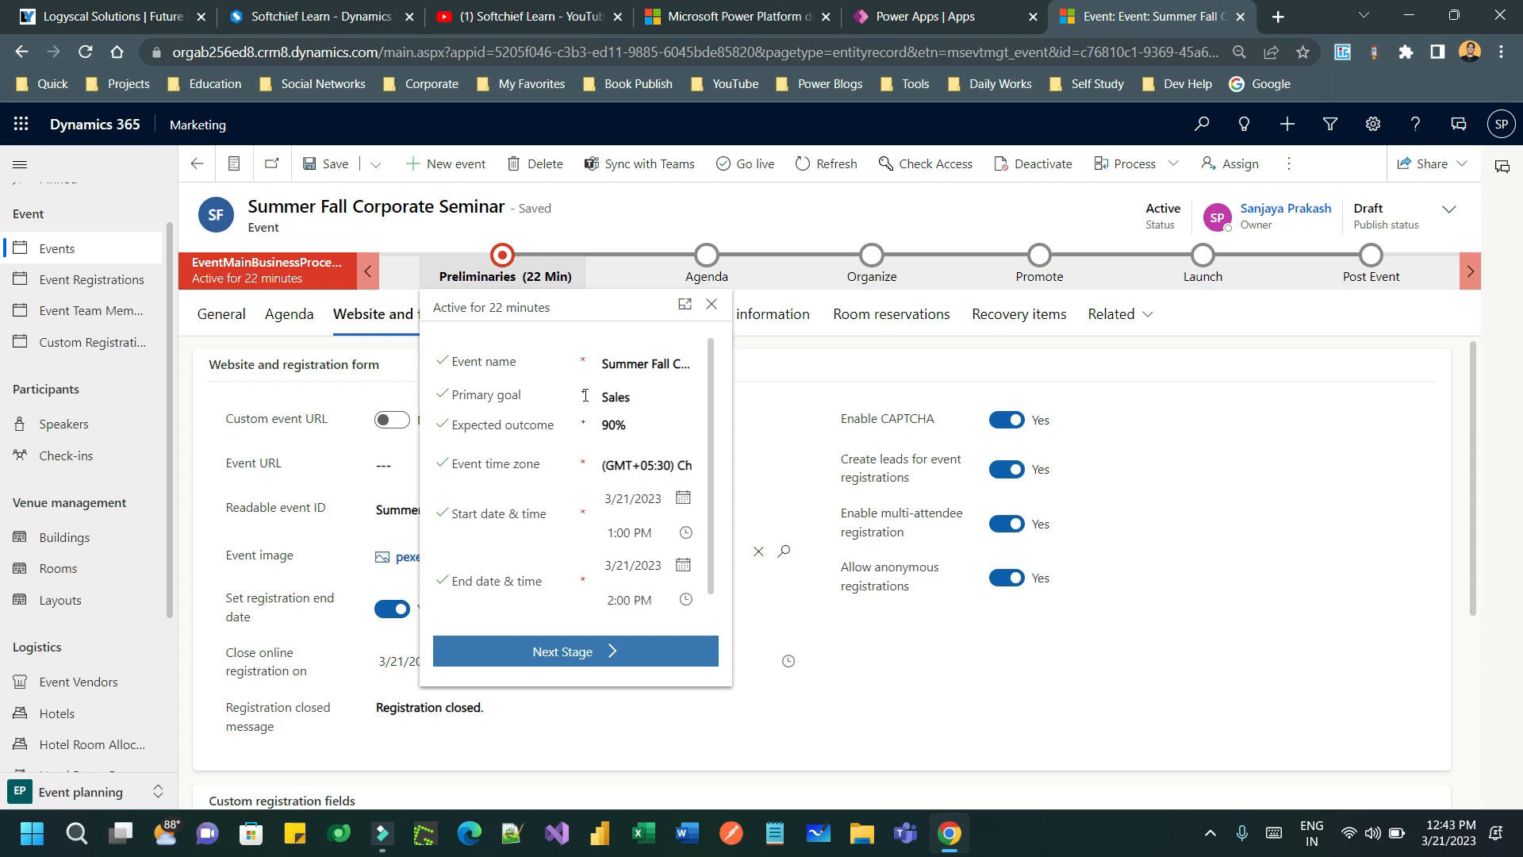
- Complete the Preliminaries stage and advance the event to the Agenda stage
click(595, 655)
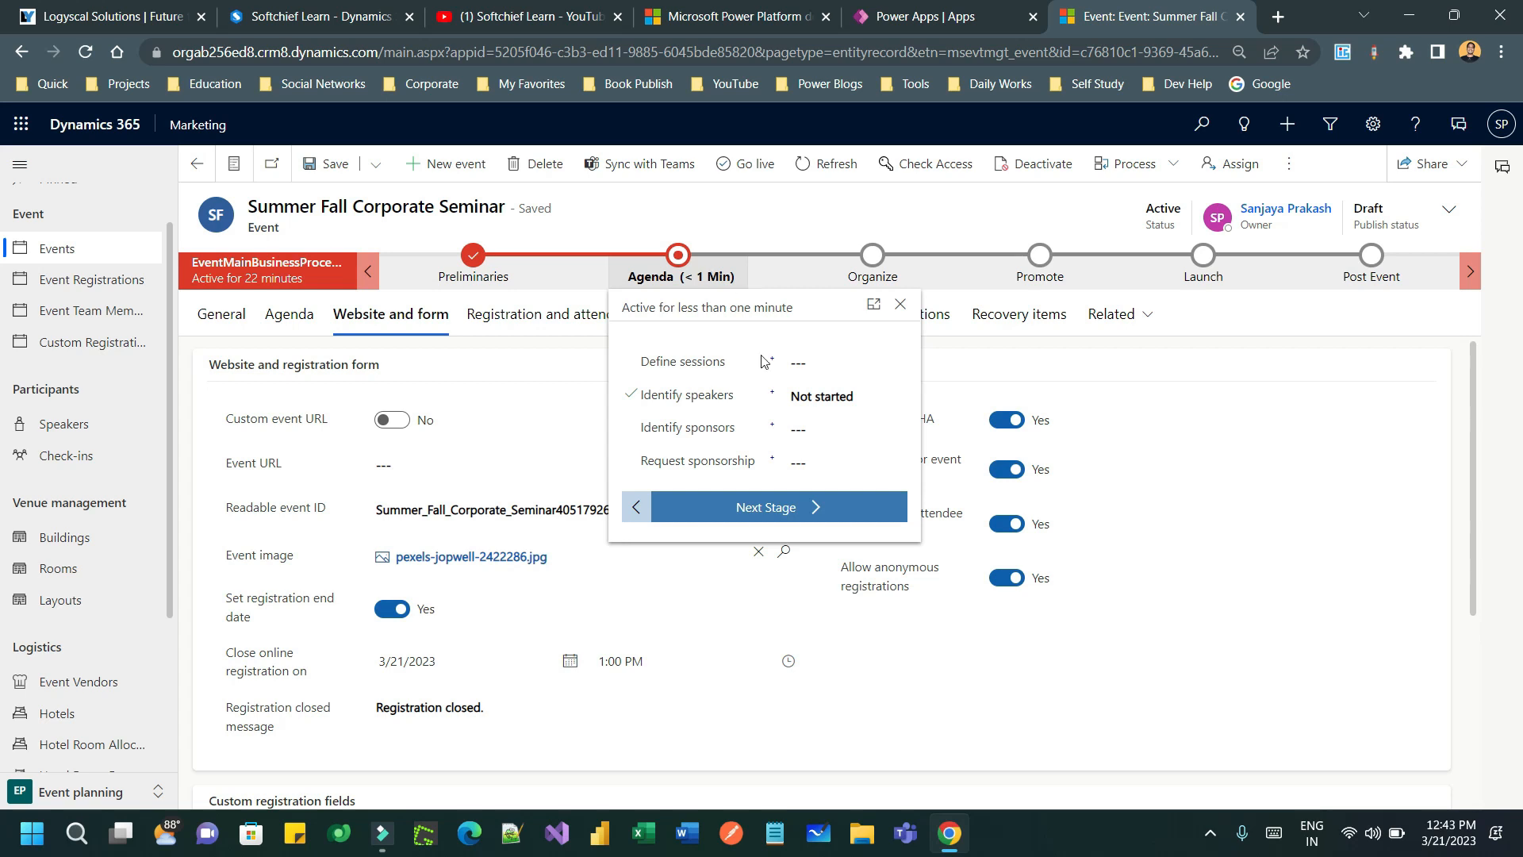
- Mark Define sessions, Identify speakers and Identify sponsors as Completed
click(793, 362)
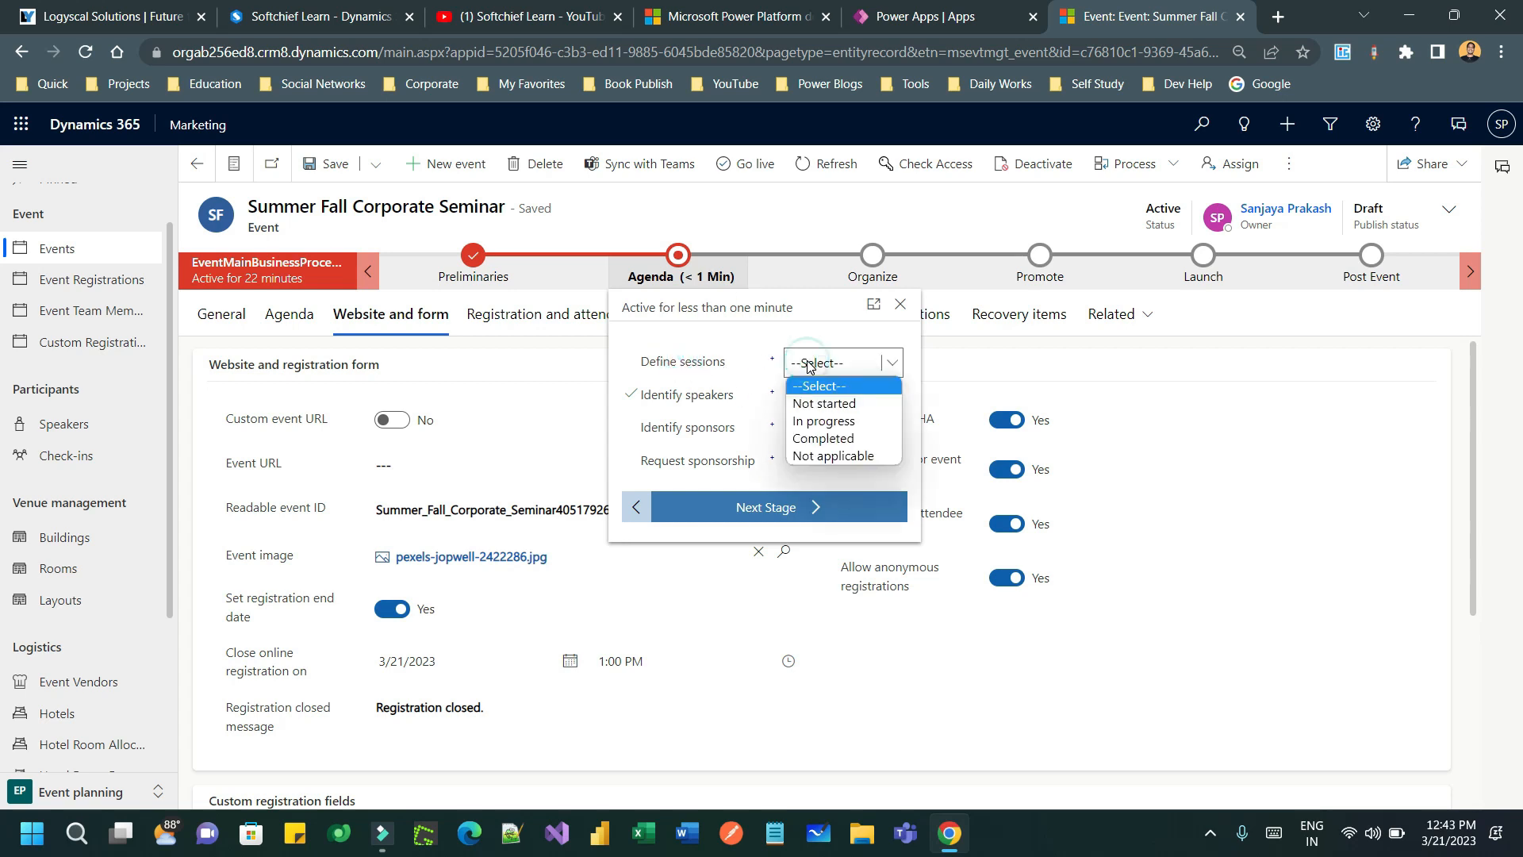
click(853, 441)
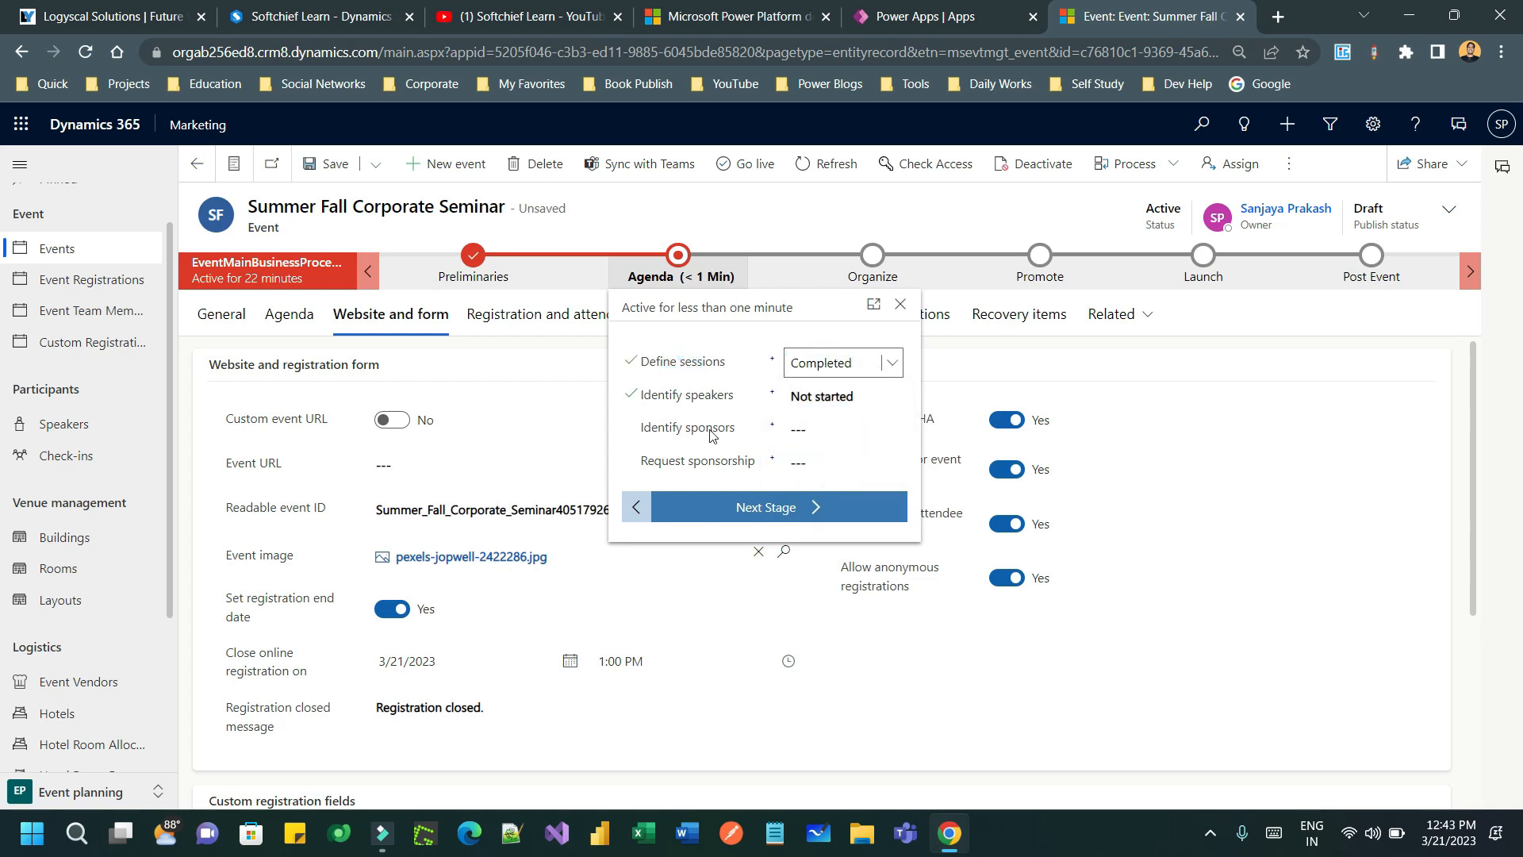
click(829, 396)
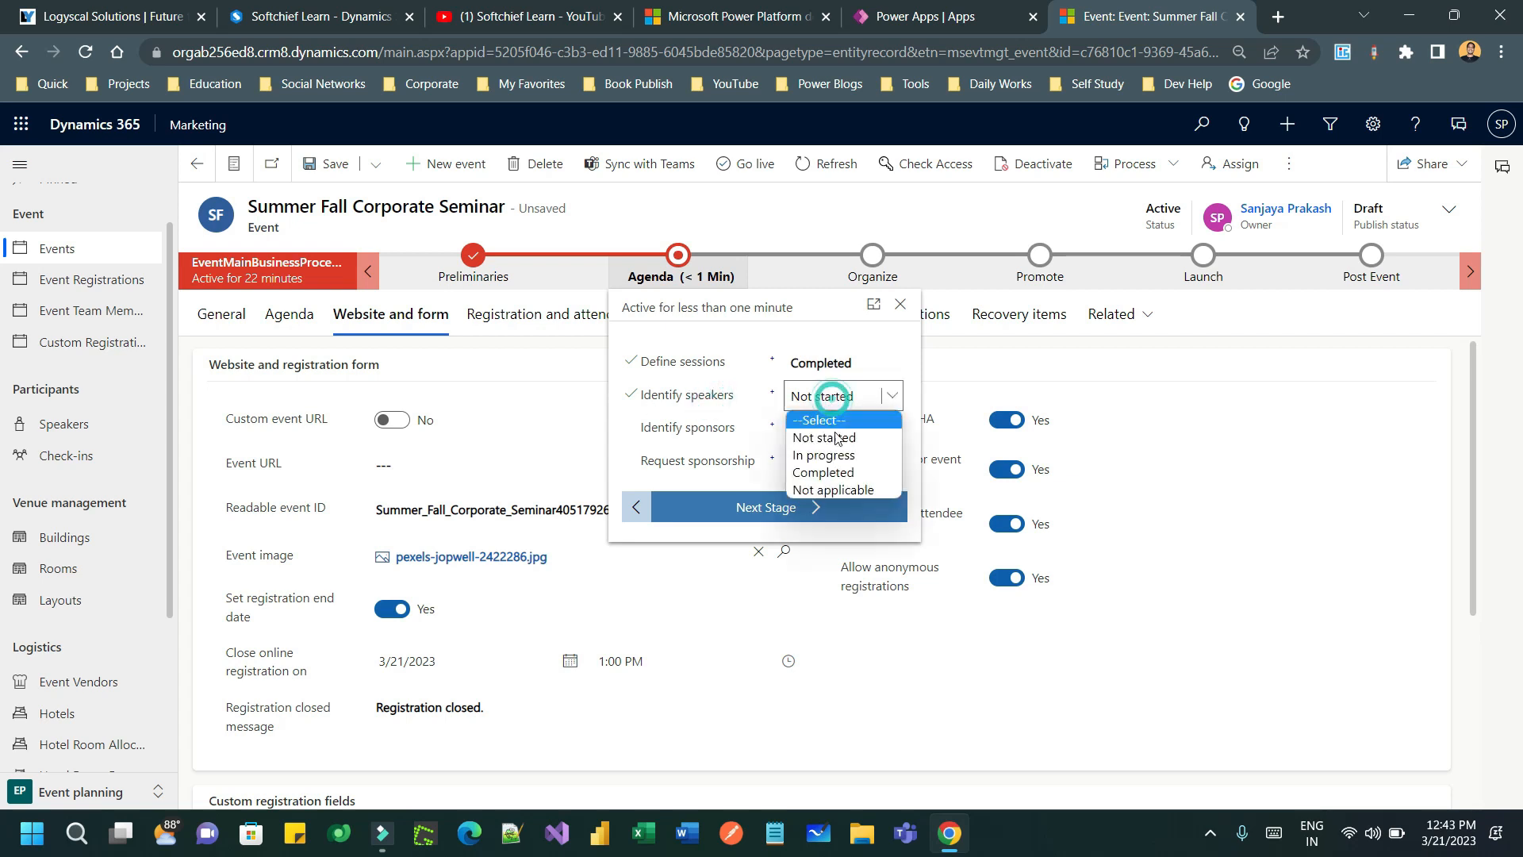
click(834, 474)
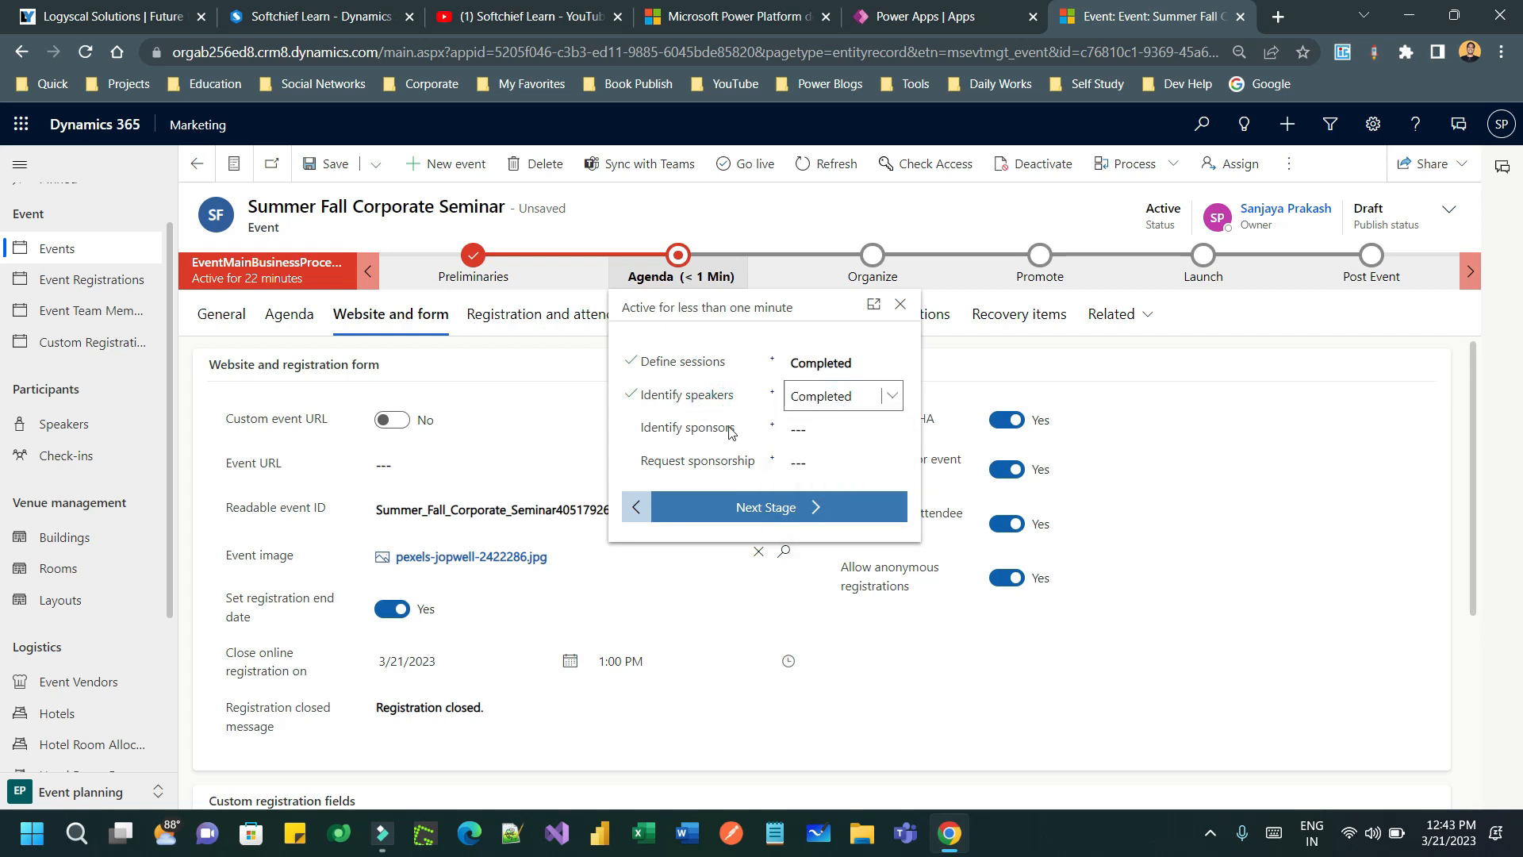
click(809, 429)
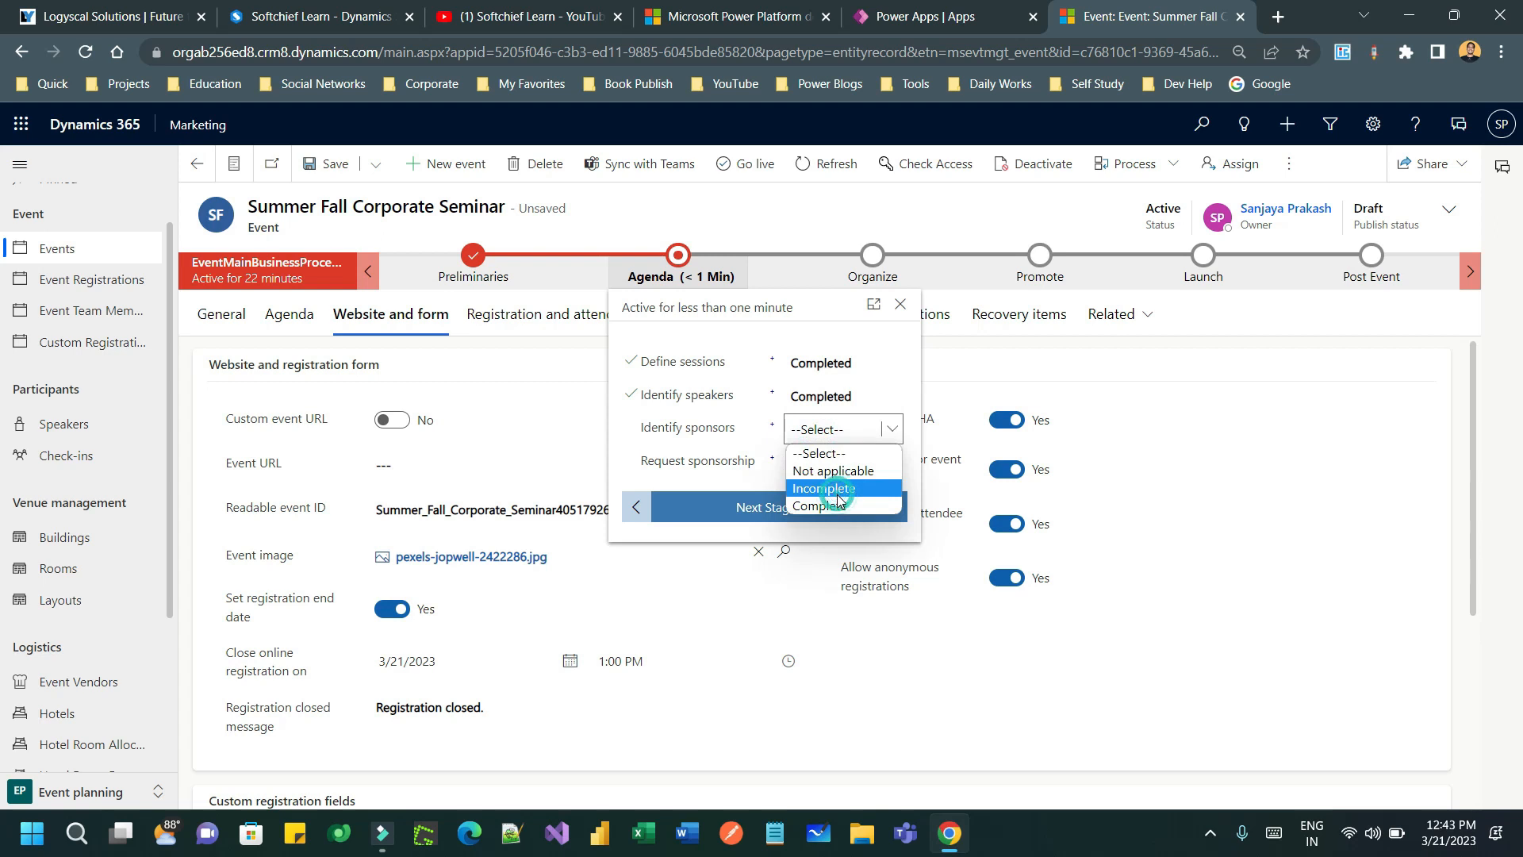
click(833, 506)
click(836, 510)
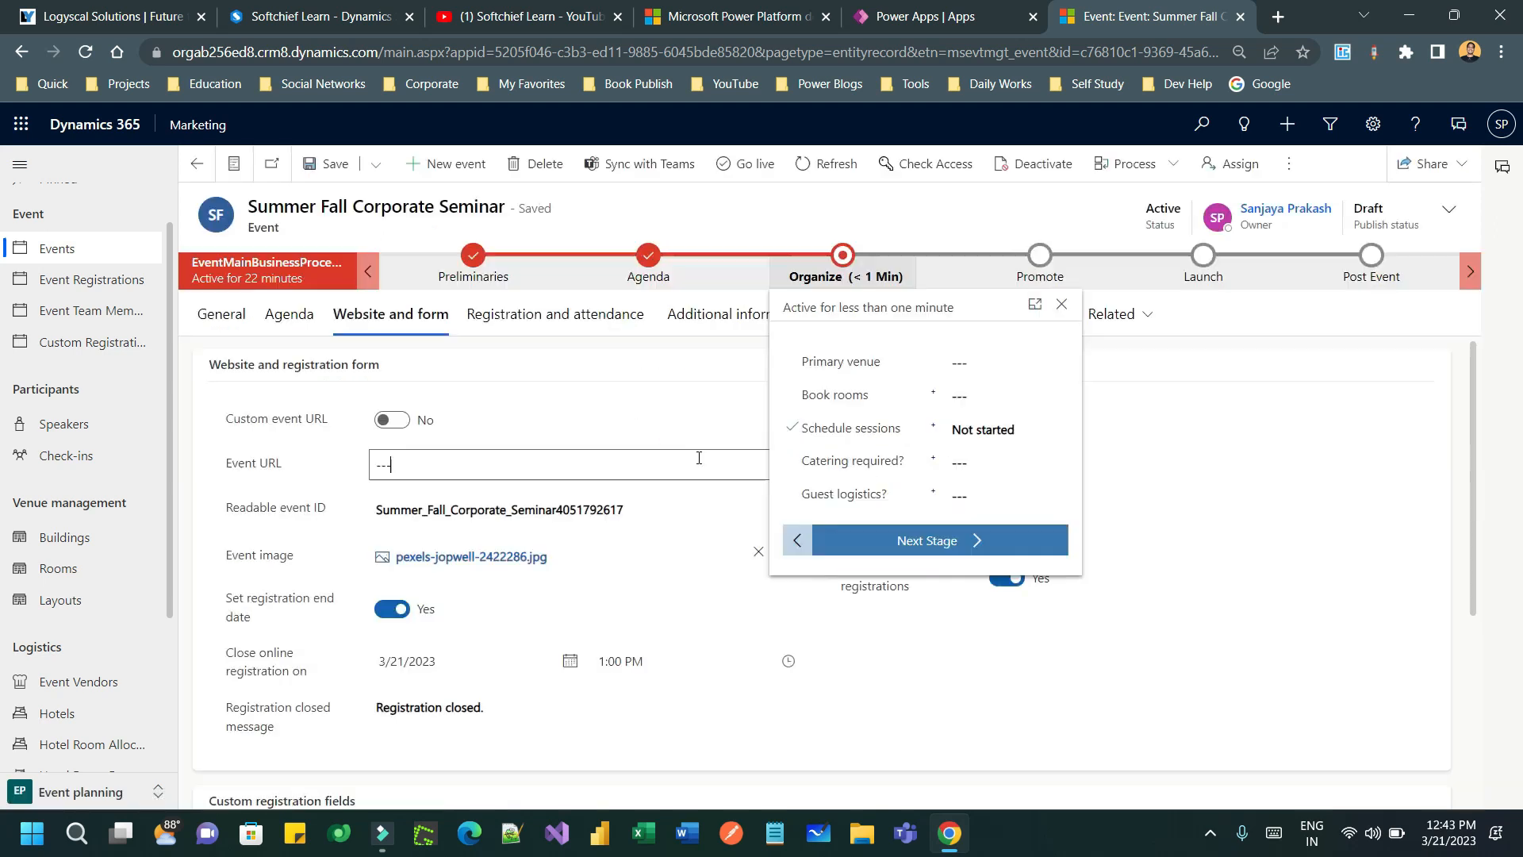
- Mark Request sponsorship Completed and advance the process from Agenda to Organize
click(656, 257)
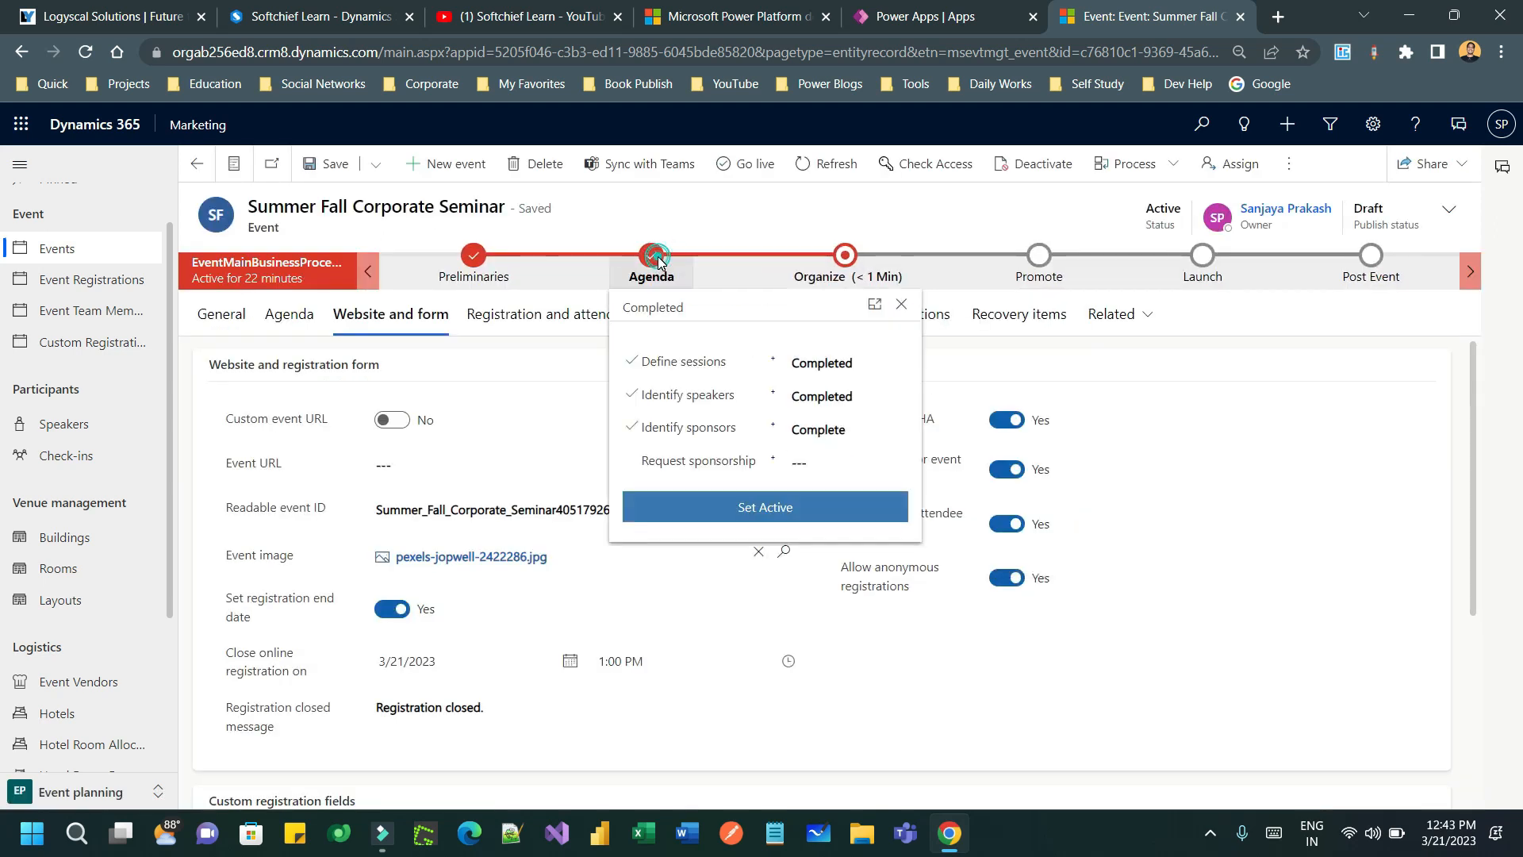
click(809, 462)
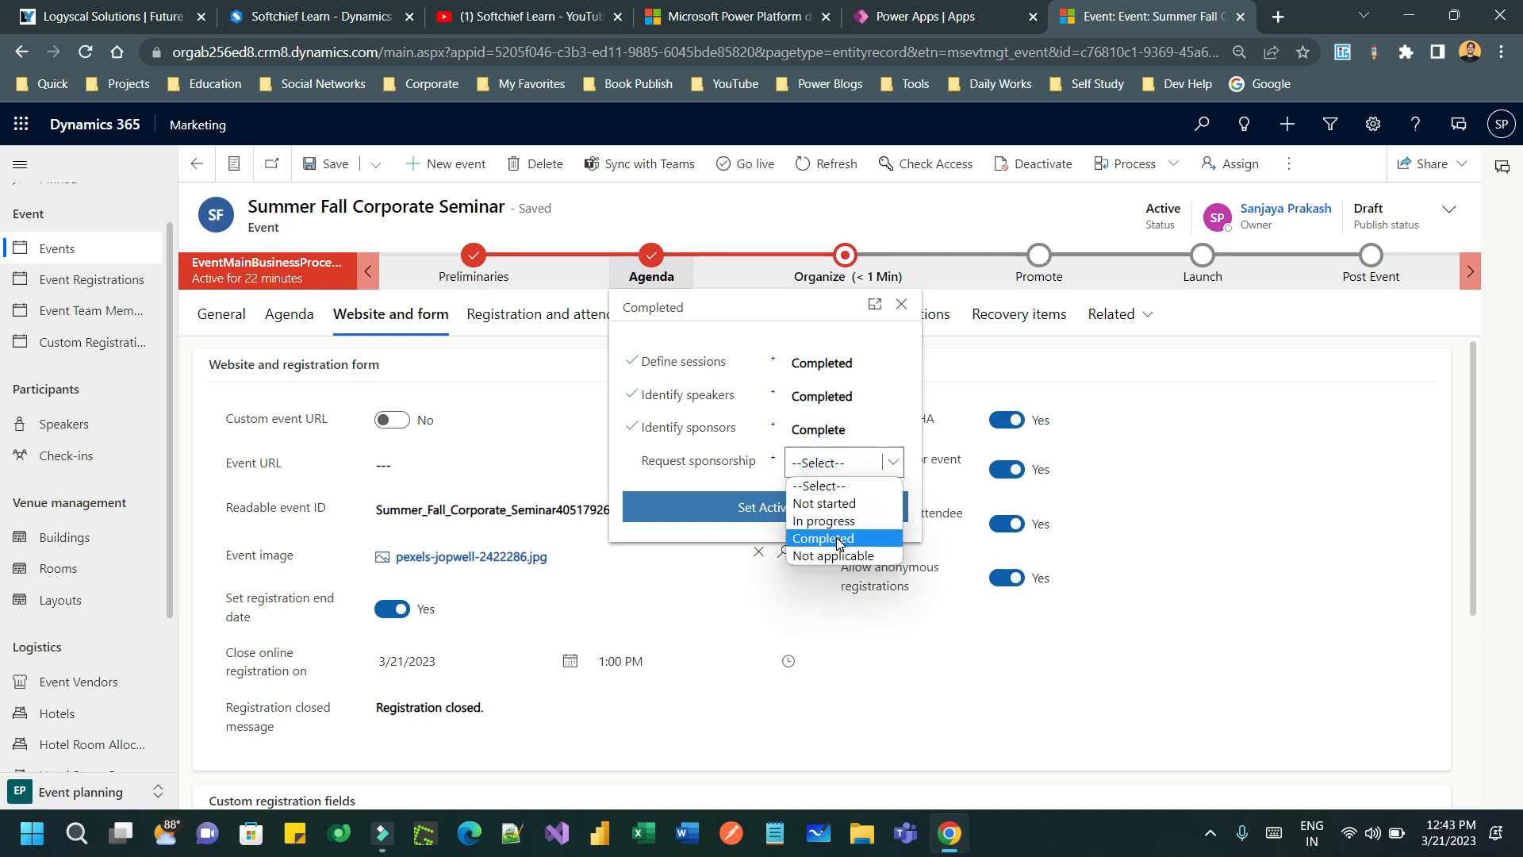
click(836, 540)
click(744, 511)
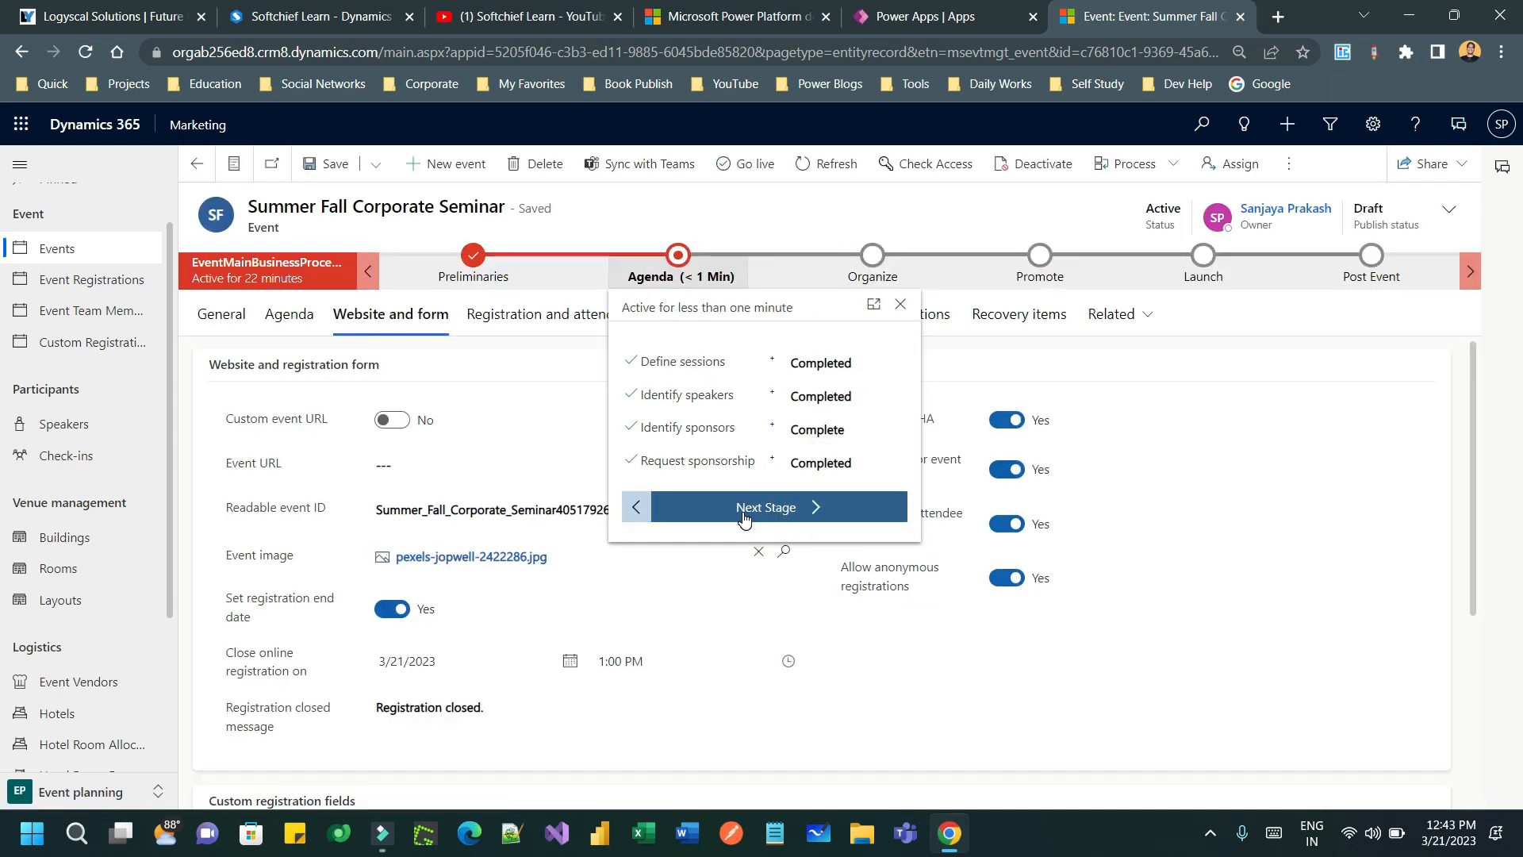
click(783, 511)
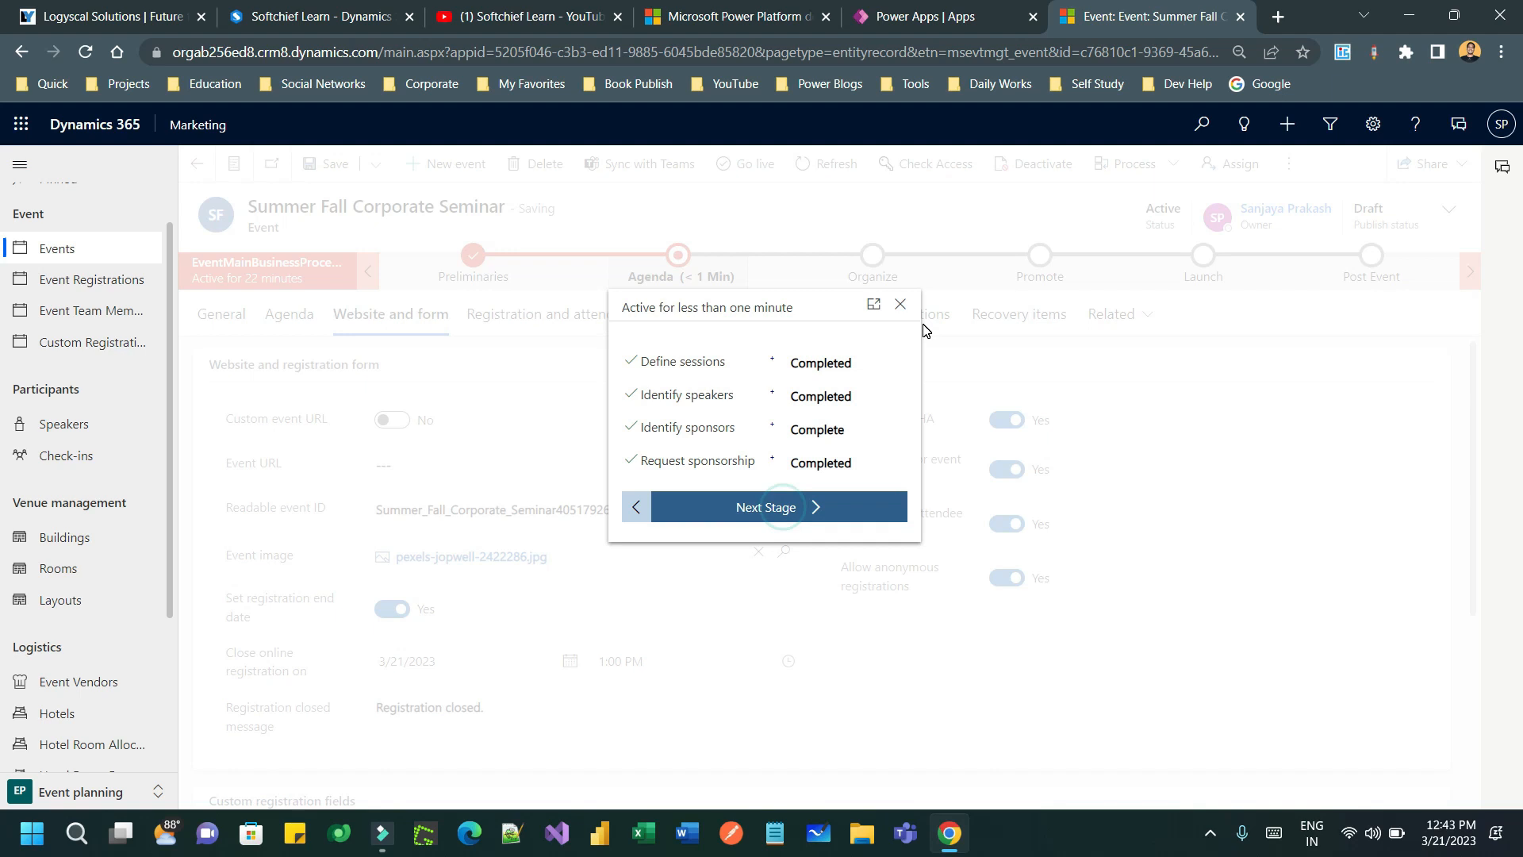
click(987, 363)
click(1055, 363)
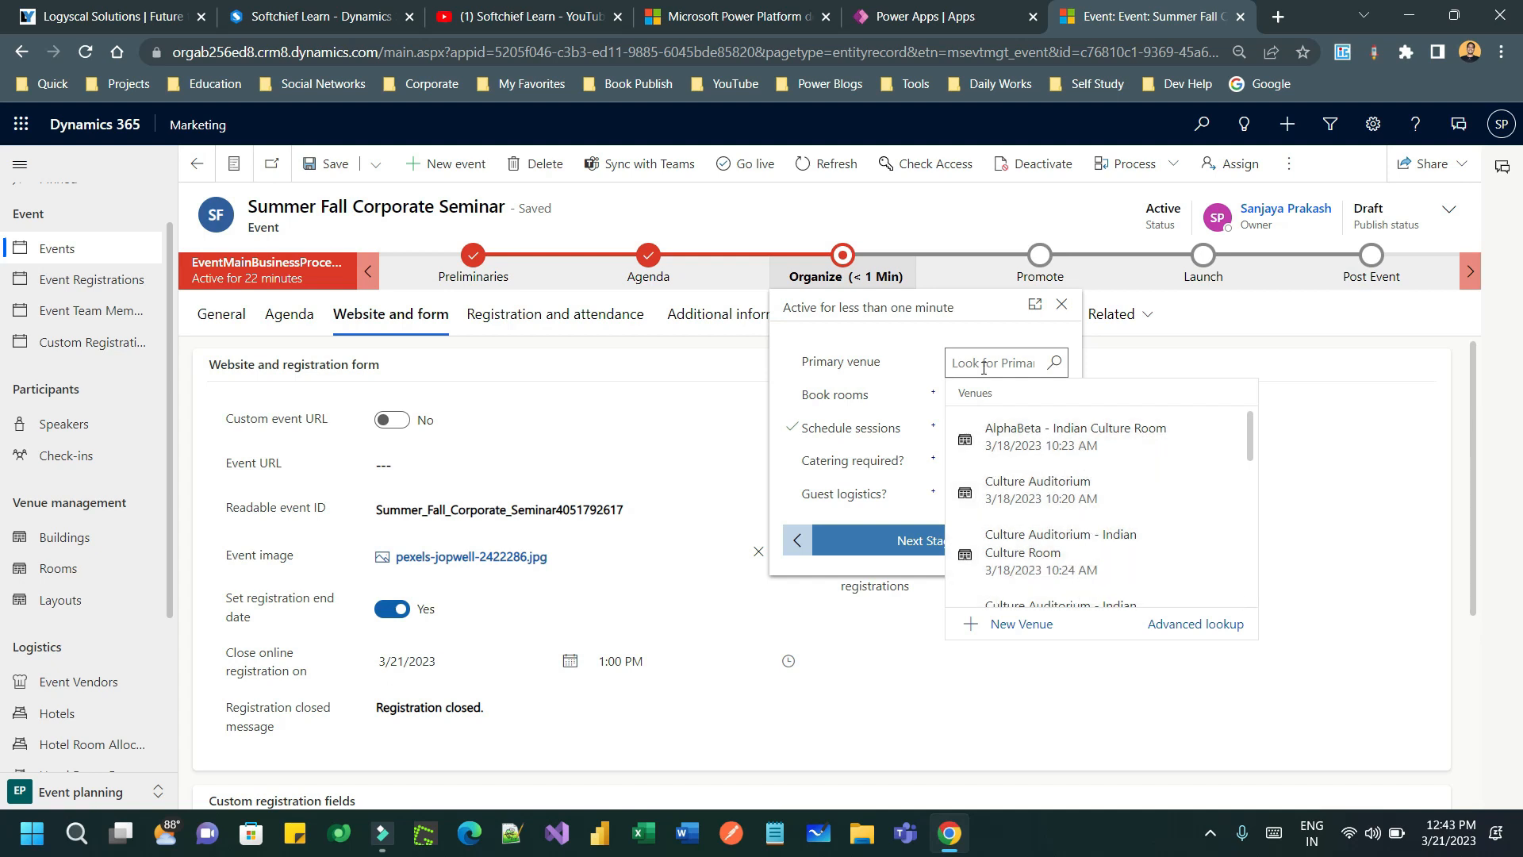
- Choose Magic Building as the event's primary venue
scroll(1107, 526, down, 2)
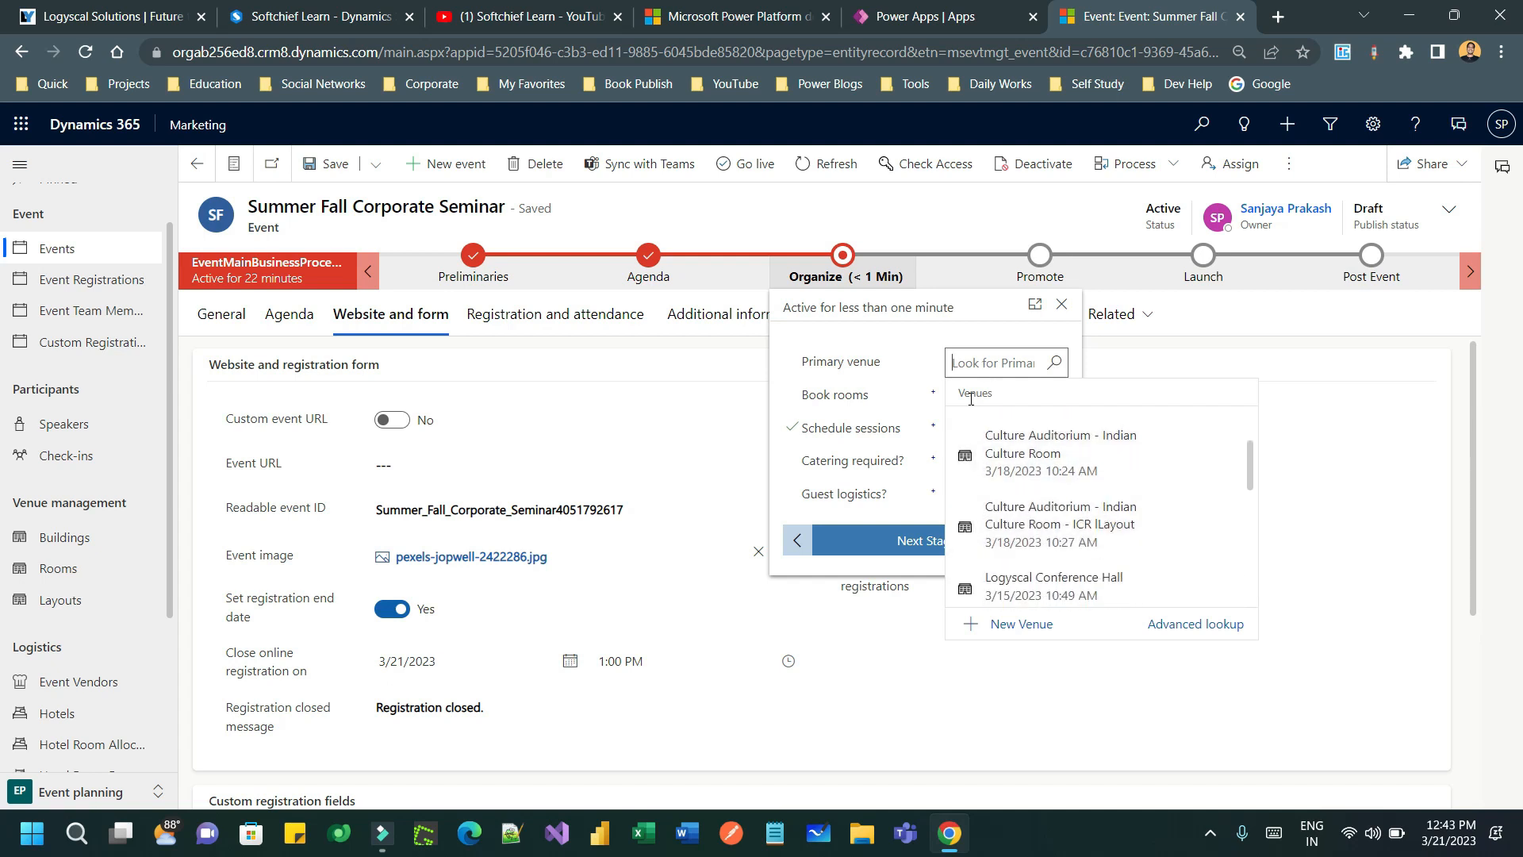
click(976, 366)
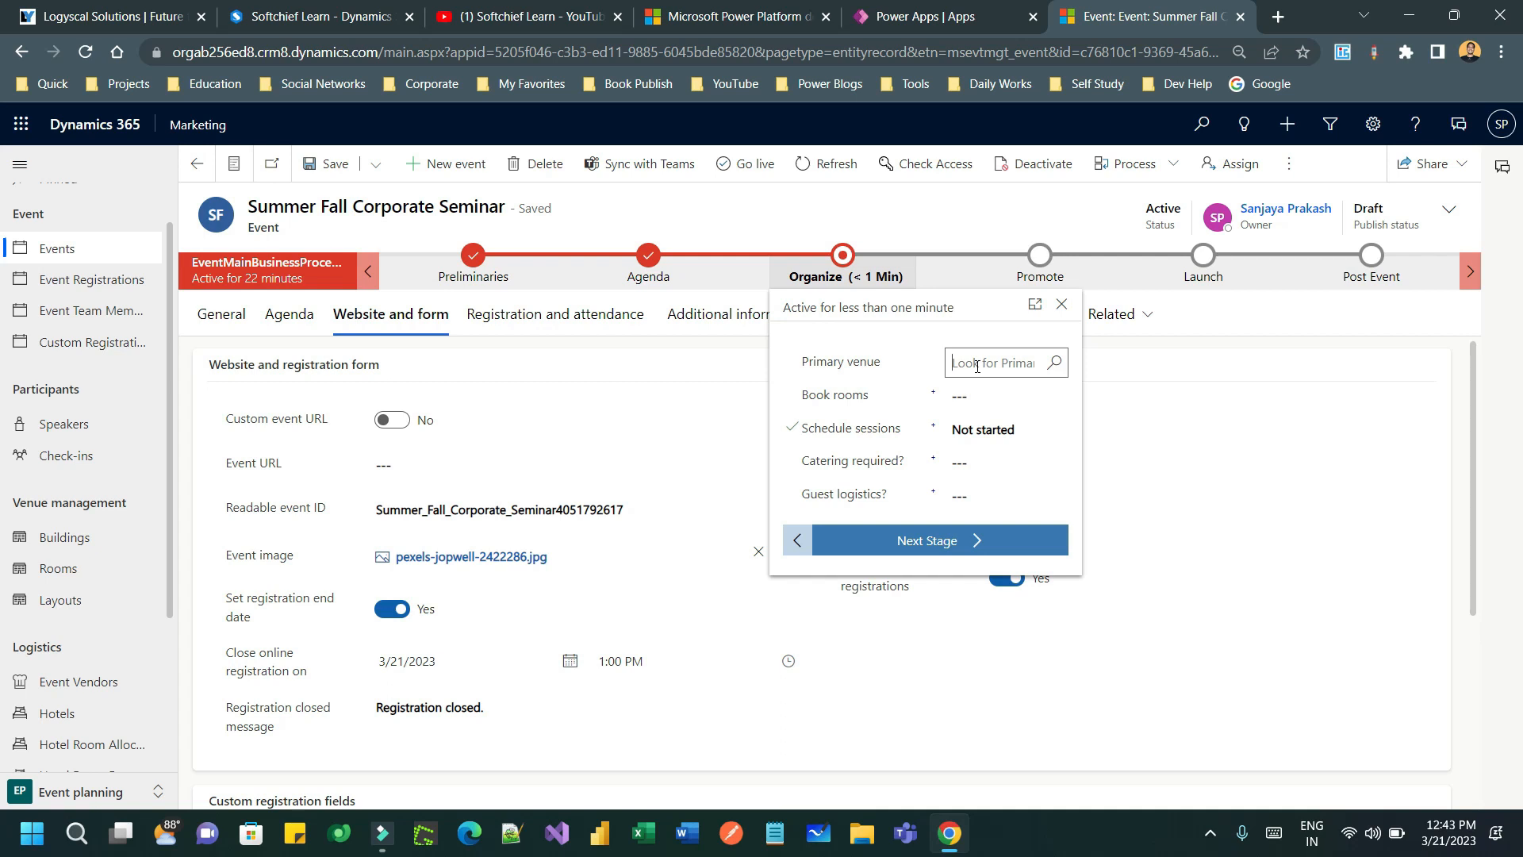
text(building)
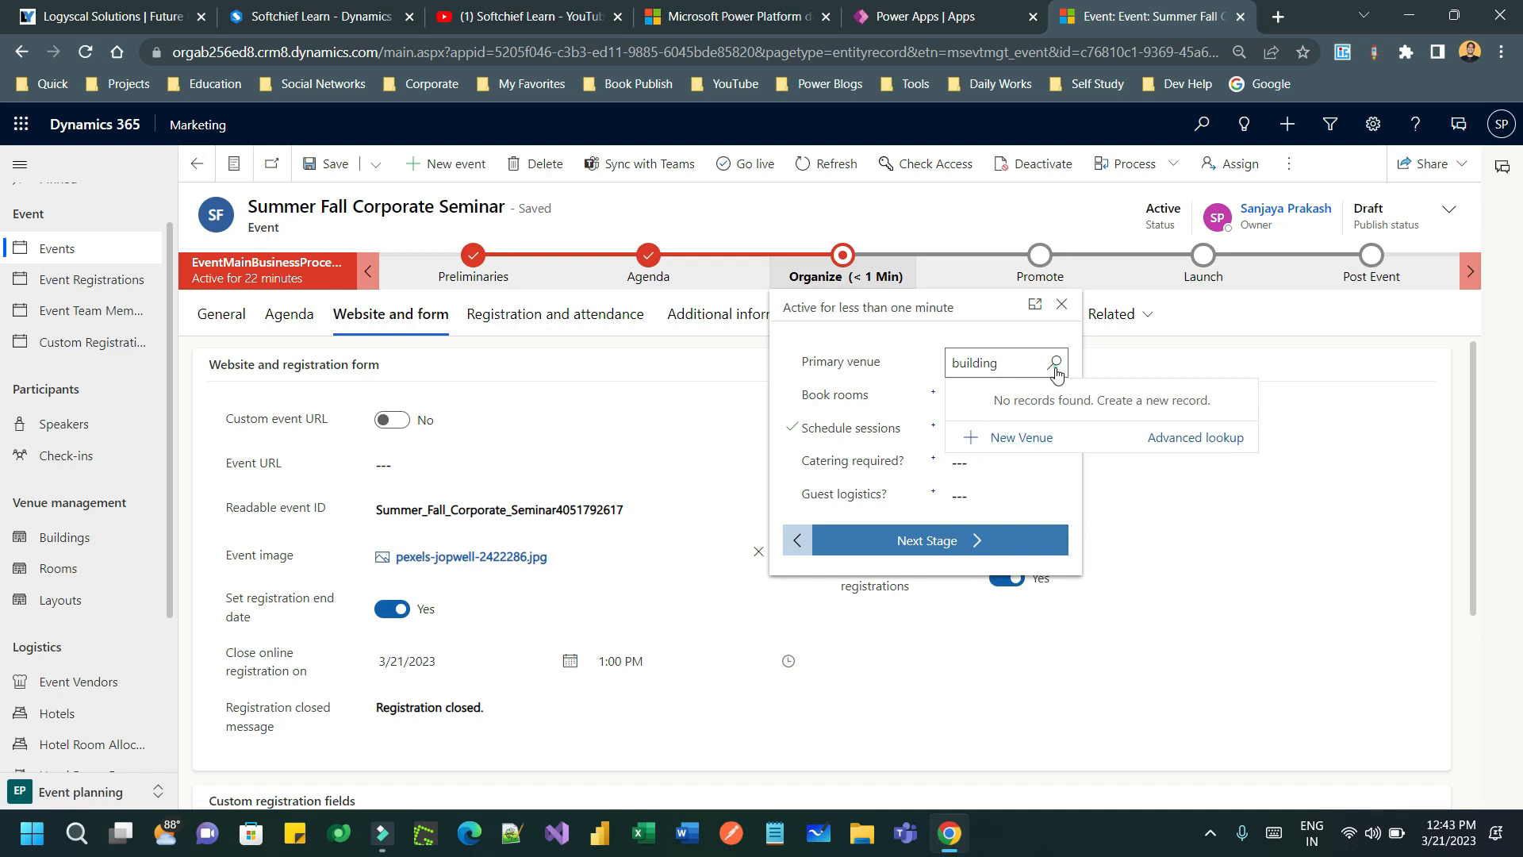
key(ctrl+a)
key(BackSpace)
click(1013, 361)
click(1054, 362)
scroll(1099, 485, down, 1)
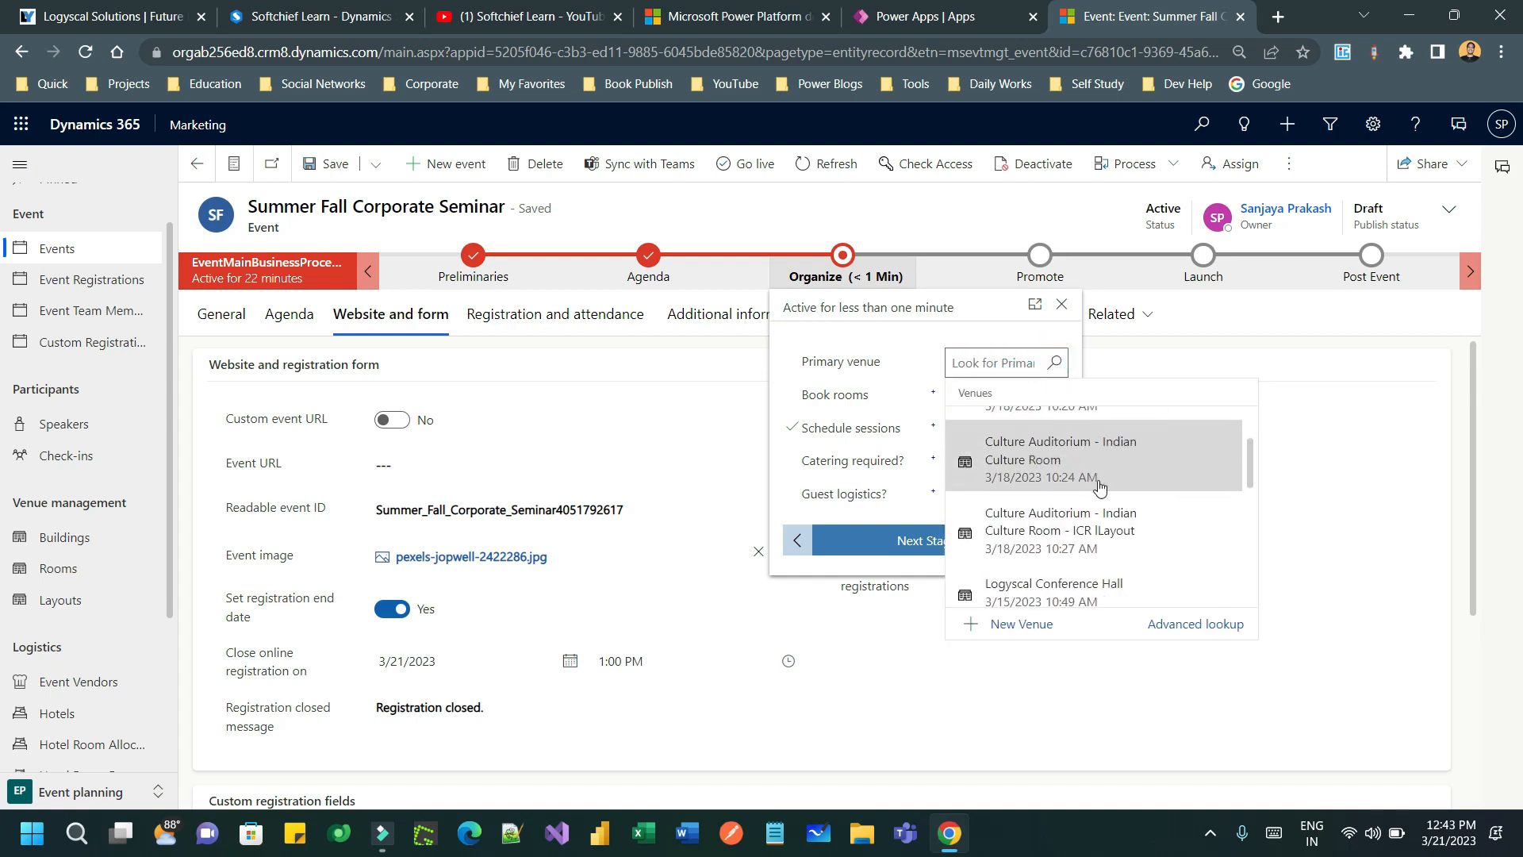
scroll(1099, 486, down, 1)
scroll(1146, 501, up, 1)
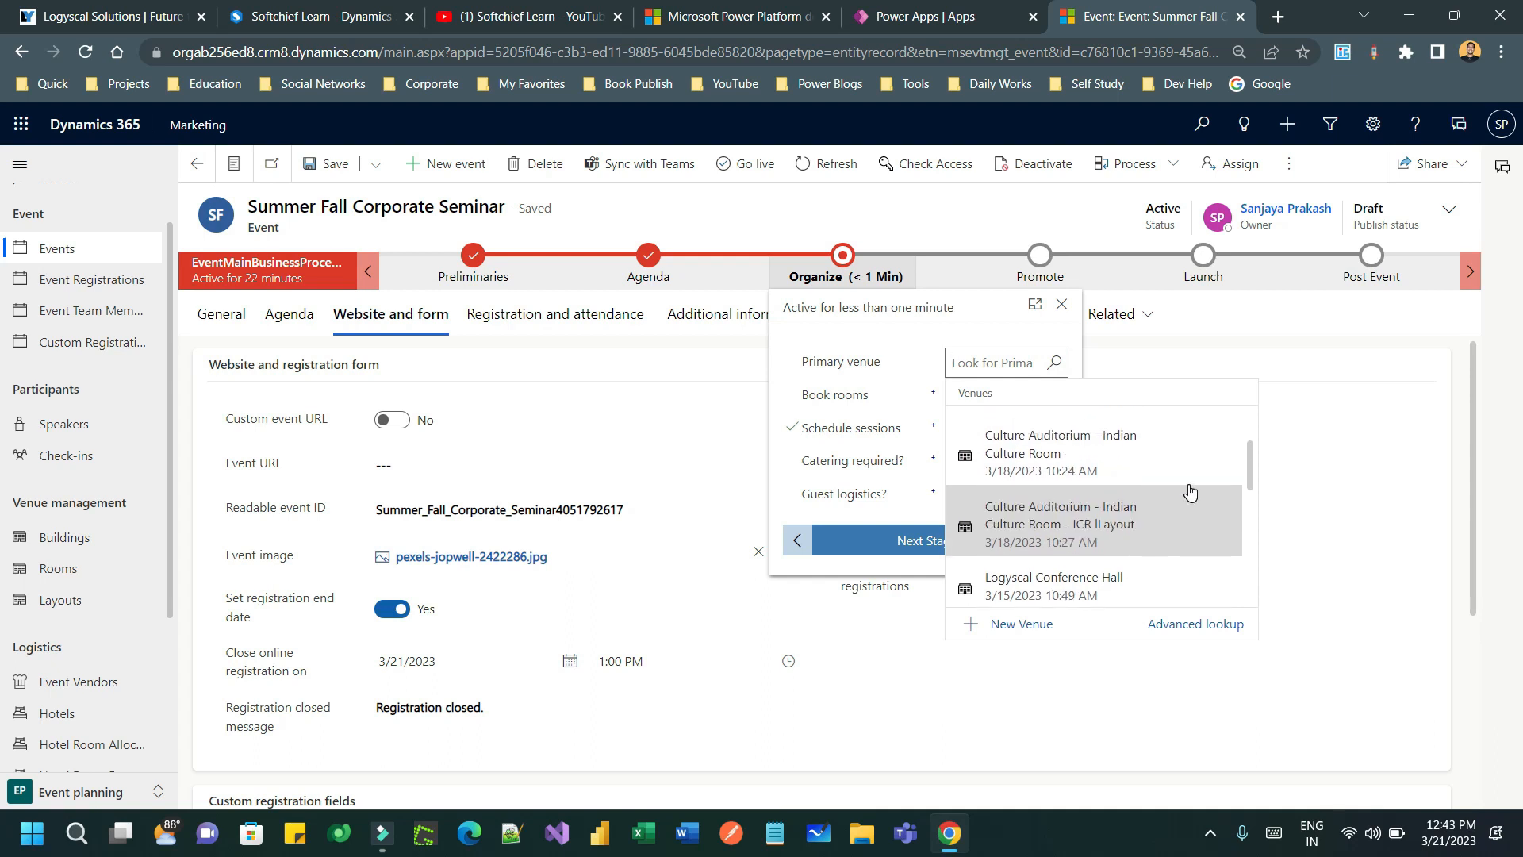
scroll(1190, 492, down, 1)
scroll(1186, 500, down, 1)
click(1097, 488)
- Mark Book rooms and Schedule sessions Completed and set Catering required to No
click(829, 400)
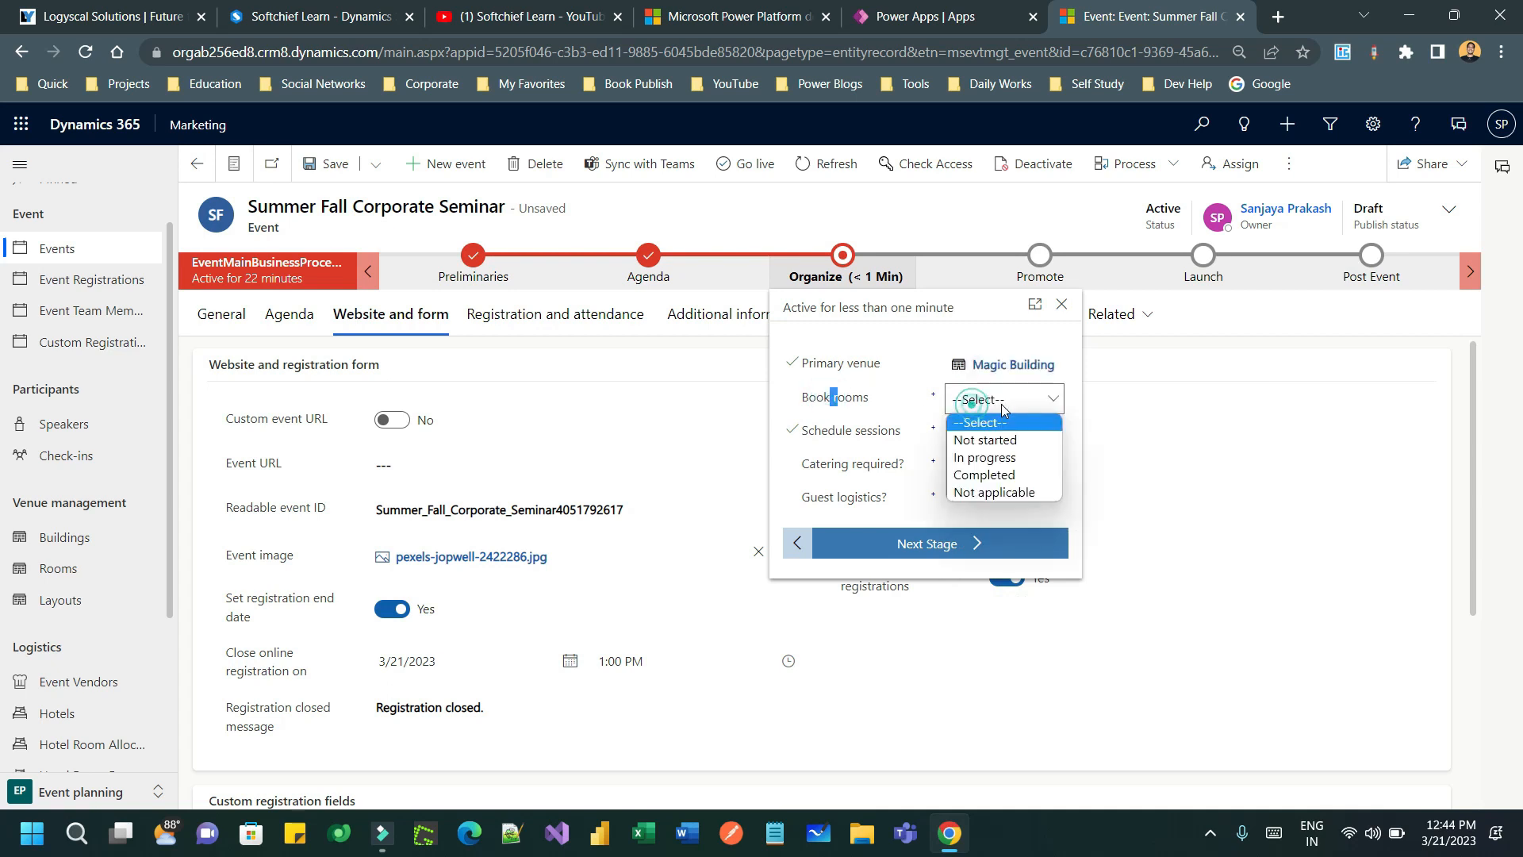
click(1009, 476)
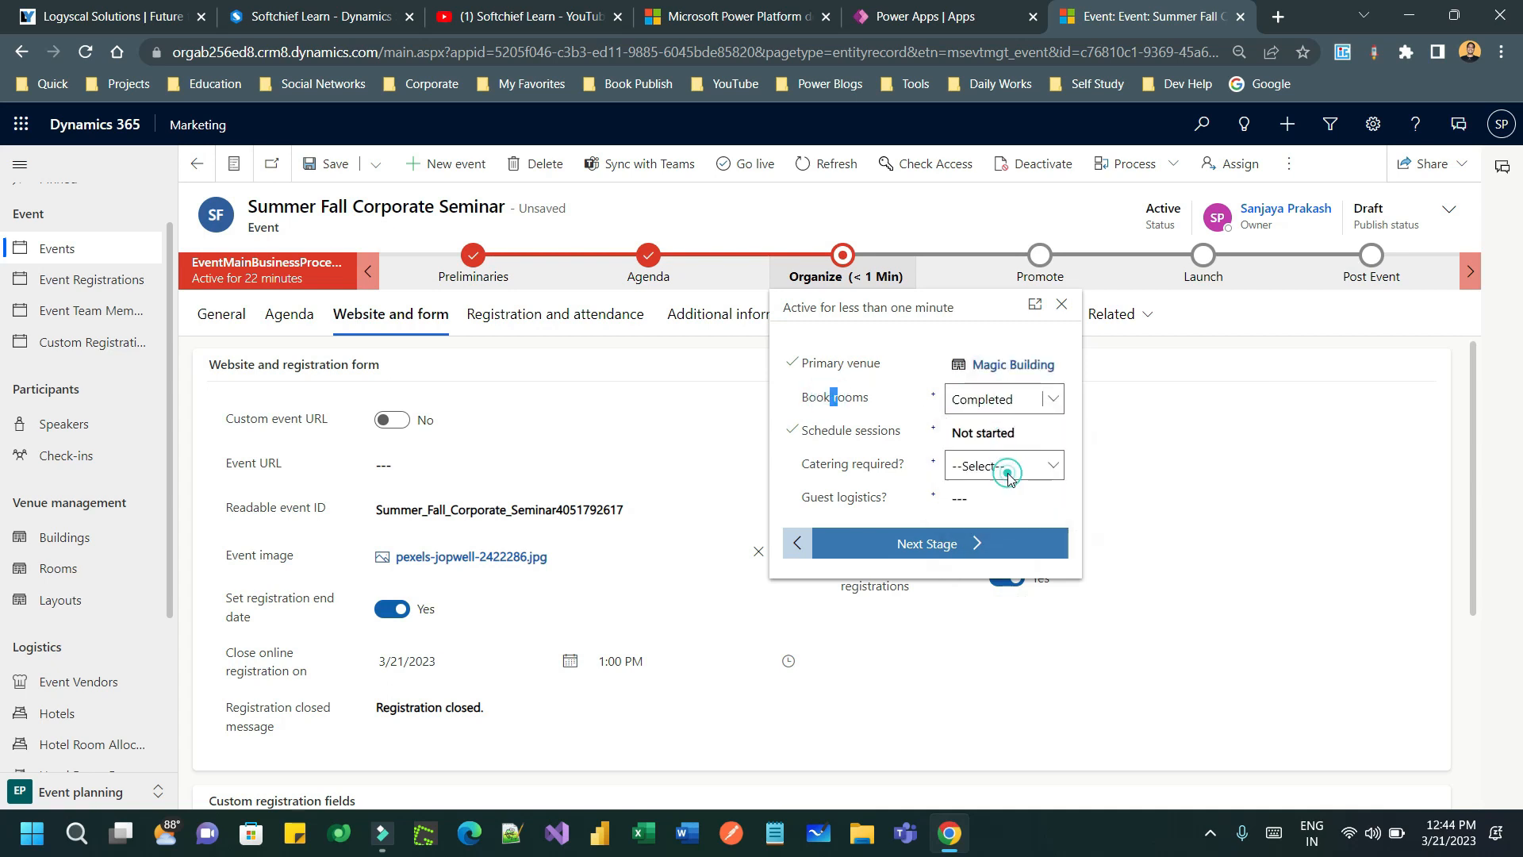
click(999, 438)
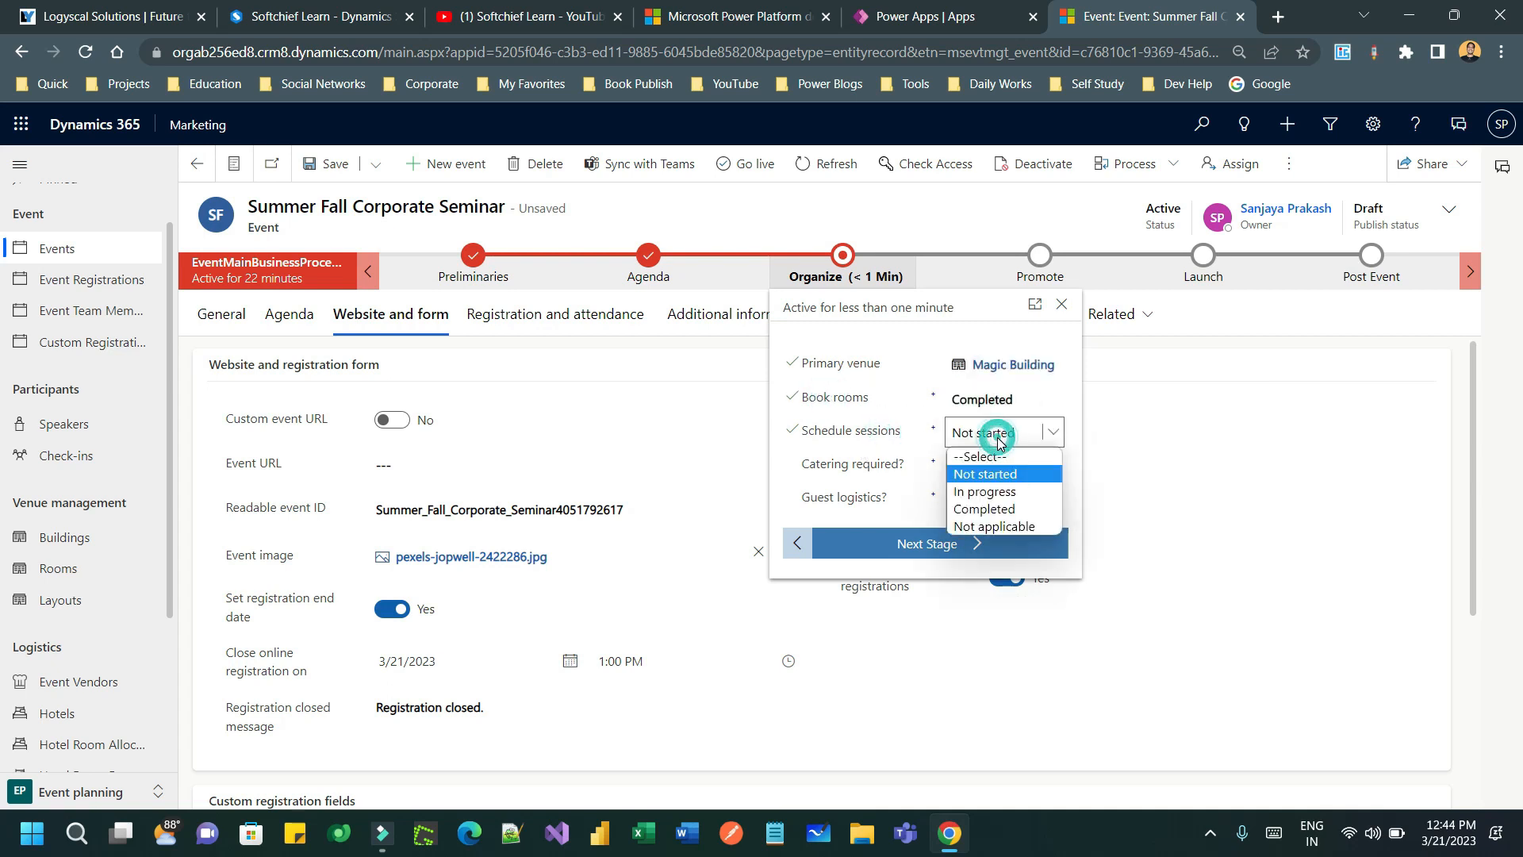
click(1001, 502)
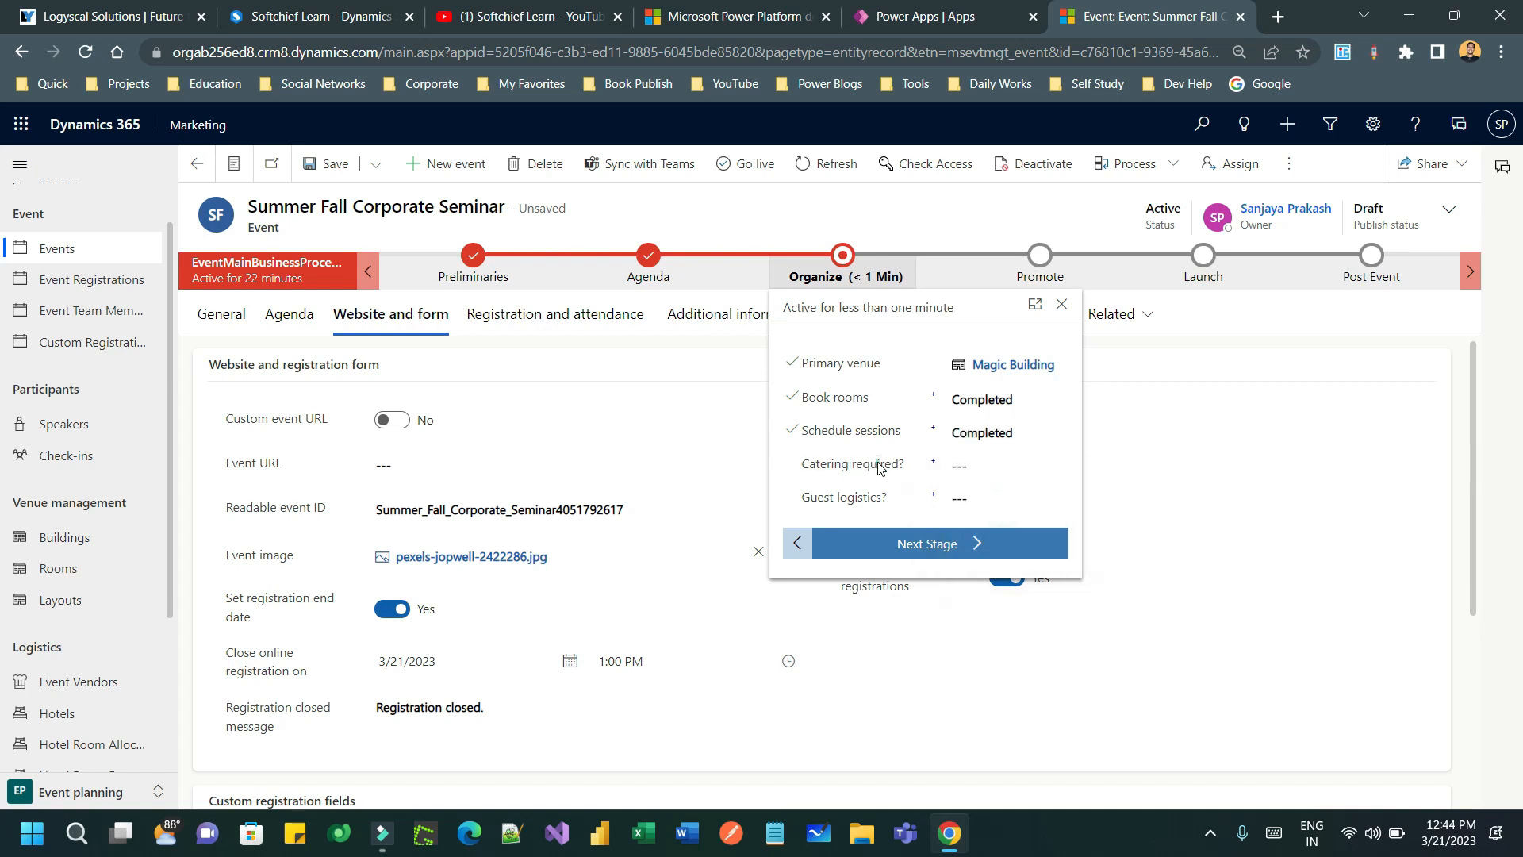
click(1001, 467)
click(998, 508)
- Set Guest logistics to No and advance the event to the Promote stage
click(832, 496)
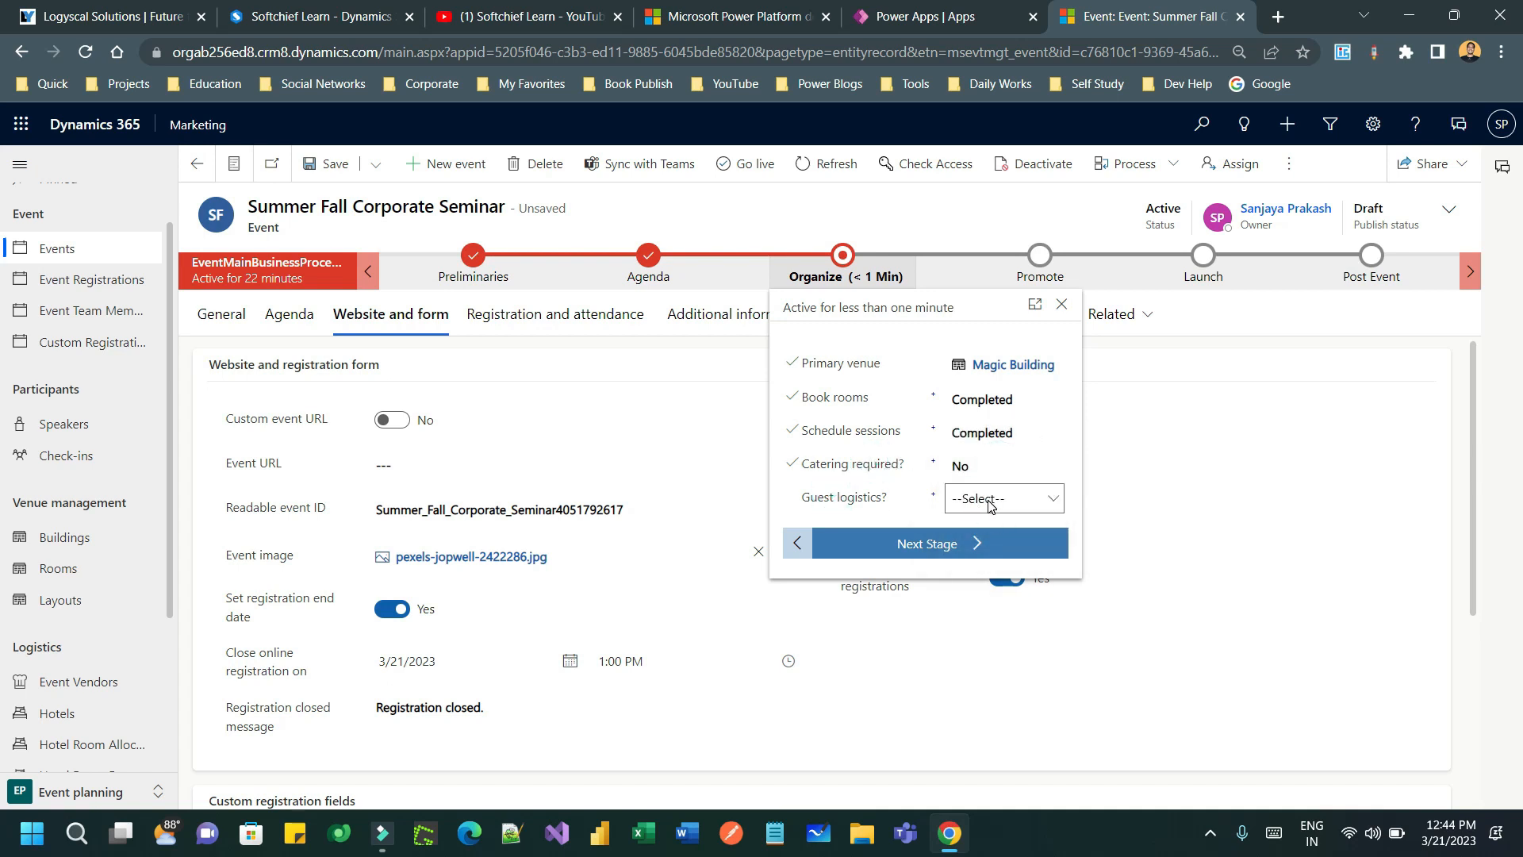
click(1001, 498)
click(983, 553)
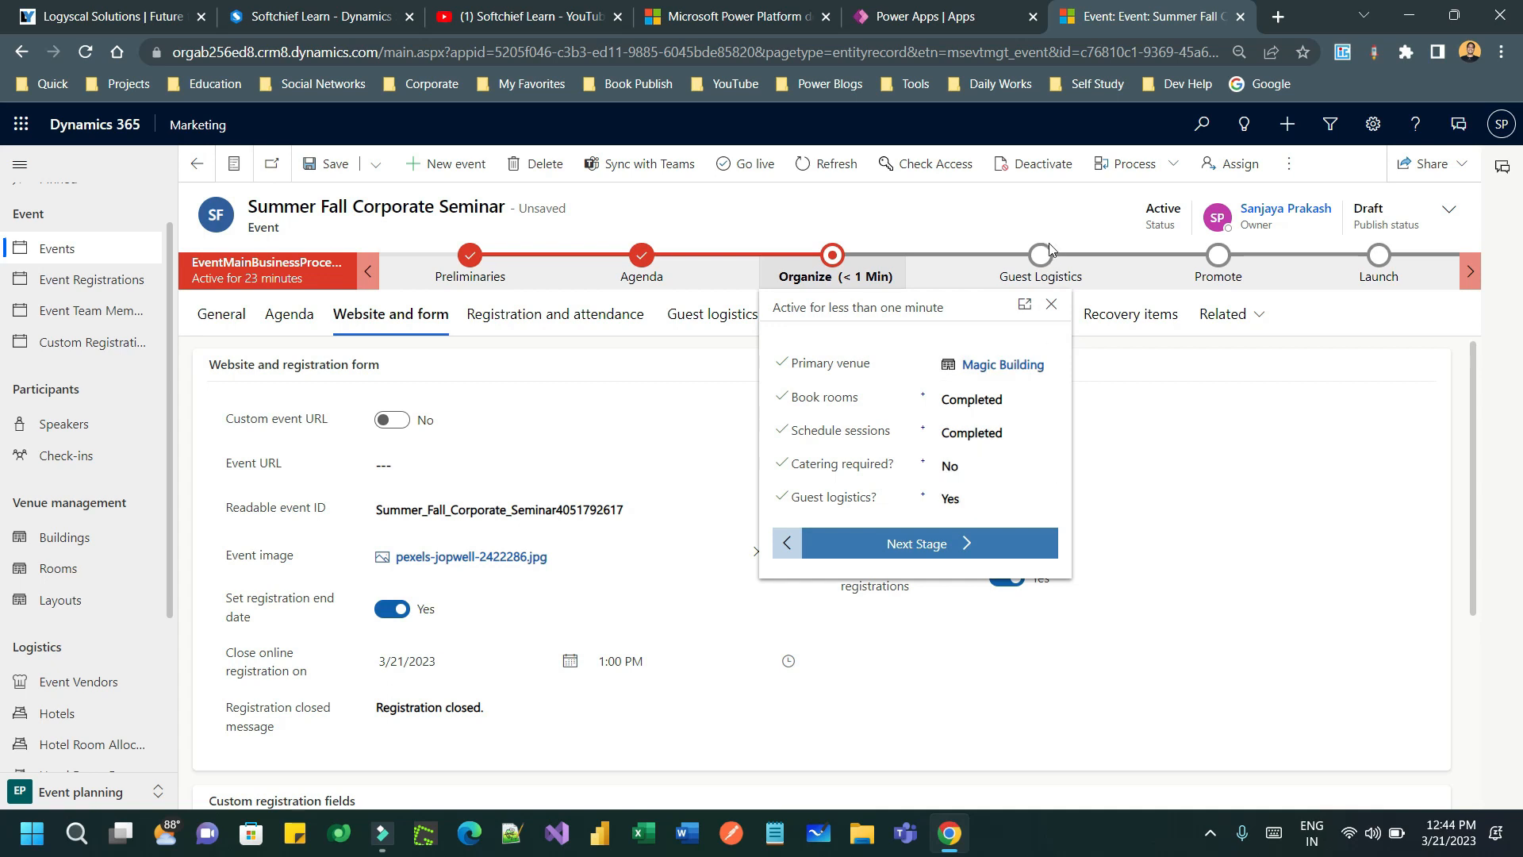
click(962, 498)
click(968, 548)
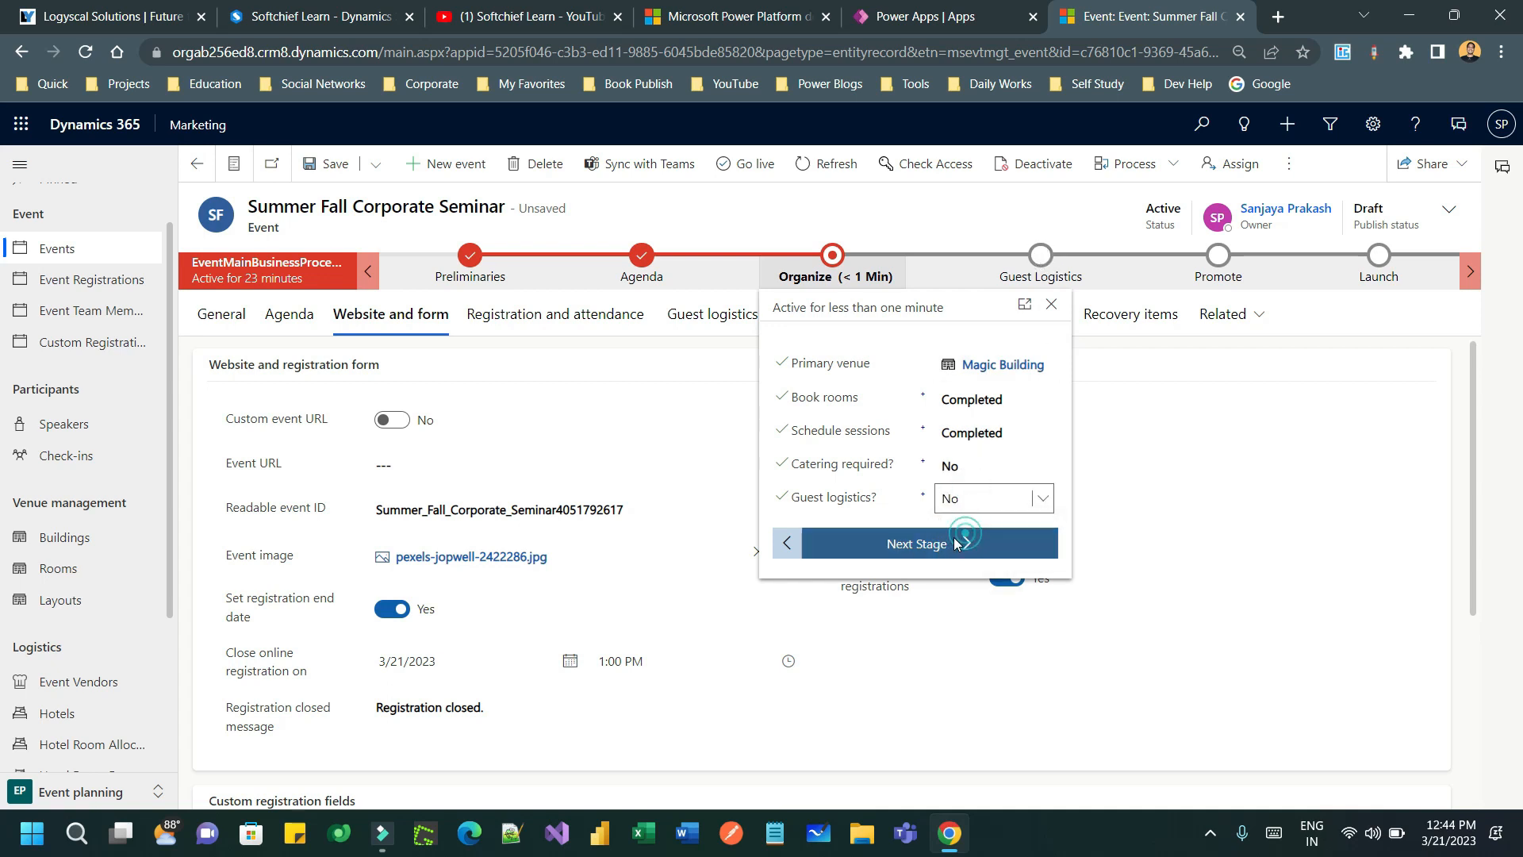
click(938, 548)
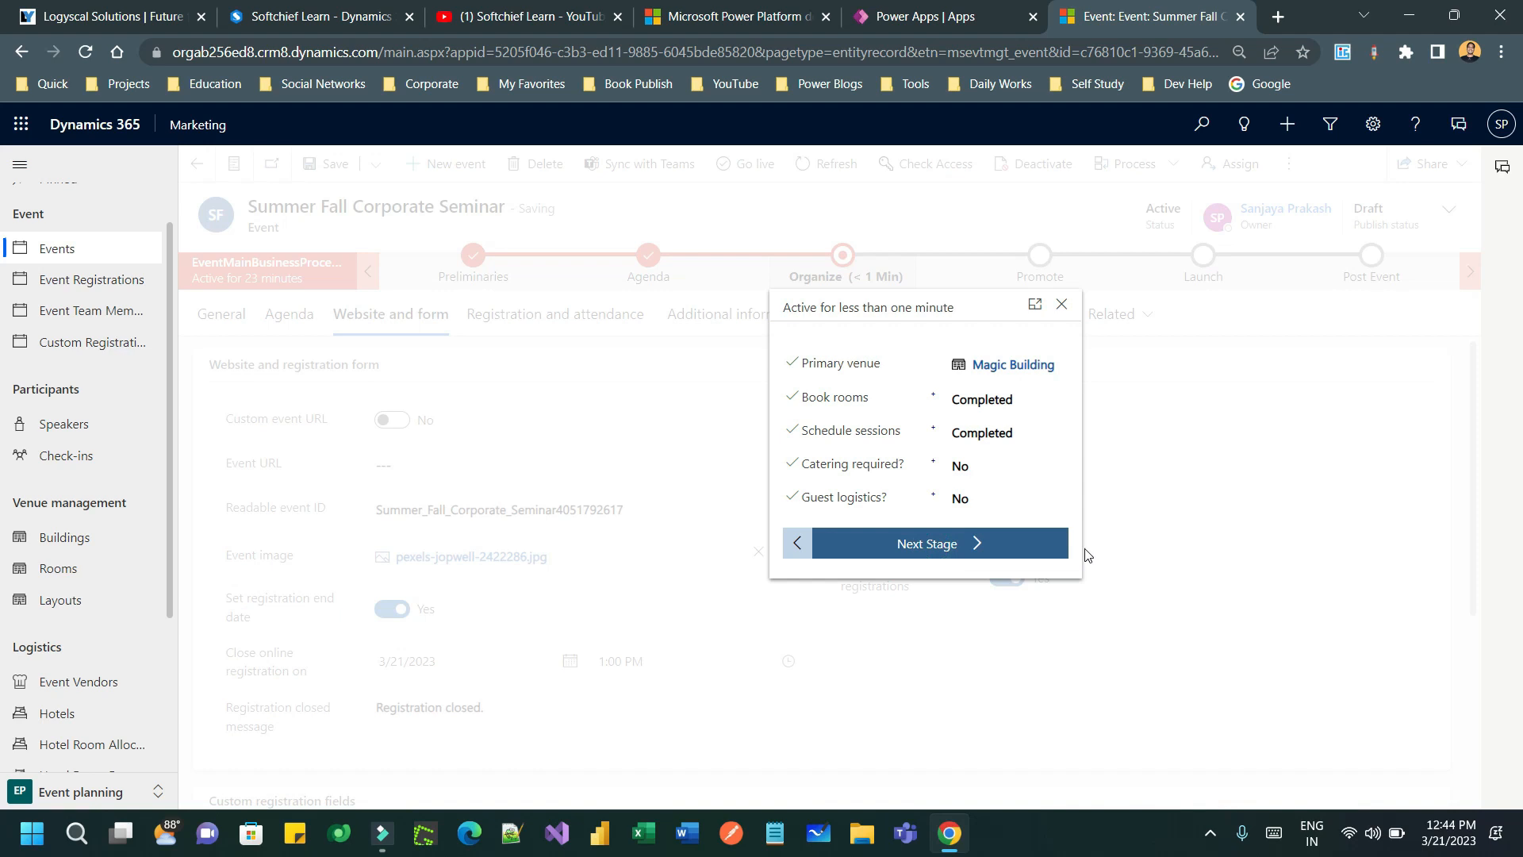
click(1162, 371)
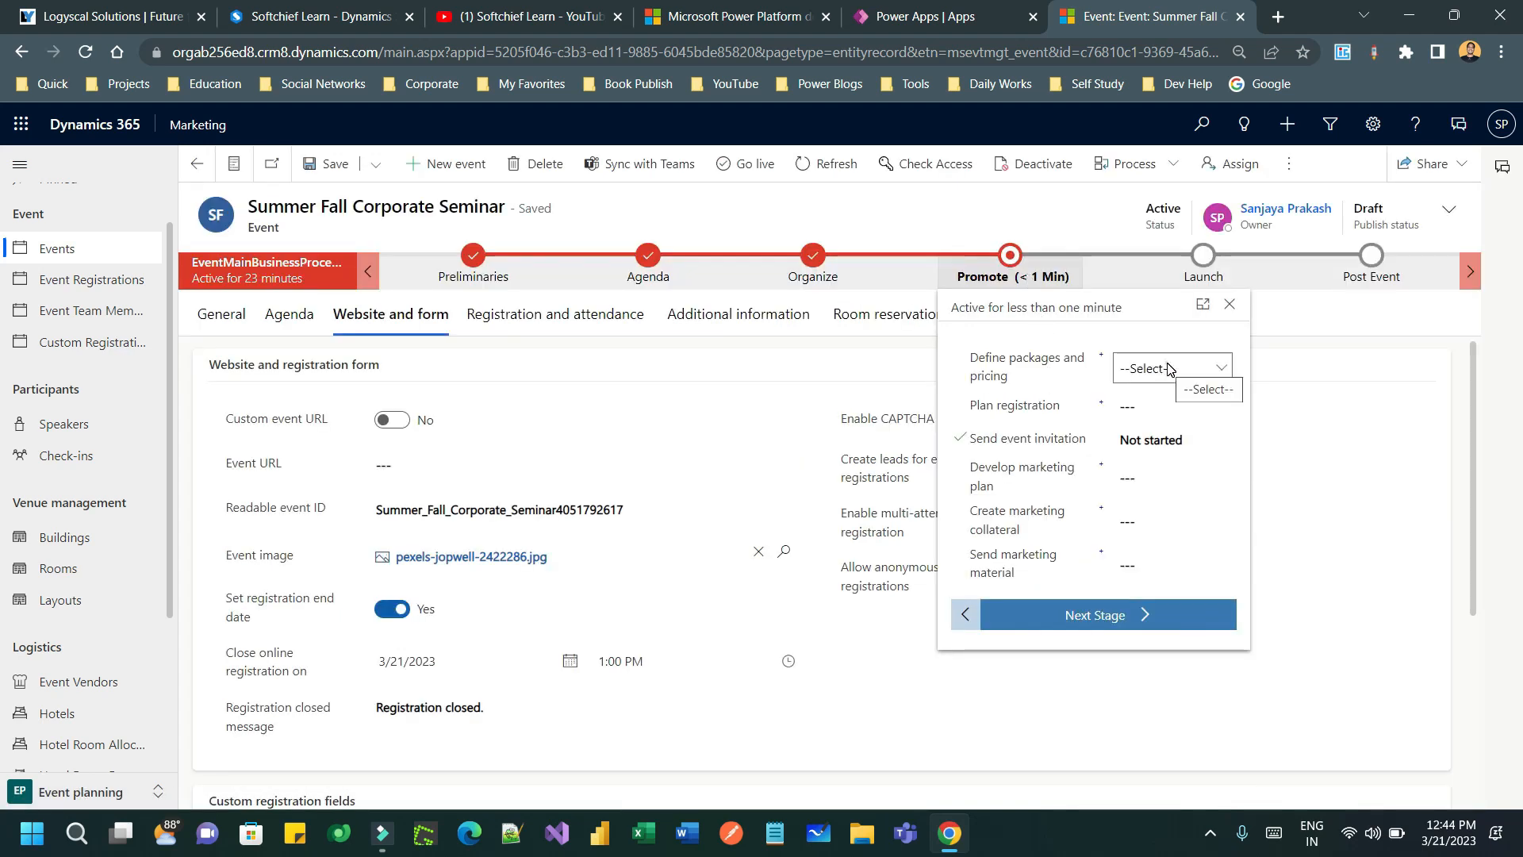
- Mark Define packages and pricing, Plan registration and Send event invitation as Completed
click(1168, 368)
click(1155, 446)
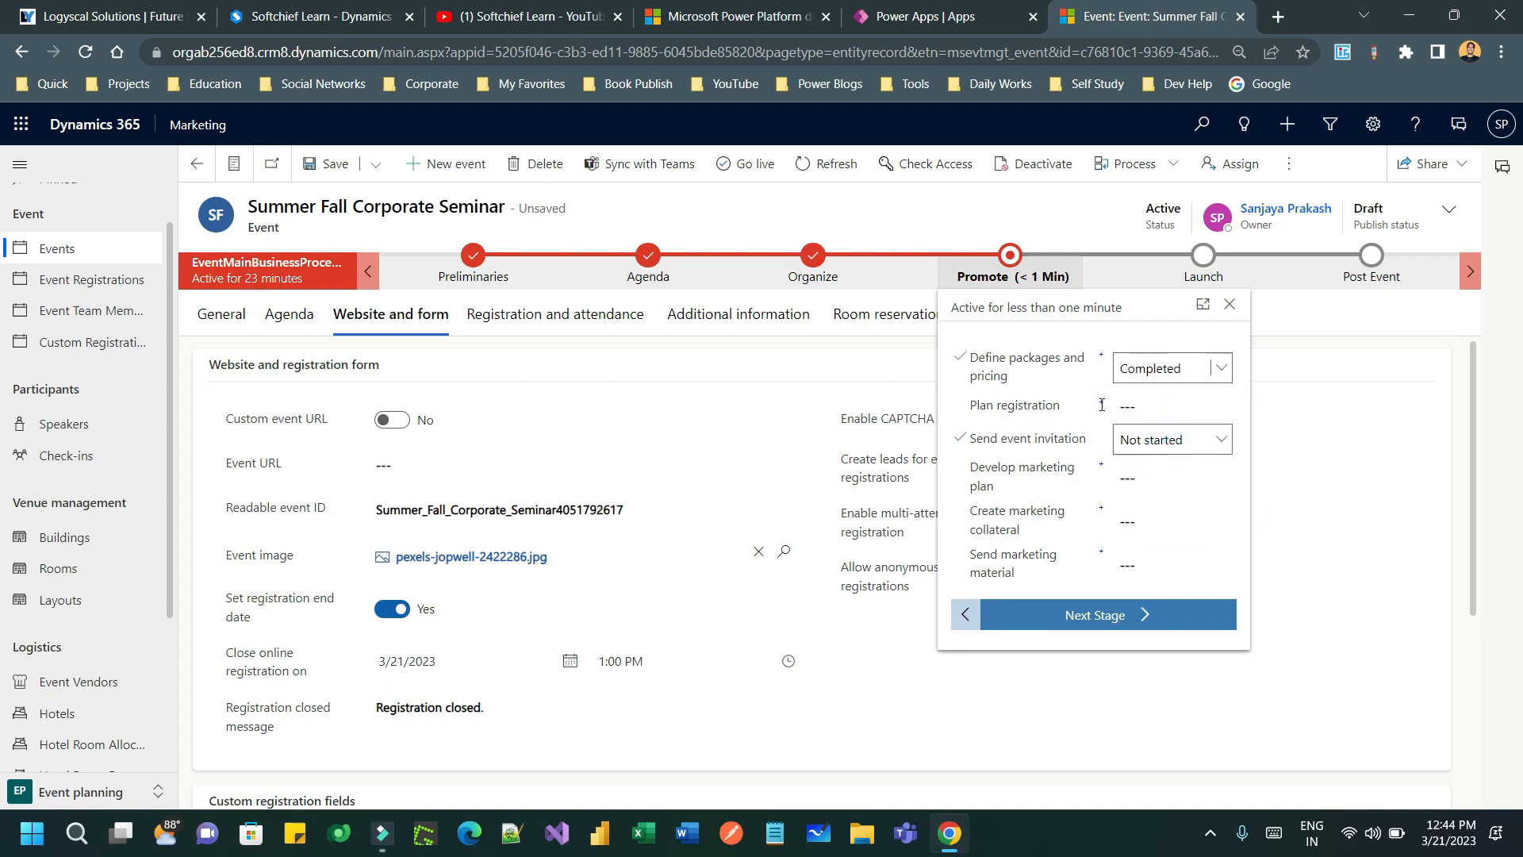
click(1142, 406)
click(1150, 465)
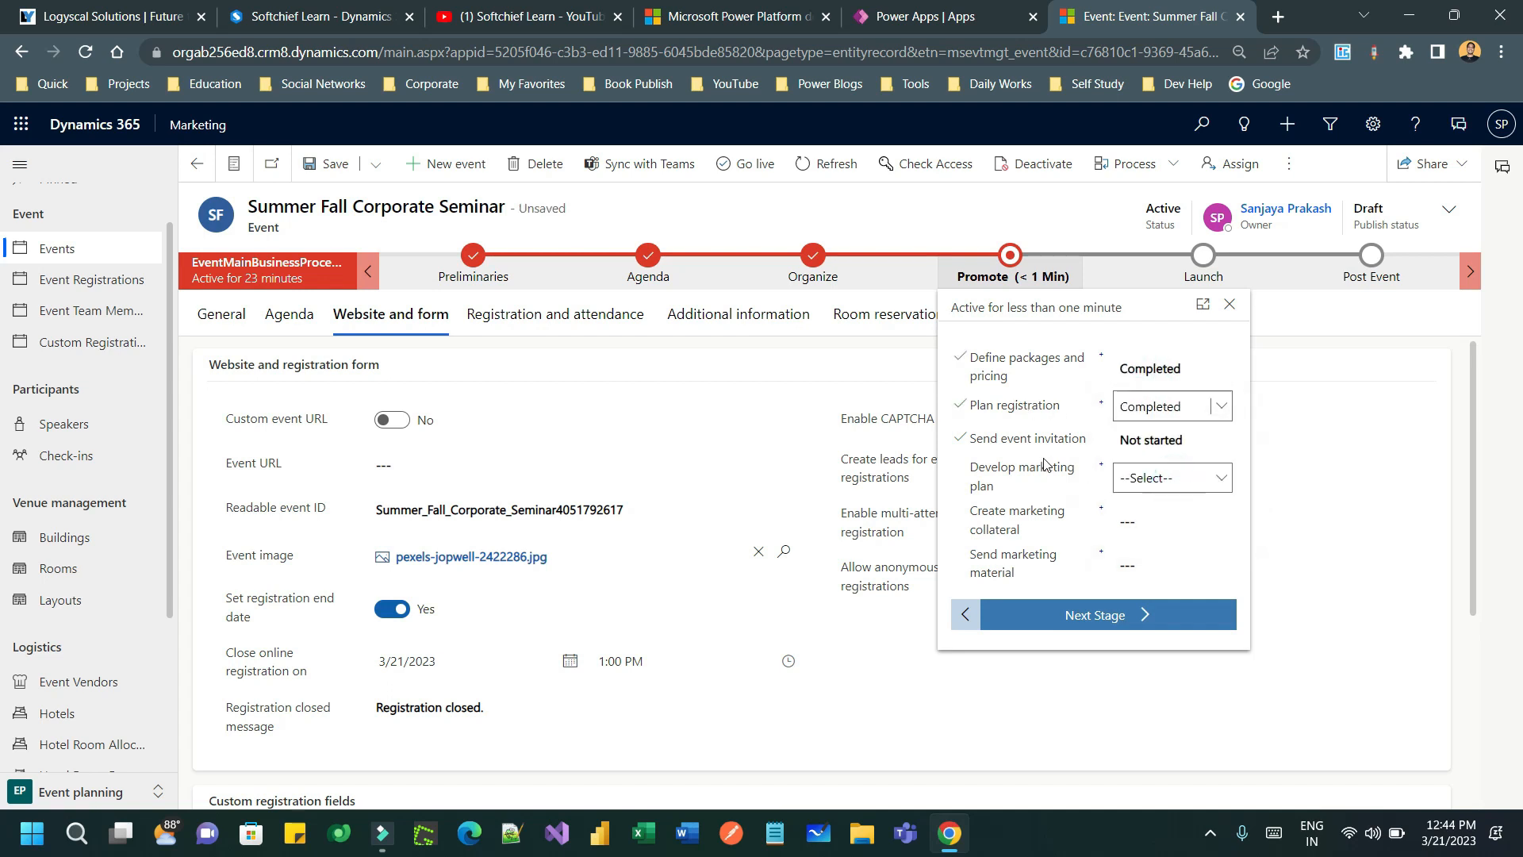
click(1168, 443)
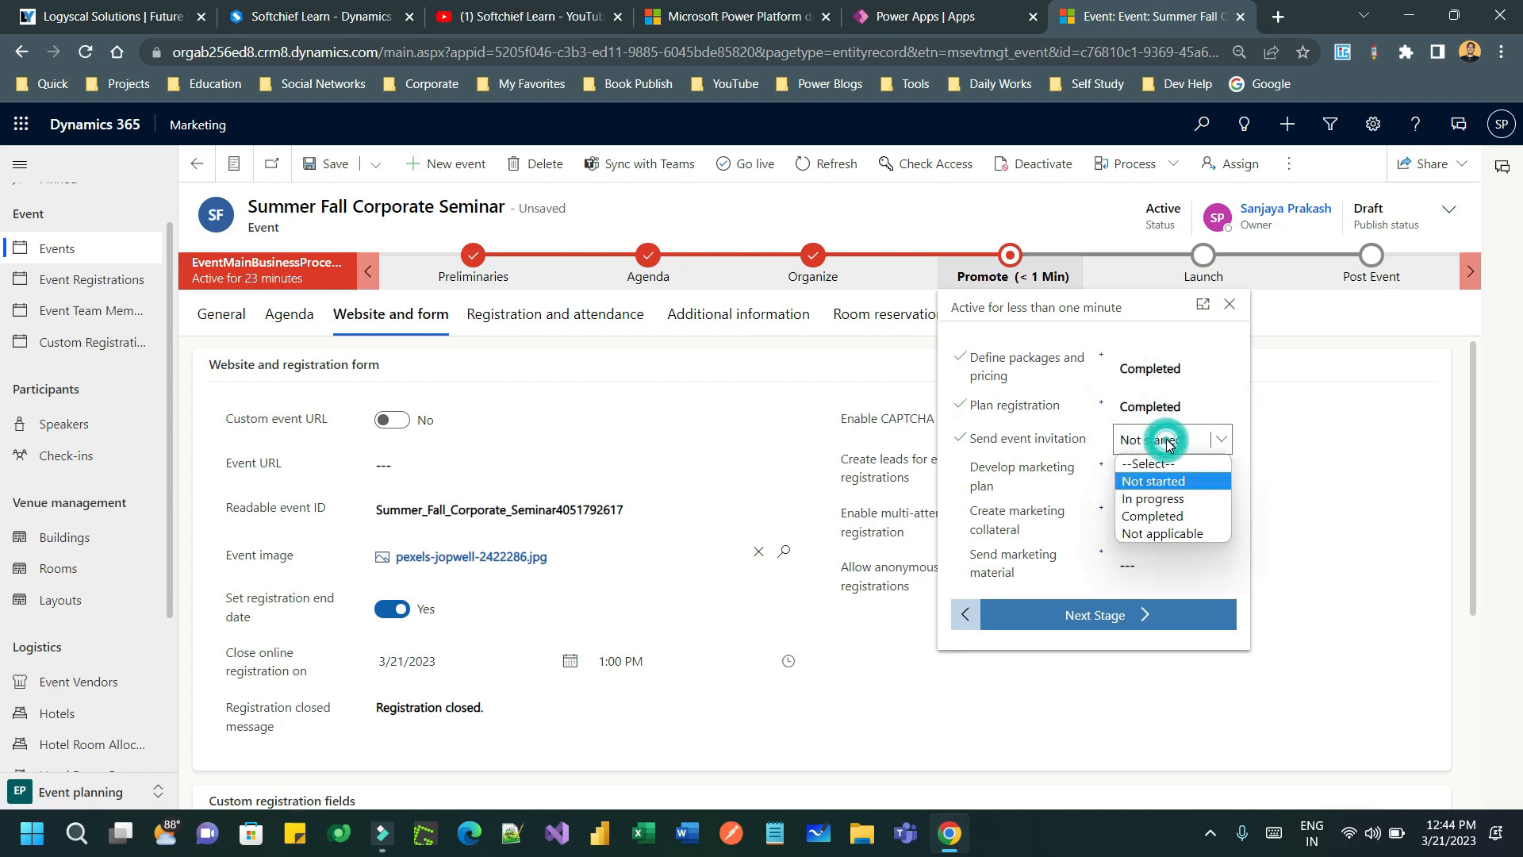
click(1171, 517)
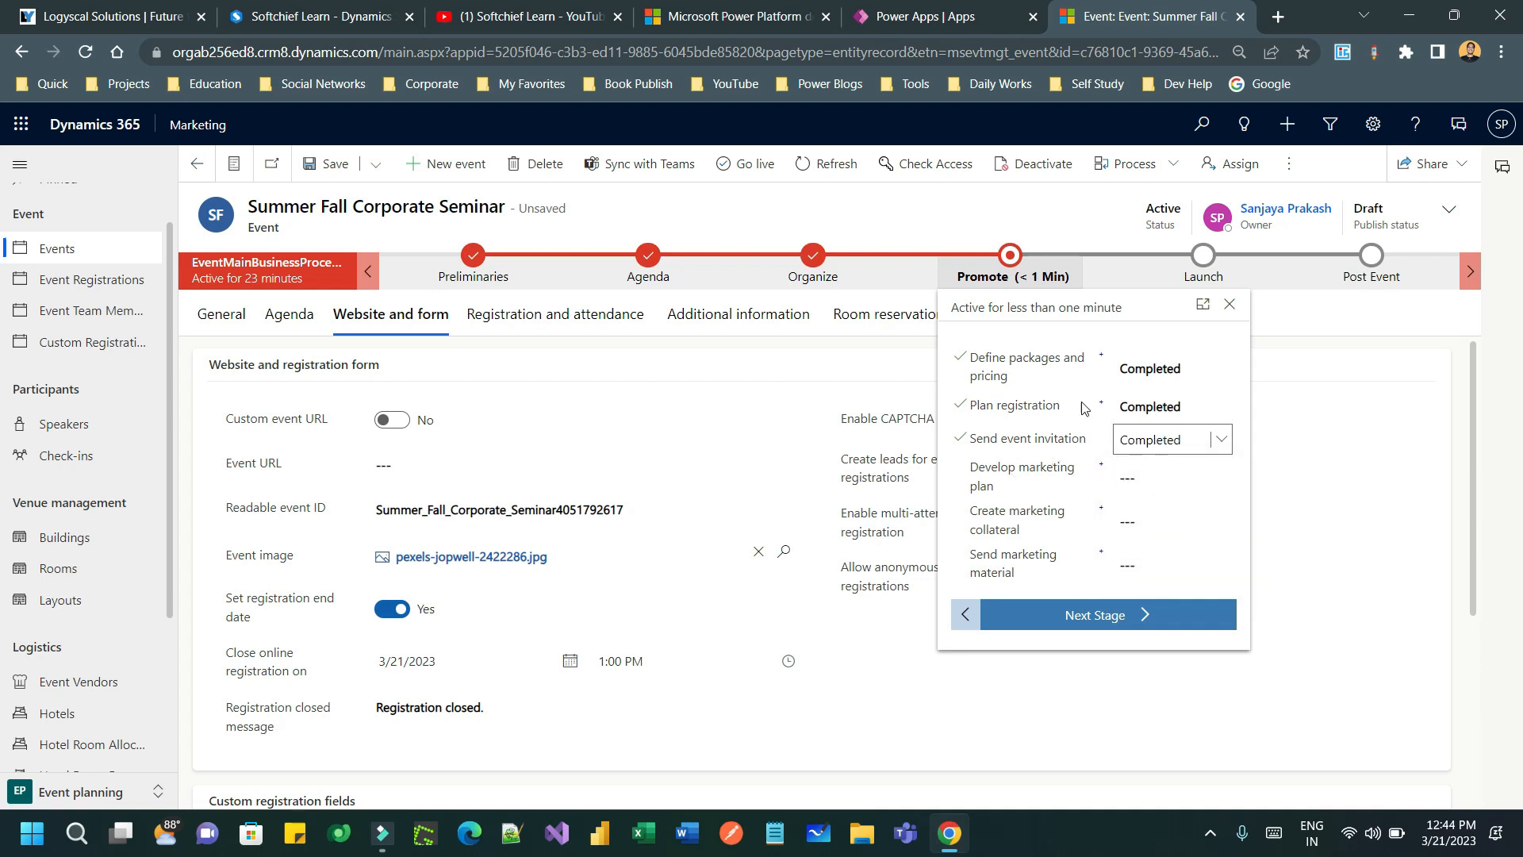
- Complete Develop marketing plan, Create marketing collateral, Send marketing material, then advance to Launch
click(1149, 479)
click(1153, 553)
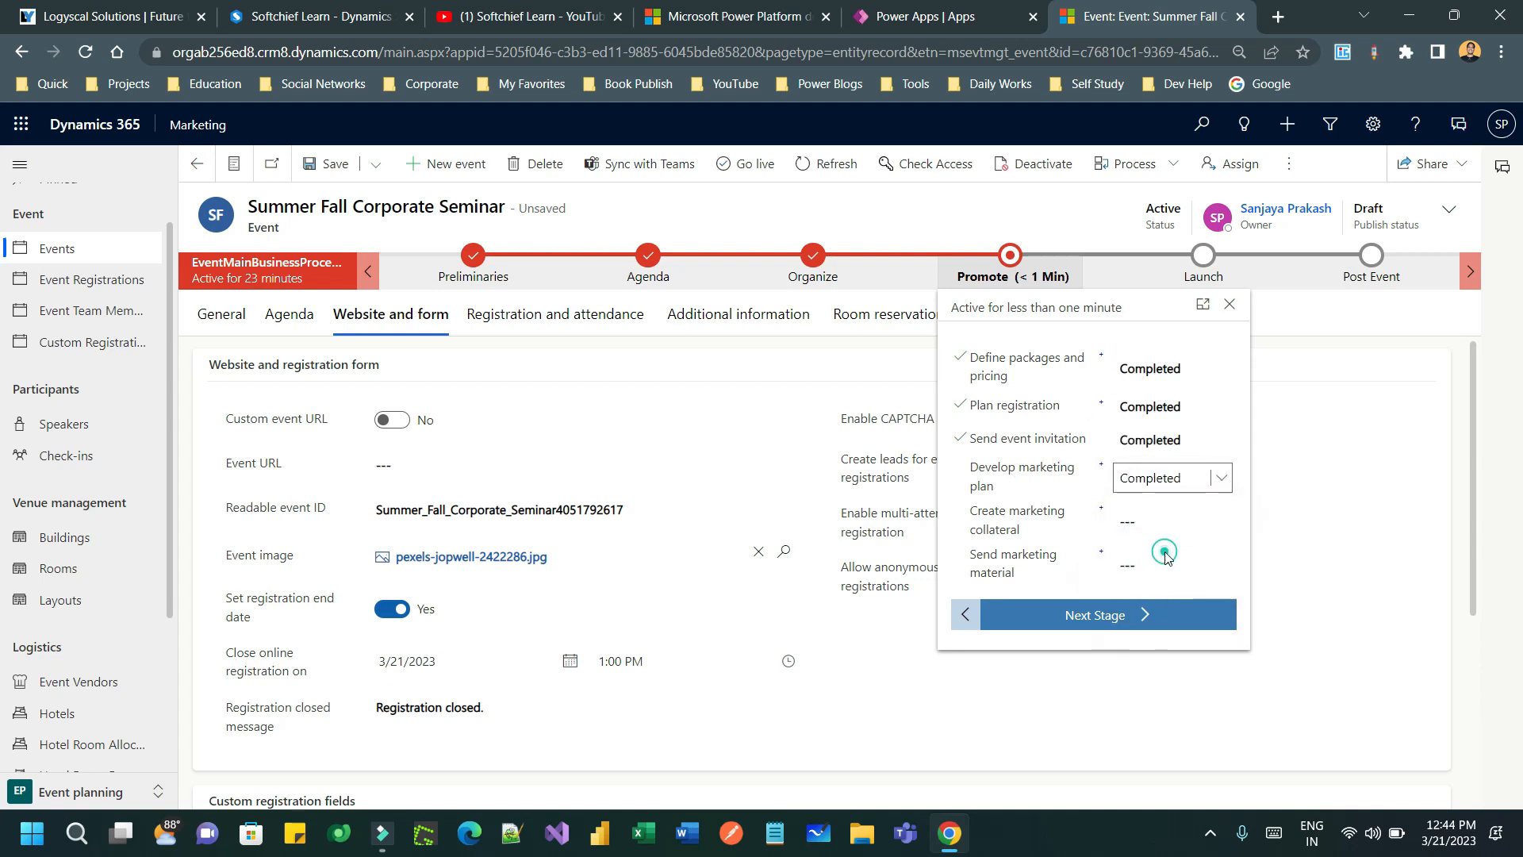
click(1157, 517)
click(1162, 597)
click(1162, 564)
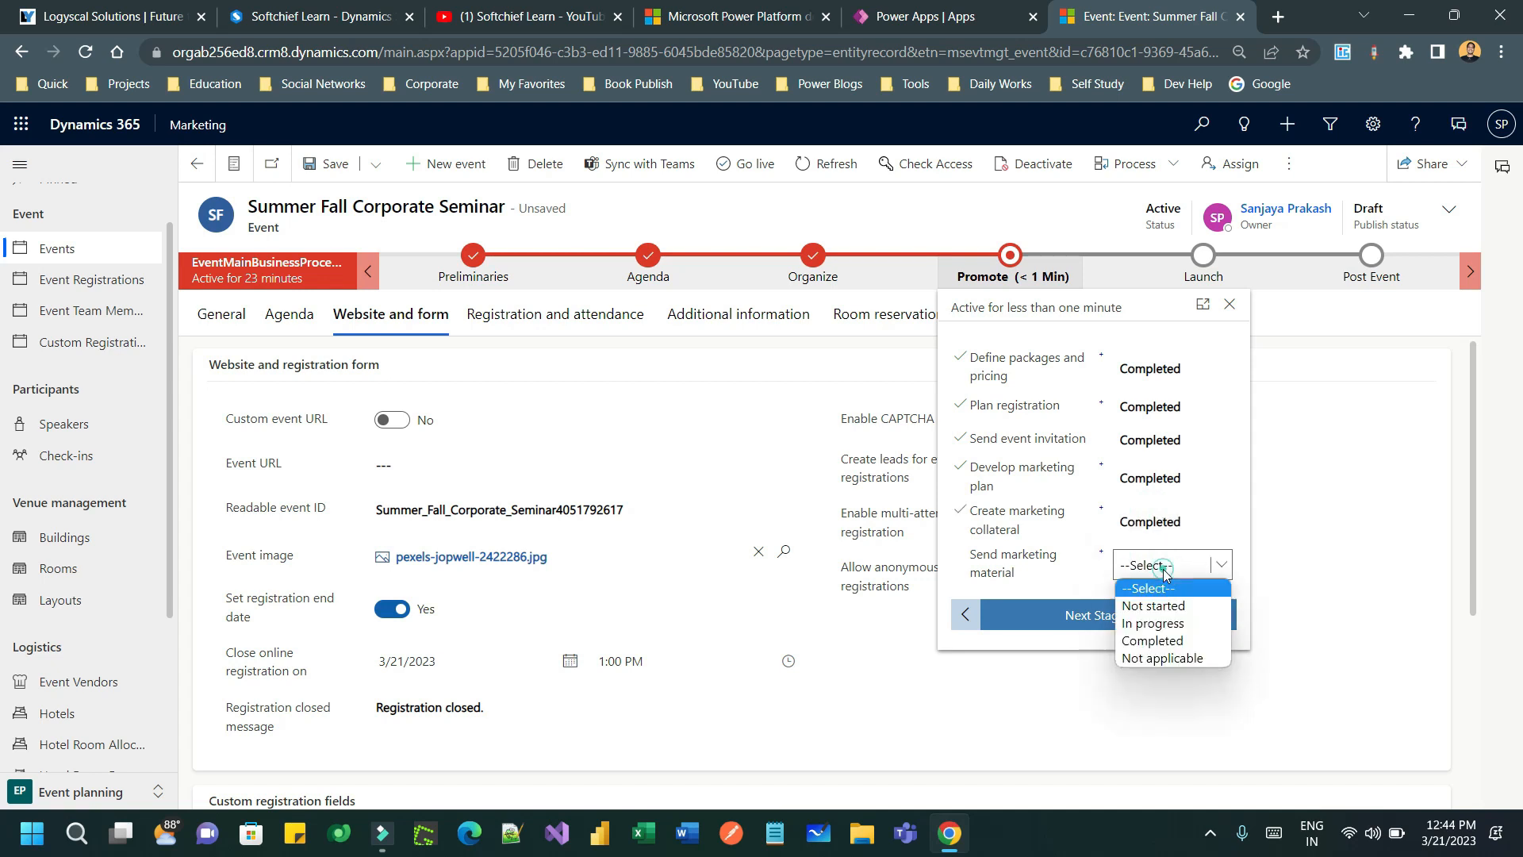
click(1163, 642)
click(1116, 615)
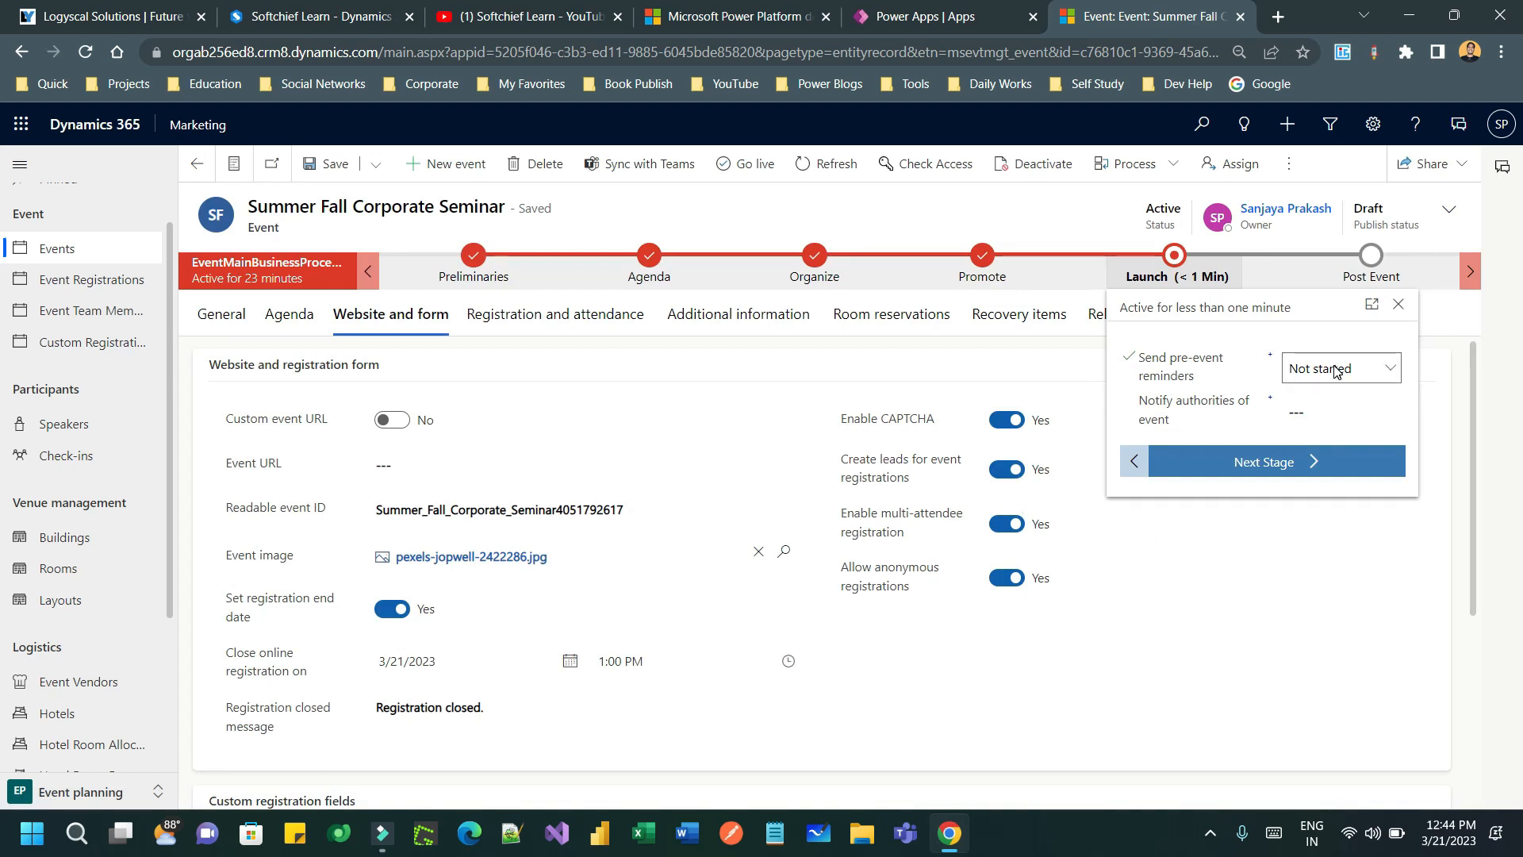
- Mark Send pre-event reminders and Notify authorities of event Completed, then advance to Post Event
click(1338, 372)
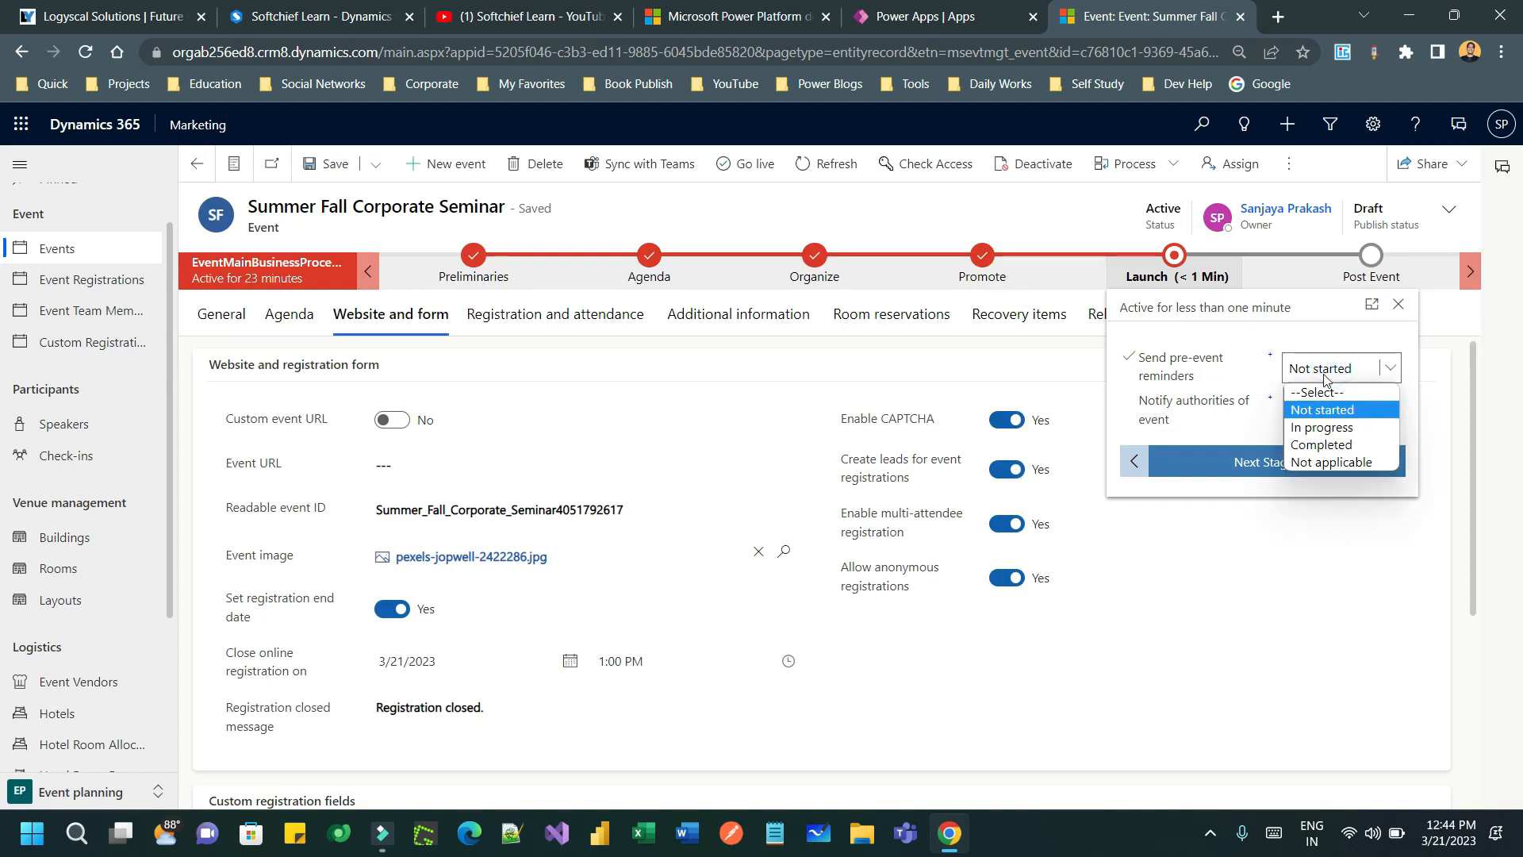
click(1332, 445)
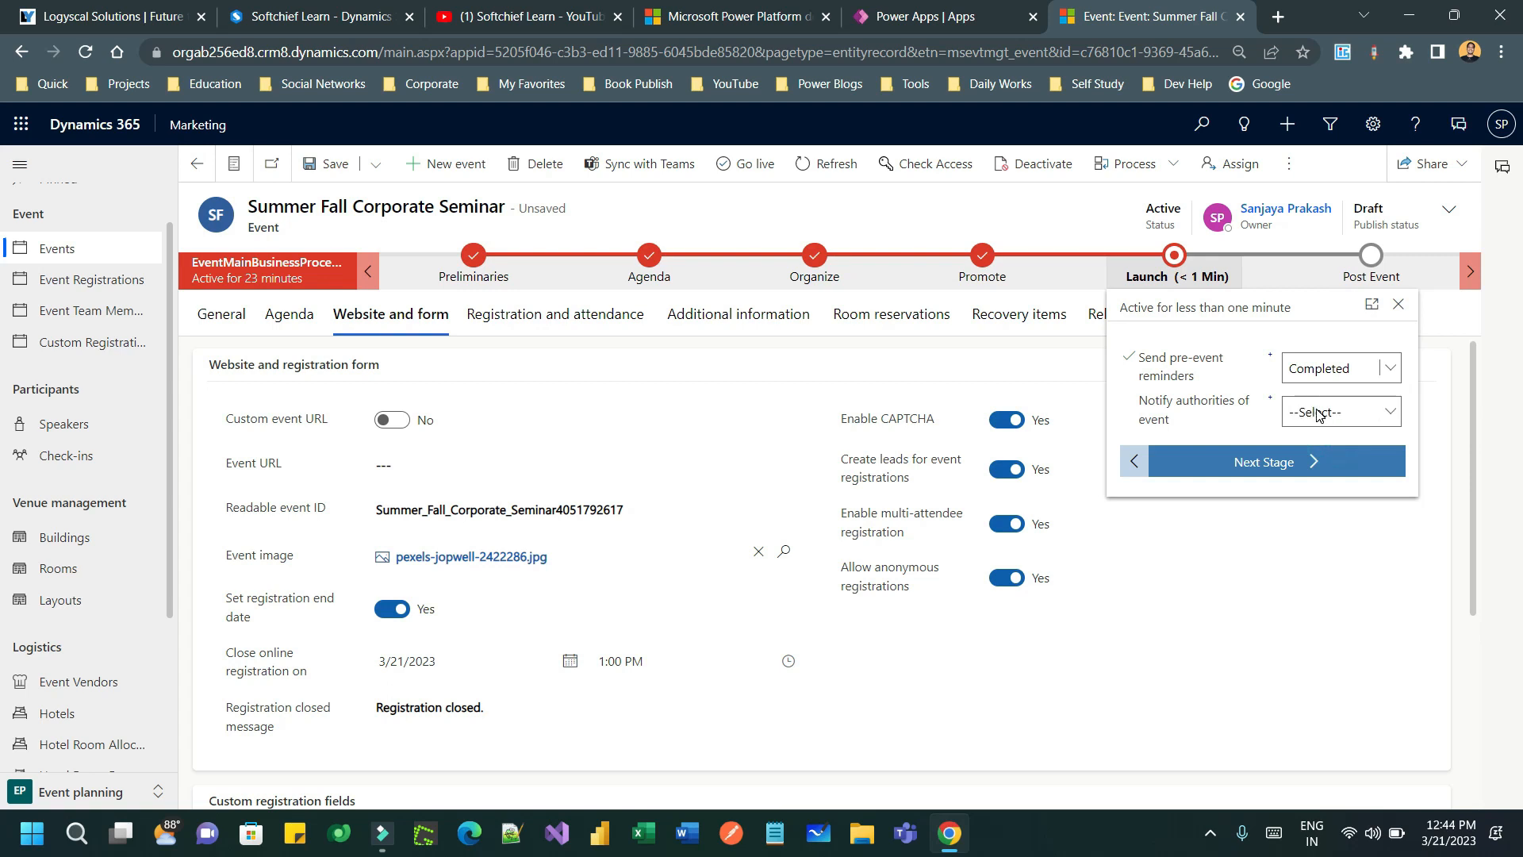
click(1318, 415)
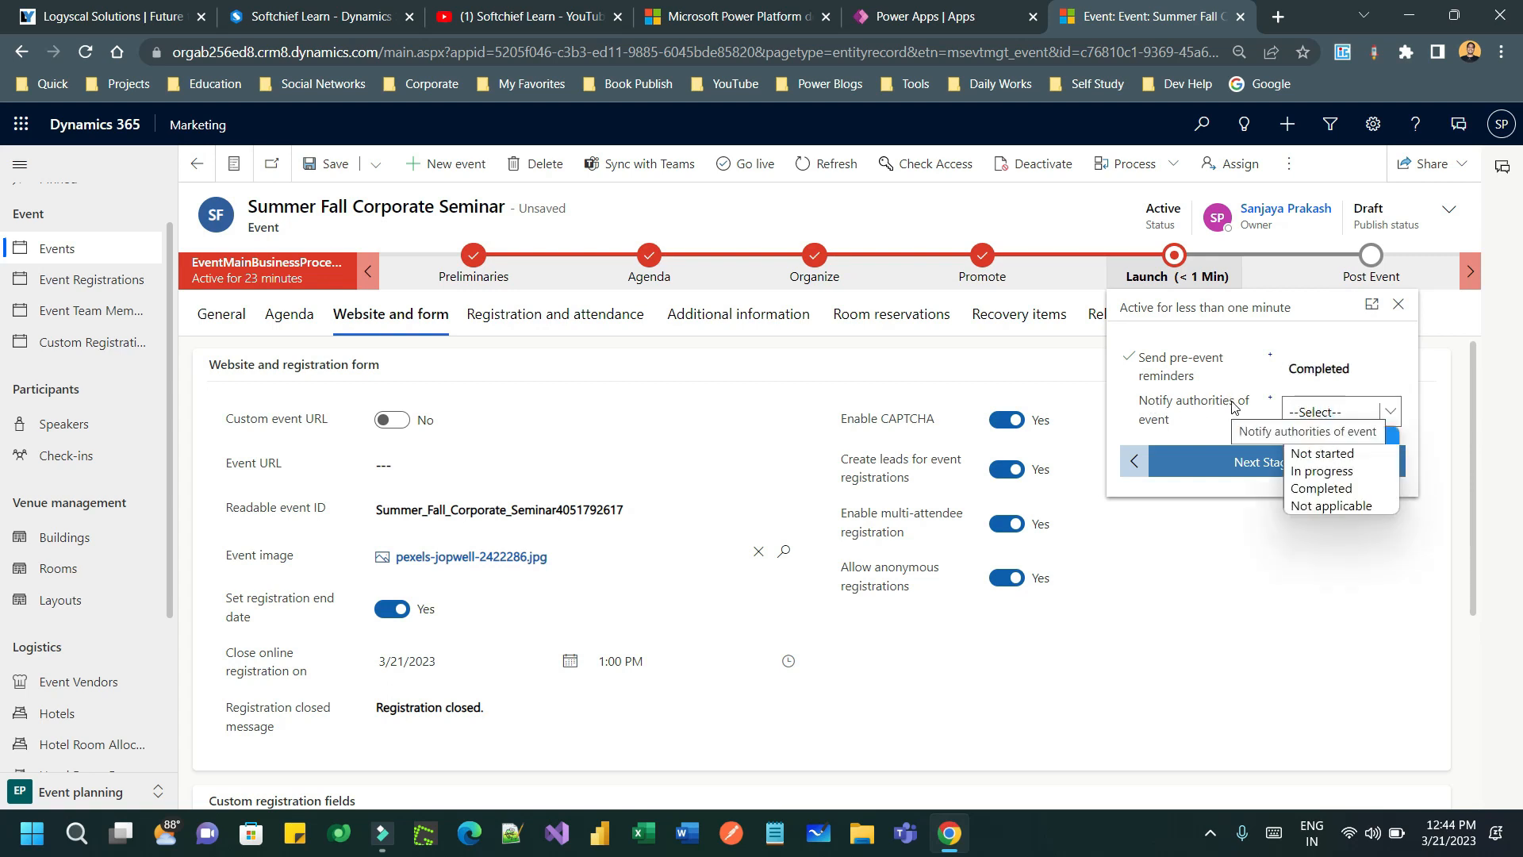
click(1350, 489)
click(1260, 462)
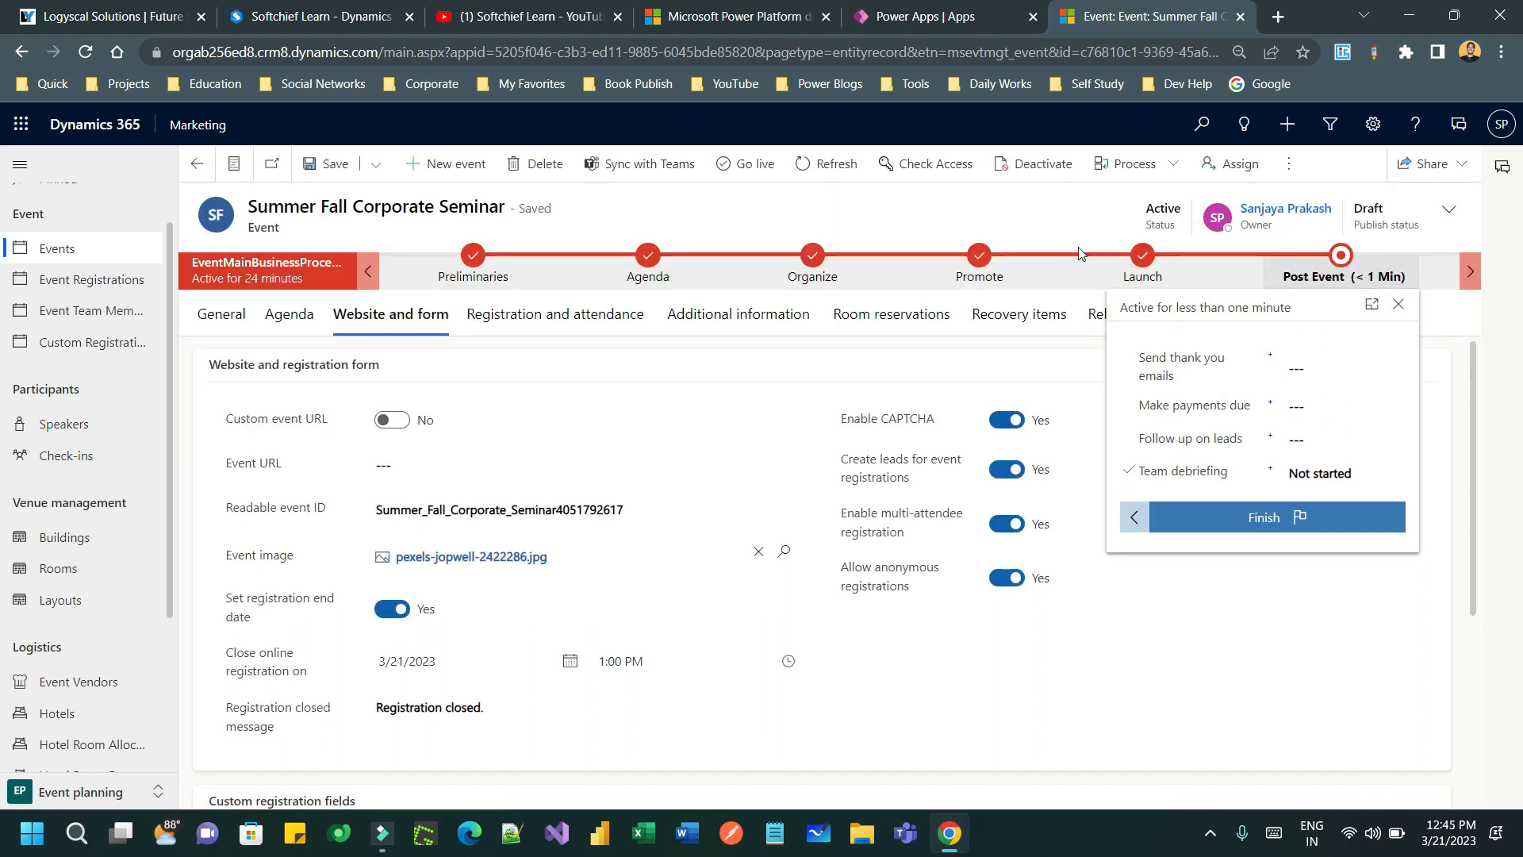
click(896, 216)
- Take the seminar live, then list active events sorted newest-created first
click(745, 163)
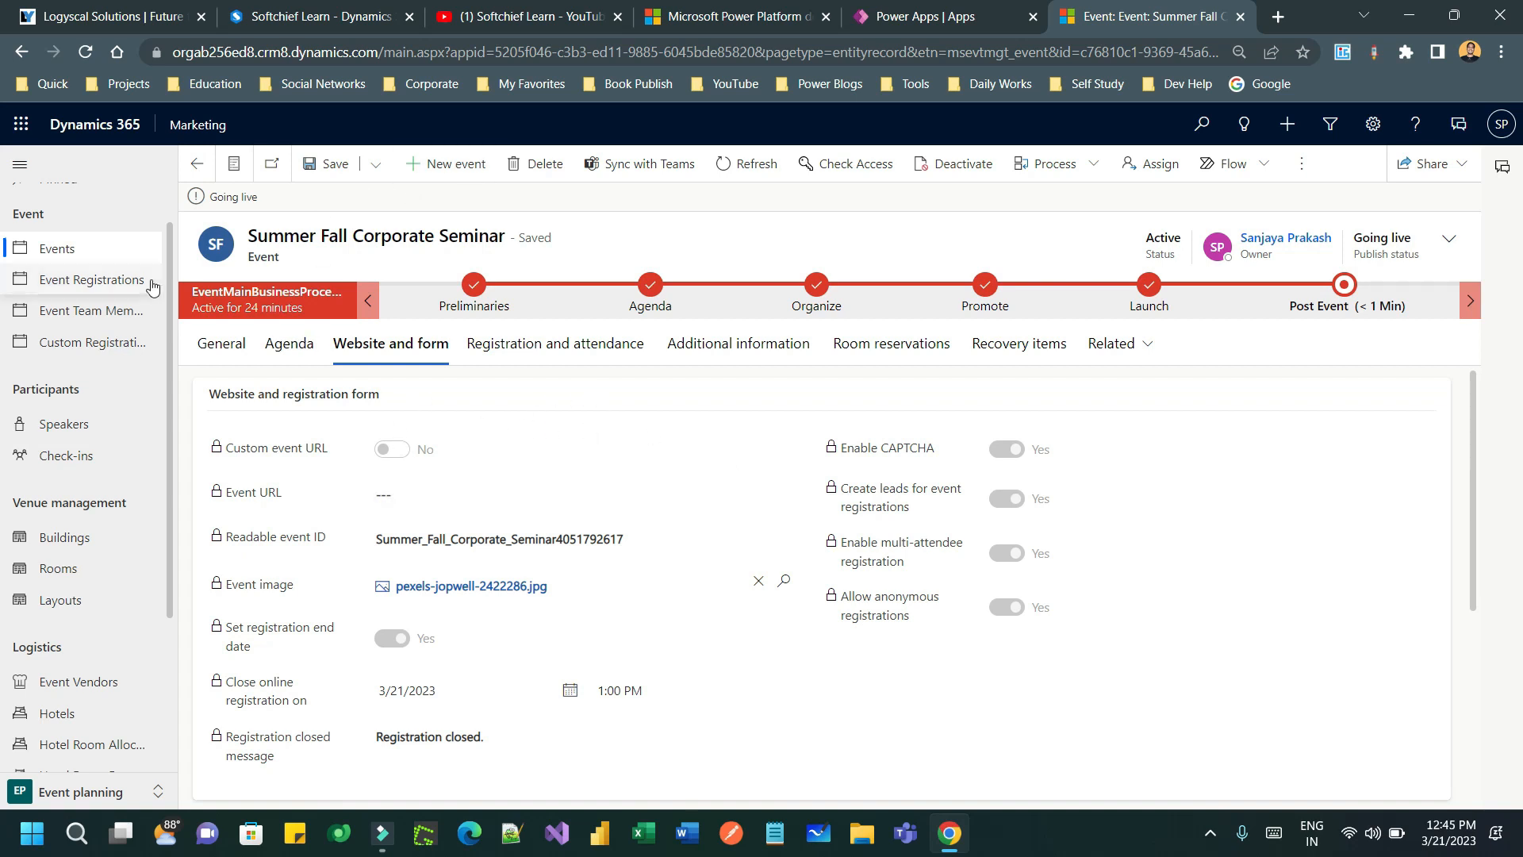
drag(210, 196, 275, 201)
click(106, 255)
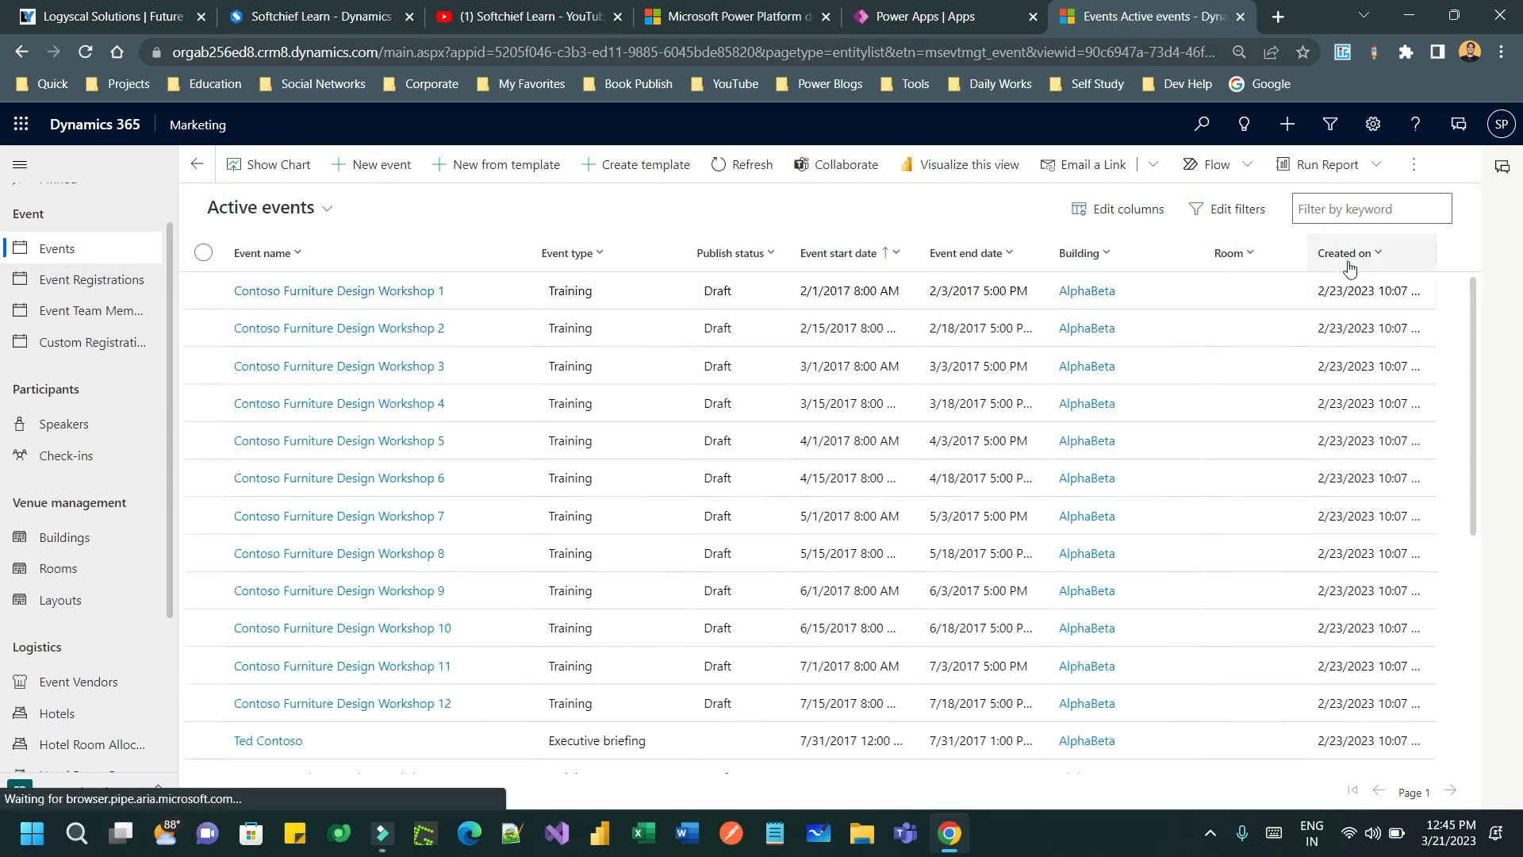
click(1372, 254)
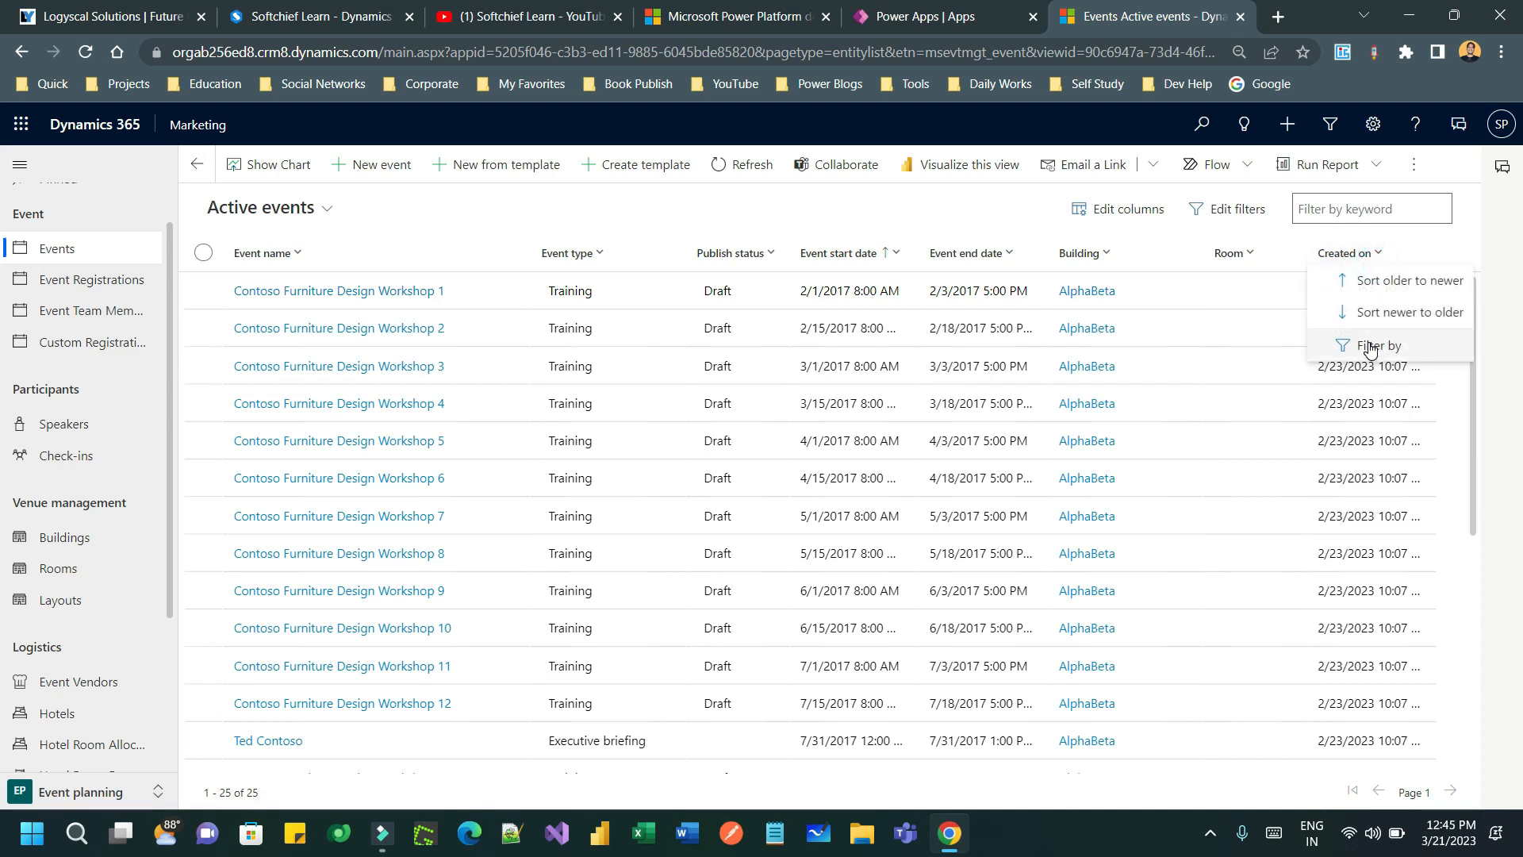
click(1341, 307)
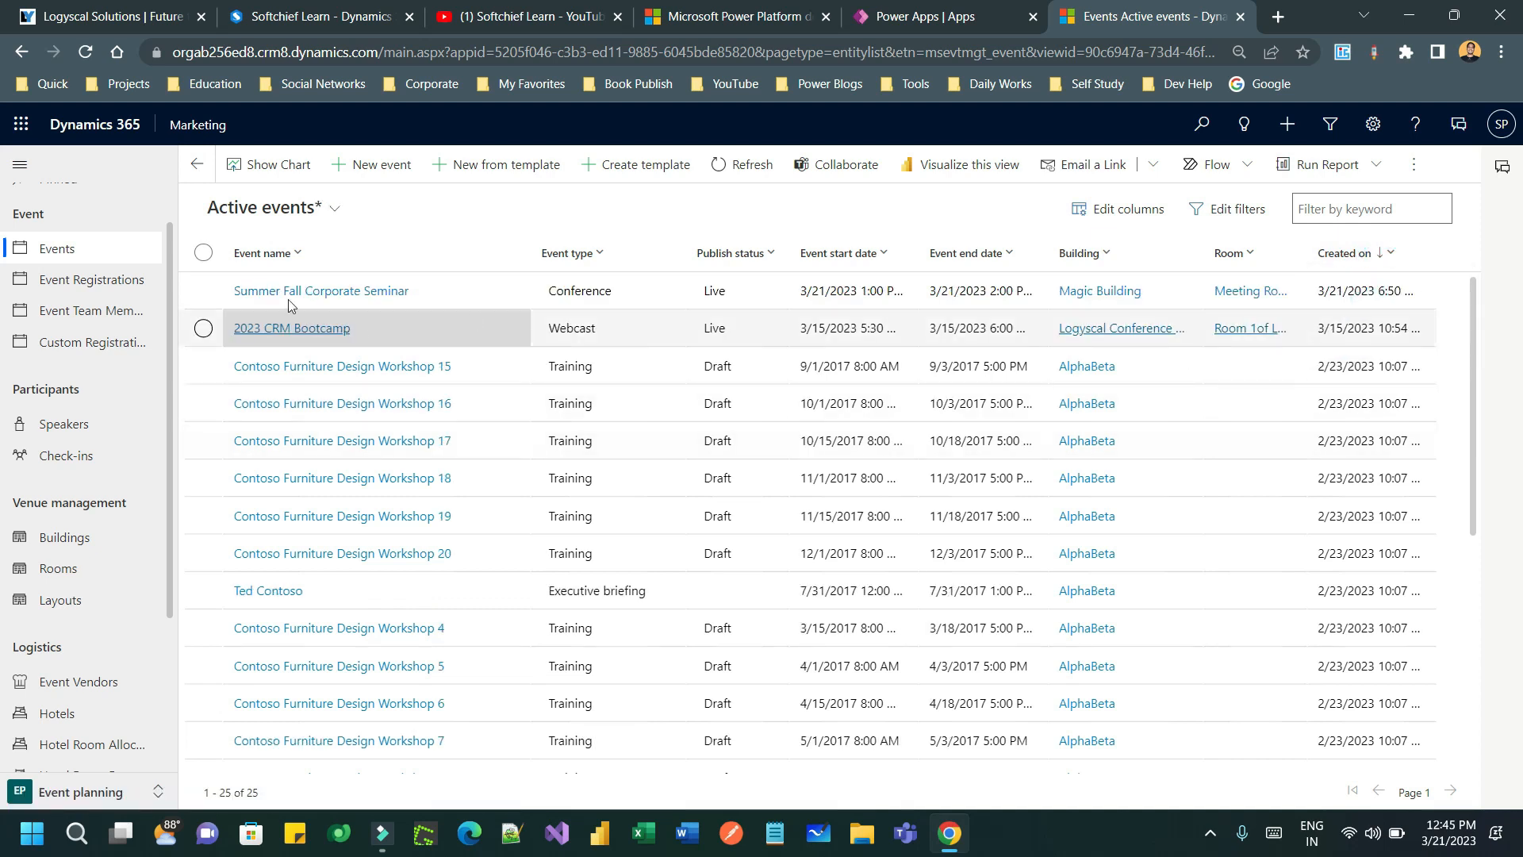
- Open the seminar record's website settings and launch its public Event URL in a new tab
click(314, 291)
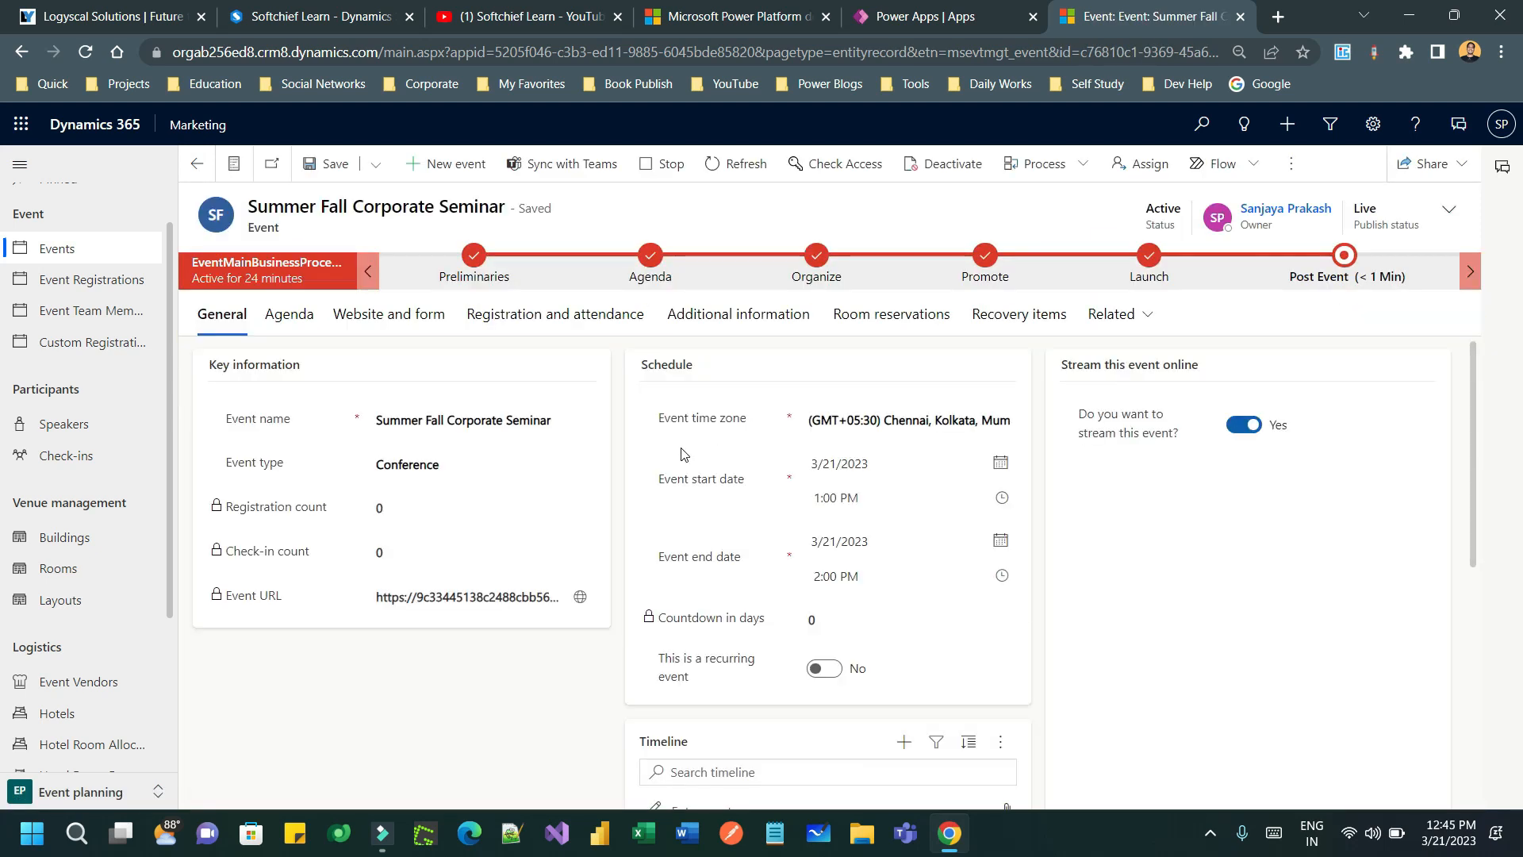
click(425, 314)
drag(412, 464, 684, 470)
click(786, 474)
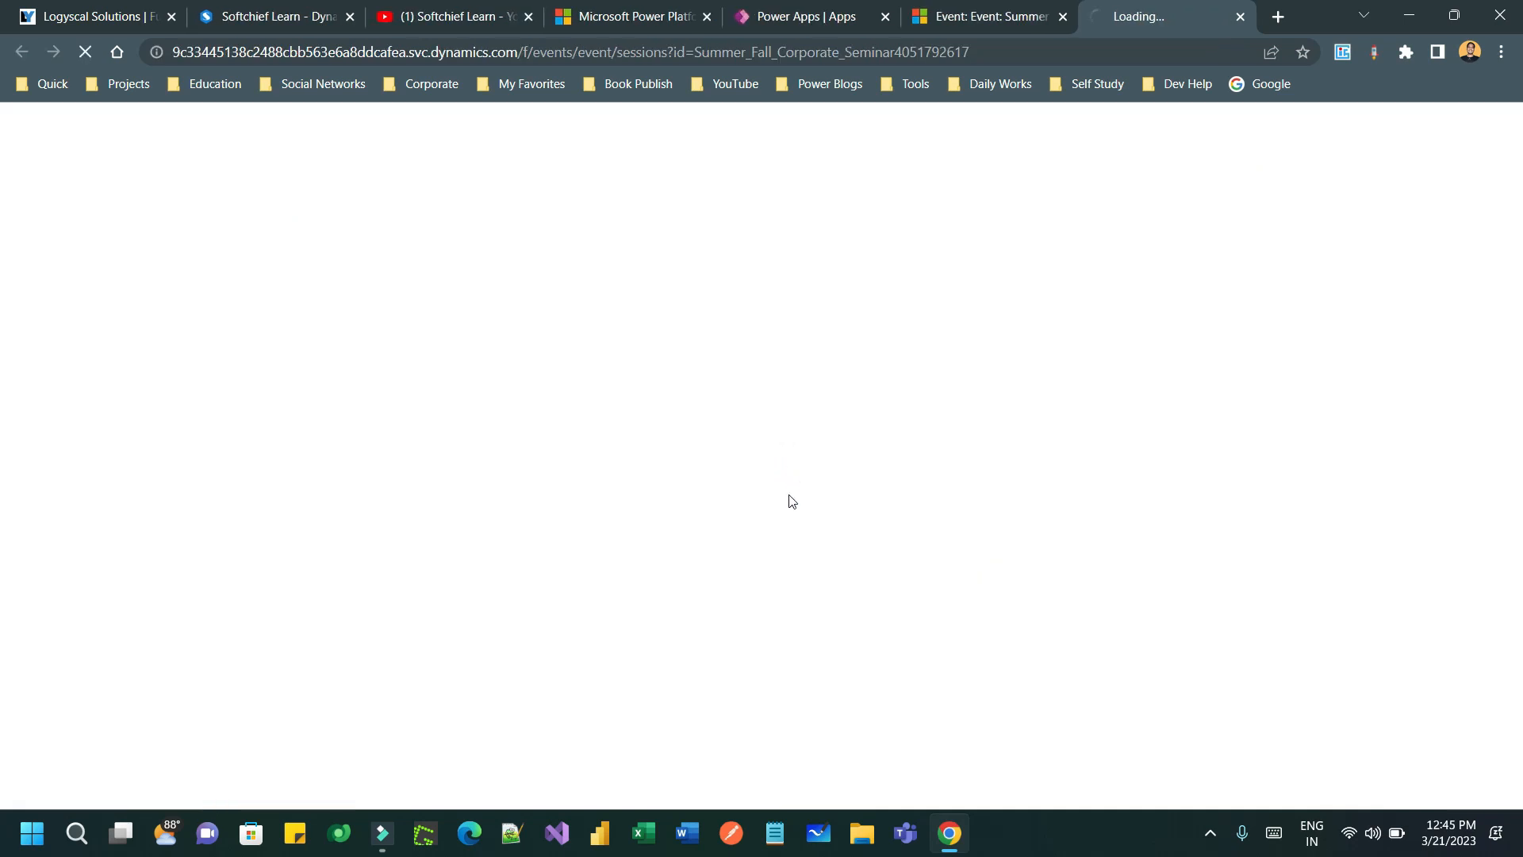
- Review the public page's sessions, speakers and VIP Pass (₹100) pass information
click(1036, 49)
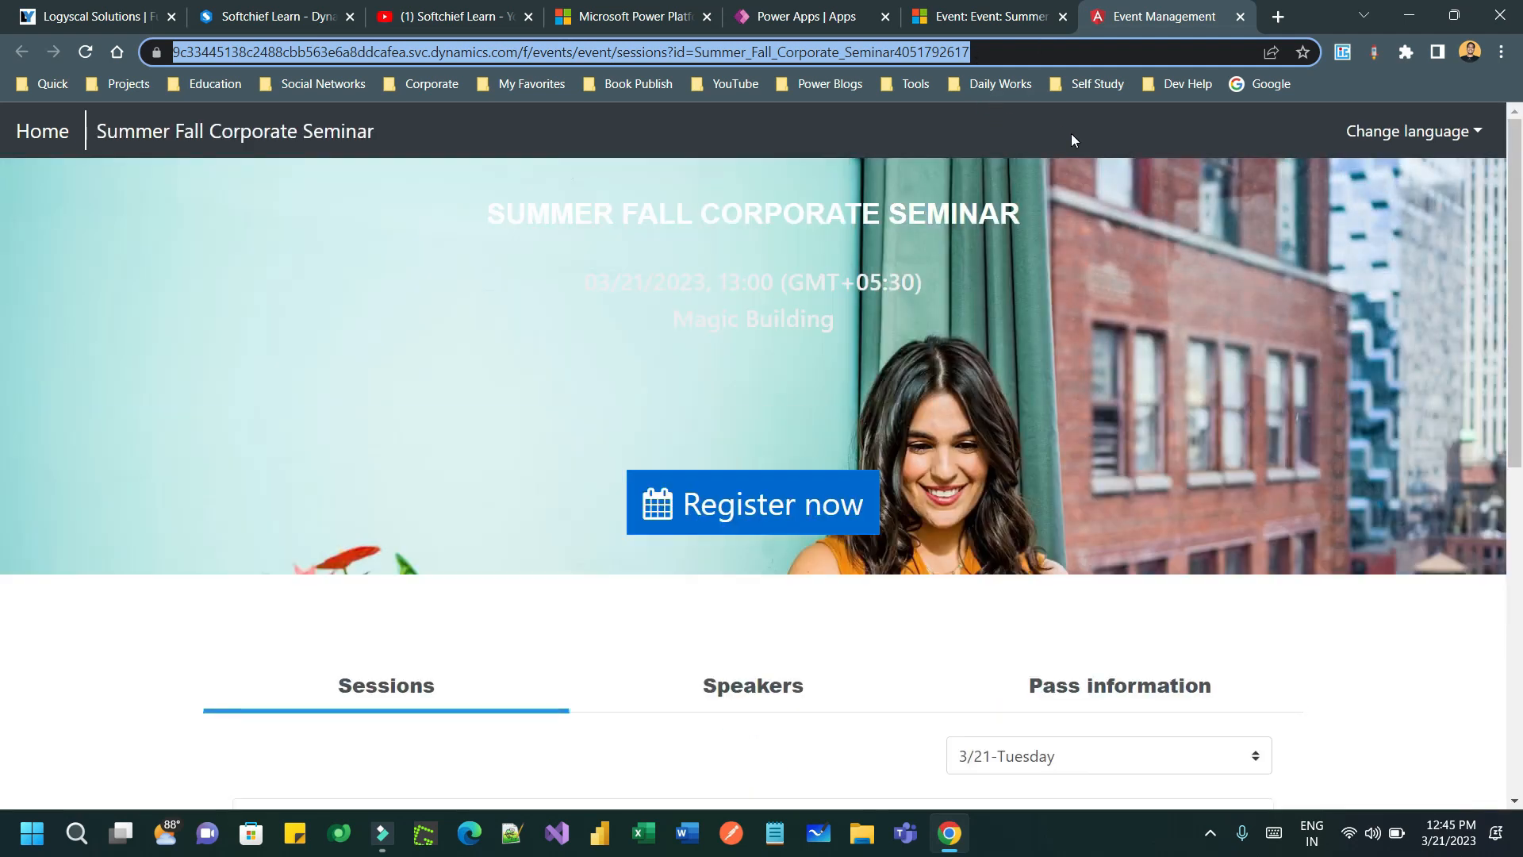
click(1071, 133)
drag(593, 279, 923, 287)
drag(748, 323, 760, 323)
scroll(1118, 321, down, 2)
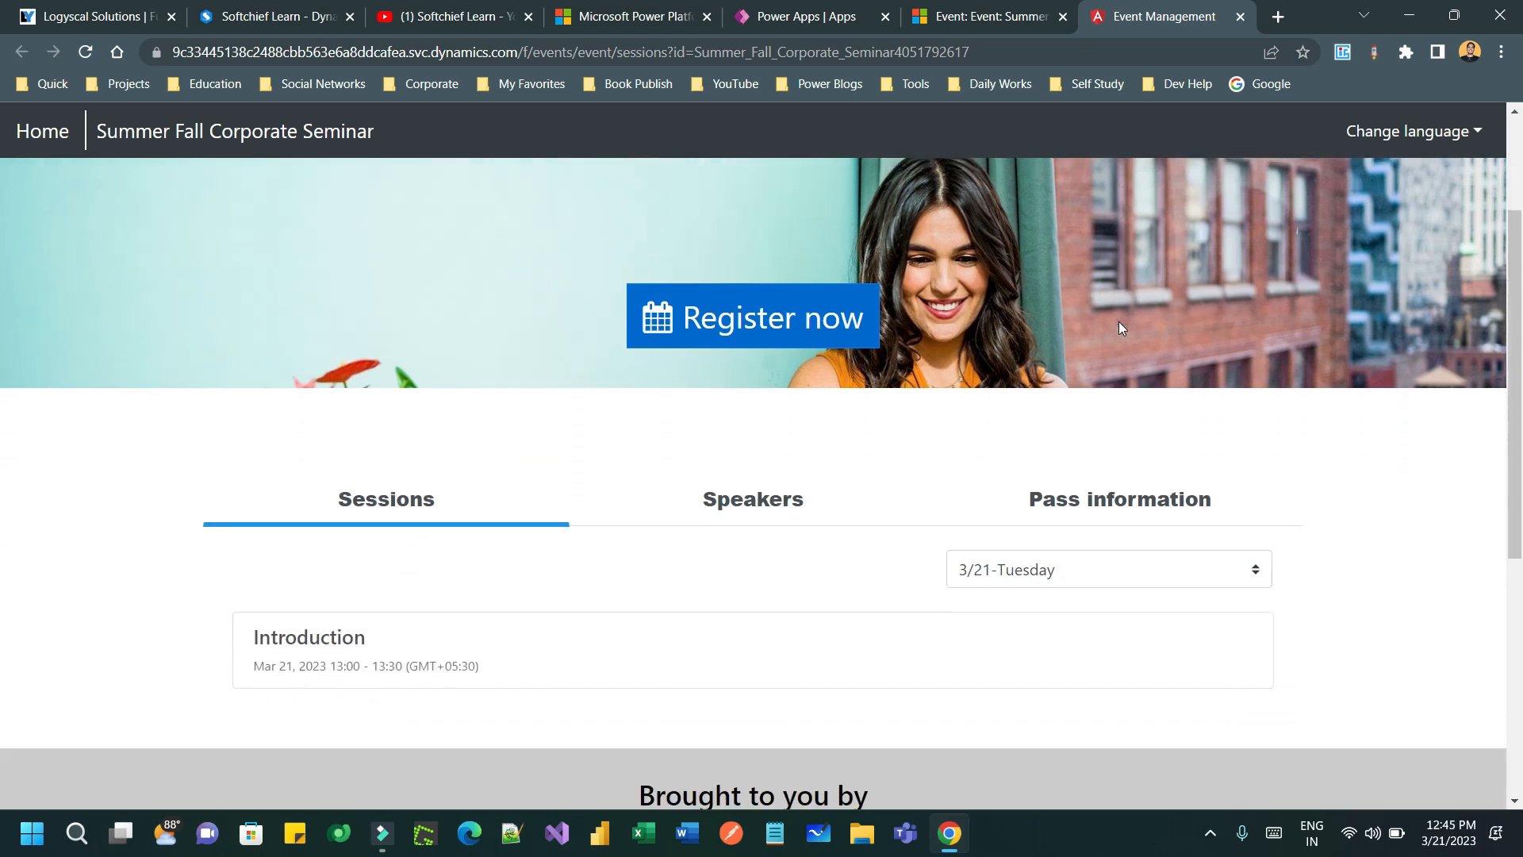
scroll(1118, 327, down, 3)
click(778, 299)
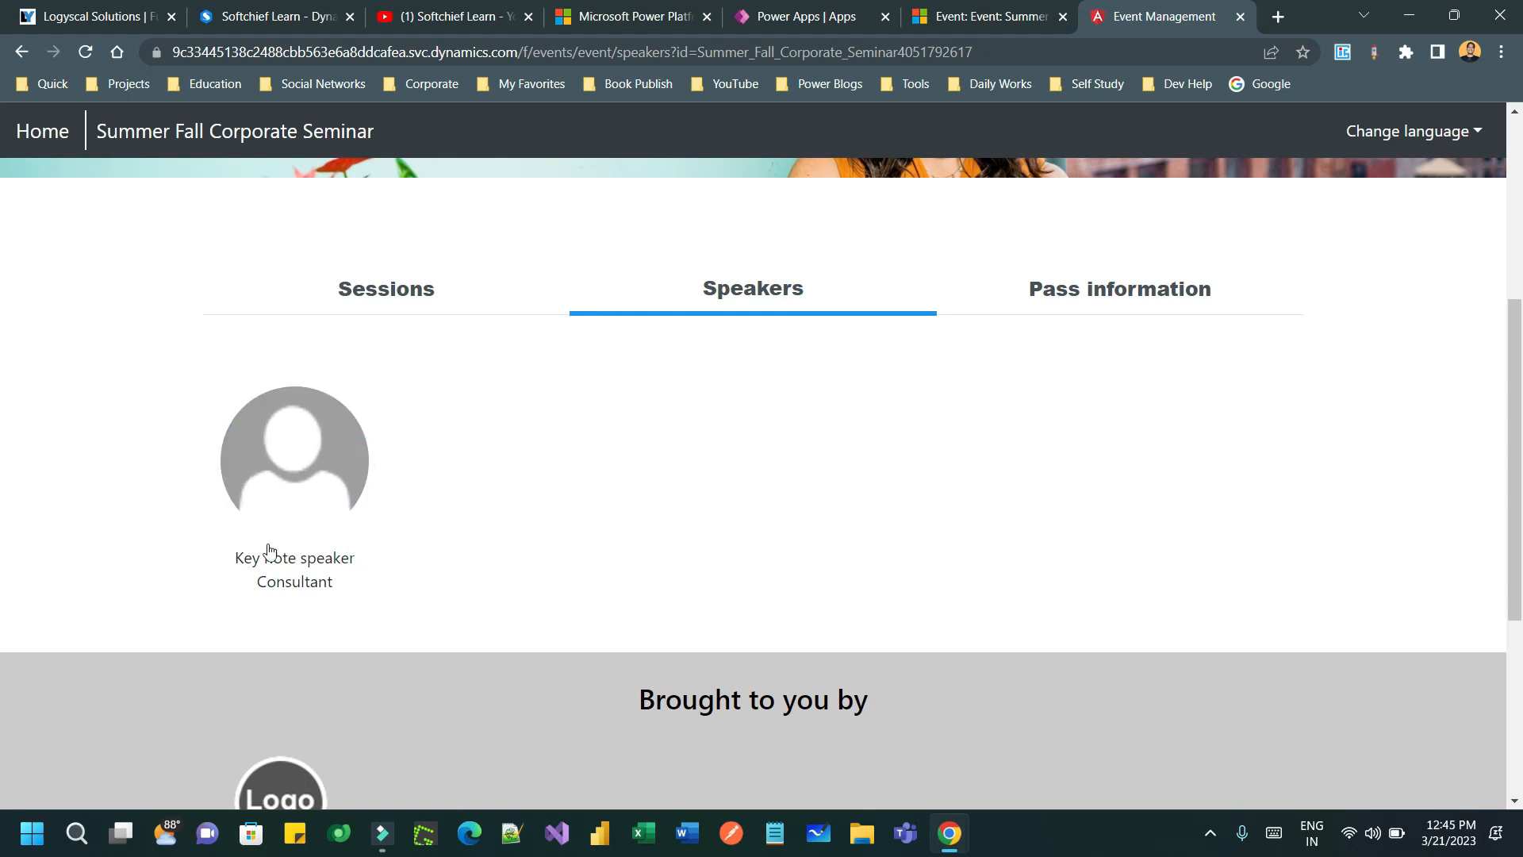
click(813, 292)
click(1172, 296)
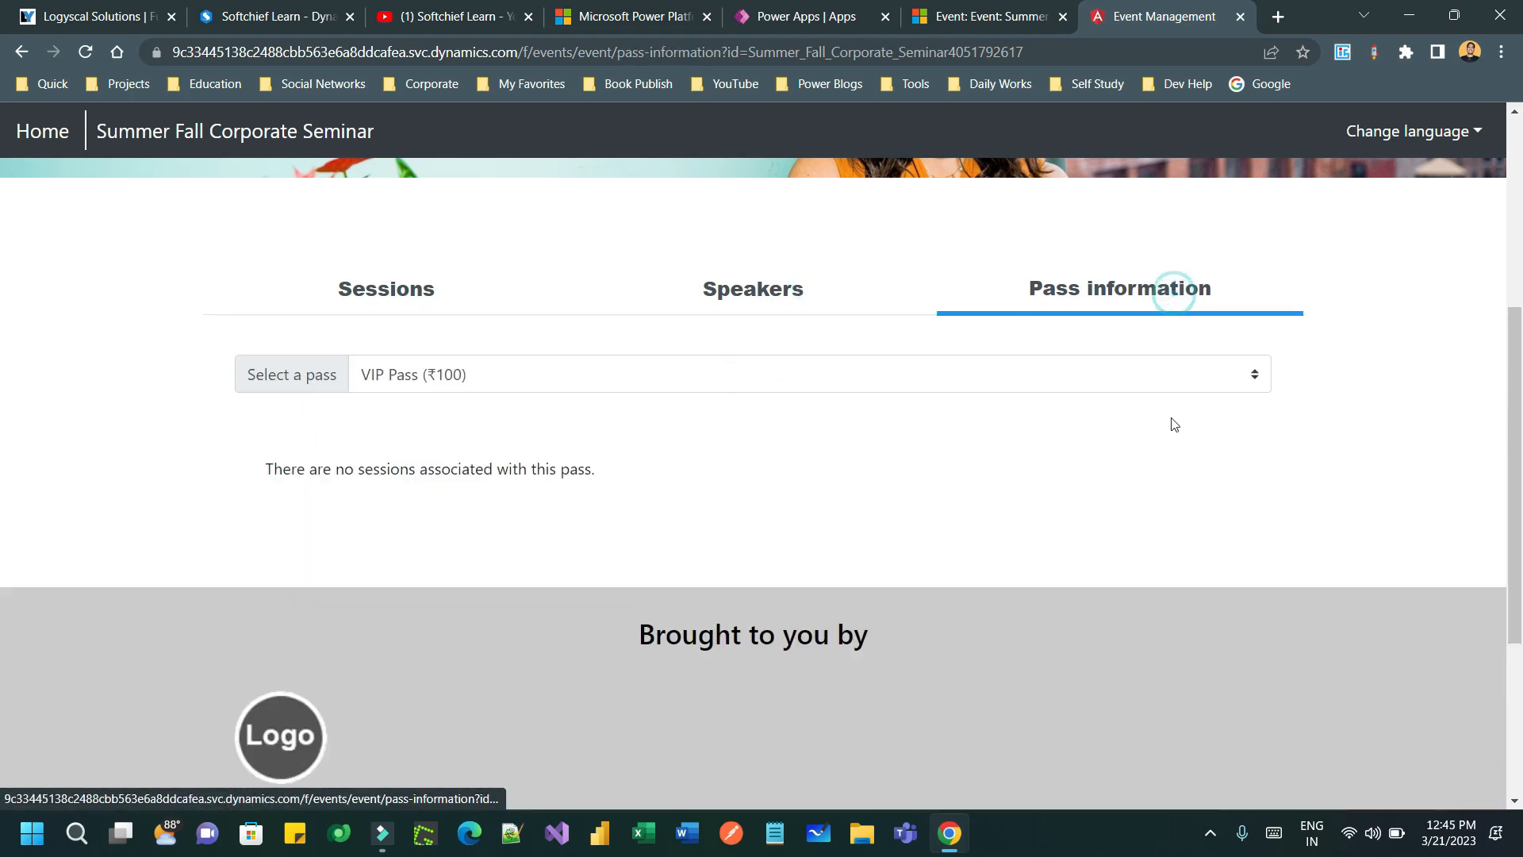
click(617, 375)
click(617, 375)
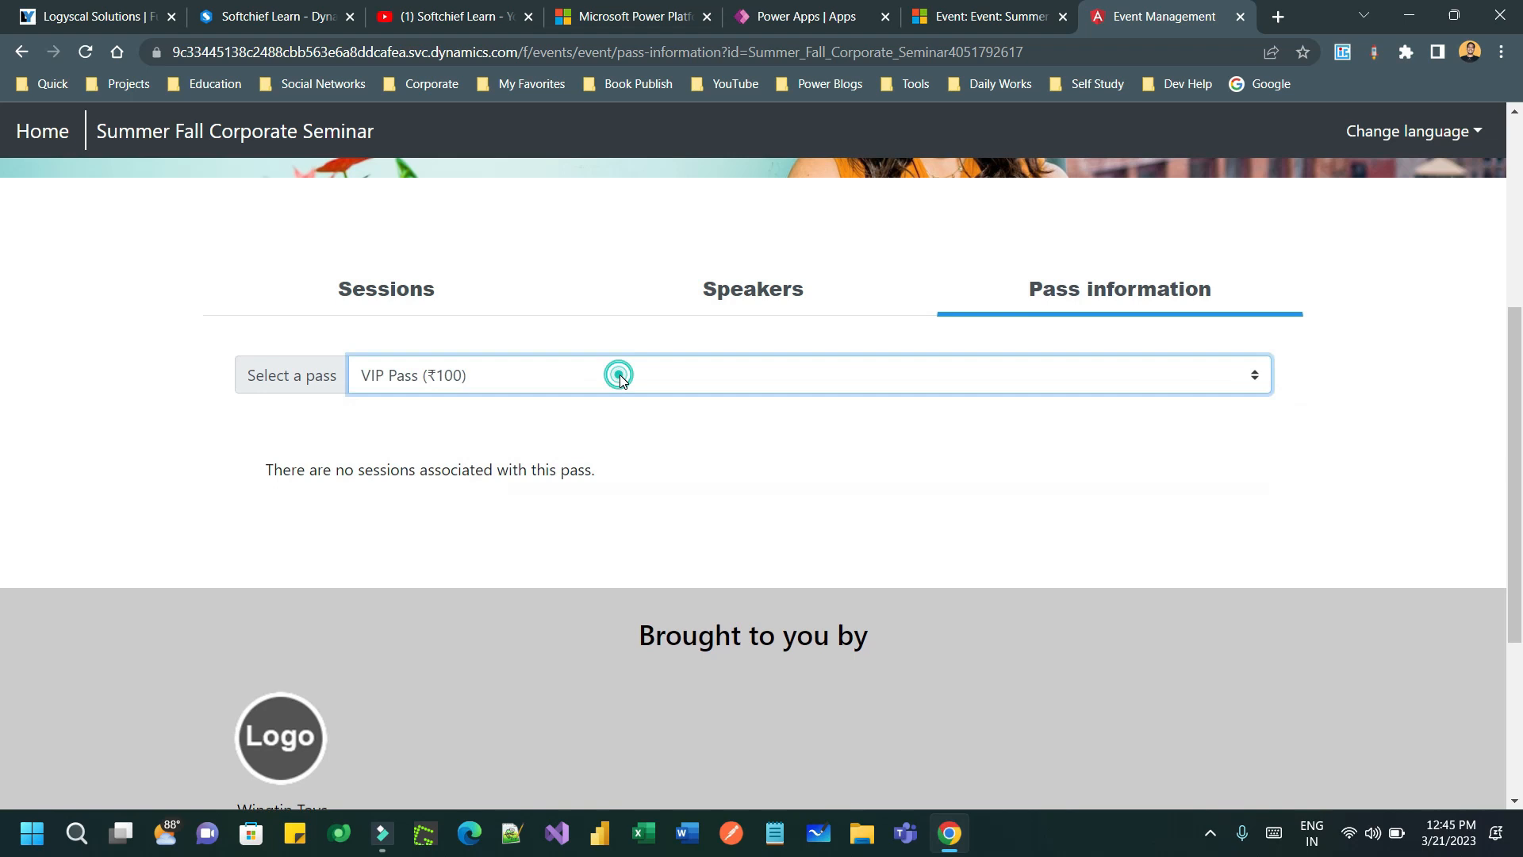
click(409, 282)
- Copy the event page address and open a new private browsing window
scroll(540, 465, down, 3)
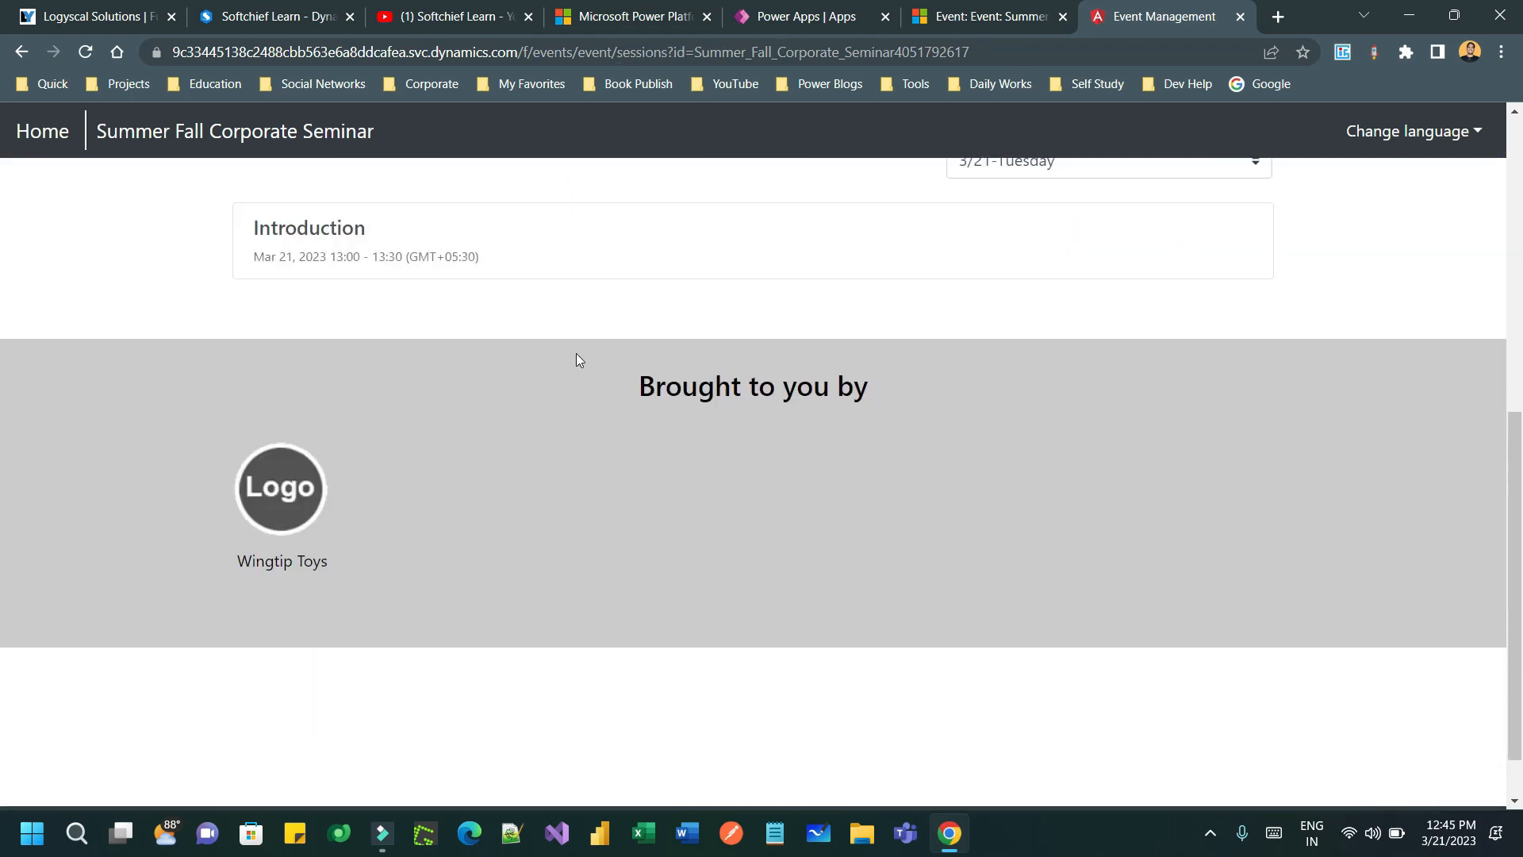
scroll(523, 352, up, 1)
scroll(616, 355, up, 8)
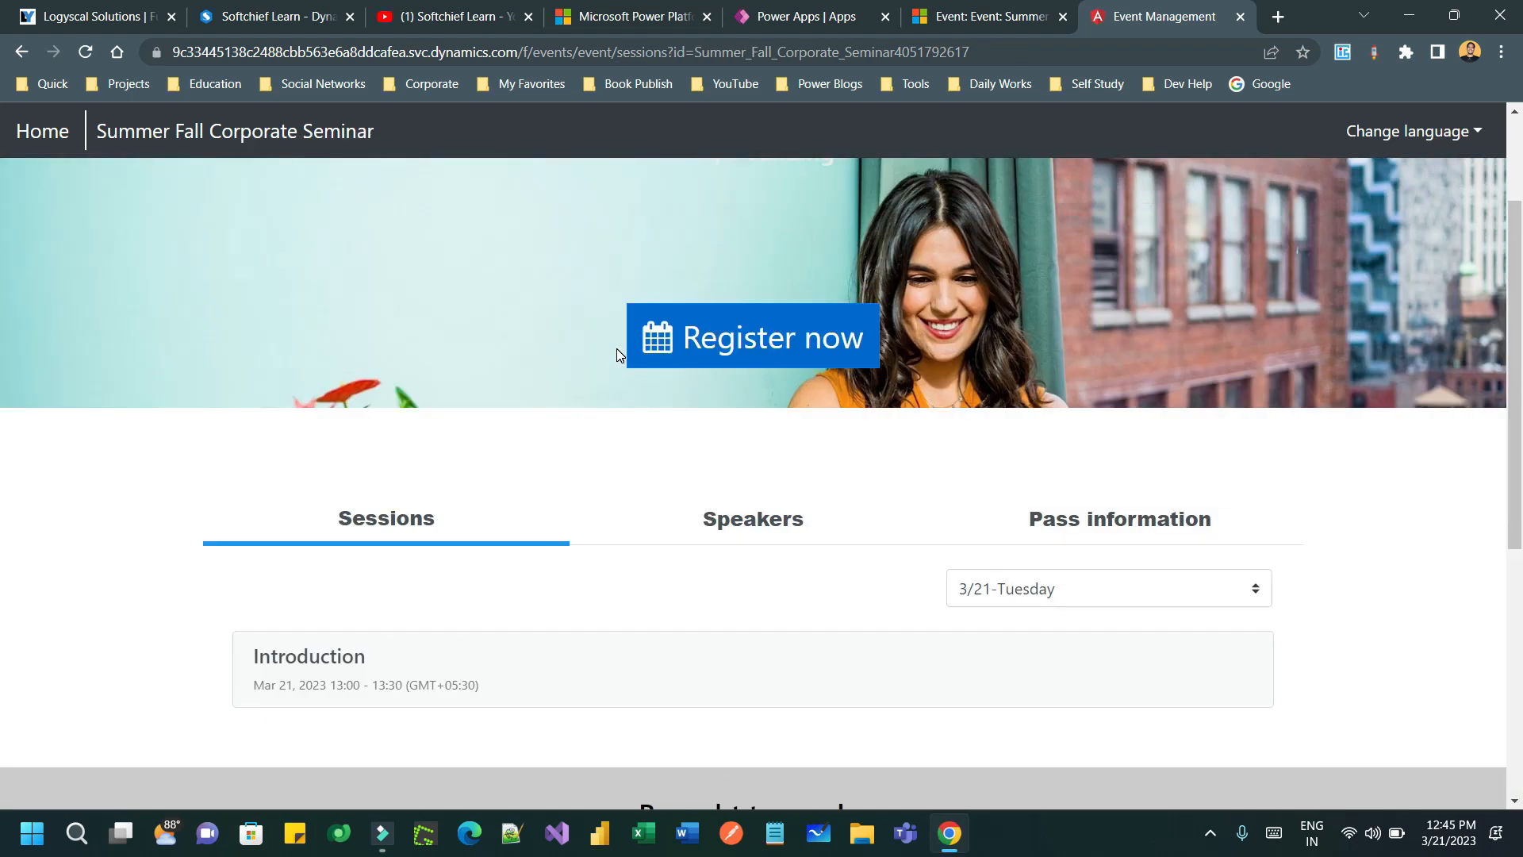
click(559, 51)
key(ctrl+c)
right_click(944, 831)
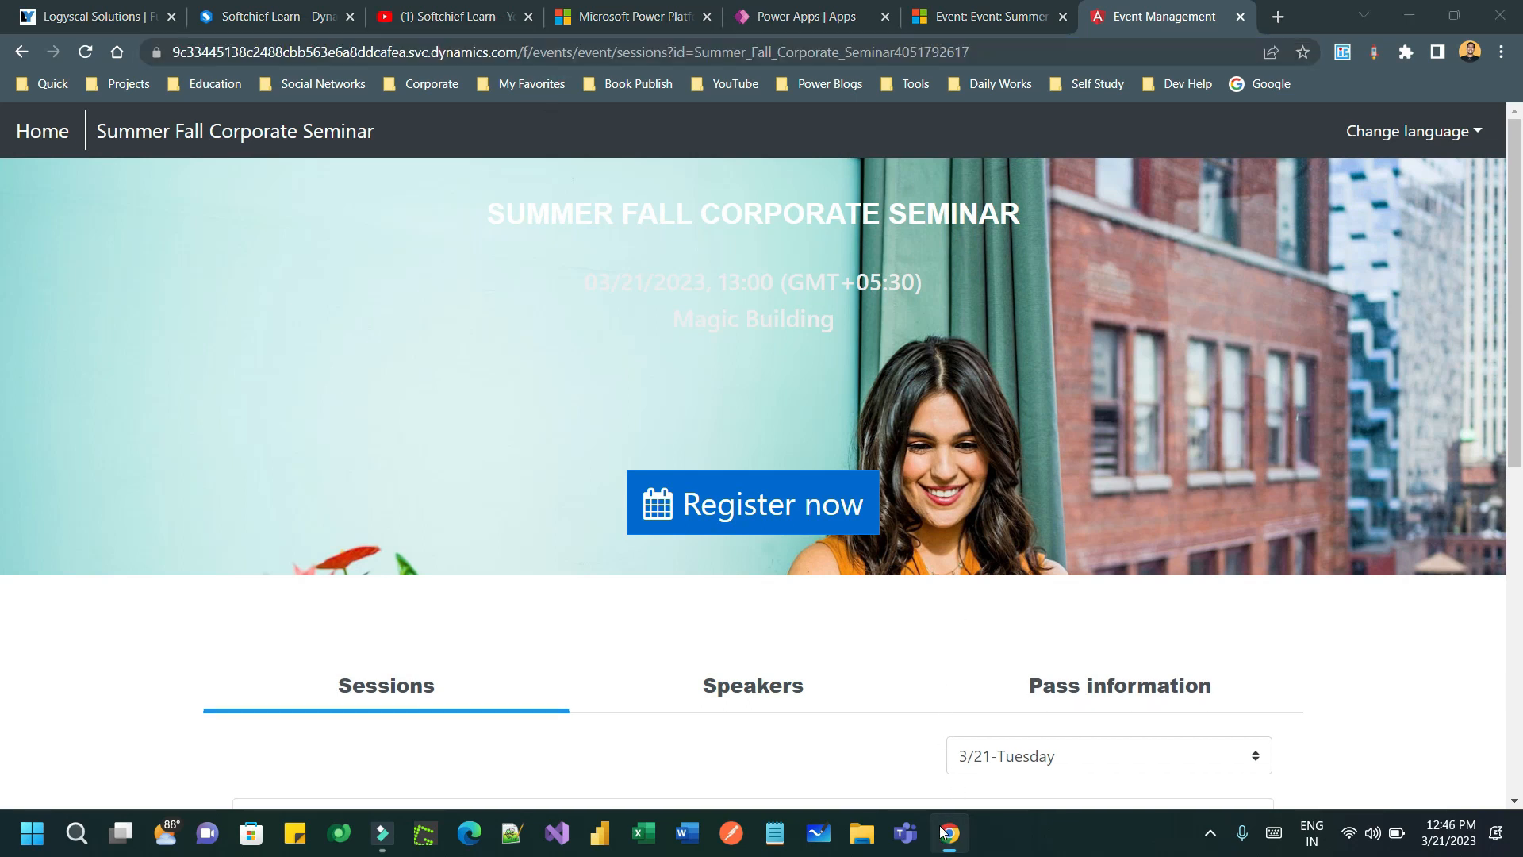
click(952, 690)
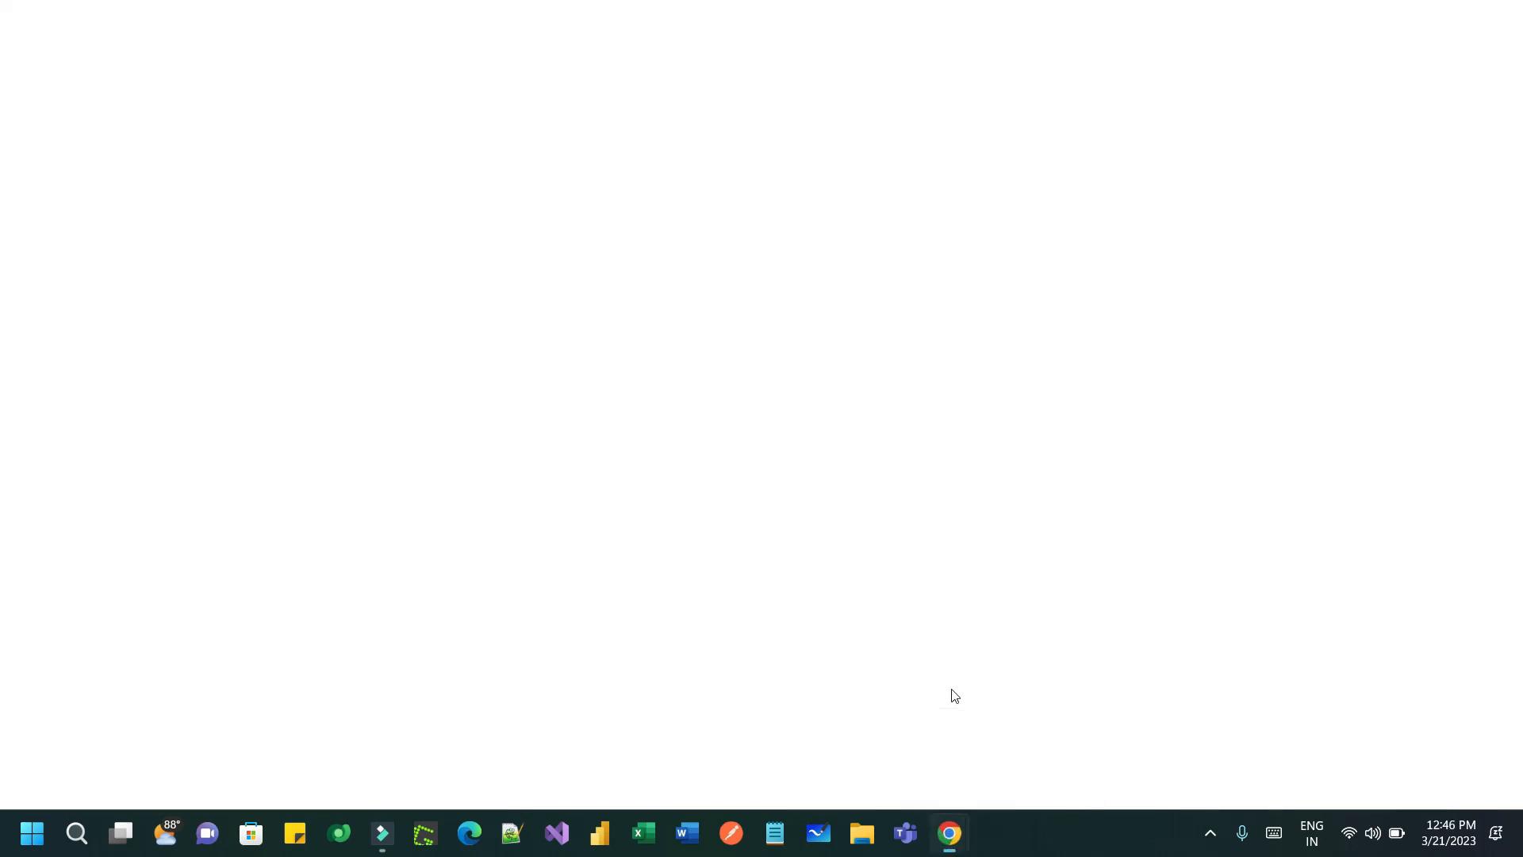
- Load the event page in the private window and open its registration form
key(ctrl+v)
key(Return)
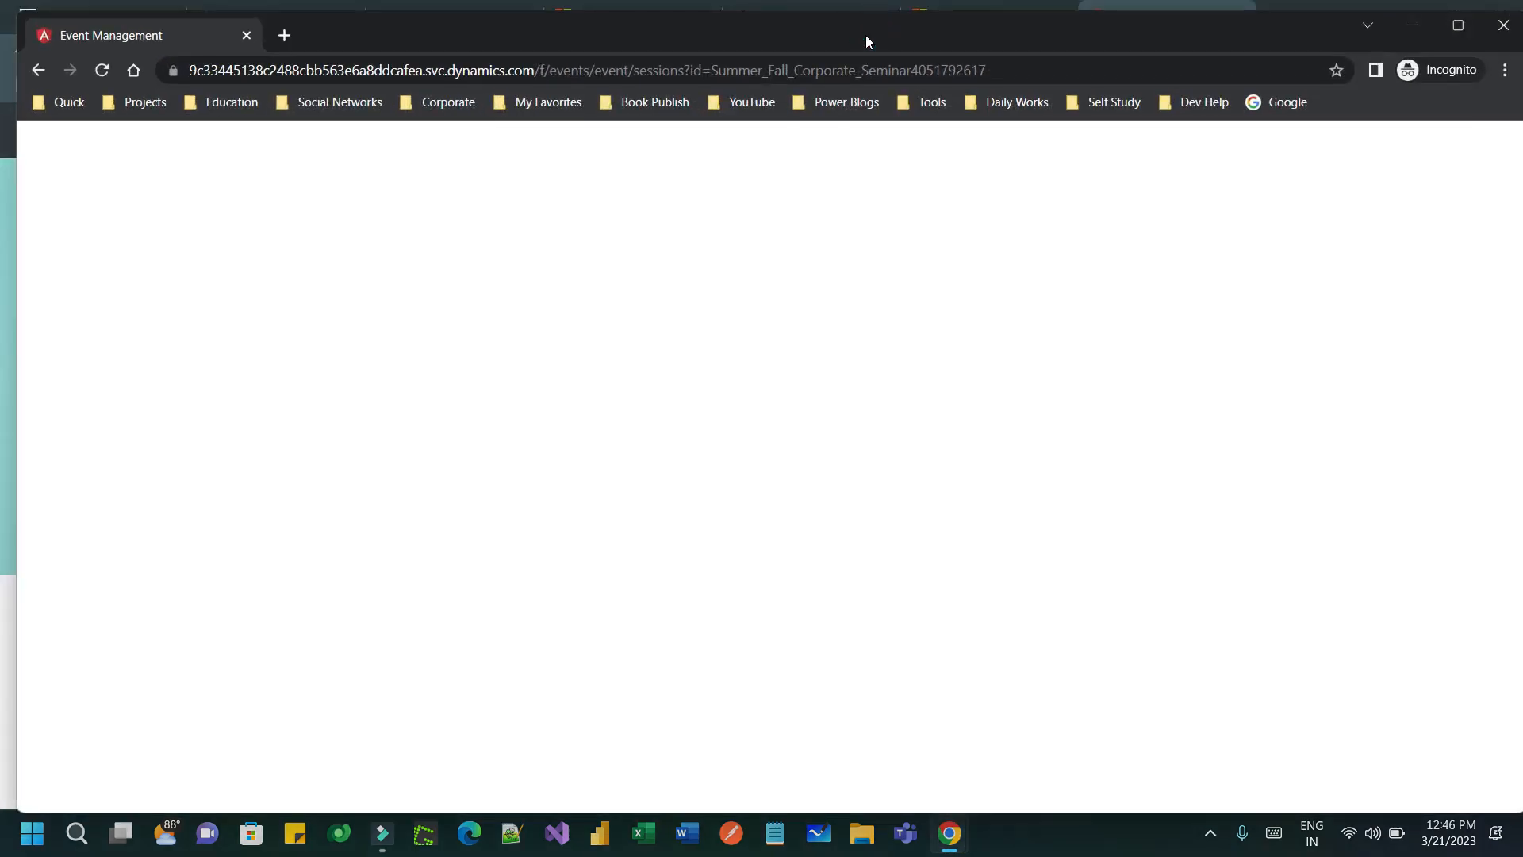
drag(238, 51, 989, 64)
click(1052, 51)
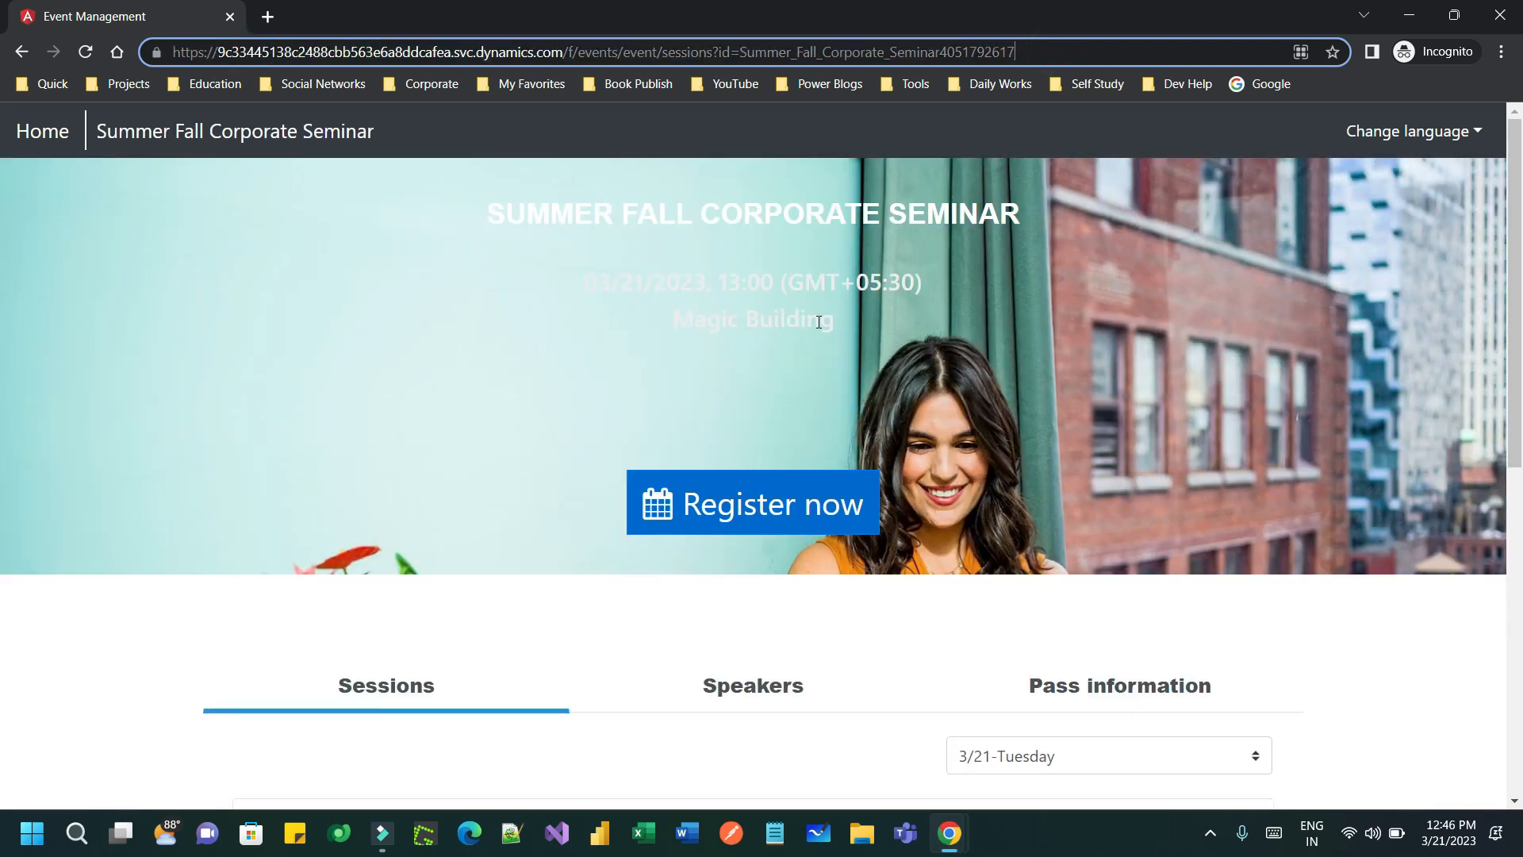
click(829, 519)
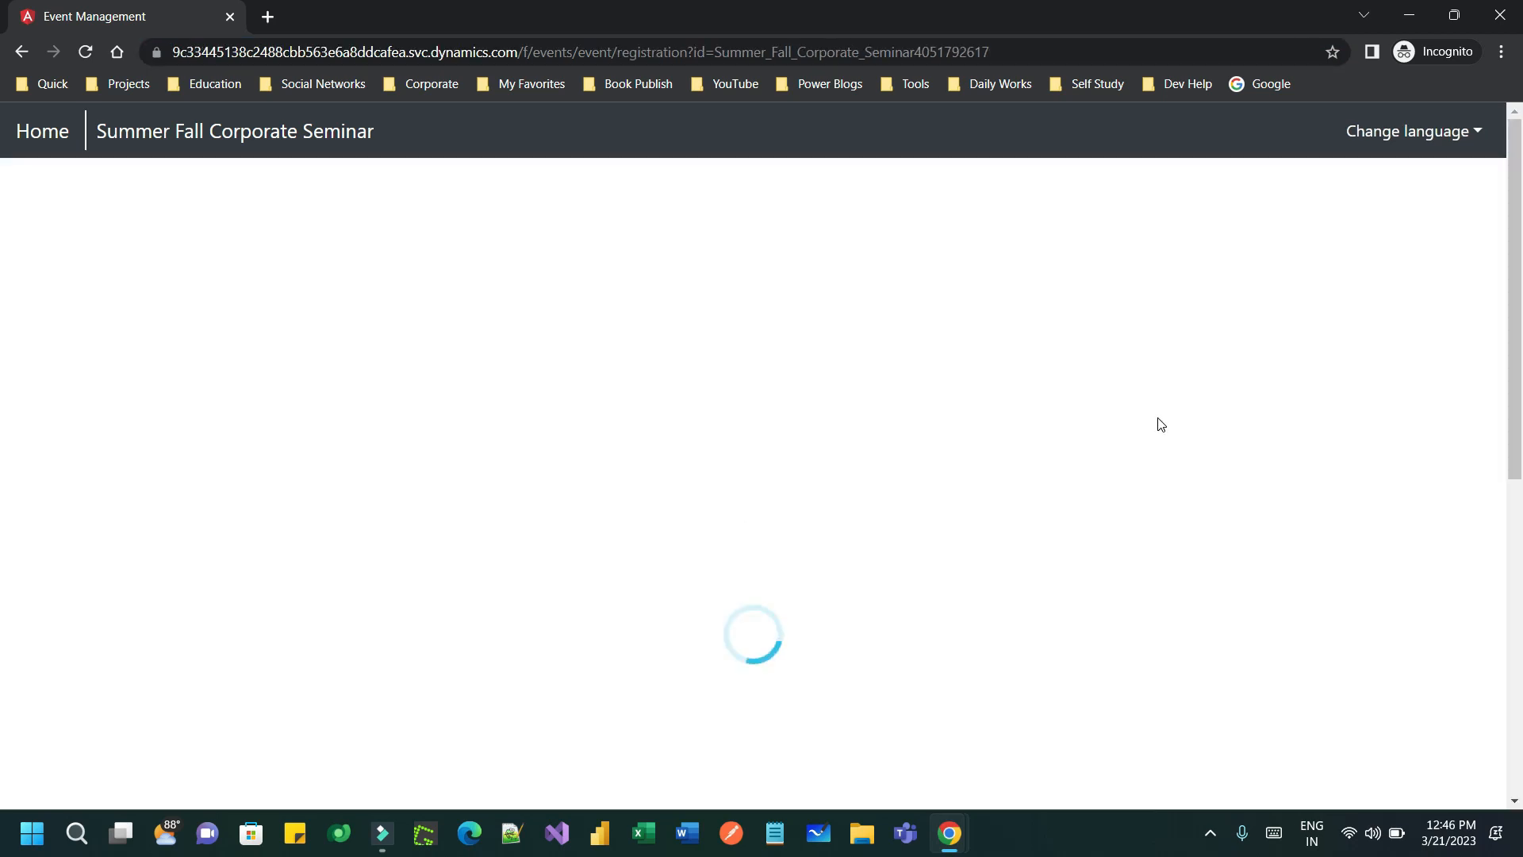
- Enter the test attendee's first name, last name and e-mail, and choose the VIP Pass (₹100)
click(419, 392)
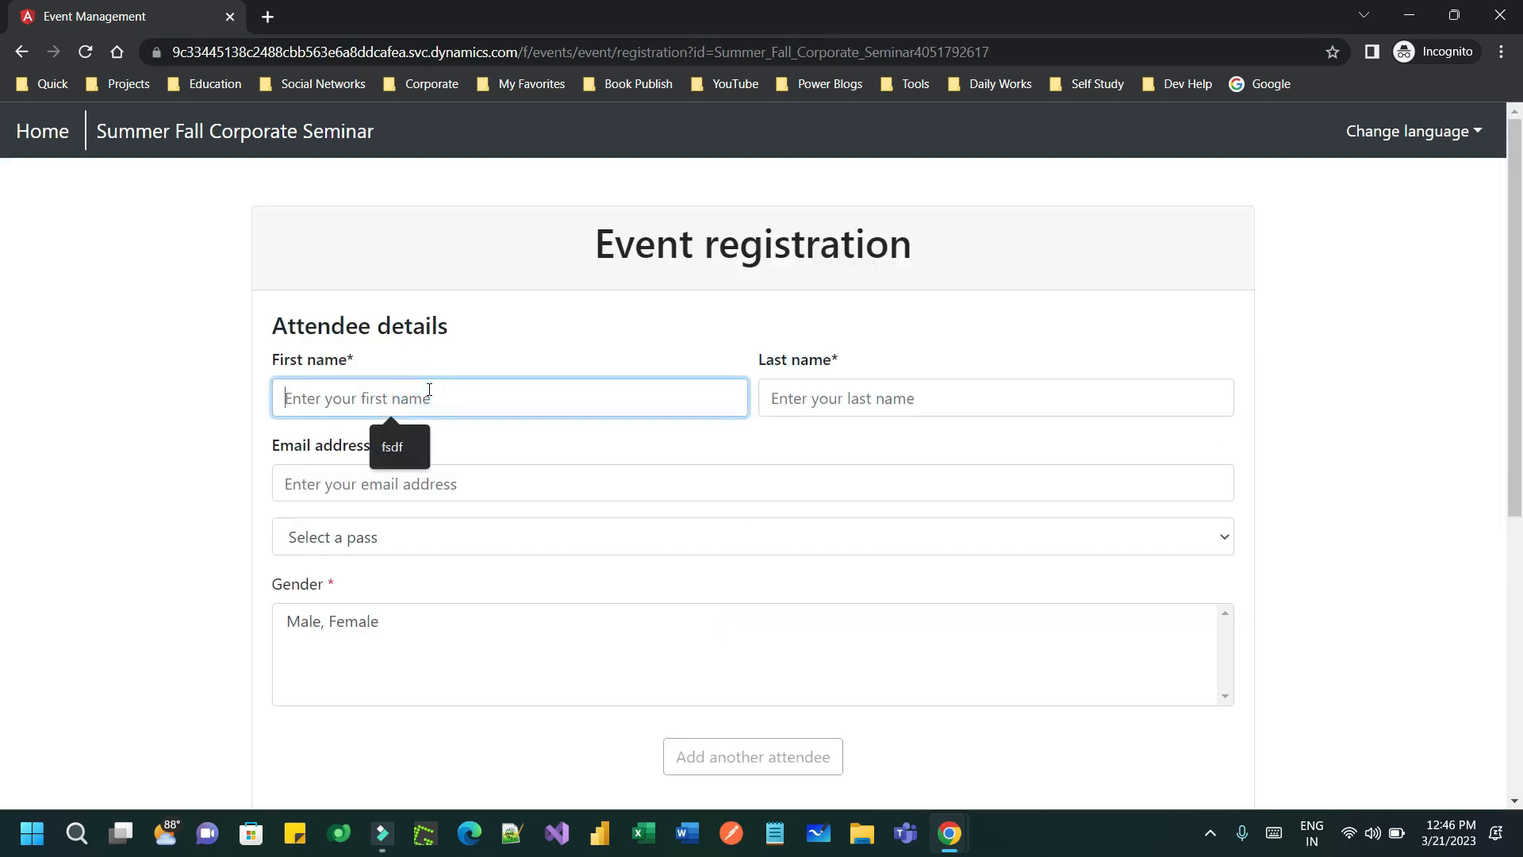
text(Sar)
key(BackSpace)
key(BackSpace)
key(BackSpace)
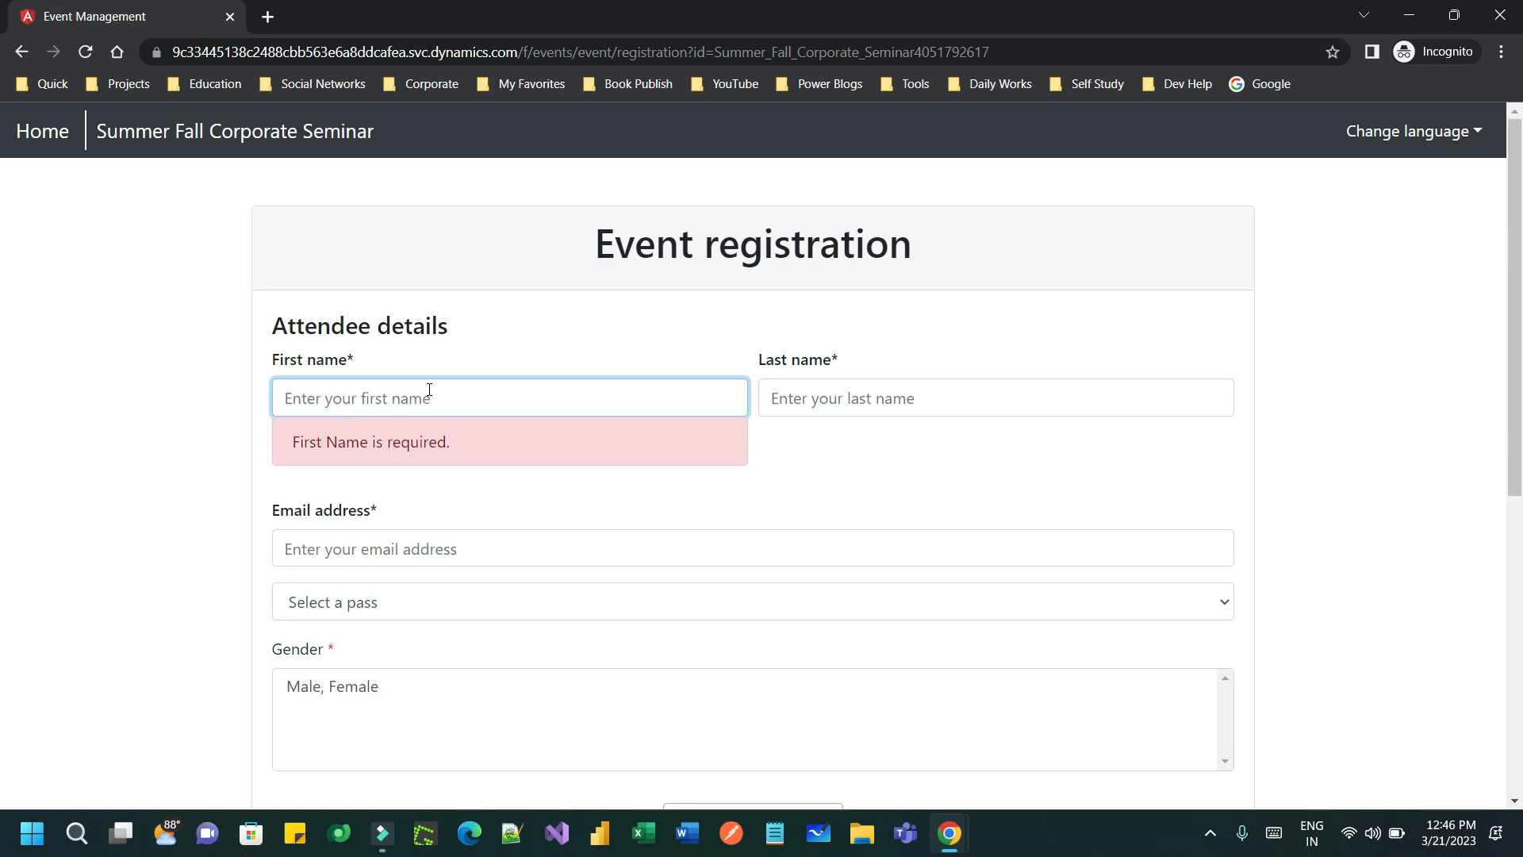
key(Tab)
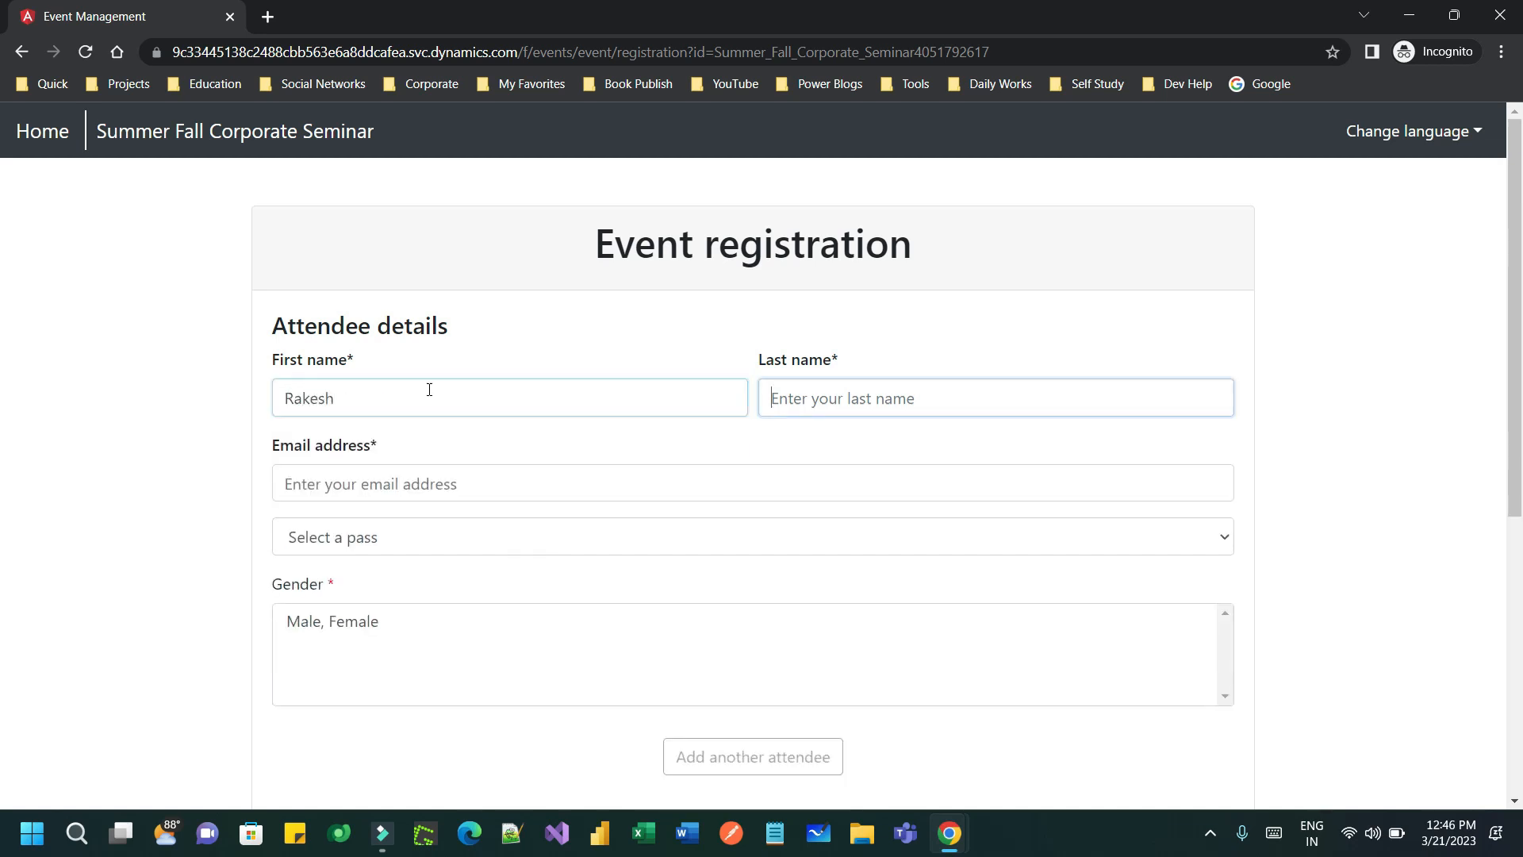
key(Tab)
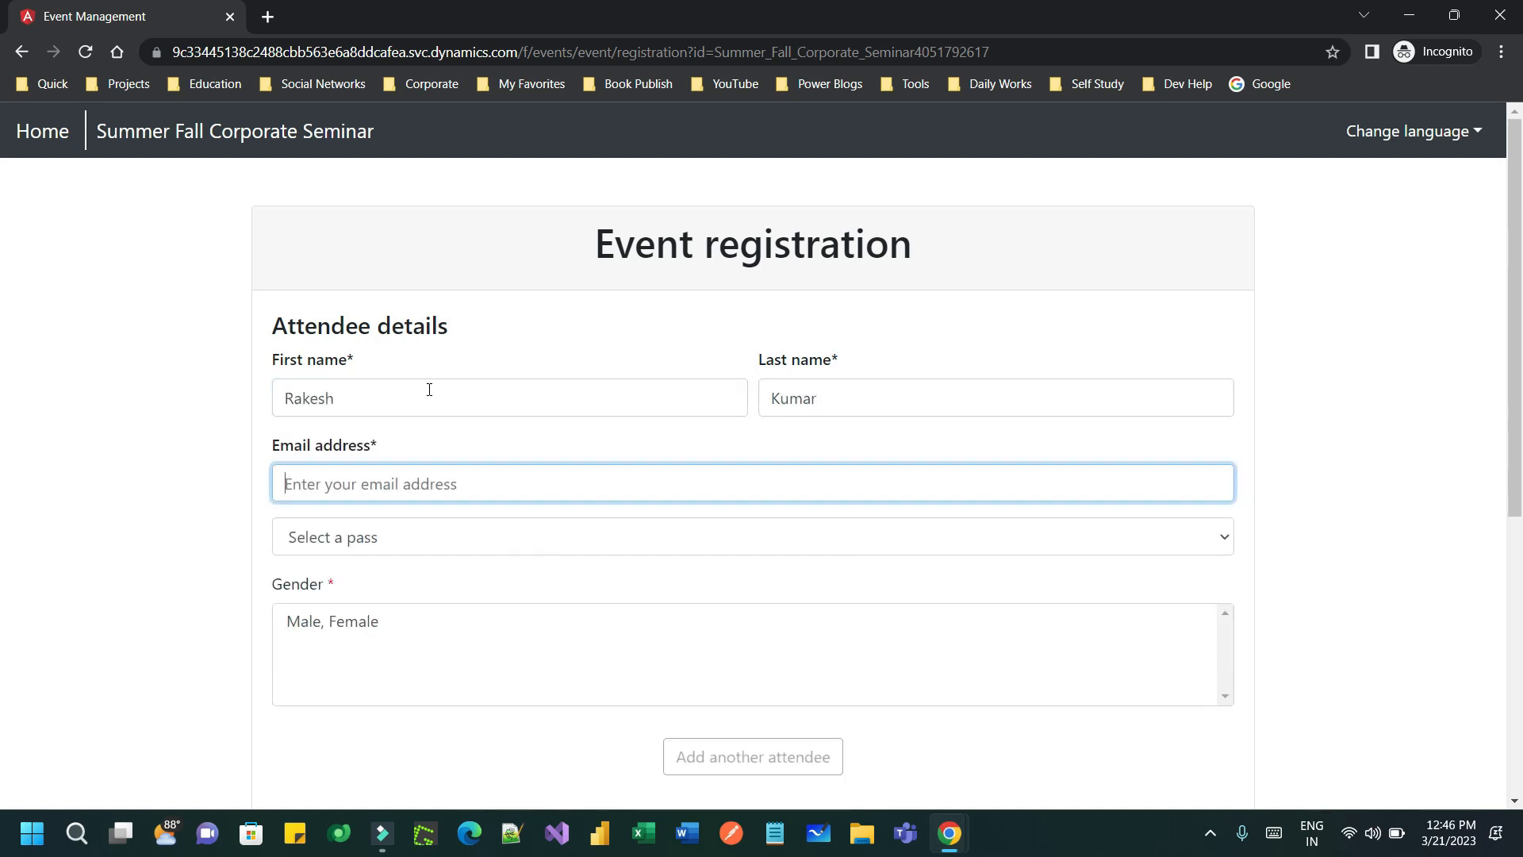
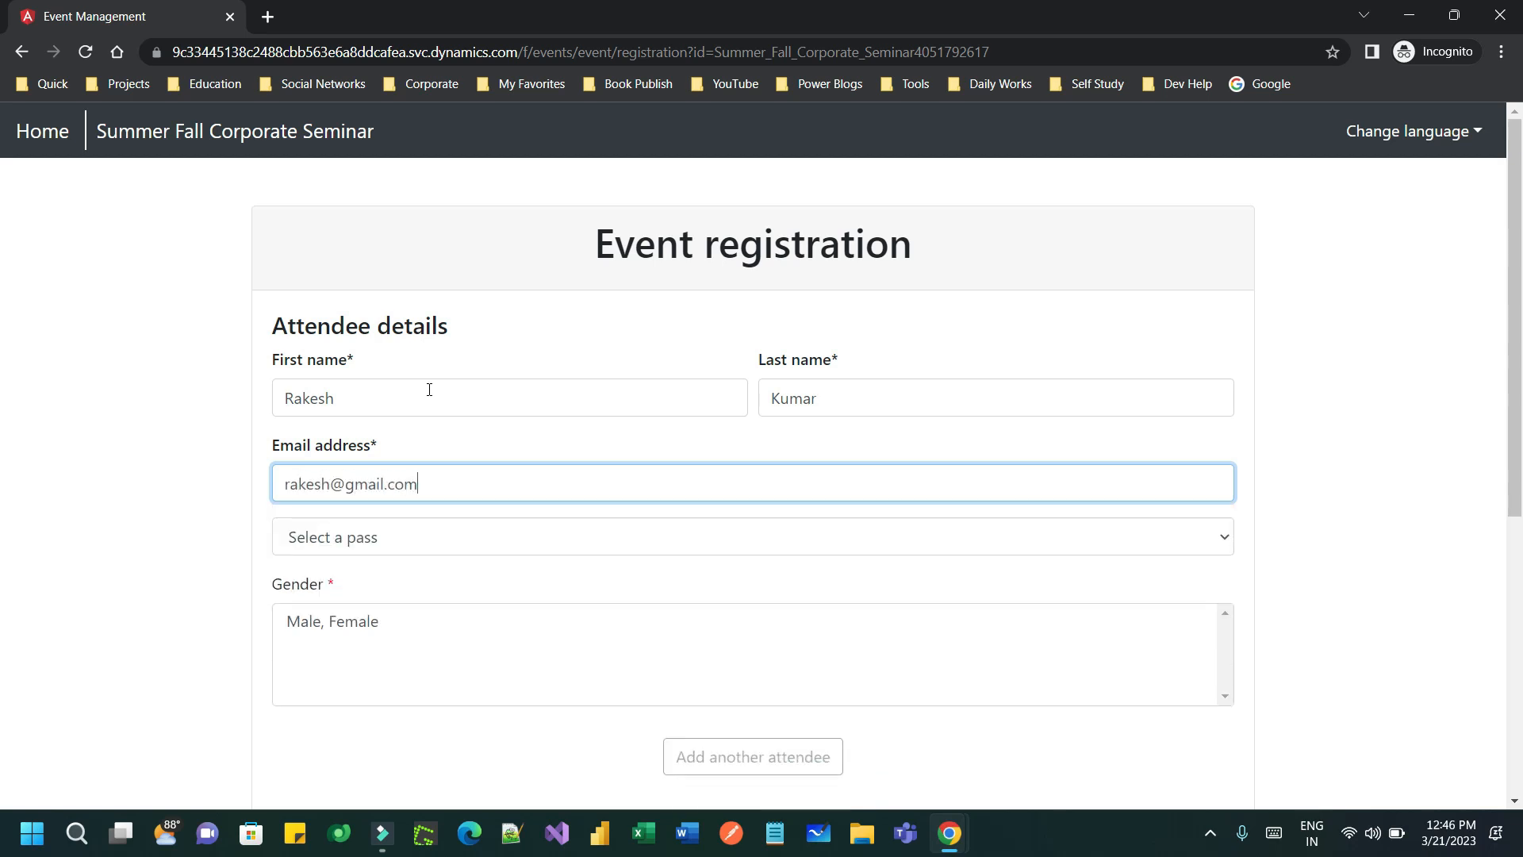
click(403, 536)
click(319, 484)
double_click(319, 484)
click(391, 539)
click(392, 588)
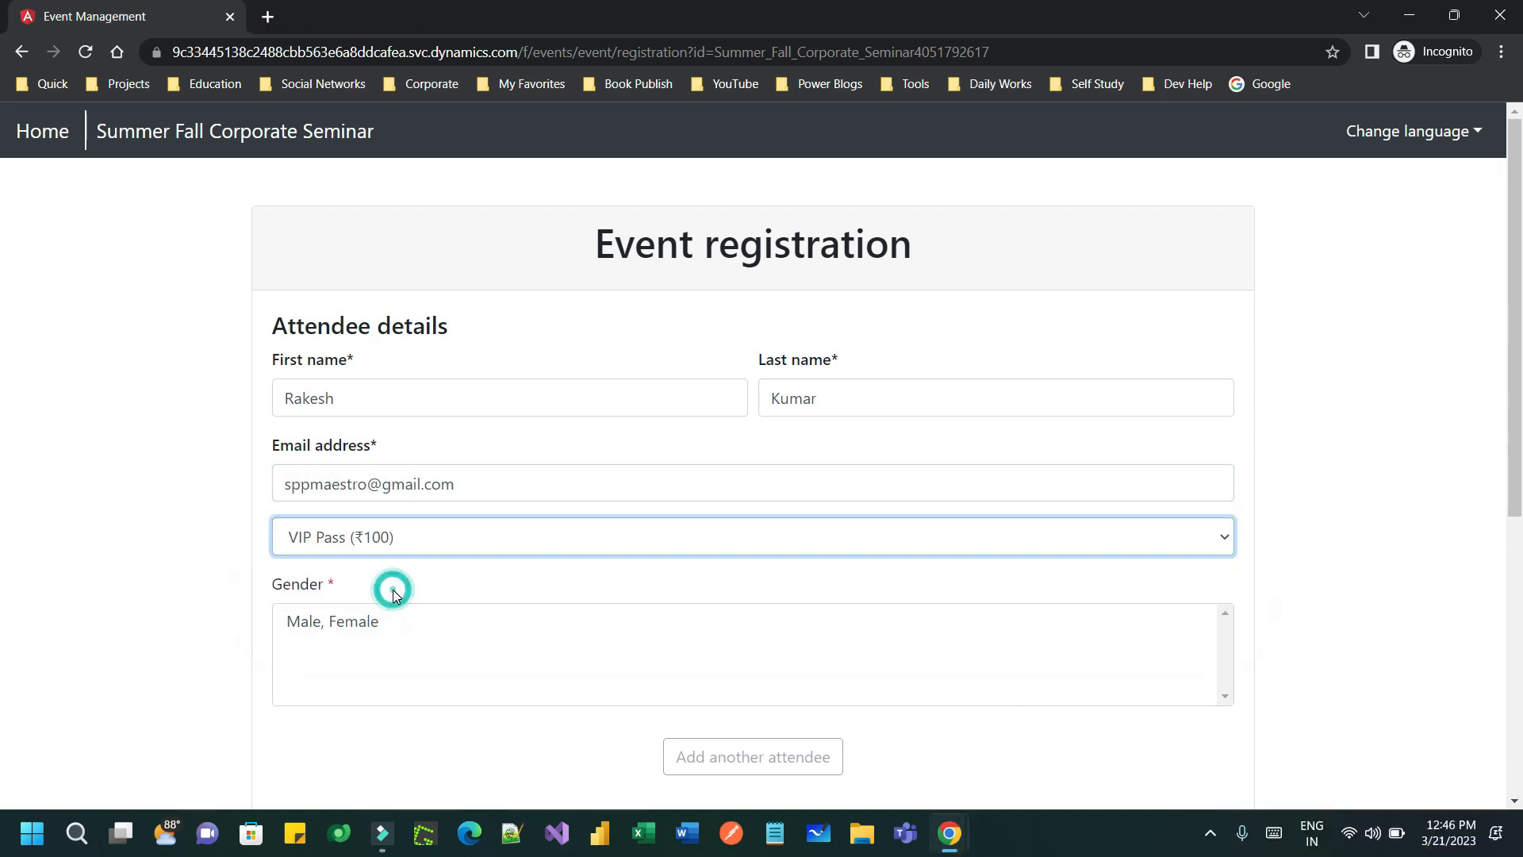
click(1349, 517)
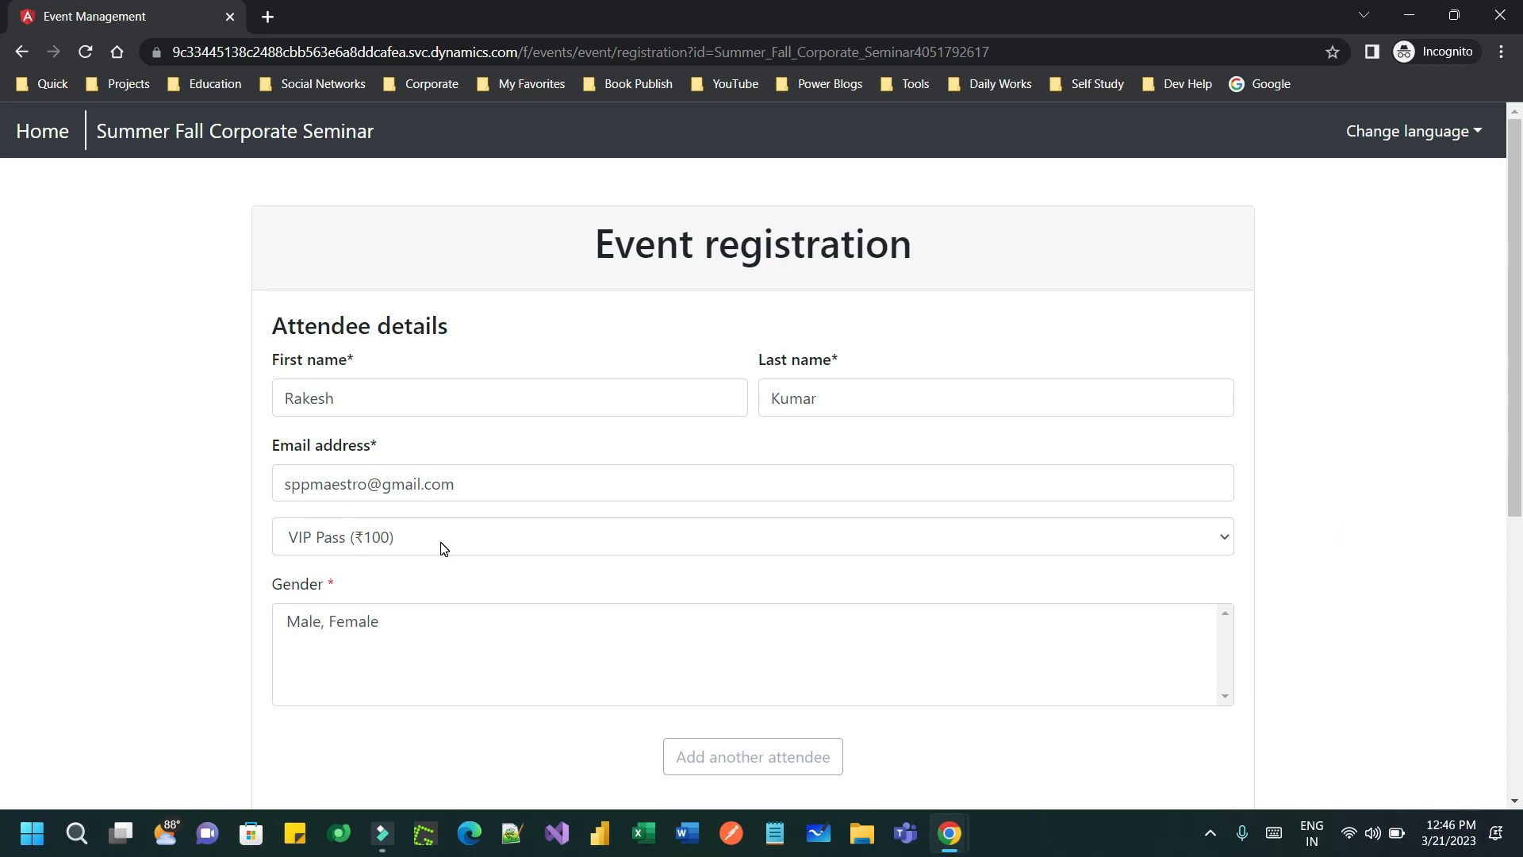
- Try the Gender list, finding only one combined 'Male, Female' option
click(418, 638)
click(344, 624)
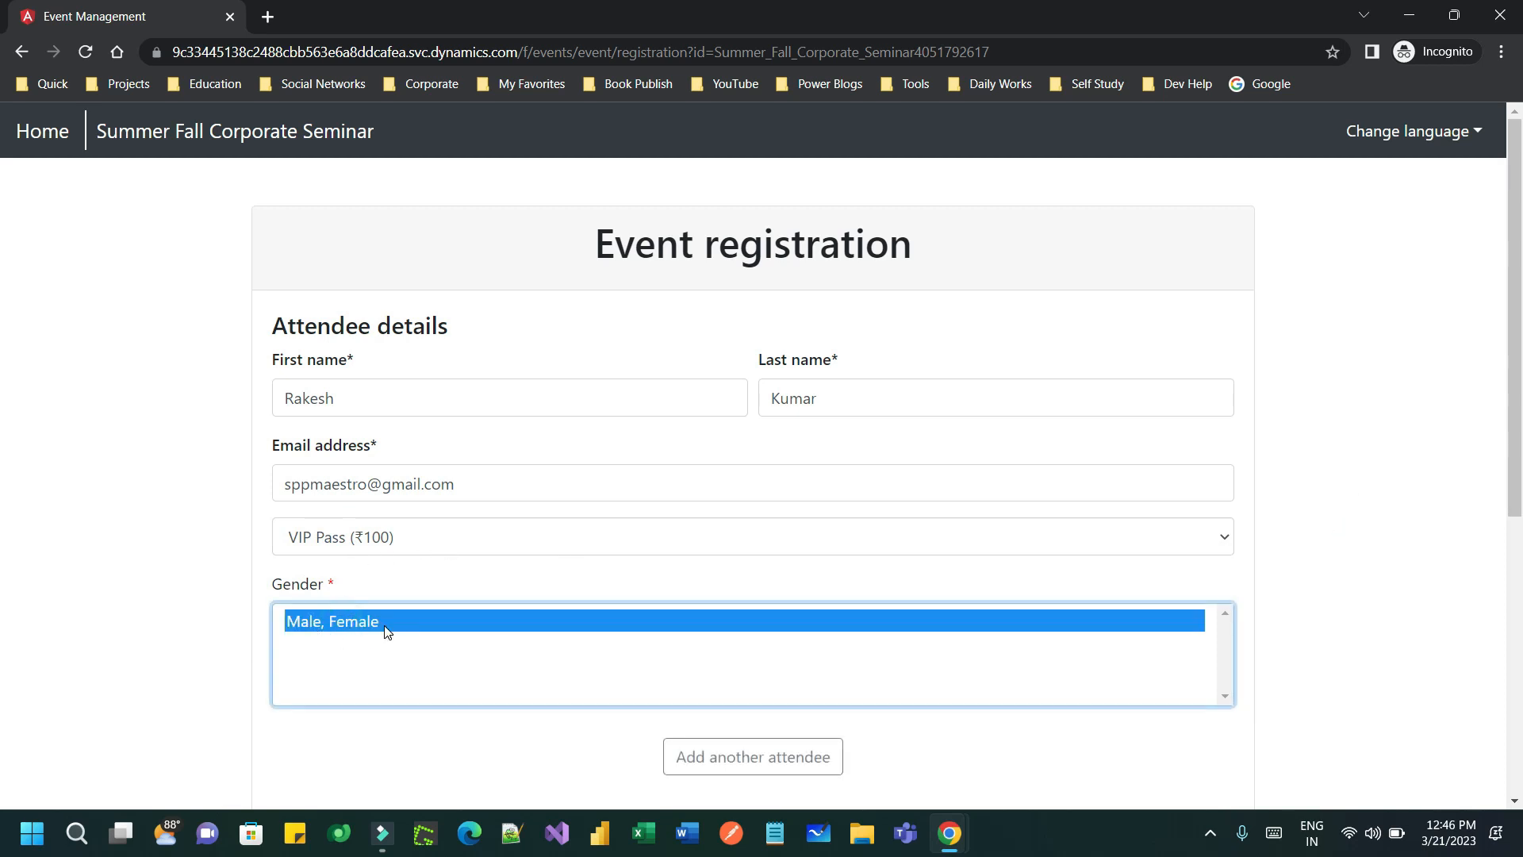
click(997, 638)
click(383, 619)
click(379, 657)
click(381, 620)
- Back in the event record, stop the live seminar so it returns to Draft, then review Additional information
key(alt+Tab)
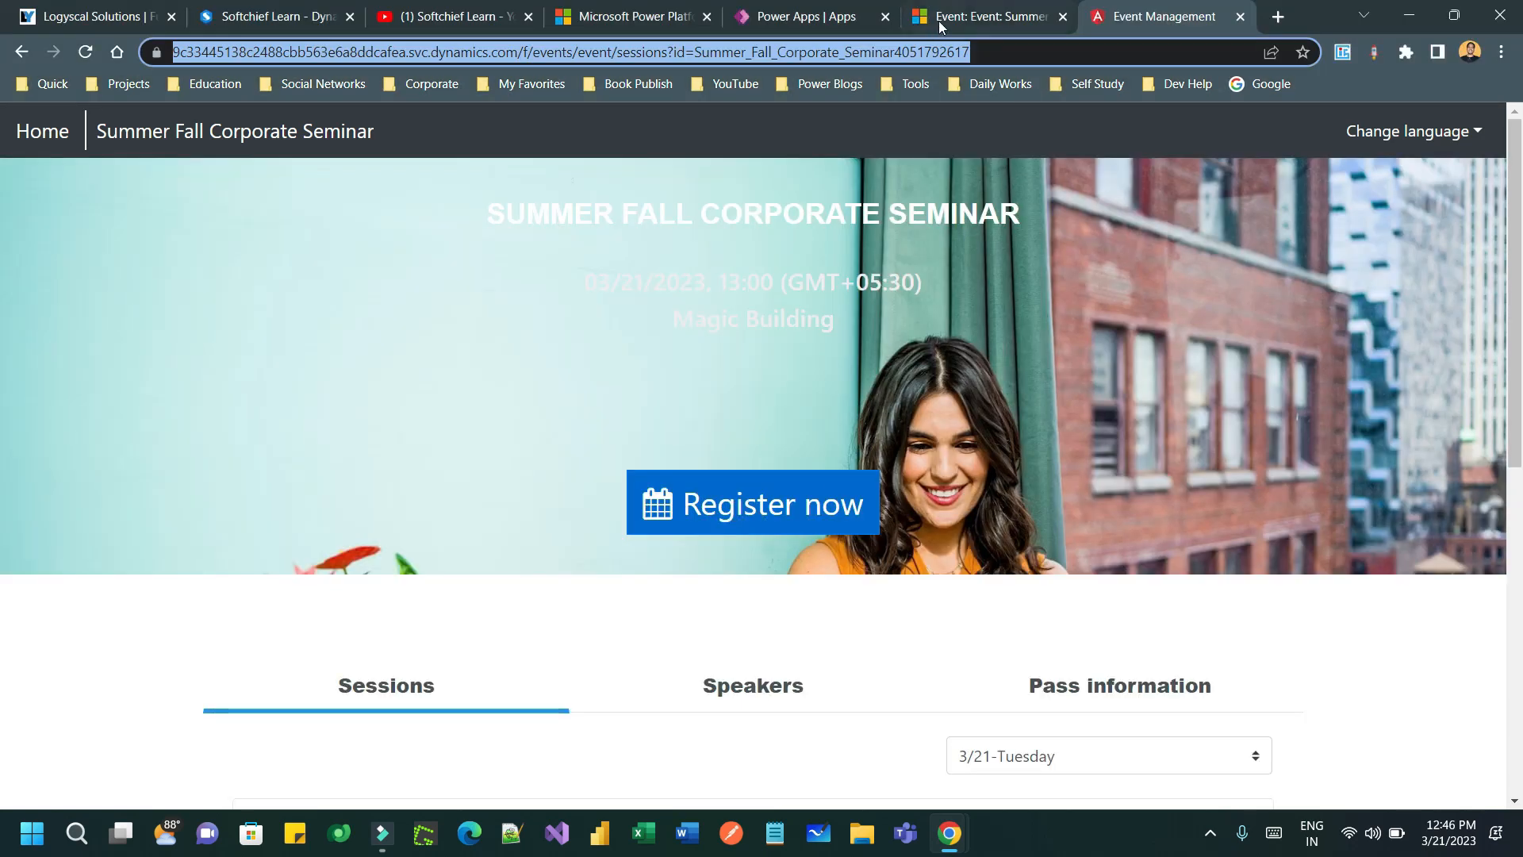
click(939, 21)
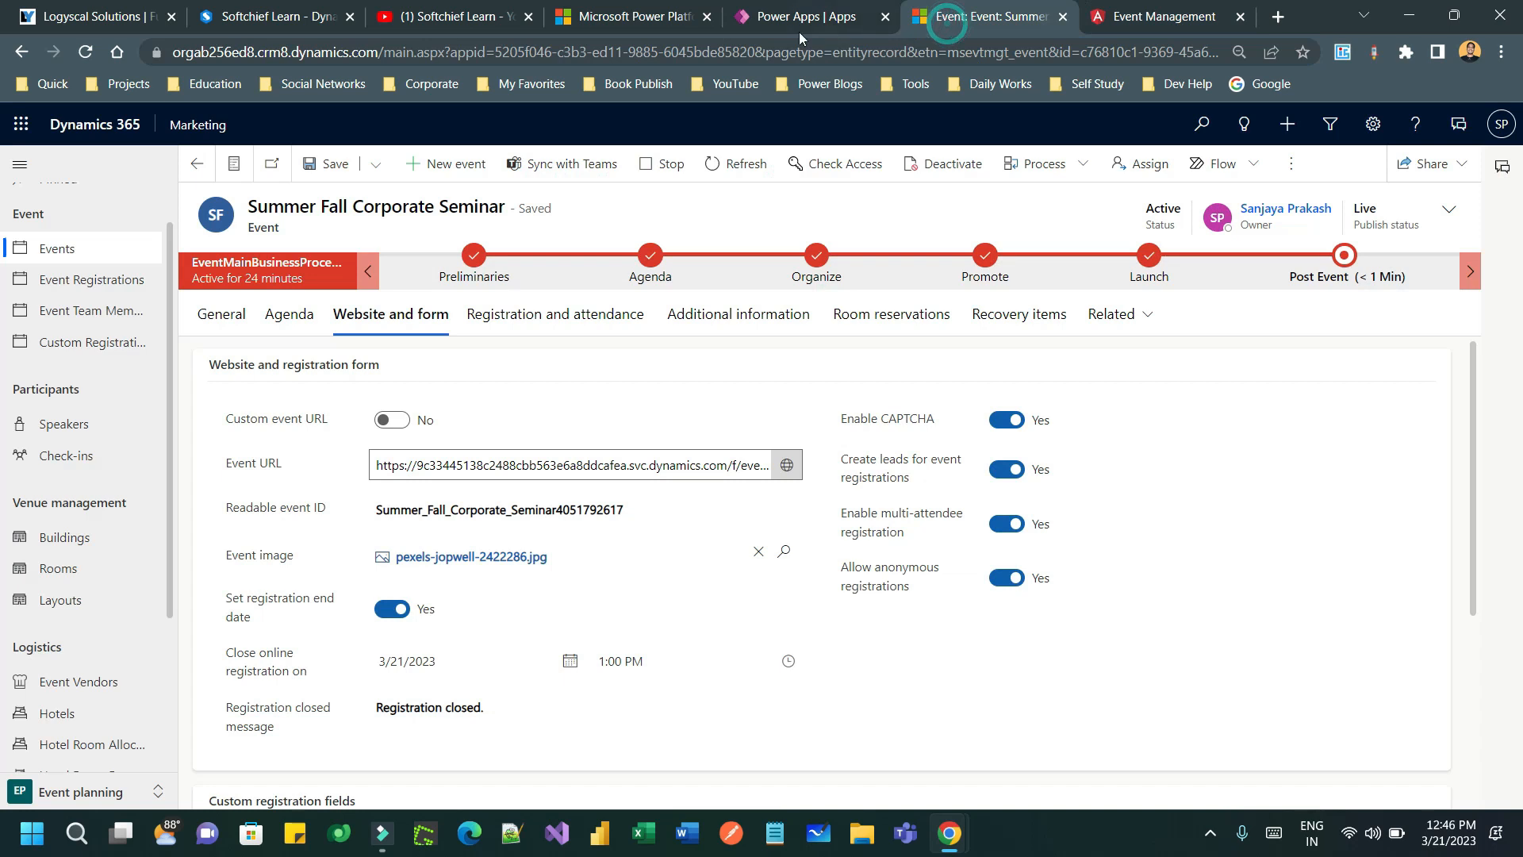
click(673, 168)
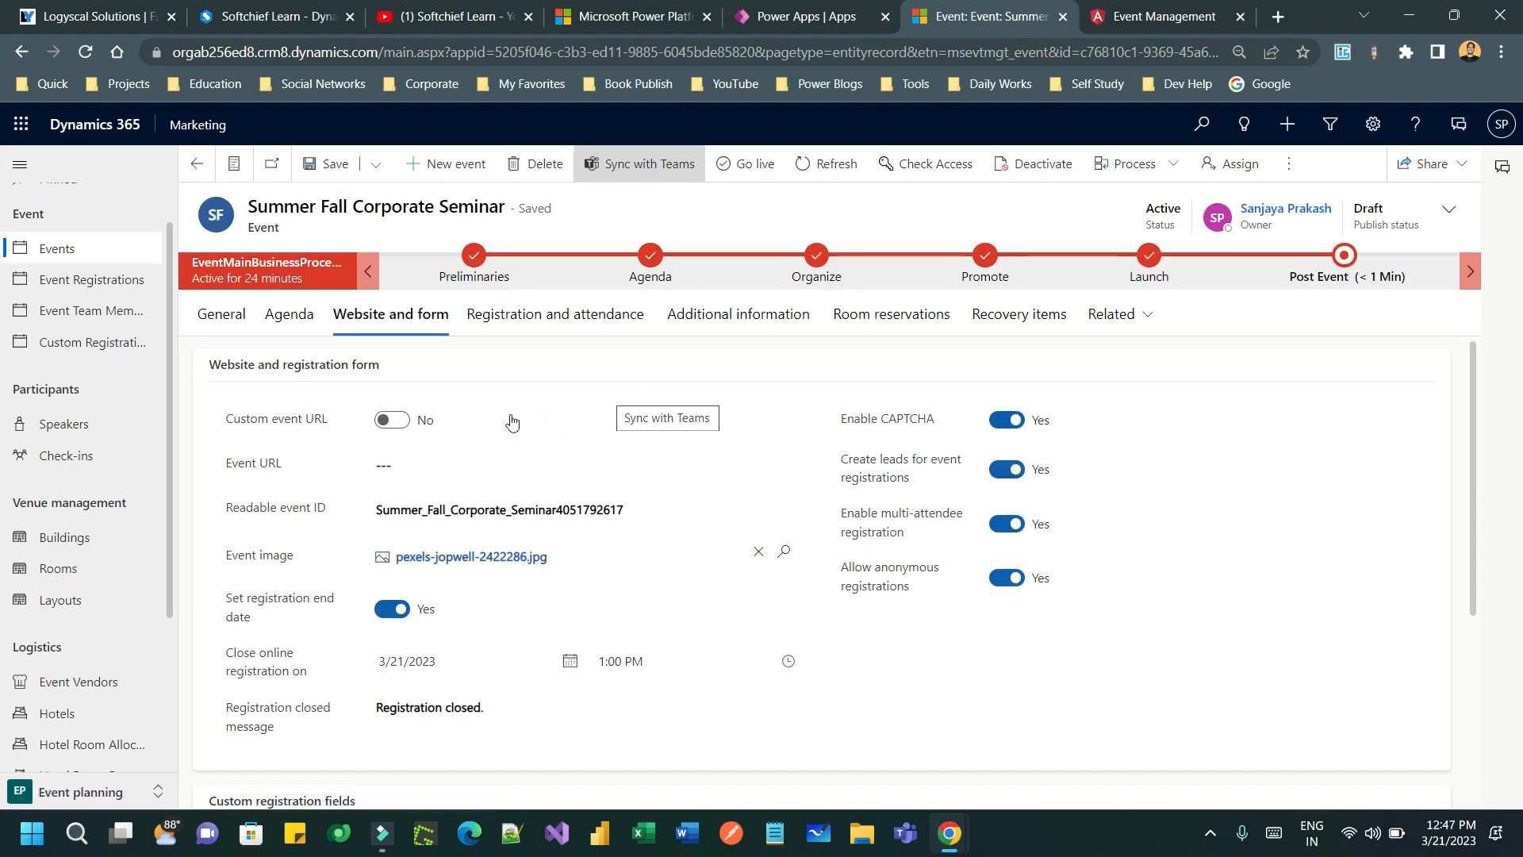
click(796, 317)
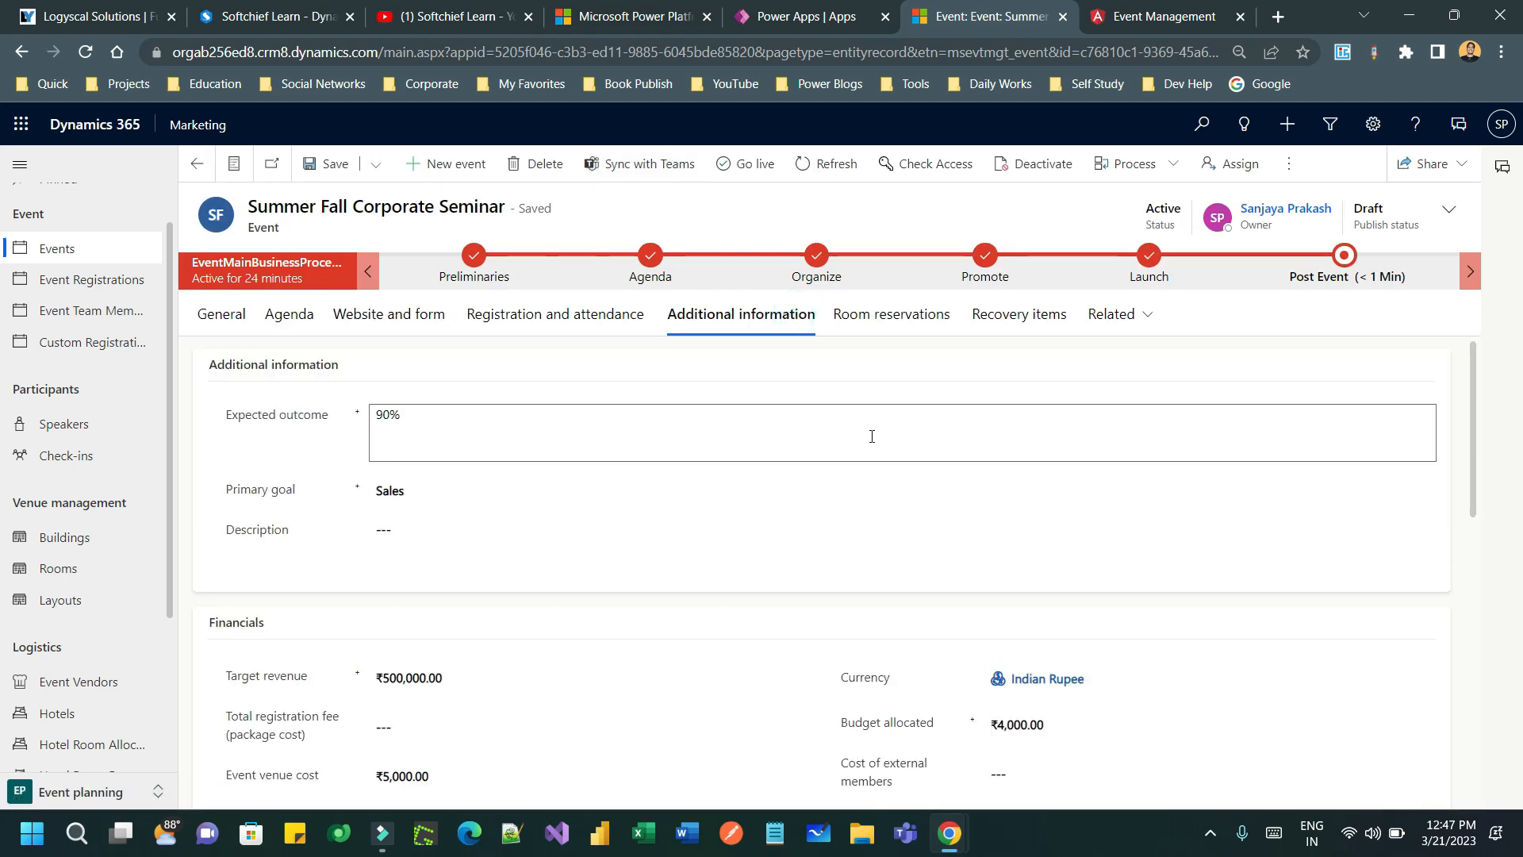
scroll(871, 461, down, 4)
scroll(872, 486, down, 4)
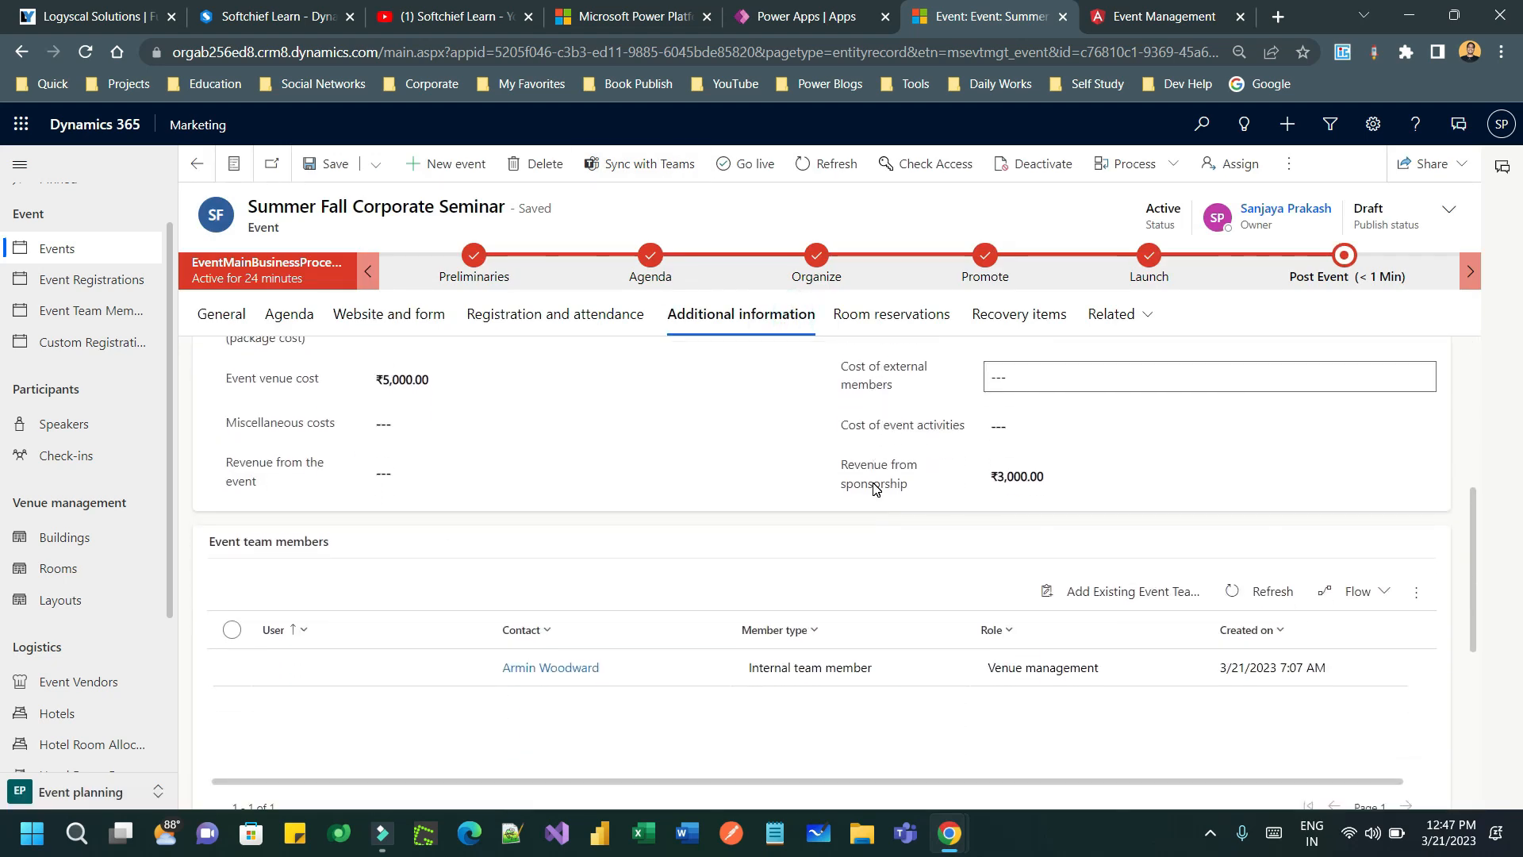
scroll(872, 495, down, 3)
scroll(872, 489, up, 7)
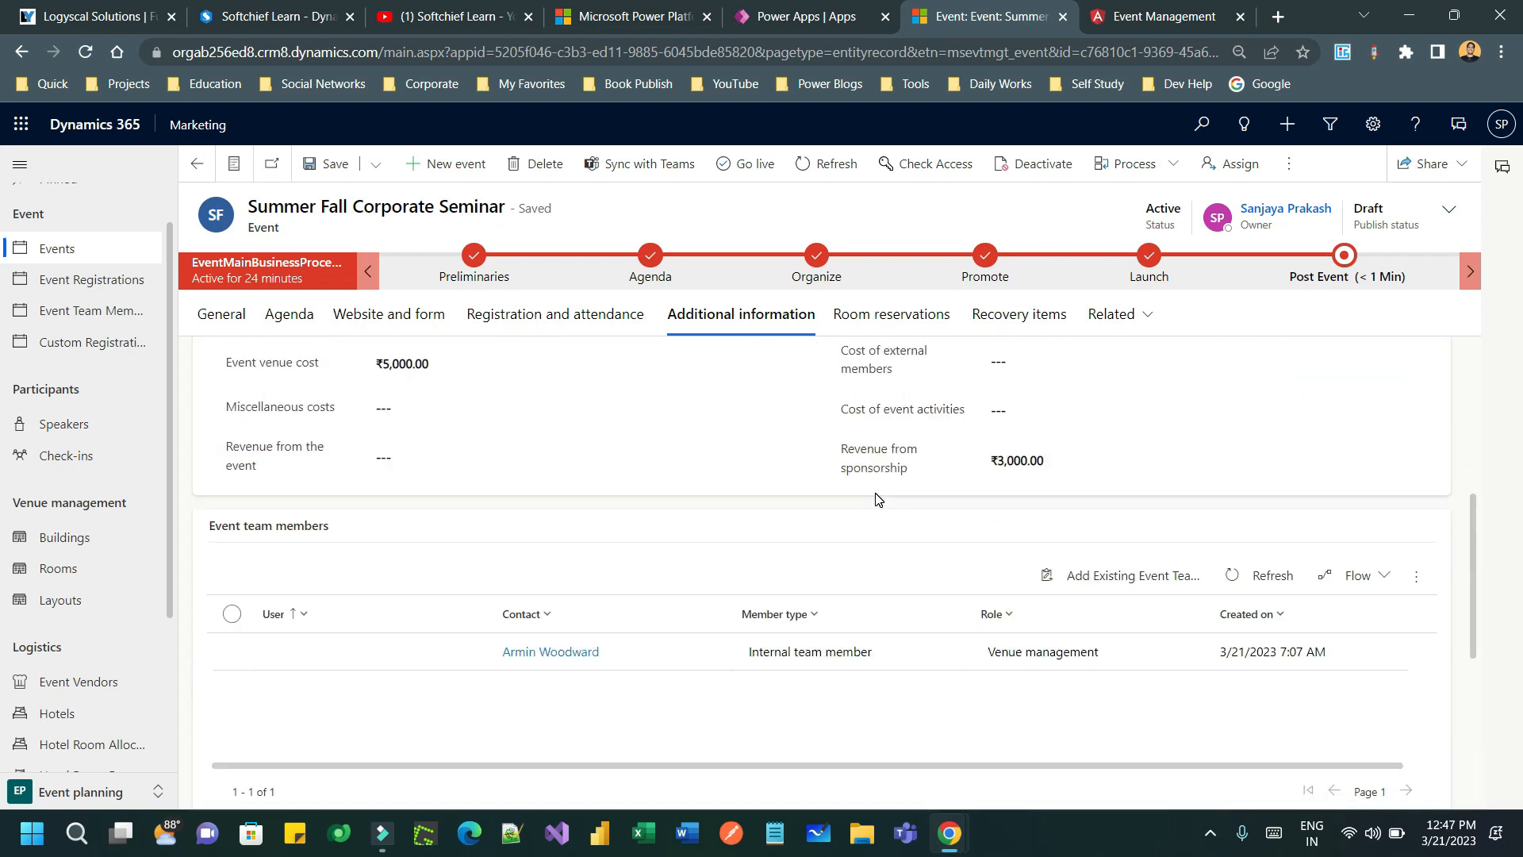
scroll(889, 476, up, 3)
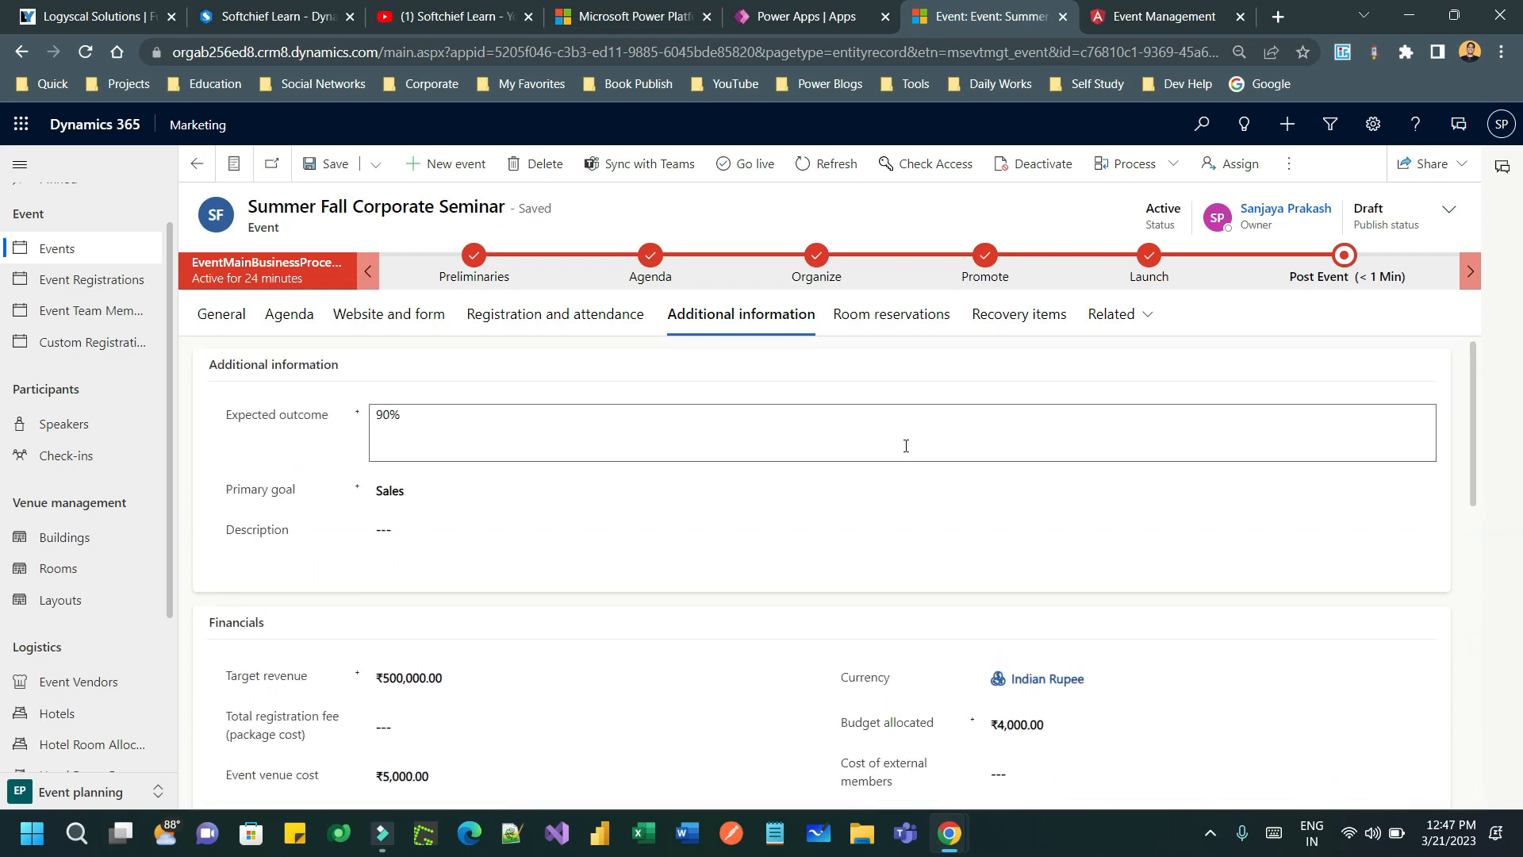
- Replace the Gender field's choices with 'Male' and 'Female' on separate lines and save it
click(102, 349)
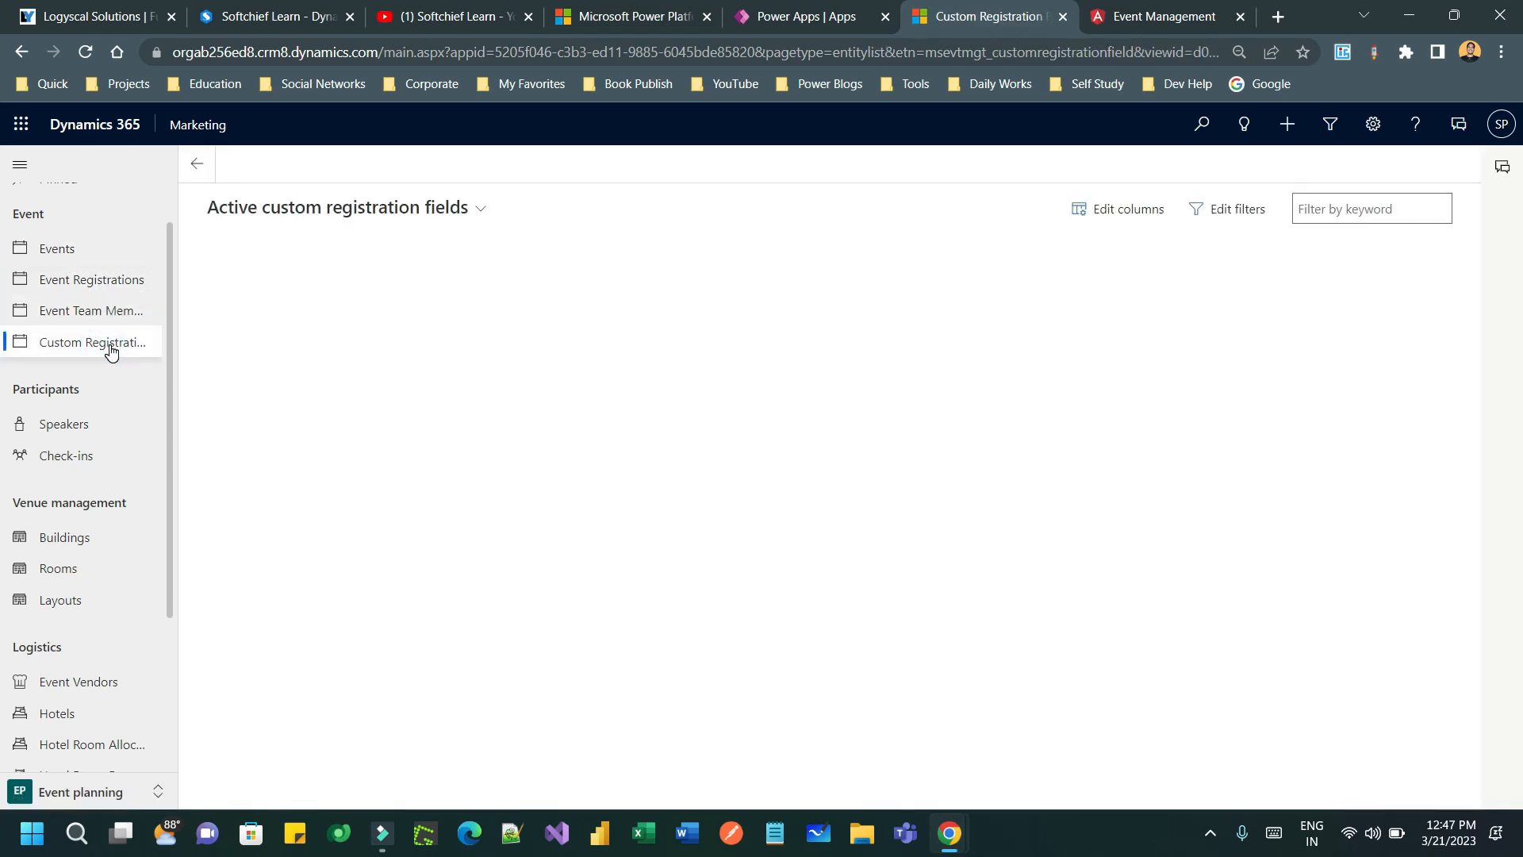
click(426, 291)
click(425, 290)
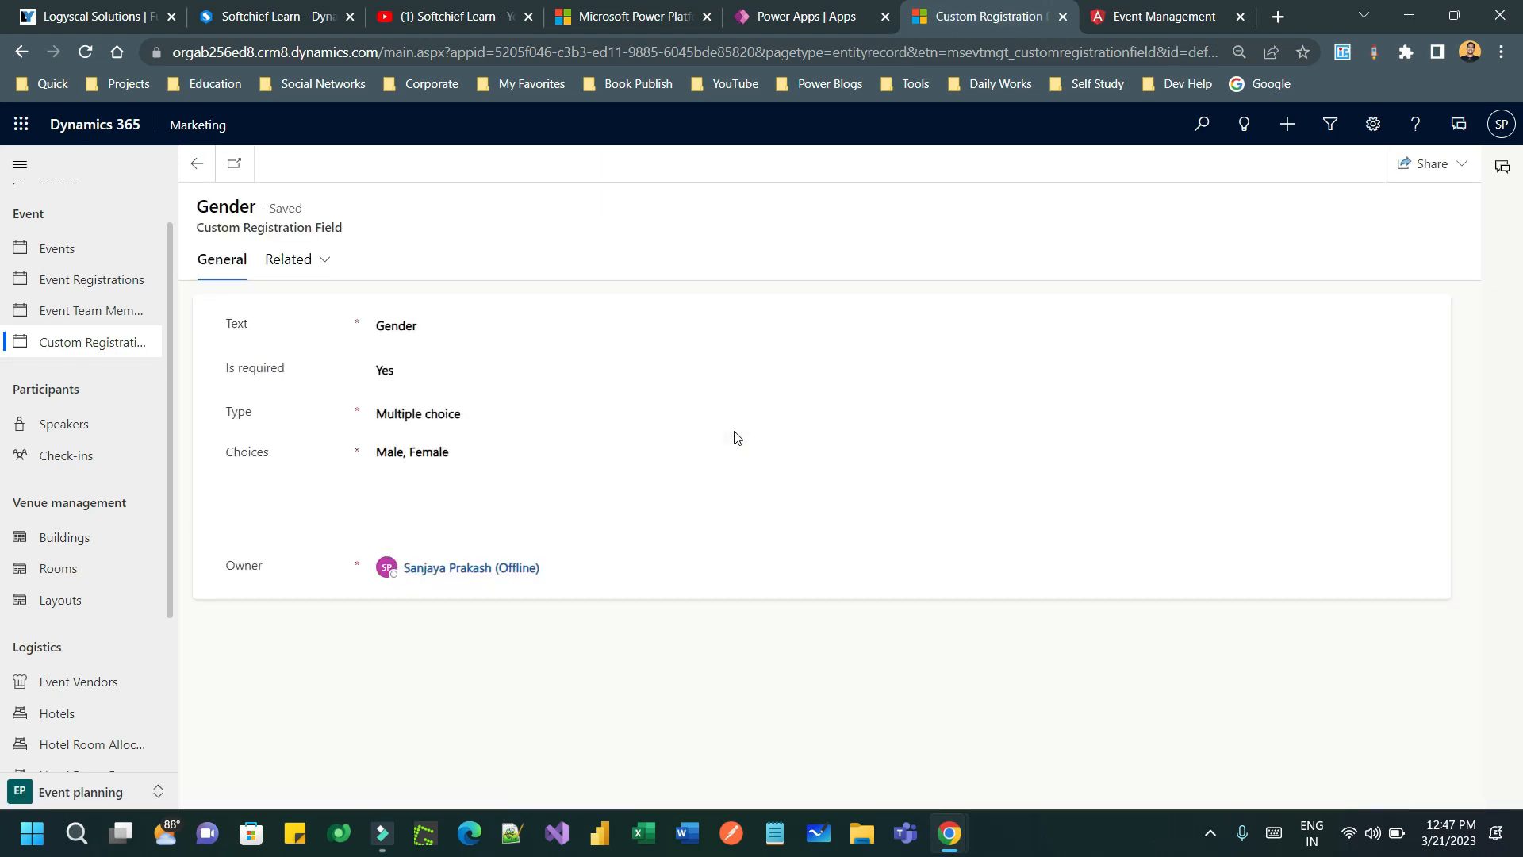
click(465, 464)
key(ctrl+a)
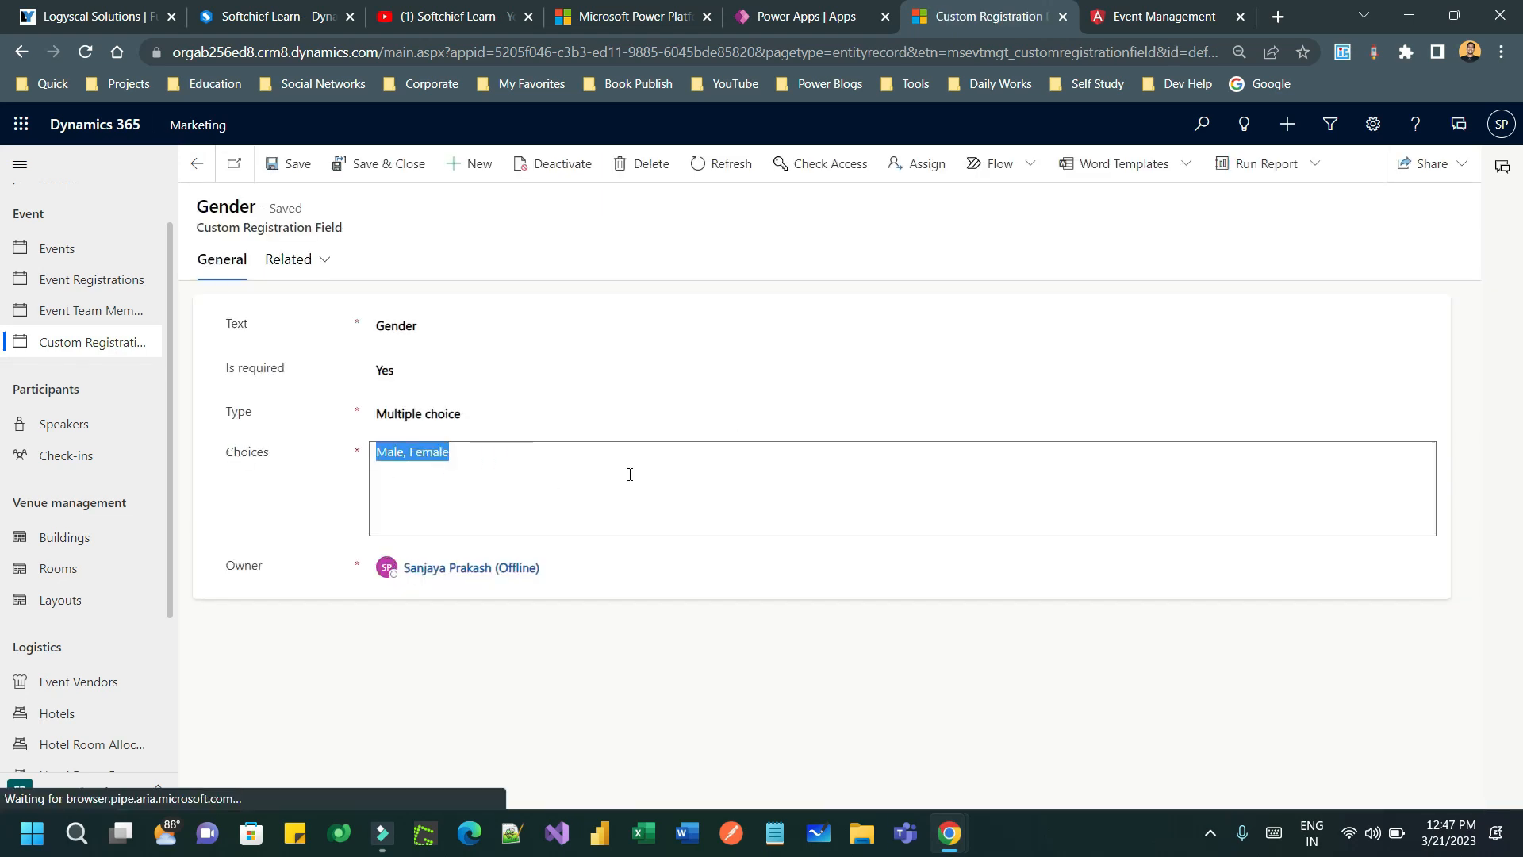
text(Male)
key(Return)
text(Female)
click(664, 655)
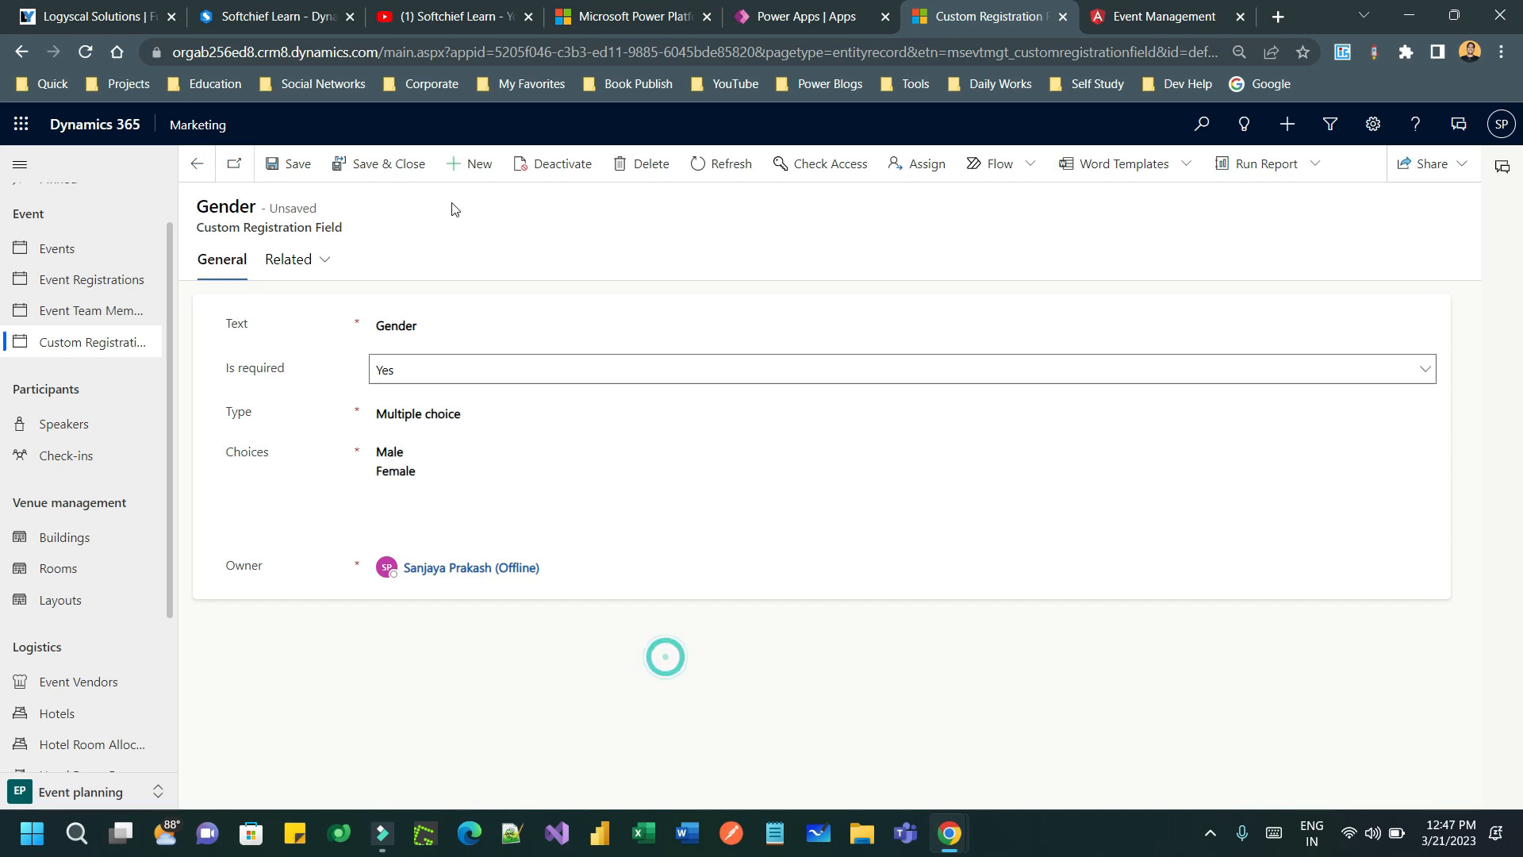
click(372, 163)
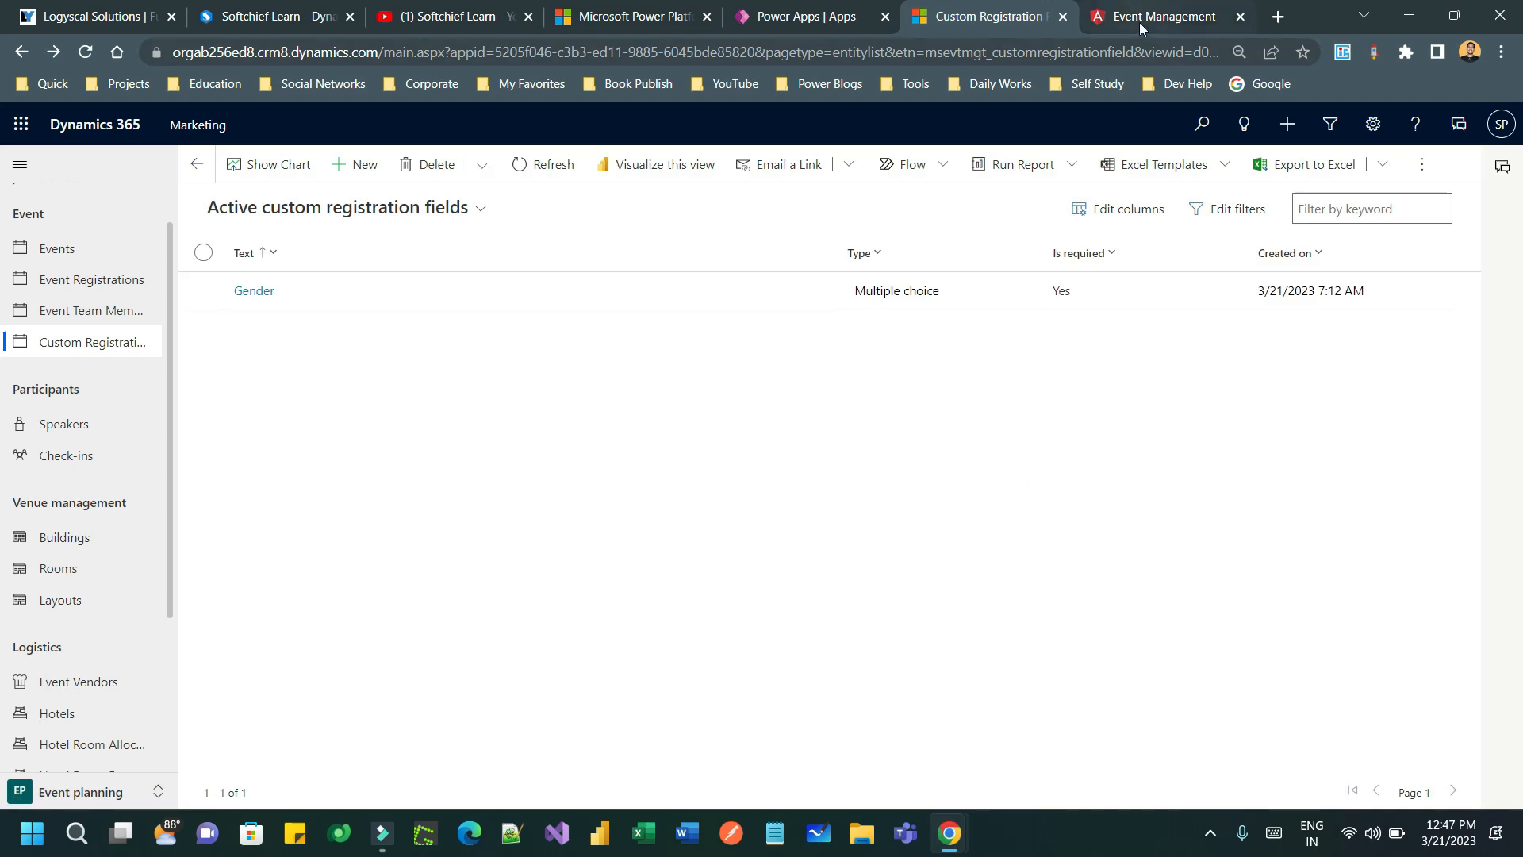
click(92, 265)
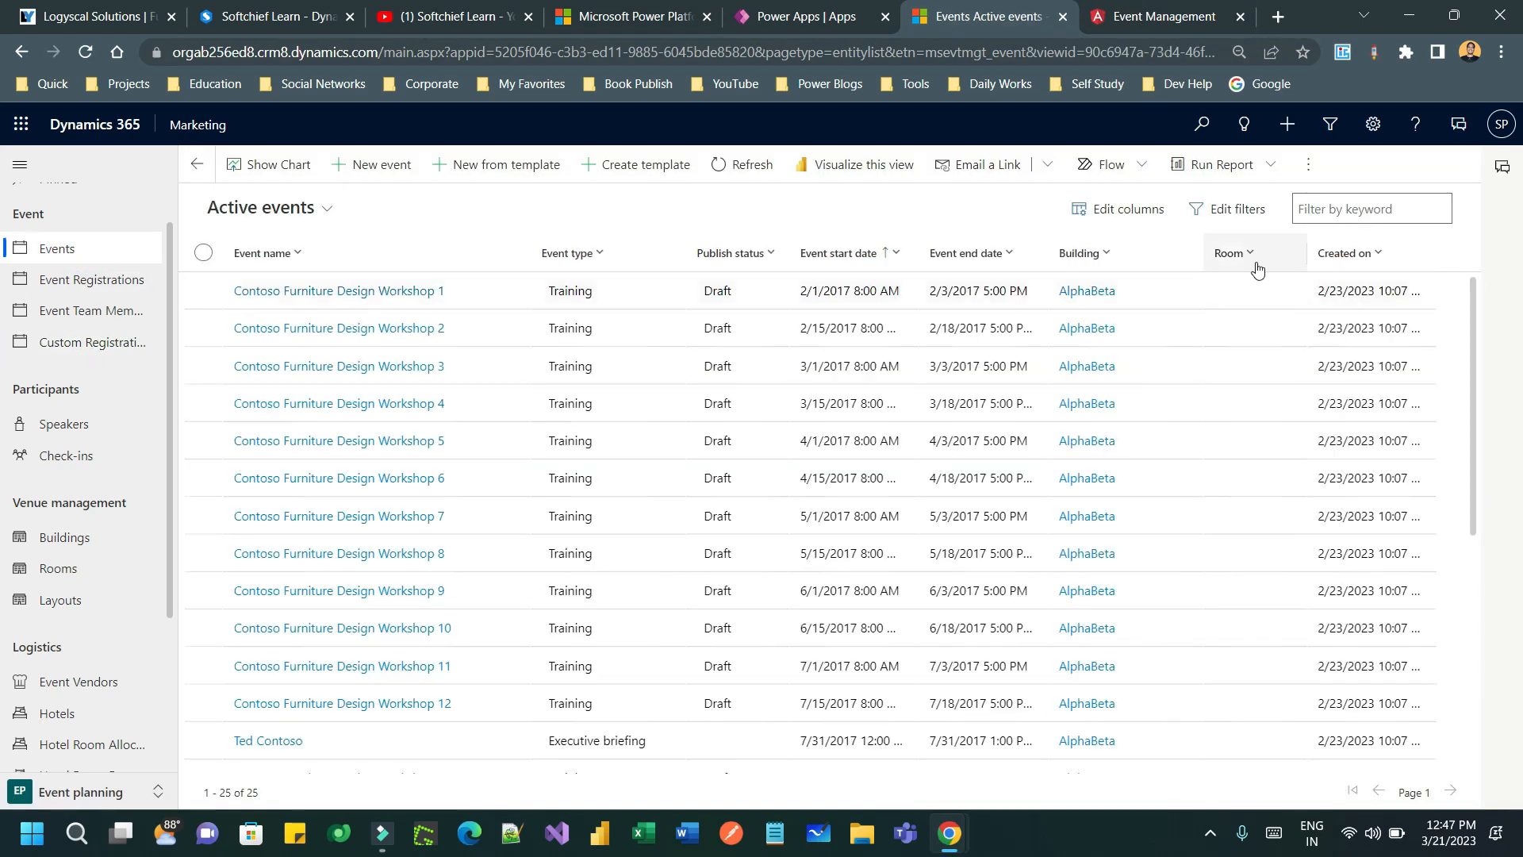
- Sort events newest first, open the Summer Fall Corporate Seminar, and publish it live
click(1348, 253)
click(1380, 314)
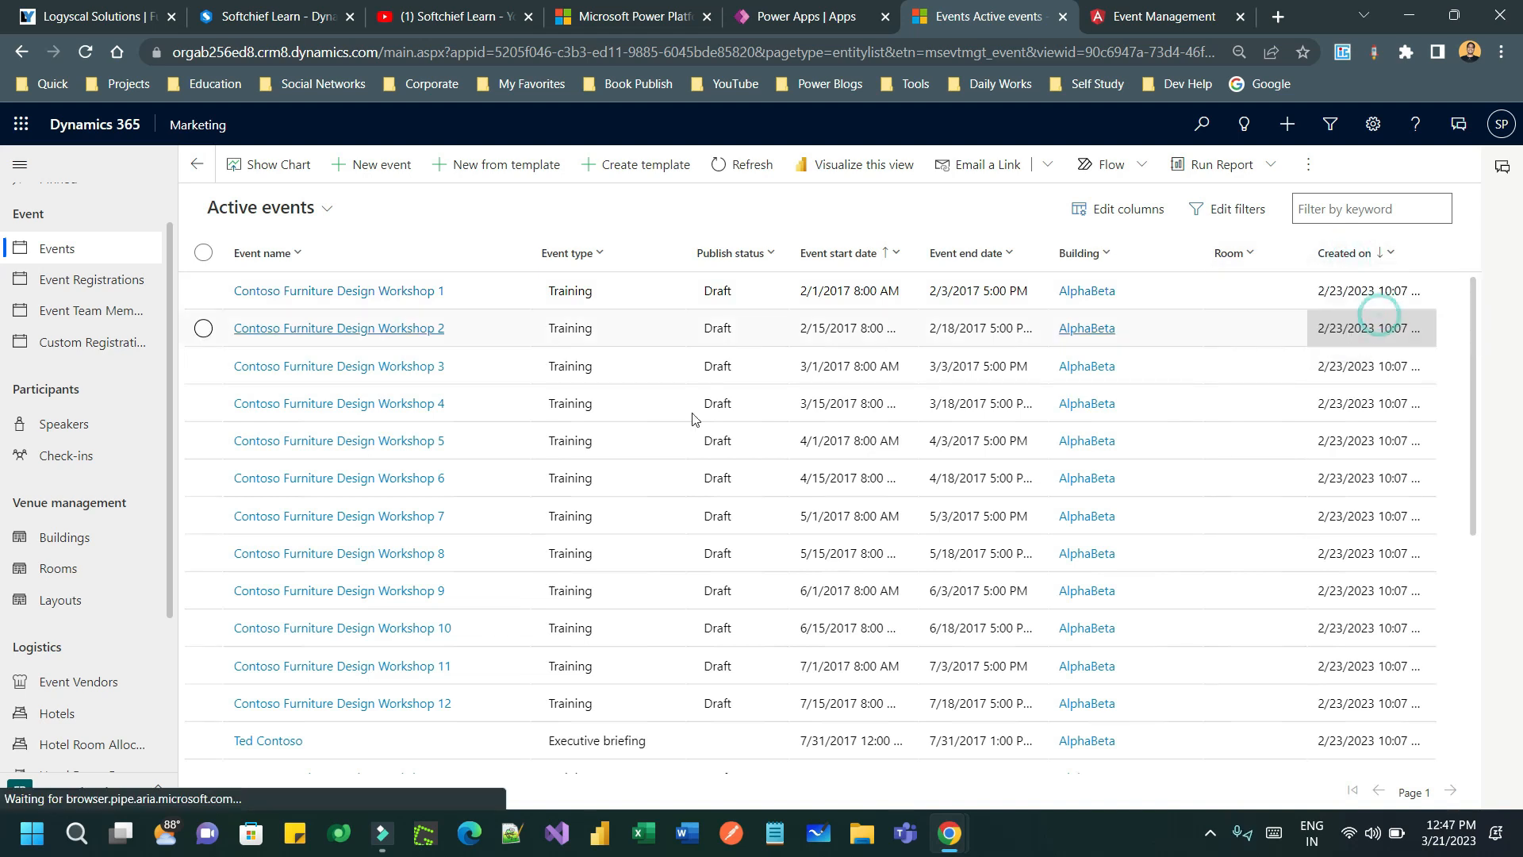
click(341, 290)
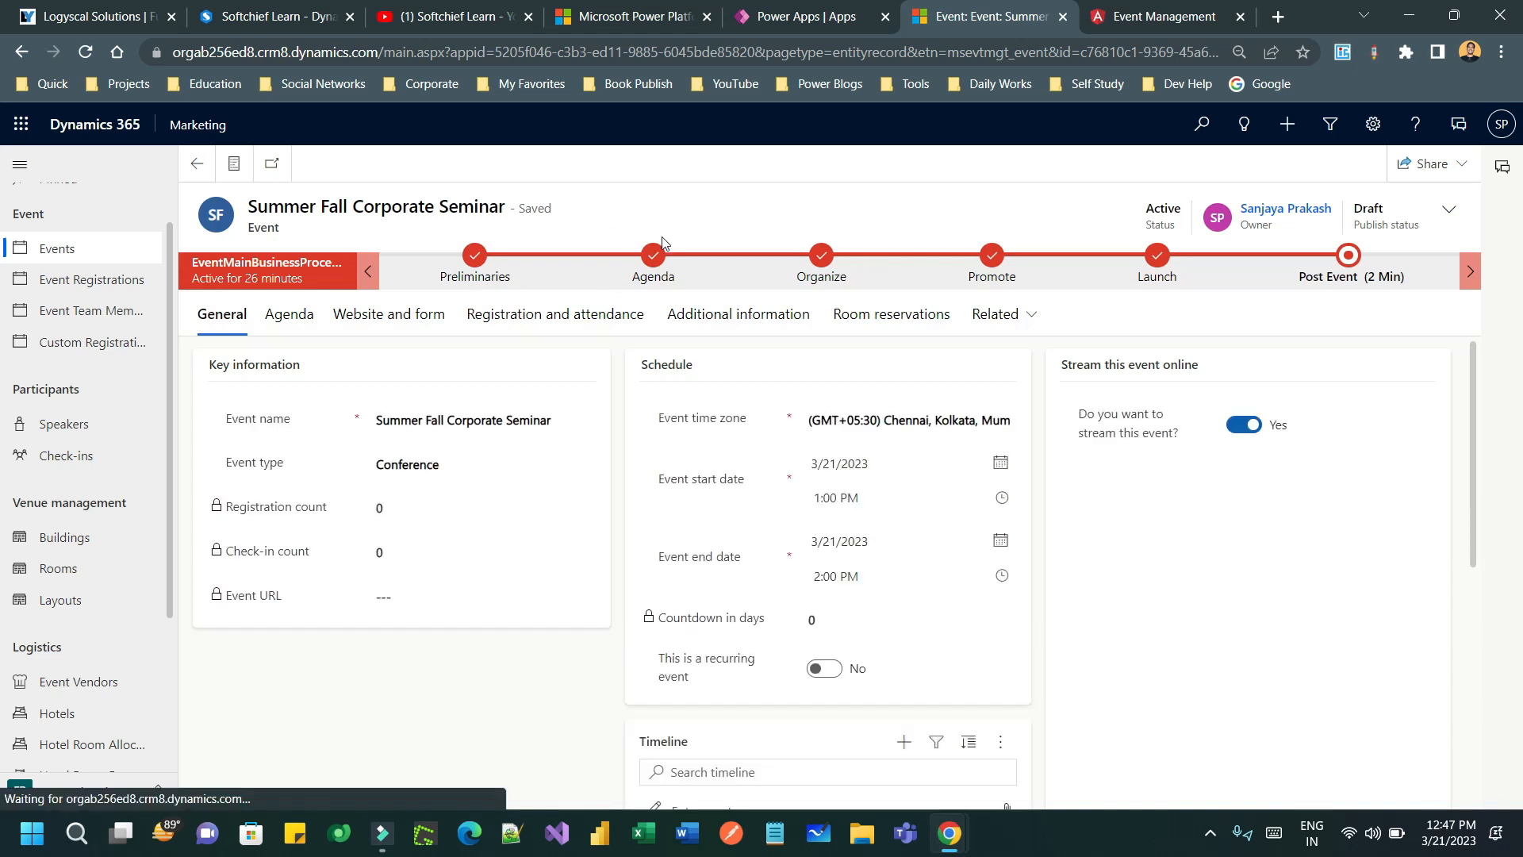
click(763, 163)
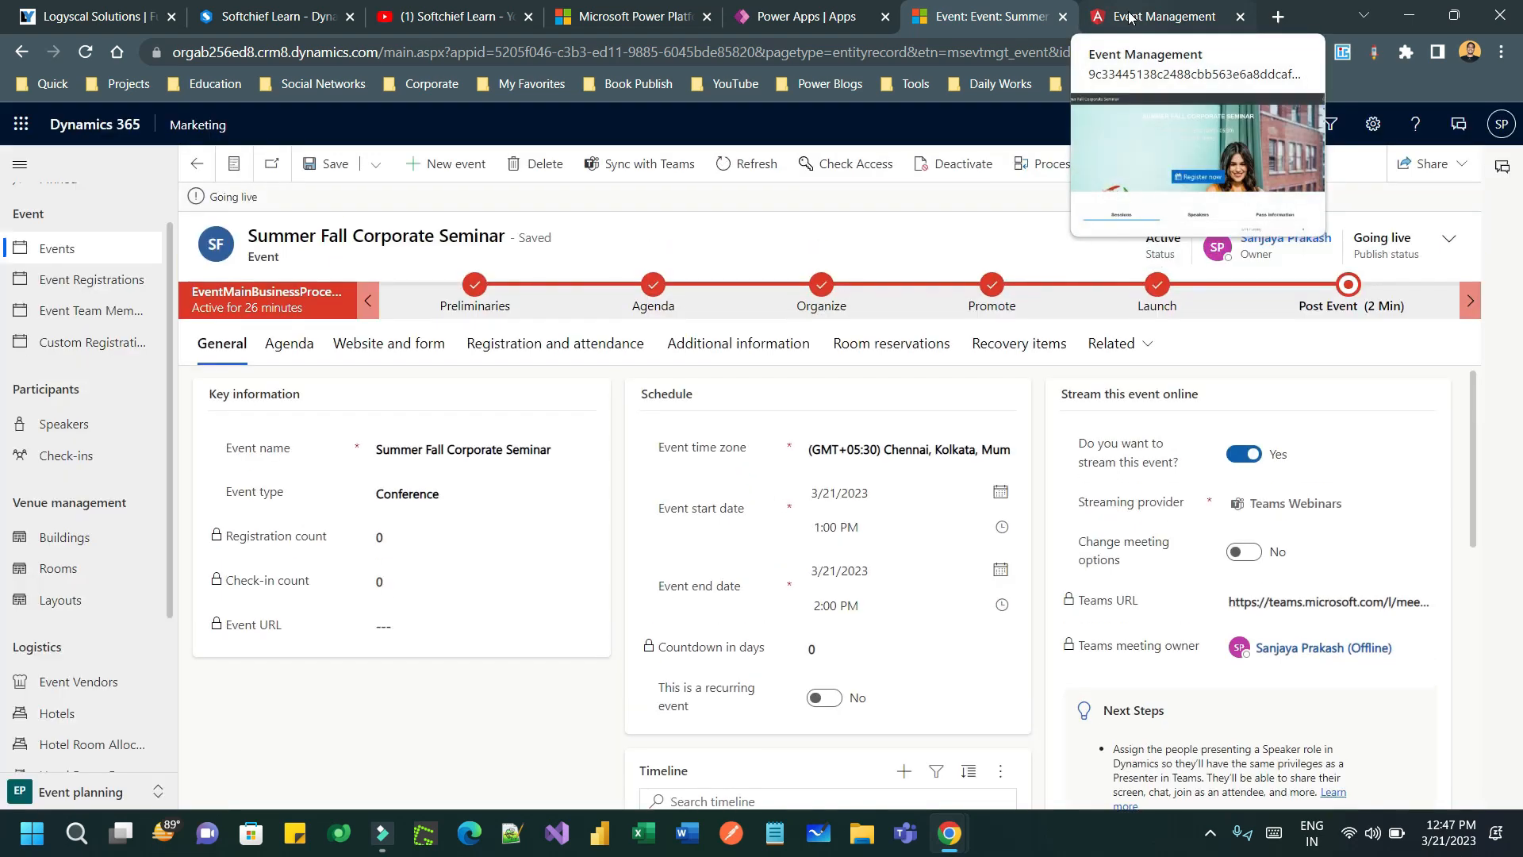
- Reload the incognito registration page and confirm the Gender list now offers Male and Female
key(alt+Tab)
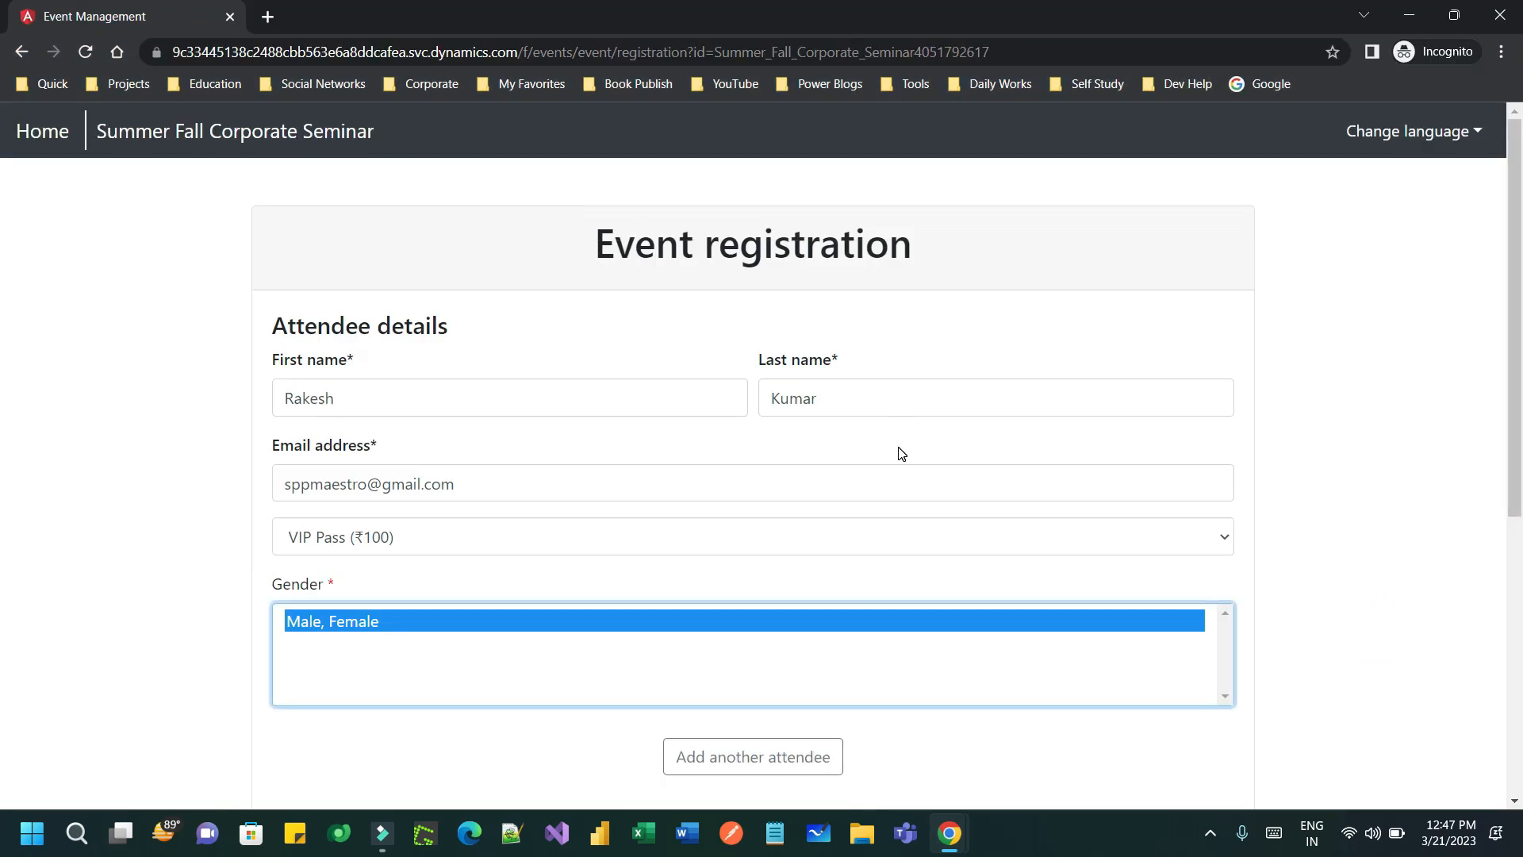
key(F5)
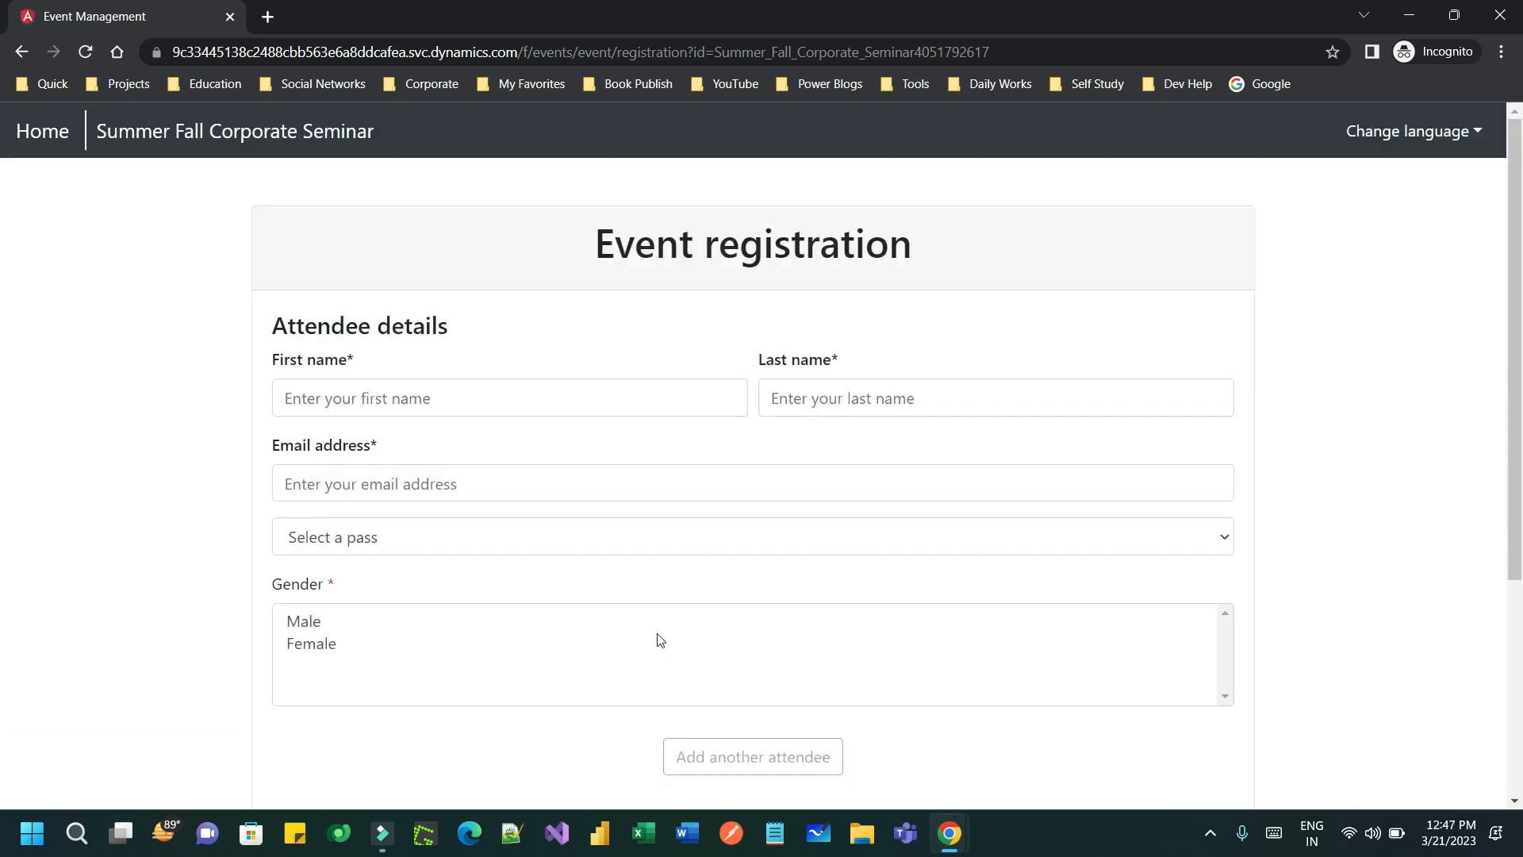
scroll(656, 635, down, 2)
click(401, 427)
click(348, 446)
click(333, 423)
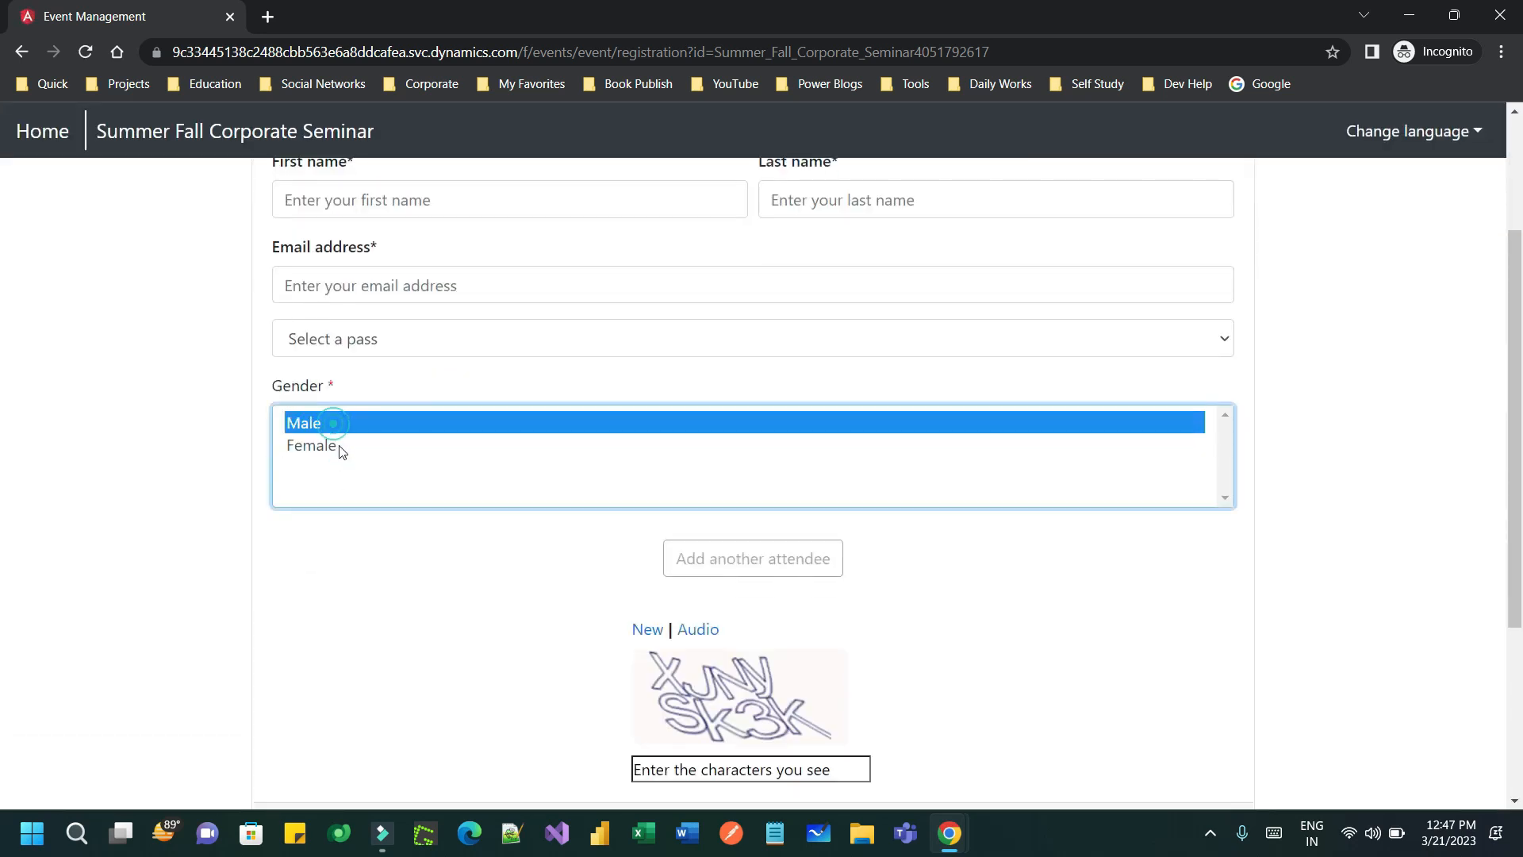
click(340, 444)
click(337, 423)
click(345, 445)
click(341, 423)
scroll(535, 472, up, 2)
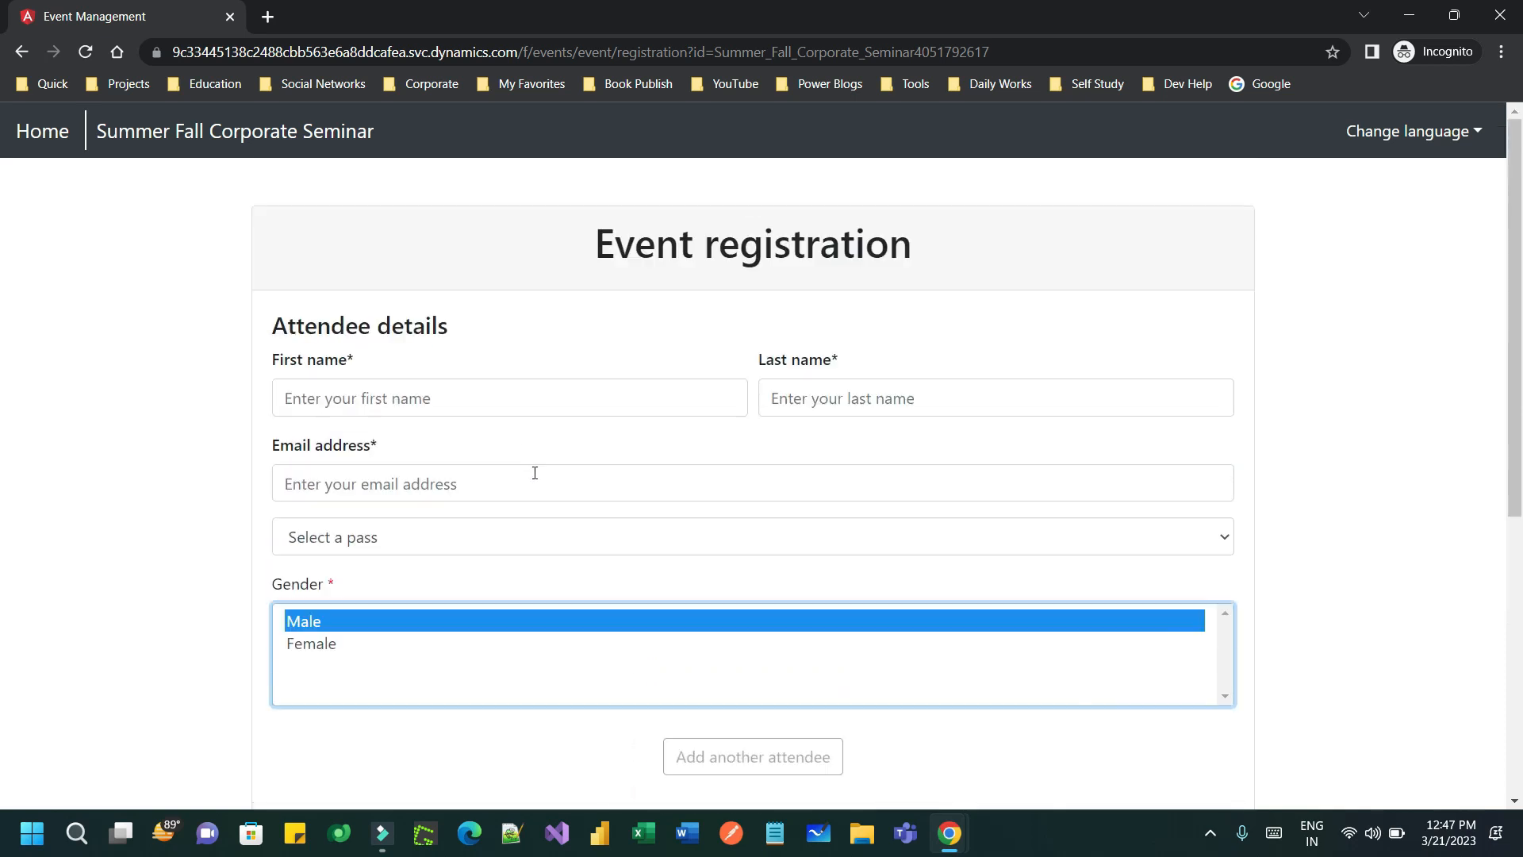
- Fill in the attendee's first name, last name and e-mail address
click(369, 393)
text(Rakesh)
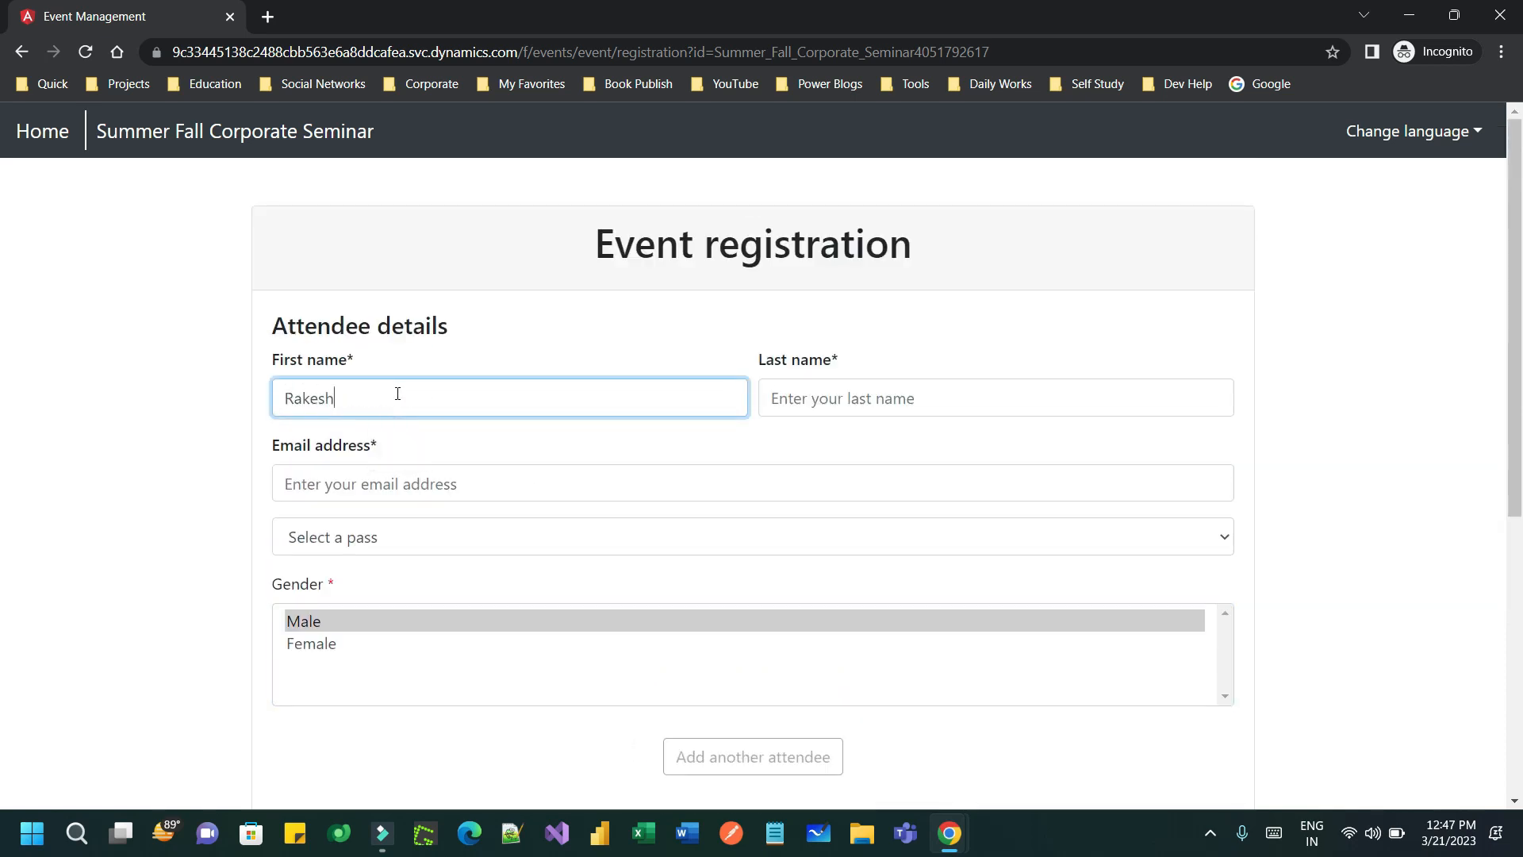
key(Tab)
text(Ku)
key(Tab)
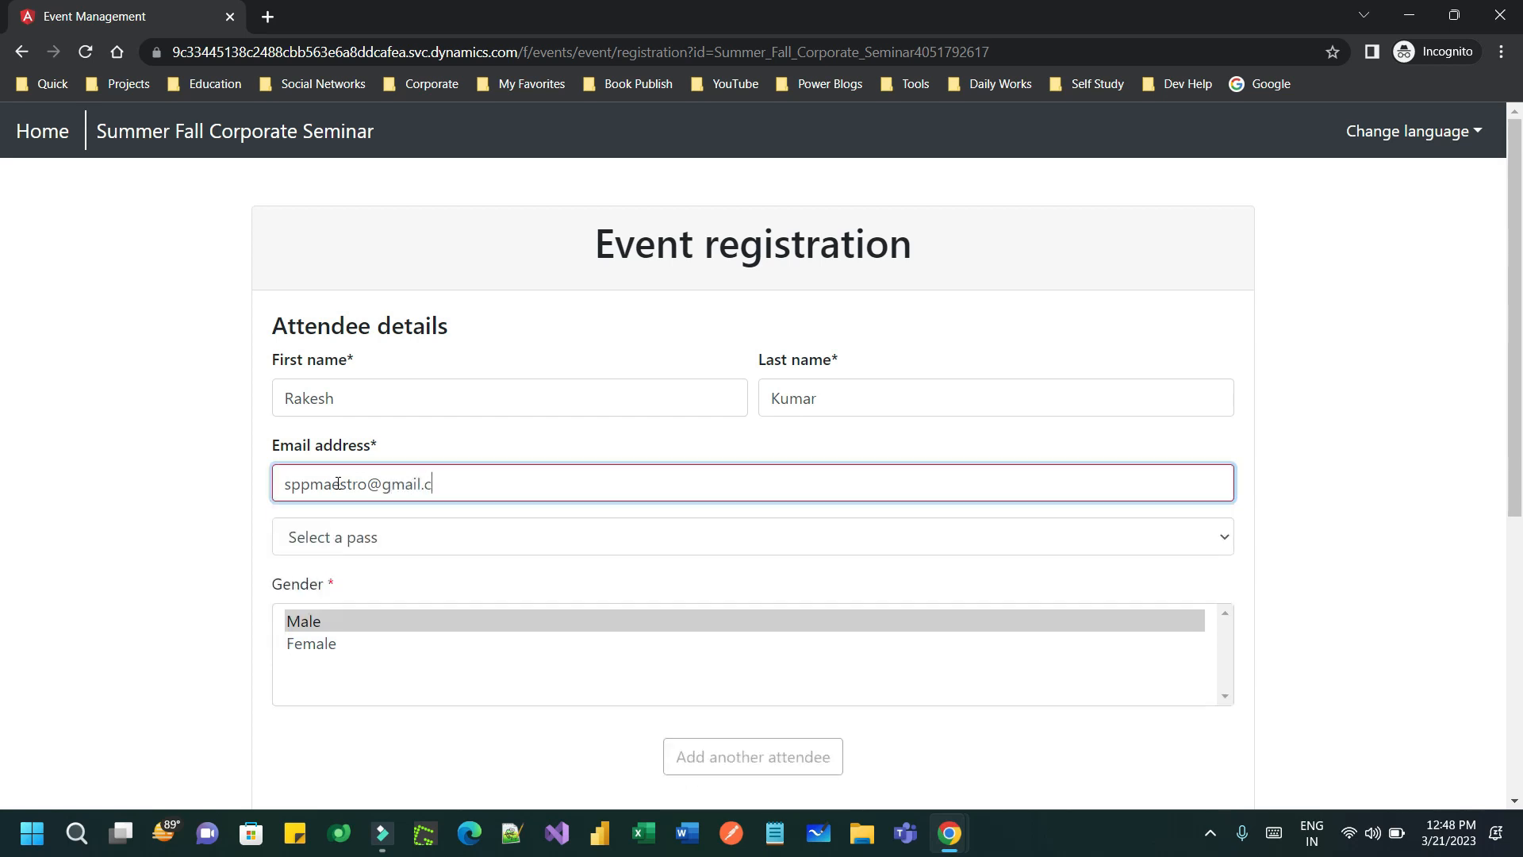
- Choose the ₹100 VIP Pass and Male gender, enter the captcha, and check out
click(341, 536)
click(368, 588)
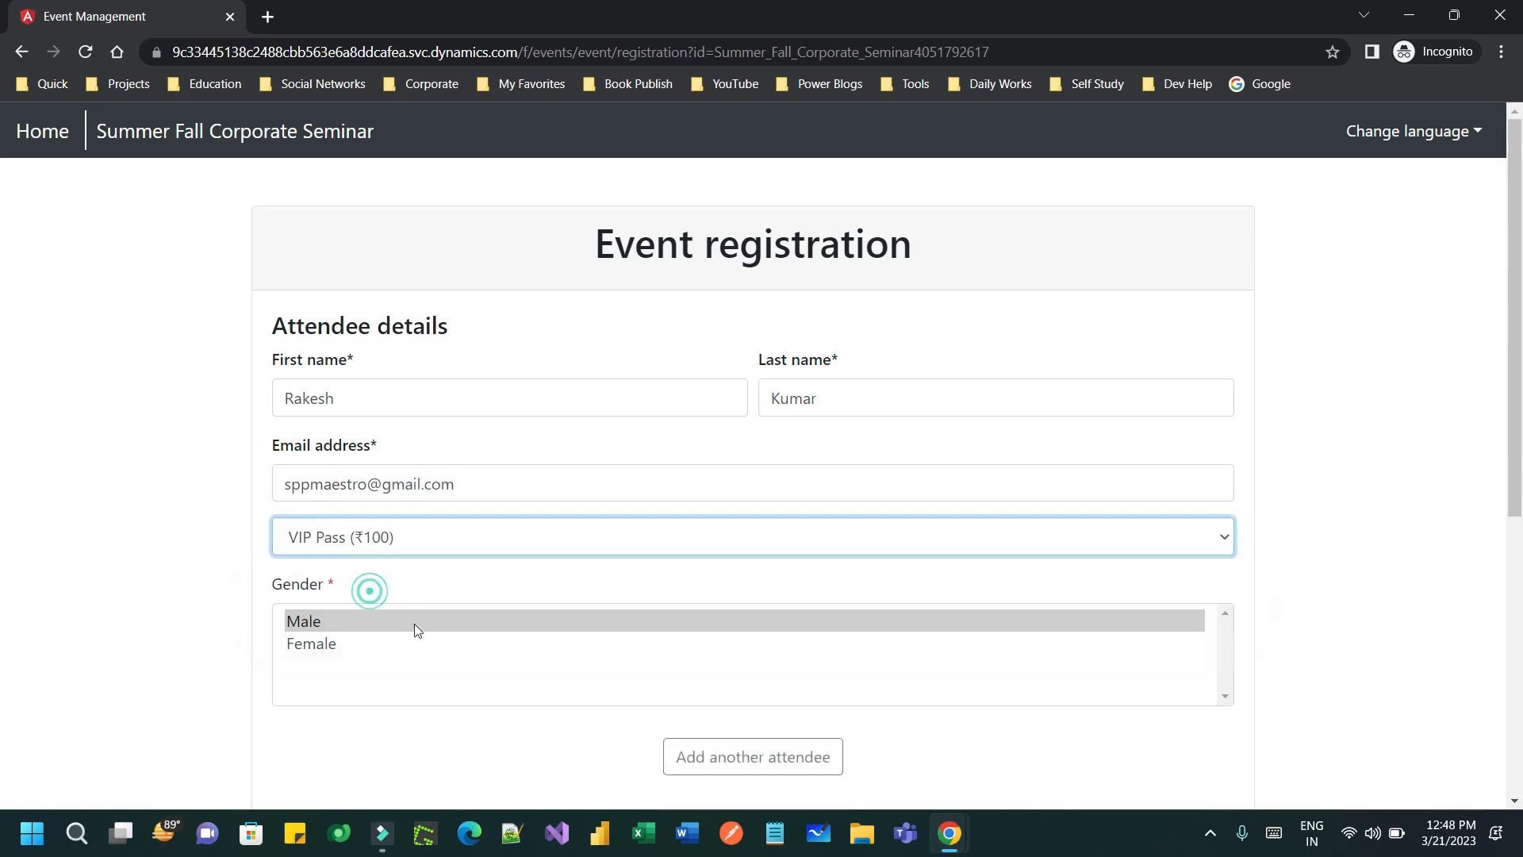
click(346, 619)
scroll(803, 443, down, 1)
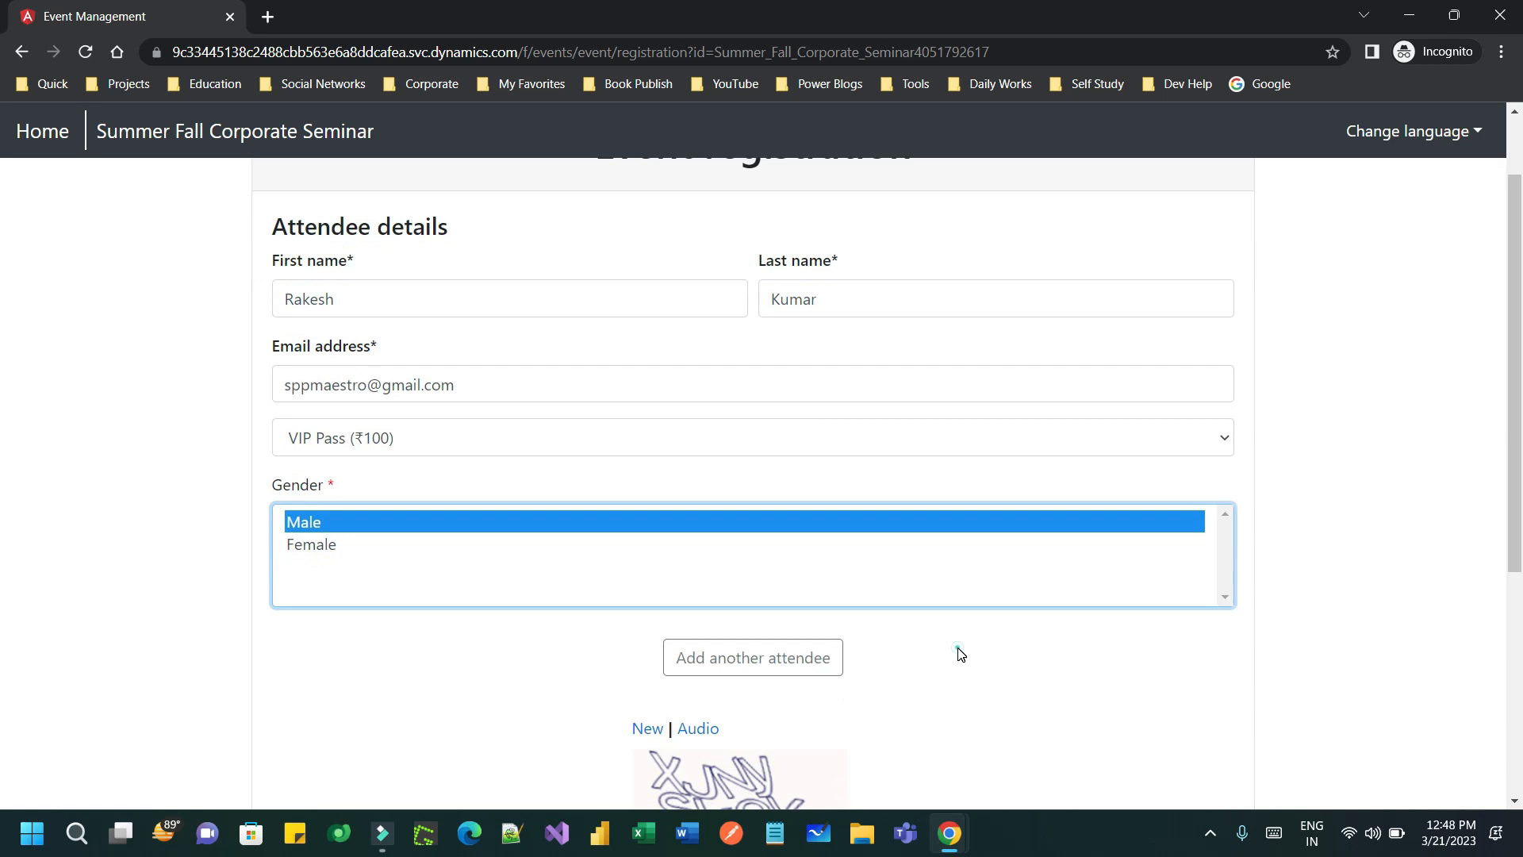
click(959, 652)
scroll(921, 667, down, 3)
click(706, 571)
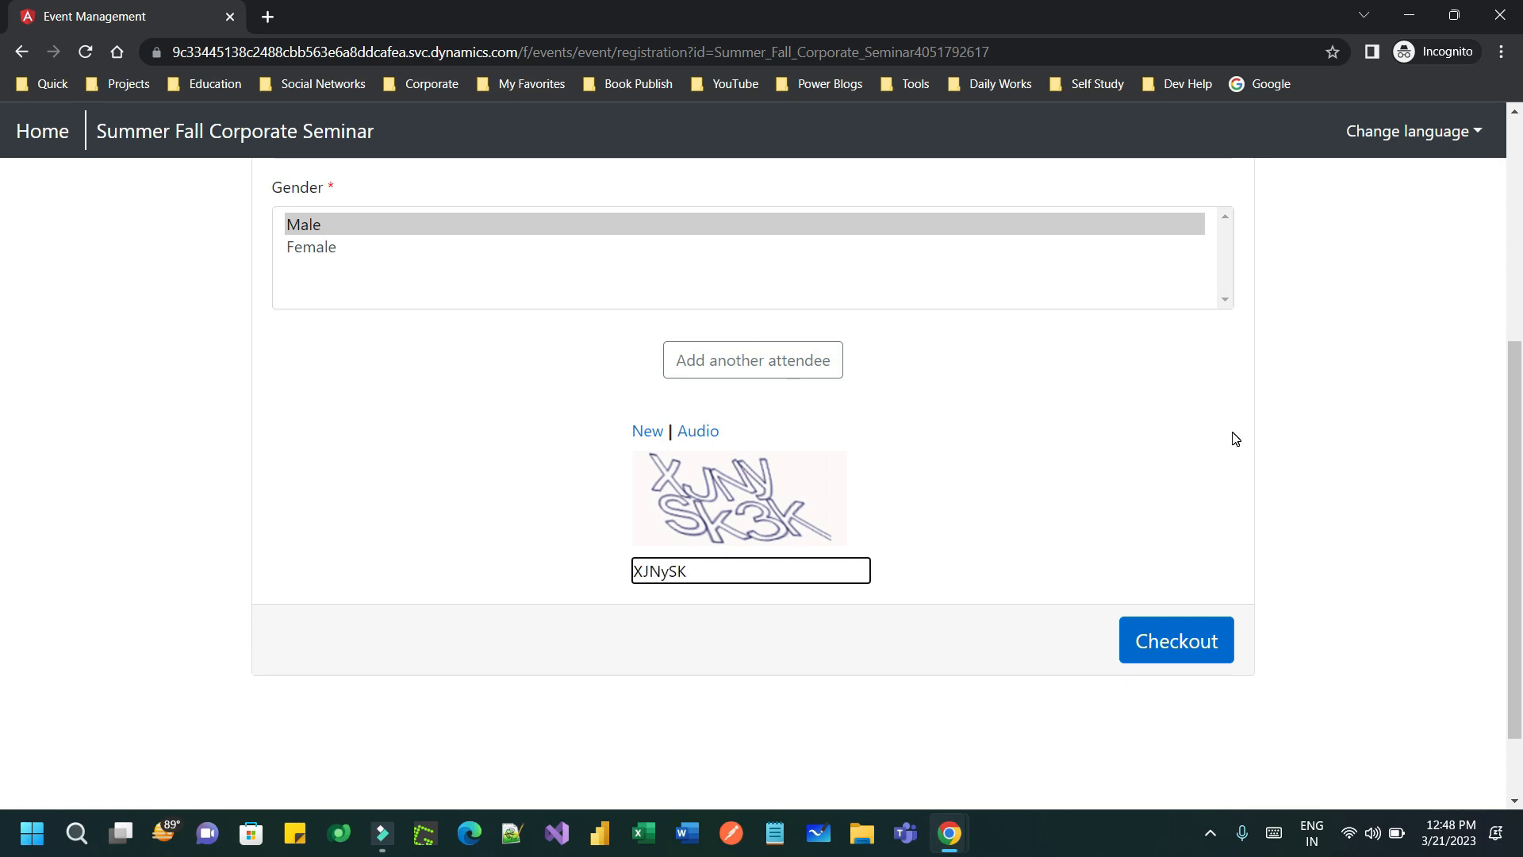
text(K)
click(1190, 634)
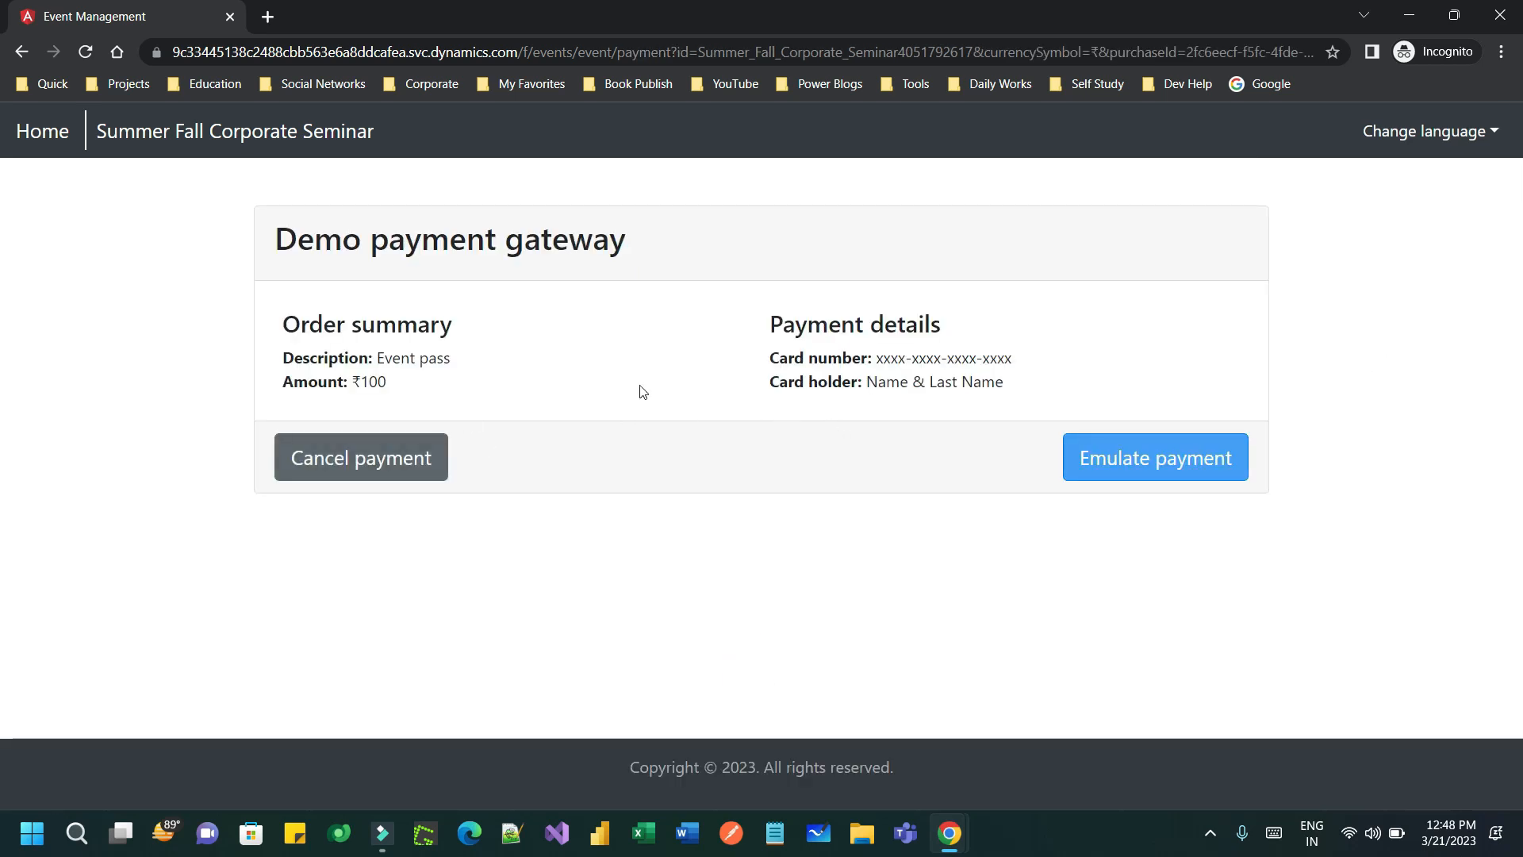
- Emulate the ₹100 payment and highlight the resulting server communication error message
click(1132, 454)
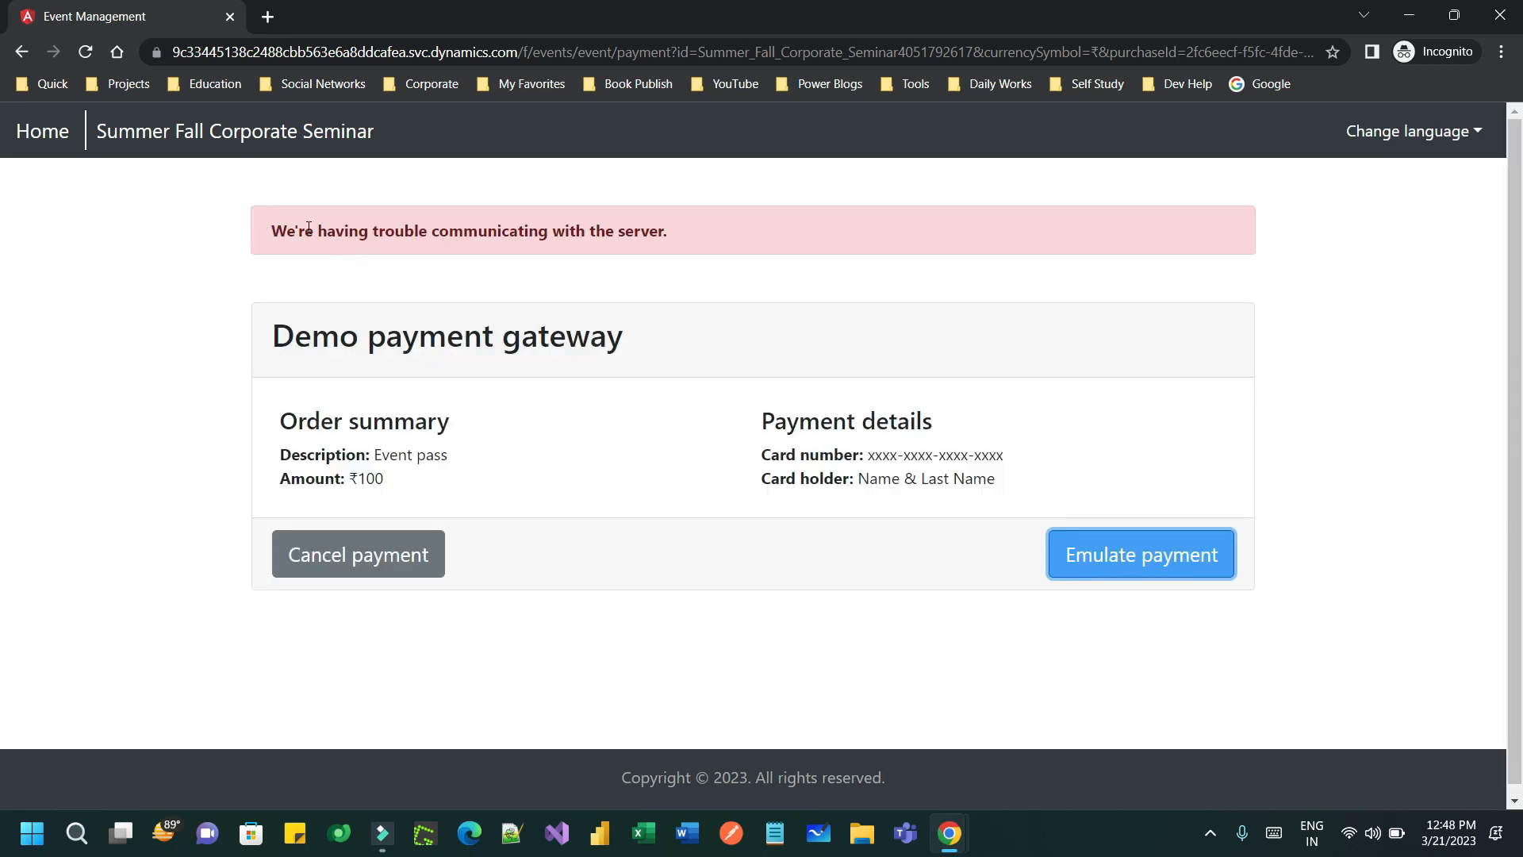
drag(309, 228, 670, 231)
drag(378, 230, 708, 235)
click(708, 235)
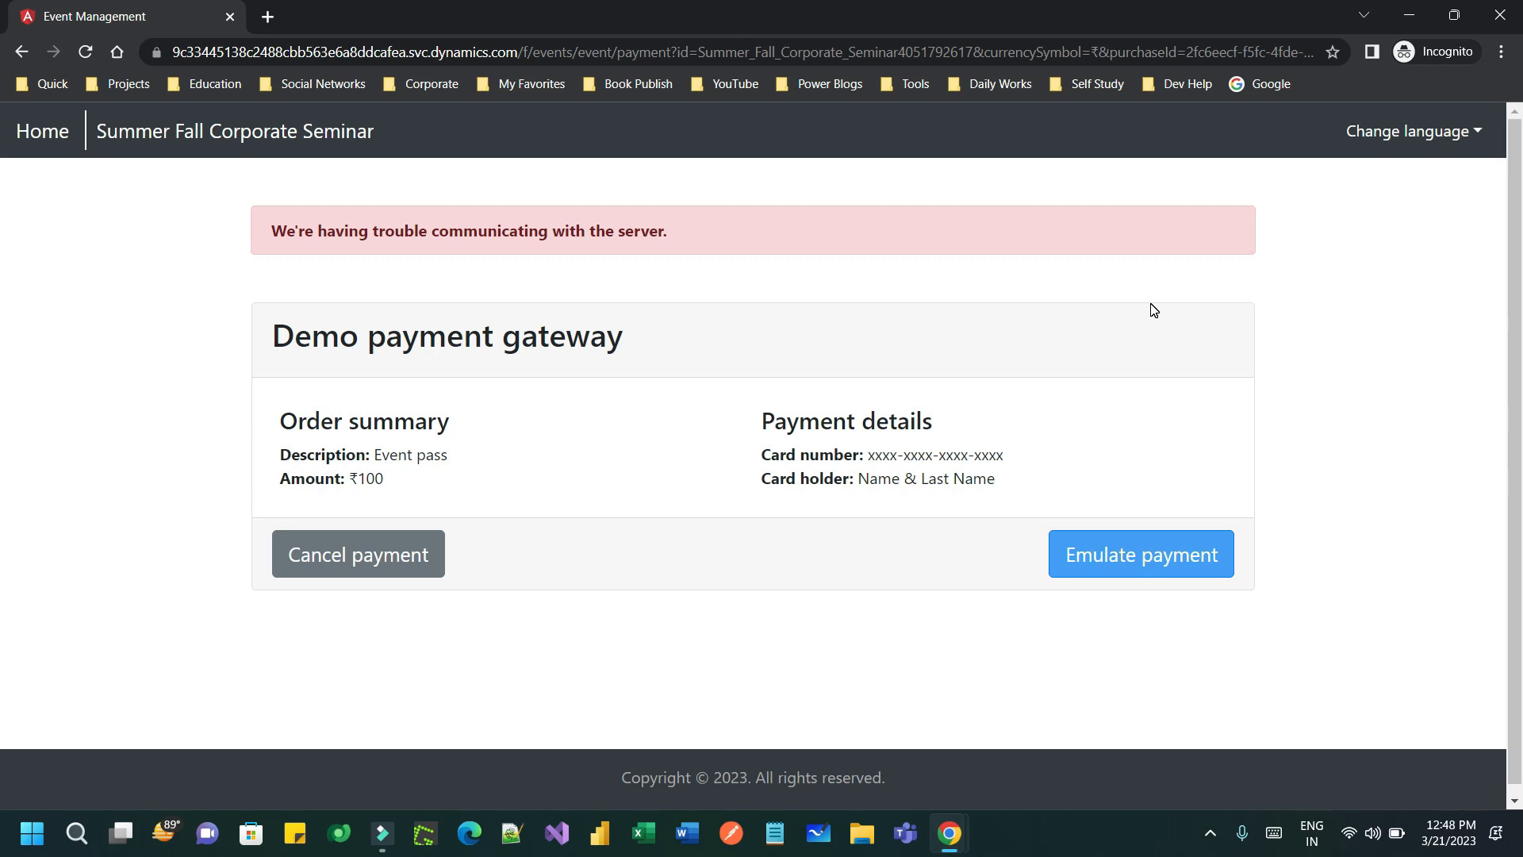
- Check that the event's Registration and attendance grids are empty, then open the Leads list
key(alt+Tab)
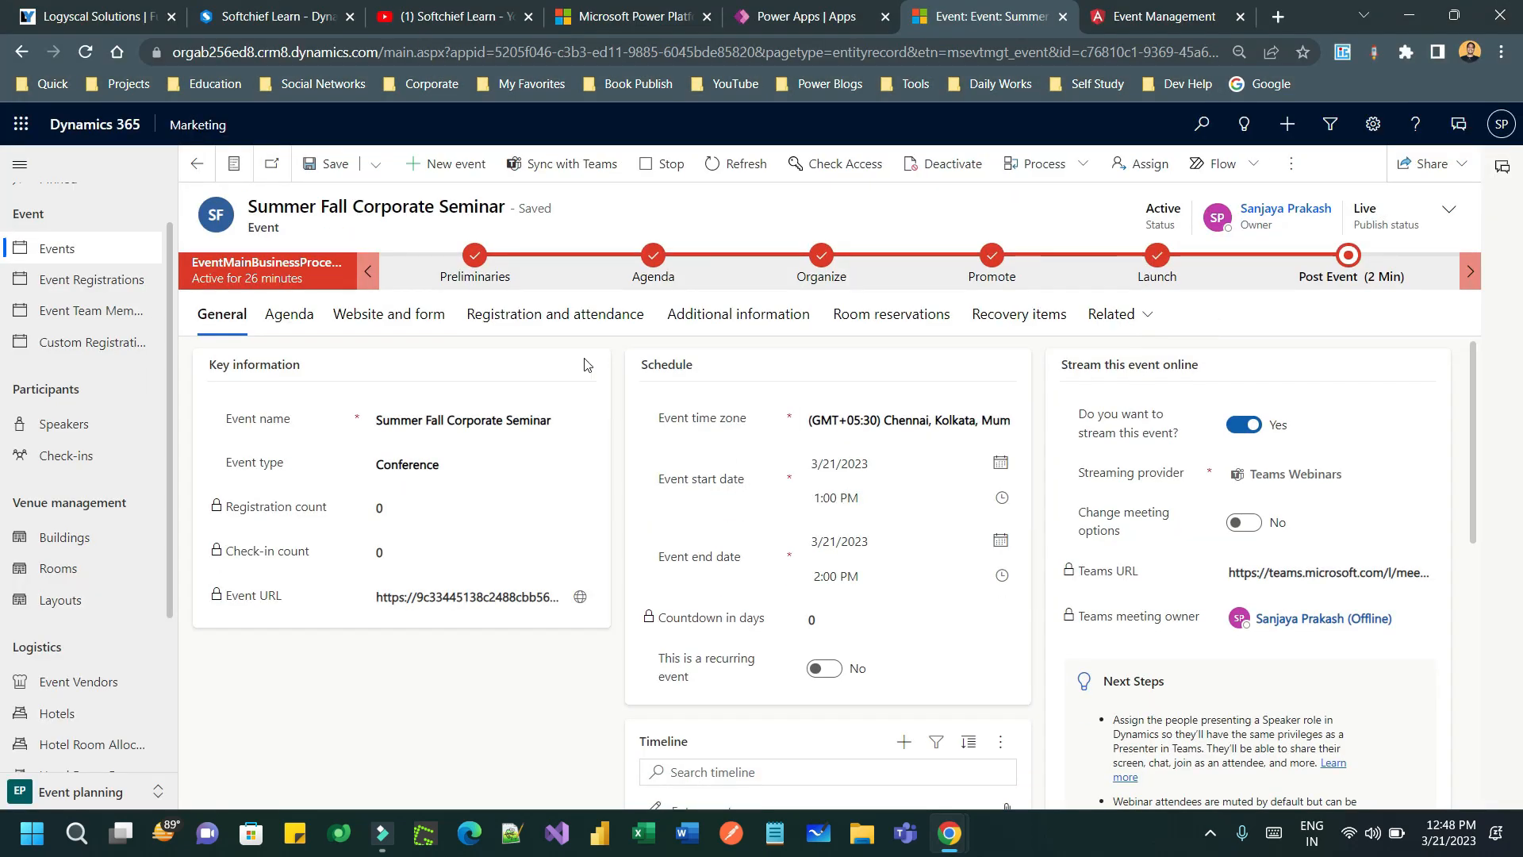
click(563, 321)
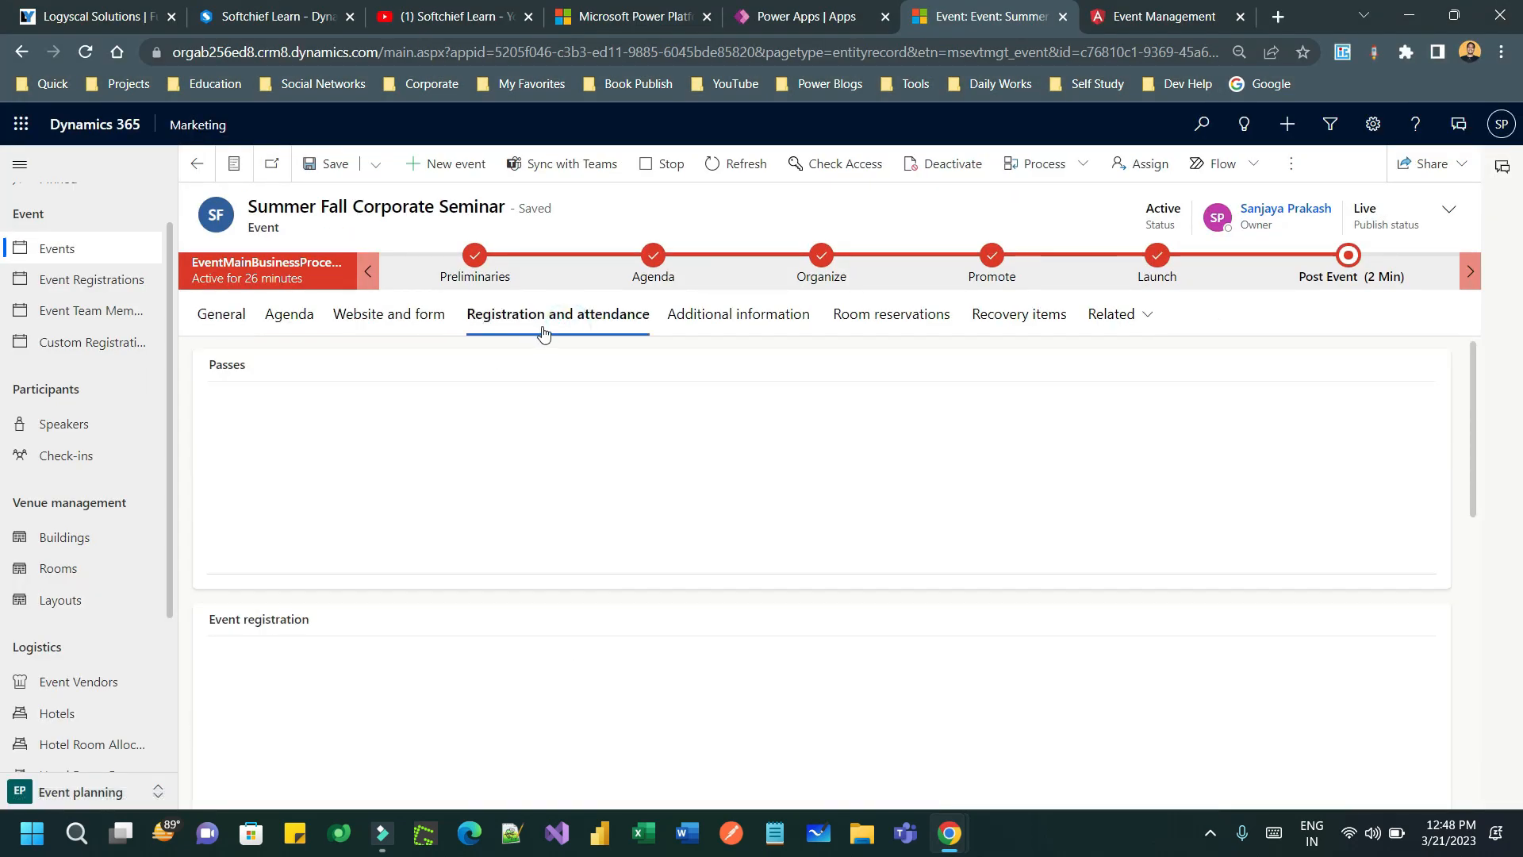
scroll(555, 504, down, 4)
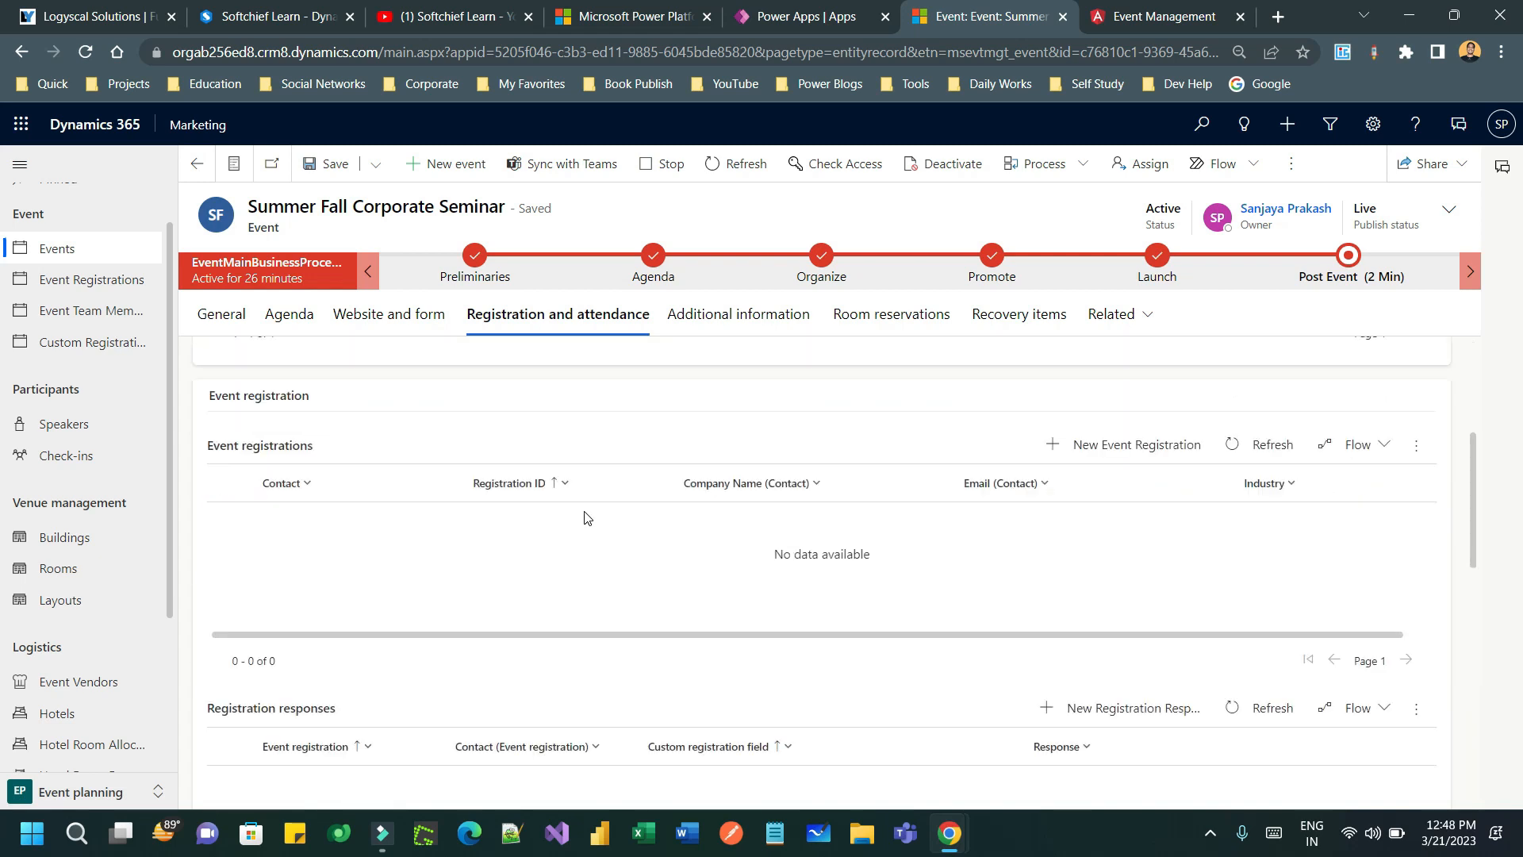
drag(232, 449, 374, 451)
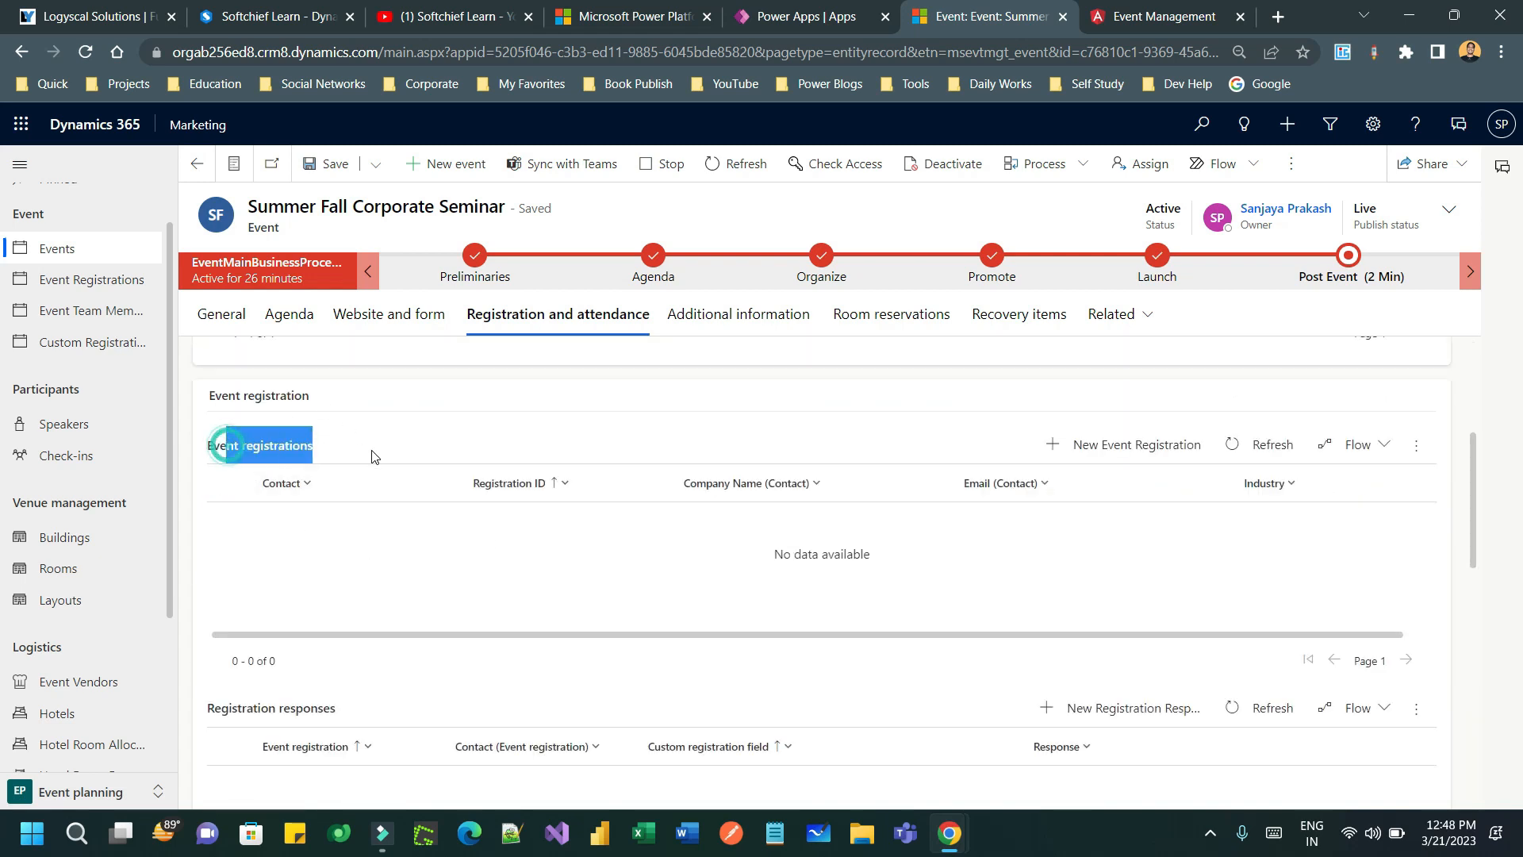
scroll(449, 510, down, 6)
scroll(657, 474, down, 3)
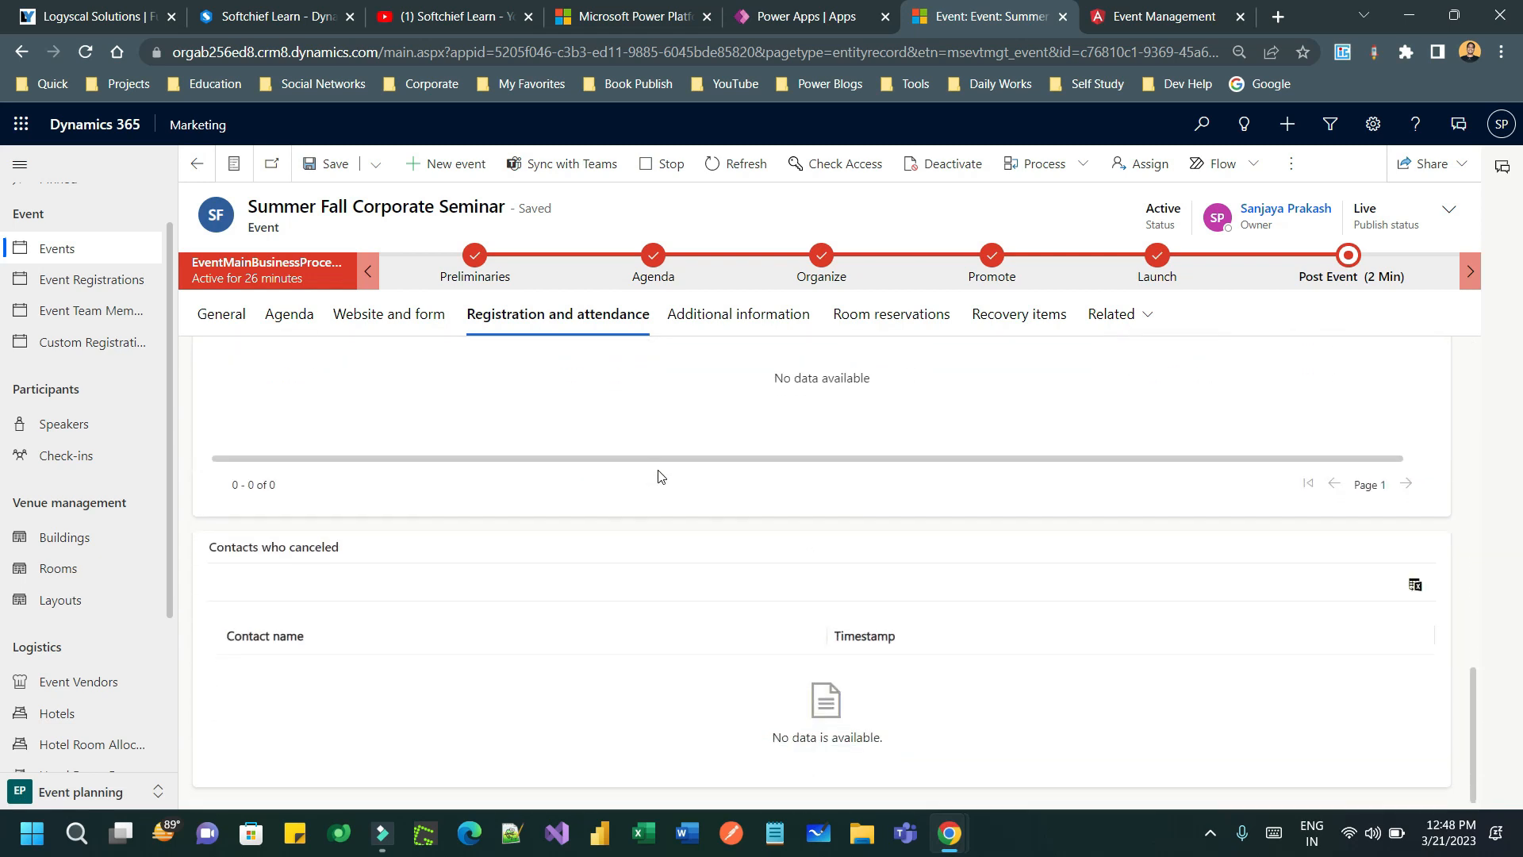
scroll(664, 474, up, 6)
scroll(669, 473, up, 1)
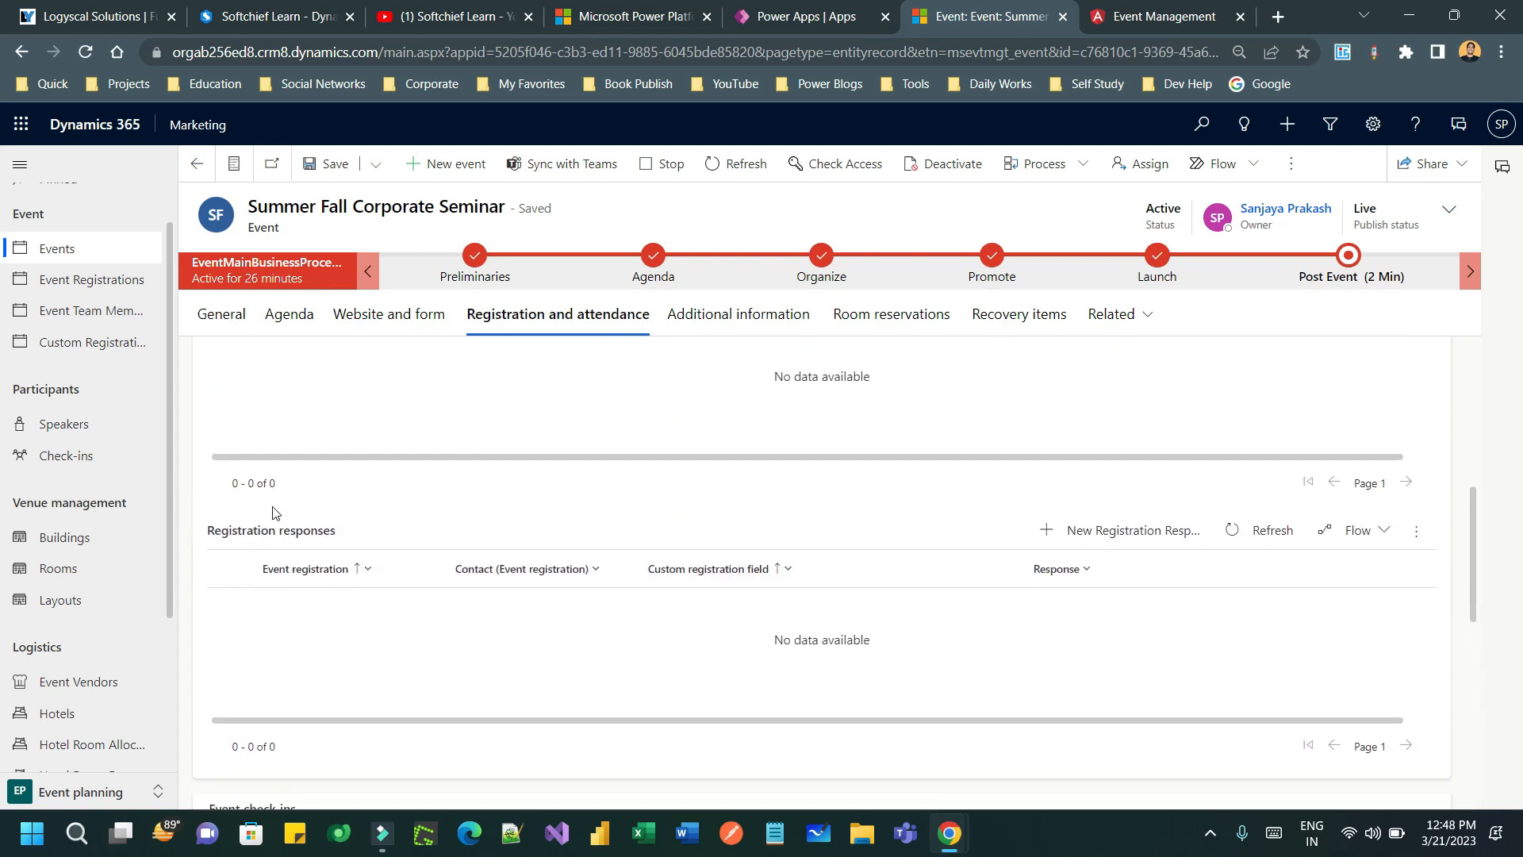
scroll(634, 474, down, 1)
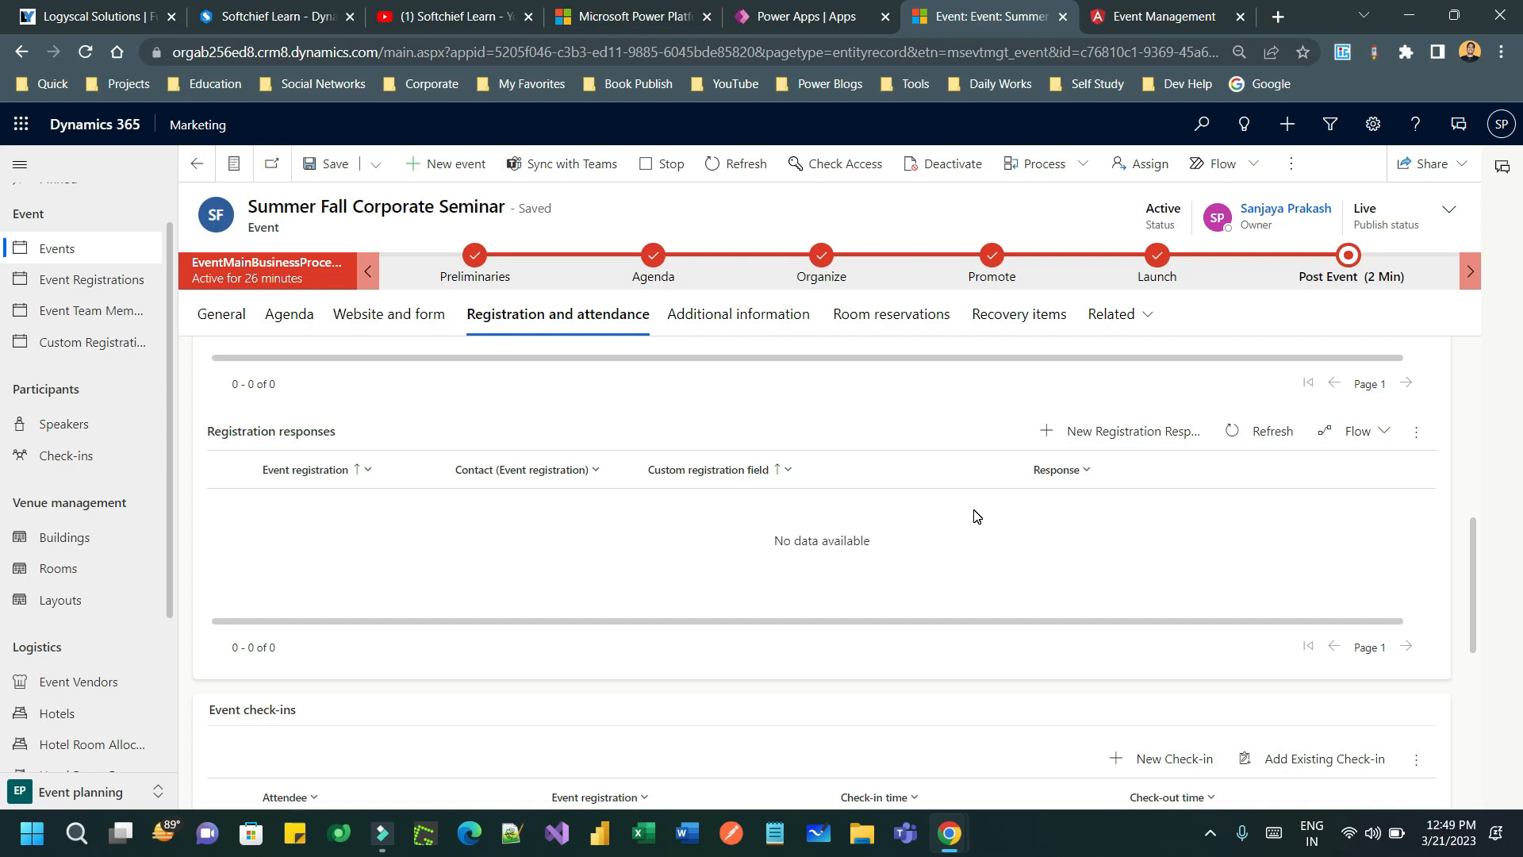
scroll(112, 577, down, 3)
click(75, 755)
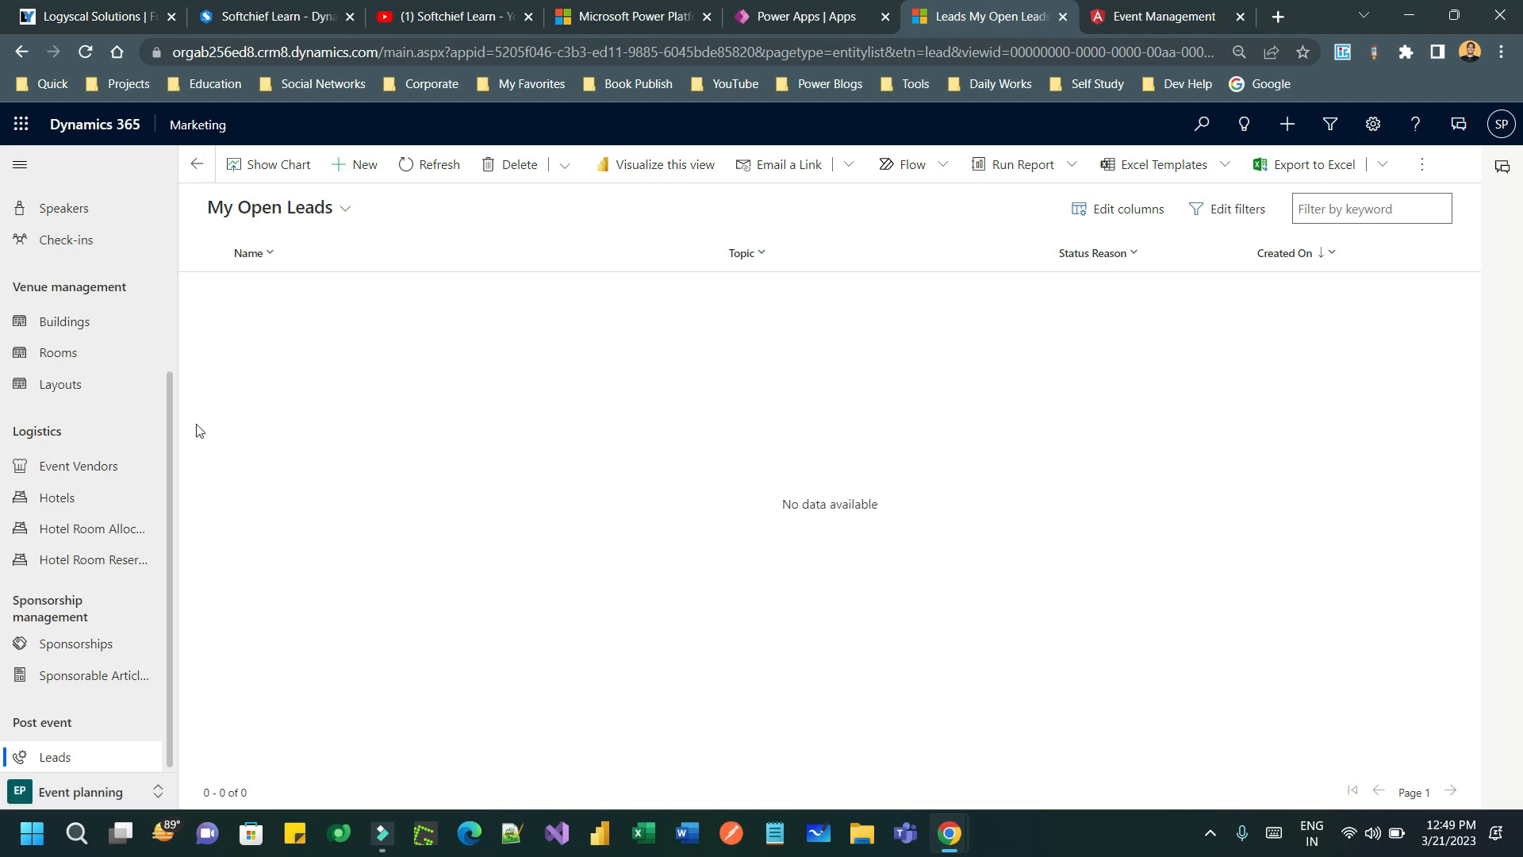
- Go from My Open Leads to the Active events list via Events in the sitemap
scroll(119, 389, up, 4)
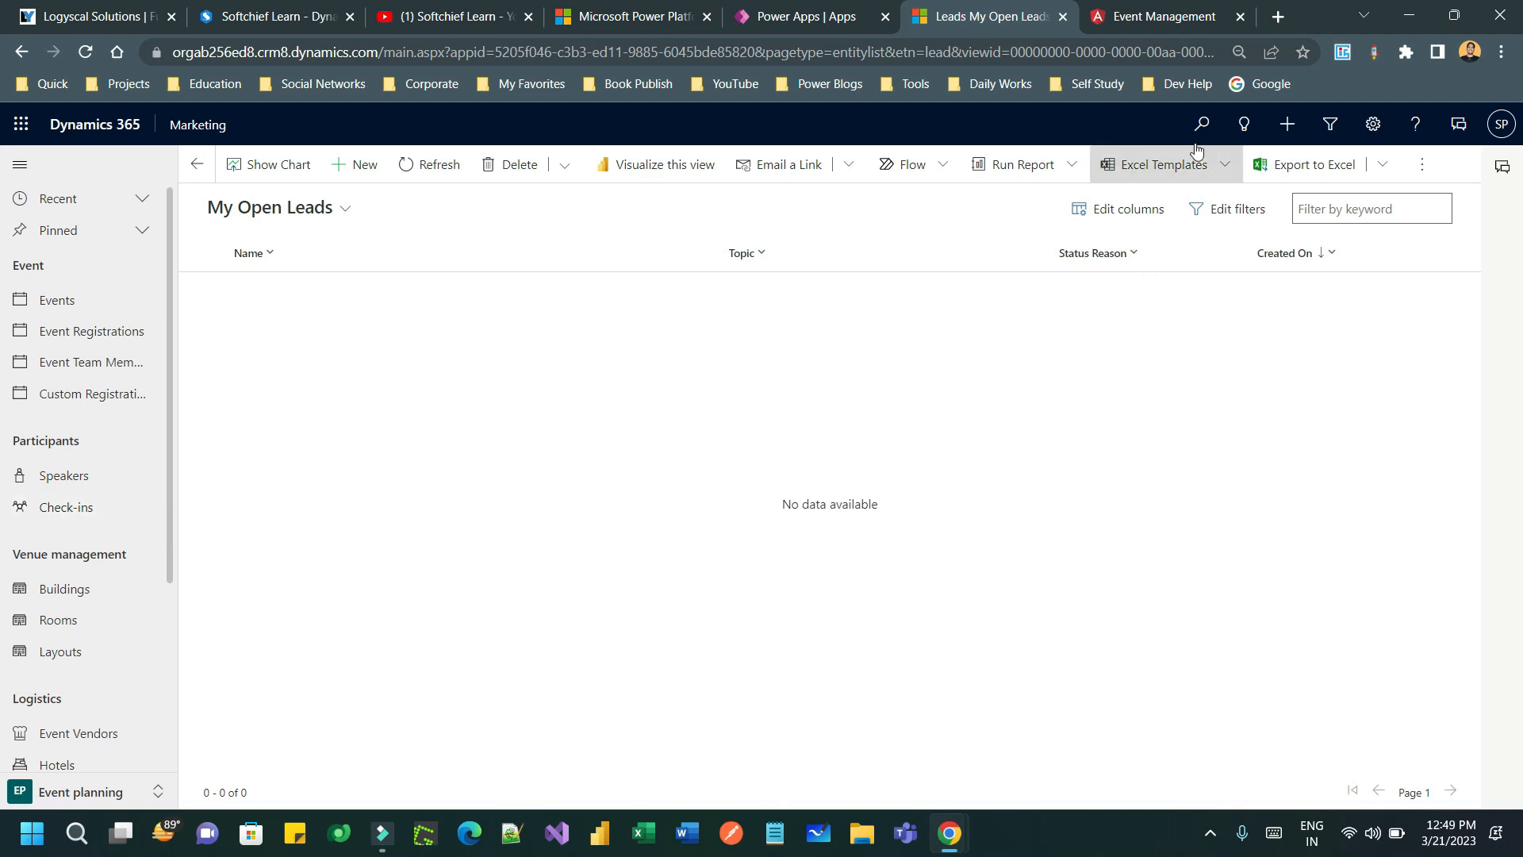
click(61, 305)
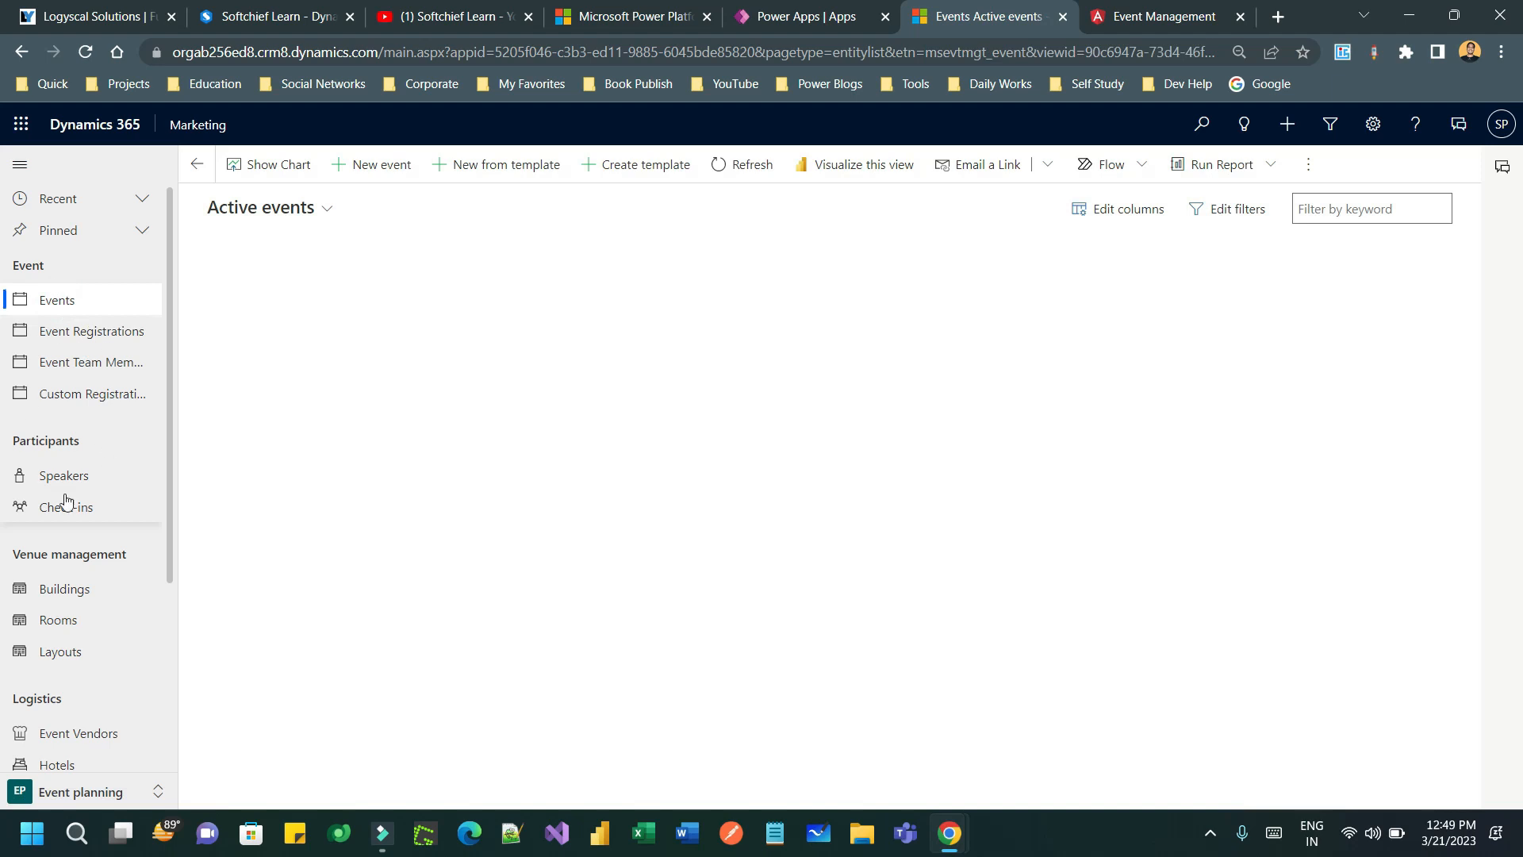